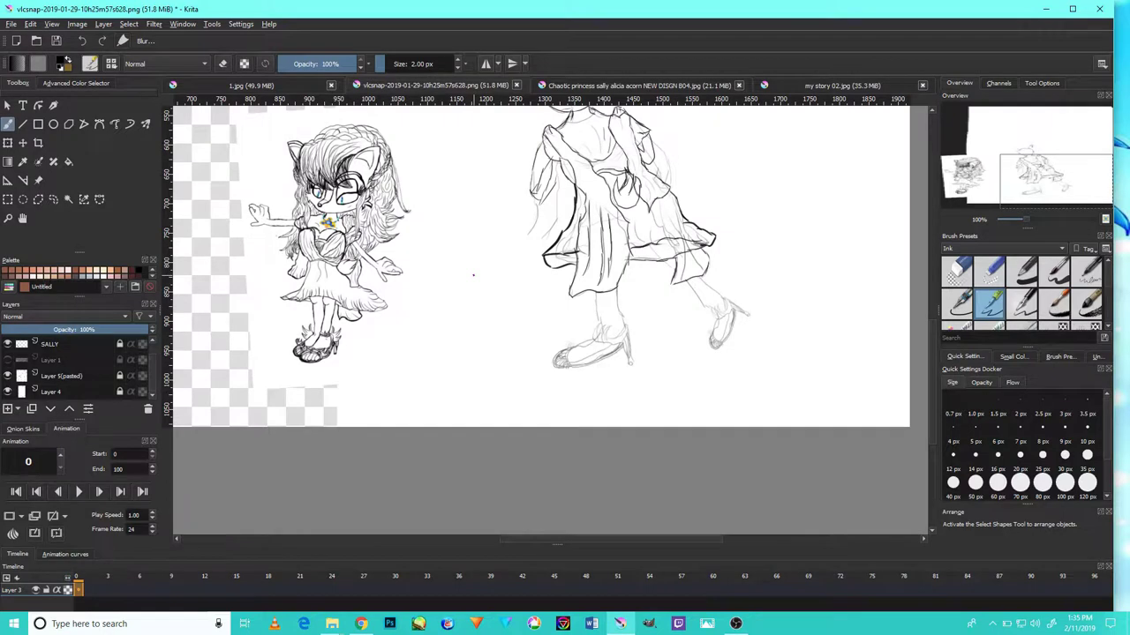
# - Examine the standing figure's dress, legs and blank head beside the finished reference character
pyautogui.moveTo(550, 214); pyautogui.dragTo(529, 327)
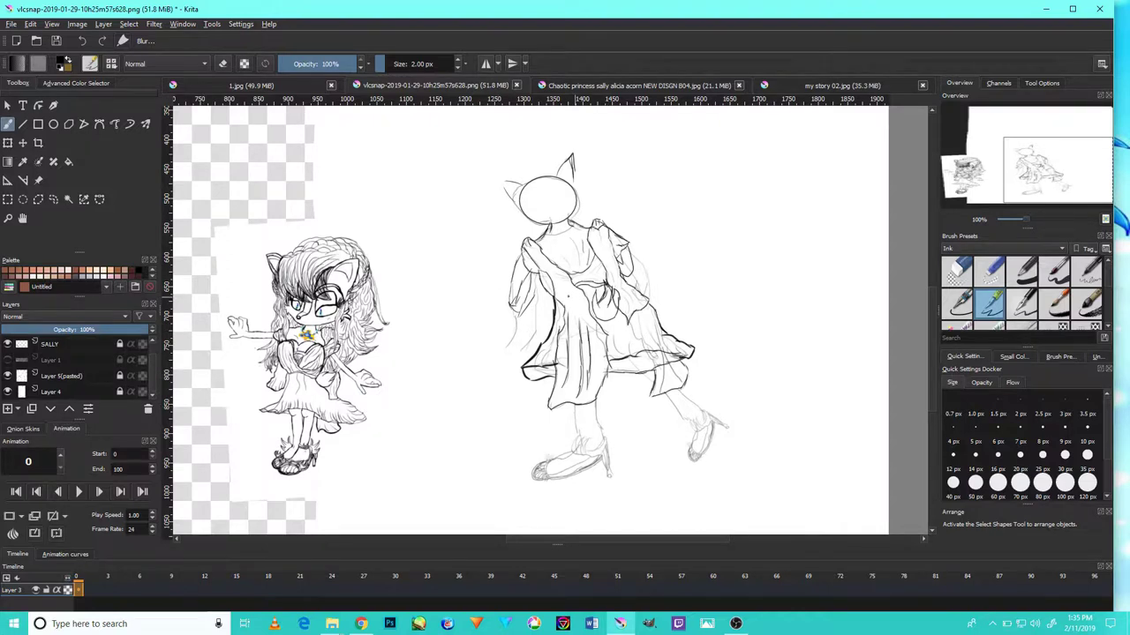
pyautogui.scroll(2, 560, 291)
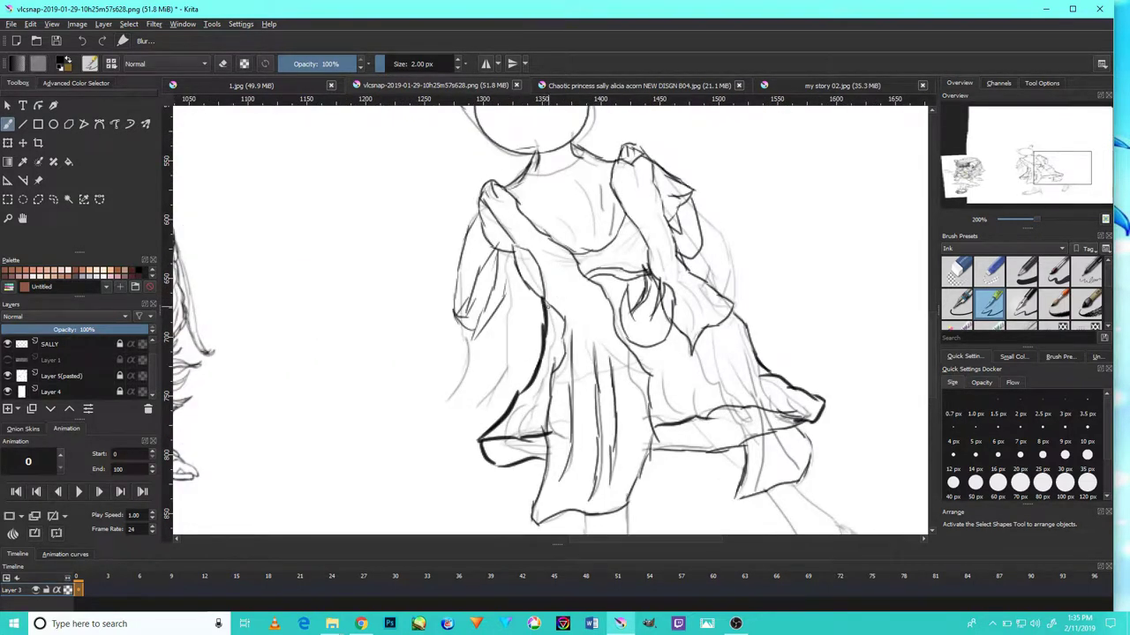
pyautogui.moveTo(502, 393); pyautogui.dragTo(749, 271)
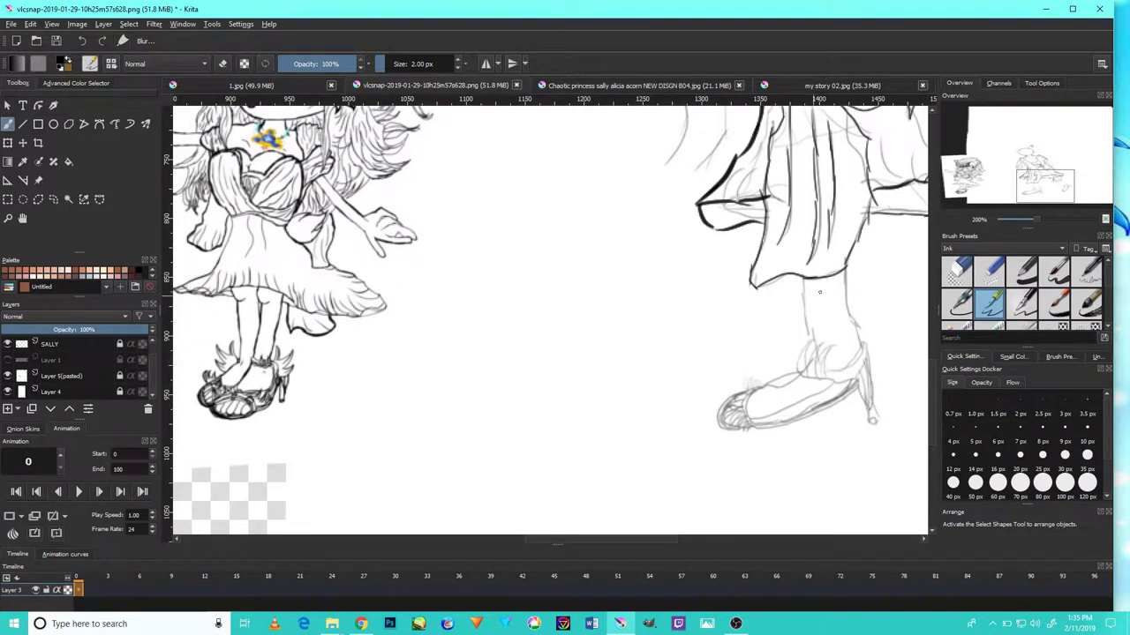
pyautogui.moveTo(840, 257); pyautogui.dragTo(769, 336)
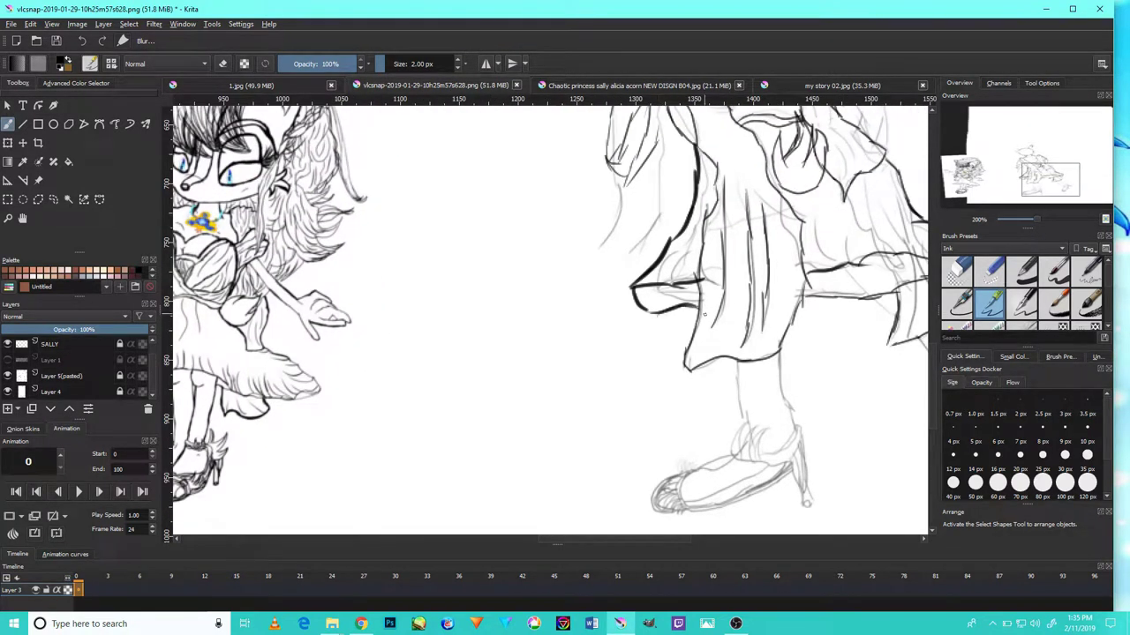
pyautogui.moveTo(719, 203); pyautogui.dragTo(726, 362)
pyautogui.moveTo(742, 250); pyautogui.dragTo(795, 218)
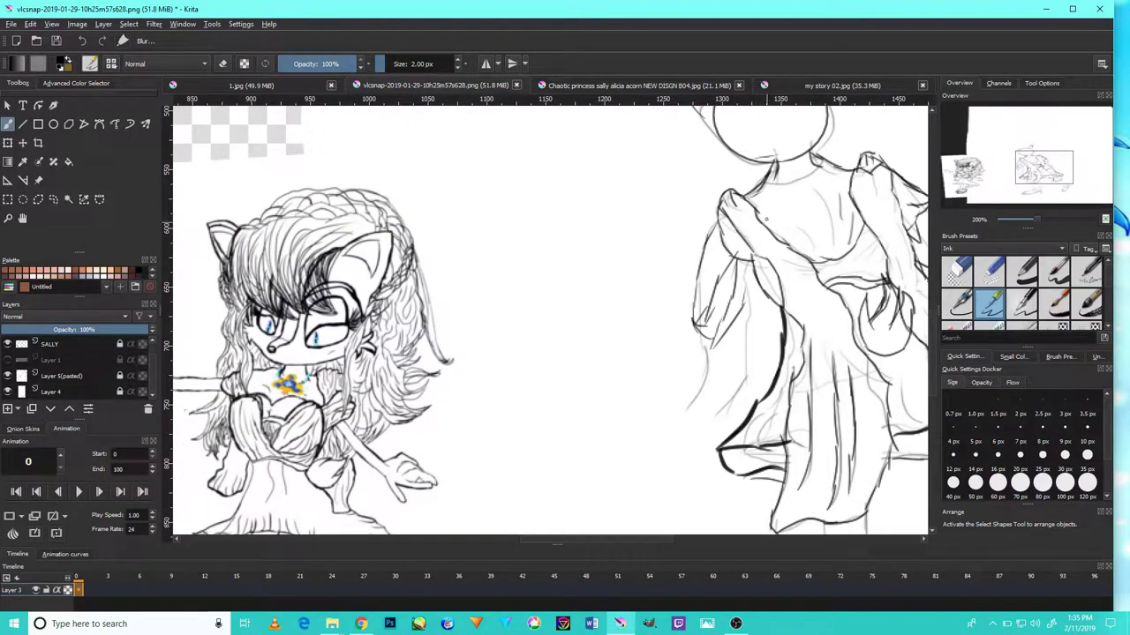
pyautogui.moveTo(763, 209); pyautogui.dragTo(753, 306)
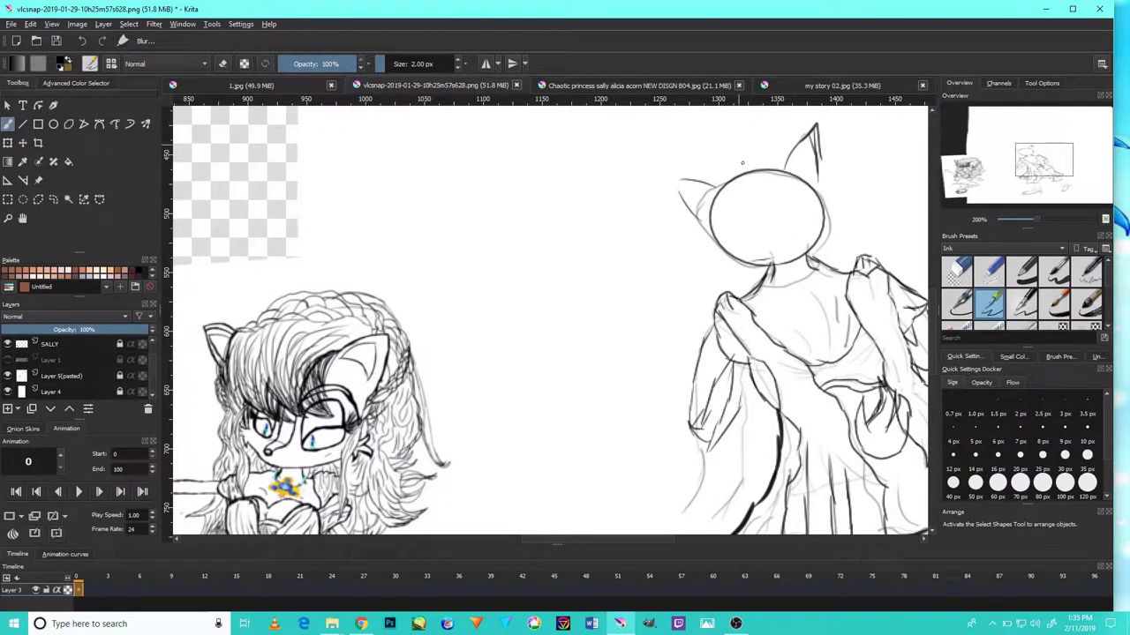
pyautogui.scroll(-3, 742, 217)
pyautogui.scroll(4, 732, 235)
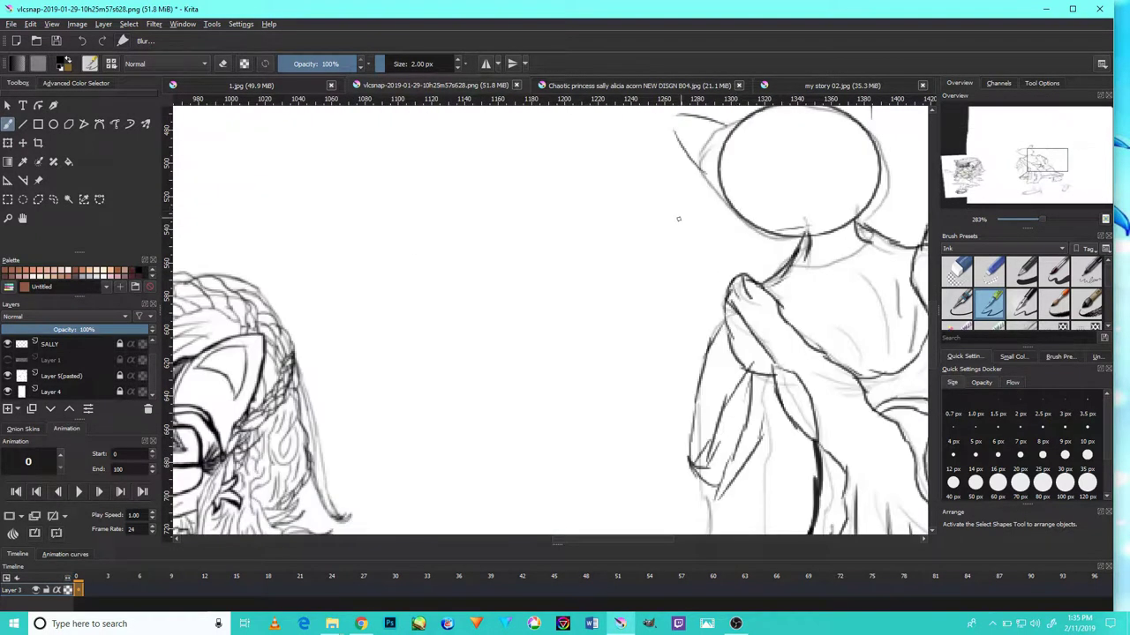
pyautogui.scroll(-5, 679, 219)
pyautogui.scroll(4, 746, 193)
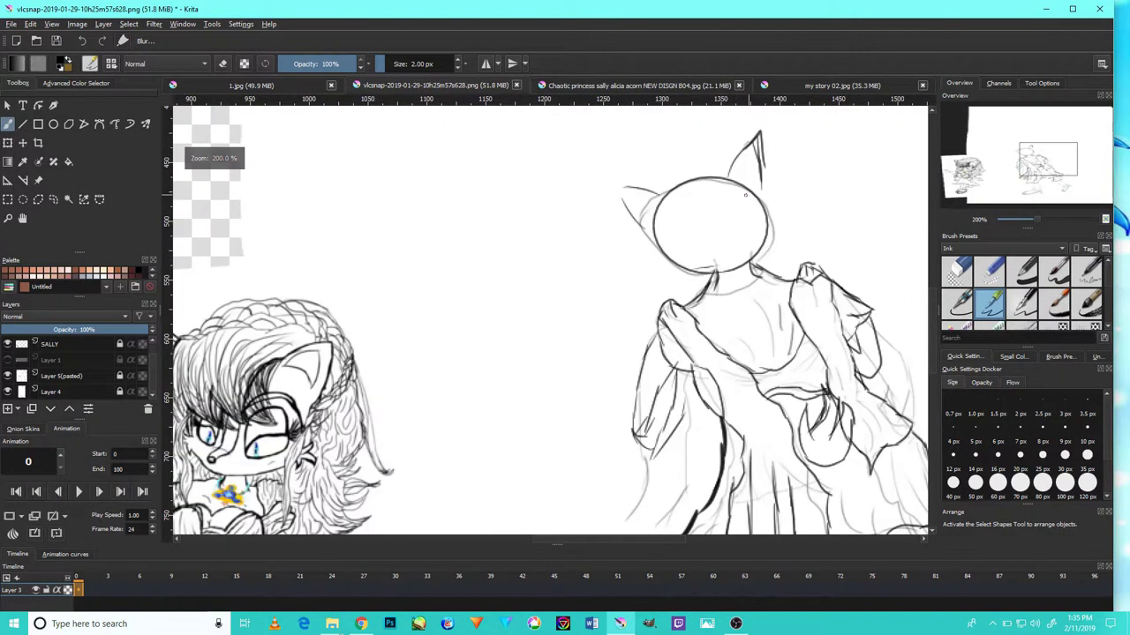
# - Sketch the hair outline over the top of the standing figure's head and down its left side towards the neck
pyautogui.moveTo(657, 183); pyautogui.dragTo(715, 149)
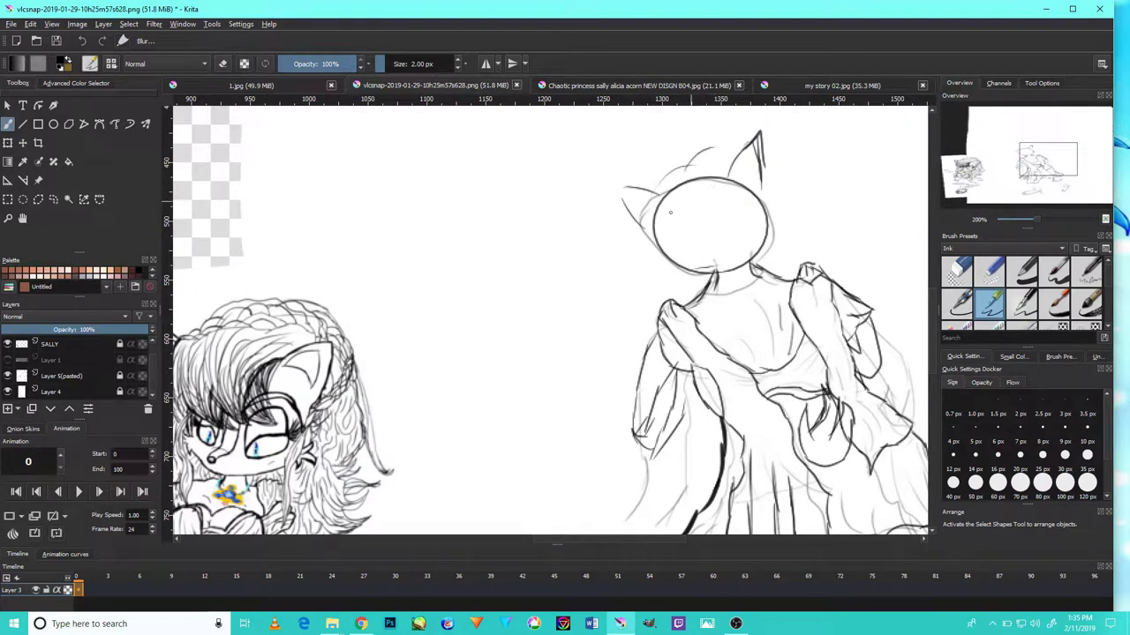
pyautogui.moveTo(643, 224)
pyautogui.mouseDown()
pyautogui.moveTo(646, 187)
pyautogui.moveTo(662, 187)
pyautogui.moveTo(658, 267)
pyautogui.mouseUp()
pyautogui.moveTo(713, 150)
pyautogui.mouseDown()
pyautogui.moveTo(731, 197)
pyautogui.moveTo(750, 179)
pyautogui.moveTo(743, 168)
pyautogui.moveTo(770, 187)
pyautogui.mouseUp()
pyautogui.moveTo(642, 248); pyautogui.dragTo(682, 279)
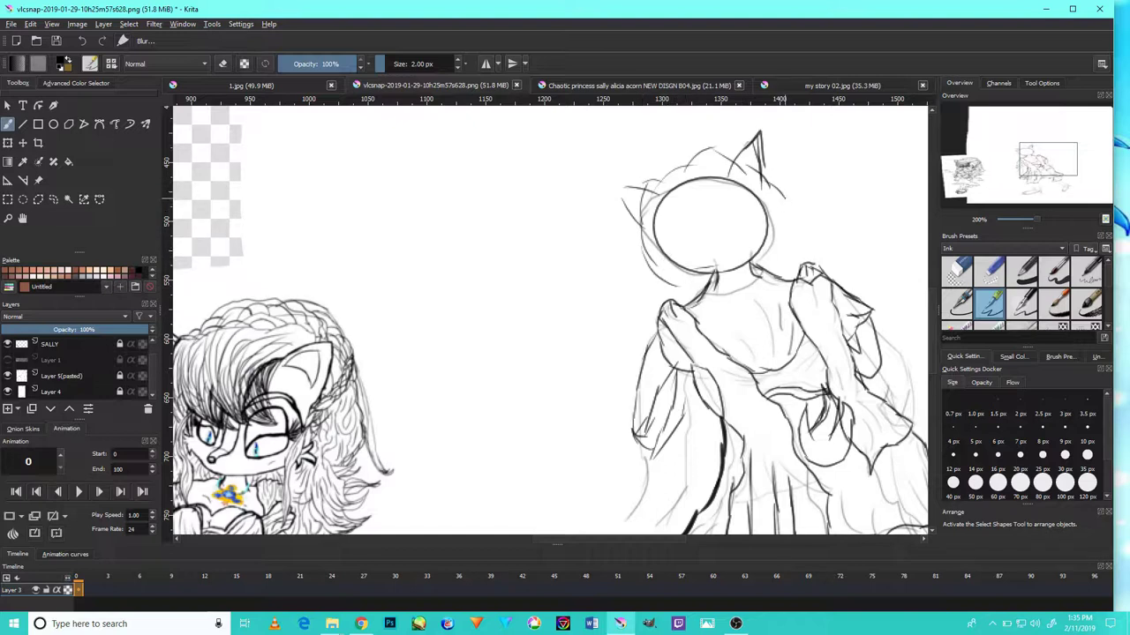
# - Sketch the hair falling from the right ear to the shoulder and a long lock running over the left shoulder and chest
pyautogui.moveTo(783, 195)
pyautogui.mouseDown()
pyautogui.moveTo(780, 233)
pyautogui.moveTo(804, 244)
pyautogui.mouseUp()
pyautogui.moveTo(664, 291); pyautogui.dragTo(724, 328)
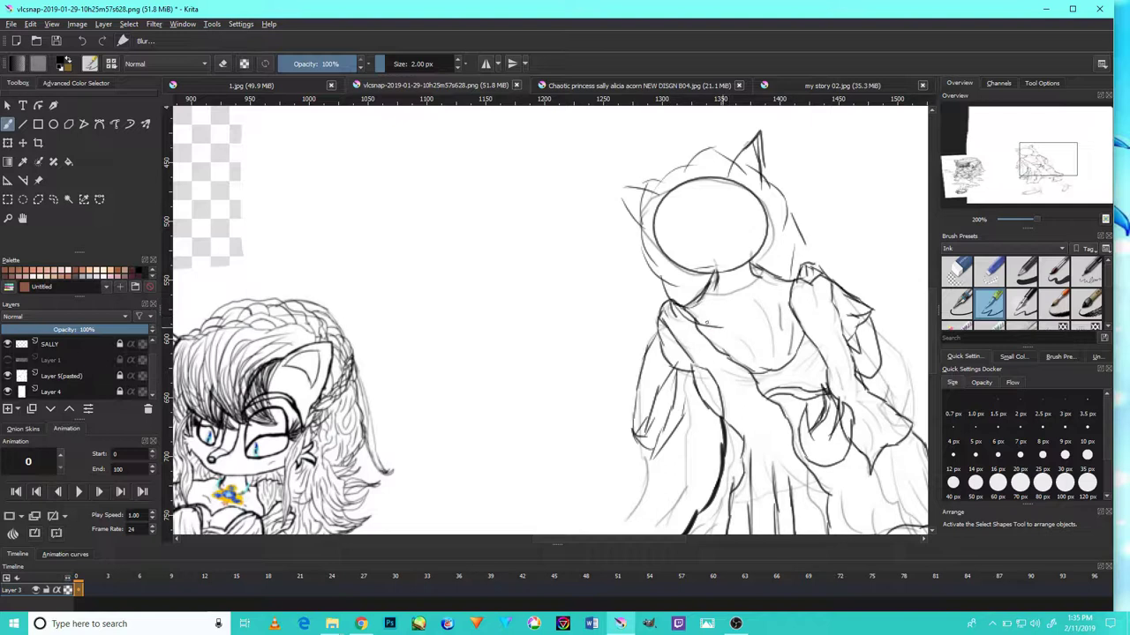
pyautogui.moveTo(807, 239); pyautogui.dragTo(821, 257)
pyautogui.scroll(-2, 781, 273)
pyautogui.moveTo(723, 297); pyautogui.dragTo(760, 340)
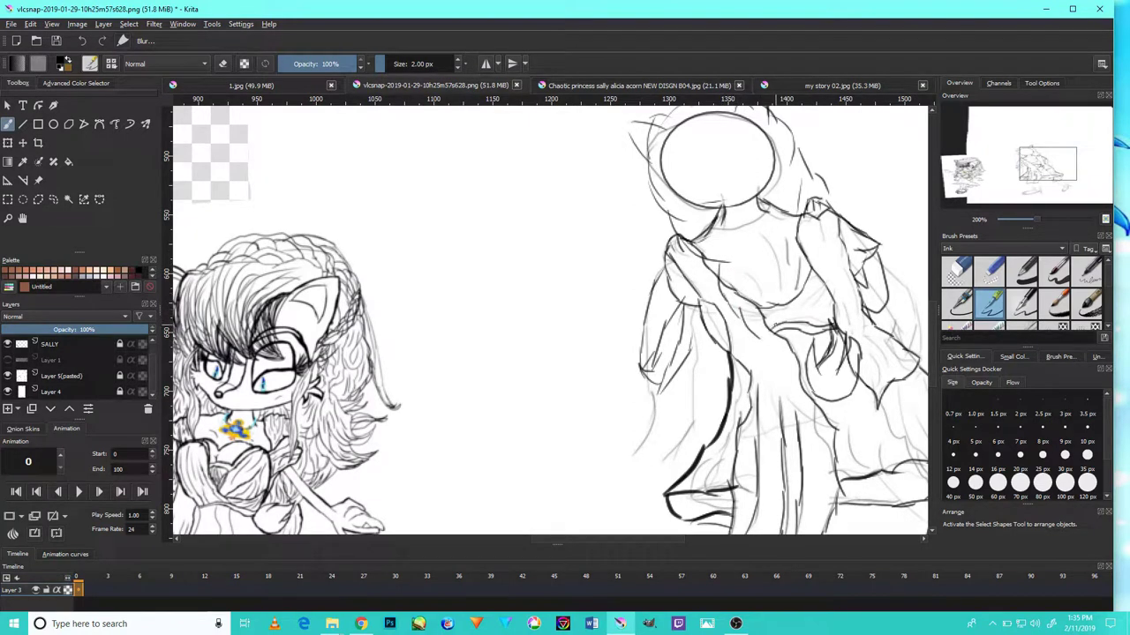
pyautogui.moveTo(759, 345); pyautogui.dragTo(751, 372)
pyautogui.scroll(2, 782, 353)
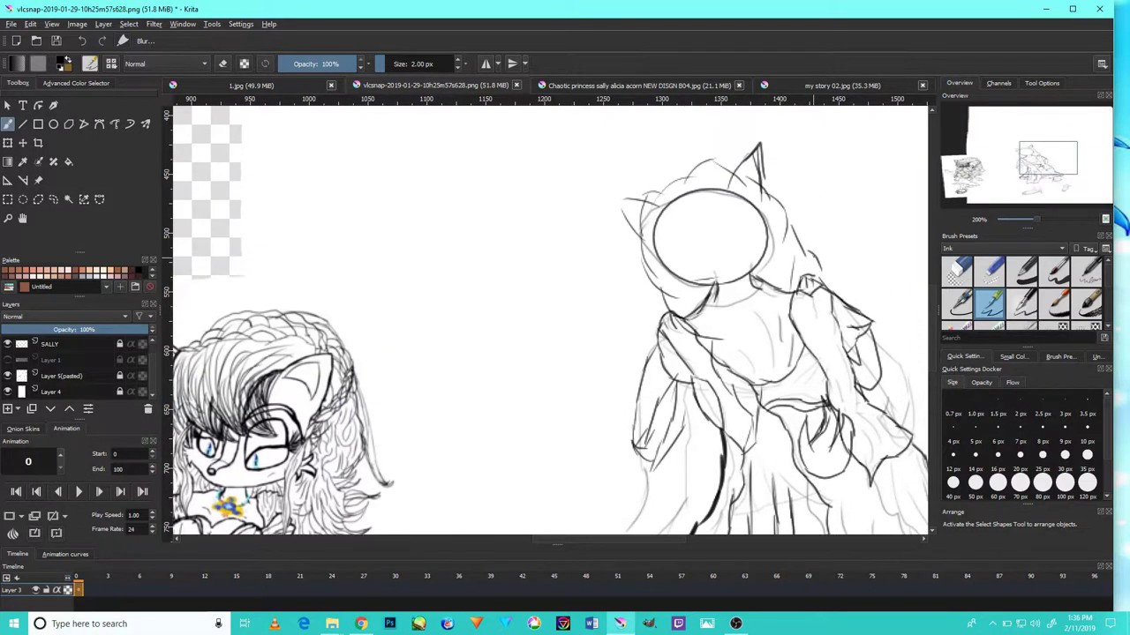
# - Draw the right-hand hair in pointed tips past the shoulder and back across the chest, and add jagged strand lines inside the left lock
pyautogui.moveTo(819, 264)
pyautogui.mouseDown()
pyautogui.moveTo(837, 284)
pyautogui.moveTo(777, 227)
pyautogui.moveTo(784, 278)
pyautogui.moveTo(825, 292)
pyautogui.moveTo(694, 335)
pyautogui.mouseUp()
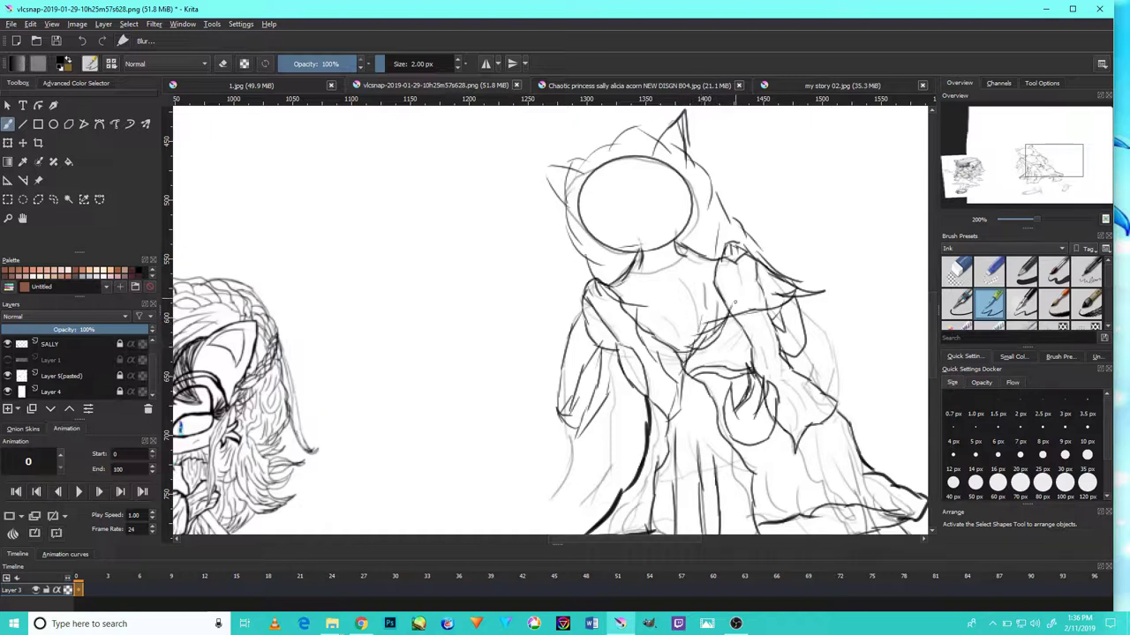
pyautogui.moveTo(665, 303)
pyautogui.mouseDown()
pyautogui.moveTo(714, 168)
pyautogui.moveTo(700, 267)
pyautogui.mouseUp()
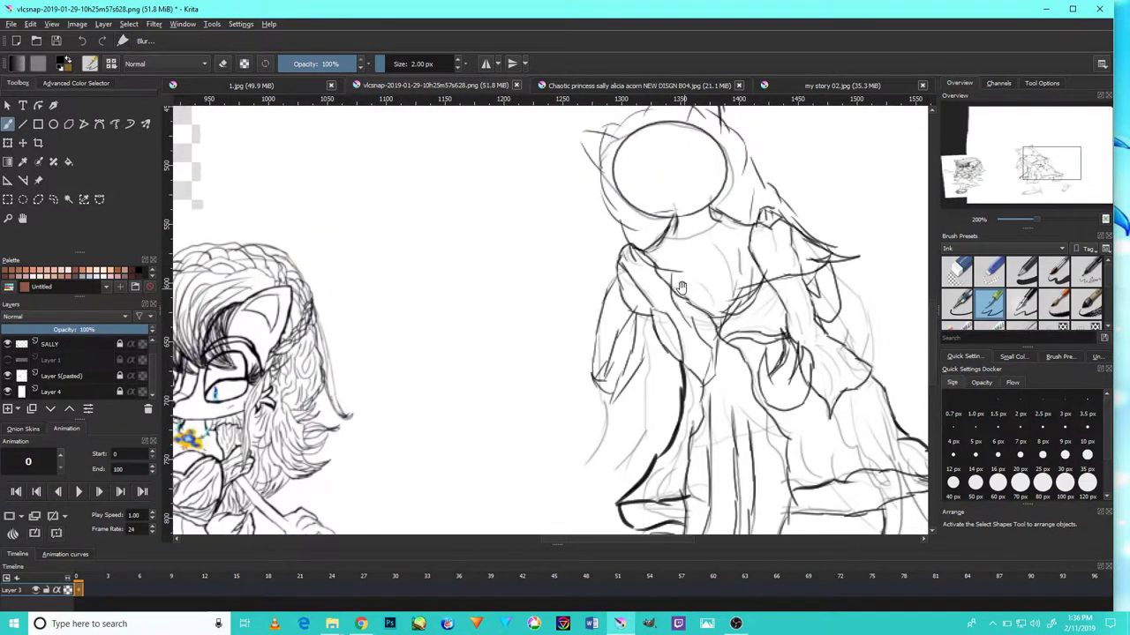
pyautogui.scroll(-3, 702, 269)
pyautogui.scroll(6, 703, 270)
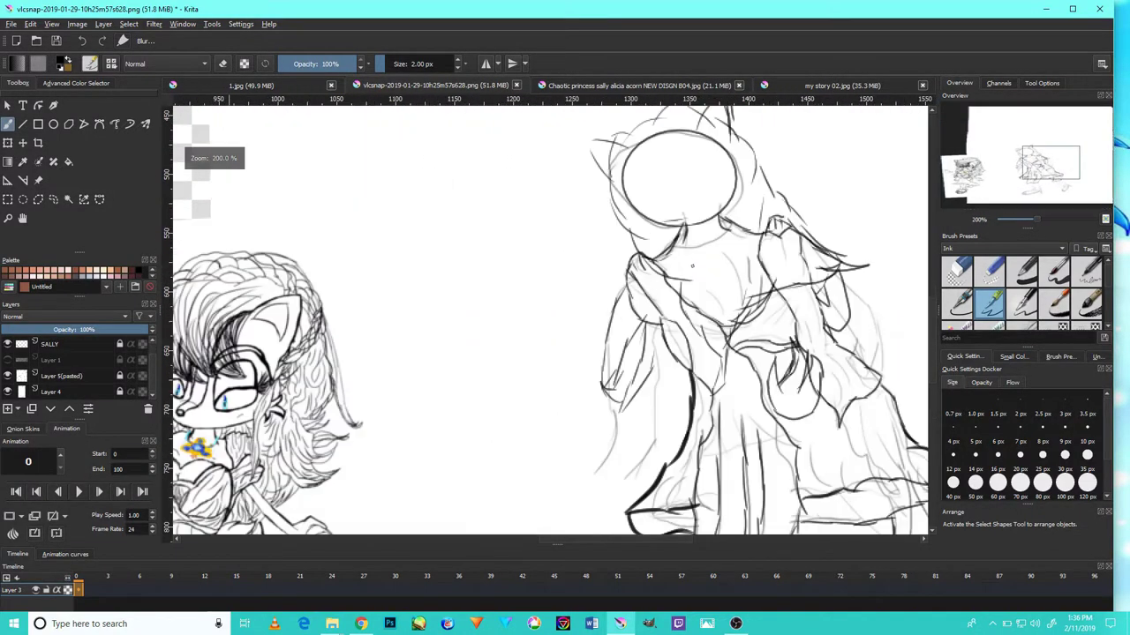
pyautogui.moveTo(676, 362)
pyautogui.mouseDown()
pyautogui.moveTo(667, 401)
pyautogui.moveTo(687, 371)
pyautogui.mouseUp()
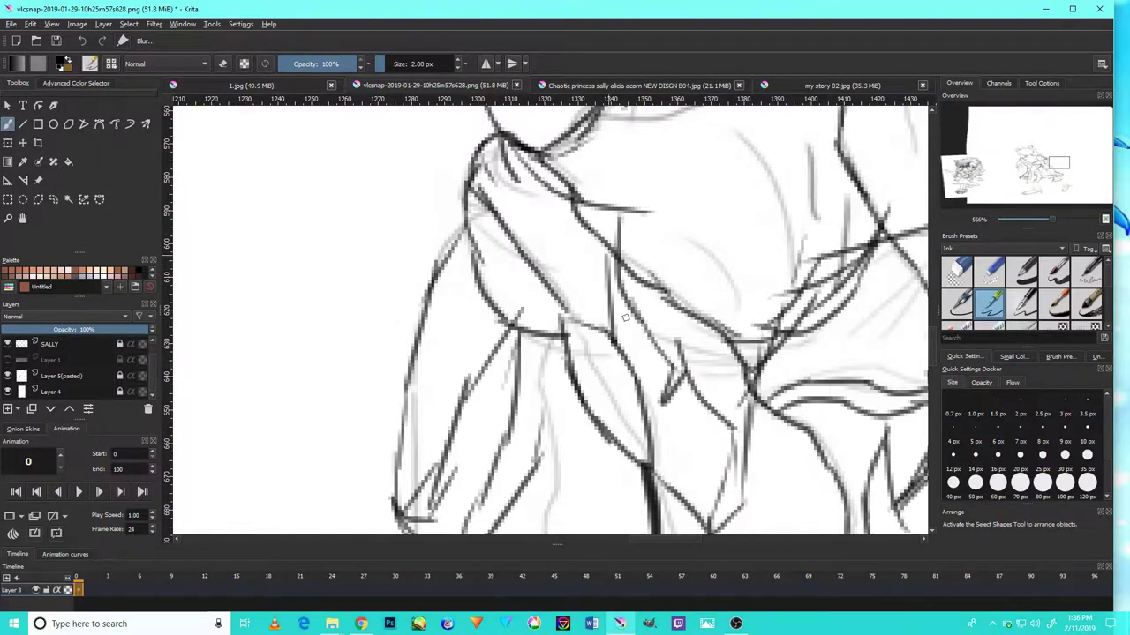
pyautogui.scroll(-8, 628, 296)
pyautogui.scroll(5, 627, 296)
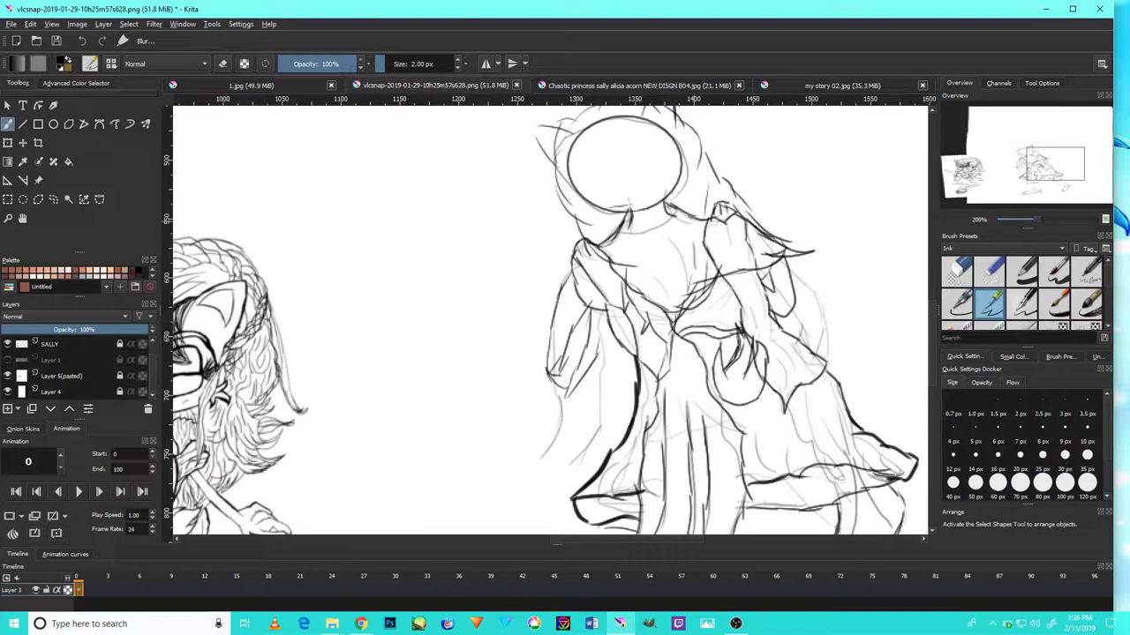
# - Sketch short curved hair strokes around the left ear and alongside the left edge of the head
pyautogui.scroll(-4, 609, 362)
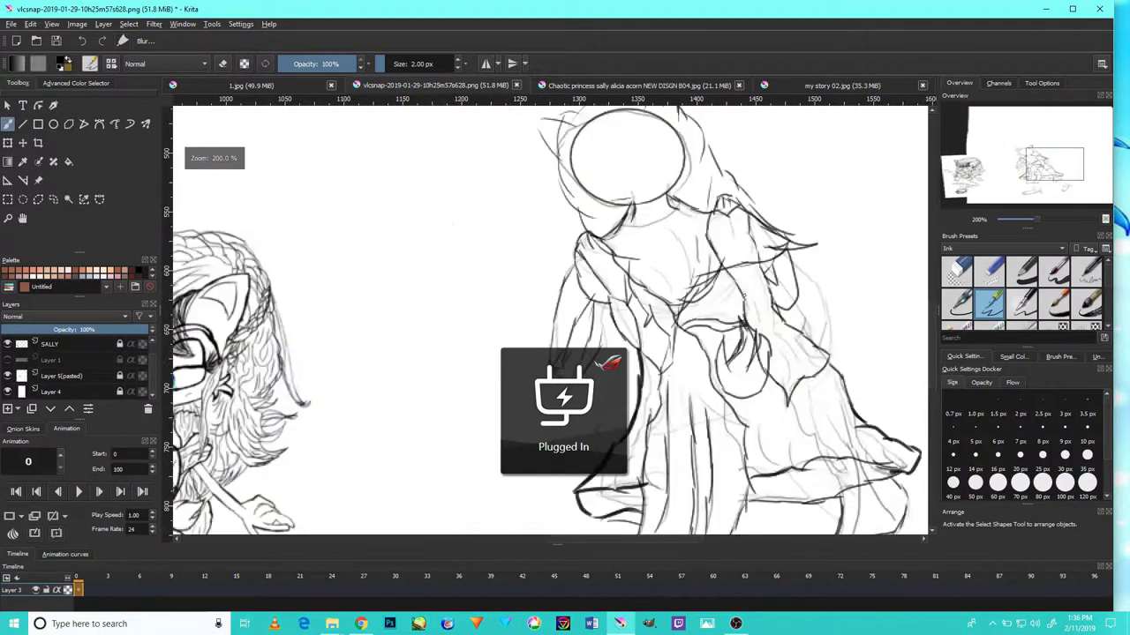
pyautogui.scroll(6, 609, 362)
pyautogui.moveTo(691, 257)
pyautogui.mouseDown()
pyautogui.moveTo(743, 256)
pyautogui.moveTo(775, 231)
pyautogui.mouseUp()
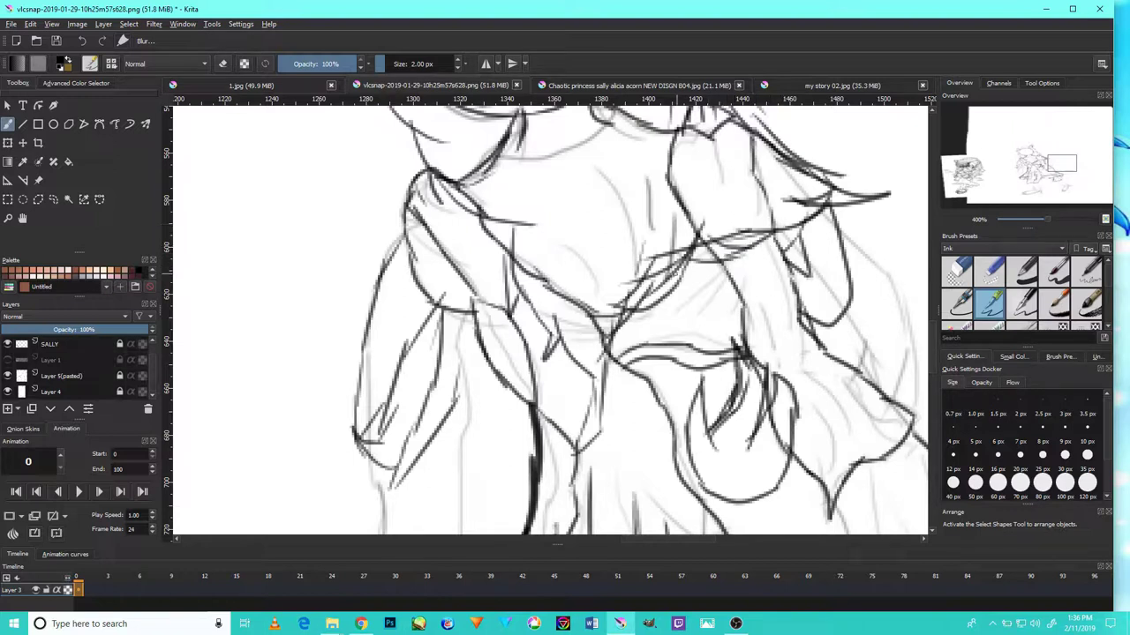
pyautogui.scroll(-5, 680, 291)
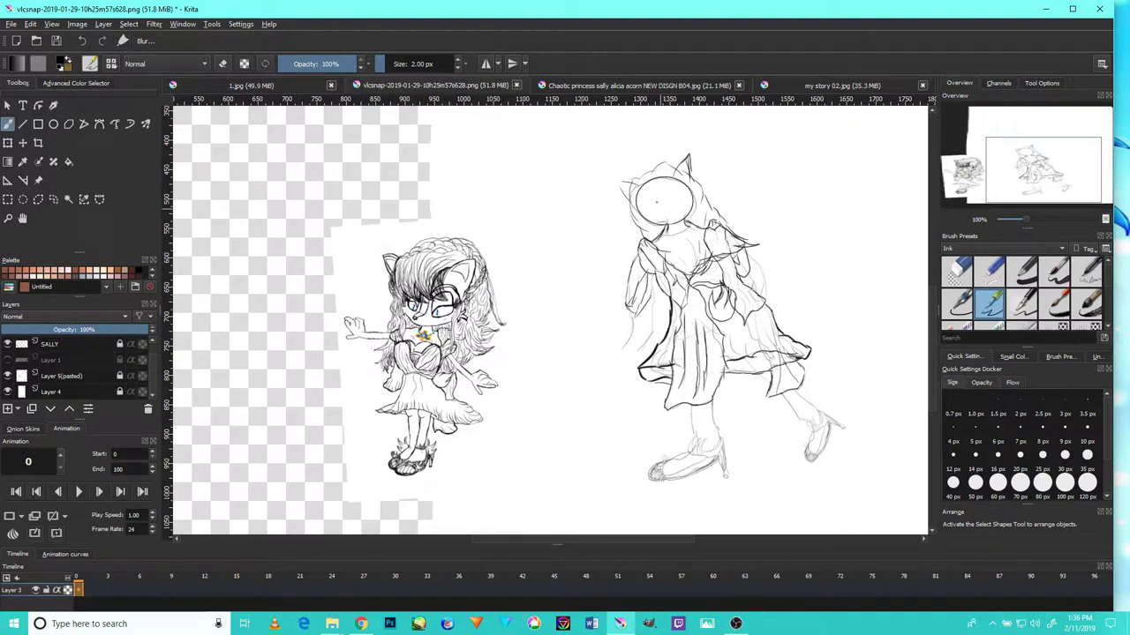
pyautogui.moveTo(650, 177); pyautogui.dragTo(671, 226)
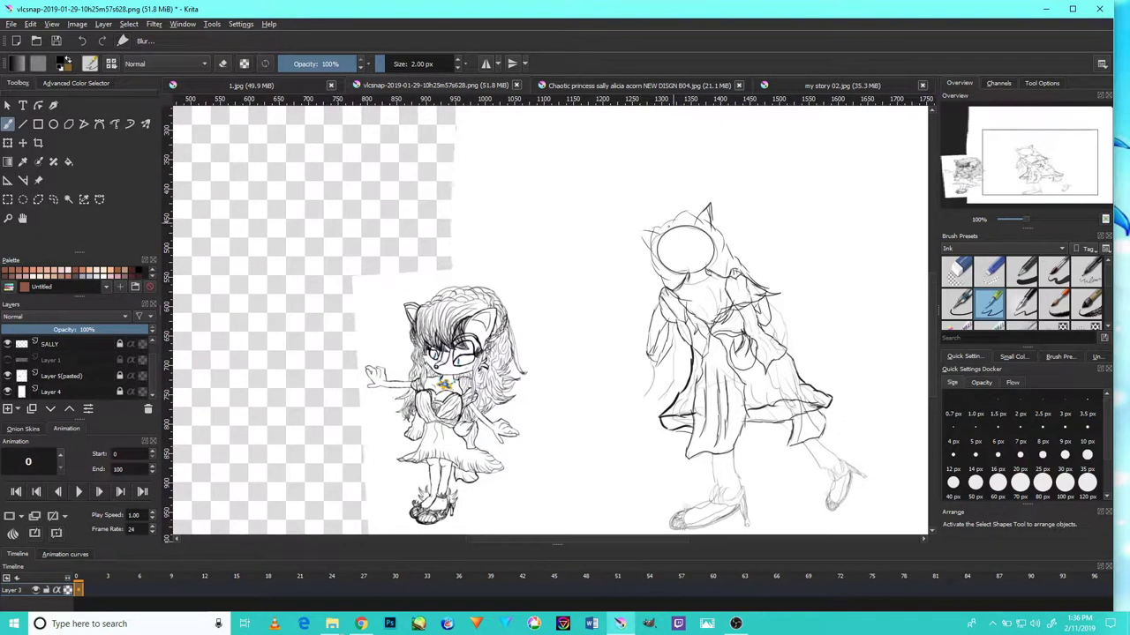
pyautogui.scroll(10, 653, 256)
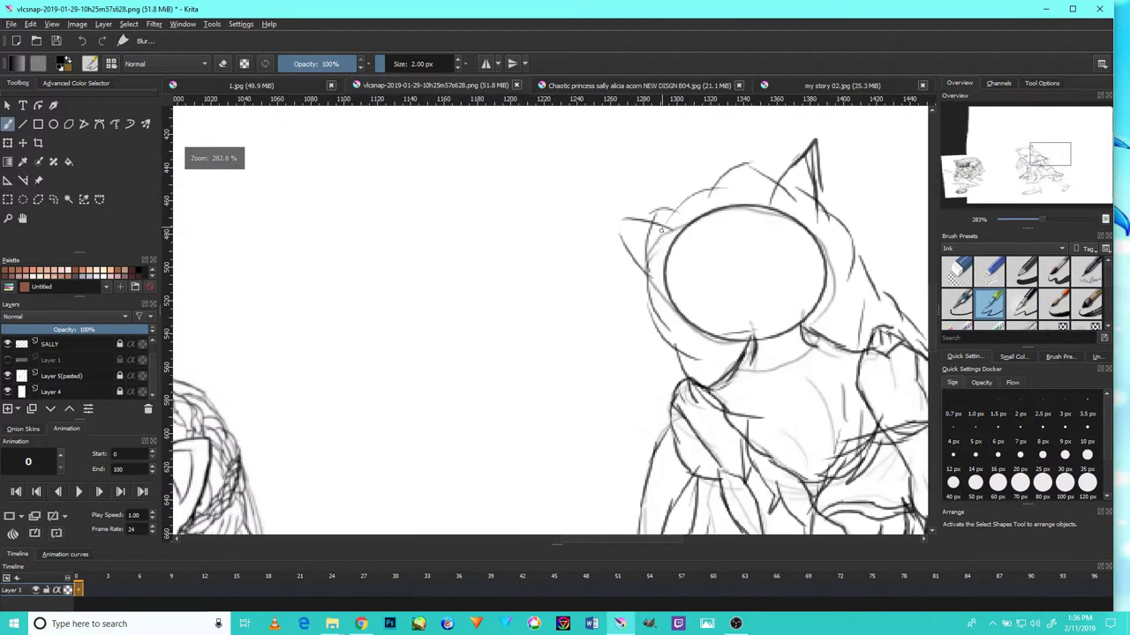
pyautogui.moveTo(624, 346); pyautogui.dragTo(609, 227)
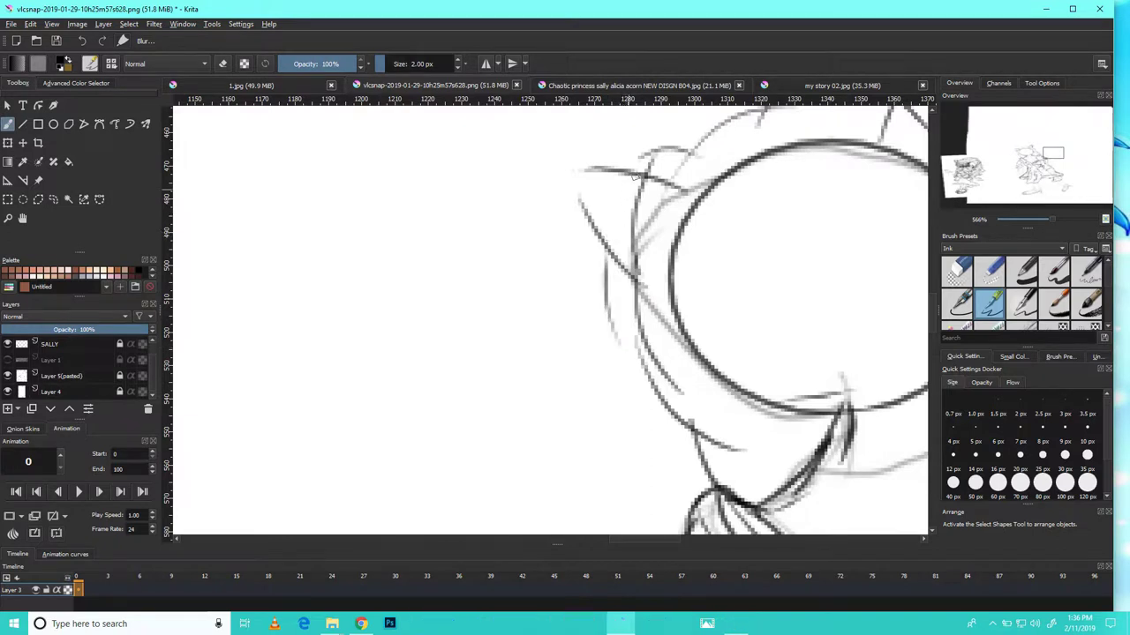
pyautogui.moveTo(629, 163); pyautogui.dragTo(728, 128)
pyautogui.scroll(-3, 728, 128)
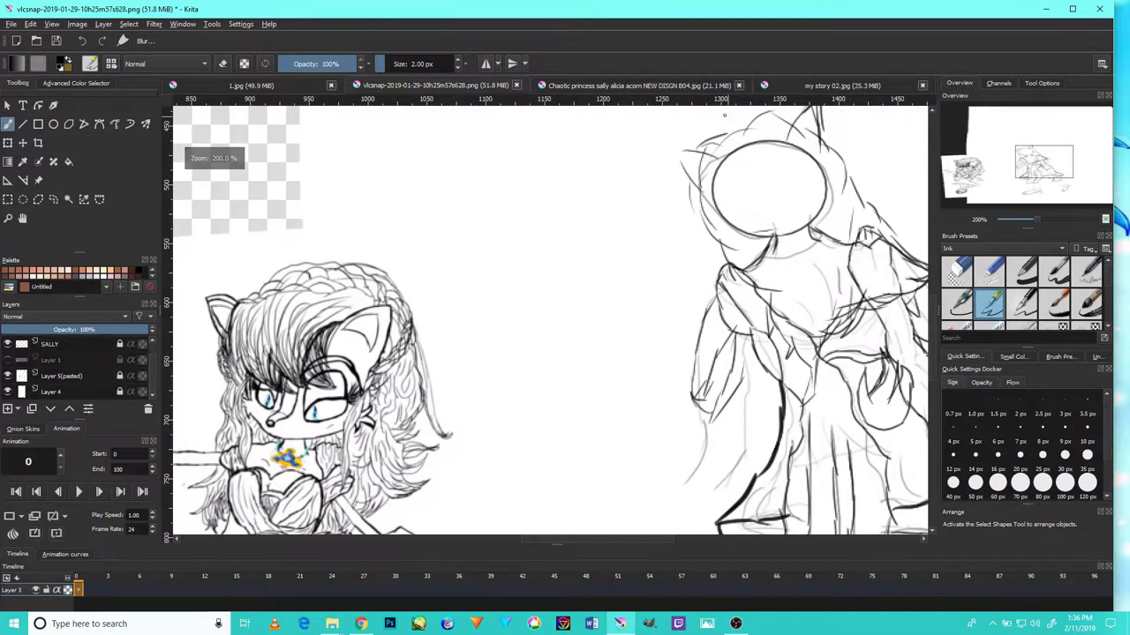
pyautogui.scroll(5, 701, 228)
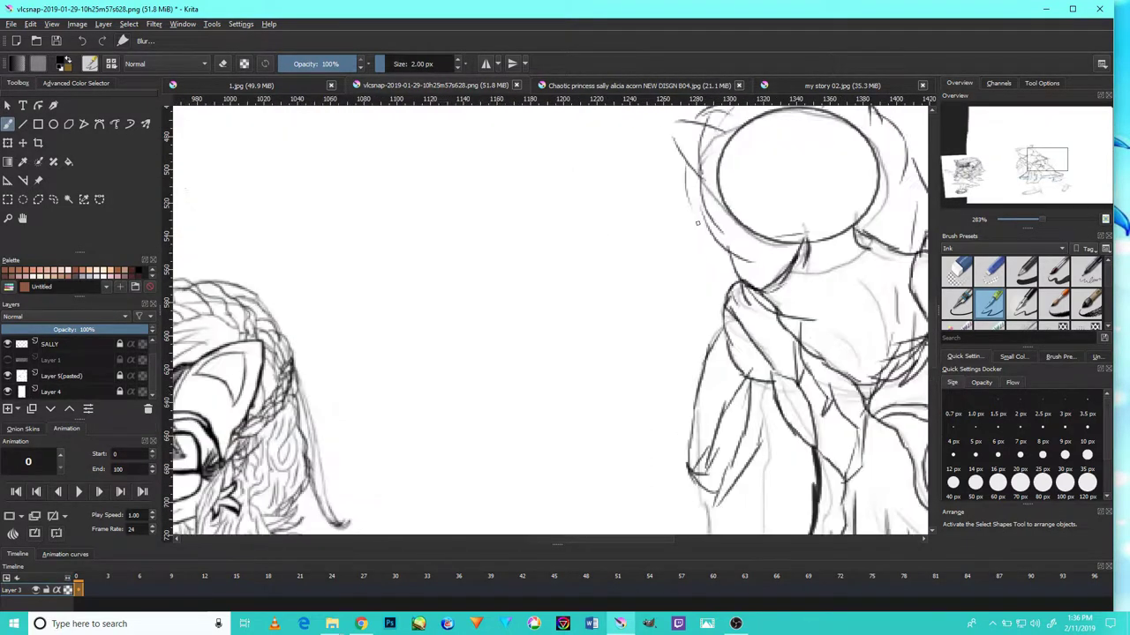
# - Draw a fuller outer hair contour arching from the lower left of the head, around the left ear, to the crown
pyautogui.moveTo(719, 235)
pyautogui.mouseDown()
pyautogui.moveTo(650, 154)
pyautogui.moveTo(661, 199)
pyautogui.moveTo(687, 173)
pyautogui.moveTo(709, 256)
pyautogui.moveTo(700, 313)
pyautogui.moveTo(661, 207)
pyautogui.moveTo(655, 238)
pyautogui.moveTo(675, 308)
pyautogui.moveTo(664, 310)
pyautogui.moveTo(693, 184)
pyautogui.moveTo(669, 203)
pyautogui.moveTo(778, 135)
pyautogui.moveTo(772, 126)
pyautogui.moveTo(836, 118)
pyautogui.mouseUp()
pyautogui.scroll(1, 668, 302)
pyautogui.moveTo(843, 142)
pyautogui.mouseDown()
pyautogui.moveTo(685, 261)
pyautogui.moveTo(724, 239)
pyautogui.mouseUp()
pyautogui.moveTo(797, 250)
pyautogui.mouseDown()
pyautogui.moveTo(715, 222)
pyautogui.moveTo(619, 212)
pyautogui.moveTo(550, 263)
pyautogui.moveTo(629, 205)
pyautogui.mouseUp()
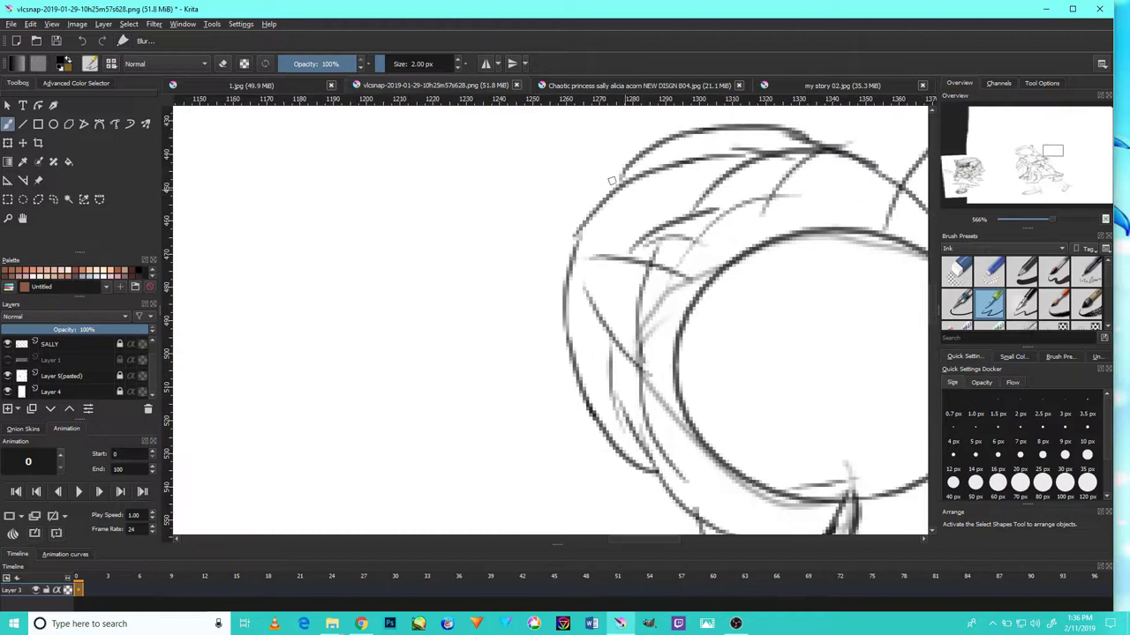
# - Build up the outer hair contour with overlapping strokes down the left side and beside the right ear
pyautogui.moveTo(626, 165); pyautogui.dragTo(556, 349)
pyautogui.moveTo(674, 226); pyautogui.dragTo(650, 333)
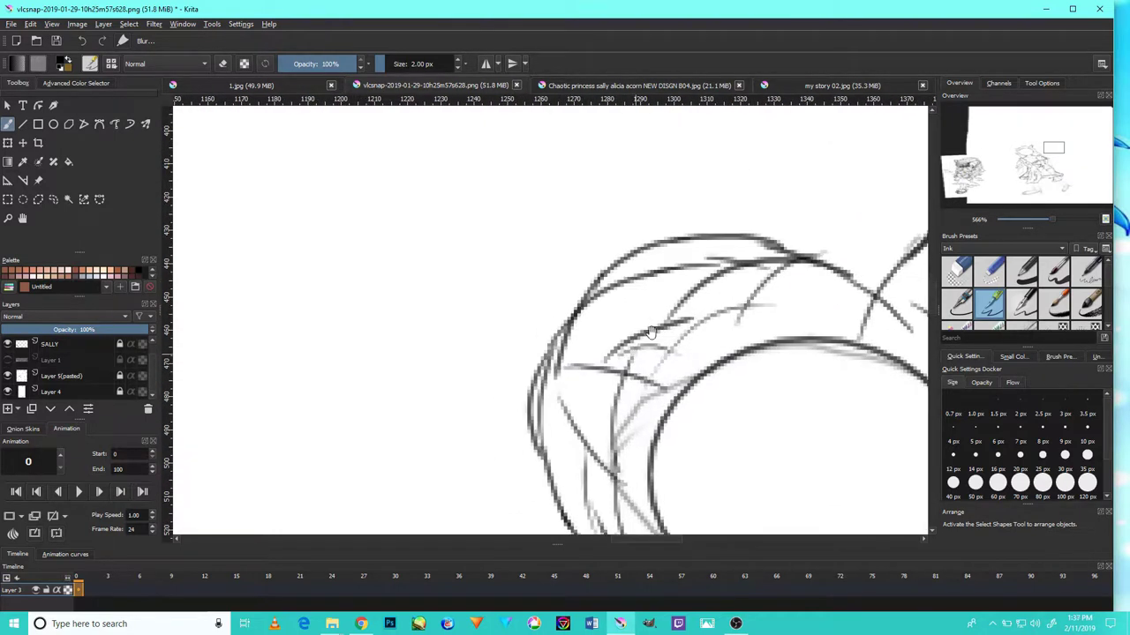
pyautogui.moveTo(803, 253); pyautogui.dragTo(662, 204)
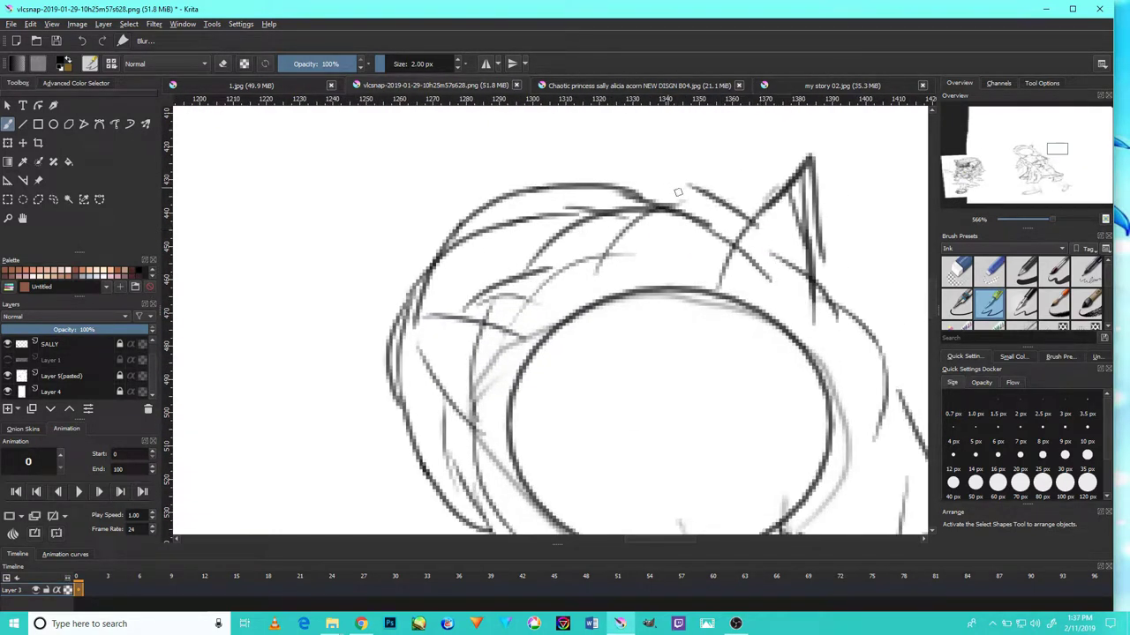
pyautogui.moveTo(689, 171)
pyautogui.mouseDown()
pyautogui.moveTo(584, 167)
pyautogui.moveTo(411, 277)
pyautogui.mouseUp()
pyautogui.moveTo(573, 337); pyautogui.dragTo(562, 217)
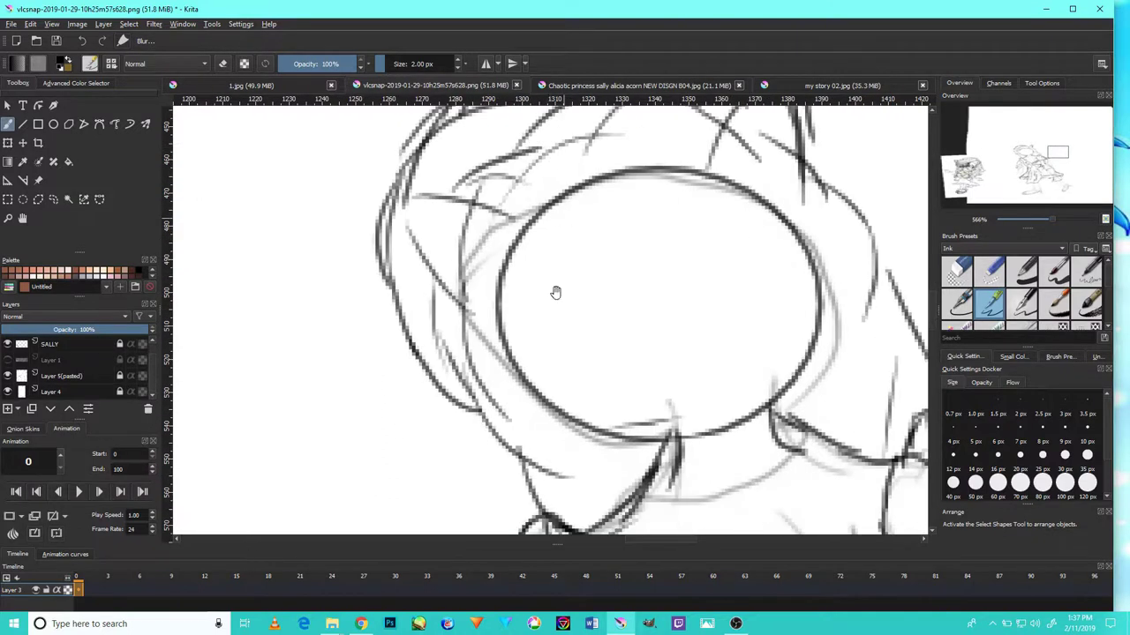
pyautogui.moveTo(455, 415); pyautogui.dragTo(375, 276)
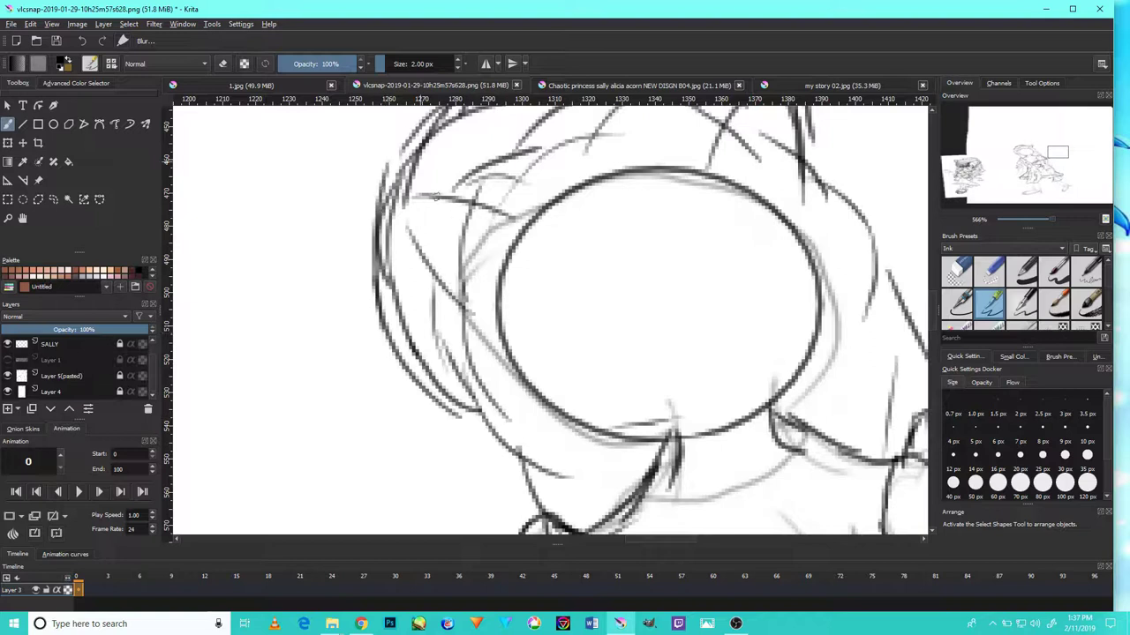
pyautogui.scroll(-8, 493, 286)
pyautogui.scroll(8, 487, 285)
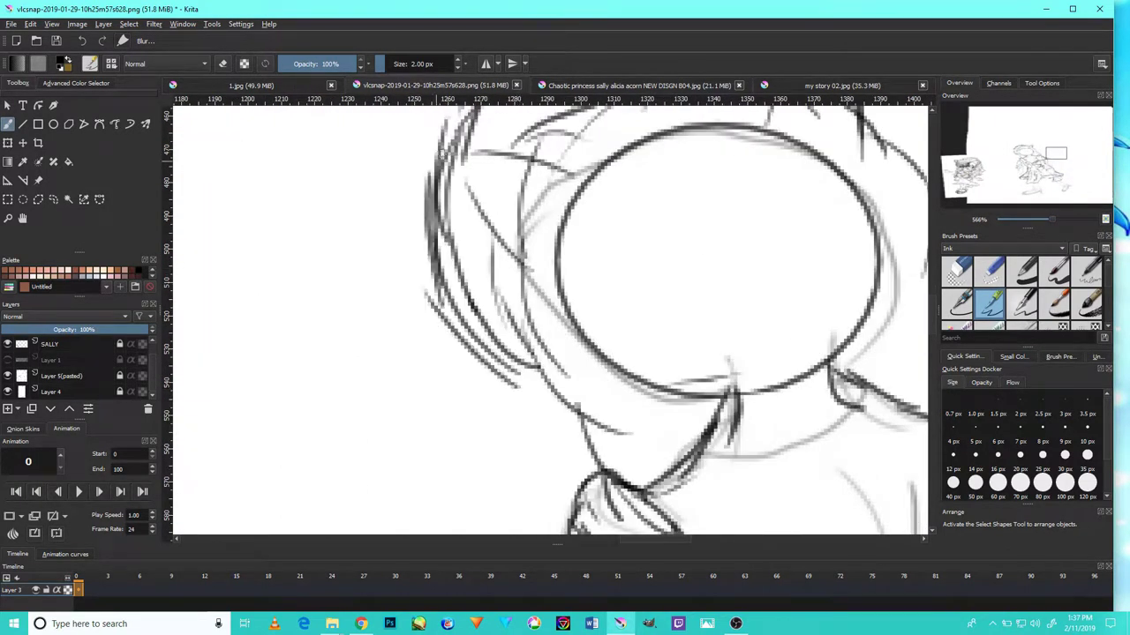
pyautogui.scroll(-6, 465, 334)
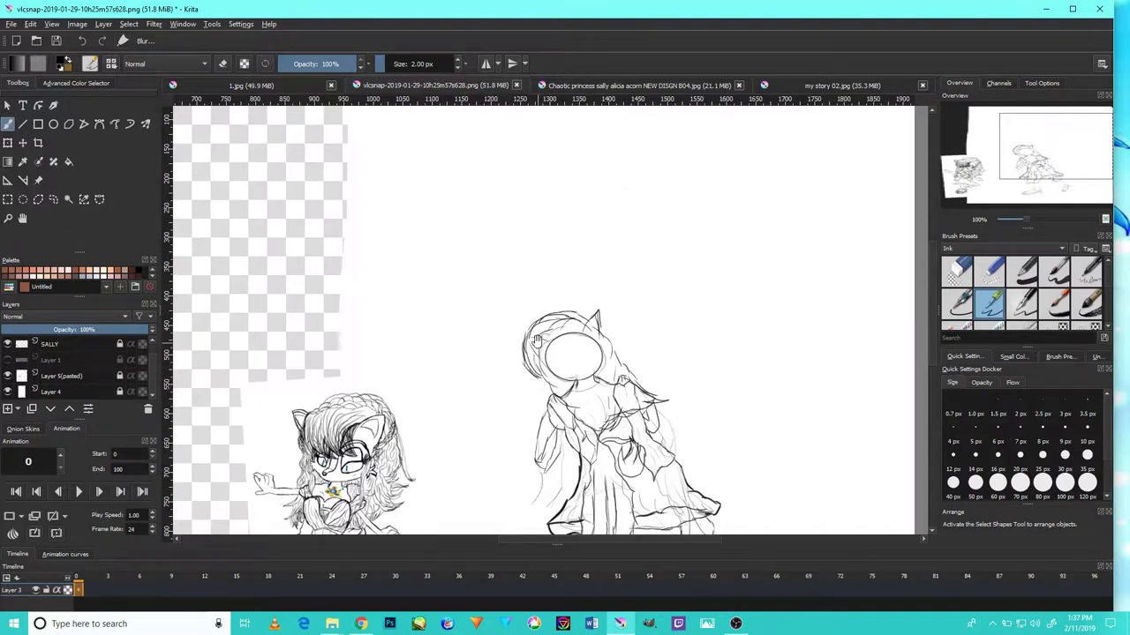
pyautogui.moveTo(538, 342); pyautogui.dragTo(650, 199)
pyautogui.scroll(3, 579, 333)
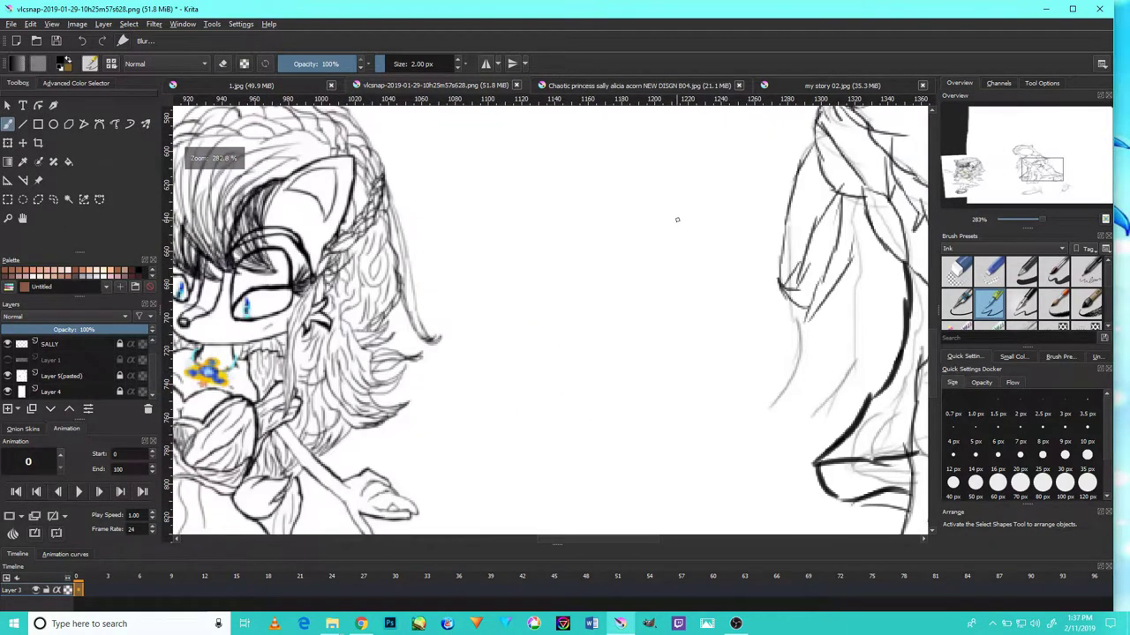
pyautogui.moveTo(747, 153); pyautogui.dragTo(626, 317)
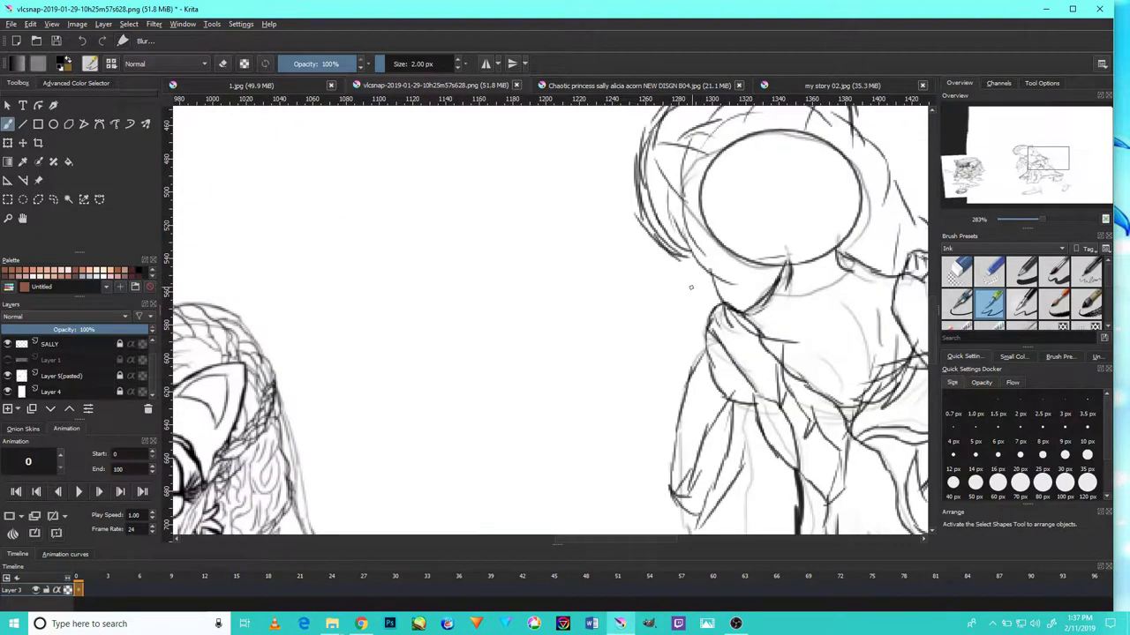
# - Draw a long, narrow pointed lock hanging from the left side of the head, with jagged zigzag strokes beside its top
pyautogui.moveTo(676, 264)
pyautogui.mouseDown()
pyautogui.moveTo(739, 161)
pyautogui.moveTo(720, 180)
pyautogui.moveTo(716, 236)
pyautogui.mouseUp()
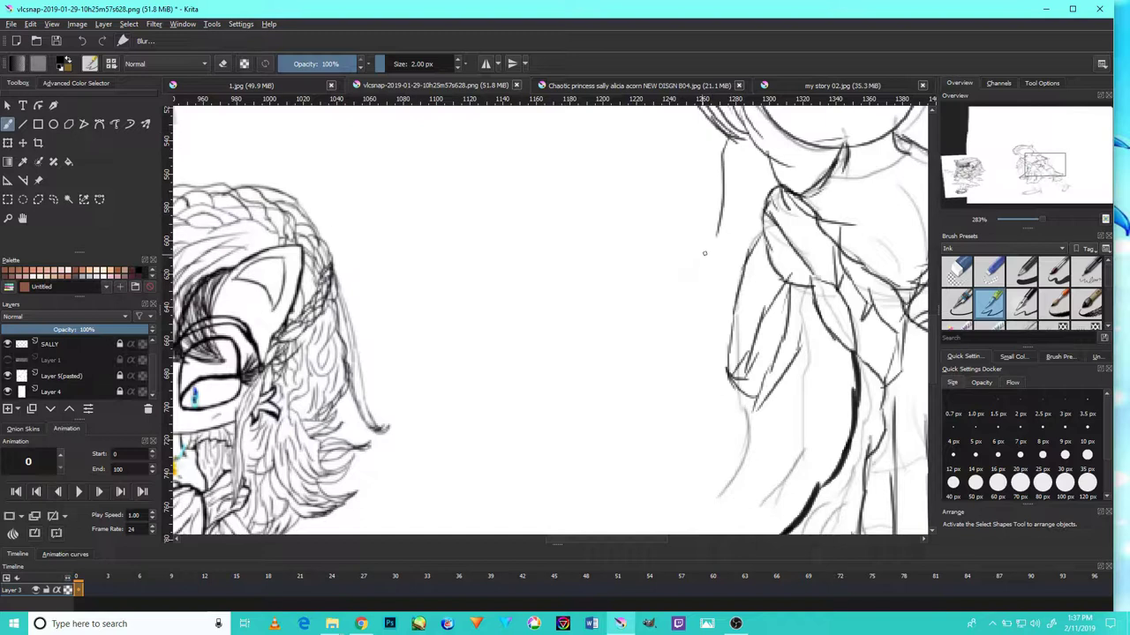
pyautogui.moveTo(753, 139)
pyautogui.mouseDown()
pyautogui.moveTo(746, 203)
pyautogui.moveTo(694, 304)
pyautogui.moveTo(724, 210)
pyautogui.mouseUp()
pyautogui.moveTo(707, 274)
pyautogui.mouseDown()
pyautogui.moveTo(737, 149)
pyautogui.moveTo(644, 339)
pyautogui.mouseUp()
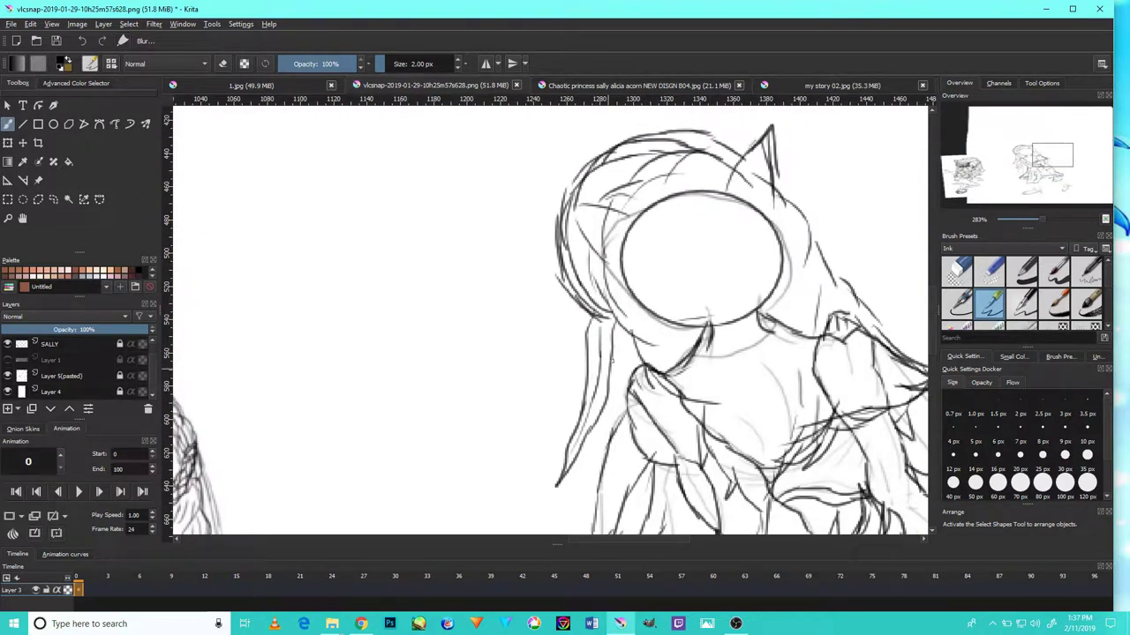
pyautogui.moveTo(634, 327); pyautogui.dragTo(606, 349)
pyautogui.moveTo(609, 345)
pyautogui.mouseDown()
pyautogui.moveTo(604, 366)
pyautogui.moveTo(632, 357)
pyautogui.moveTo(594, 336)
pyautogui.moveTo(628, 327)
pyautogui.mouseUp()
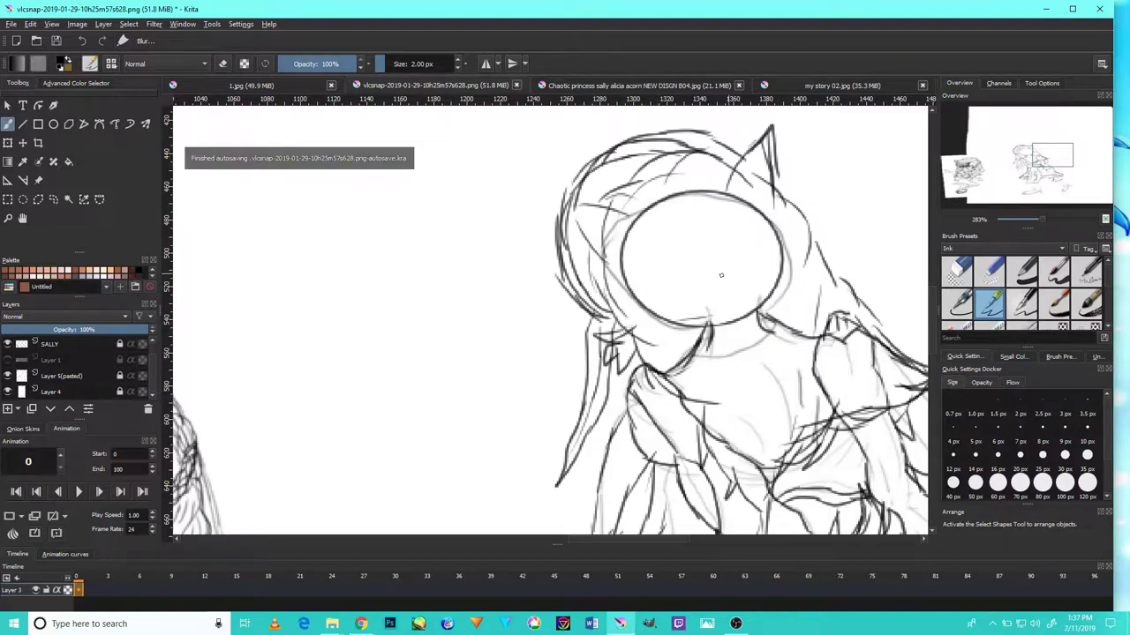
# - Examine the whole figure from hair to shoes beside the finished chibi reference character
pyautogui.moveTo(694, 290); pyautogui.dragTo(722, 191)
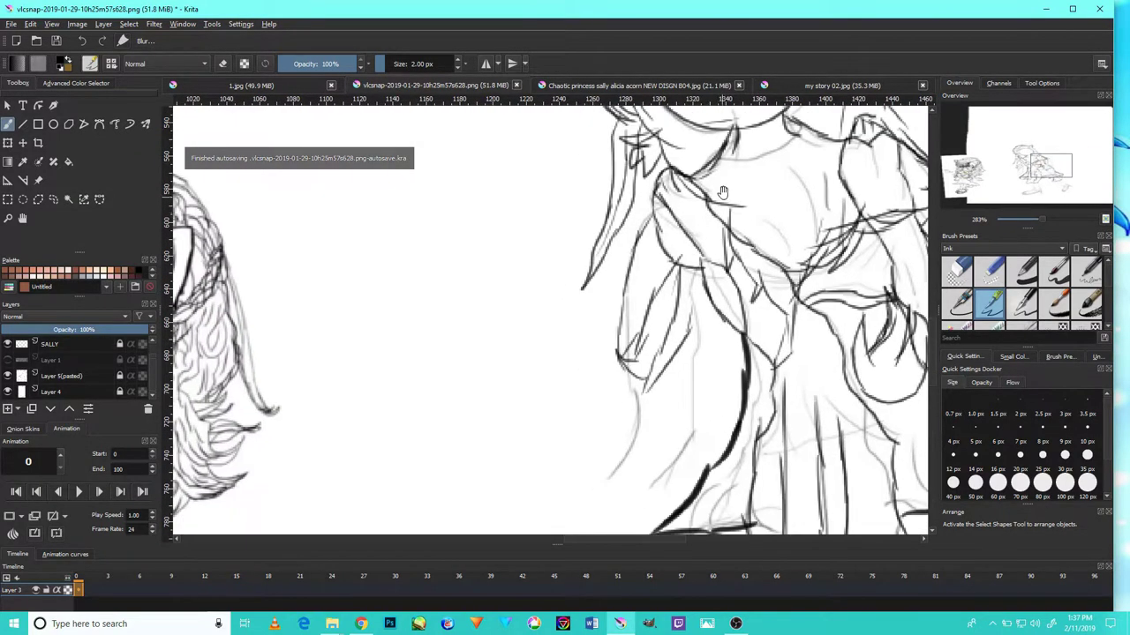
pyautogui.moveTo(708, 304); pyautogui.dragTo(785, 273)
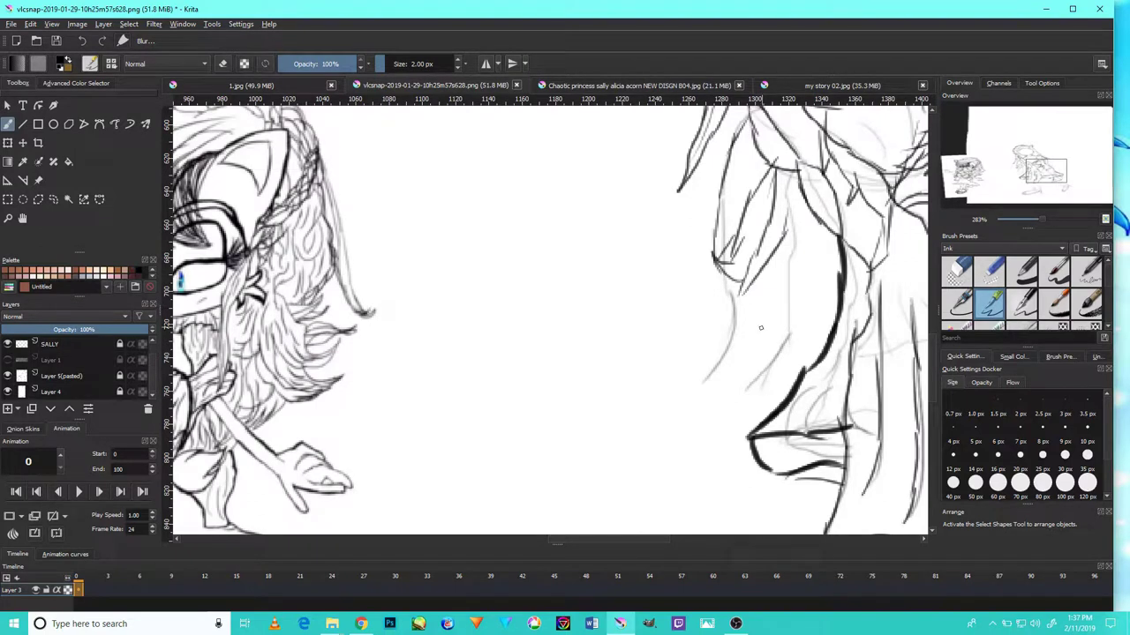
pyautogui.scroll(-2, 760, 327)
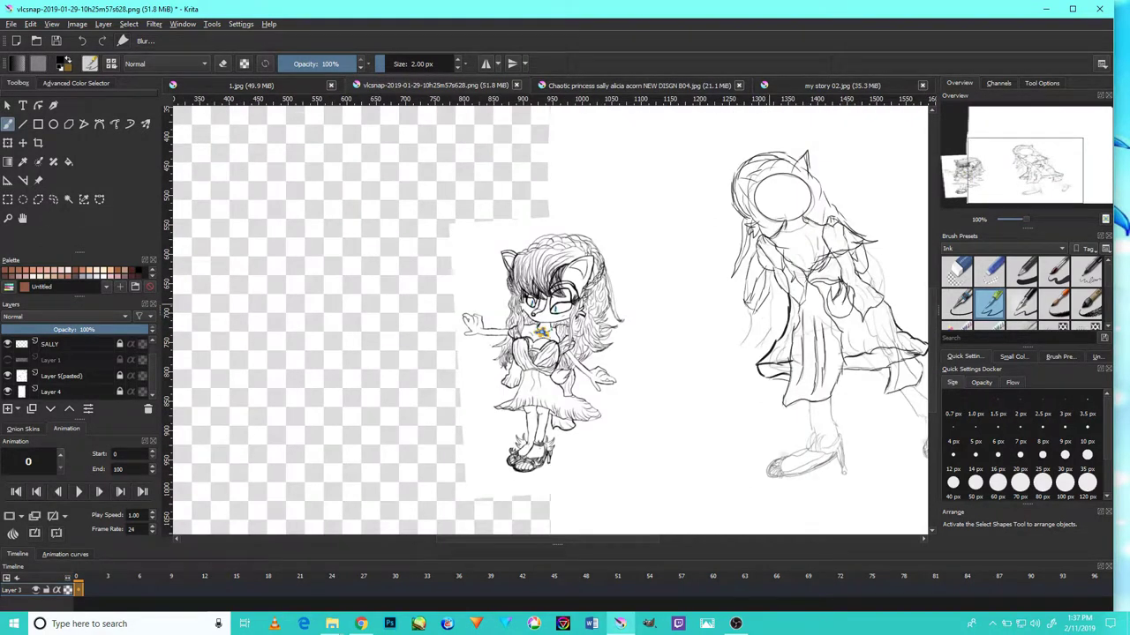
pyautogui.moveTo(769, 264); pyautogui.dragTo(664, 240)
pyautogui.moveTo(691, 294); pyautogui.dragTo(632, 298)
pyautogui.scroll(-3, 720, 332)
pyautogui.scroll(5, 720, 335)
pyautogui.scroll(-2, 719, 349)
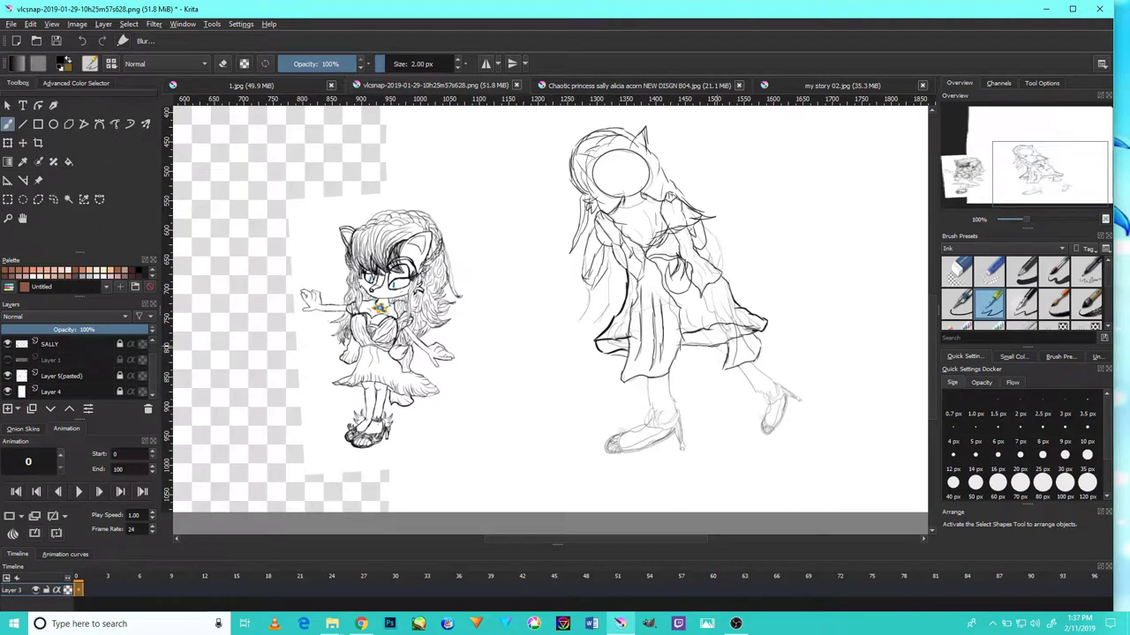
# - Draw a first contour line for the rear leg, curving down from beneath the skirt hem
pyautogui.press('+')
pyautogui.press('+')
pyautogui.press('+')
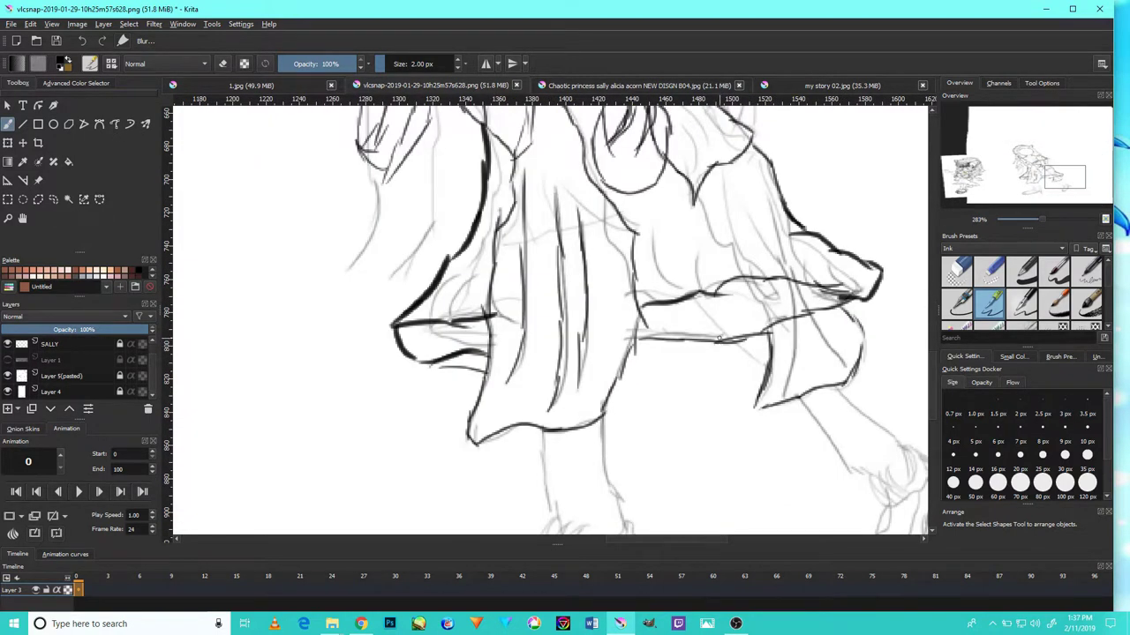
pyautogui.press('1')
pyautogui.scroll(2, 720, 347)
pyautogui.scroll(-3, 719, 347)
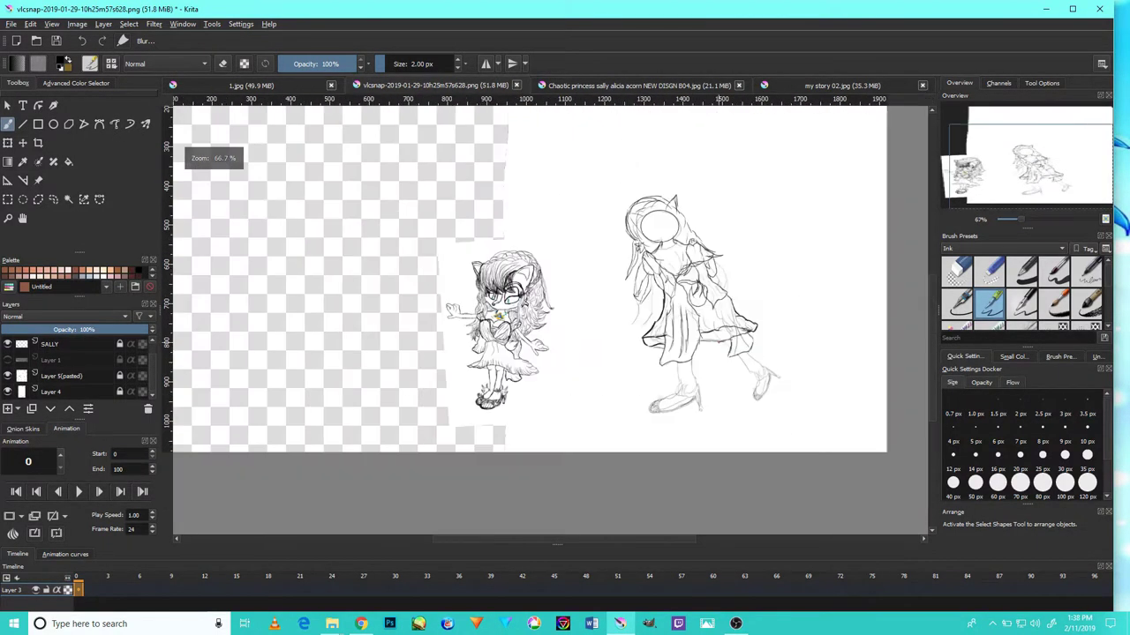
pyautogui.scroll(2, 721, 346)
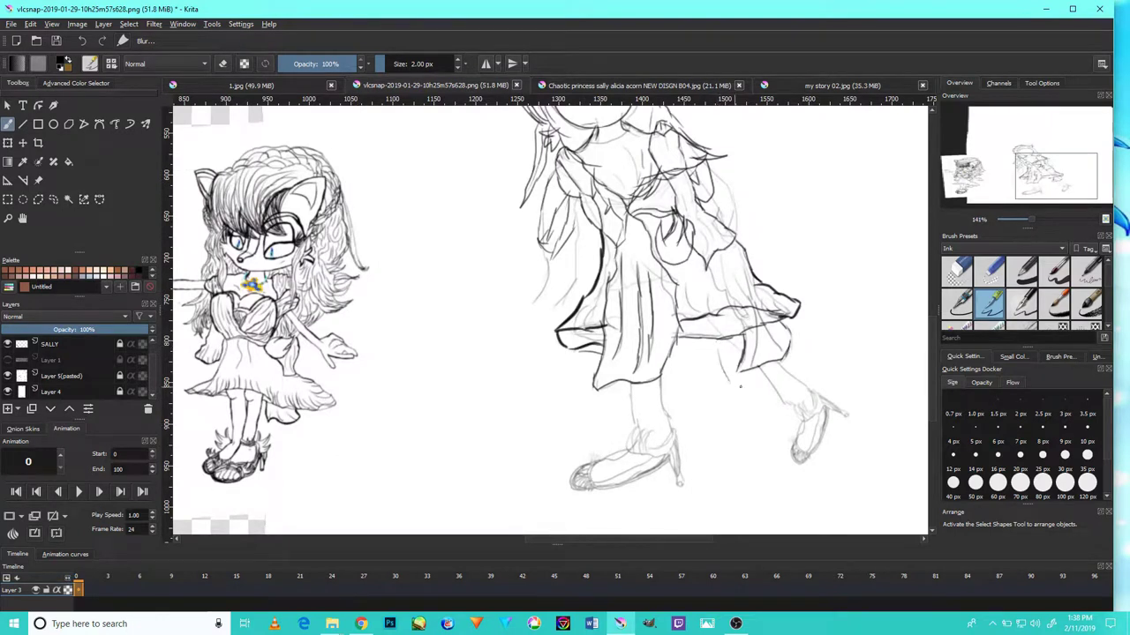
pyautogui.moveTo(747, 337); pyautogui.dragTo(739, 370)
pyautogui.press('1')
pyautogui.scroll(3, 687, 354)
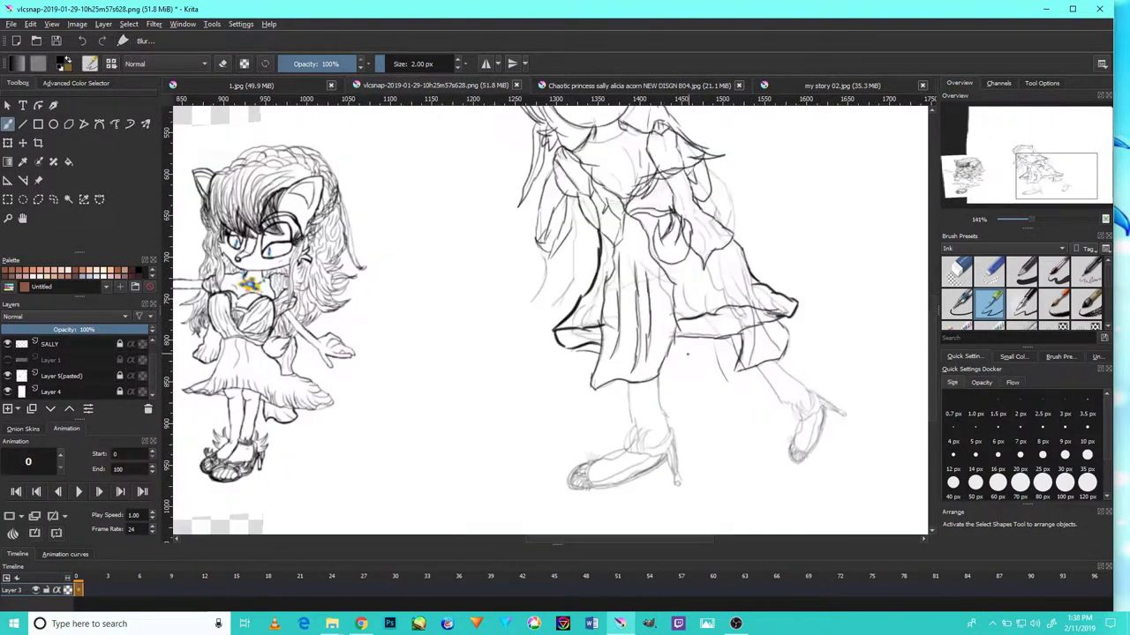
# - Draw the front leg's side contours from the skirt toward the shoe, and extend the rear leg's contours toward its ankle
pyautogui.moveTo(667, 323); pyautogui.dragTo(673, 402)
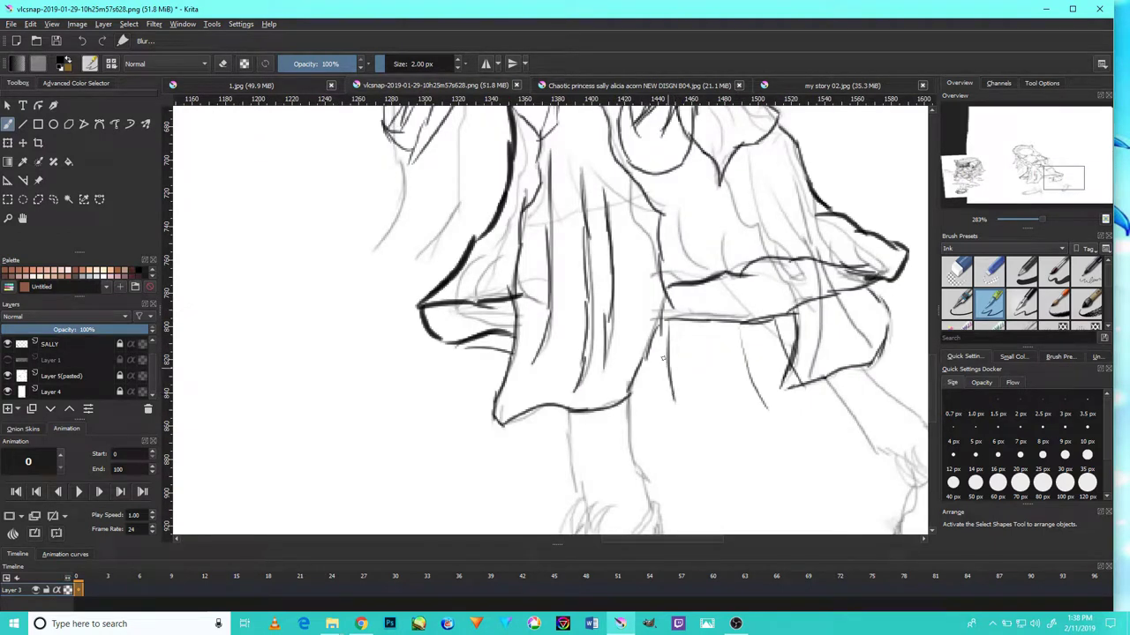
pyautogui.moveTo(645, 348); pyautogui.dragTo(631, 439)
pyautogui.scroll(2, 653, 437)
pyautogui.moveTo(671, 404)
pyautogui.mouseDown()
pyautogui.moveTo(677, 441)
pyautogui.moveTo(665, 471)
pyautogui.moveTo(688, 461)
pyautogui.mouseUp()
pyautogui.scroll(-3, 691, 445)
pyautogui.scroll(-2, 754, 426)
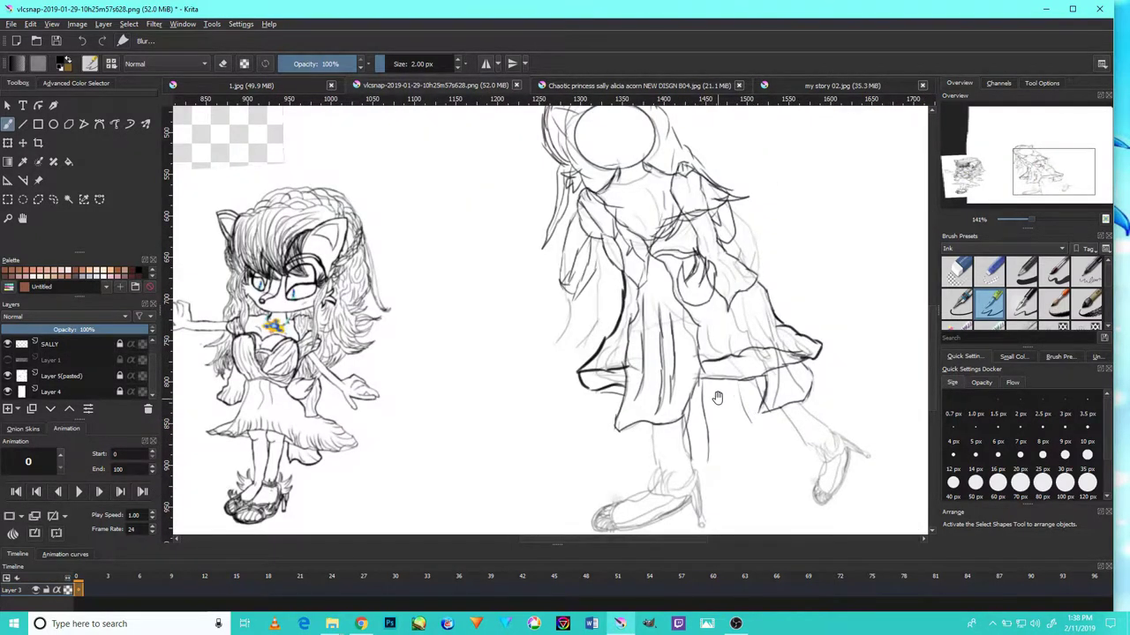
pyautogui.scroll(-1, 711, 398)
pyautogui.moveTo(703, 386); pyautogui.dragTo(704, 445)
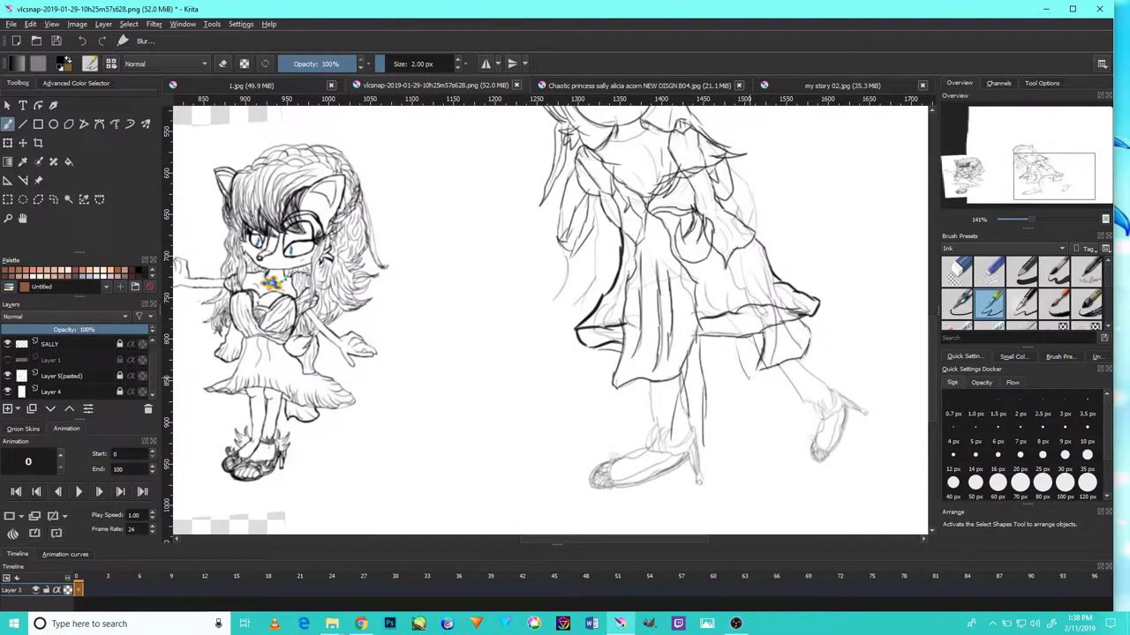
pyautogui.moveTo(744, 376); pyautogui.dragTo(771, 415)
pyautogui.moveTo(769, 374); pyautogui.dragTo(790, 403)
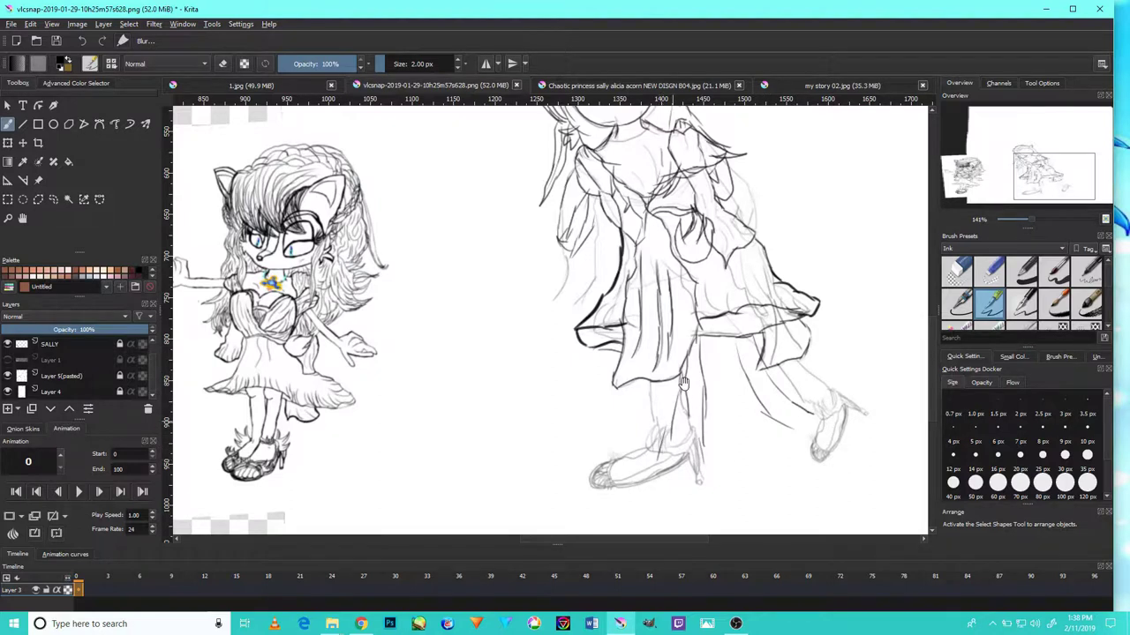
# - Add a parallel contour along the left edge of the torso, from below the shoulder down to the waist
pyautogui.moveTo(707, 355); pyautogui.dragTo(717, 436)
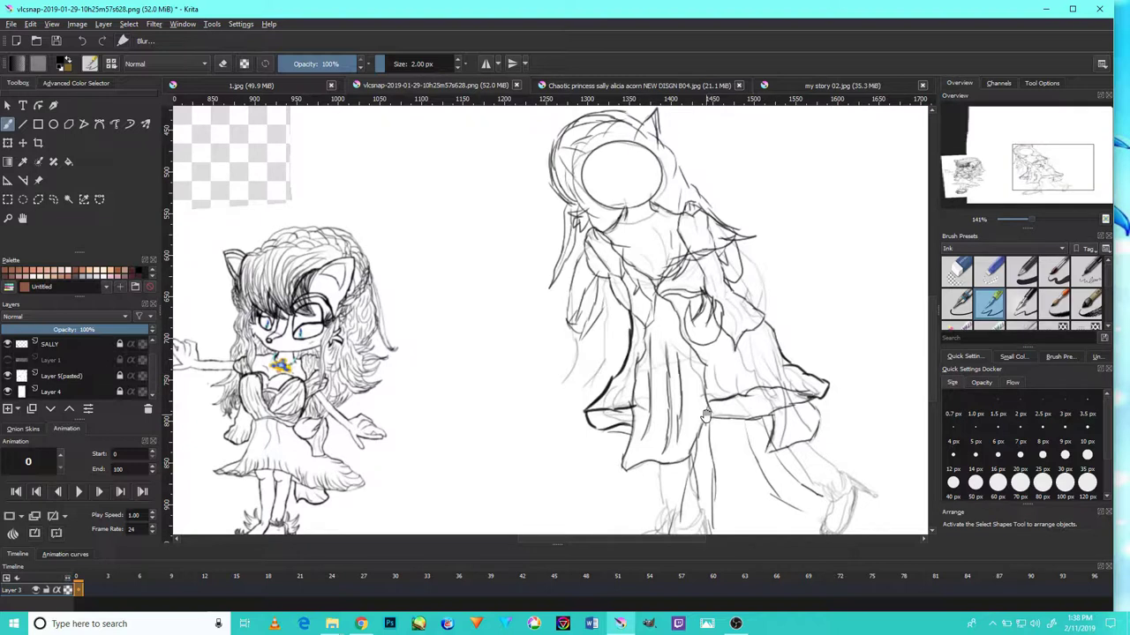
pyautogui.moveTo(711, 323); pyautogui.dragTo(734, 358)
pyautogui.moveTo(662, 340); pyautogui.dragTo(666, 378)
pyautogui.scroll(-2, 666, 360)
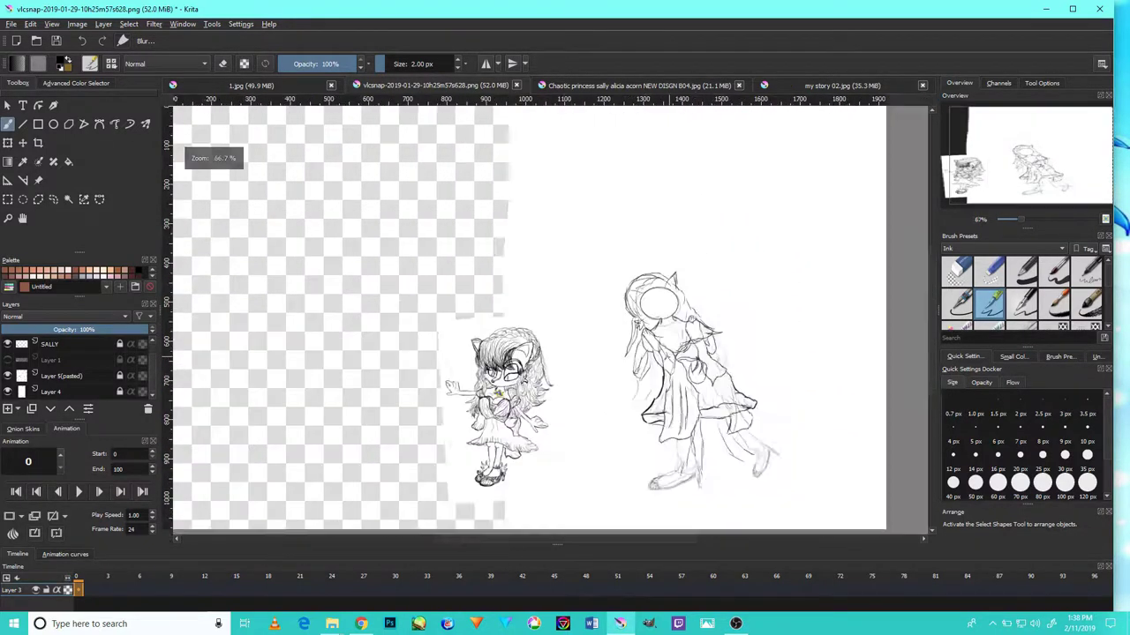
pyautogui.scroll(7, 653, 380)
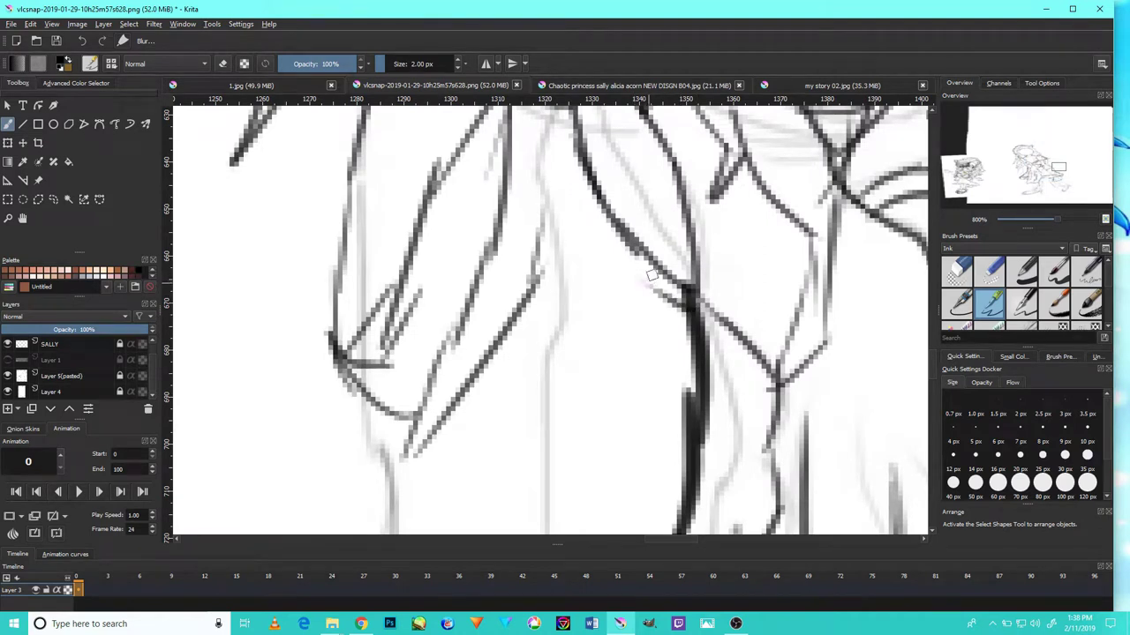
pyautogui.moveTo(645, 265)
pyautogui.mouseDown()
pyautogui.moveTo(698, 378)
pyautogui.moveTo(633, 317)
pyautogui.moveTo(600, 198)
pyautogui.mouseUp()
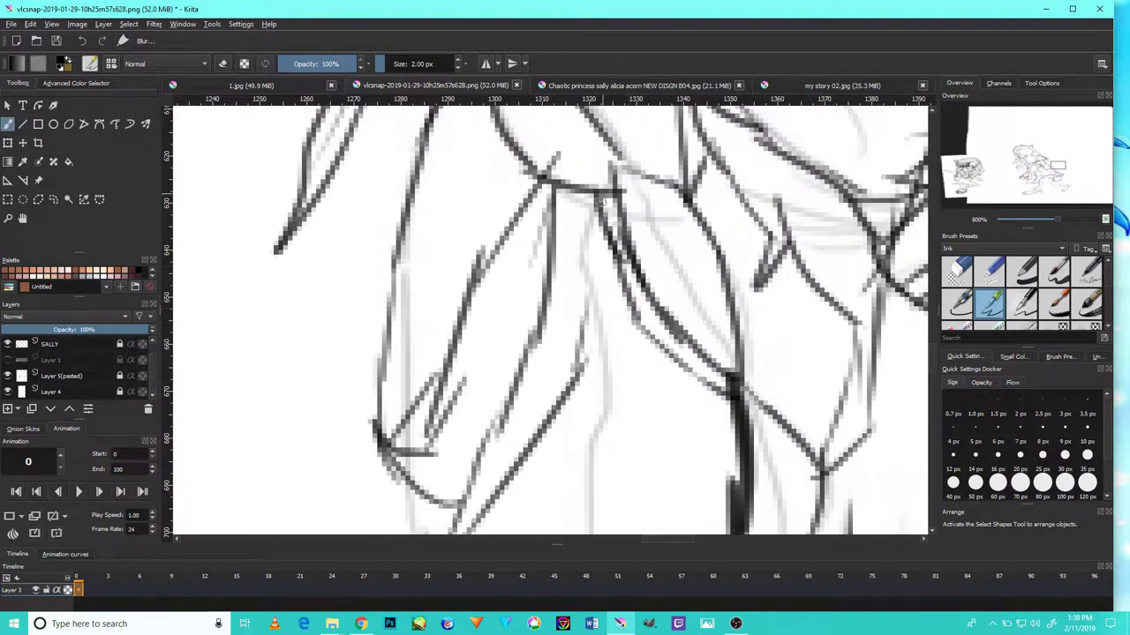
pyautogui.scroll(-6, 626, 236)
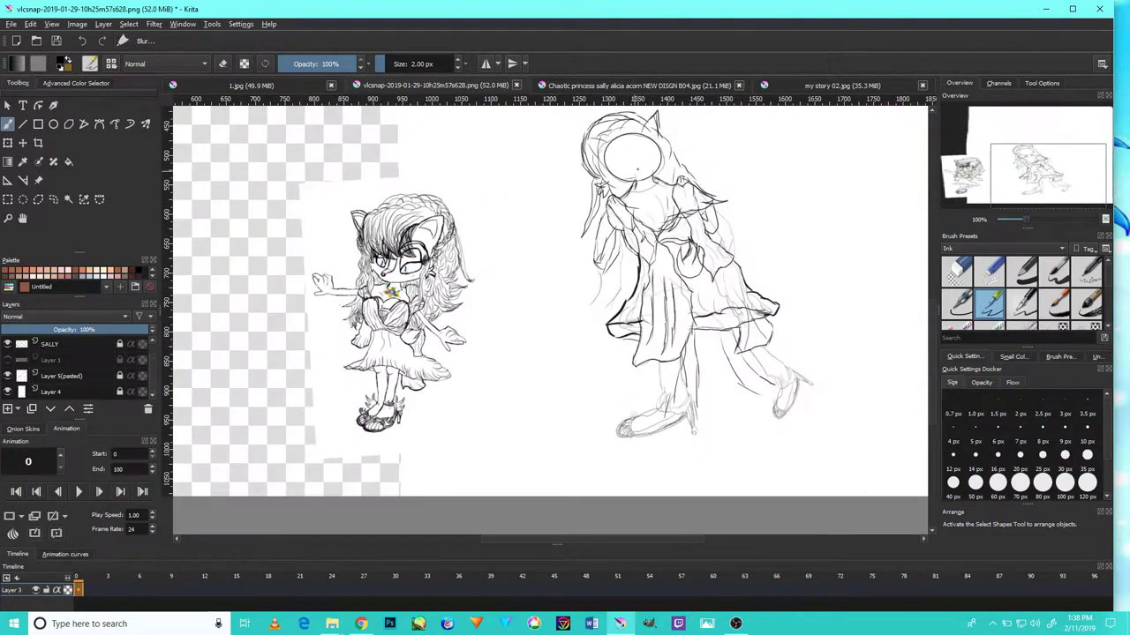
# - Sketch slanted contour strokes across the chest, redrawing the first one, and add short fold lines near the right arm
pyautogui.scroll(8, 671, 291)
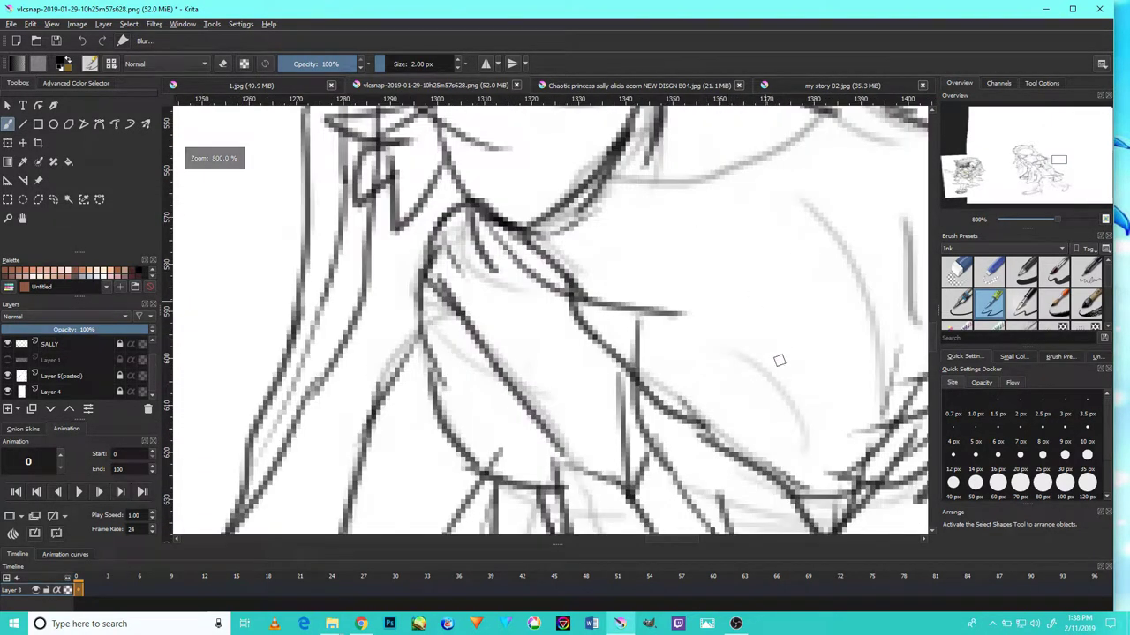
pyautogui.moveTo(799, 442); pyautogui.dragTo(745, 355)
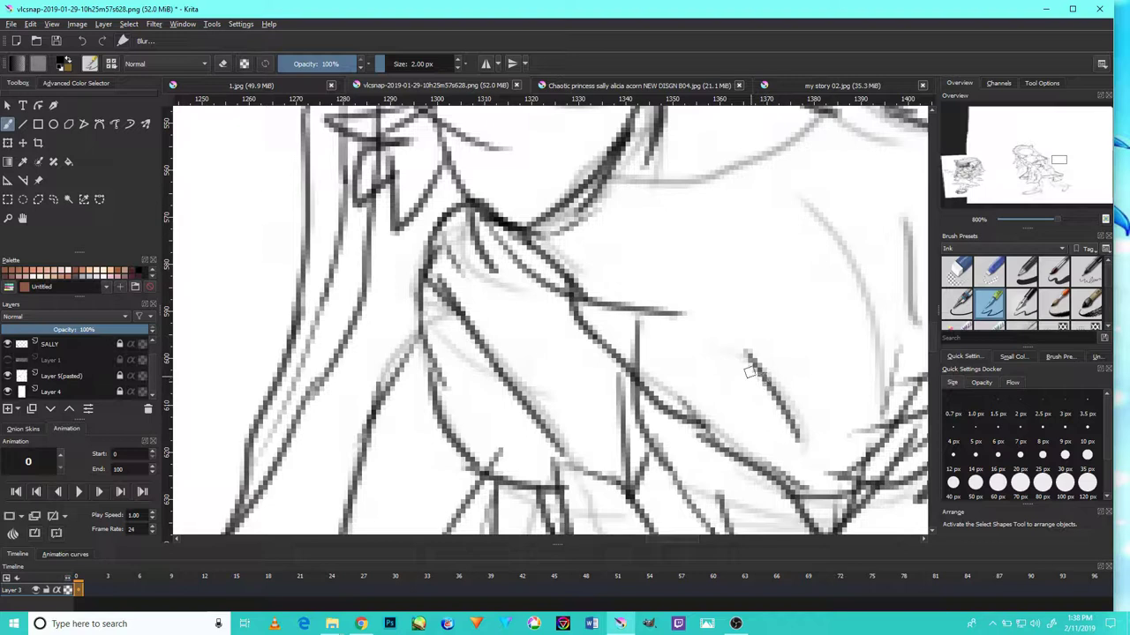
pyautogui.hotkey('ctrl', 'z')
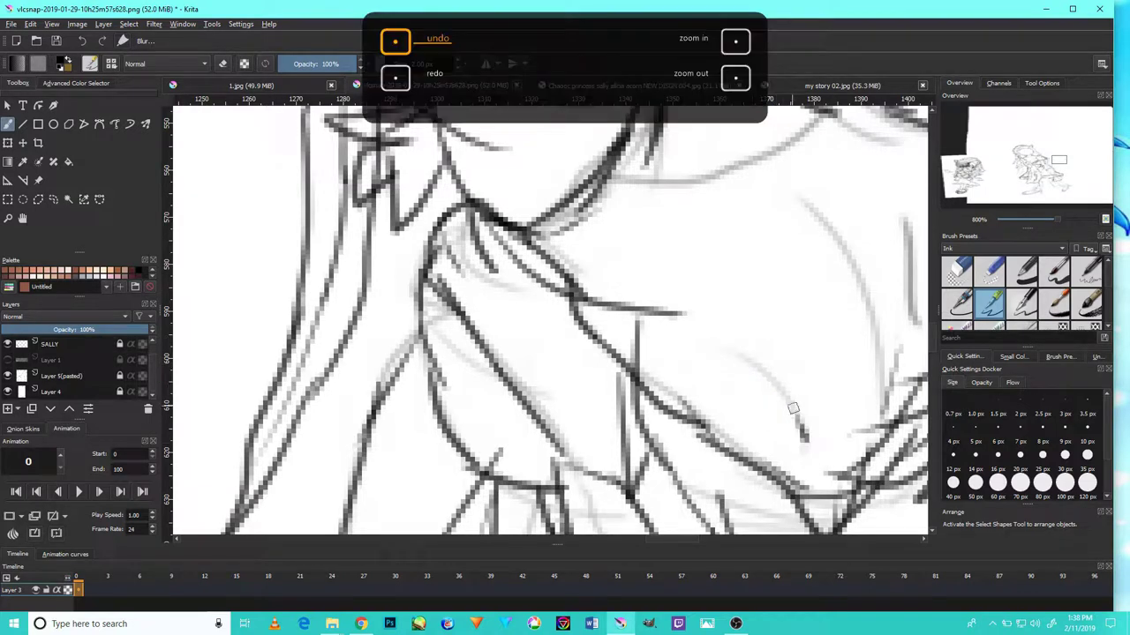
pyautogui.moveTo(773, 384); pyautogui.dragTo(745, 356)
pyautogui.moveTo(794, 271); pyautogui.dragTo(689, 381)
pyautogui.moveTo(767, 504); pyautogui.dragTo(707, 337)
pyautogui.moveTo(814, 433); pyautogui.dragTo(794, 336)
pyautogui.moveTo(805, 405)
pyautogui.mouseDown()
pyautogui.moveTo(793, 310)
pyautogui.moveTo(788, 381)
pyautogui.mouseUp()
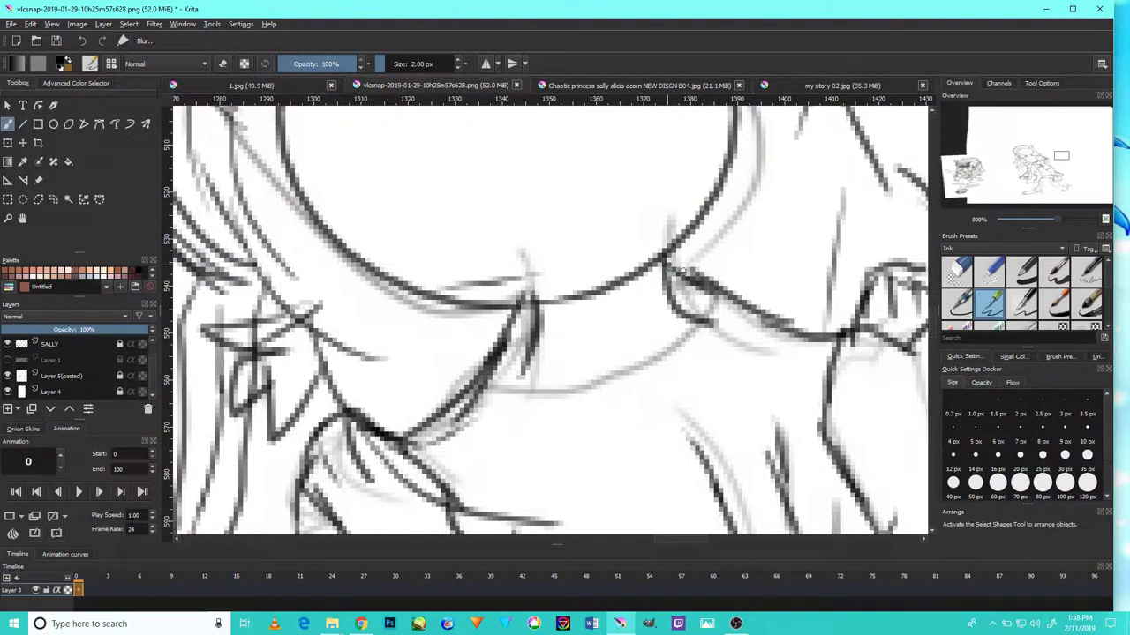
# - Darken the shoulder line running from the right side of the neck toward the right arm
pyautogui.moveTo(671, 269); pyautogui.dragTo(785, 297)
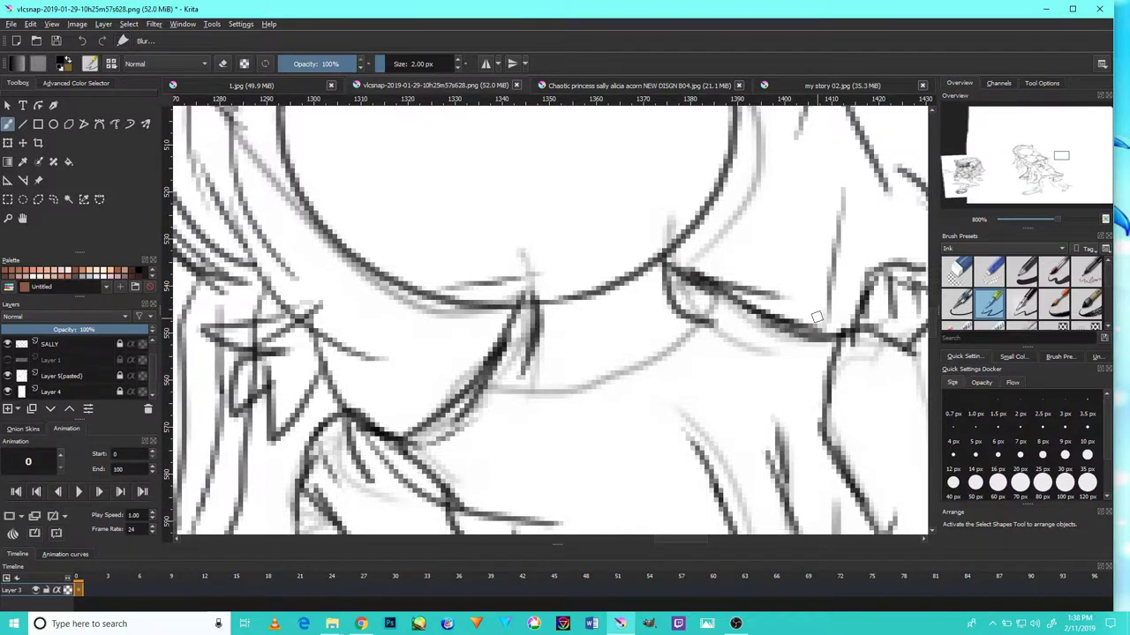
pyautogui.scroll(-4, 812, 309)
pyautogui.scroll(-2, 765, 283)
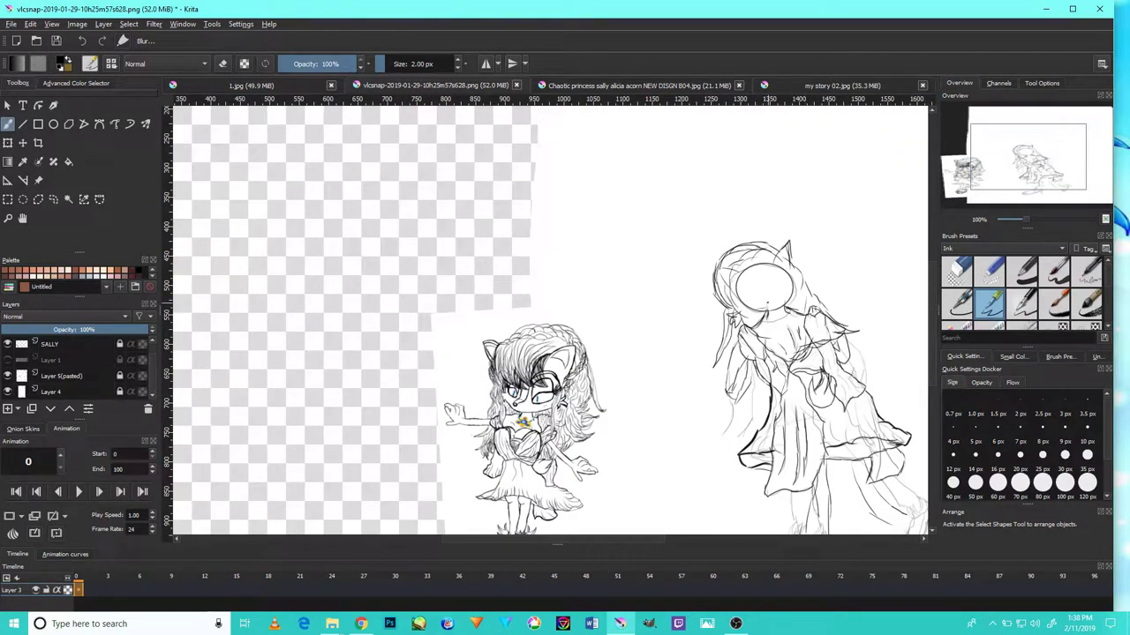
# - Enlarge the pointed right ear with a wider left edge and a reinforced right edge meeting at the tip
pyautogui.scroll(1, 764, 284)
pyautogui.scroll(2, 764, 283)
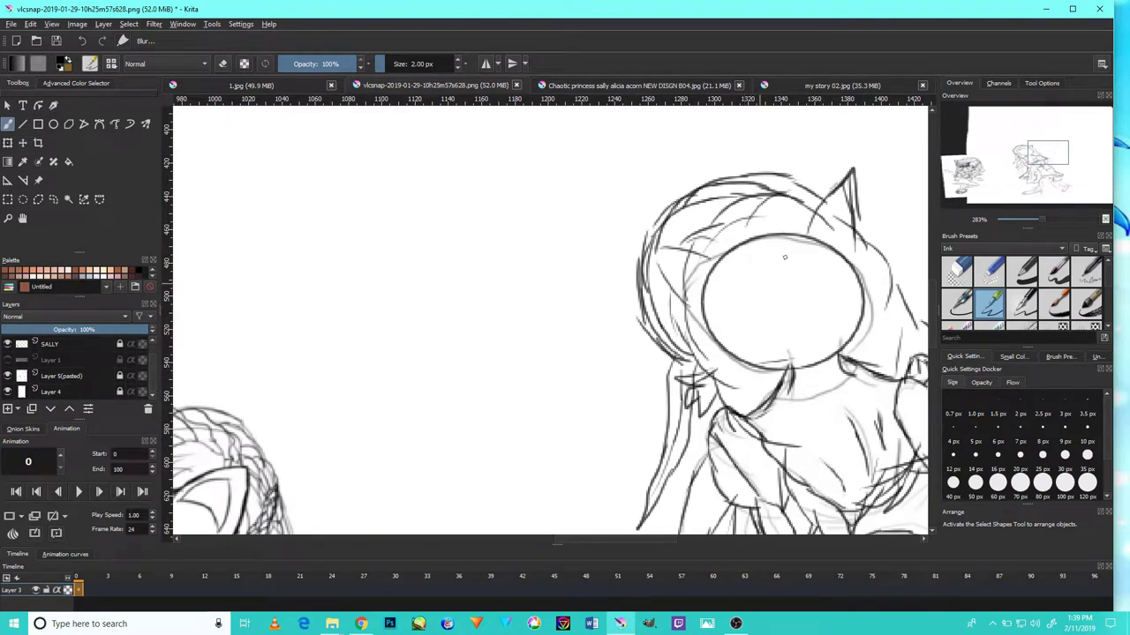
pyautogui.moveTo(796, 249); pyautogui.dragTo(821, 185)
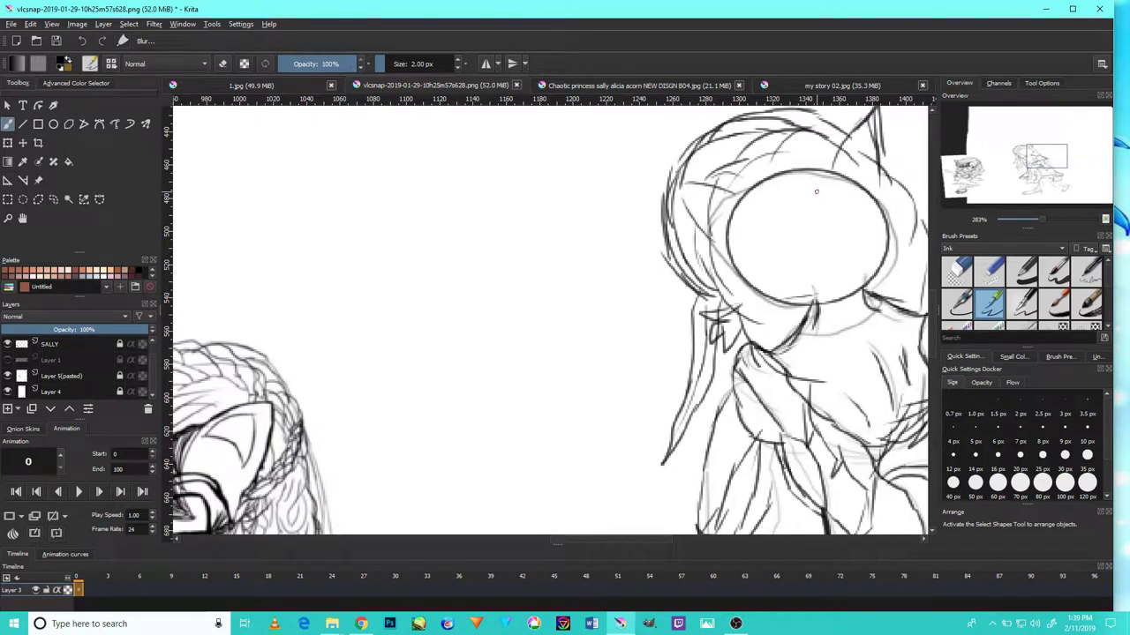
pyautogui.moveTo(786, 202); pyautogui.dragTo(692, 324)
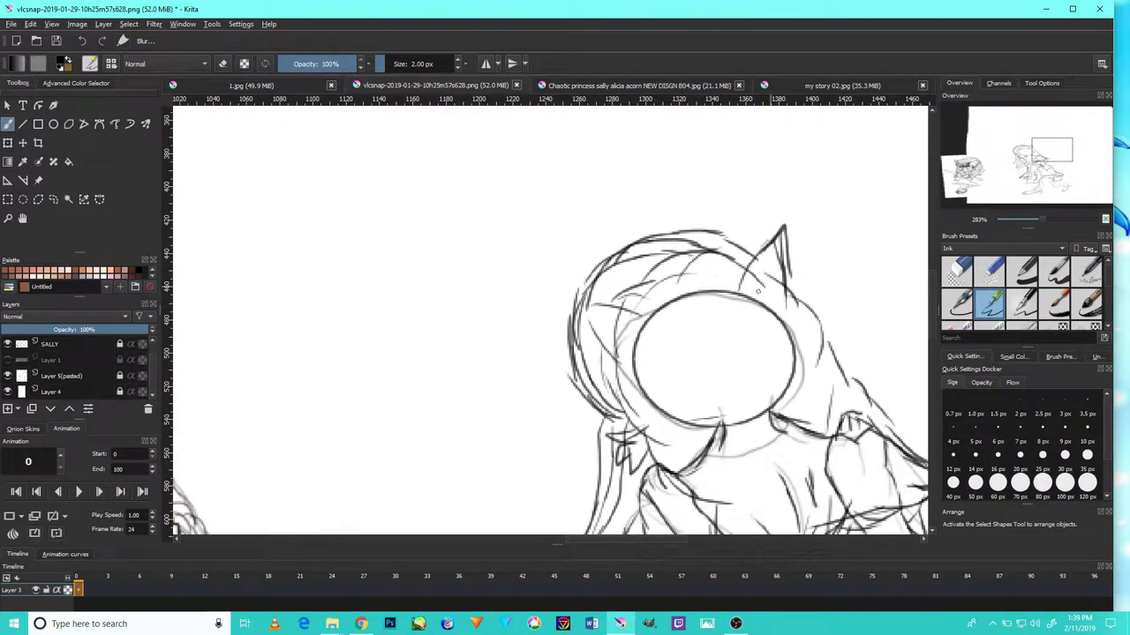
pyautogui.moveTo(719, 280); pyautogui.dragTo(791, 215)
pyautogui.moveTo(790, 302); pyautogui.dragTo(788, 217)
pyautogui.moveTo(721, 292); pyautogui.dragTo(735, 269)
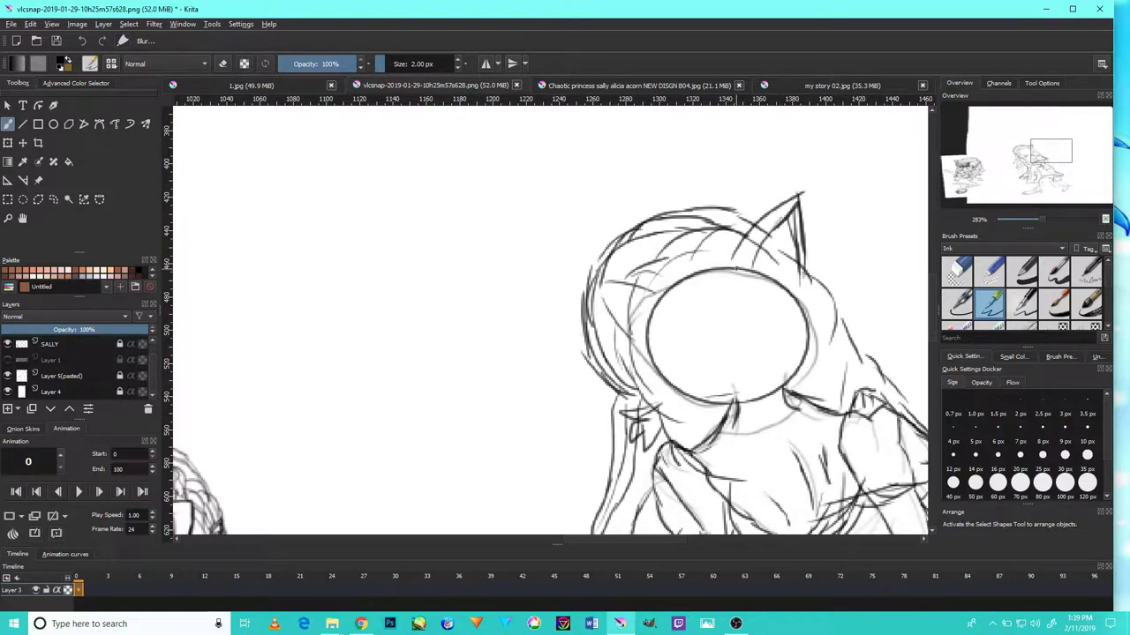
# - Sketch the pointed left ear over the hair on the left side of the head
pyautogui.moveTo(623, 355); pyautogui.dragTo(590, 263)
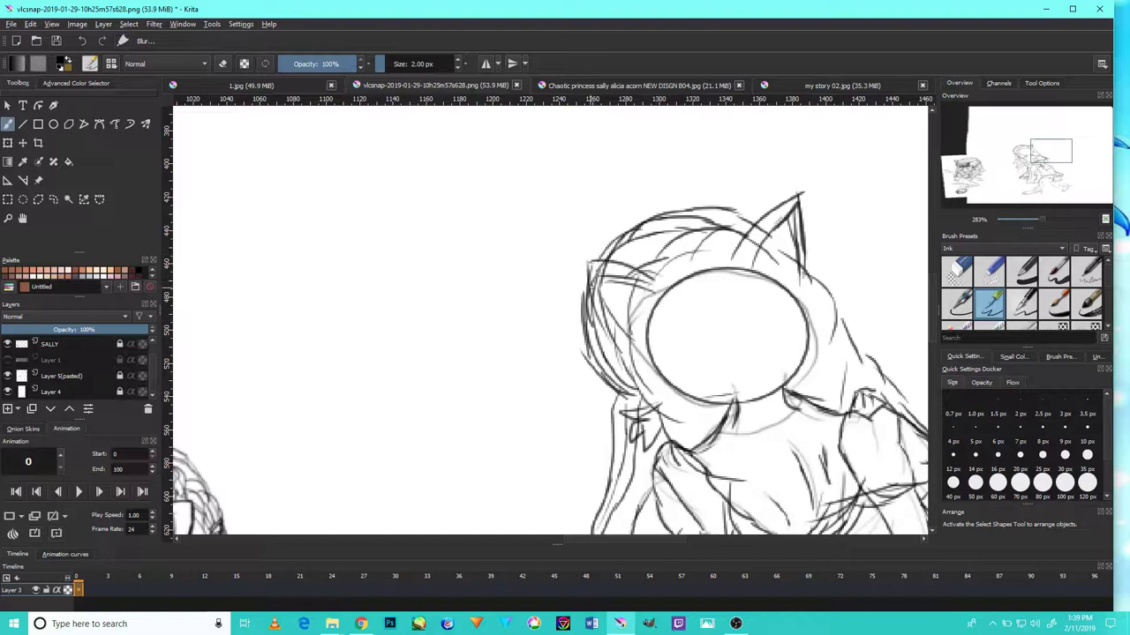
pyautogui.scroll(-4, 650, 322)
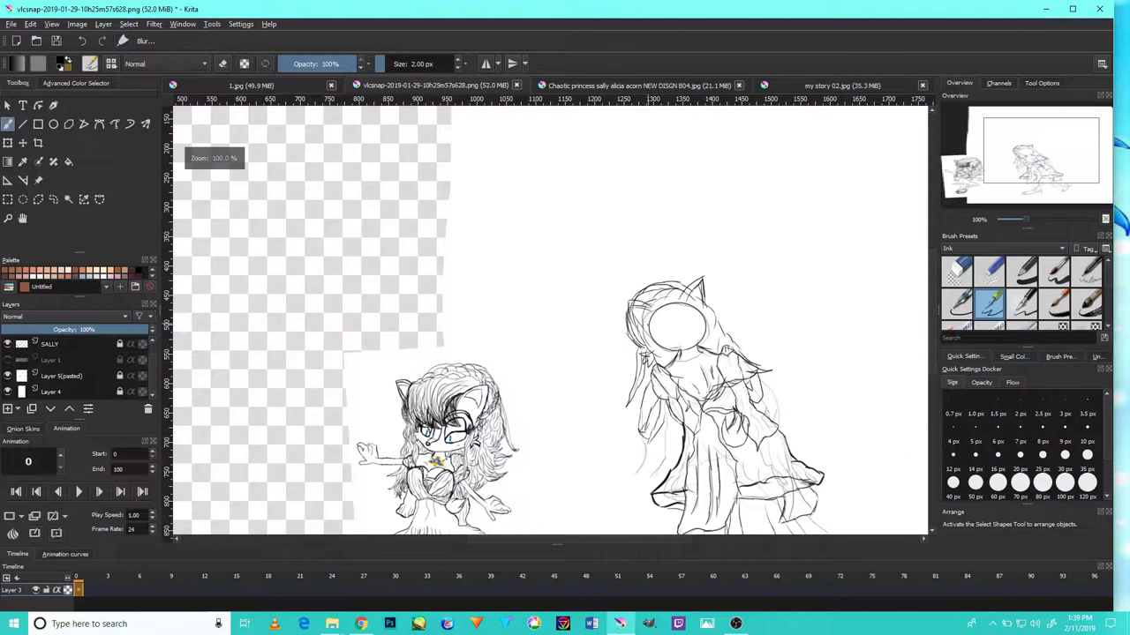
pyautogui.scroll(1, 663, 329)
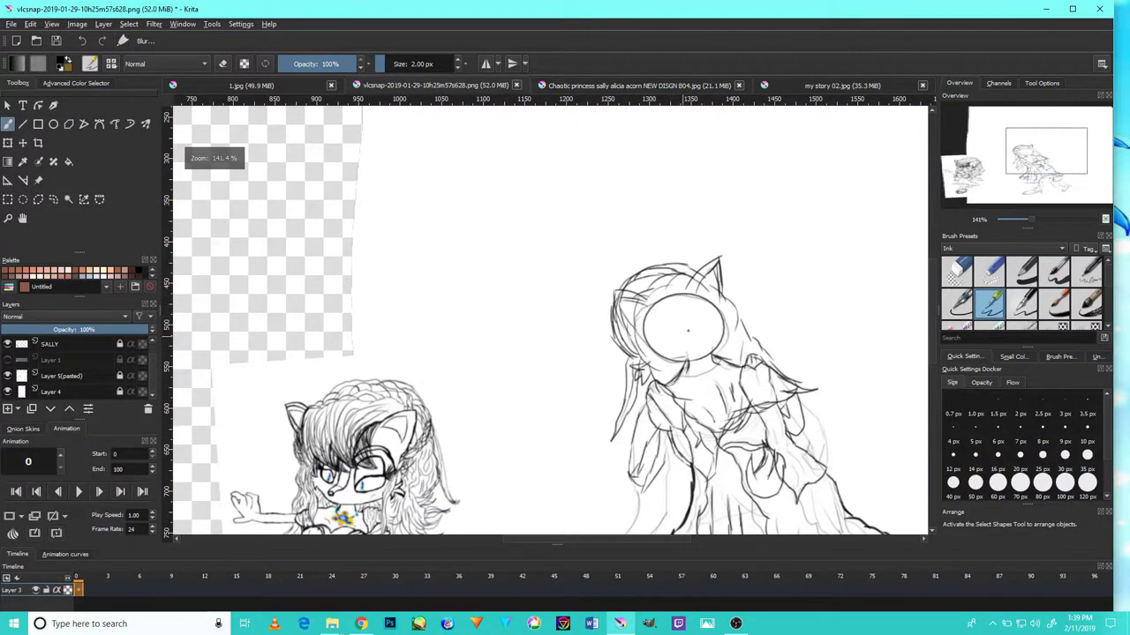
pyautogui.scroll(1, 691, 320)
# - Sketch a small curved shape inside the upper part of the circle on the standing figure's head
pyautogui.moveTo(693, 307); pyautogui.dragTo(706, 213)
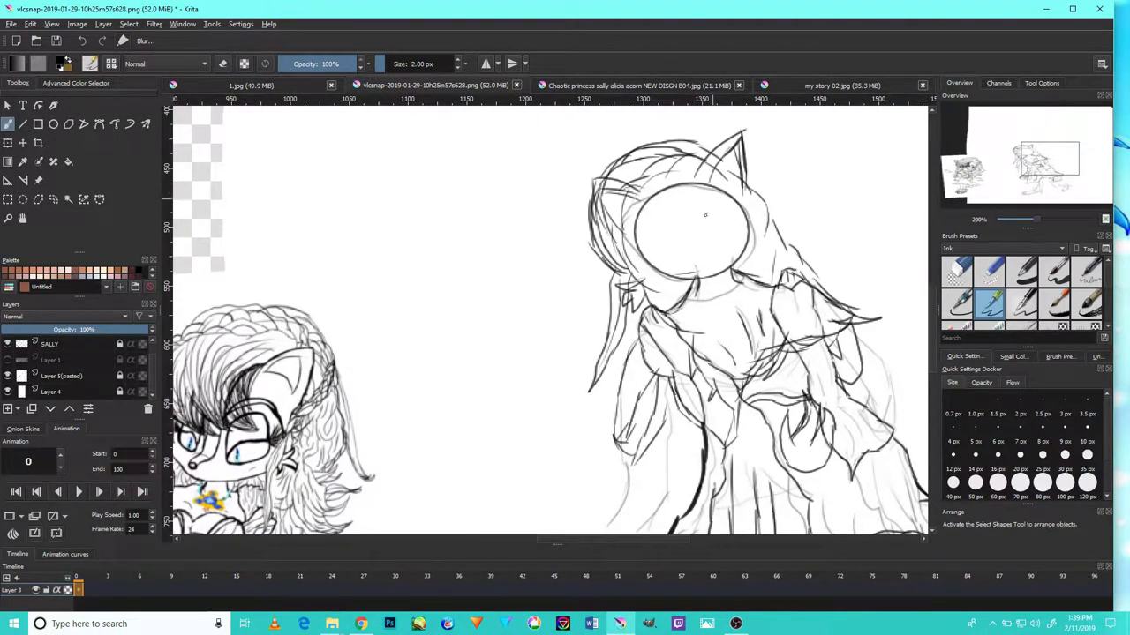
pyautogui.moveTo(673, 189)
pyautogui.mouseDown()
pyautogui.moveTo(669, 216)
pyautogui.moveTo(704, 200)
pyautogui.mouseUp()
# - Erase the dark circle outline on the standing figure's head with a 14 px eraser, keeping the small curve inside it
pyautogui.press('/')
pyautogui.scroll(2, 628, 191)
pyautogui.scroll(-3, 633, 201)
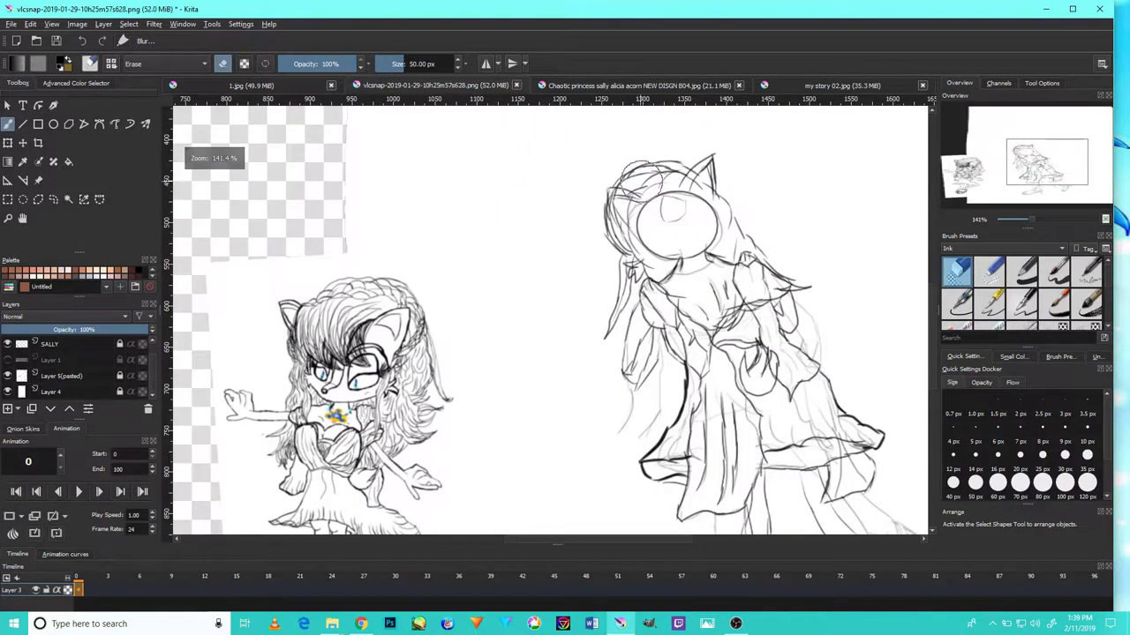
pyautogui.press('[')
pyautogui.press('[')
pyautogui.press('[')
pyautogui.press('[')
pyautogui.press('[')
pyautogui.press('[')
pyautogui.press('[')
pyautogui.press('[')
pyautogui.press('[')
pyautogui.press('[')
pyautogui.press('[')
pyautogui.keyDown('shift'); pyautogui.moveTo(635, 191); pyautogui.dragTo(636, 186); pyautogui.keyUp('shift')
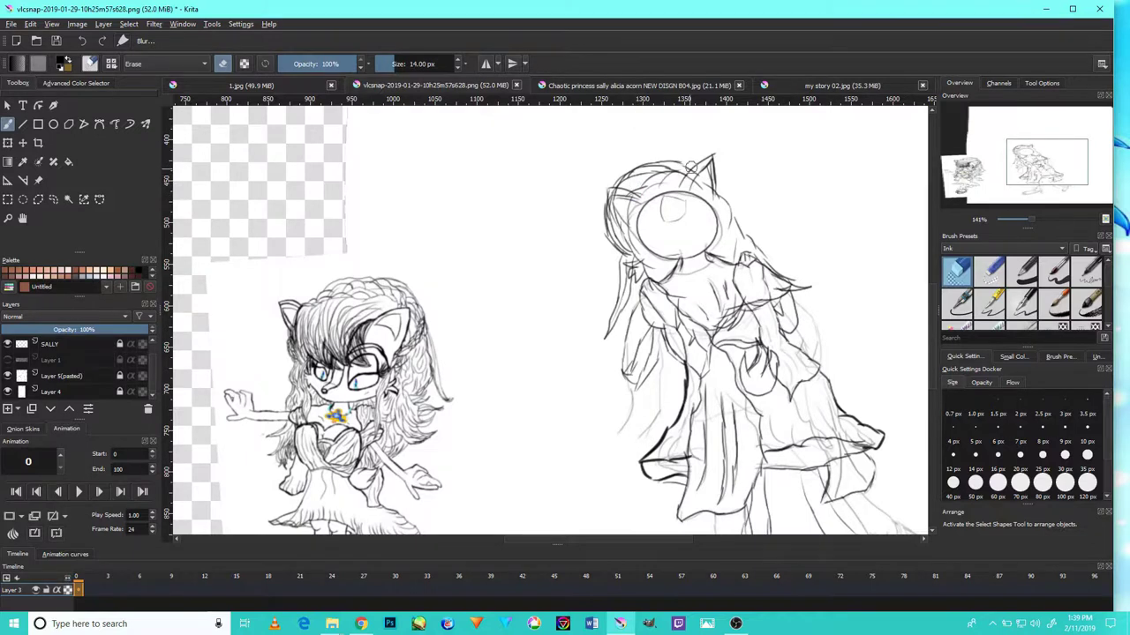
pyautogui.scroll(-2, 697, 166)
pyautogui.scroll(6, 697, 166)
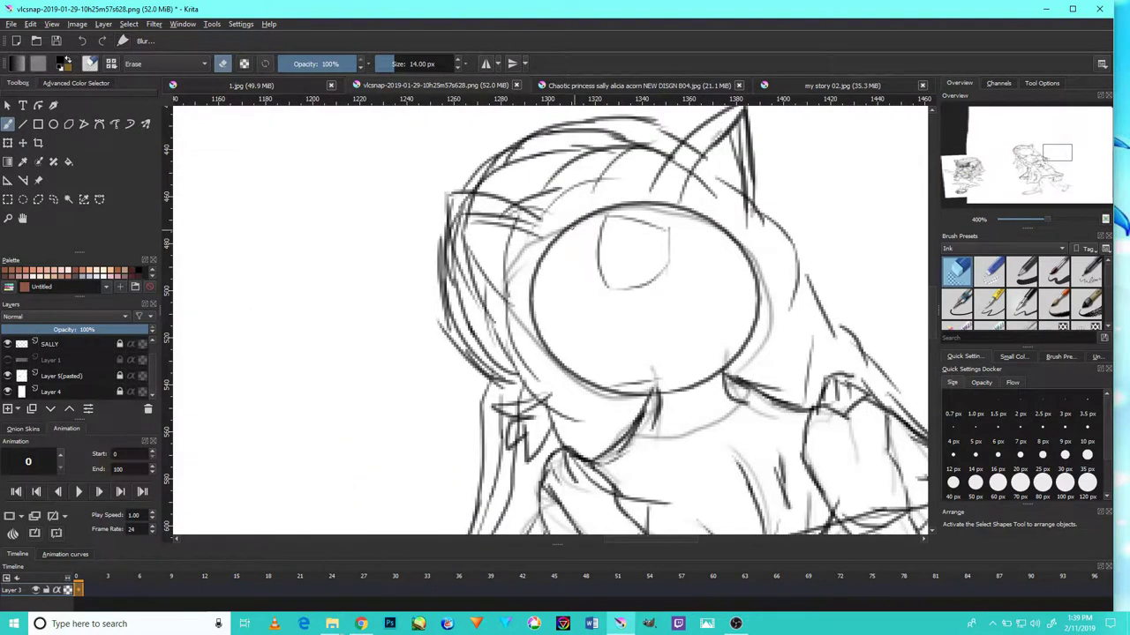
pyautogui.moveTo(572, 223)
pyautogui.mouseDown()
pyautogui.moveTo(549, 290)
pyautogui.moveTo(543, 257)
pyautogui.moveTo(538, 323)
pyautogui.moveTo(568, 368)
pyautogui.moveTo(633, 390)
pyautogui.moveTo(756, 330)
pyautogui.moveTo(724, 361)
pyautogui.moveTo(755, 304)
pyautogui.moveTo(711, 238)
pyautogui.moveTo(606, 210)
pyautogui.moveTo(572, 220)
pyautogui.moveTo(659, 210)
pyautogui.moveTo(741, 243)
pyautogui.moveTo(737, 287)
pyautogui.mouseUp()
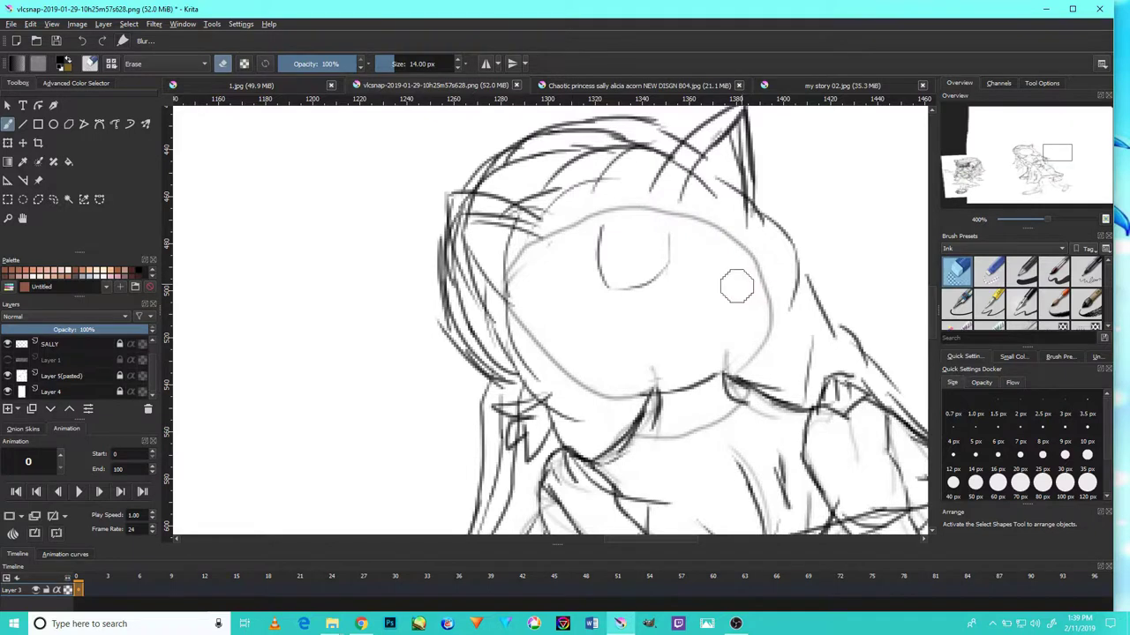
pyautogui.press('1')
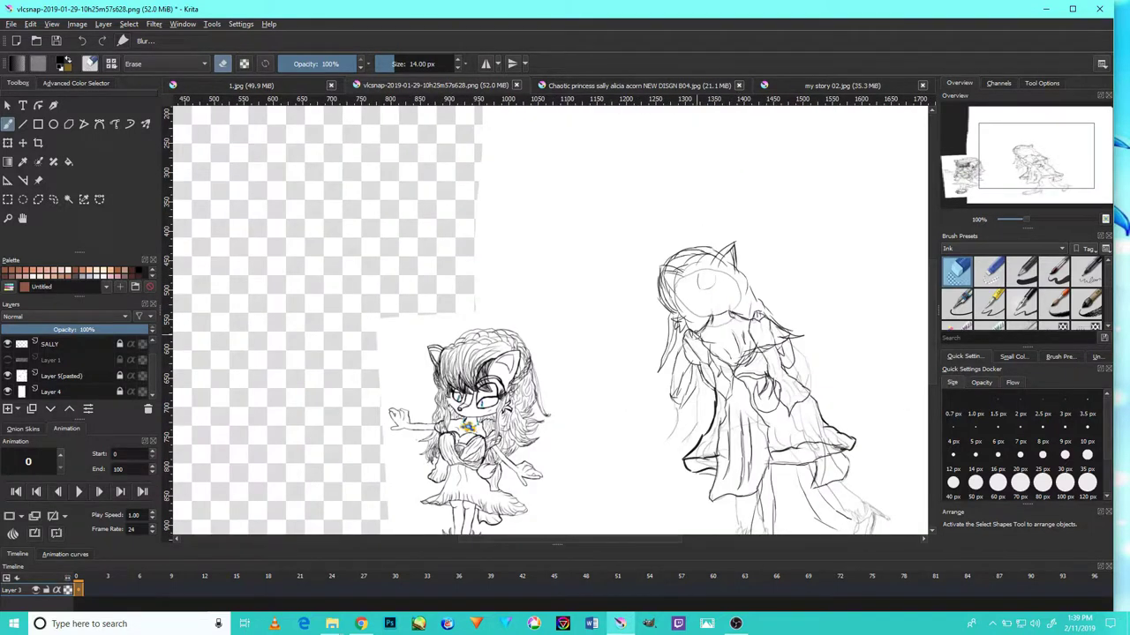
# - Sketch overlapping inner petal curves around the small central curve on the head with the 2 px ink brush, forming a rose
pyautogui.press('/')
pyautogui.scroll(2, 634, 213)
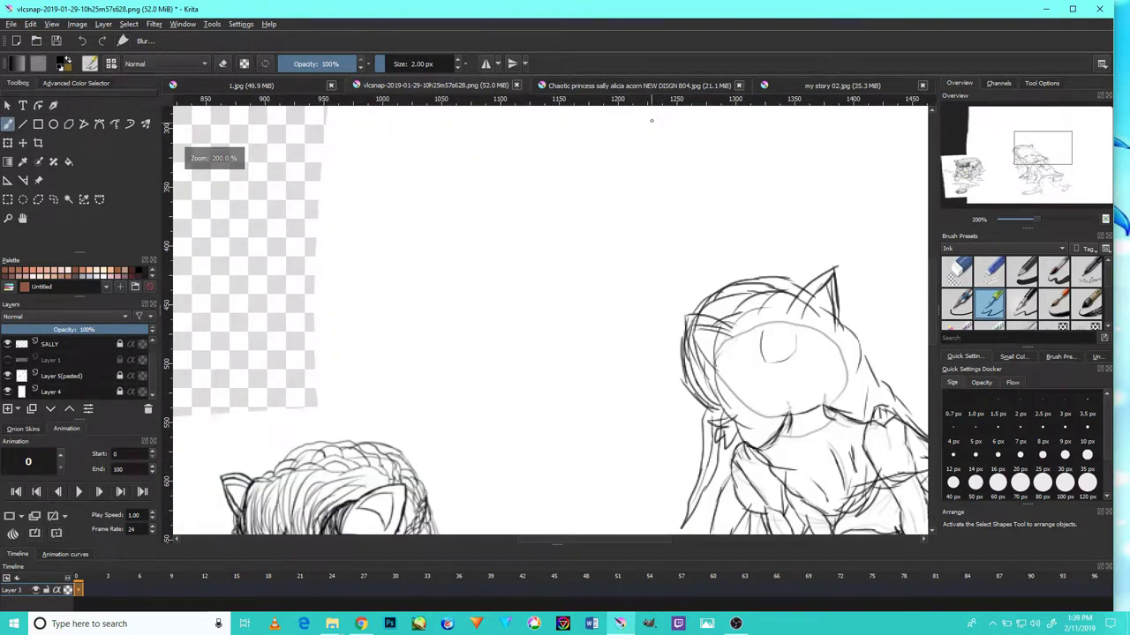
pyautogui.moveTo(706, 243); pyautogui.dragTo(642, 143)
pyautogui.moveTo(686, 257)
pyautogui.mouseDown()
pyautogui.moveTo(715, 226)
pyautogui.moveTo(740, 246)
pyautogui.moveTo(758, 238)
pyautogui.mouseUp()
pyautogui.moveTo(689, 269)
pyautogui.mouseDown()
pyautogui.moveTo(759, 238)
pyautogui.moveTo(761, 228)
pyautogui.moveTo(719, 258)
pyautogui.moveTo(705, 211)
pyautogui.moveTo(746, 219)
pyautogui.moveTo(731, 256)
pyautogui.mouseUp()
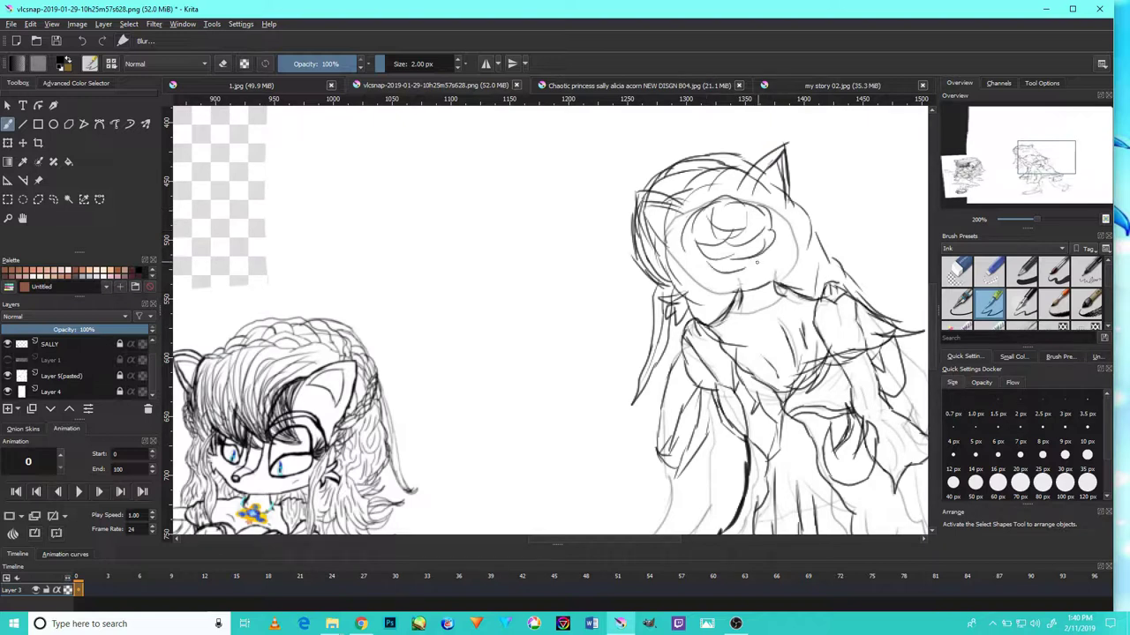
pyautogui.moveTo(732, 266)
pyautogui.mouseDown()
pyautogui.moveTo(760, 229)
pyautogui.moveTo(711, 208)
pyautogui.mouseUp()
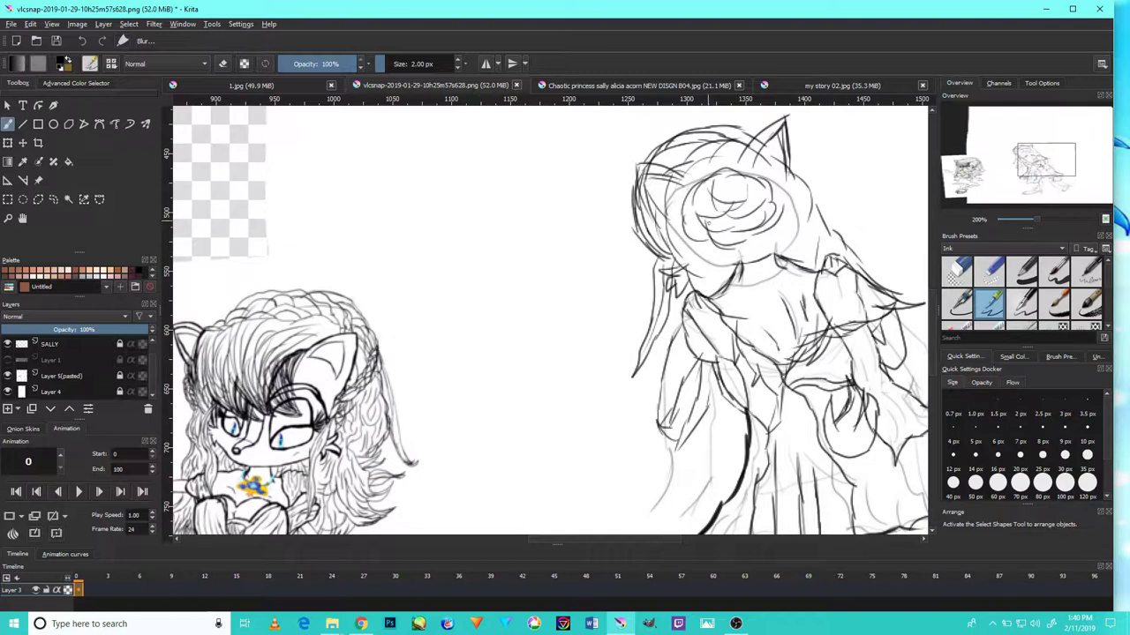
# - Add longer outer petal curves along both sides and the lower edge of the rose
pyautogui.moveTo(685, 192); pyautogui.dragTo(669, 245)
pyautogui.moveTo(748, 166); pyautogui.dragTo(768, 193)
pyautogui.moveTo(735, 250)
pyautogui.mouseDown()
pyautogui.moveTo(778, 233)
pyautogui.moveTo(769, 193)
pyautogui.mouseUp()
pyautogui.moveTo(779, 260)
pyautogui.mouseDown()
pyautogui.moveTo(740, 236)
pyautogui.moveTo(772, 192)
pyautogui.mouseUp()
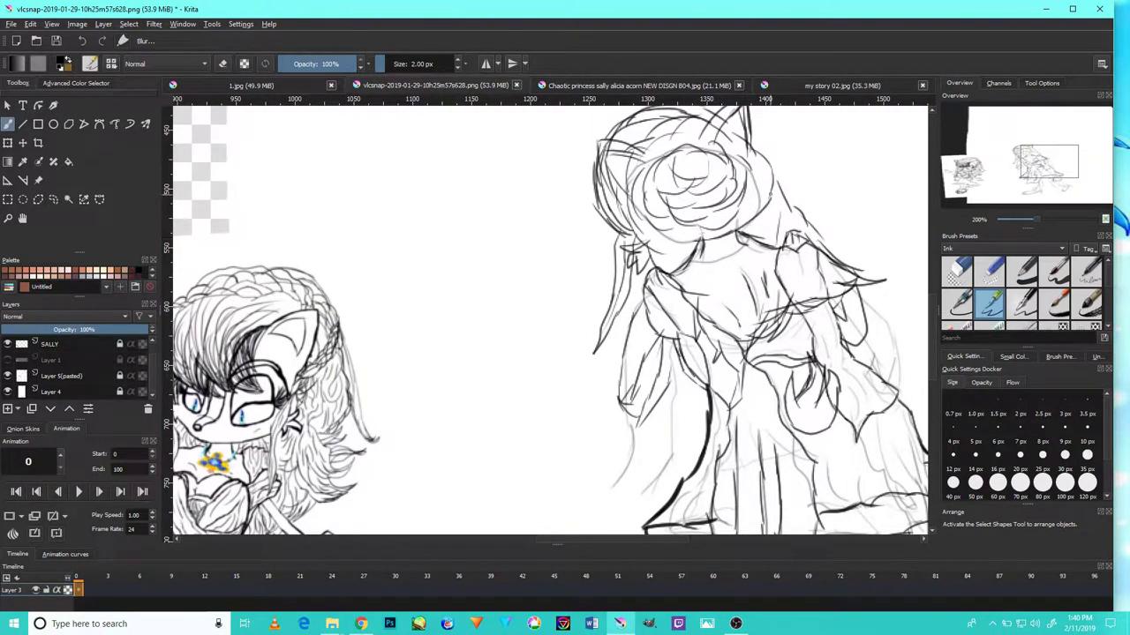
# - Sketch long wavy strands hanging from below the rose over the upper torso, undoing one misplaced stroke
pyautogui.moveTo(724, 251)
pyautogui.mouseDown()
pyautogui.moveTo(744, 222)
pyautogui.moveTo(741, 274)
pyautogui.mouseUp()
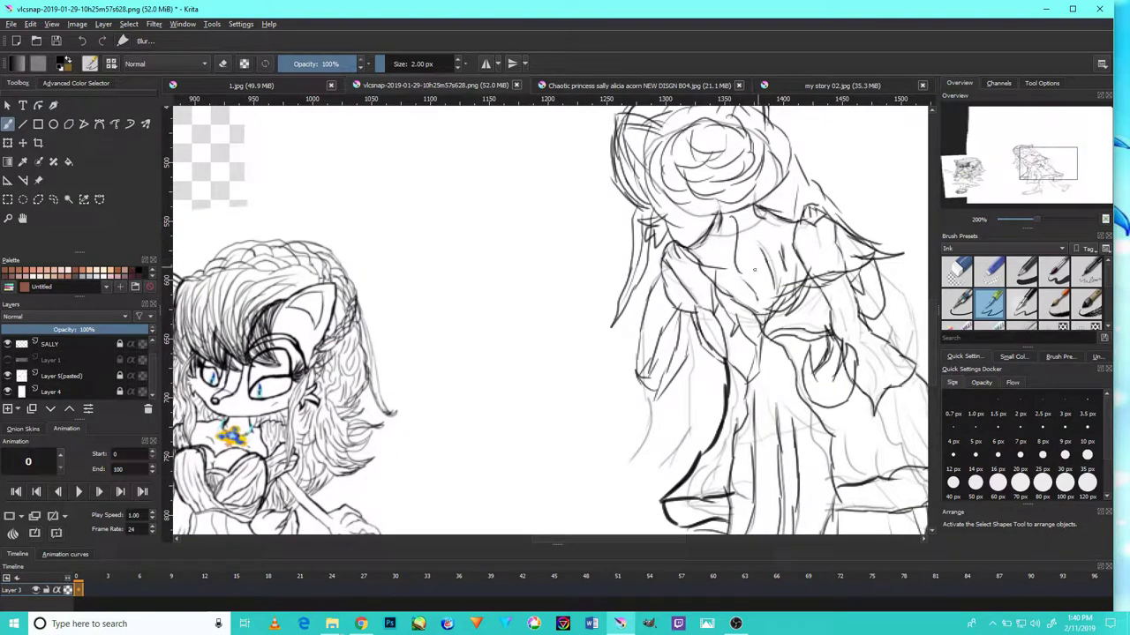
pyautogui.moveTo(761, 278); pyautogui.dragTo(757, 201)
pyautogui.moveTo(743, 288); pyautogui.dragTo(753, 255)
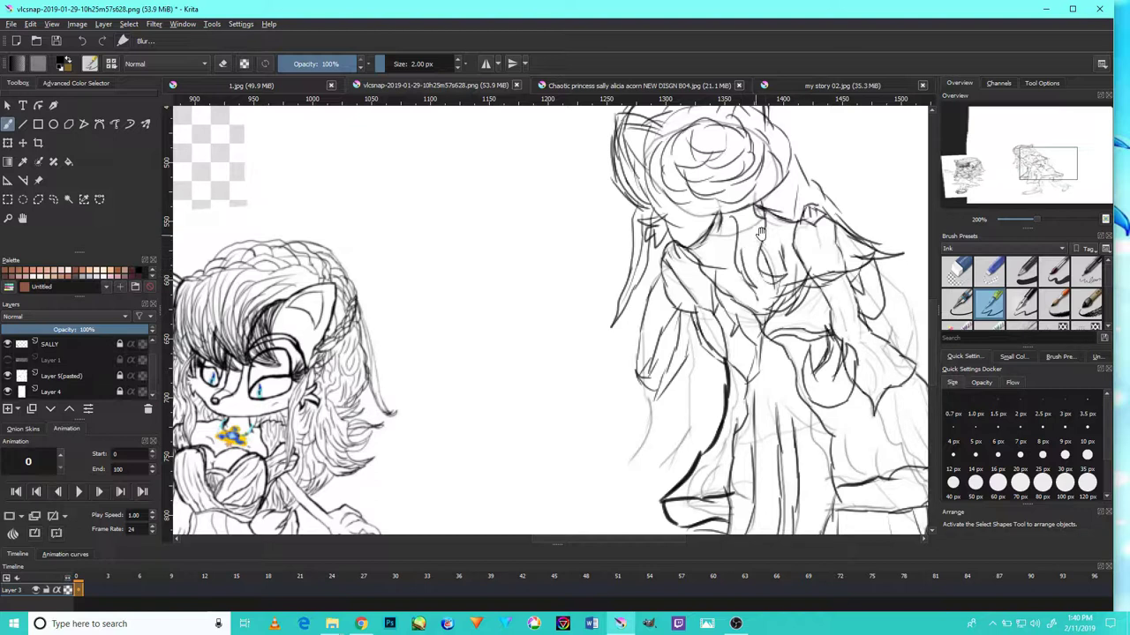
pyautogui.hotkey('ctrl', 'z')
pyautogui.moveTo(747, 244); pyautogui.dragTo(681, 304)
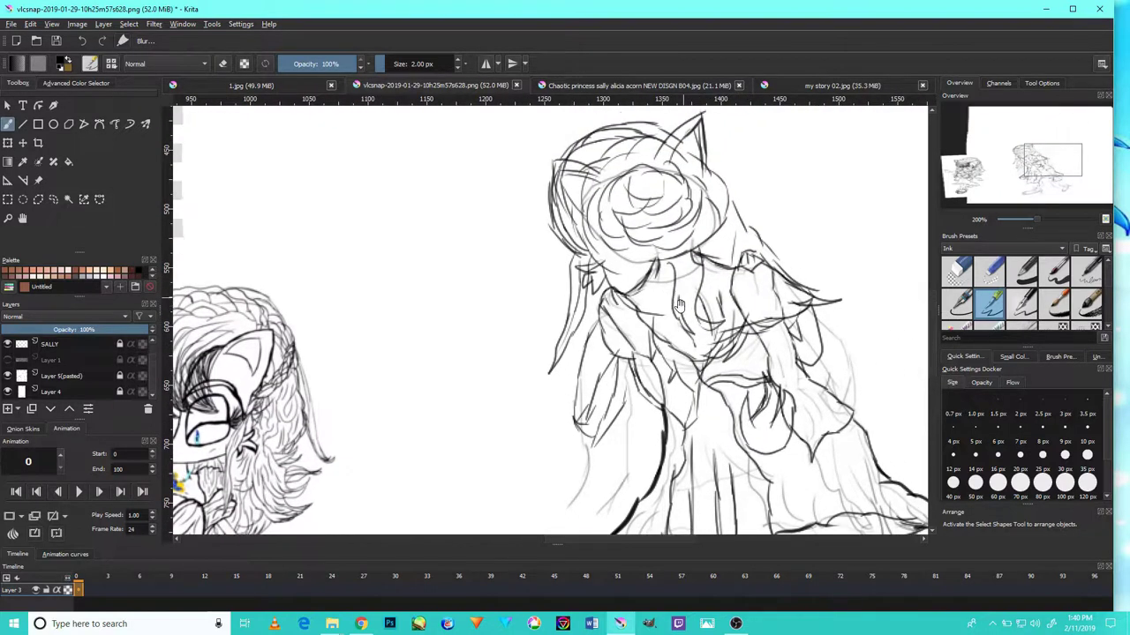
# - Sketch short crossing strokes below the rose, between the neckline and the left shoulder
pyautogui.moveTo(630, 332); pyautogui.dragTo(651, 314)
pyautogui.moveTo(633, 291); pyautogui.dragTo(616, 316)
pyautogui.moveTo(639, 272)
pyautogui.mouseDown()
pyautogui.moveTo(616, 298)
pyautogui.moveTo(634, 292)
pyautogui.mouseUp()
pyautogui.moveTo(637, 249); pyautogui.dragTo(611, 275)
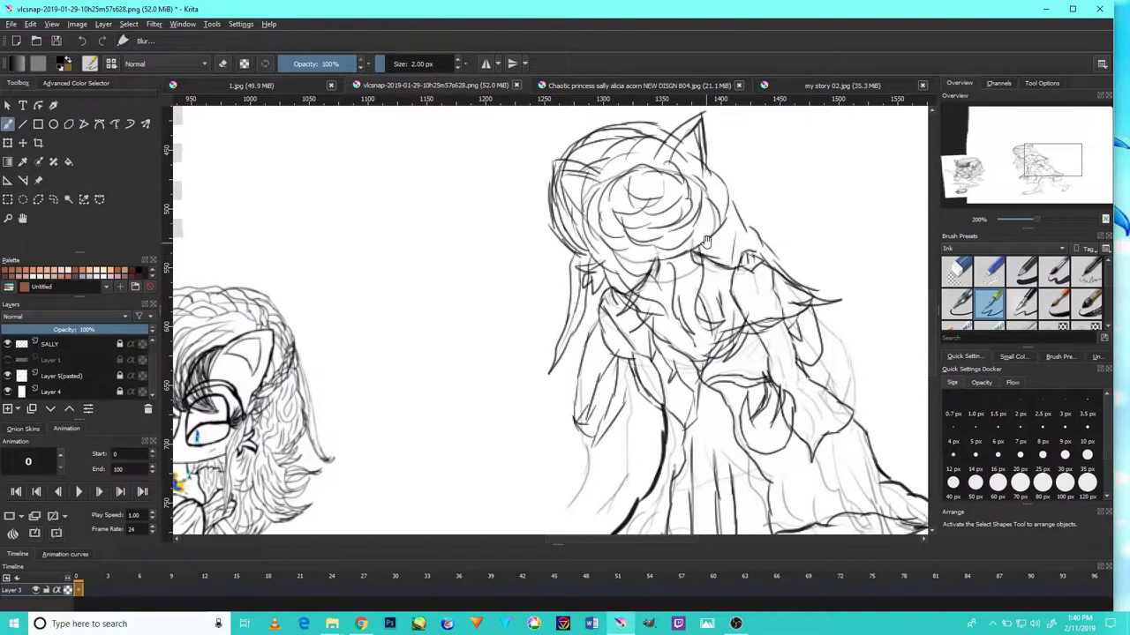
# - Add outer petal curves over the top and right side of the rose, below the pointed right ear
pyautogui.moveTo(706, 240); pyautogui.dragTo(710, 286)
pyautogui.moveTo(614, 203); pyautogui.dragTo(645, 221)
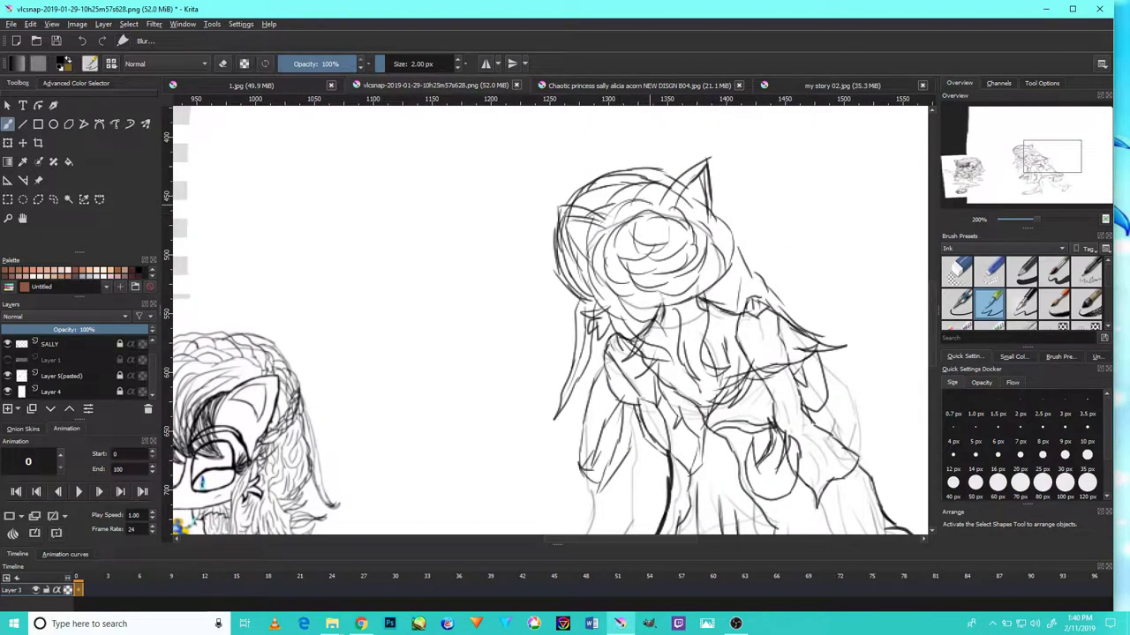
pyautogui.moveTo(725, 240); pyautogui.dragTo(716, 201)
pyautogui.moveTo(678, 261); pyautogui.dragTo(711, 224)
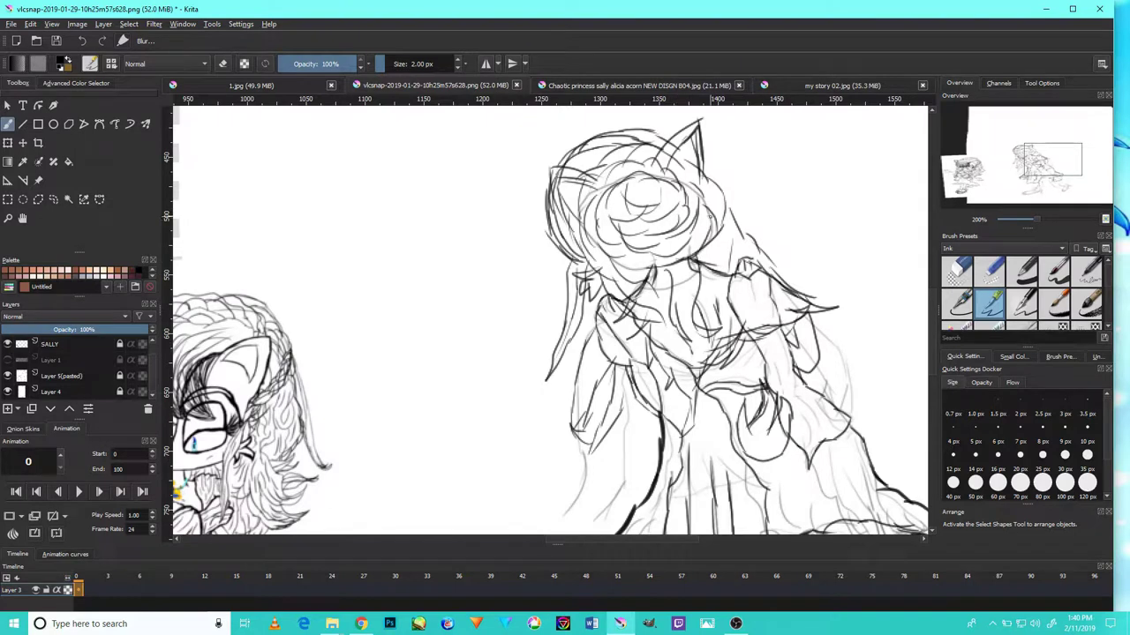
pyautogui.moveTo(675, 163); pyautogui.dragTo(705, 188)
pyautogui.scroll(-4, 720, 263)
pyautogui.scroll(5, 727, 251)
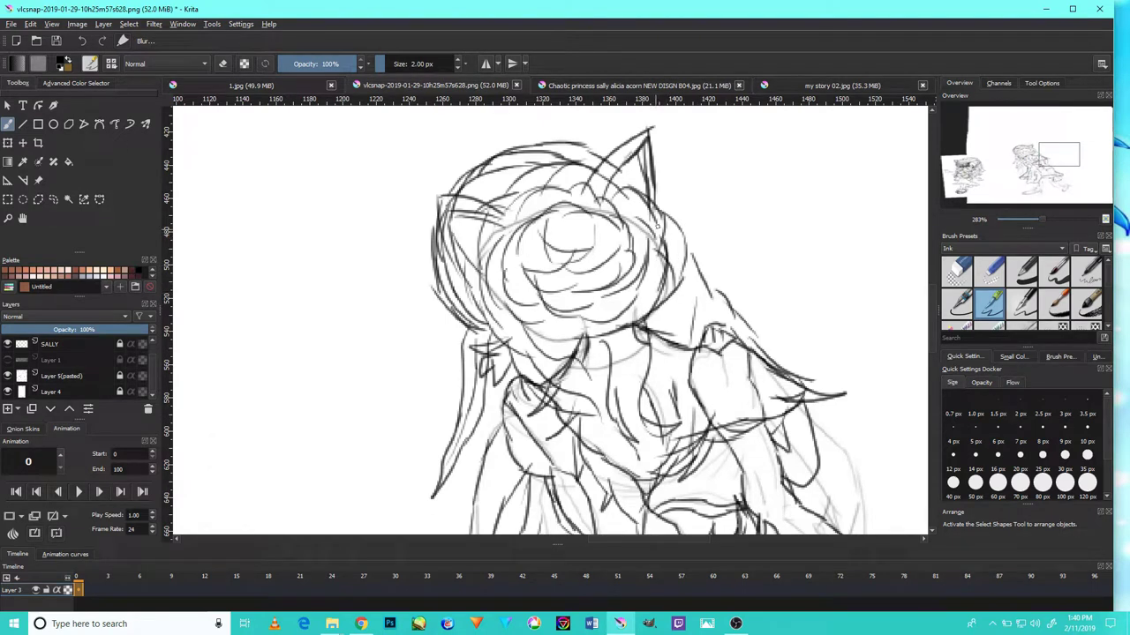
# - Sketch curved connecting strokes between the rose's right side and the sloping outline above the right shoulder
pyautogui.scroll(-5, 662, 247)
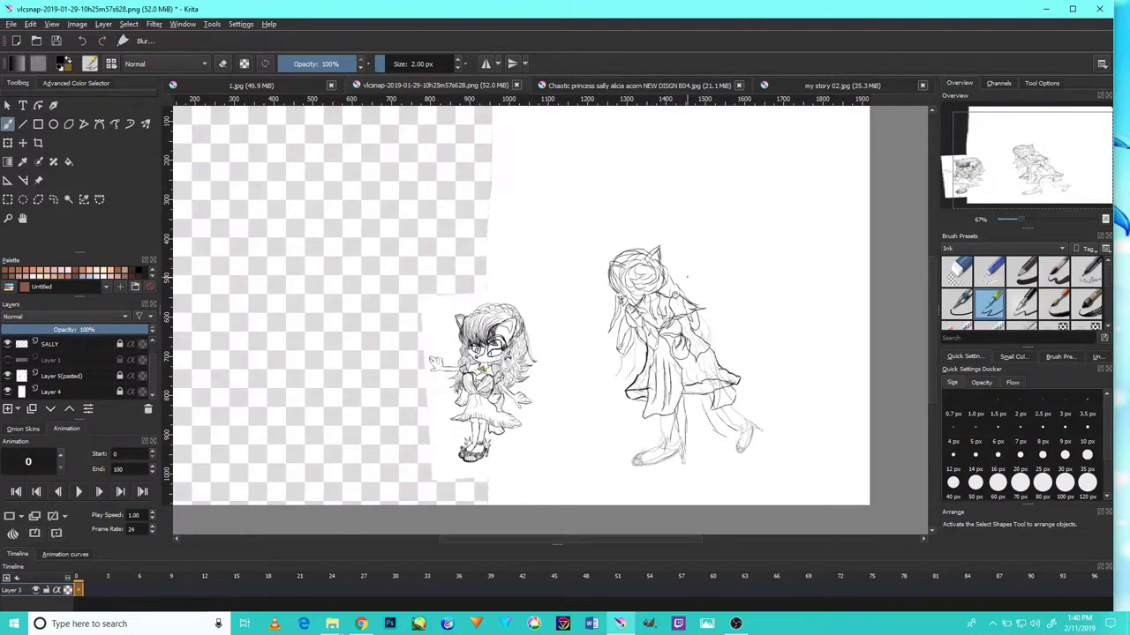
pyautogui.scroll(6, 675, 280)
pyautogui.moveTo(537, 279); pyautogui.dragTo(638, 304)
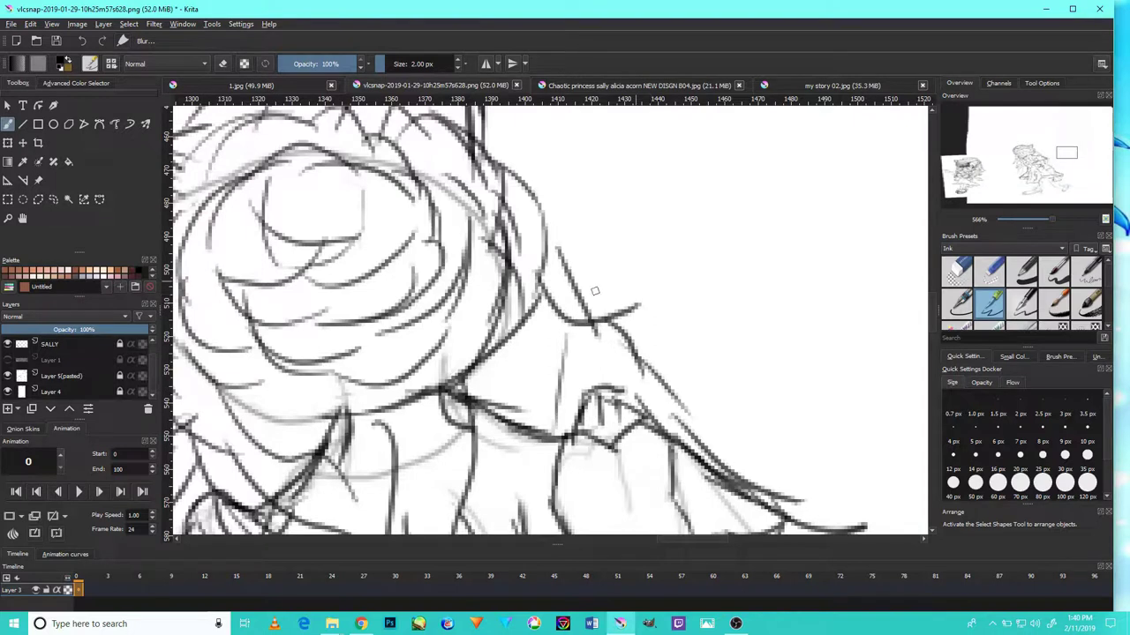
pyautogui.moveTo(512, 335); pyautogui.dragTo(618, 305)
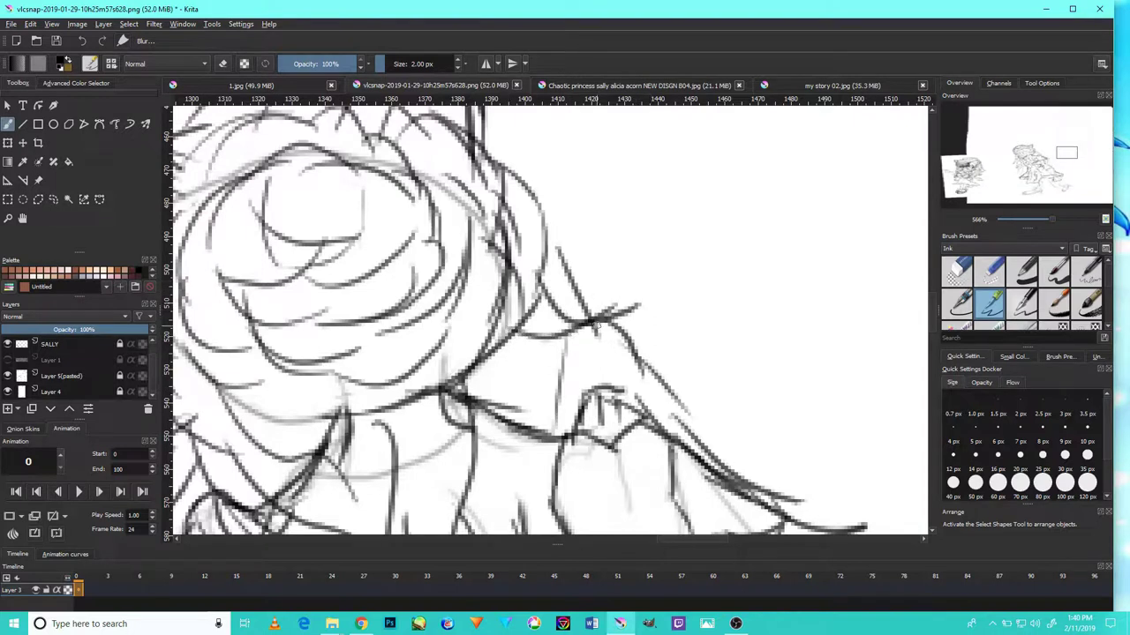
pyautogui.press('1')
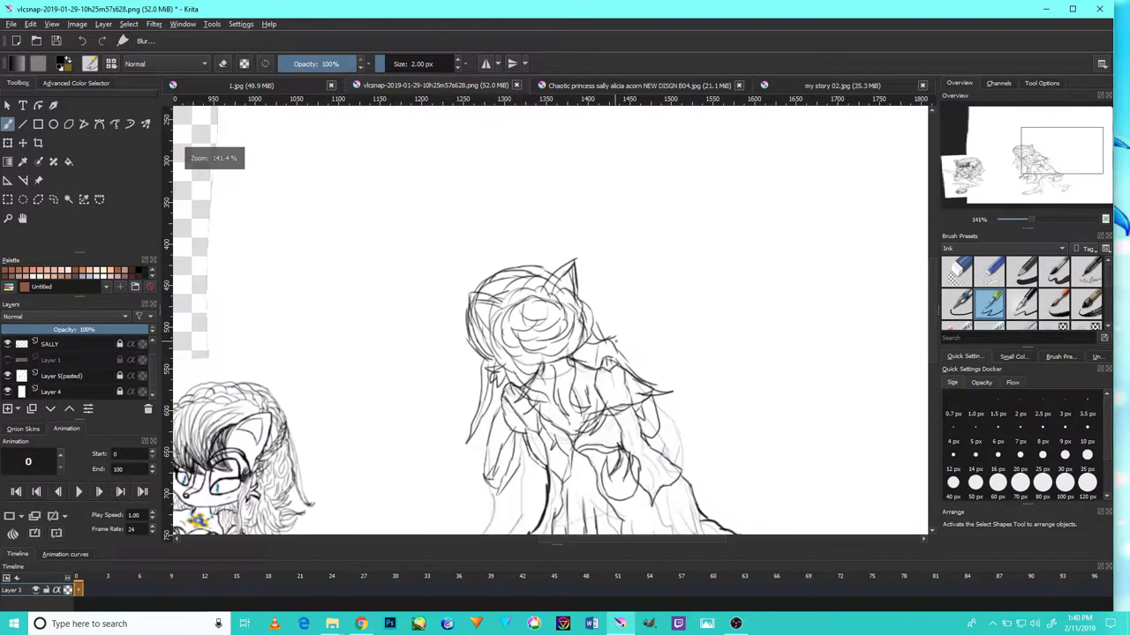
# - Sketch rounded curves around the small shape at the right shoulder
pyautogui.scroll(5, 633, 339)
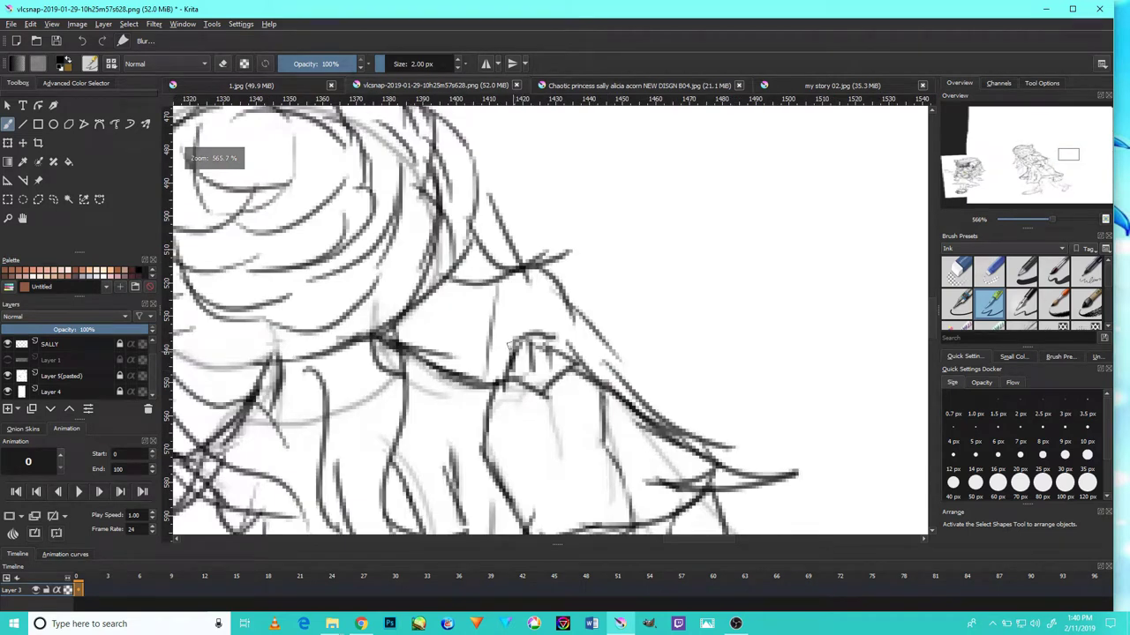
pyautogui.moveTo(510, 351)
pyautogui.mouseDown()
pyautogui.moveTo(637, 375)
pyautogui.moveTo(520, 403)
pyautogui.mouseUp()
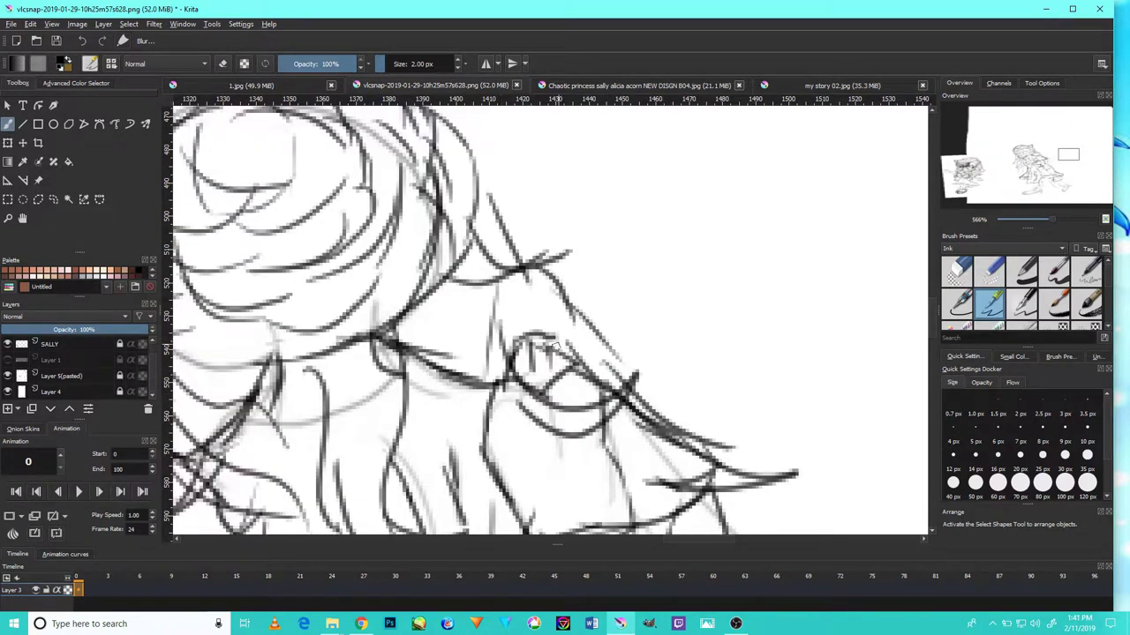
pyautogui.press('1')
# - Try to sketch a pointed tuft sticking outward from the right shoulder, and undo its strokes
pyautogui.scroll(2, 567, 338)
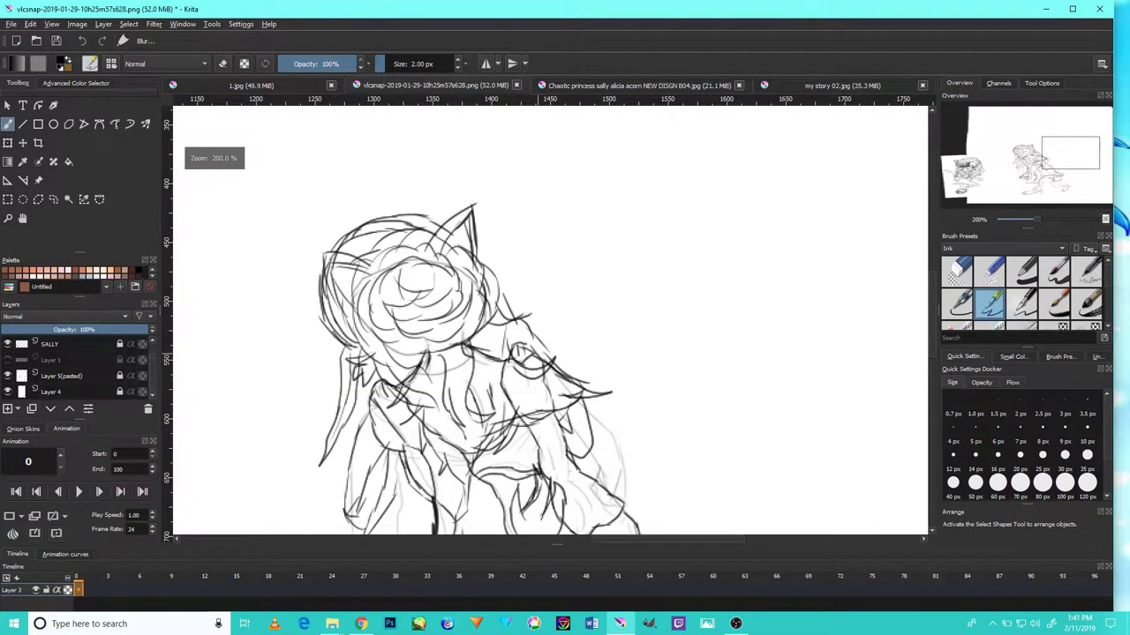
pyautogui.moveTo(525, 348); pyautogui.dragTo(576, 351)
pyautogui.scroll(-3, 575, 351)
pyautogui.scroll(3, 576, 379)
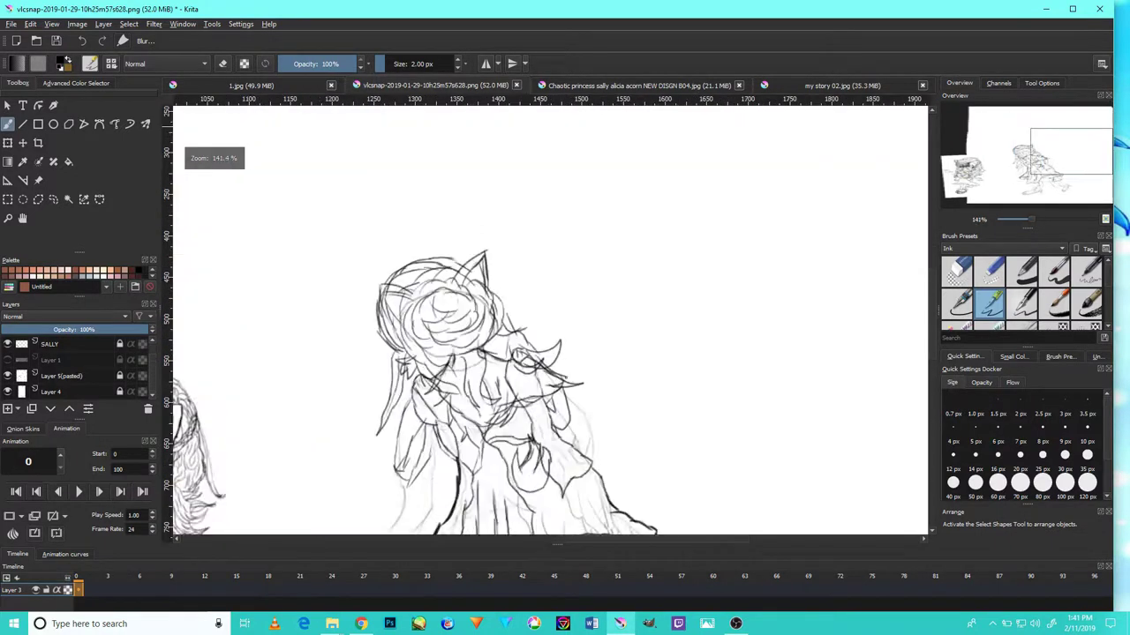
pyautogui.hotkey('ctrl', 'z')
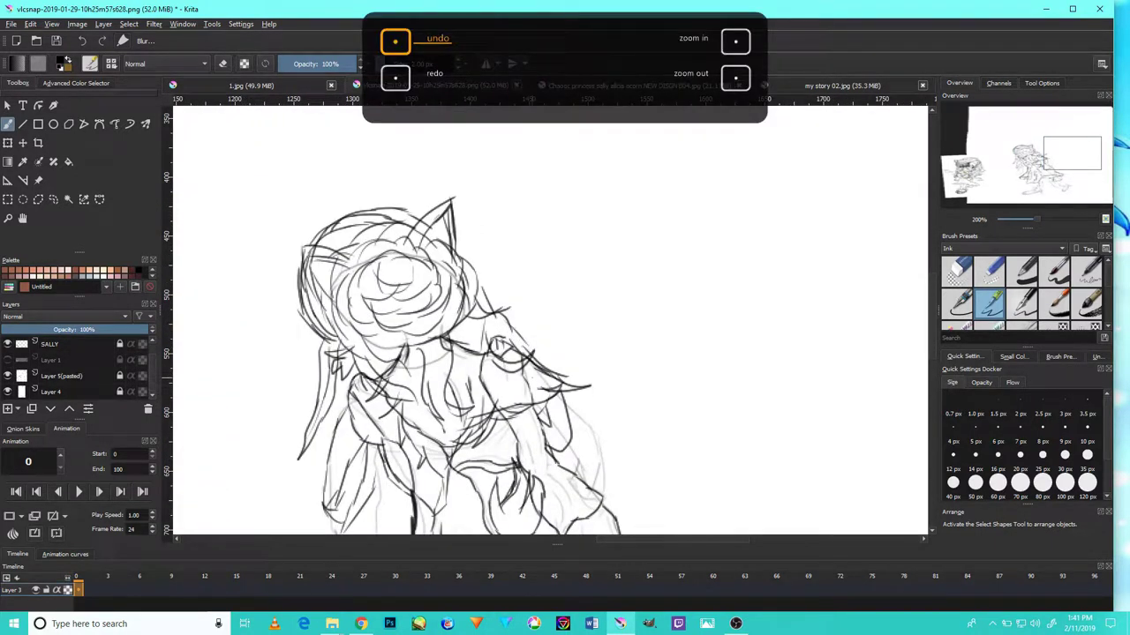
pyautogui.moveTo(576, 374)
pyautogui.mouseDown()
pyautogui.moveTo(538, 360)
pyautogui.moveTo(548, 374)
pyautogui.mouseUp()
pyautogui.hotkey('ctrl', 'z')
pyautogui.hotkey('ctrl', 'z')
# - Add short arcs beneath the rounded shape at the right shoulder, undoing the stray stroke
pyautogui.moveTo(478, 397)
pyautogui.mouseDown()
pyautogui.moveTo(492, 362)
pyautogui.moveTo(520, 381)
pyautogui.mouseUp()
pyautogui.hotkey('ctrl', 'z')
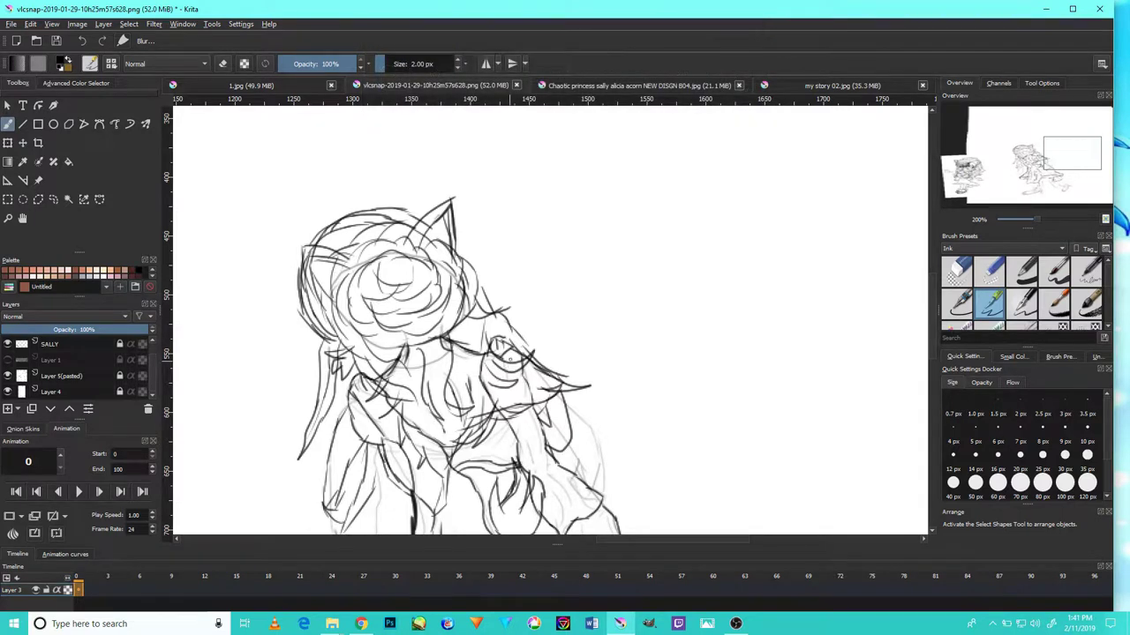
# - Sketch two curved lines running from the hair on the left side of the head into the rose
pyautogui.moveTo(459, 340)
pyautogui.mouseDown()
pyautogui.moveTo(636, 226)
pyautogui.moveTo(757, 198)
pyautogui.moveTo(728, 256)
pyautogui.mouseUp()
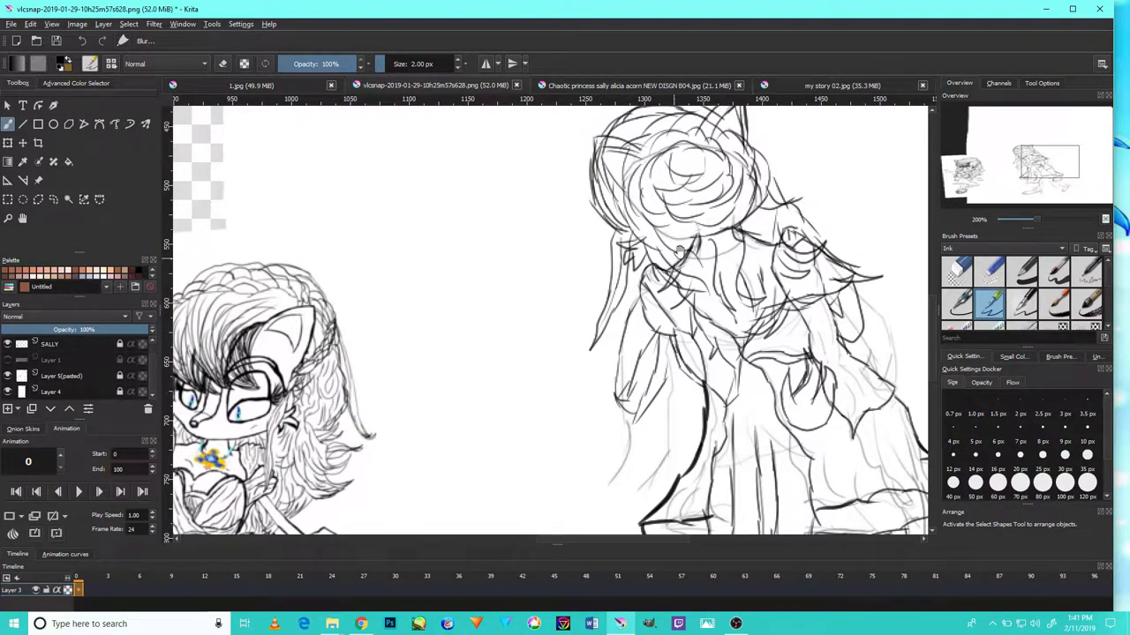
pyautogui.scroll(3, 647, 194)
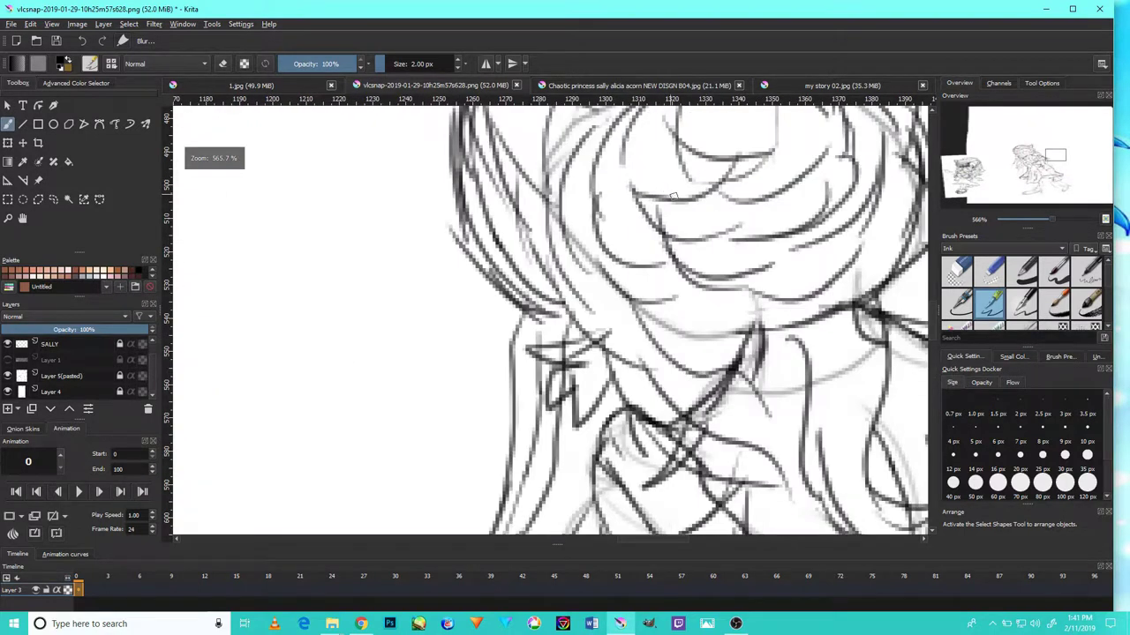
pyautogui.moveTo(692, 180)
pyautogui.mouseDown()
pyautogui.moveTo(694, 311)
pyautogui.moveTo(586, 308)
pyautogui.moveTo(543, 328)
pyautogui.moveTo(494, 310)
pyautogui.moveTo(473, 266)
pyautogui.moveTo(470, 342)
pyautogui.moveTo(557, 356)
pyautogui.mouseUp()
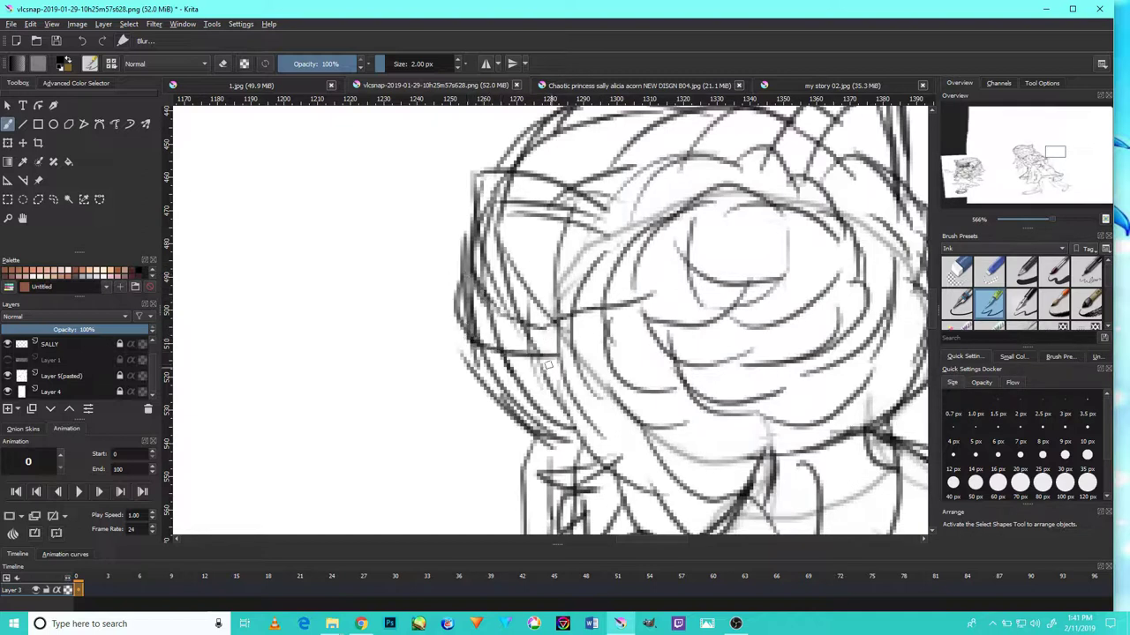
pyautogui.moveTo(637, 323); pyautogui.dragTo(767, 223)
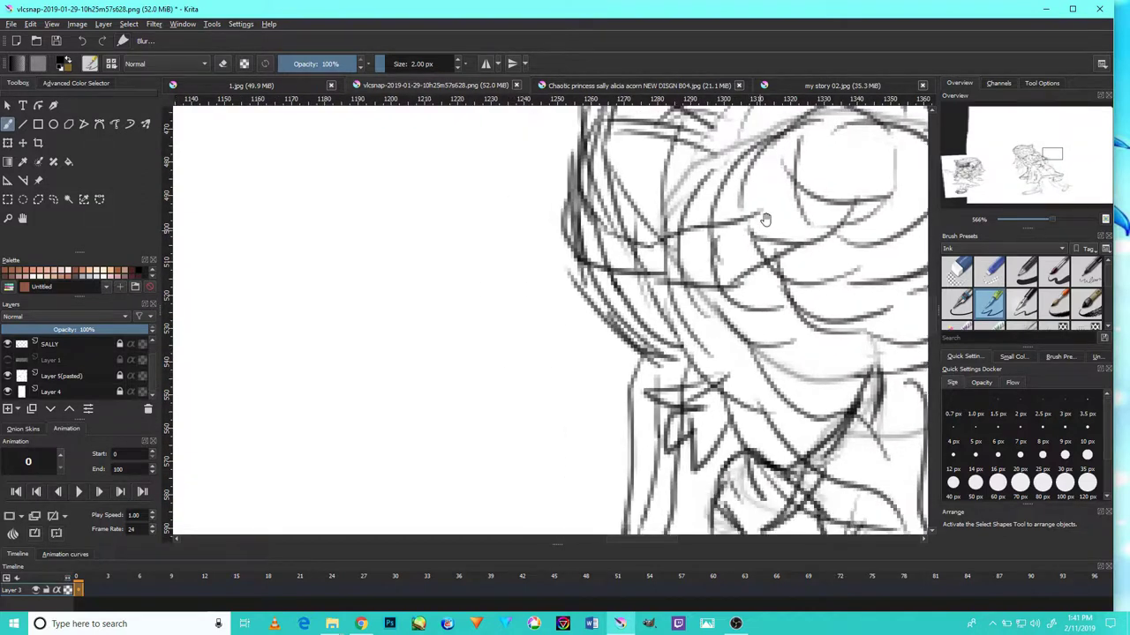
pyautogui.scroll(-6, 695, 230)
# - Extend the two headband lines from the rose's left side across its centre
pyautogui.scroll(5, 717, 262)
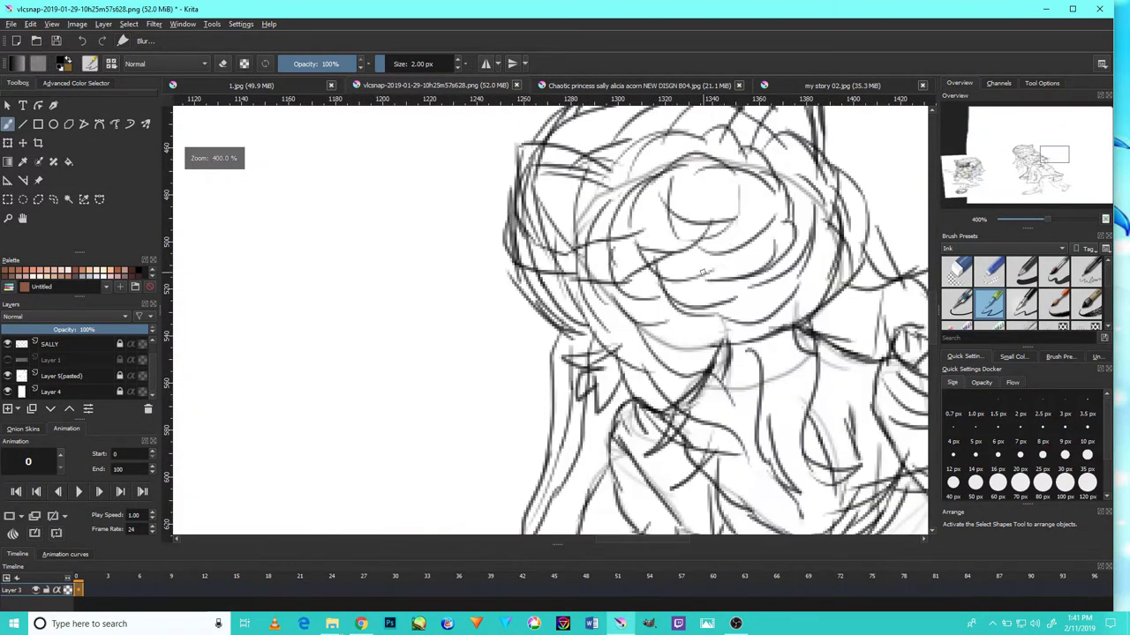
pyautogui.scroll(1, 717, 262)
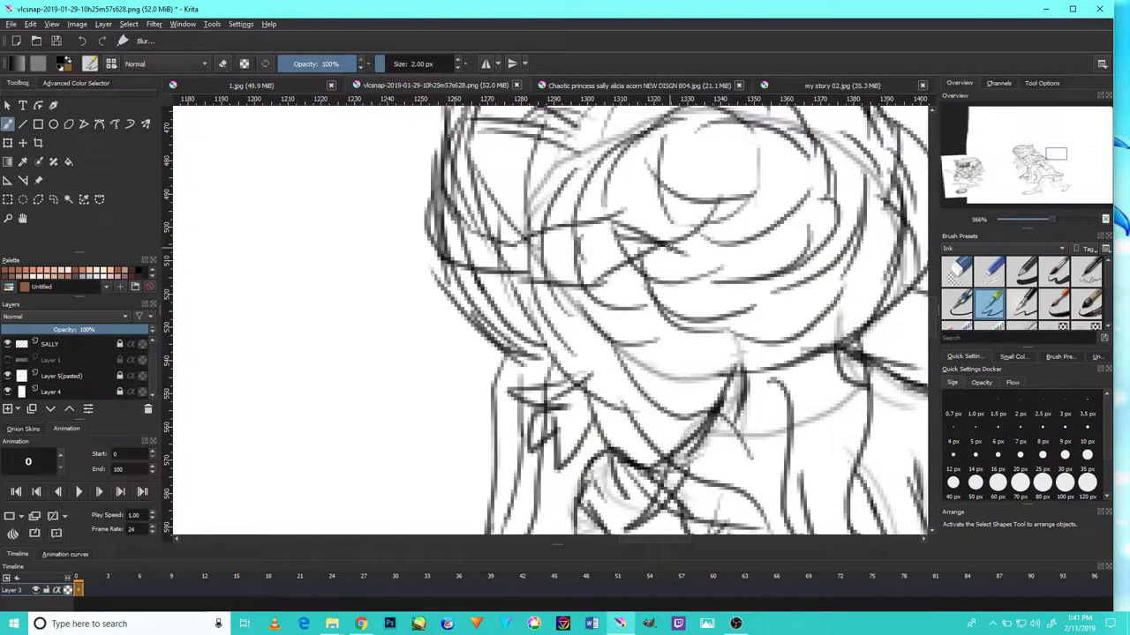
pyautogui.moveTo(667, 247); pyautogui.dragTo(698, 179)
pyautogui.moveTo(625, 213); pyautogui.dragTo(759, 188)
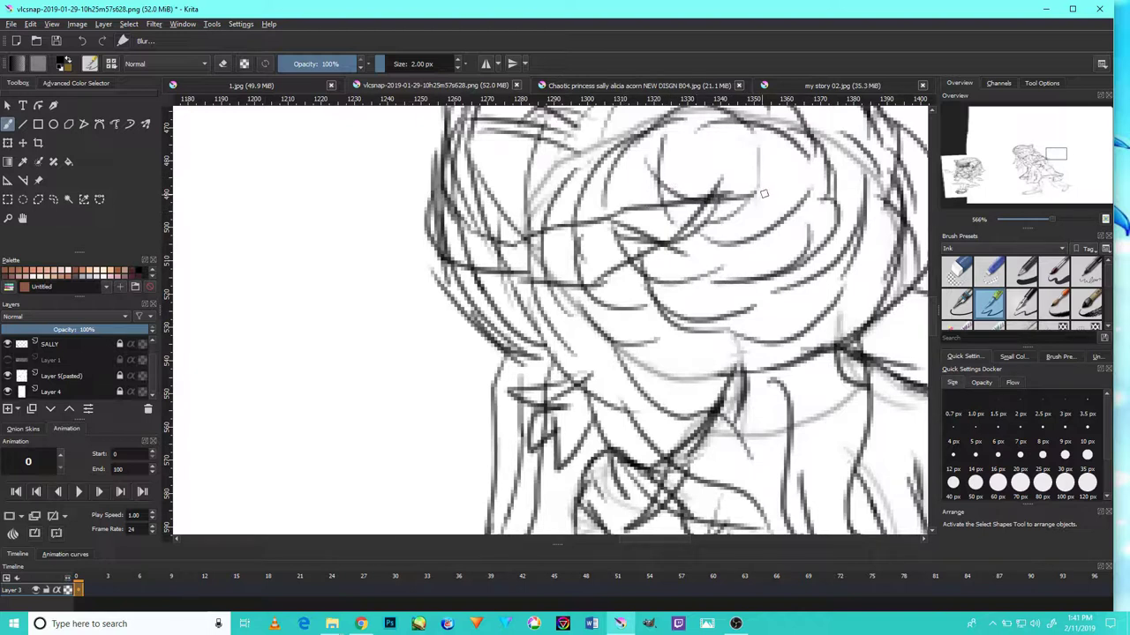
pyautogui.moveTo(842, 161); pyautogui.dragTo(741, 272)
pyautogui.moveTo(625, 307)
pyautogui.mouseDown()
pyautogui.moveTo(698, 301)
pyautogui.moveTo(651, 304)
pyautogui.mouseUp()
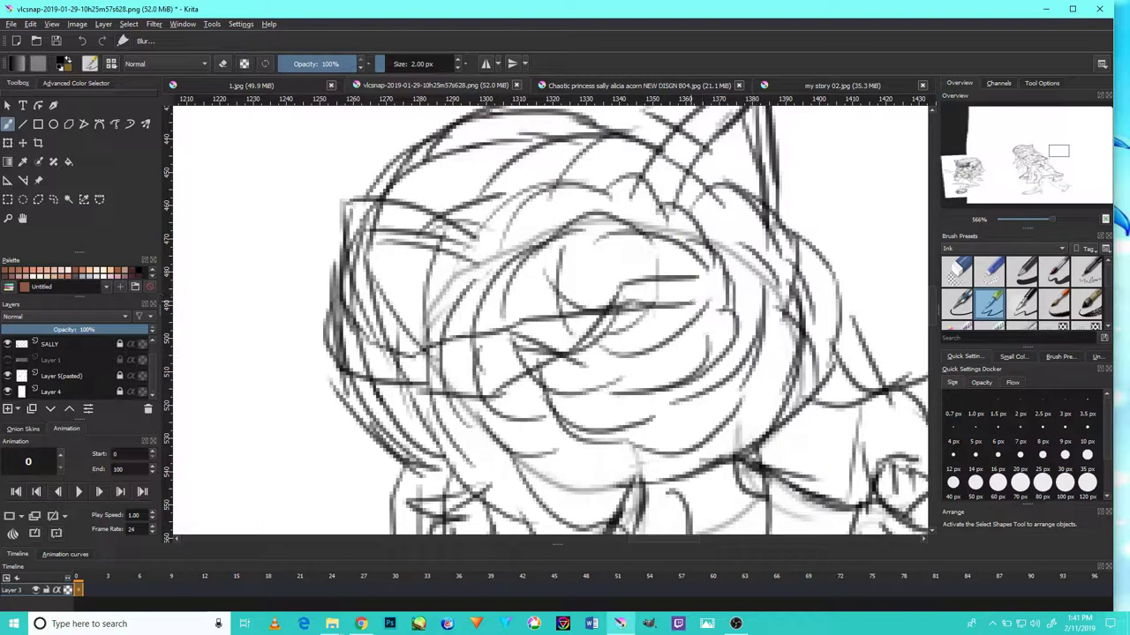
# - Continue the headband lines up to the base of the right ear and add a short stroke at the rose's left edge
pyautogui.moveTo(692, 300); pyautogui.dragTo(744, 221)
pyautogui.moveTo(711, 266)
pyautogui.mouseDown()
pyautogui.moveTo(775, 238)
pyautogui.moveTo(743, 241)
pyautogui.moveTo(791, 206)
pyautogui.moveTo(781, 167)
pyautogui.mouseUp()
pyautogui.moveTo(776, 227); pyautogui.dragTo(781, 159)
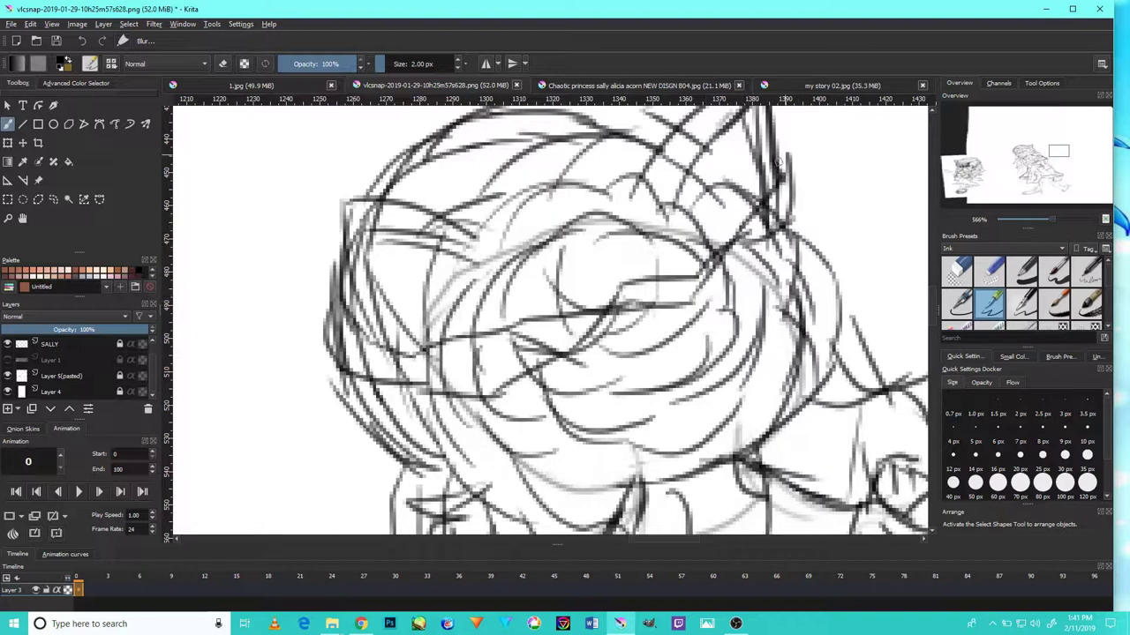
pyautogui.scroll(-4, 671, 212)
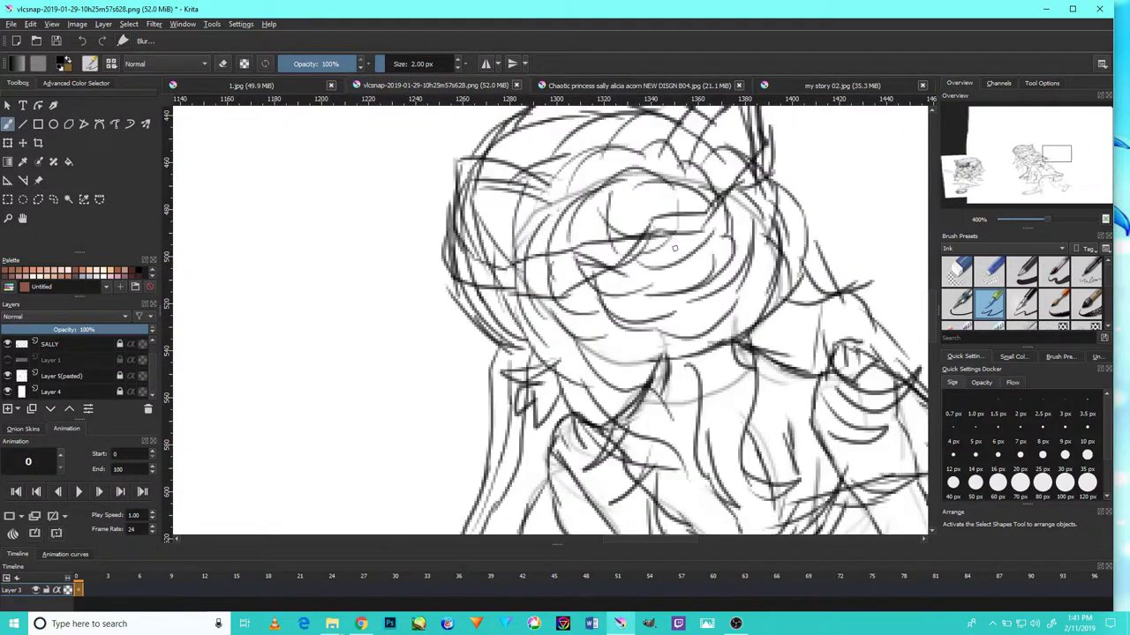
pyautogui.scroll(-1, 662, 229)
pyautogui.scroll(5, 662, 229)
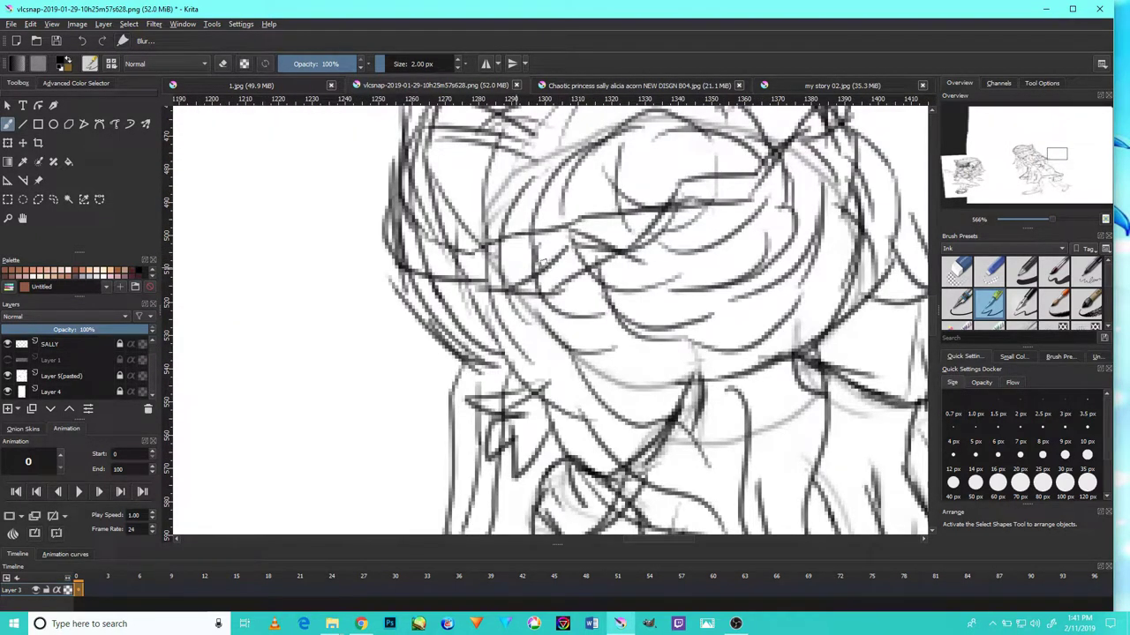
pyautogui.moveTo(562, 245); pyautogui.dragTo(492, 258)
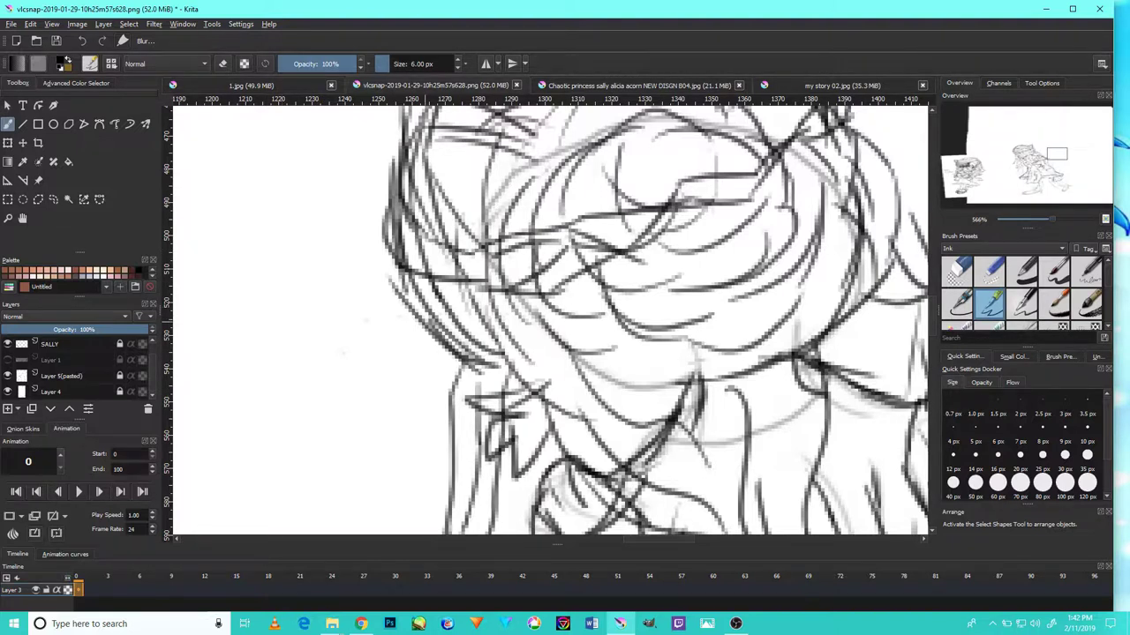
pyautogui.scroll(-6, 428, 315)
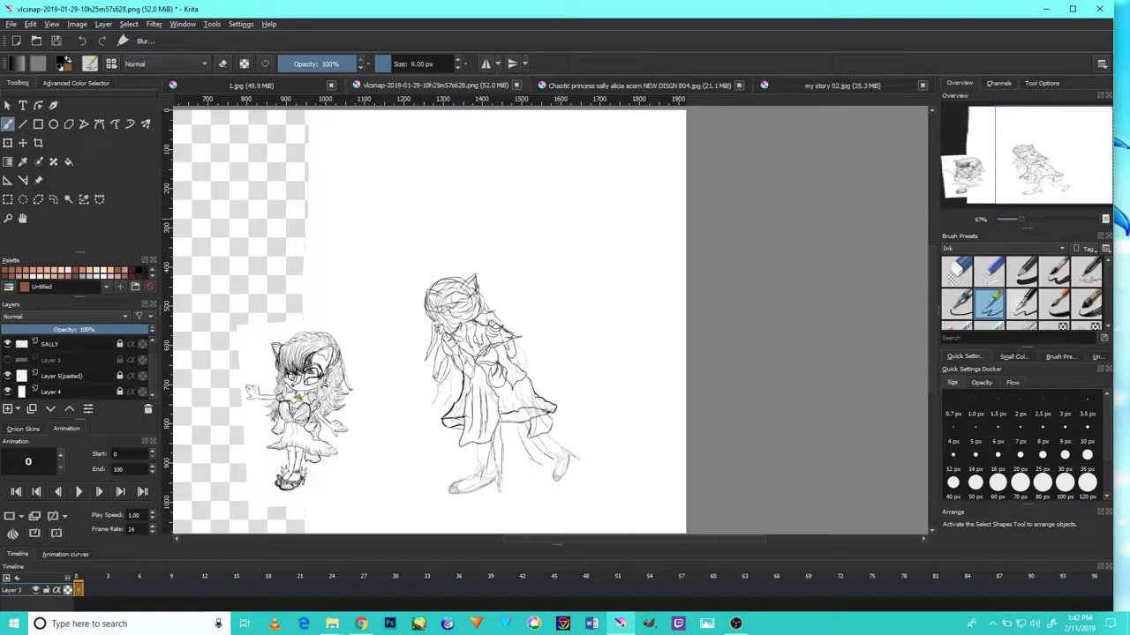
pyautogui.moveTo(1043, 172)
pyautogui.mouseDown()
pyautogui.moveTo(1069, 154)
pyautogui.moveTo(1000, 190)
pyautogui.moveTo(990, 214)
pyautogui.mouseUp()
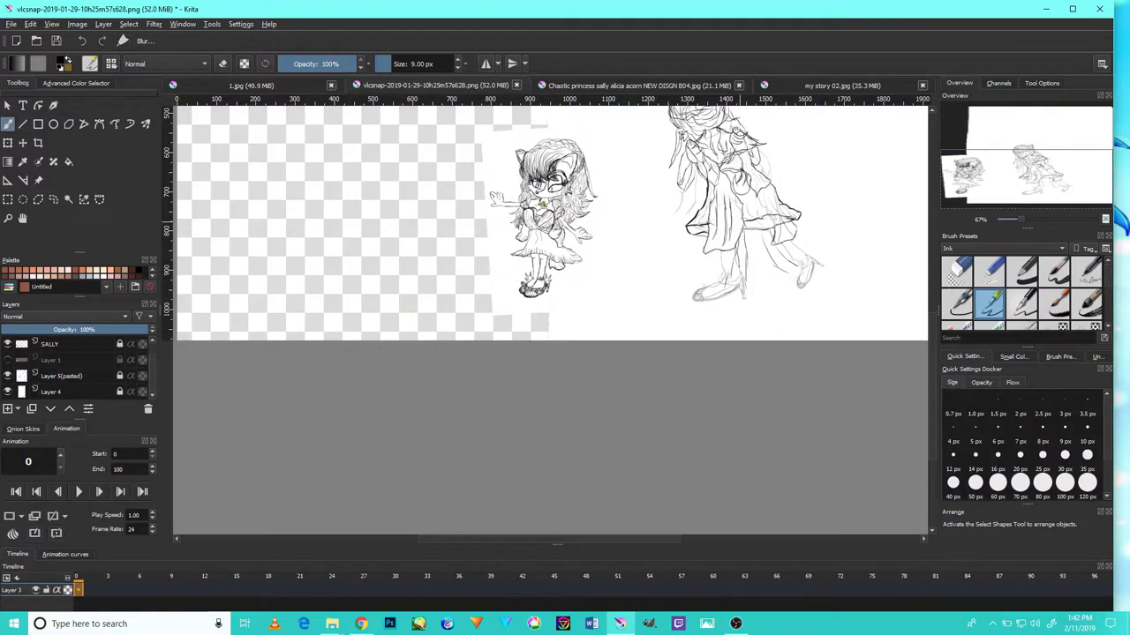
pyautogui.scroll(-4, 764, 218)
pyautogui.scroll(5, 825, 153)
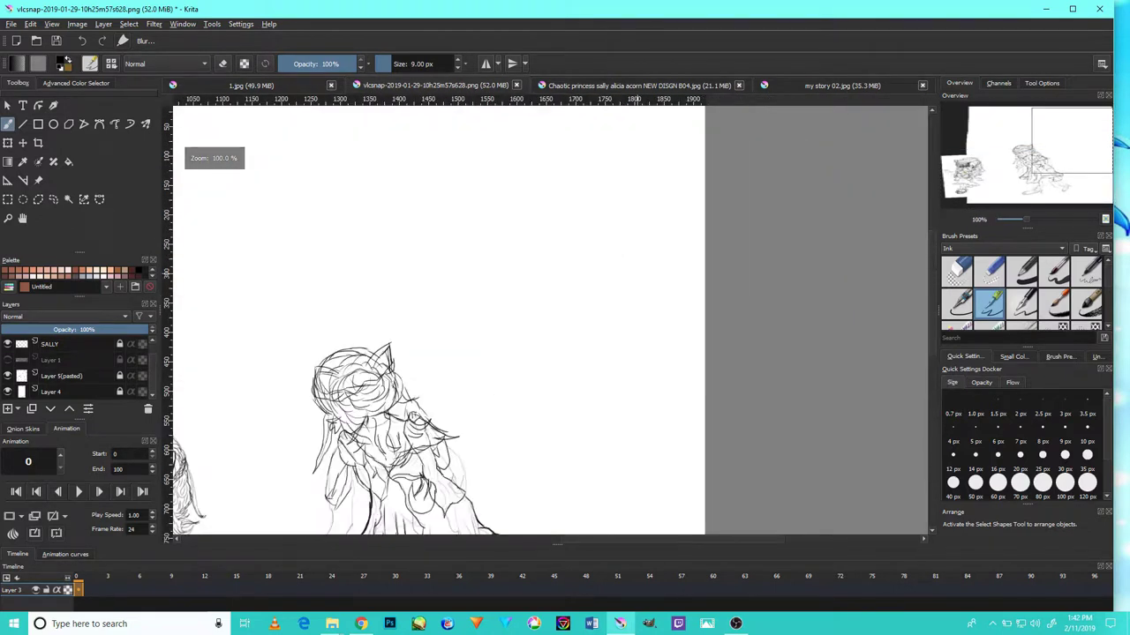
pyautogui.click(1058, 269)
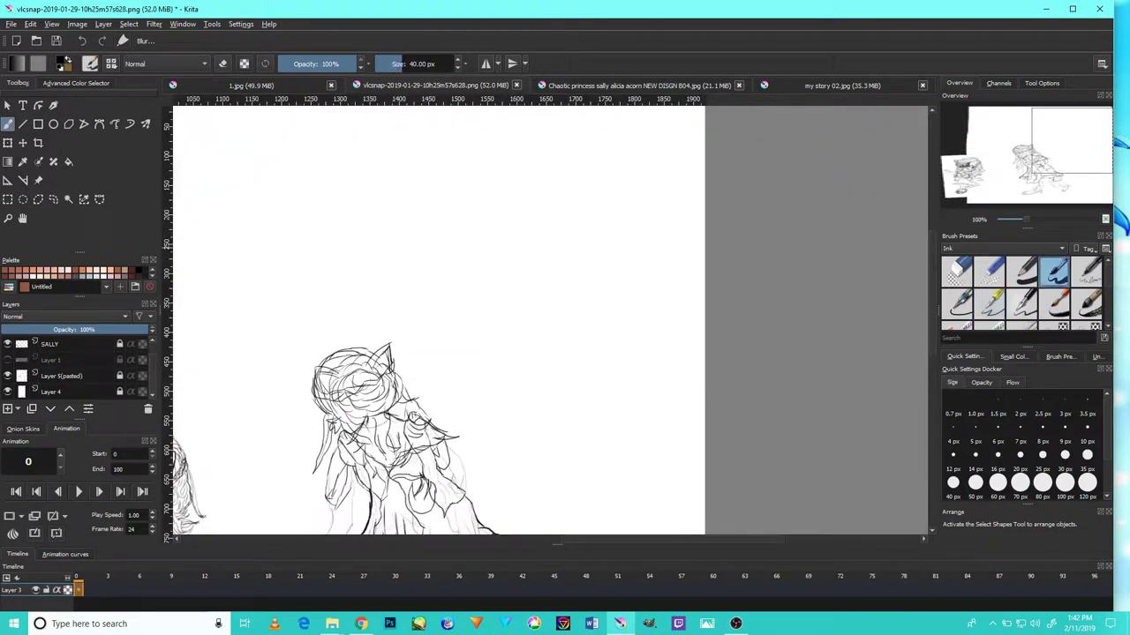
pyautogui.moveTo(604, 232); pyautogui.dragTo(622, 244)
pyautogui.hotkey('ctrl', 'z')
pyautogui.click(992, 303)
pyautogui.moveTo(582, 324); pyautogui.dragTo(583, 238)
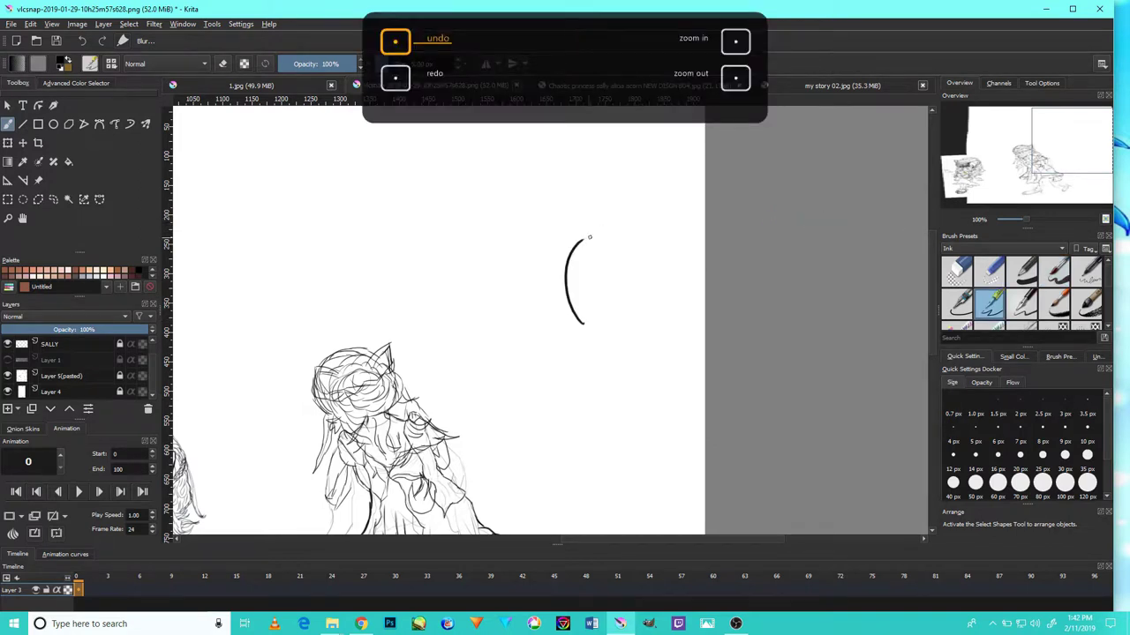
pyautogui.hotkey('ctrl', 'z')
# - Set the brush size to 4 px and add a thick dark stroke along the lower headband line inside the rose
pyautogui.scroll(-1, 406, 413)
pyautogui.scroll(6, 390, 413)
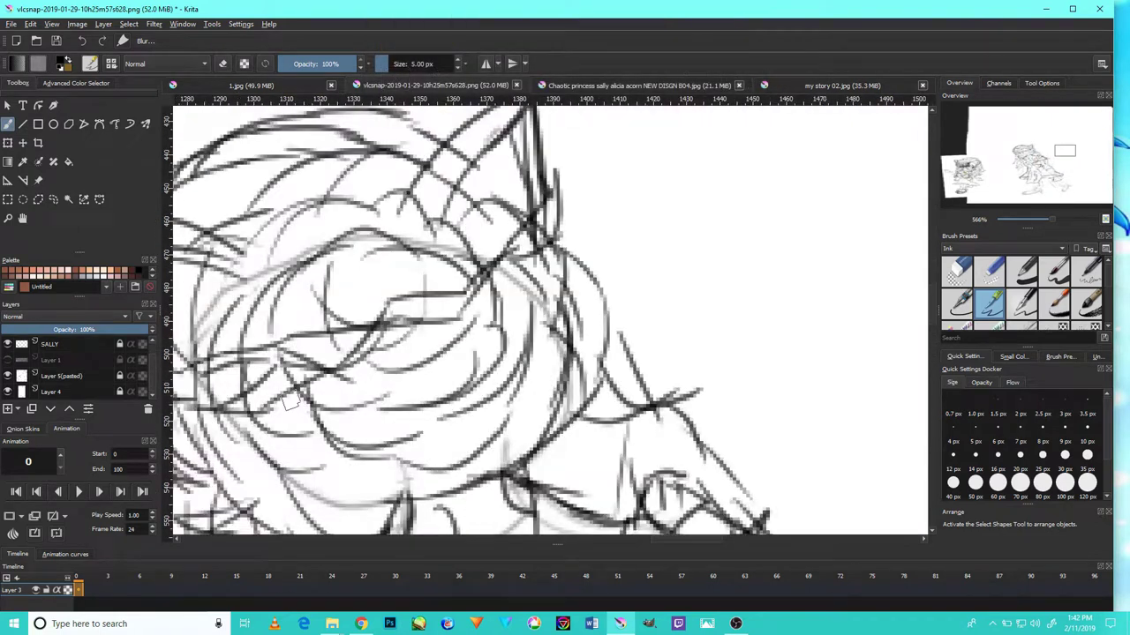
pyautogui.press('[')
pyautogui.press('[')
pyautogui.press('[')
pyautogui.press('[')
pyautogui.moveTo(275, 355); pyautogui.dragTo(353, 376)
pyautogui.press(']')
pyautogui.press(']')
pyautogui.press(']')
pyautogui.moveTo(281, 399); pyautogui.dragTo(357, 376)
pyautogui.press('[')
pyautogui.press('[')
pyautogui.press('[')
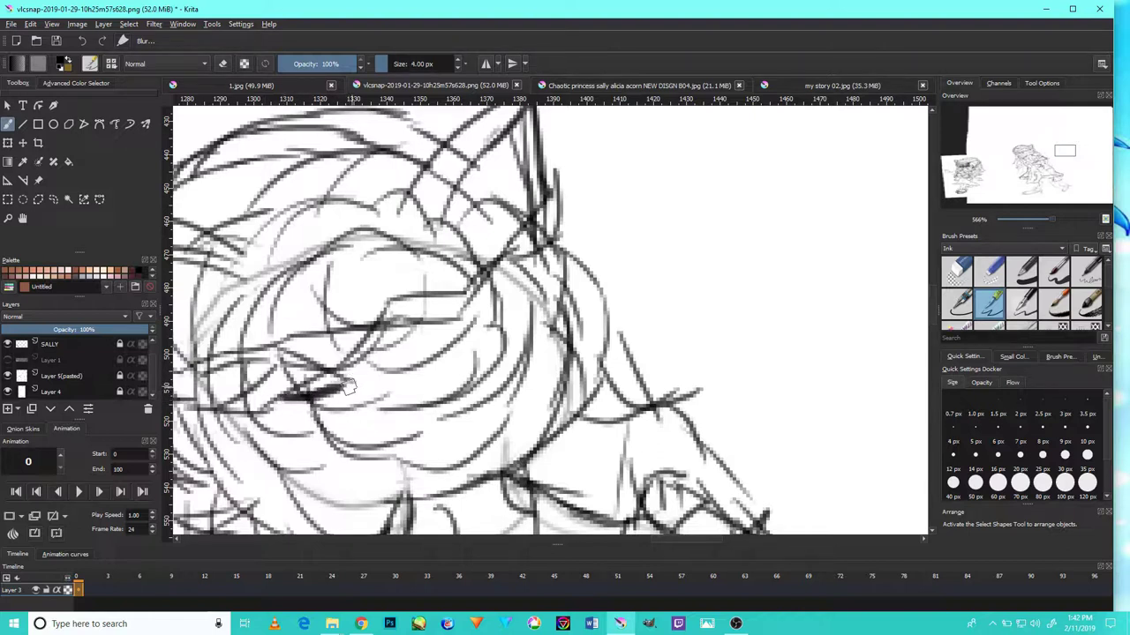
# - Redraw both headband lines with heavy dark strokes, from the left edge of the head up to the right ear
pyautogui.moveTo(345, 385)
pyautogui.mouseDown()
pyautogui.moveTo(474, 317)
pyautogui.moveTo(494, 274)
pyautogui.moveTo(489, 296)
pyautogui.moveTo(552, 217)
pyautogui.mouseUp()
pyautogui.press(']')
pyautogui.press(']')
pyautogui.press(']')
pyautogui.moveTo(432, 331); pyautogui.dragTo(321, 379)
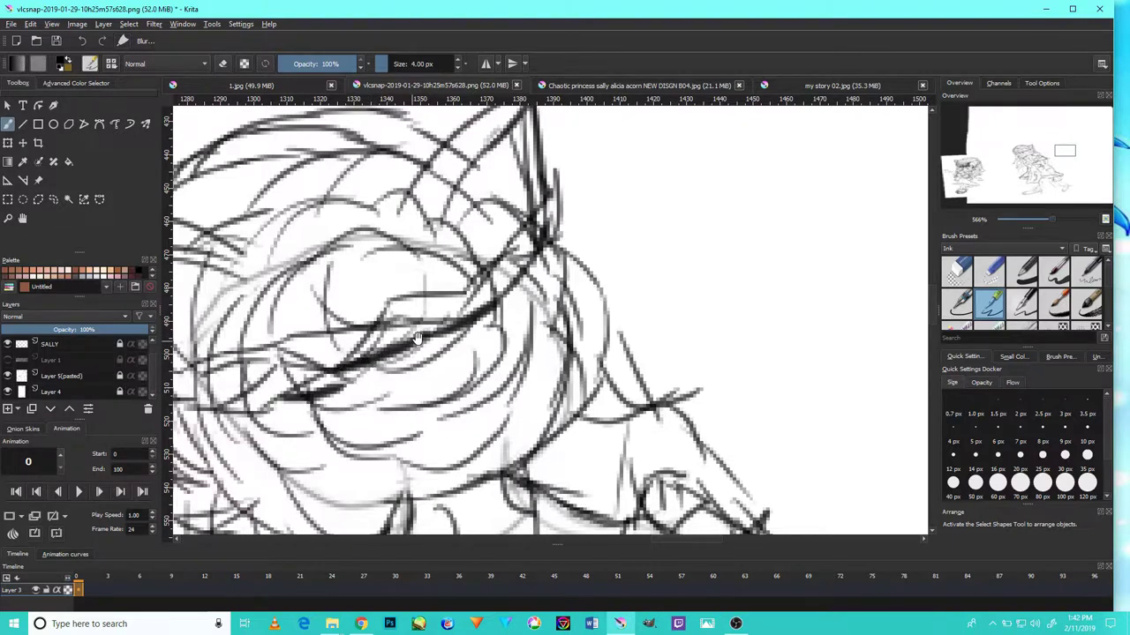
pyautogui.moveTo(450, 316); pyautogui.dragTo(565, 265)
pyautogui.moveTo(420, 318)
pyautogui.mouseDown()
pyautogui.moveTo(369, 344)
pyautogui.moveTo(398, 321)
pyautogui.moveTo(321, 335)
pyautogui.moveTo(269, 261)
pyautogui.mouseUp()
pyautogui.moveTo(279, 301)
pyautogui.mouseDown()
pyautogui.moveTo(268, 233)
pyautogui.moveTo(313, 277)
pyautogui.moveTo(369, 297)
pyautogui.moveTo(619, 247)
pyautogui.moveTo(624, 272)
pyautogui.moveTo(713, 154)
pyautogui.mouseUp()
pyautogui.moveTo(707, 215)
pyautogui.mouseDown()
pyautogui.moveTo(676, 261)
pyautogui.moveTo(709, 192)
pyautogui.moveTo(711, 159)
pyautogui.mouseUp()
# - Draw two long dark curved strands from the headband down the right side of the head to the shoulder
pyautogui.scroll(-1, 627, 282)
pyautogui.scroll(-6, 626, 280)
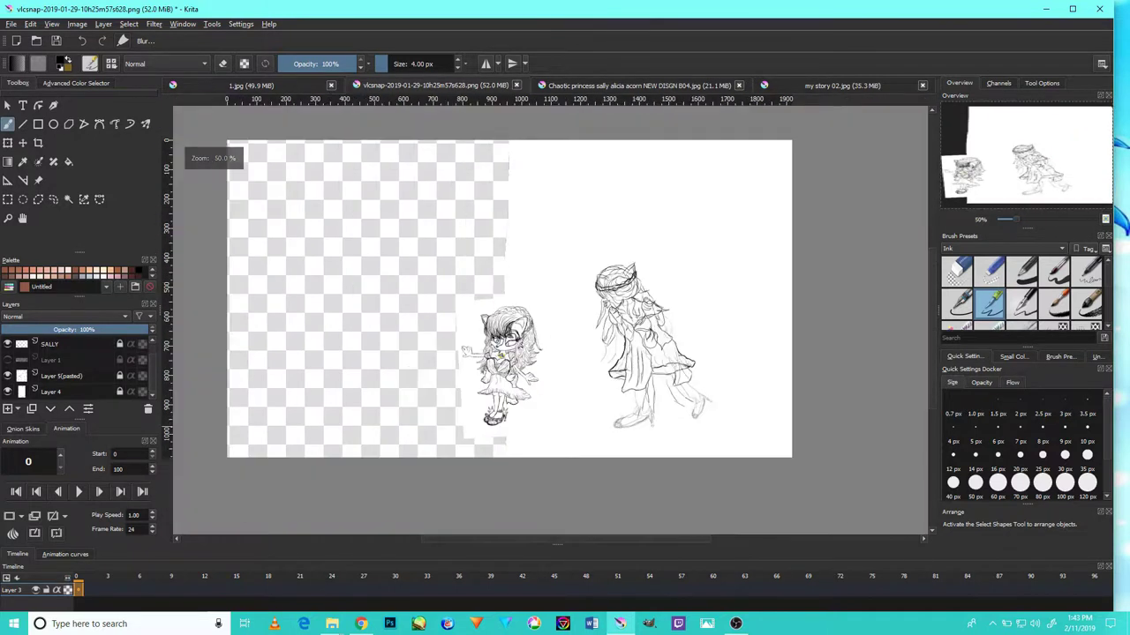
pyautogui.scroll(6, 626, 265)
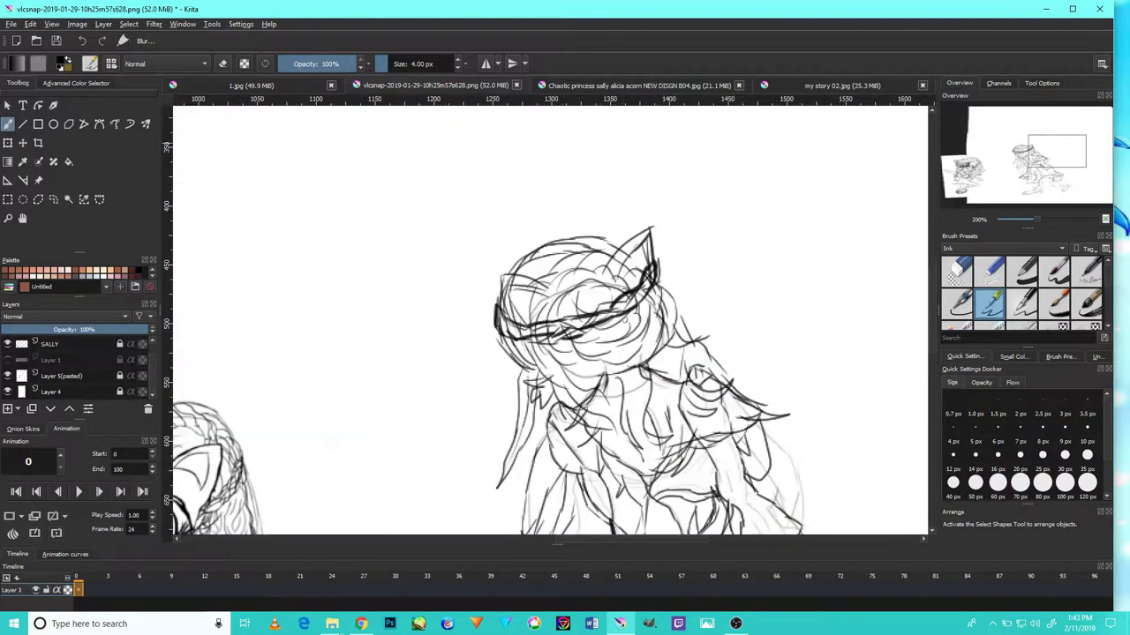
pyautogui.scroll(1, 617, 304)
pyautogui.moveTo(662, 305)
pyautogui.mouseDown()
pyautogui.moveTo(648, 186)
pyautogui.moveTo(639, 279)
pyautogui.moveTo(662, 330)
pyautogui.mouseUp()
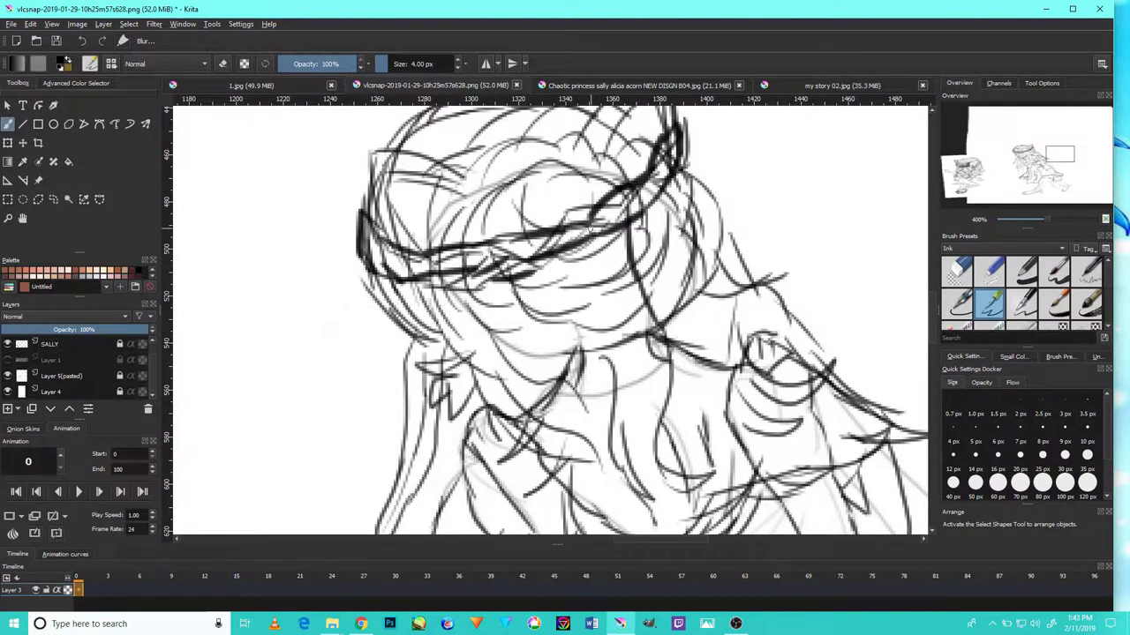
pyautogui.moveTo(637, 289); pyautogui.dragTo(643, 228)
pyautogui.moveTo(600, 198)
pyautogui.mouseDown()
pyautogui.moveTo(613, 267)
pyautogui.moveTo(938, 237)
pyautogui.mouseUp()
pyautogui.moveTo(544, 346)
pyautogui.mouseDown()
pyautogui.moveTo(648, 296)
pyautogui.moveTo(749, 141)
pyautogui.moveTo(574, 287)
pyautogui.mouseUp()
pyautogui.moveTo(766, 227); pyautogui.dragTo(739, 288)
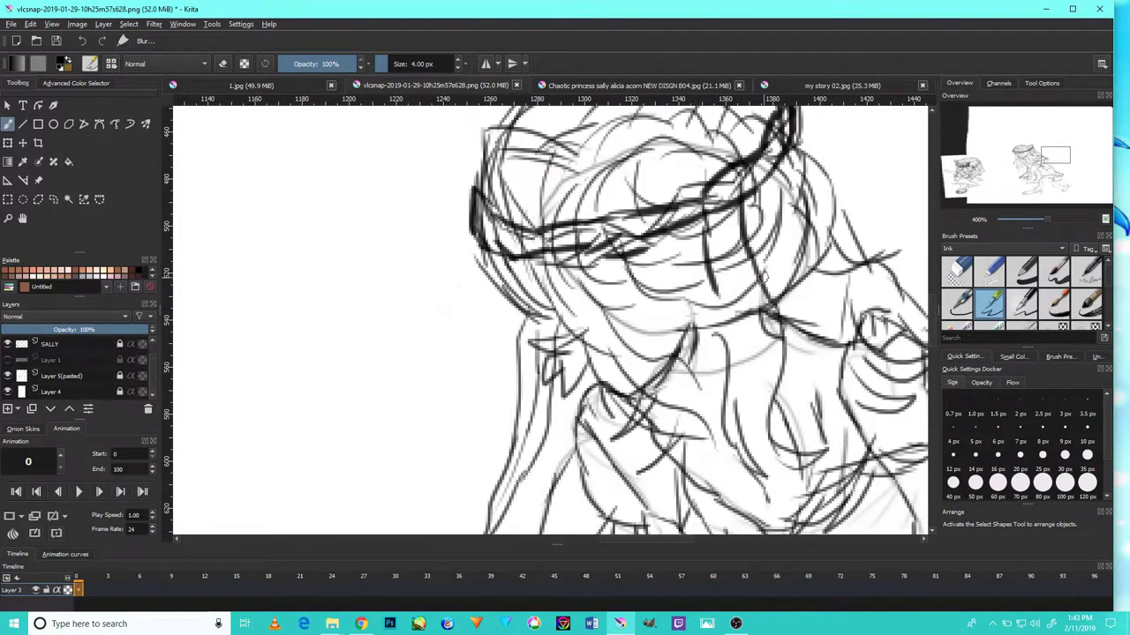
pyautogui.moveTo(821, 335); pyautogui.dragTo(802, 255)
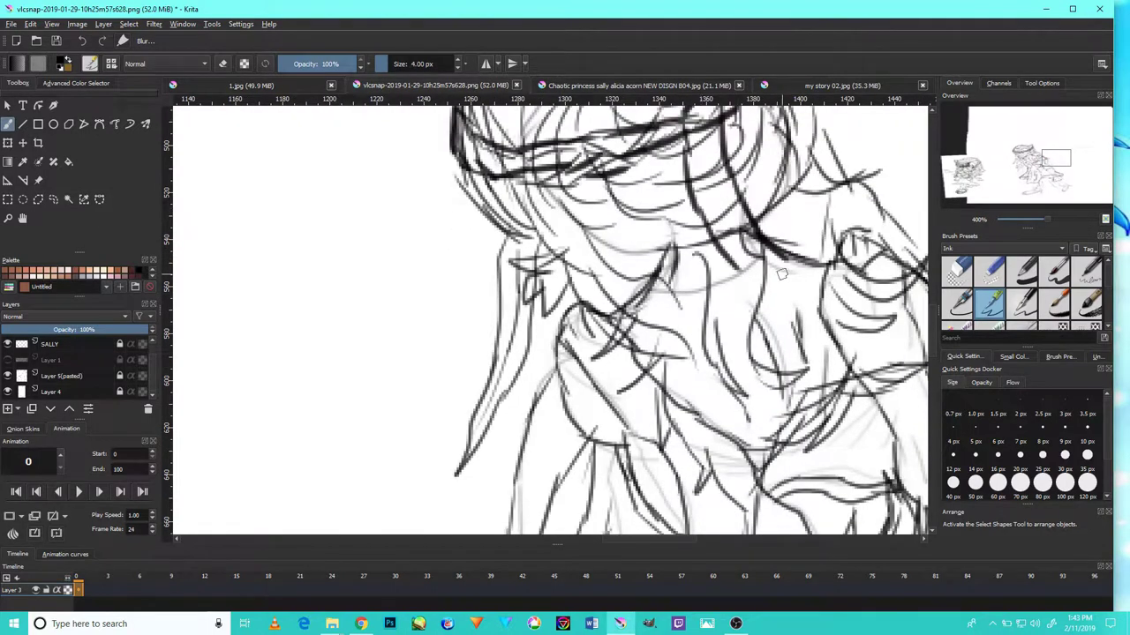
pyautogui.moveTo(807, 315)
pyautogui.mouseDown()
pyautogui.moveTo(766, 281)
pyautogui.moveTo(778, 319)
pyautogui.moveTo(823, 349)
pyautogui.moveTo(793, 347)
pyautogui.mouseUp()
pyautogui.moveTo(754, 307)
pyautogui.mouseDown()
pyautogui.moveTo(788, 346)
pyautogui.moveTo(694, 223)
pyautogui.mouseUp()
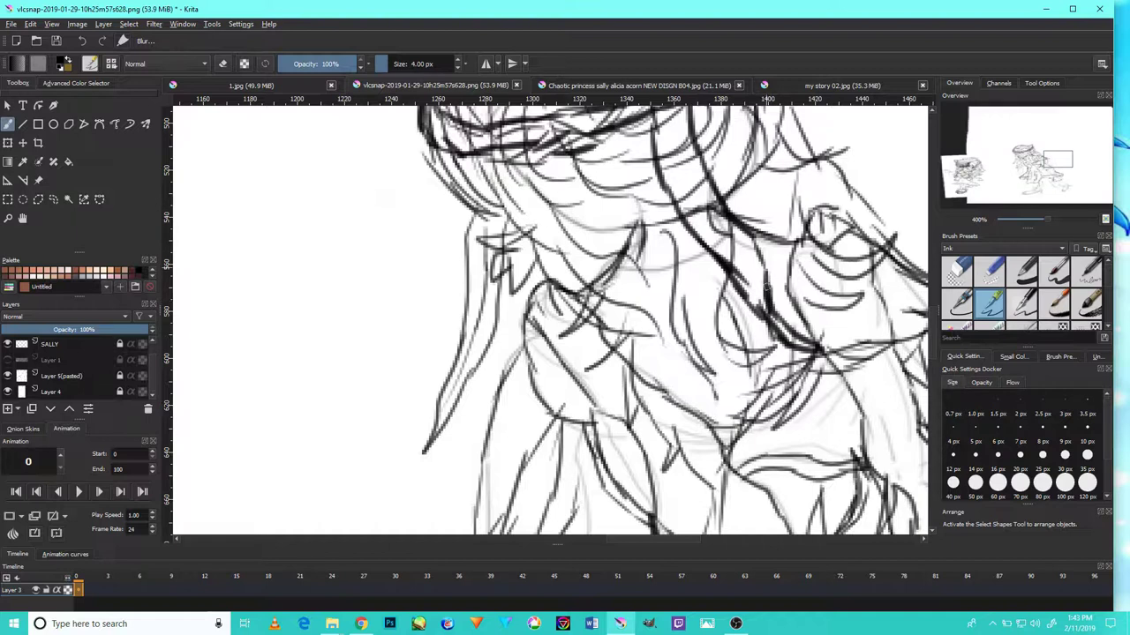
pyautogui.moveTo(693, 207); pyautogui.dragTo(838, 256)
pyautogui.moveTo(671, 260)
pyautogui.mouseDown()
pyautogui.moveTo(714, 246)
pyautogui.moveTo(832, 148)
pyautogui.mouseUp()
# - Outline a pointed left ear rising above the headband with two dark strokes
pyautogui.scroll(-3, 767, 222)
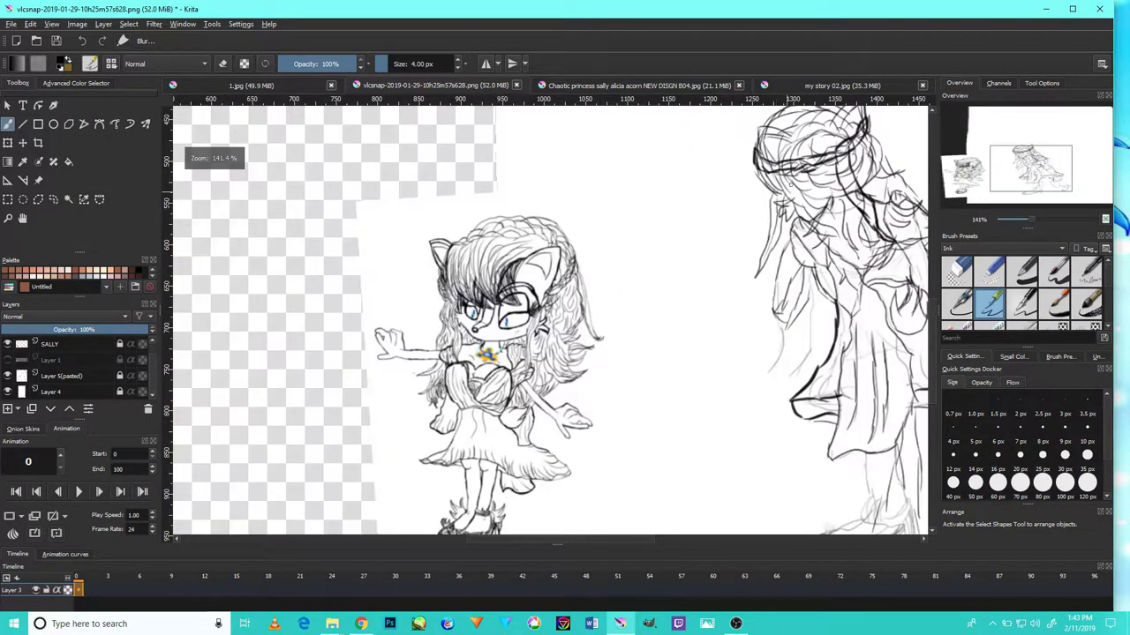
pyautogui.scroll(4, 767, 222)
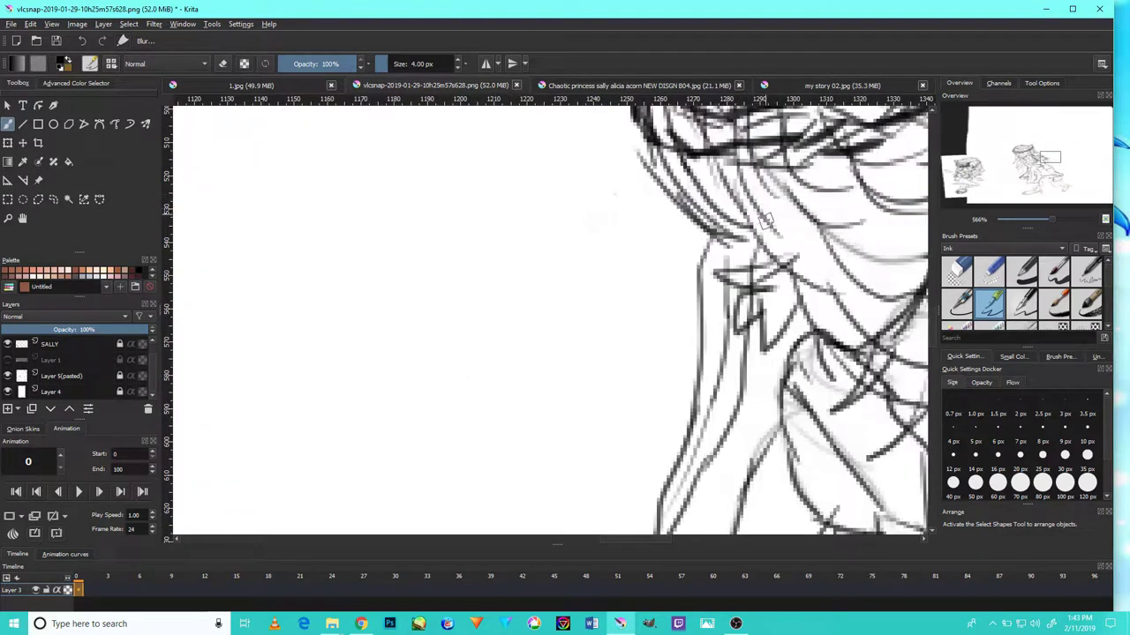
pyautogui.scroll(-4, 767, 222)
pyautogui.scroll(6, 700, 366)
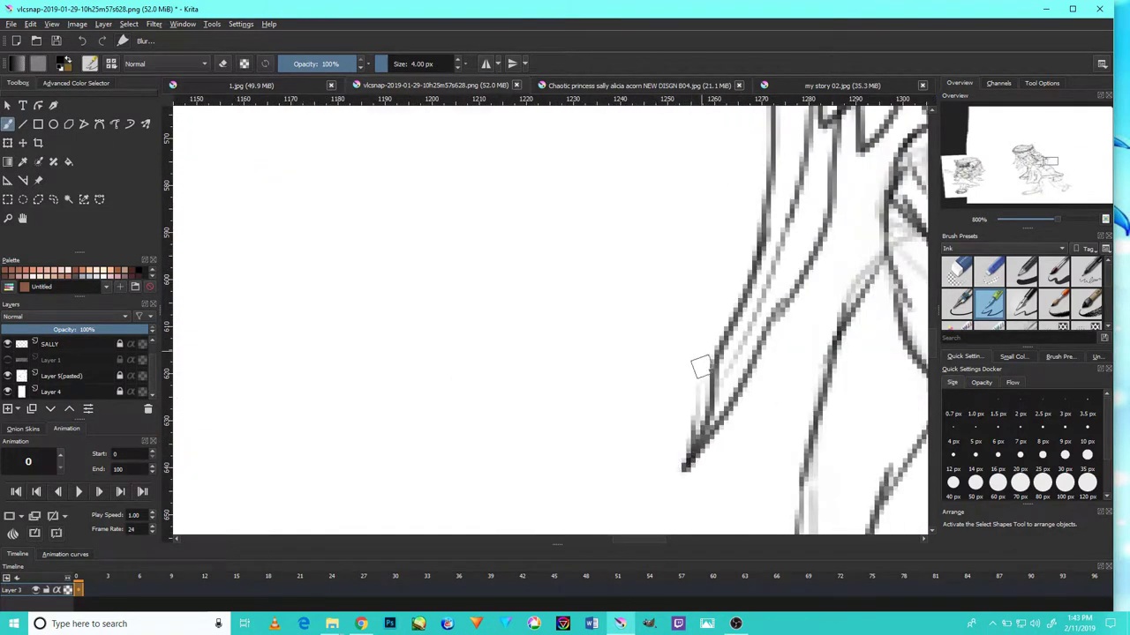
pyautogui.scroll(-3, 703, 362)
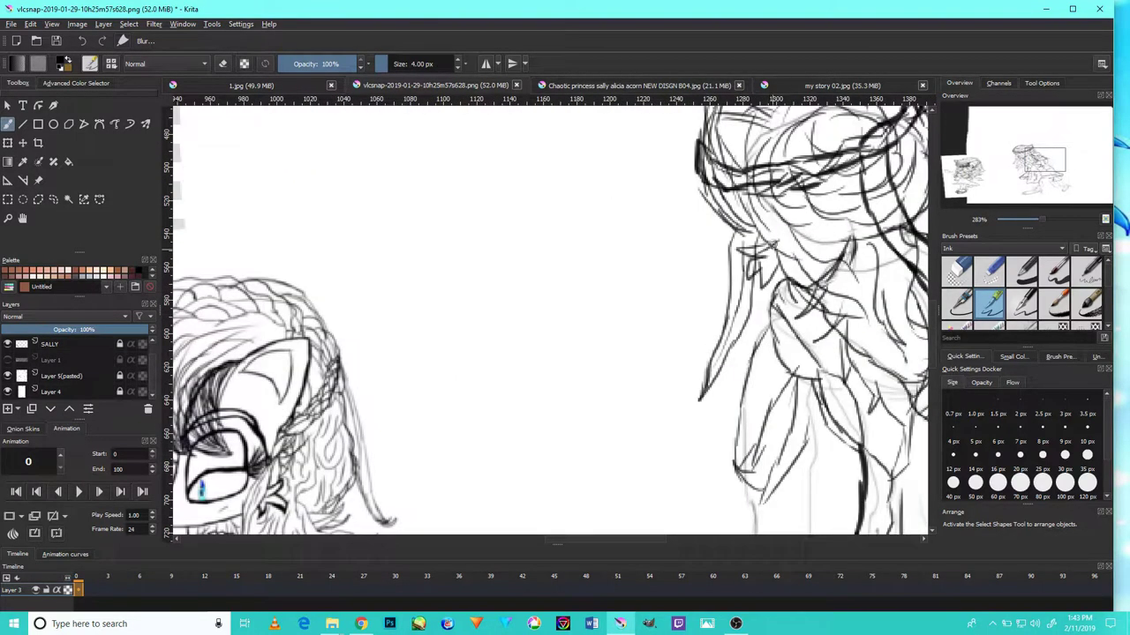
pyautogui.moveTo(769, 176); pyautogui.dragTo(616, 308)
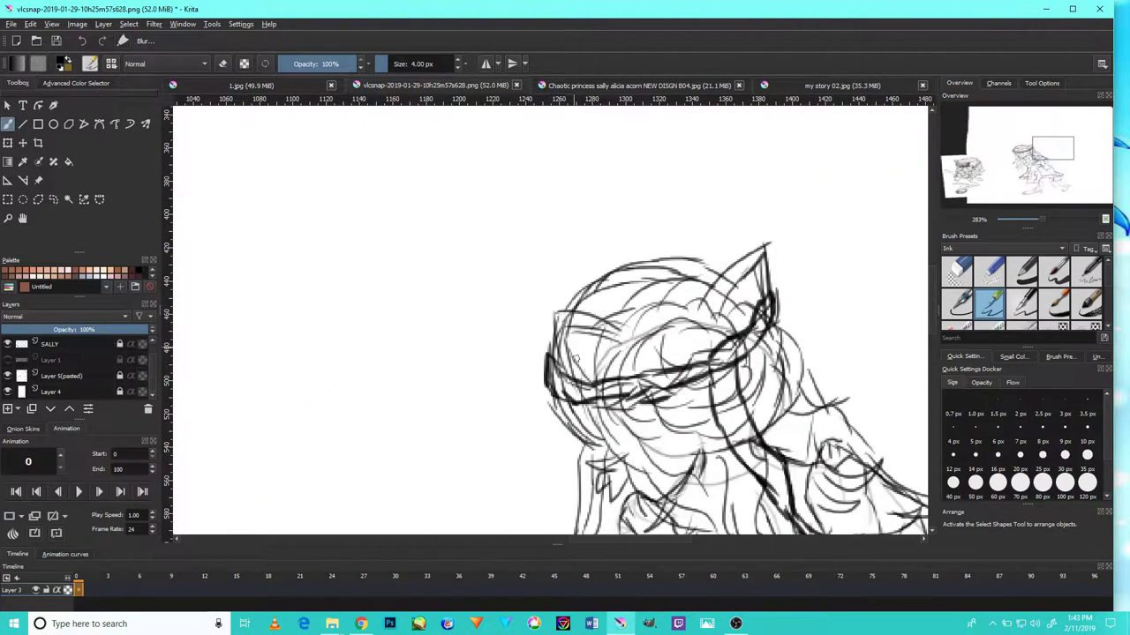
pyautogui.moveTo(539, 301); pyautogui.dragTo(548, 362)
pyautogui.moveTo(609, 327); pyautogui.dragTo(533, 295)
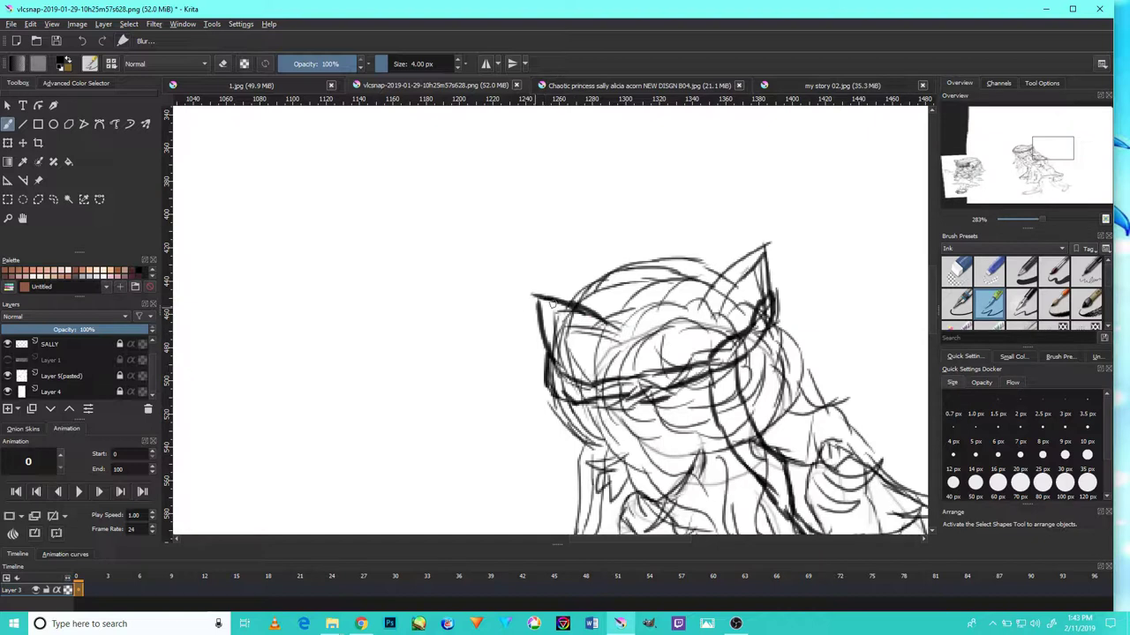
# - Redraw the pointed right ear with bold strokes and add inner lines to both ears
pyautogui.moveTo(736, 281); pyautogui.dragTo(684, 350)
pyautogui.moveTo(708, 288); pyautogui.dragTo(687, 375)
pyautogui.moveTo(754, 359)
pyautogui.mouseDown()
pyautogui.moveTo(704, 321)
pyautogui.moveTo(704, 291)
pyautogui.mouseUp()
pyautogui.moveTo(753, 369)
pyautogui.mouseDown()
pyautogui.moveTo(738, 350)
pyautogui.moveTo(777, 432)
pyautogui.moveTo(755, 357)
pyautogui.moveTo(738, 355)
pyautogui.mouseUp()
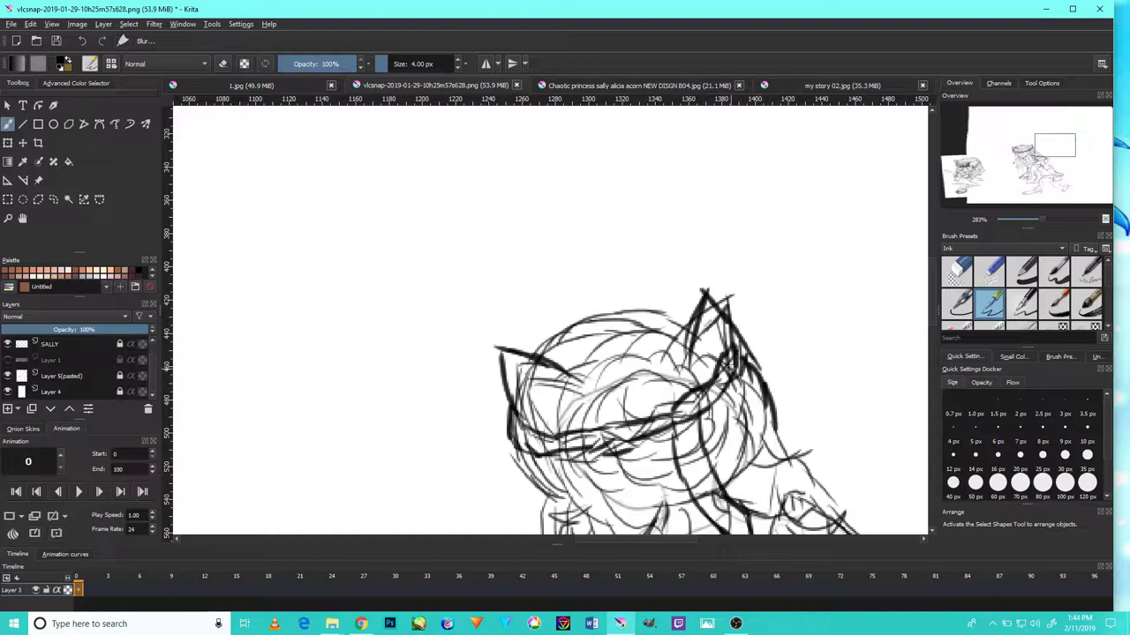
pyautogui.moveTo(500, 353)
pyautogui.mouseDown()
pyautogui.moveTo(514, 392)
pyautogui.moveTo(540, 413)
pyautogui.moveTo(574, 399)
pyautogui.mouseUp()
pyautogui.moveTo(708, 300); pyautogui.dragTo(706, 348)
pyautogui.moveTo(720, 300); pyautogui.dragTo(711, 314)
# - Check the whole figure against the chibi reference, and examine the skirt hem and legs up close
pyautogui.press('1')
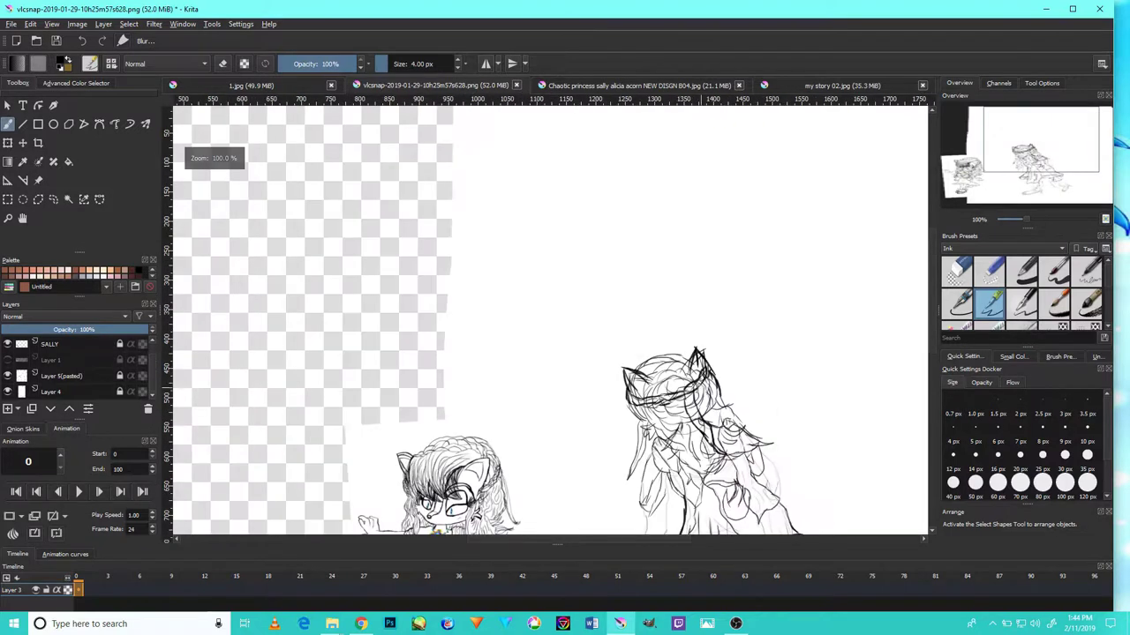
pyautogui.scroll(-1, 695, 395)
pyautogui.scroll(1, 694, 393)
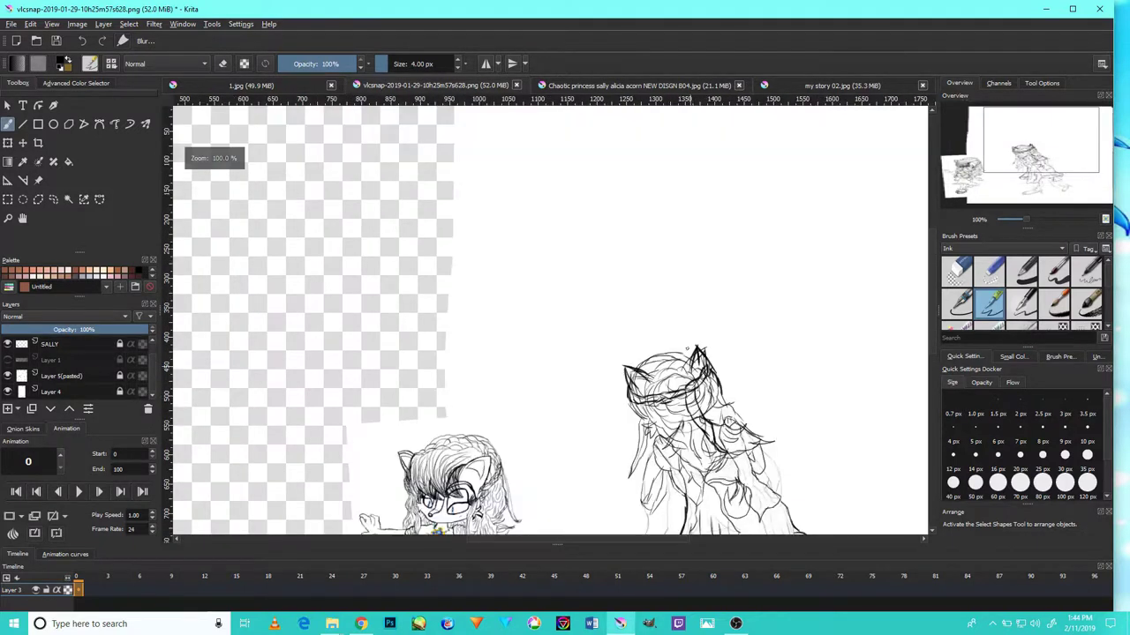
pyautogui.moveTo(701, 295); pyautogui.dragTo(726, 116)
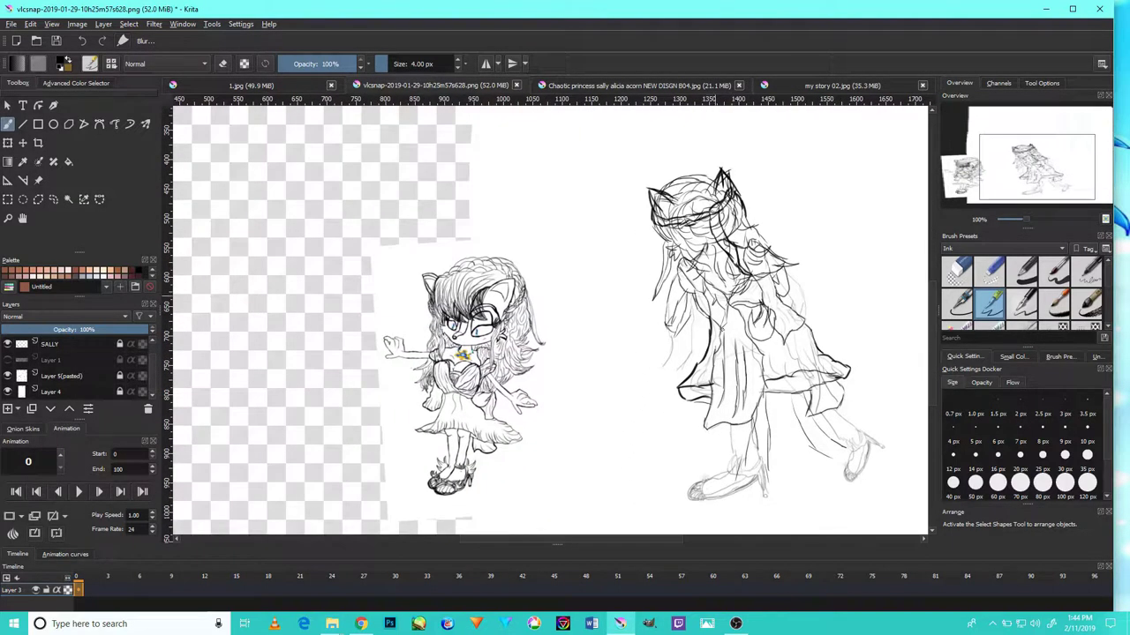
pyautogui.scroll(-1, 763, 424)
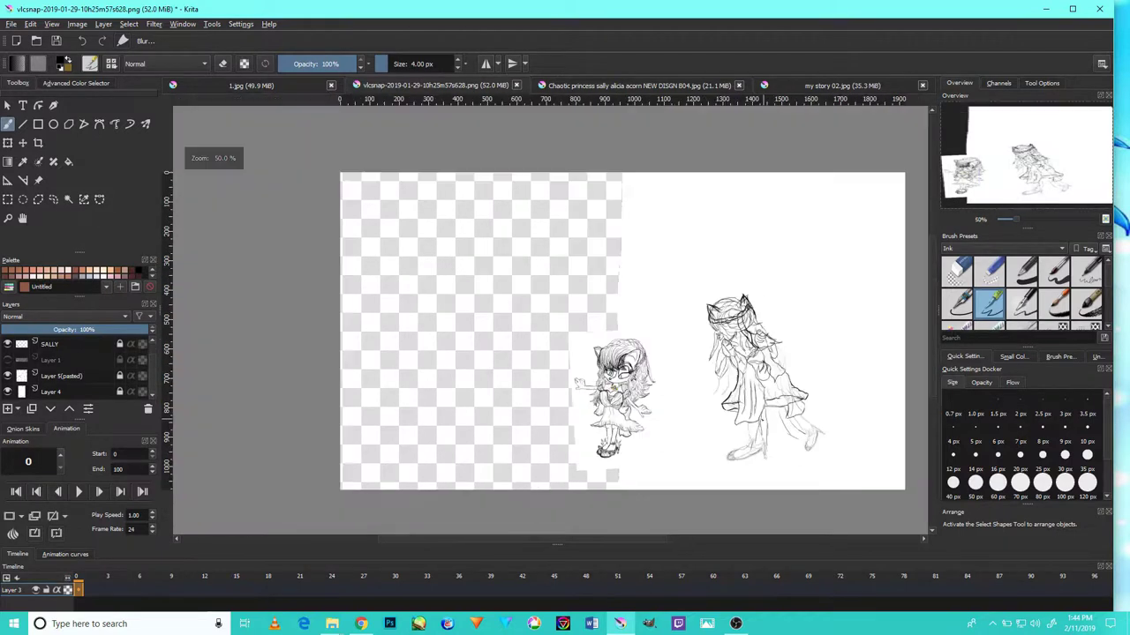
pyautogui.scroll(4, 760, 425)
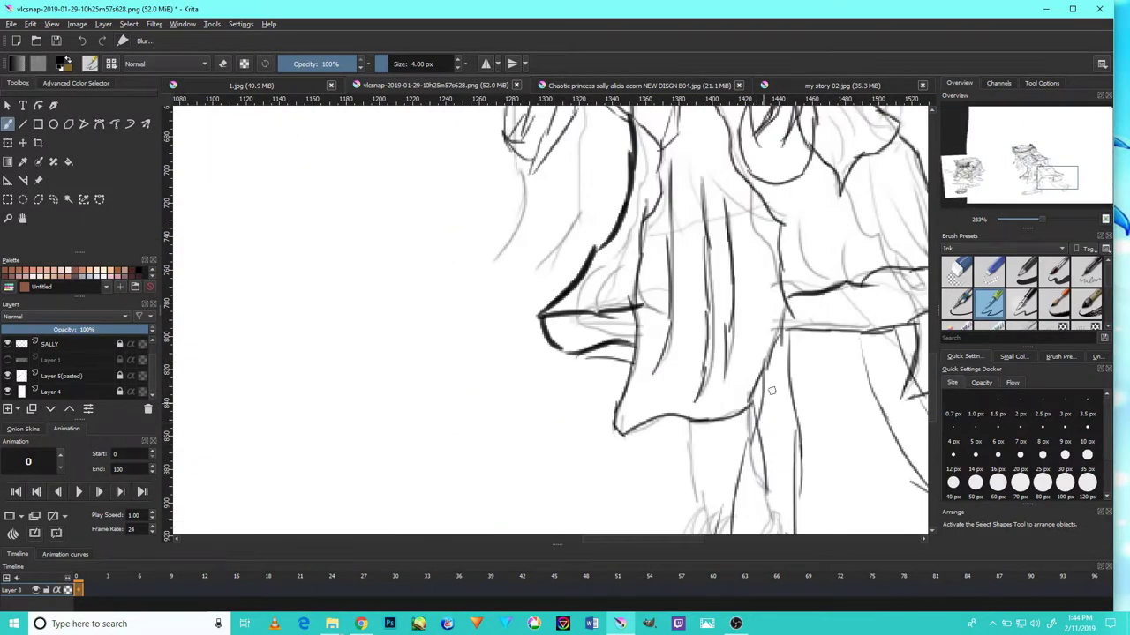
pyautogui.moveTo(772, 373); pyautogui.dragTo(640, 290)
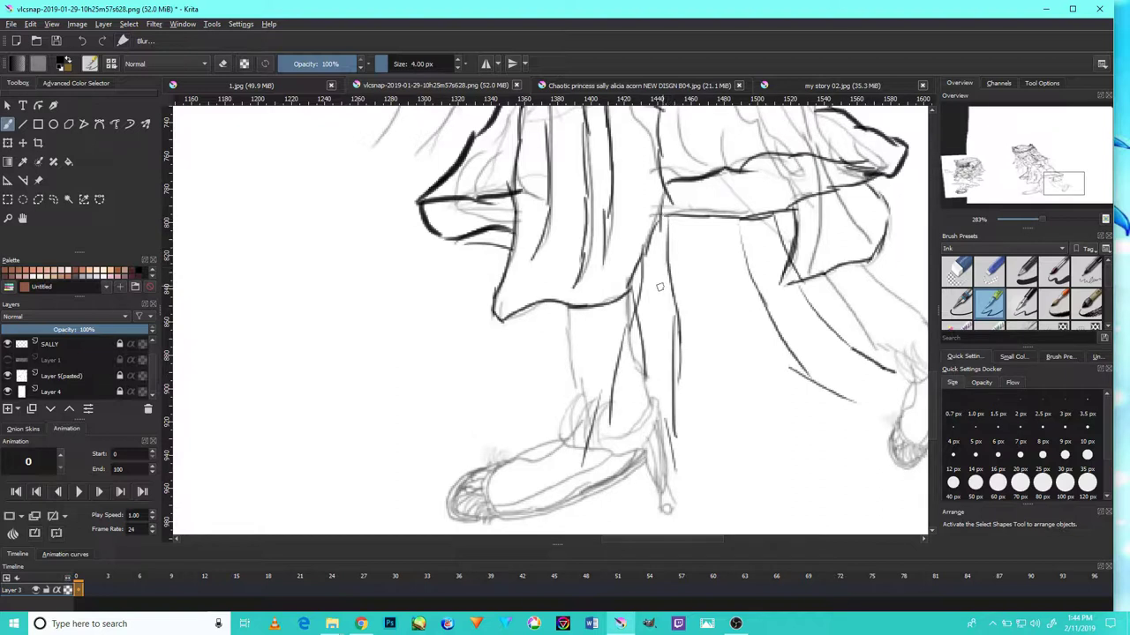
# - Sketch extra dark strokes along the inner side of the front leg, from the skirt hem toward the ankle
pyautogui.moveTo(589, 361); pyautogui.dragTo(624, 350)
pyautogui.scroll(-2, 627, 344)
pyautogui.scroll(1, 649, 335)
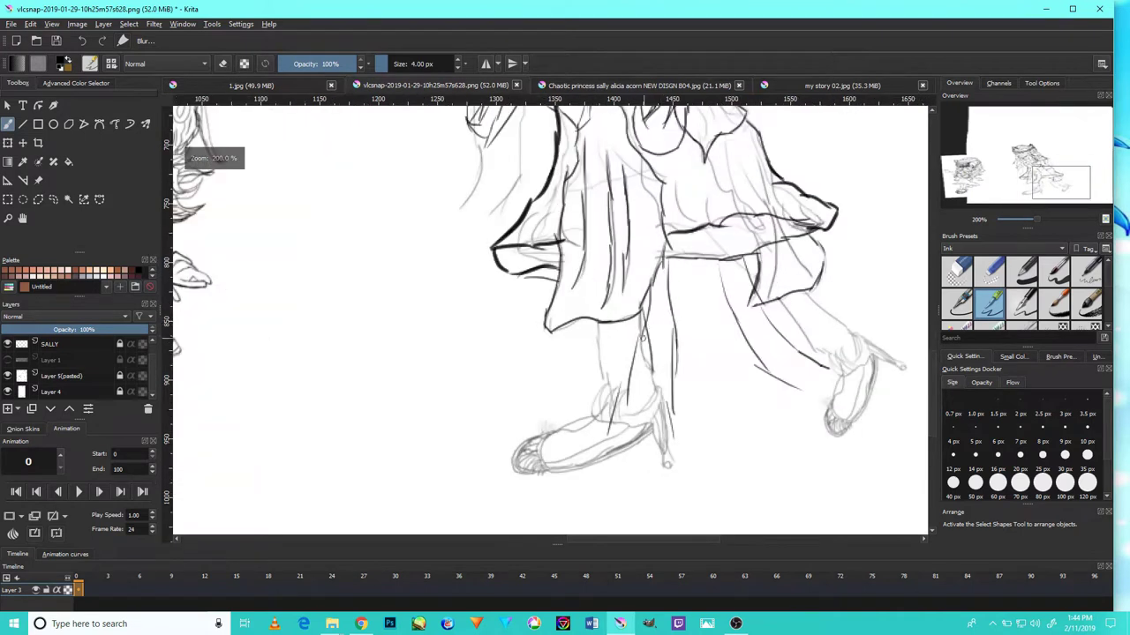
pyautogui.moveTo(632, 320); pyautogui.dragTo(648, 377)
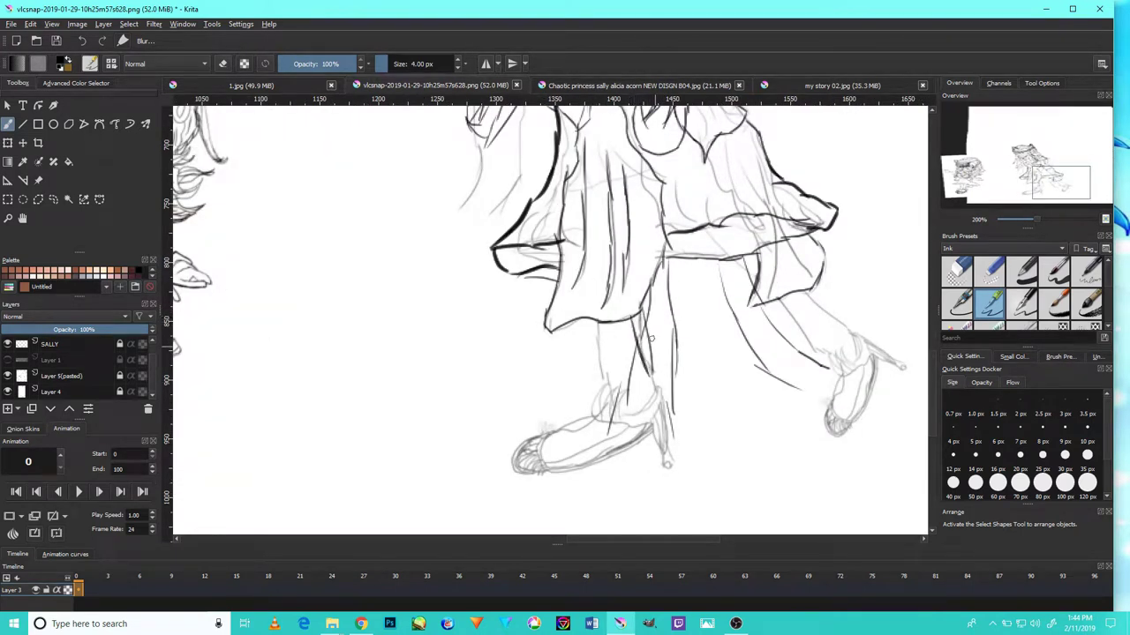
pyautogui.moveTo(631, 323)
pyautogui.mouseDown()
pyautogui.moveTo(651, 392)
pyautogui.moveTo(655, 370)
pyautogui.moveTo(673, 383)
pyautogui.moveTo(657, 325)
pyautogui.moveTo(678, 397)
pyautogui.moveTo(664, 250)
pyautogui.mouseUp()
pyautogui.scroll(1, 667, 282)
pyautogui.scroll(-4, 667, 301)
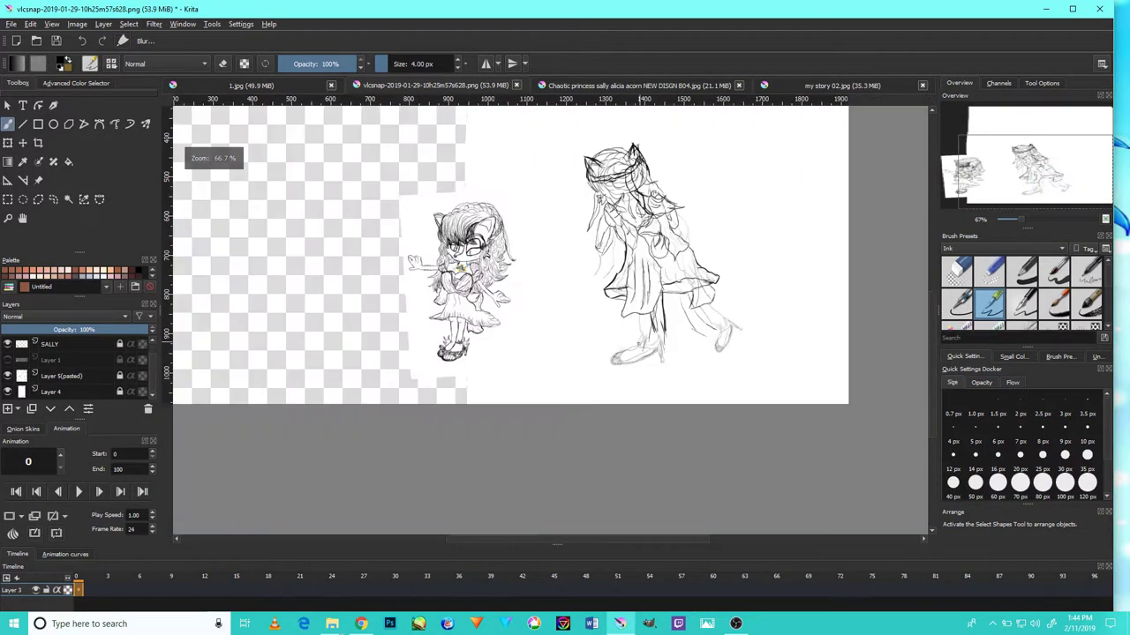
# - Thicken the dark lines on both sides of the front leg down to the ankle
pyautogui.scroll(2, 662, 331)
pyautogui.scroll(2, 663, 310)
pyautogui.moveTo(669, 348)
pyautogui.mouseDown()
pyautogui.moveTo(669, 290)
pyautogui.moveTo(707, 295)
pyautogui.moveTo(703, 358)
pyautogui.mouseUp()
pyautogui.moveTo(706, 304); pyautogui.dragTo(699, 373)
pyautogui.scroll(-2, 701, 361)
pyautogui.scroll(2, 701, 362)
# - Darken both edges of the raised rear leg below the skirt hem
pyautogui.moveTo(706, 267); pyautogui.dragTo(743, 360)
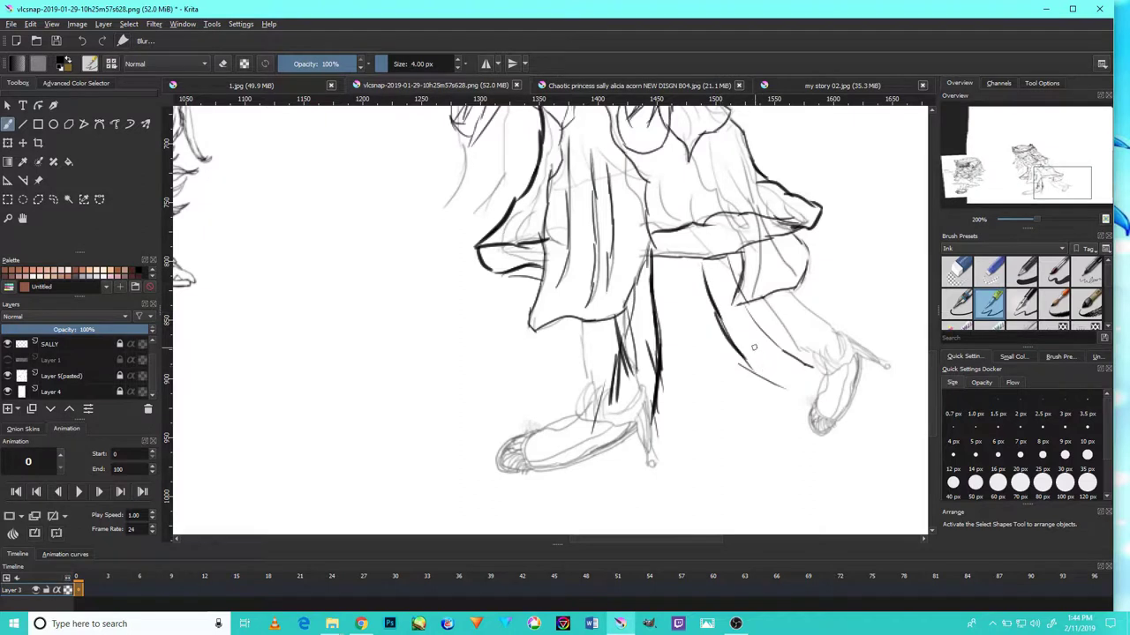
pyautogui.scroll(-2, 759, 344)
pyautogui.scroll(2, 770, 336)
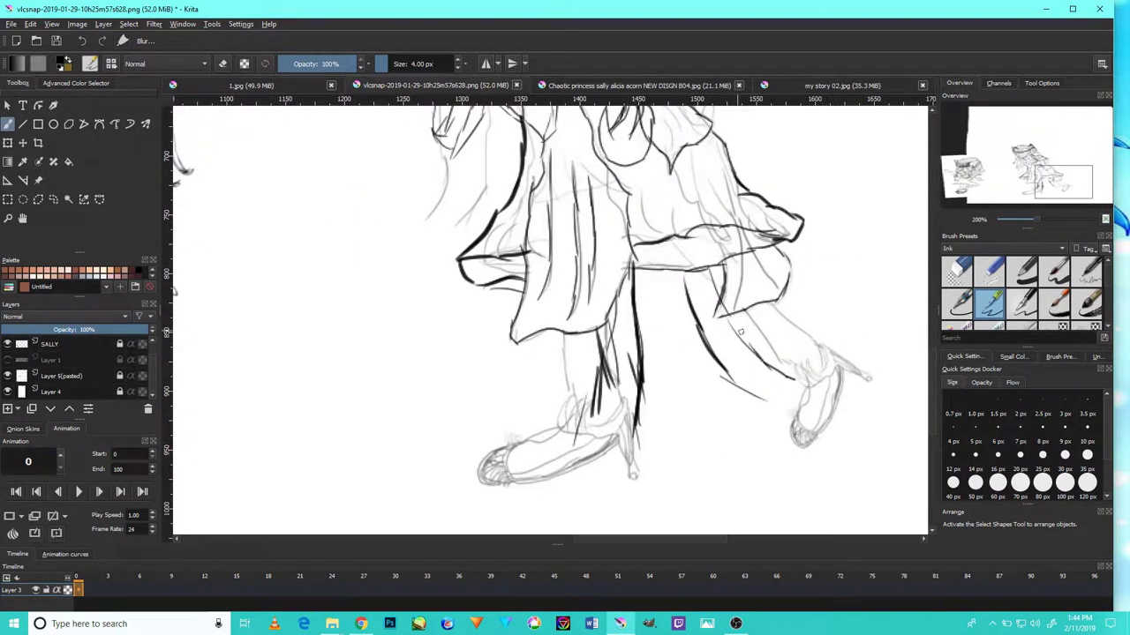
pyautogui.moveTo(753, 354); pyautogui.dragTo(709, 274)
pyautogui.scroll(-2, 686, 281)
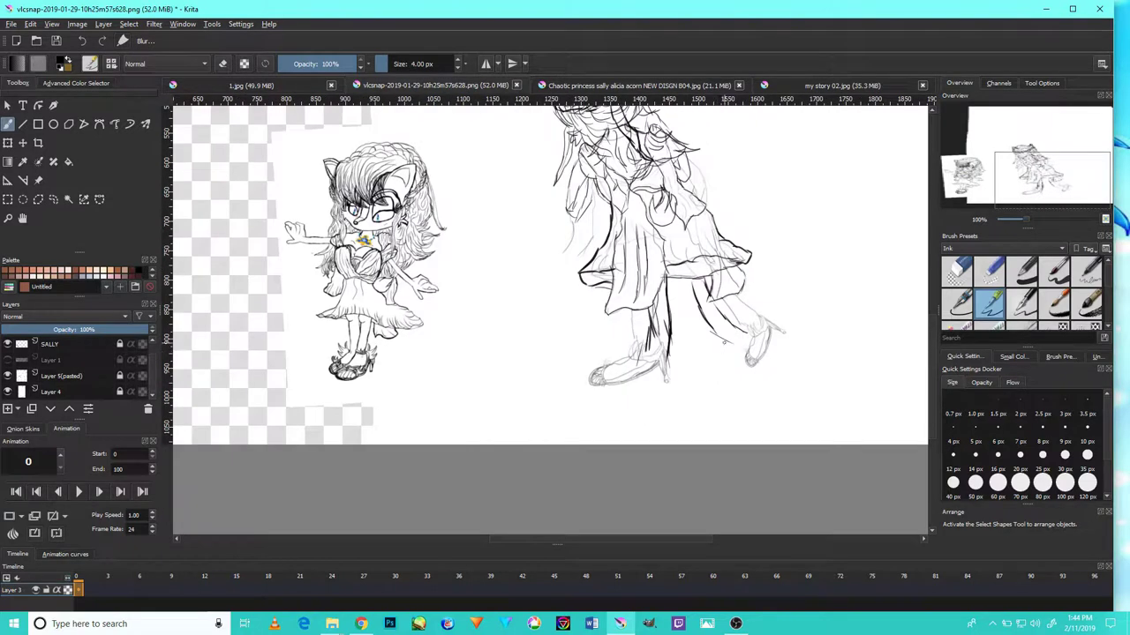
pyautogui.scroll(3, 676, 342)
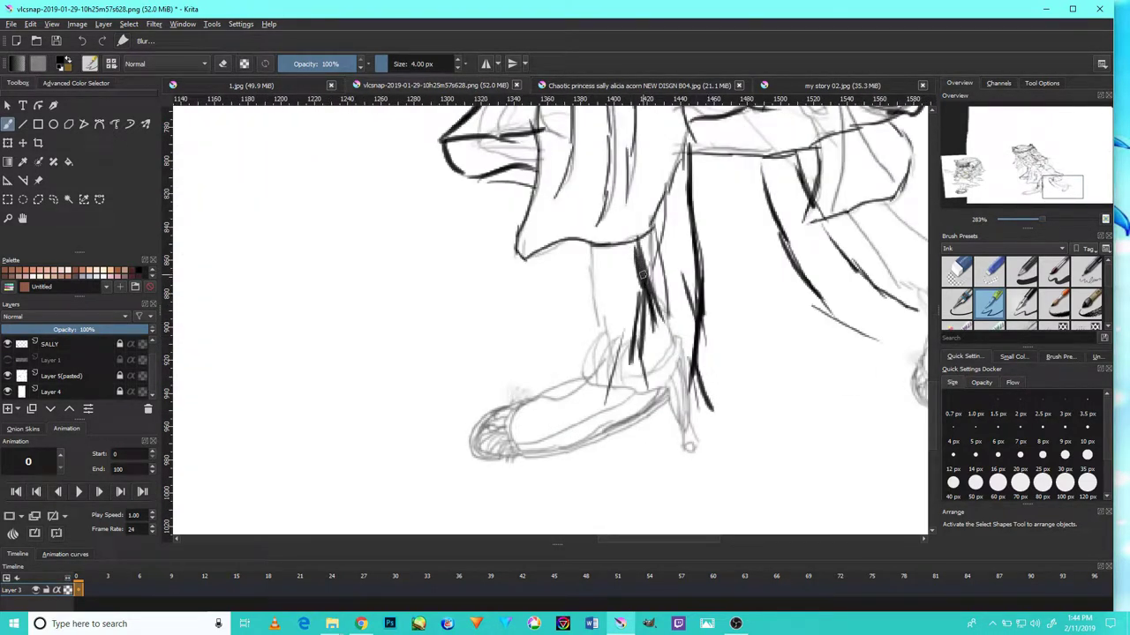
pyautogui.scroll(-3, 639, 269)
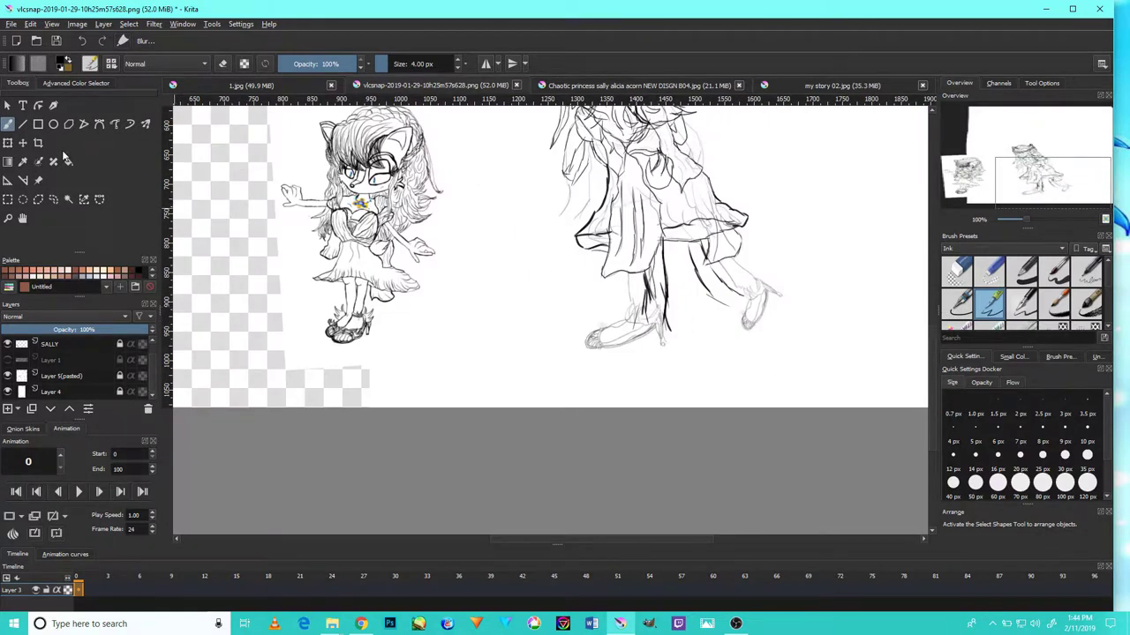
# - Erase the dark strokes of the front leg below the skirt with a 22 px eraser
pyautogui.press('/')
pyautogui.scroll(3, 643, 325)
pyautogui.moveTo(713, 312)
pyautogui.mouseDown()
pyautogui.moveTo(686, 350)
pyautogui.moveTo(714, 337)
pyautogui.mouseUp()
pyautogui.press(']')
pyautogui.press(']')
pyautogui.press(']')
pyautogui.press(']')
pyautogui.moveTo(711, 327)
pyautogui.mouseDown()
pyautogui.moveTo(702, 361)
pyautogui.moveTo(715, 213)
pyautogui.moveTo(704, 314)
pyautogui.moveTo(691, 211)
pyautogui.moveTo(711, 349)
pyautogui.moveTo(632, 292)
pyautogui.moveTo(651, 334)
pyautogui.moveTo(622, 330)
pyautogui.mouseUp()
pyautogui.moveTo(716, 271)
pyautogui.mouseDown()
pyautogui.moveTo(663, 413)
pyautogui.moveTo(633, 338)
pyautogui.moveTo(597, 378)
pyautogui.moveTo(588, 353)
pyautogui.moveTo(565, 361)
pyautogui.moveTo(618, 316)
pyautogui.moveTo(626, 281)
pyautogui.mouseUp()
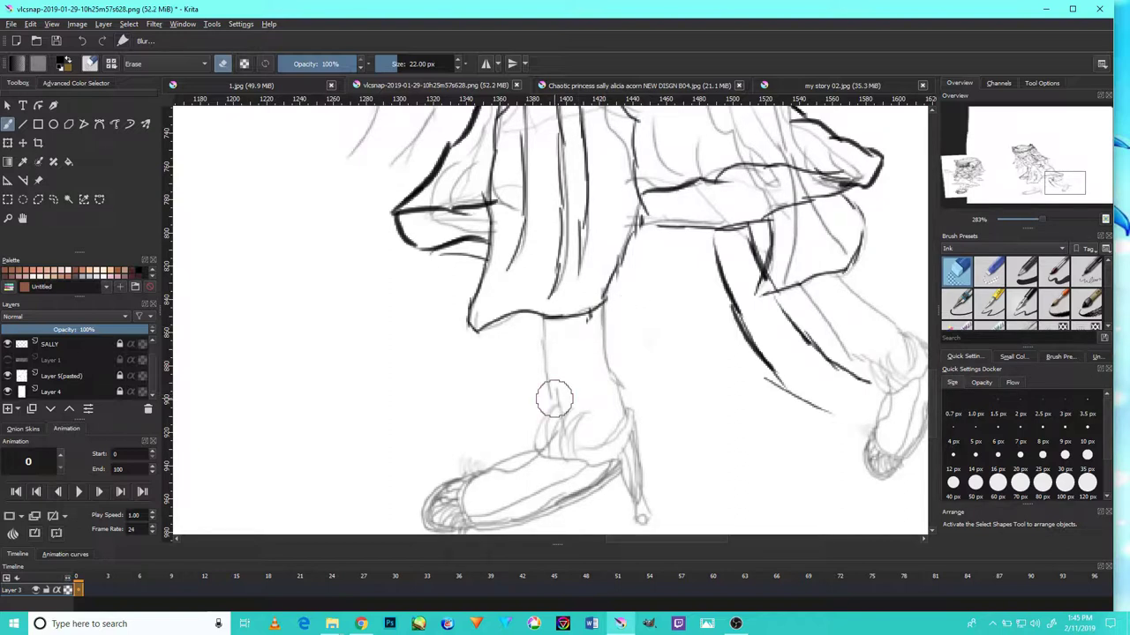
# - Redraw both sides of the front leg from the skirt hem to the heel with the 4 px ink brush
pyautogui.click(990, 302)
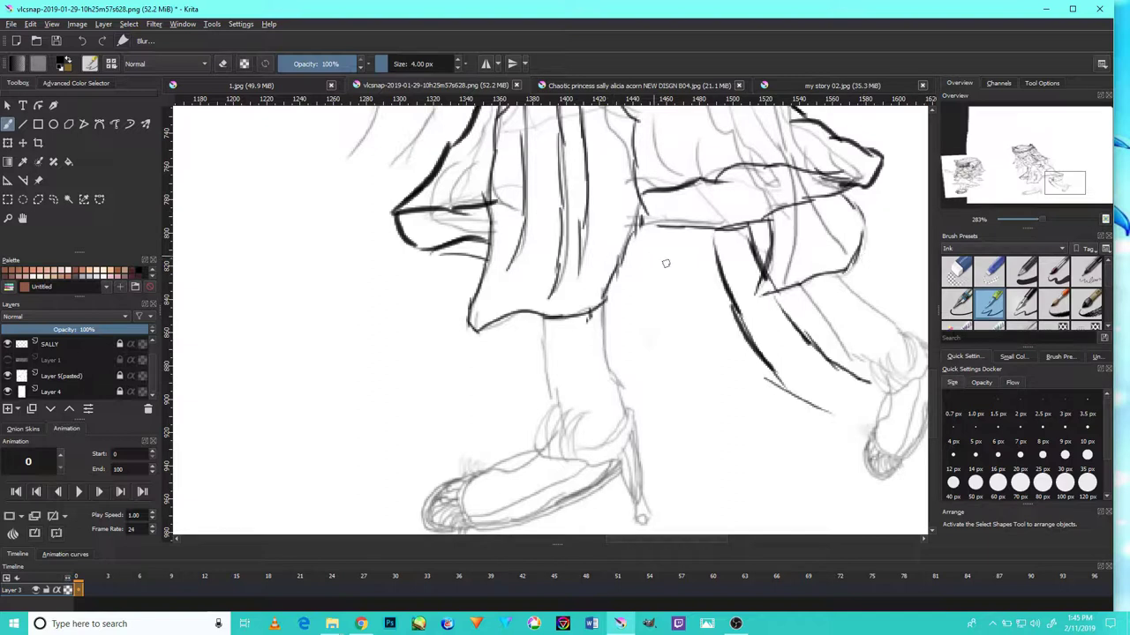
pyautogui.moveTo(615, 258)
pyautogui.mouseDown()
pyautogui.moveTo(651, 408)
pyautogui.moveTo(638, 388)
pyautogui.moveTo(666, 443)
pyautogui.mouseUp()
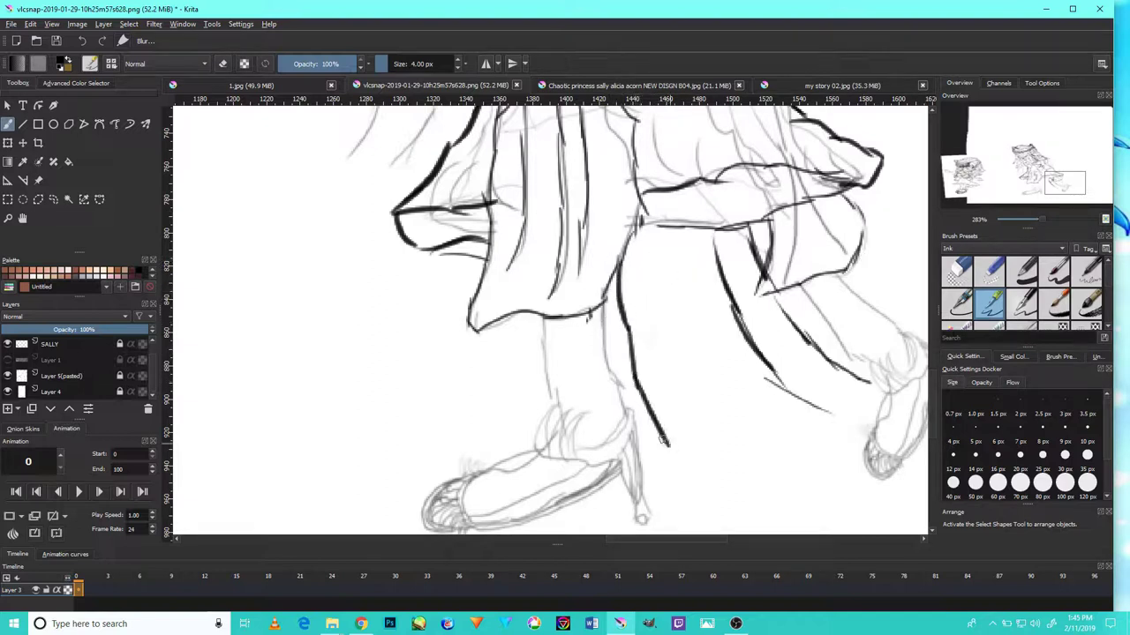
pyautogui.moveTo(626, 477); pyautogui.dragTo(618, 452)
pyautogui.moveTo(638, 497); pyautogui.dragTo(596, 388)
pyautogui.moveTo(614, 439); pyautogui.dragTo(580, 331)
pyautogui.scroll(-2, 650, 375)
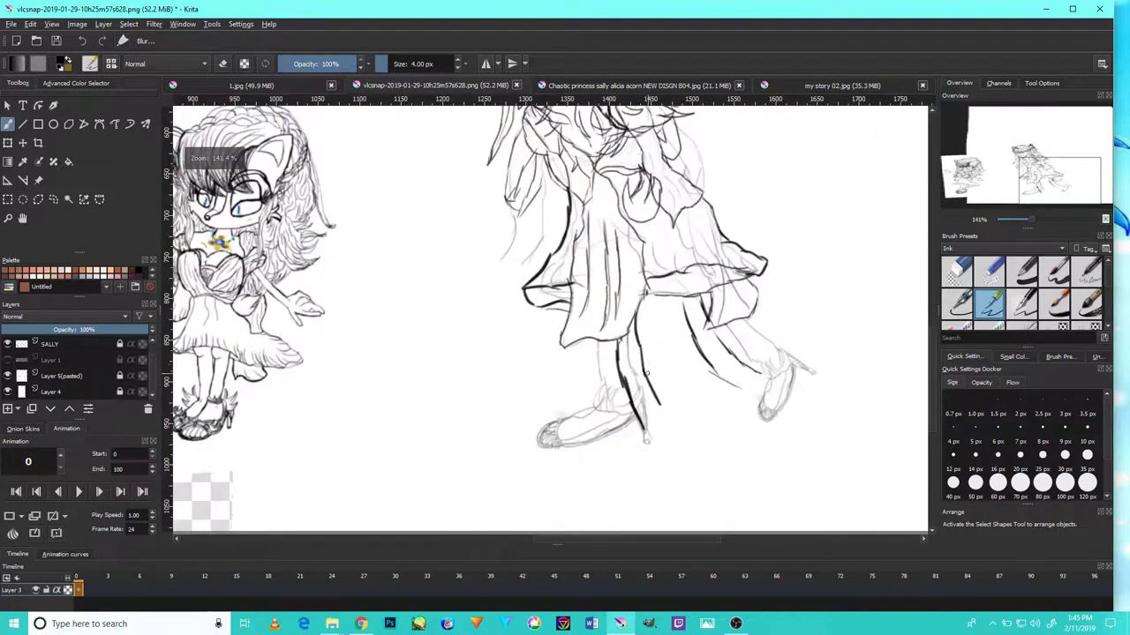
# - Thicken the front leg's upper lines and join its two sides with a curved stroke at the ankle
pyautogui.scroll(3, 647, 374)
pyautogui.moveTo(629, 365); pyautogui.dragTo(638, 237)
pyautogui.moveTo(634, 313)
pyautogui.mouseDown()
pyautogui.moveTo(647, 219)
pyautogui.moveTo(704, 214)
pyautogui.mouseUp()
pyautogui.scroll(-3, 746, 204)
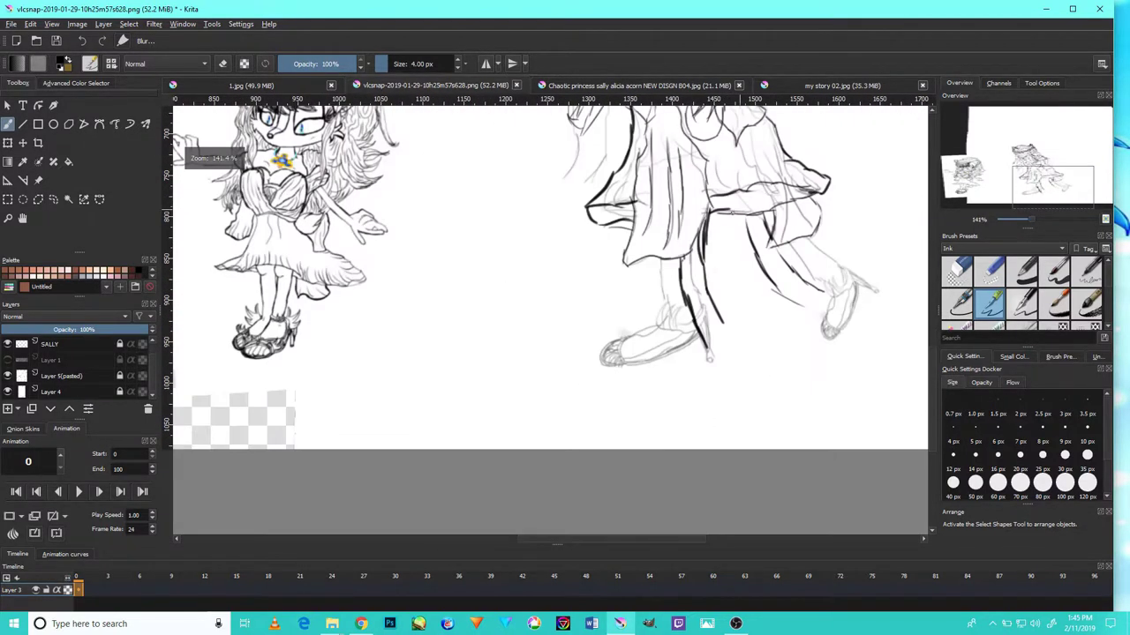
pyautogui.scroll(2, 684, 261)
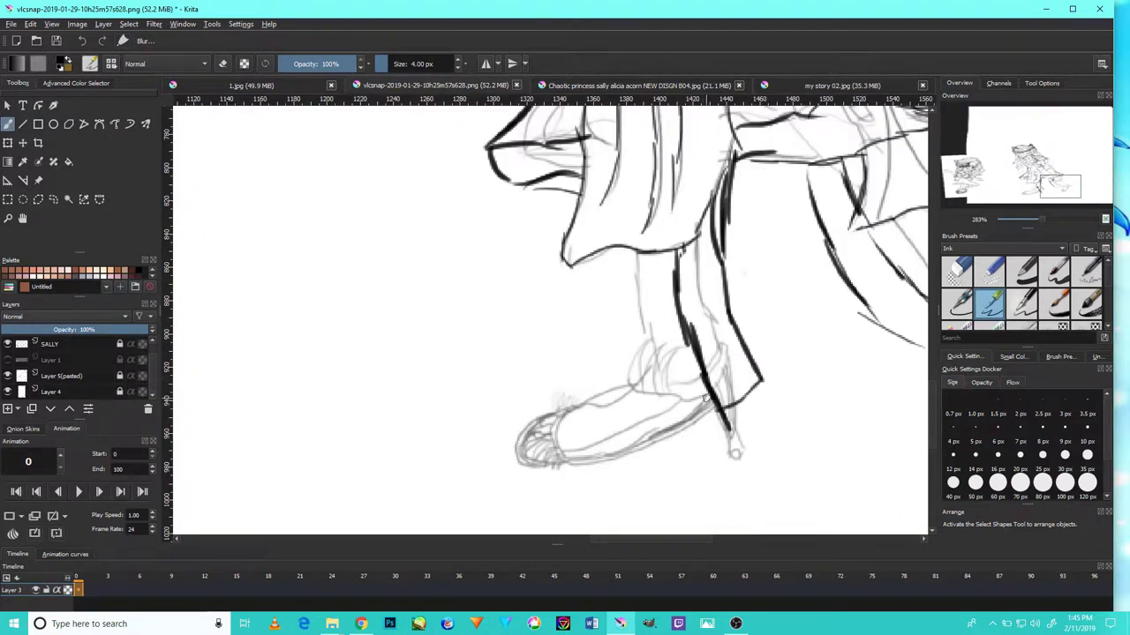
pyautogui.scroll(-3, 711, 397)
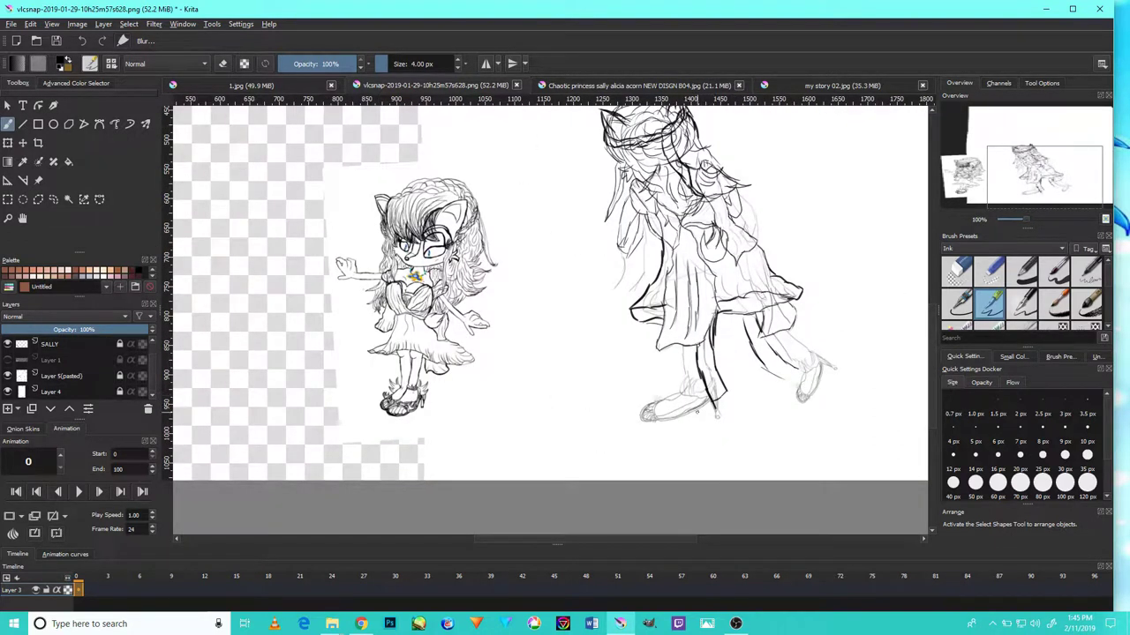
pyautogui.scroll(2, 699, 409)
pyautogui.moveTo(671, 381); pyautogui.dragTo(712, 378)
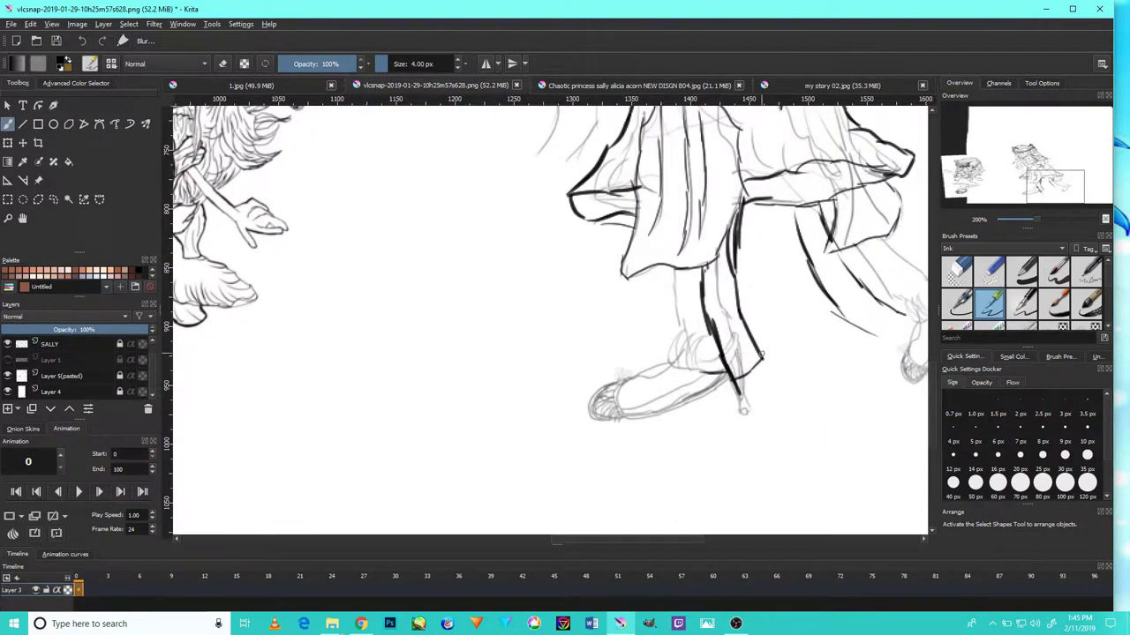
# - Add pointed tufts behind the front foot's heel and a rounded loop around the ankle
pyautogui.moveTo(766, 353); pyautogui.dragTo(773, 360)
pyautogui.moveTo(745, 403)
pyautogui.mouseDown()
pyautogui.moveTo(835, 328)
pyautogui.moveTo(799, 358)
pyautogui.moveTo(827, 377)
pyautogui.moveTo(810, 351)
pyautogui.moveTo(828, 307)
pyautogui.mouseUp()
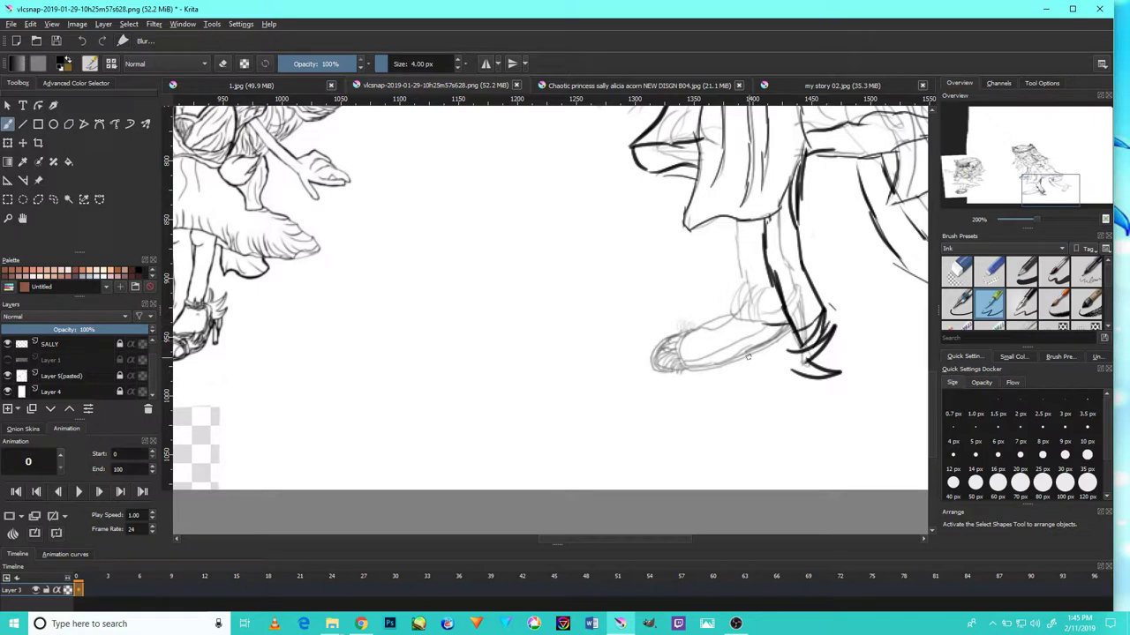
pyautogui.moveTo(747, 355); pyautogui.dragTo(767, 377)
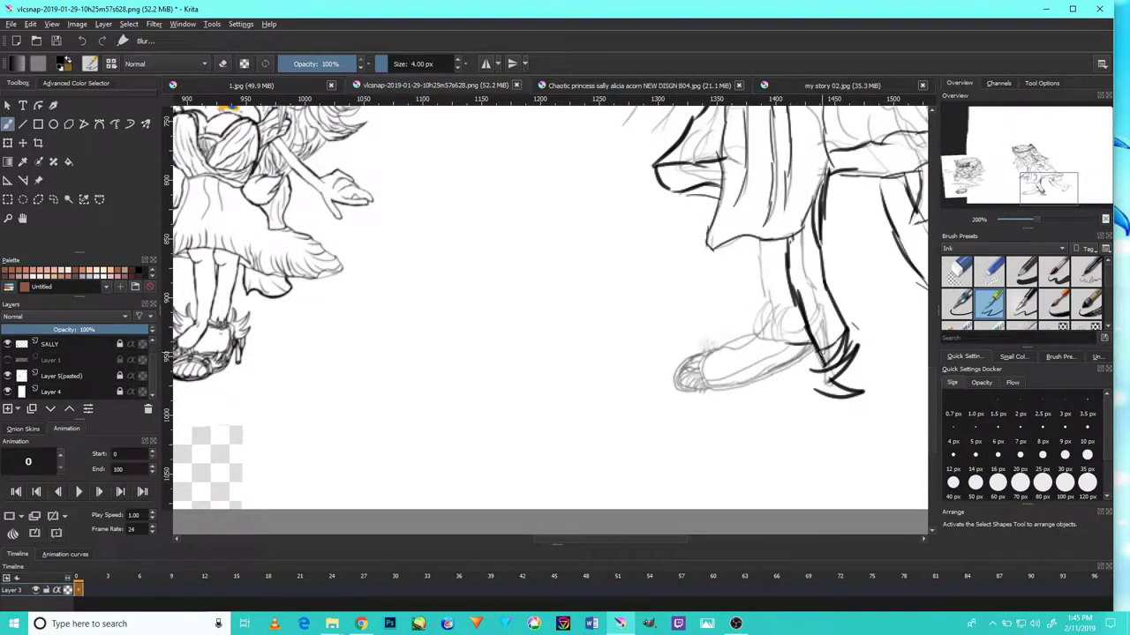
pyautogui.moveTo(826, 364)
pyautogui.mouseDown()
pyautogui.moveTo(802, 337)
pyautogui.moveTo(806, 359)
pyautogui.moveTo(832, 314)
pyautogui.moveTo(852, 336)
pyautogui.mouseUp()
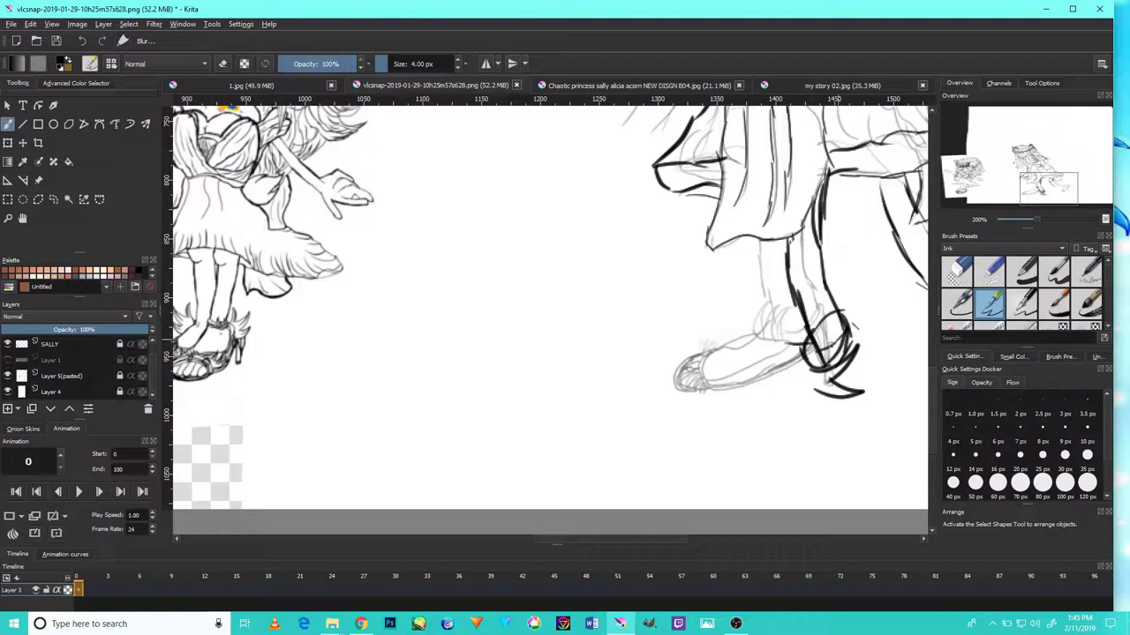
# - Sketch the front shoe's short heel, arched sole and upper edge, with a strap across the toes
pyautogui.moveTo(826, 395); pyautogui.dragTo(795, 389)
pyautogui.moveTo(826, 395)
pyautogui.mouseDown()
pyautogui.moveTo(823, 435)
pyautogui.moveTo(807, 410)
pyautogui.moveTo(808, 394)
pyautogui.moveTo(834, 431)
pyautogui.moveTo(819, 391)
pyautogui.mouseUp()
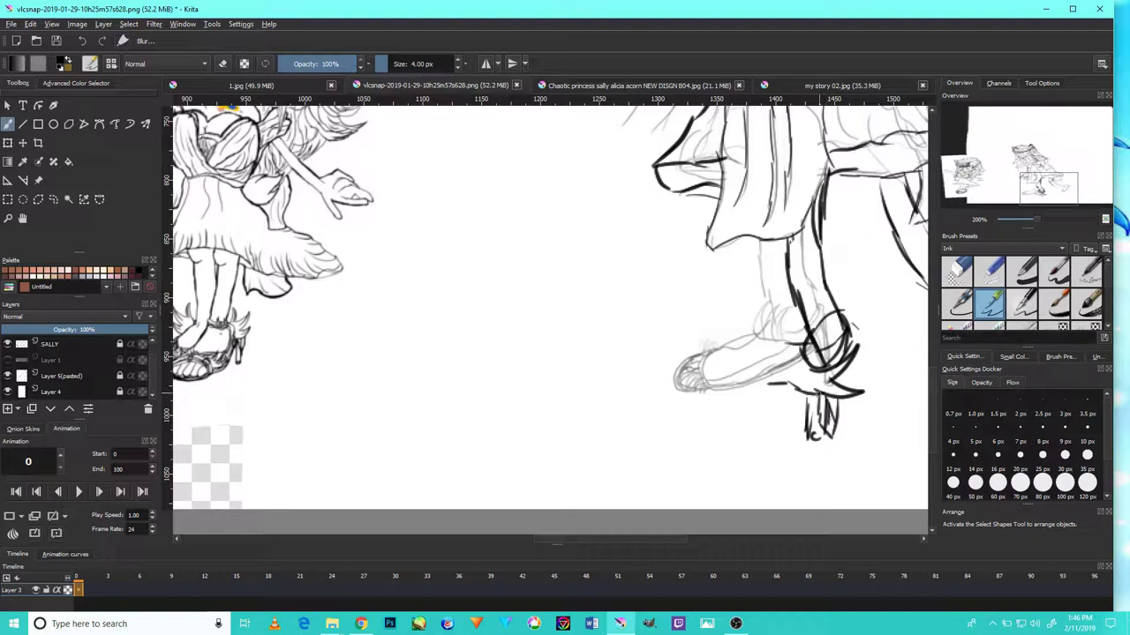
pyautogui.moveTo(765, 360)
pyautogui.mouseDown()
pyautogui.moveTo(785, 367)
pyautogui.moveTo(750, 406)
pyautogui.mouseUp()
pyautogui.moveTo(791, 353); pyautogui.dragTo(761, 383)
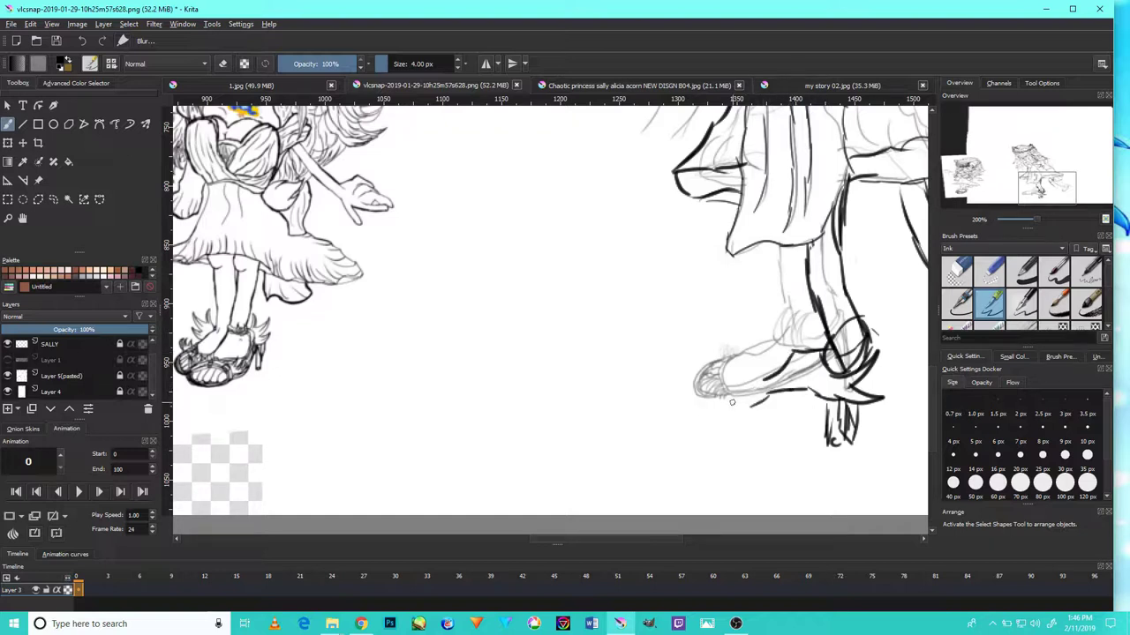
pyautogui.moveTo(731, 410)
pyautogui.mouseDown()
pyautogui.moveTo(746, 372)
pyautogui.moveTo(762, 380)
pyautogui.mouseUp()
pyautogui.moveTo(823, 412)
pyautogui.mouseDown()
pyautogui.moveTo(778, 404)
pyautogui.moveTo(724, 420)
pyautogui.mouseUp()
# - Outline the front shoe's rounded toe with a bold curve around the strap
pyautogui.scroll(1, 682, 366)
pyautogui.scroll(-4, 689, 371)
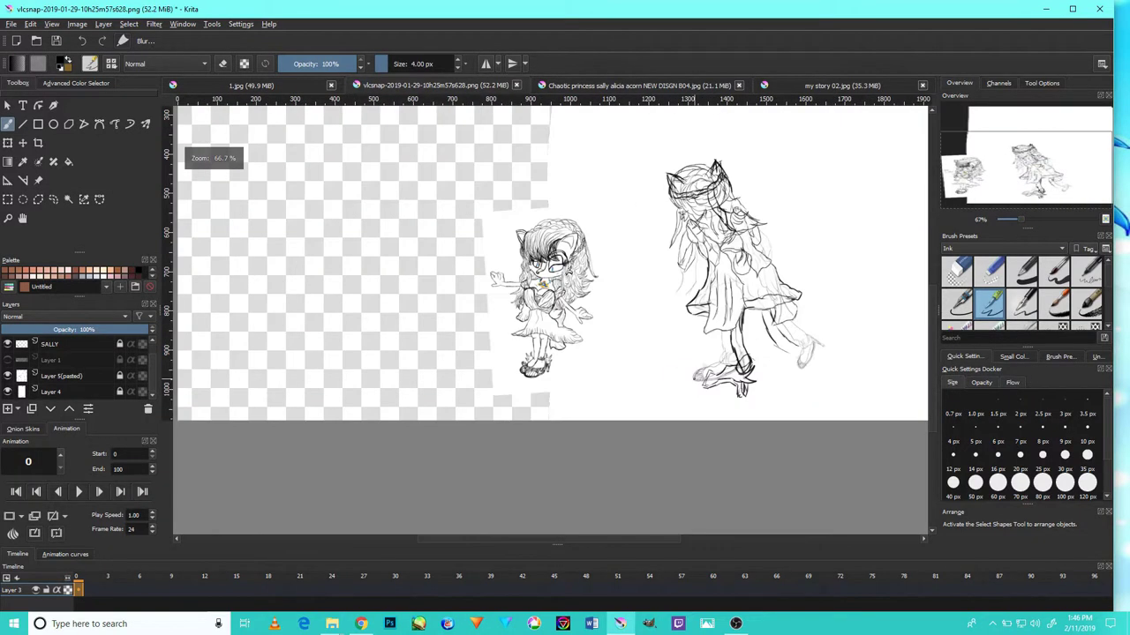
pyautogui.scroll(2, 693, 389)
pyautogui.scroll(3, 697, 363)
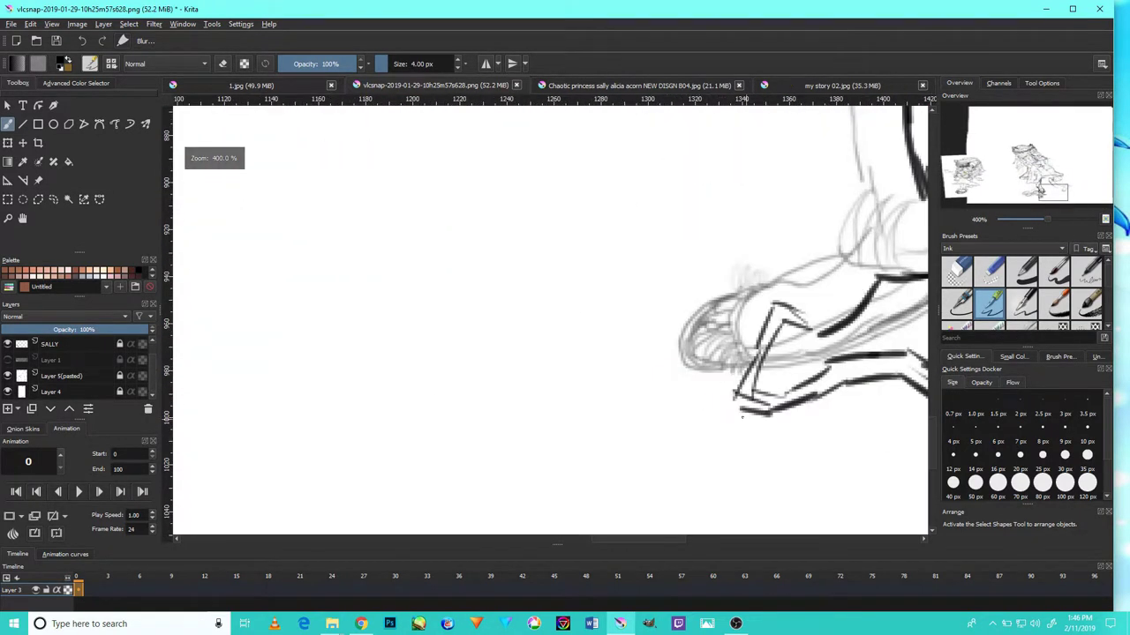
pyautogui.moveTo(715, 404)
pyautogui.mouseDown()
pyautogui.moveTo(708, 353)
pyautogui.moveTo(739, 311)
pyautogui.moveTo(799, 335)
pyautogui.mouseUp()
pyautogui.scroll(1, 800, 335)
pyautogui.scroll(-5, 808, 332)
pyautogui.scroll(3, 814, 331)
pyautogui.scroll(1, 814, 331)
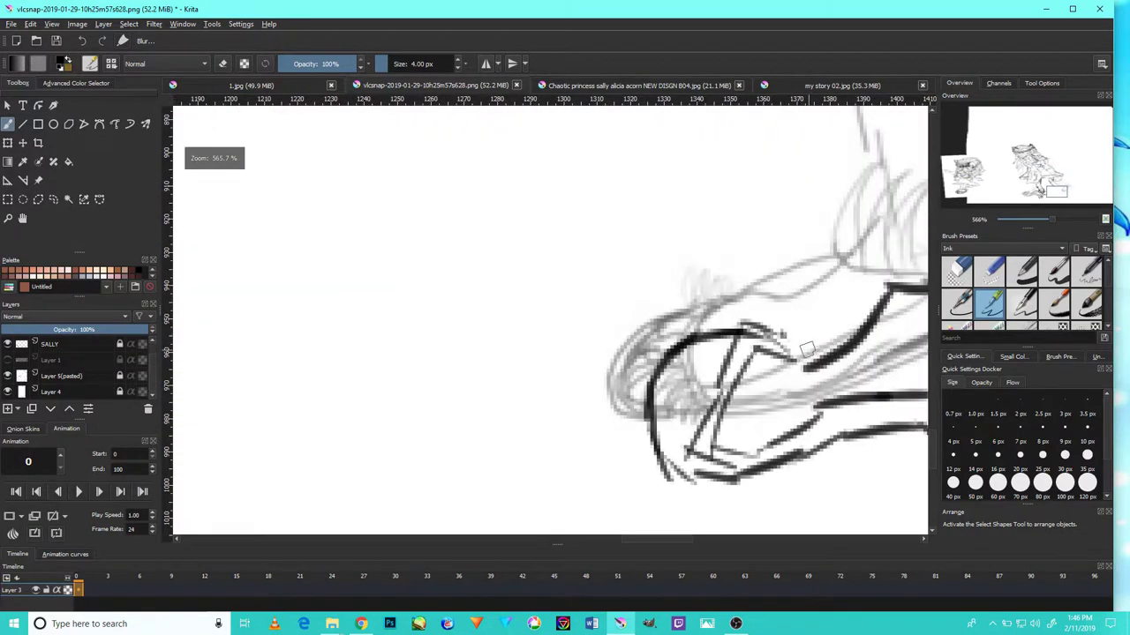
pyautogui.scroll(-3, 797, 354)
pyautogui.scroll(4, 768, 377)
pyautogui.moveTo(747, 418)
pyautogui.mouseDown()
pyautogui.moveTo(686, 411)
pyautogui.moveTo(701, 358)
pyautogui.moveTo(784, 324)
pyautogui.mouseUp()
pyautogui.scroll(-5, 797, 336)
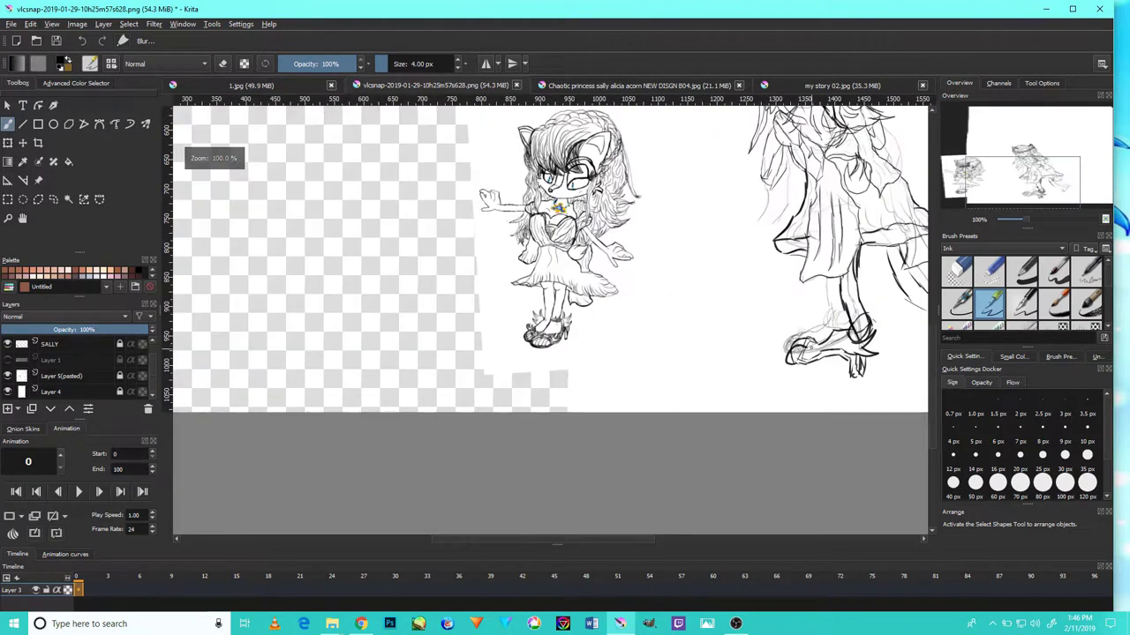
# - Check the whole figure against the chibi reference, and examine the raised rear leg below the skirt hem
pyautogui.moveTo(825, 274)
pyautogui.mouseDown()
pyautogui.moveTo(817, 265)
pyautogui.moveTo(720, 386)
pyautogui.mouseUp()
pyautogui.moveTo(773, 421); pyautogui.dragTo(728, 387)
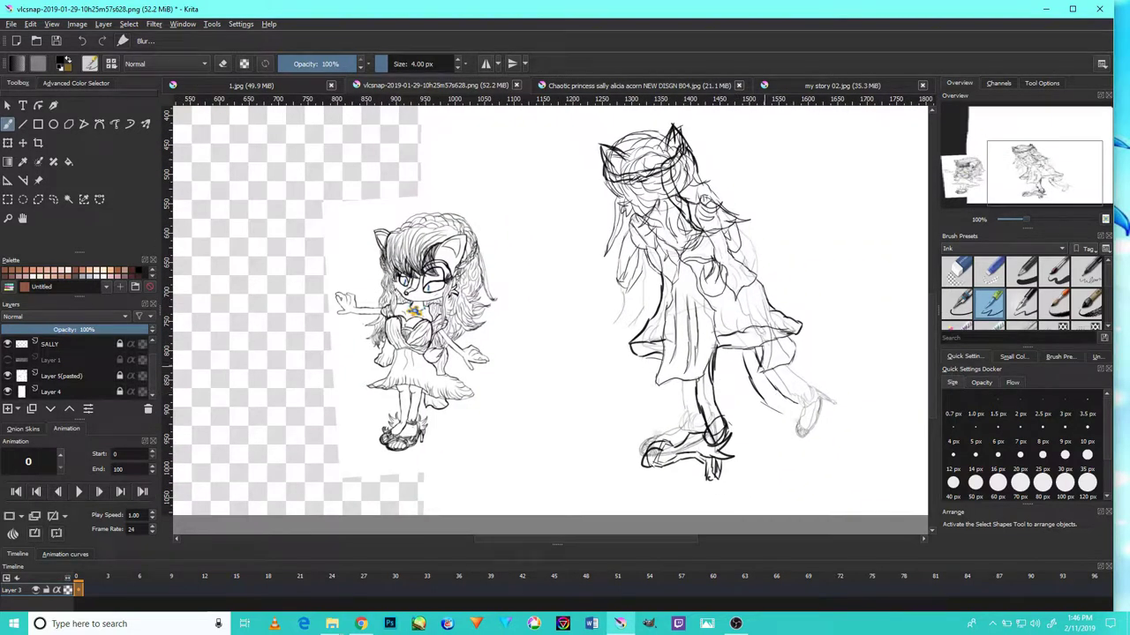
pyautogui.scroll(6, 759, 382)
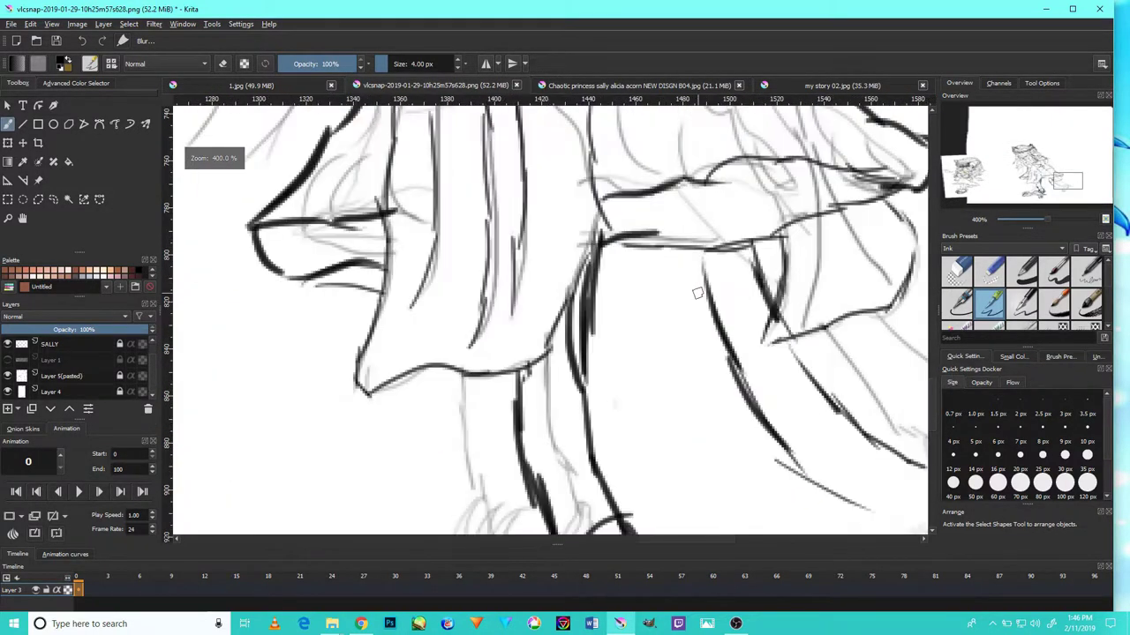
pyautogui.scroll(-2, 706, 309)
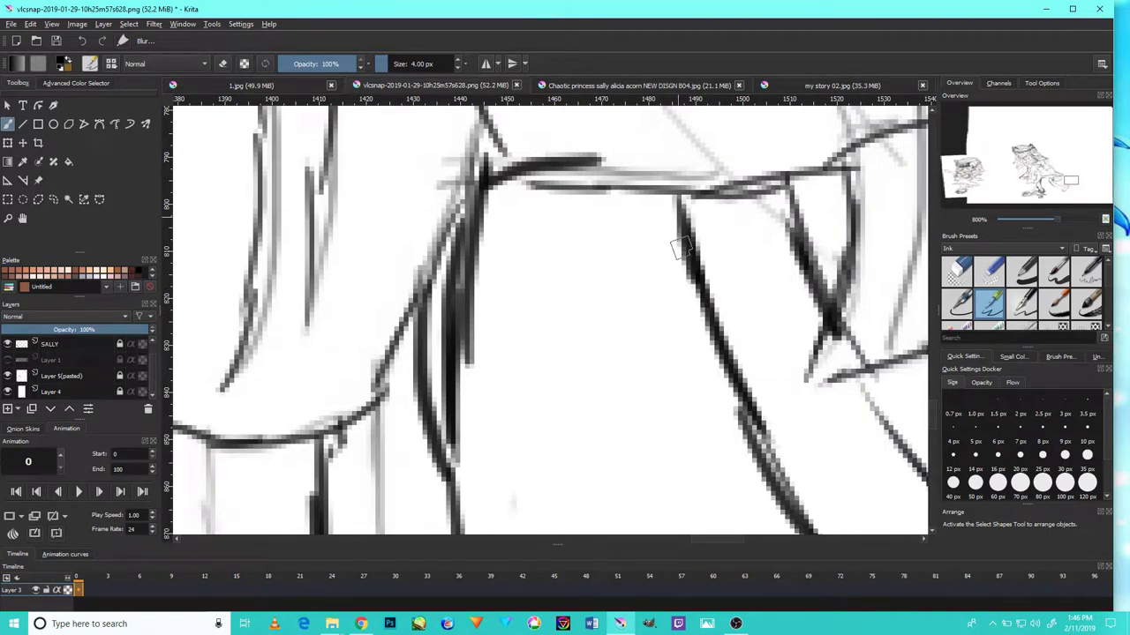
pyautogui.scroll(-2, 773, 424)
pyautogui.scroll(-1, 773, 424)
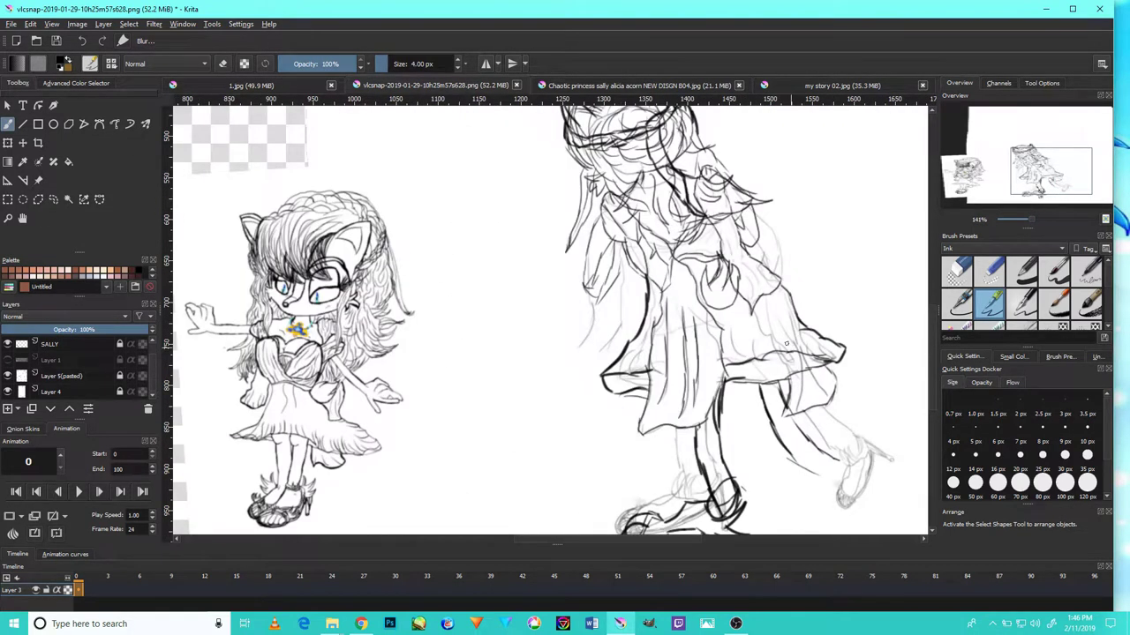
pyautogui.scroll(3, 799, 425)
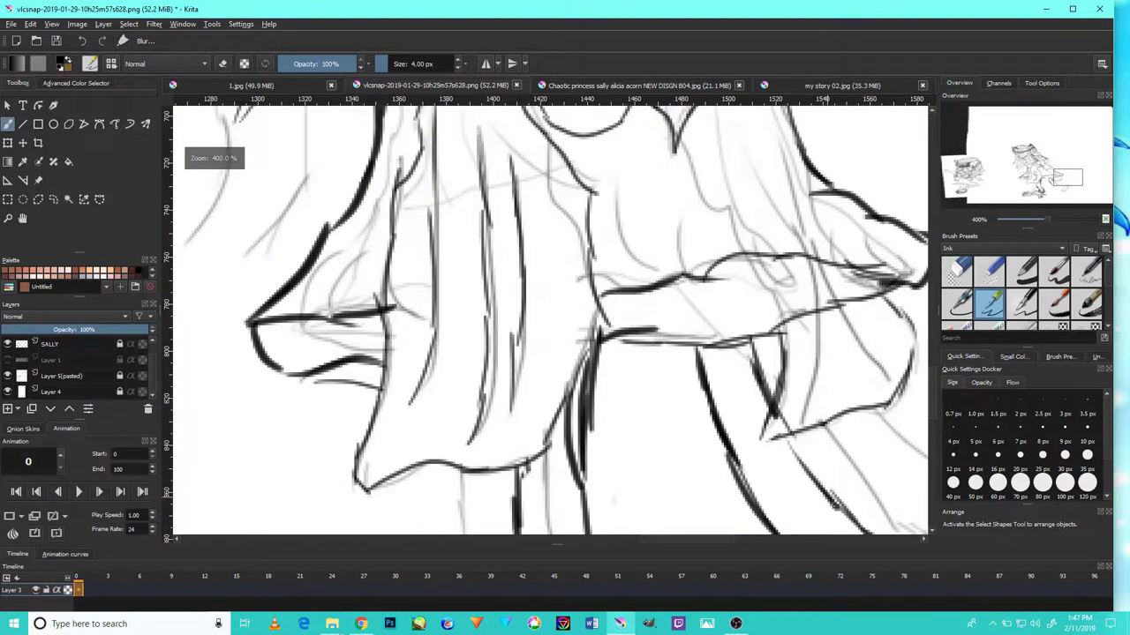
pyautogui.scroll(-4, 830, 494)
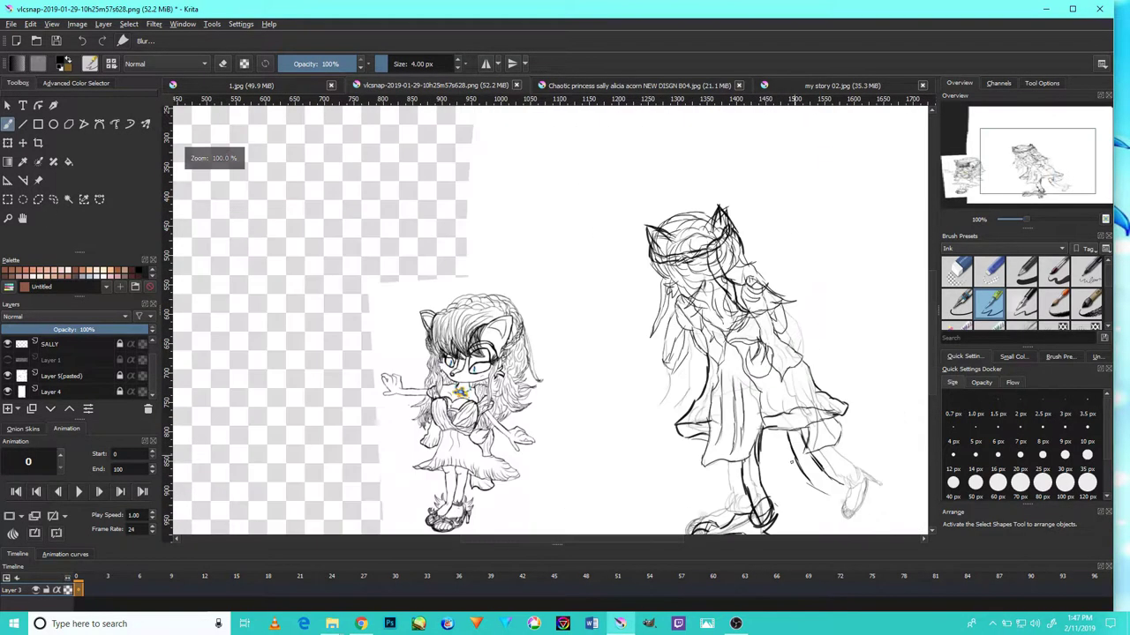
pyautogui.scroll(2, 831, 477)
pyautogui.moveTo(807, 523); pyautogui.dragTo(778, 494)
pyautogui.click(812, 539)
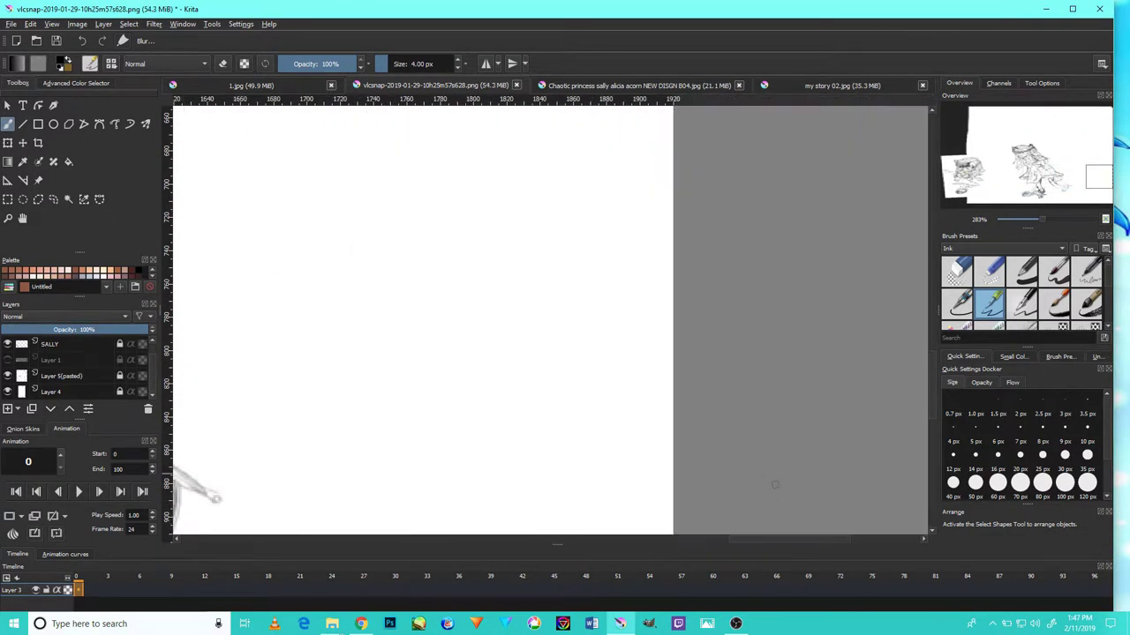
# - Thicken both edges of the raised rear leg and extend the lower calf line toward the ankle with overlapping strokes
pyautogui.moveTo(485, 330); pyautogui.dragTo(801, 237)
pyautogui.moveTo(413, 356); pyautogui.dragTo(492, 339)
pyautogui.moveTo(408, 367); pyautogui.dragTo(454, 429)
pyautogui.moveTo(427, 339); pyautogui.dragTo(483, 378)
pyautogui.moveTo(377, 367)
pyautogui.mouseDown()
pyautogui.moveTo(458, 416)
pyautogui.moveTo(606, 375)
pyautogui.moveTo(633, 287)
pyautogui.mouseUp()
pyautogui.moveTo(447, 284)
pyautogui.mouseDown()
pyautogui.moveTo(414, 339)
pyautogui.moveTo(440, 253)
pyautogui.mouseUp()
pyautogui.scroll(-5, 442, 259)
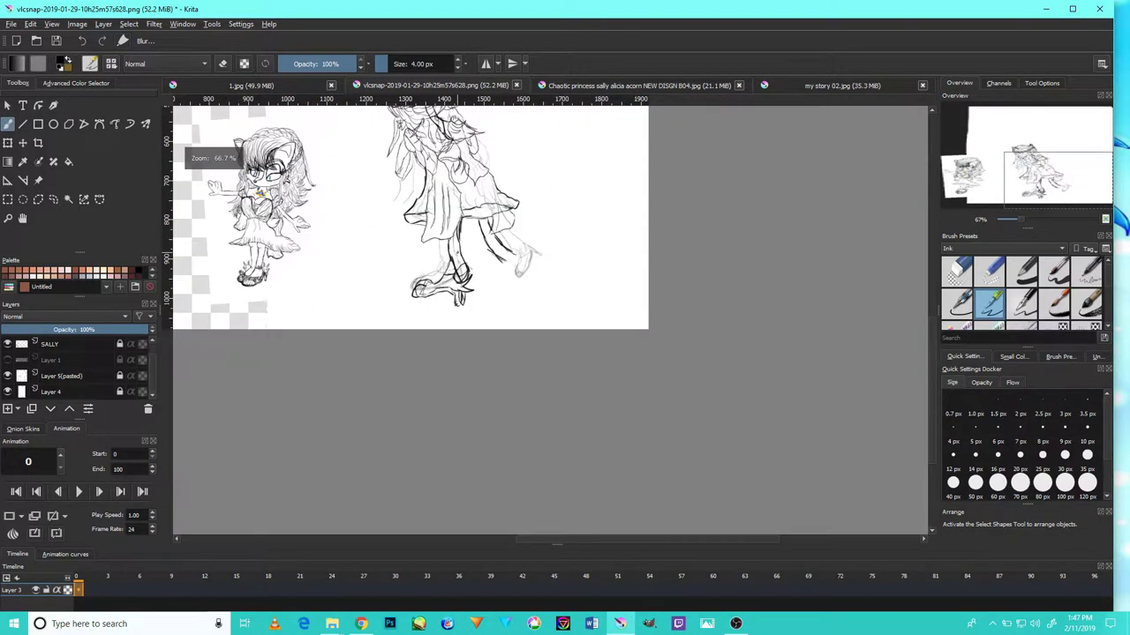
pyautogui.moveTo(479, 194); pyautogui.dragTo(519, 352)
pyautogui.moveTo(505, 311); pyautogui.dragTo(550, 275)
pyautogui.scroll(3, 530, 363)
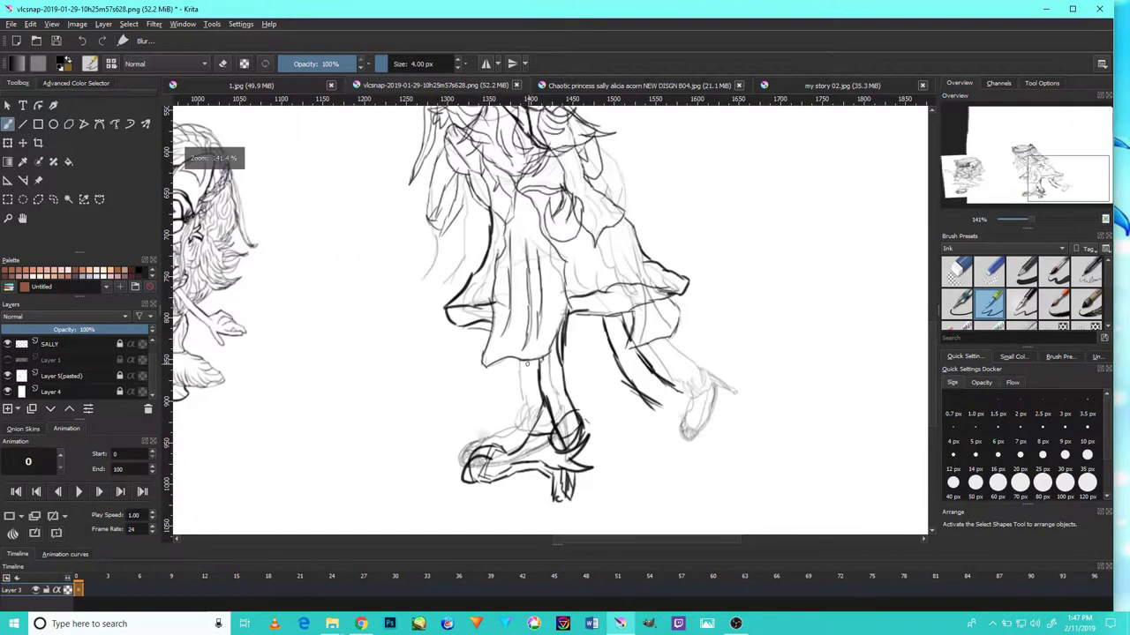
pyautogui.scroll(-2, 527, 363)
pyautogui.scroll(4, 653, 351)
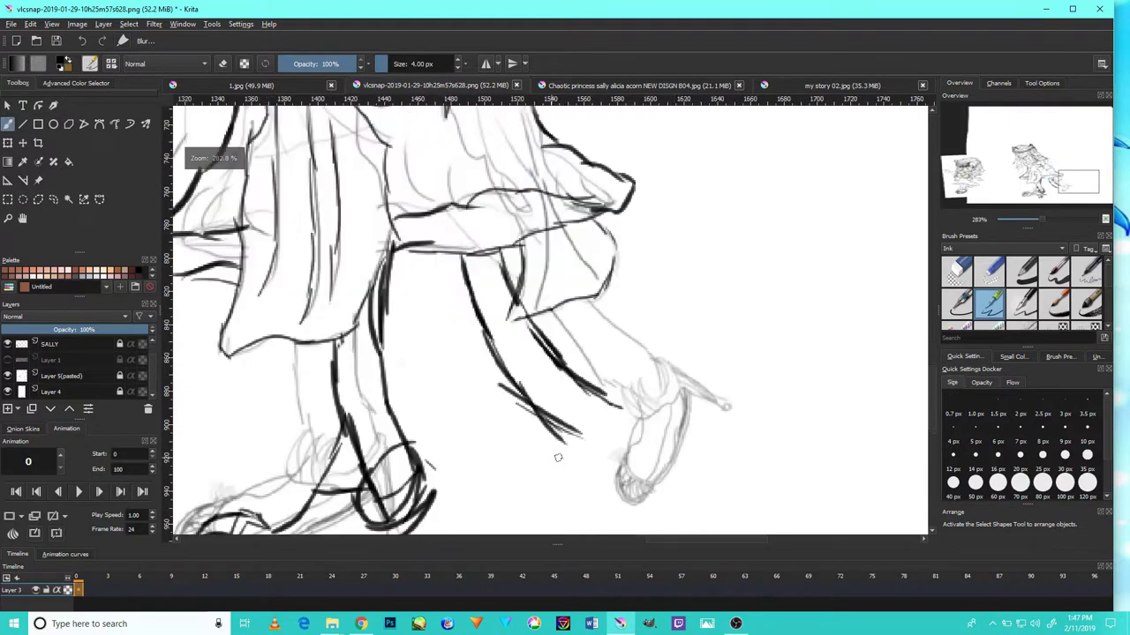
# - Add short overlapping strokes at the lower front end of the raised rear leg, undoing the stray curve drawn past its edge
pyautogui.moveTo(537, 411)
pyautogui.mouseDown()
pyautogui.moveTo(553, 439)
pyautogui.moveTo(572, 436)
pyautogui.moveTo(548, 436)
pyautogui.mouseUp()
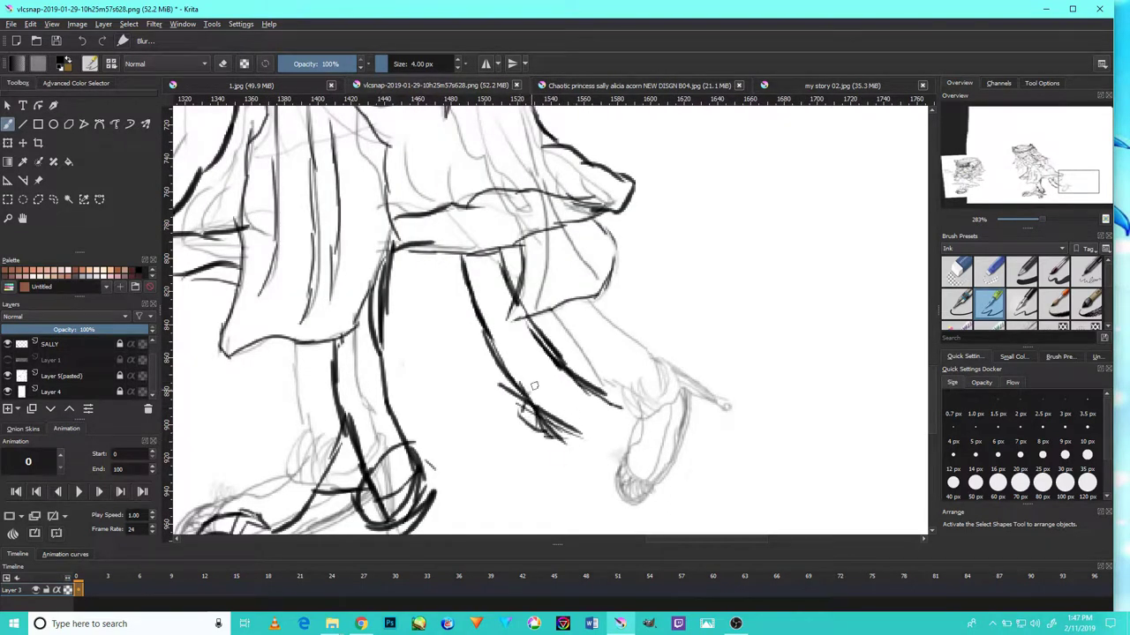
pyautogui.scroll(-5, 570, 373)
pyautogui.scroll(5, 606, 395)
pyautogui.scroll(1, 606, 395)
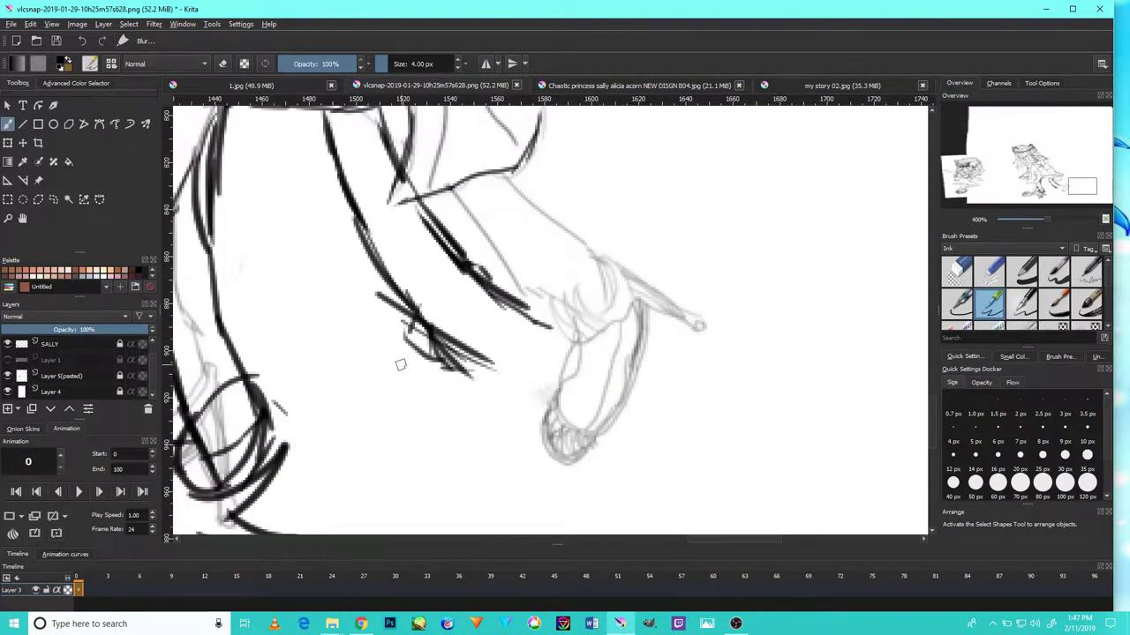
pyautogui.moveTo(424, 339); pyautogui.dragTo(362, 315)
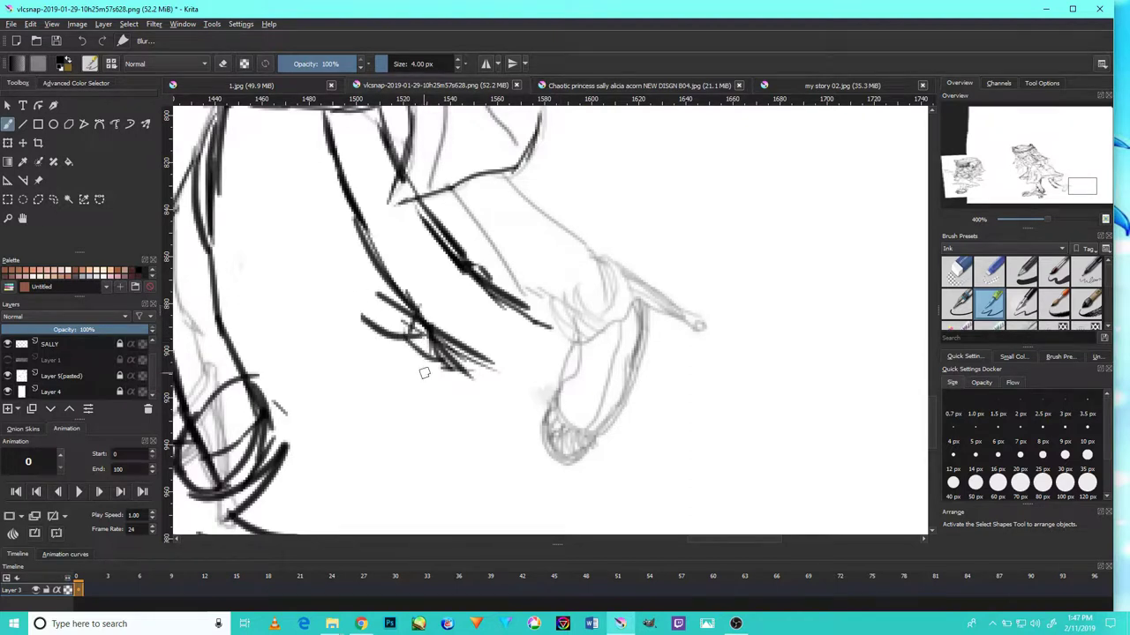
pyautogui.hotkey('ctrl', 'z')
# - Draw a row of pointed spikes along the back of the rear ankle, following the ankle trim on the chibi reference
pyautogui.moveTo(210, 388)
pyautogui.mouseDown()
pyautogui.moveTo(342, 329)
pyautogui.moveTo(730, 199)
pyautogui.mouseUp()
pyautogui.scroll(-4, 685, 243)
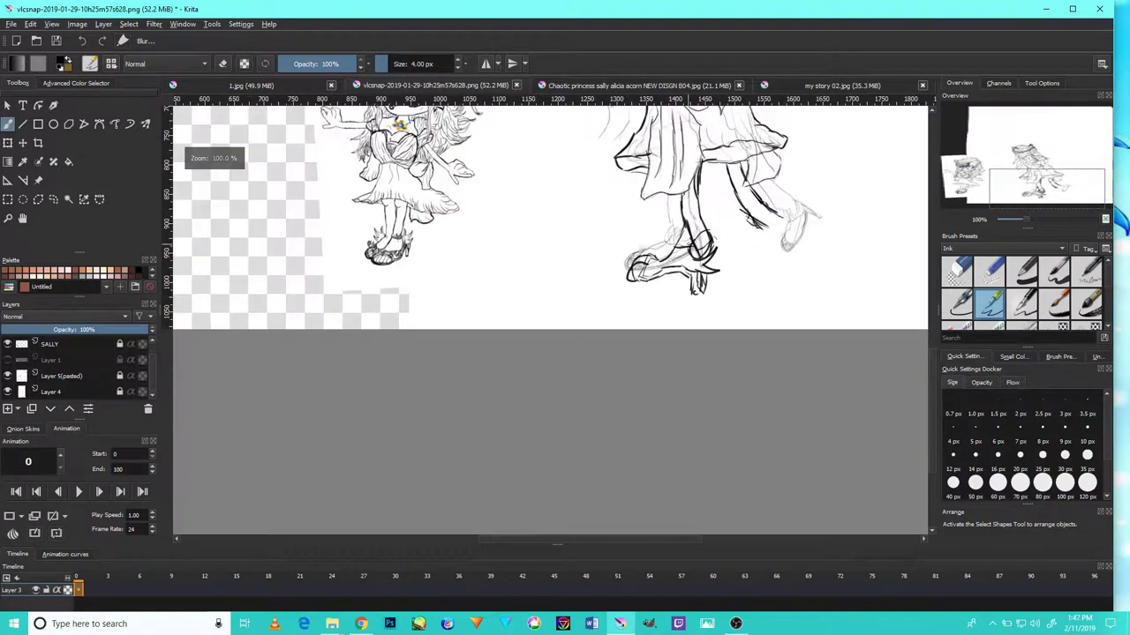
pyautogui.scroll(3, 755, 199)
pyautogui.scroll(-3, 754, 223)
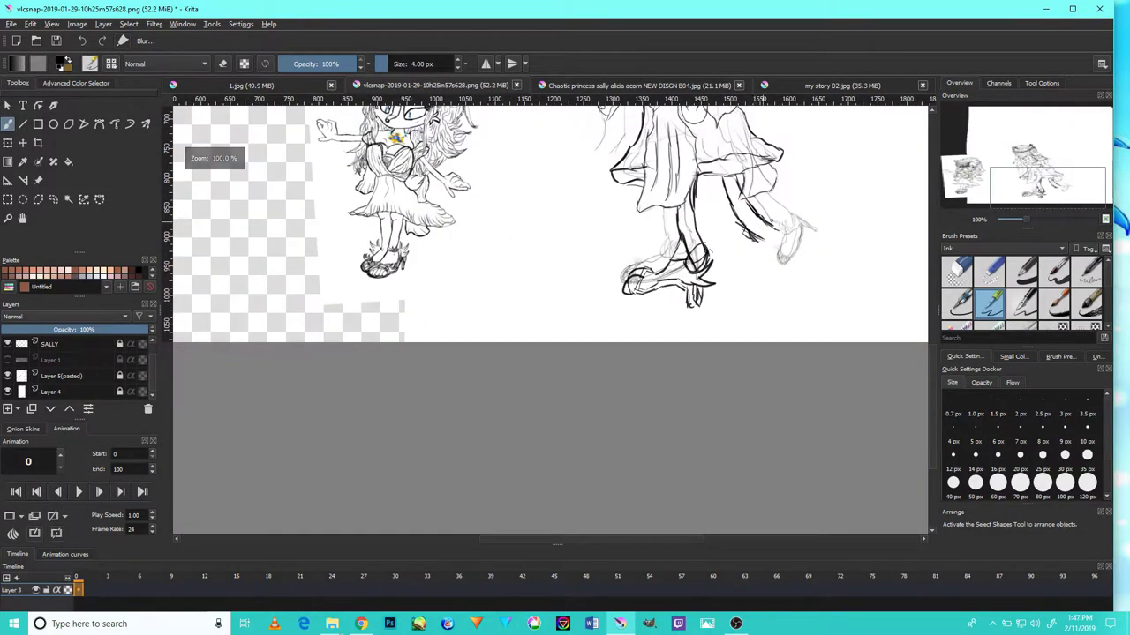
pyautogui.scroll(3, 754, 223)
pyautogui.moveTo(761, 235); pyautogui.dragTo(760, 184)
pyautogui.moveTo(757, 235); pyautogui.dragTo(801, 205)
pyautogui.moveTo(783, 252); pyautogui.dragTo(802, 203)
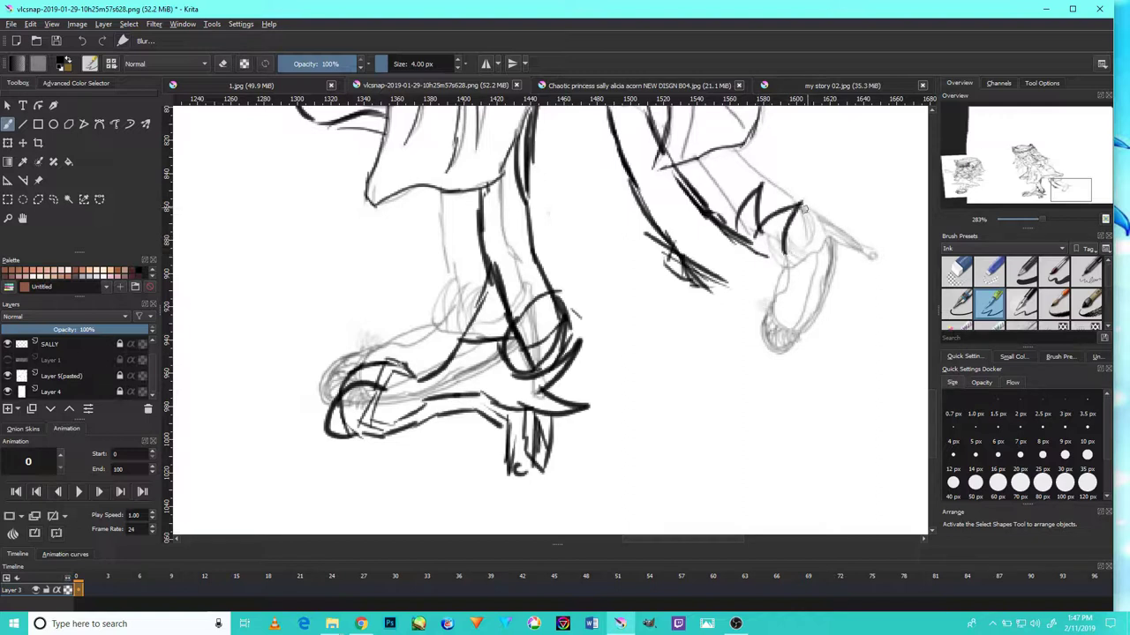
pyautogui.moveTo(768, 242); pyautogui.dragTo(806, 227)
pyautogui.moveTo(794, 268); pyautogui.dragTo(824, 219)
# - Outline the rear foot with a curved sole, a rounded toe and an upper edge running up to the ankle
pyautogui.scroll(2, 798, 252)
pyautogui.scroll(-3, 796, 250)
pyautogui.moveTo(722, 272); pyautogui.dragTo(735, 308)
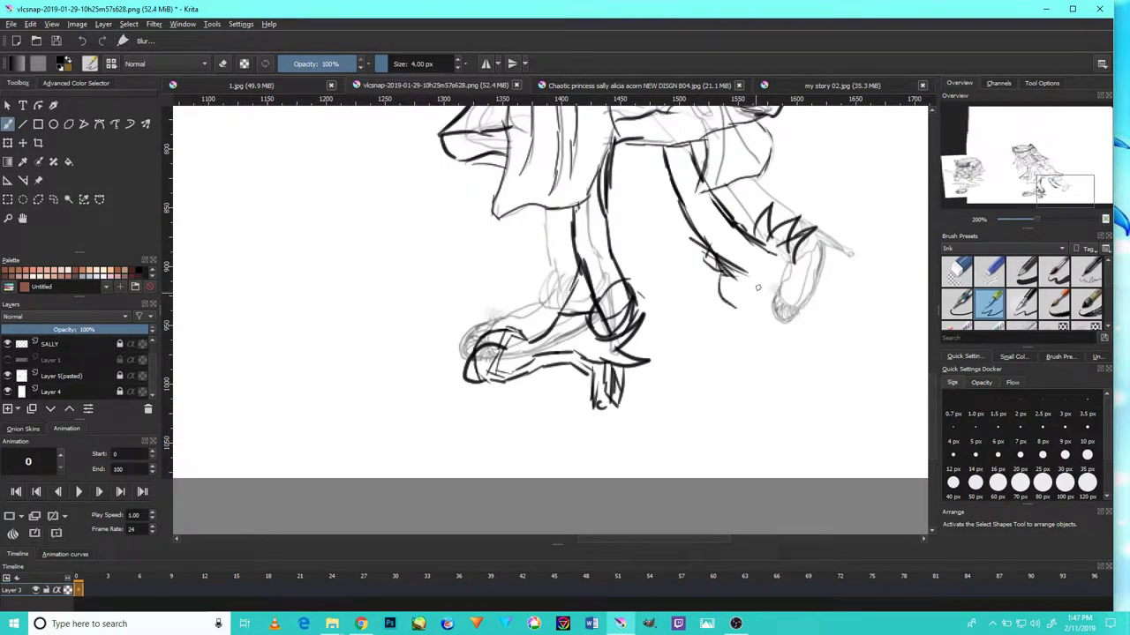
pyautogui.hotkey('ctrl', 'z')
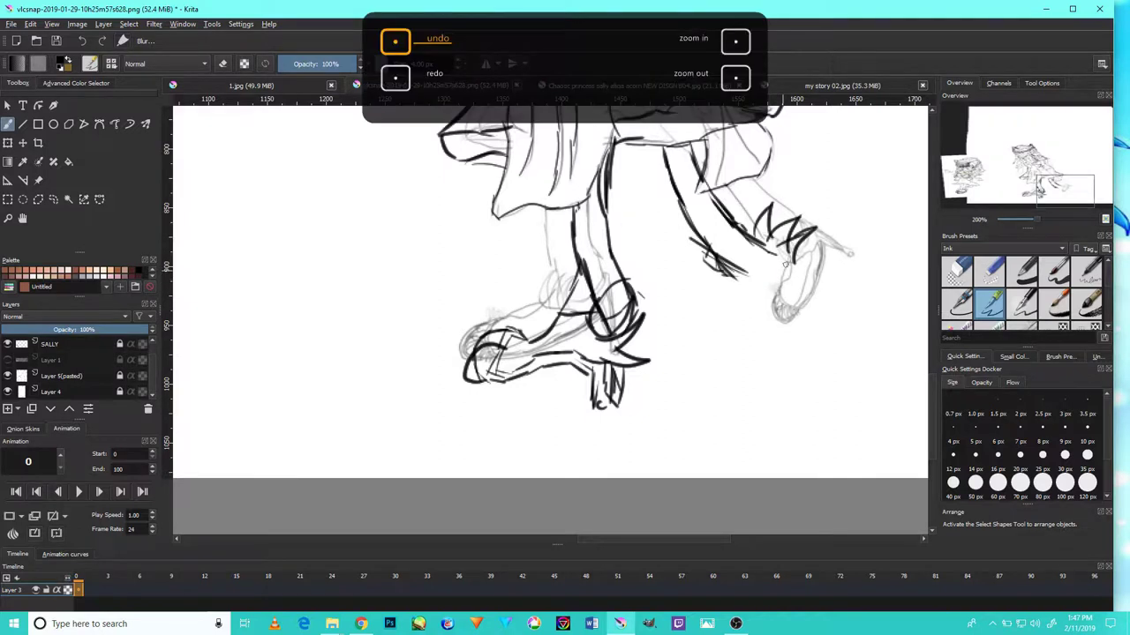
pyautogui.moveTo(784, 281); pyautogui.dragTo(725, 323)
pyautogui.moveTo(722, 276)
pyautogui.mouseDown()
pyautogui.moveTo(676, 322)
pyautogui.moveTo(691, 342)
pyautogui.moveTo(711, 336)
pyautogui.moveTo(689, 343)
pyautogui.moveTo(711, 302)
pyautogui.mouseUp()
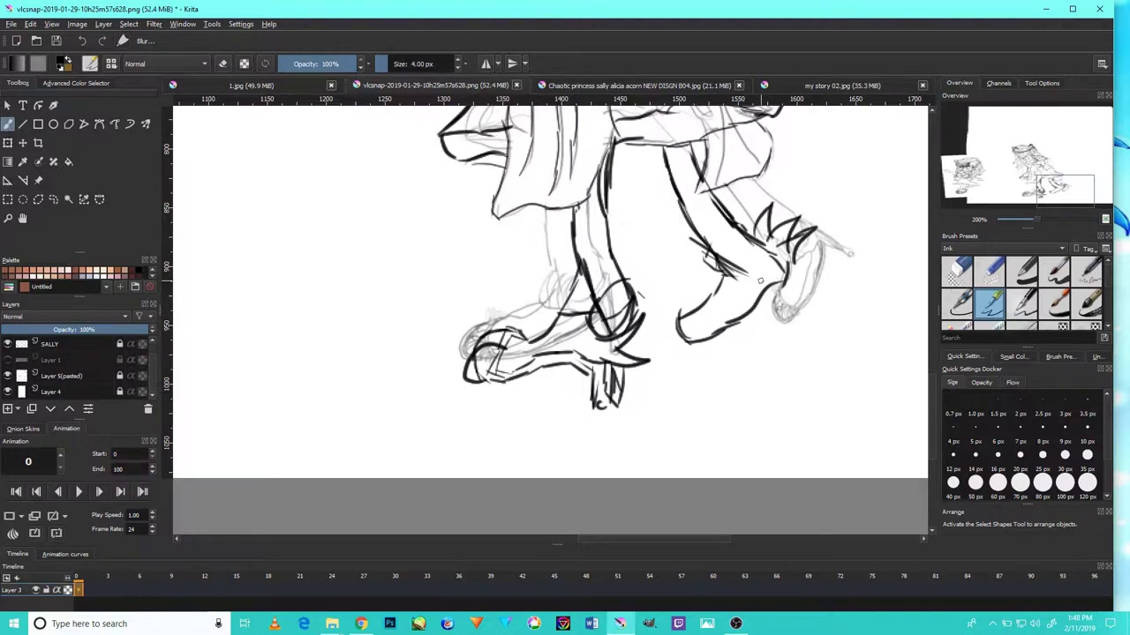
# - Sketch the rear shoe's narrow heel slanting out behind the ankle, below the spikes
pyautogui.scroll(2, 761, 284)
pyautogui.scroll(-5, 767, 283)
pyautogui.scroll(4, 773, 281)
pyautogui.scroll(2, 780, 292)
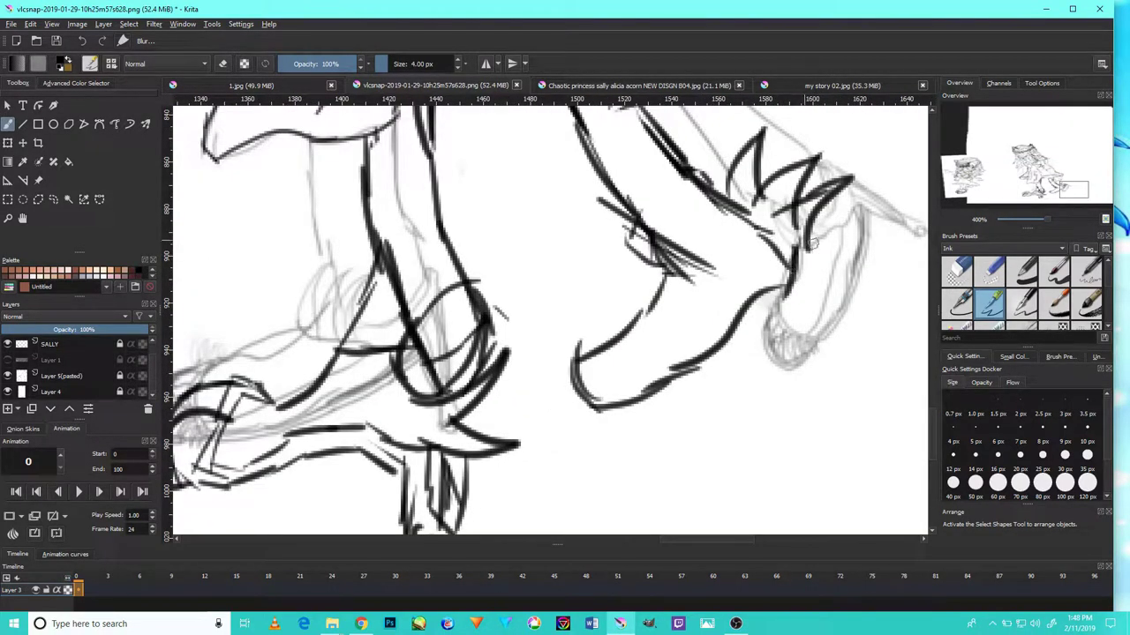
pyautogui.moveTo(817, 272)
pyautogui.mouseDown()
pyautogui.moveTo(754, 297)
pyautogui.moveTo(805, 332)
pyautogui.mouseUp()
pyautogui.moveTo(726, 307)
pyautogui.mouseDown()
pyautogui.moveTo(805, 370)
pyautogui.moveTo(789, 332)
pyautogui.moveTo(781, 348)
pyautogui.mouseUp()
pyautogui.moveTo(751, 266)
pyautogui.mouseDown()
pyautogui.moveTo(806, 326)
pyautogui.moveTo(740, 300)
pyautogui.moveTo(752, 289)
pyautogui.mouseUp()
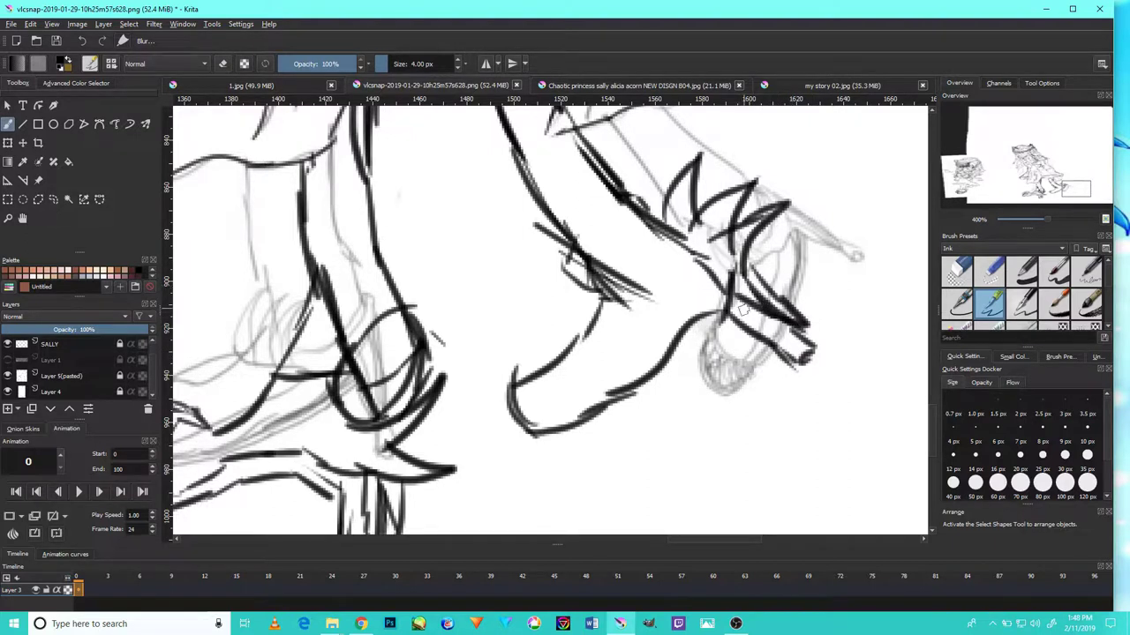
# - Draw a curved strap across the rear foot's toes, using the chibi's shoes as reference
pyautogui.moveTo(616, 376); pyautogui.dragTo(692, 335)
pyautogui.moveTo(612, 385)
pyautogui.mouseDown()
pyautogui.moveTo(724, 321)
pyautogui.moveTo(824, 282)
pyautogui.moveTo(643, 366)
pyautogui.mouseUp()
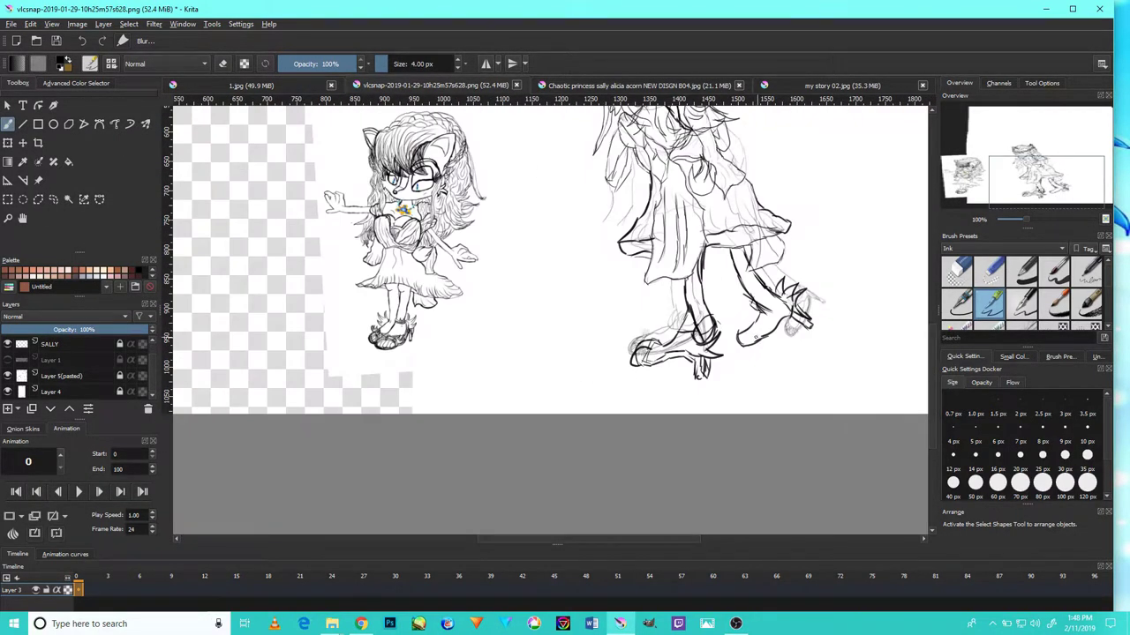
pyautogui.scroll(4, 759, 336)
pyautogui.scroll(2, 752, 348)
pyautogui.moveTo(732, 375)
pyautogui.mouseDown()
pyautogui.moveTo(739, 281)
pyautogui.moveTo(756, 350)
pyautogui.mouseUp()
pyautogui.scroll(-4, 760, 360)
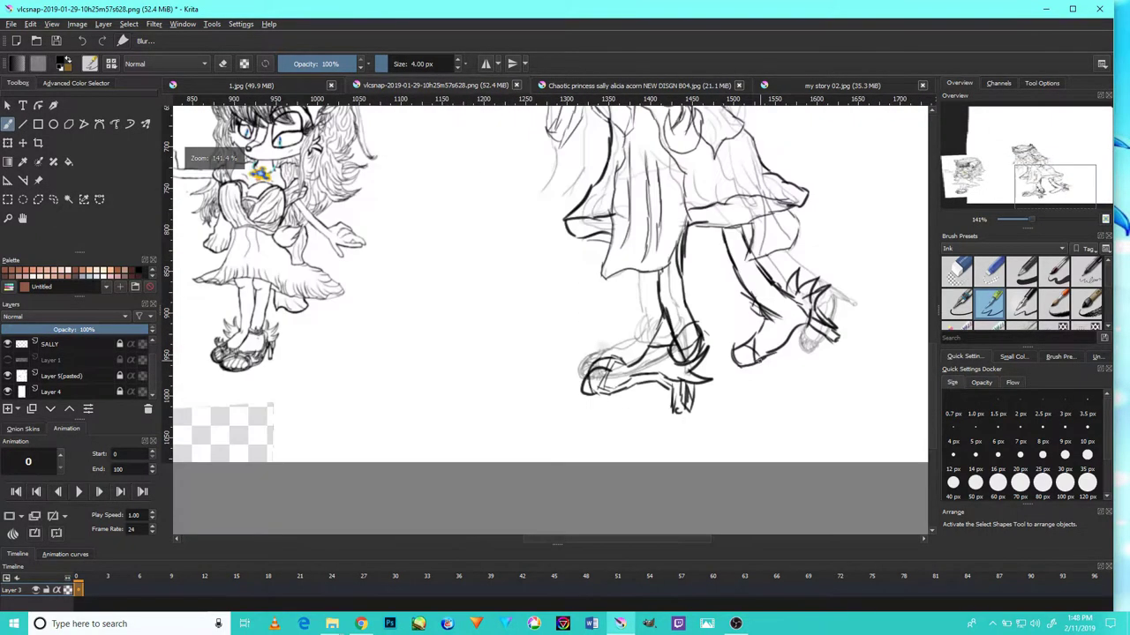
pyautogui.scroll(4, 762, 361)
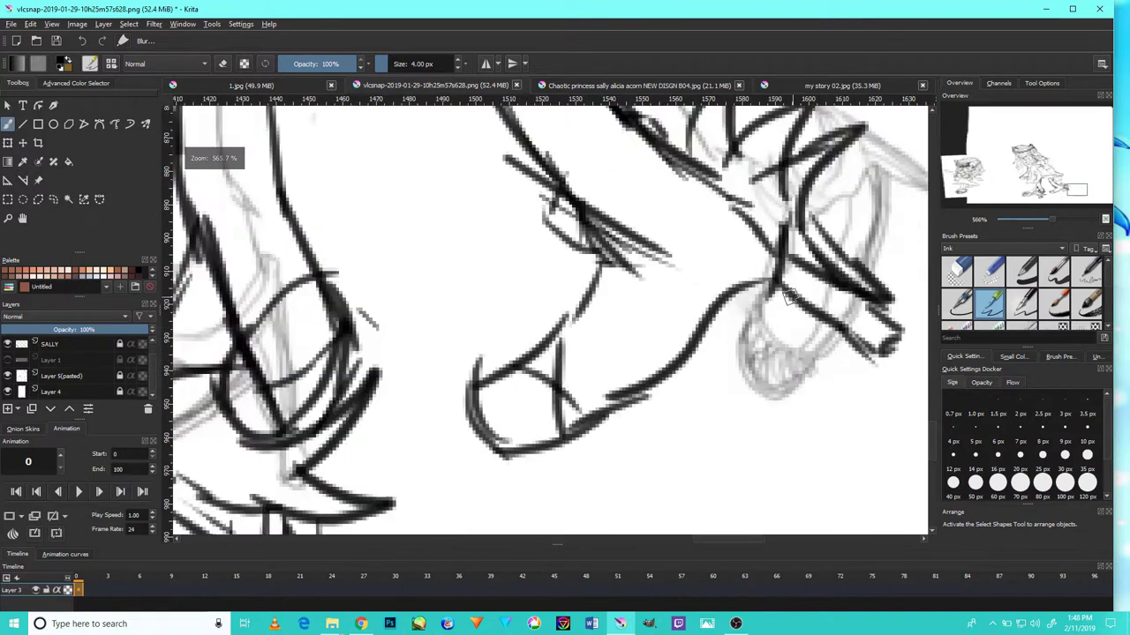
# - Draw a second outer contour along the rear foot's sole, around the toe and up to the ankle to form the shoe
pyautogui.moveTo(782, 299)
pyautogui.mouseDown()
pyautogui.moveTo(692, 353)
pyautogui.moveTo(582, 470)
pyautogui.moveTo(501, 473)
pyautogui.moveTo(451, 442)
pyautogui.moveTo(460, 404)
pyautogui.mouseUp()
pyautogui.moveTo(450, 461)
pyautogui.mouseDown()
pyautogui.moveTo(473, 361)
pyautogui.moveTo(453, 384)
pyautogui.moveTo(516, 362)
pyautogui.moveTo(589, 290)
pyautogui.moveTo(563, 305)
pyautogui.moveTo(593, 254)
pyautogui.mouseUp()
pyautogui.scroll(-5, 567, 275)
pyautogui.scroll(-2, 574, 212)
pyautogui.scroll(2, 578, 187)
pyautogui.scroll(-2, 579, 217)
pyautogui.press('+')
pyautogui.press('+')
pyautogui.press('+')
pyautogui.press('+')
pyautogui.press('+')
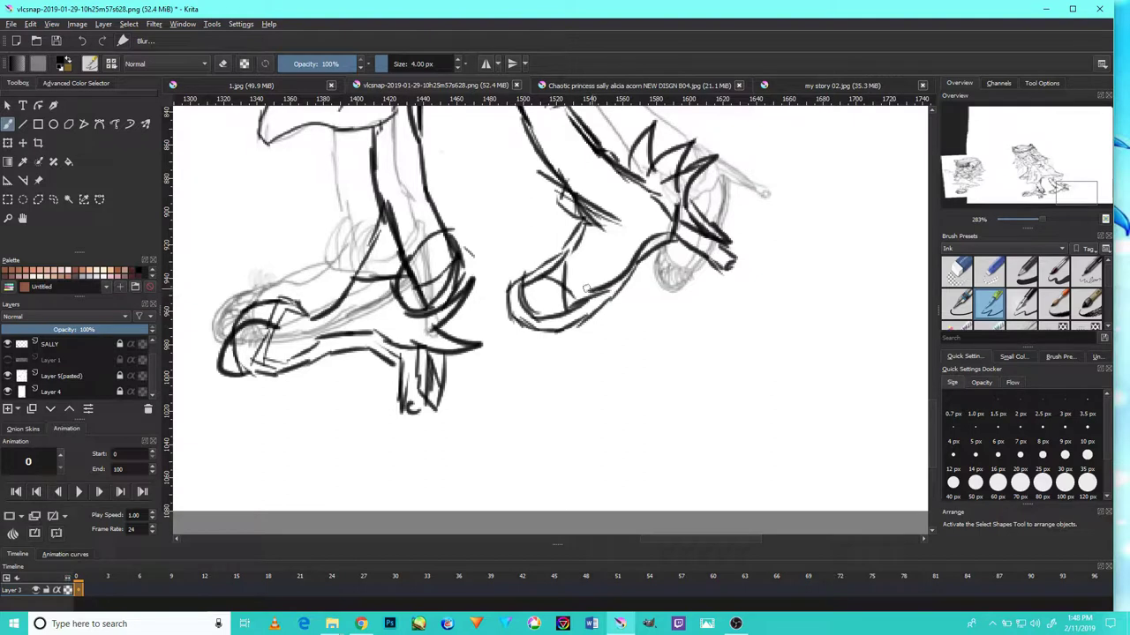
# - Examine the skirt, legs and whole standing figure, and compare them with the chibi reference
pyautogui.moveTo(570, 271)
pyautogui.mouseDown()
pyautogui.moveTo(535, 252)
pyautogui.moveTo(606, 305)
pyautogui.moveTo(596, 420)
pyautogui.moveTo(616, 457)
pyautogui.mouseUp()
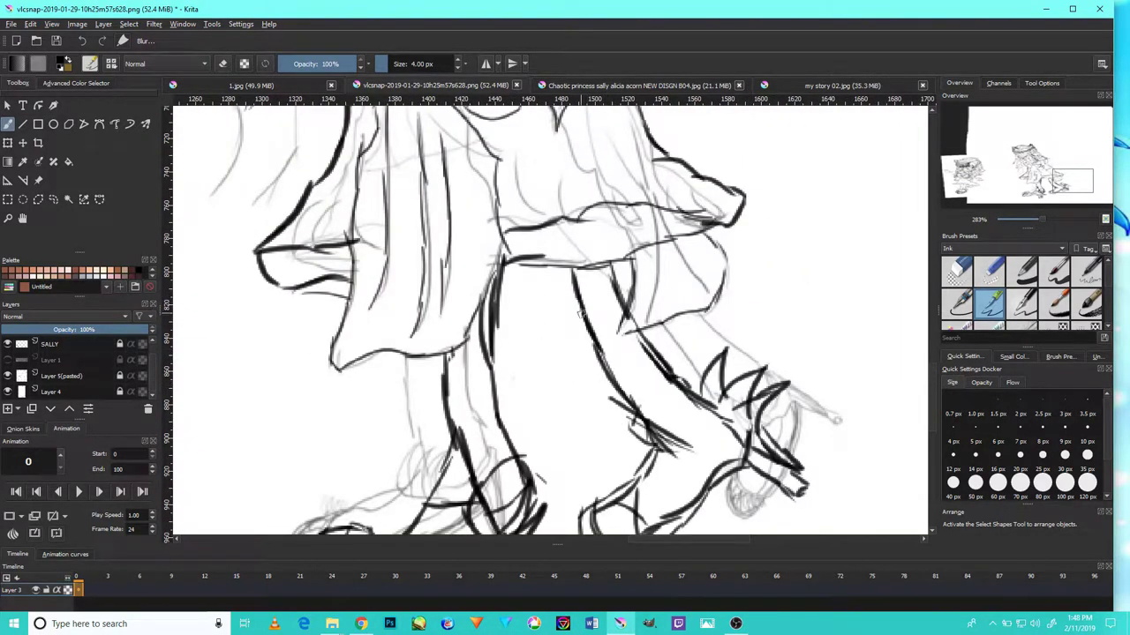
pyautogui.moveTo(632, 308)
pyautogui.mouseDown()
pyautogui.moveTo(591, 257)
pyautogui.moveTo(562, 253)
pyautogui.moveTo(606, 297)
pyautogui.mouseUp()
pyautogui.moveTo(615, 219); pyautogui.dragTo(725, 344)
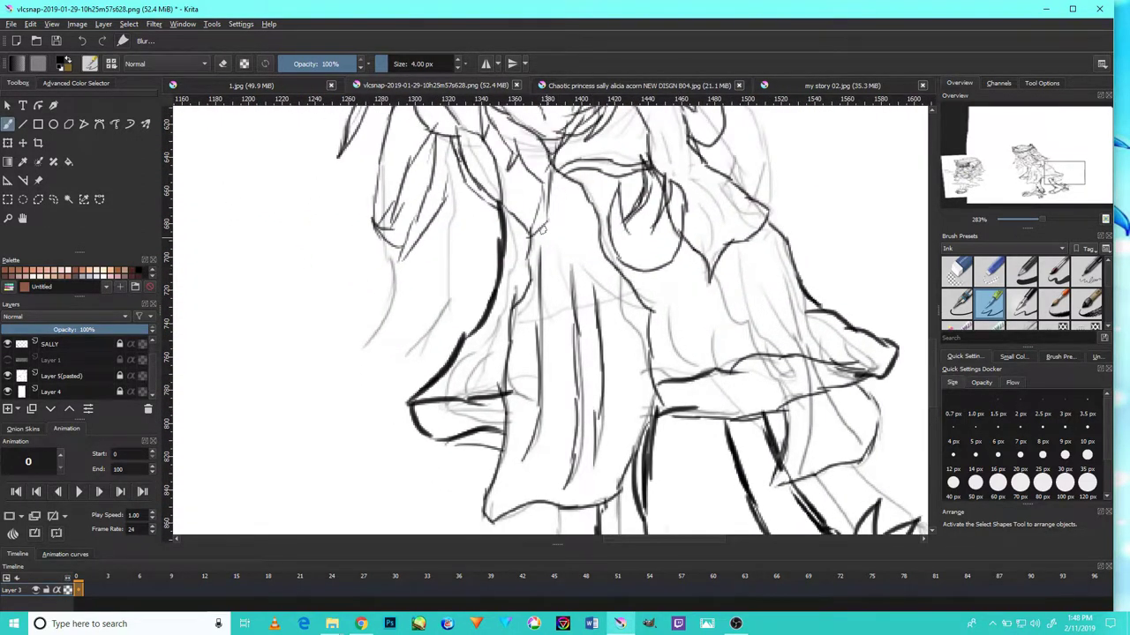
pyautogui.scroll(-5, 545, 230)
pyautogui.scroll(1, 545, 228)
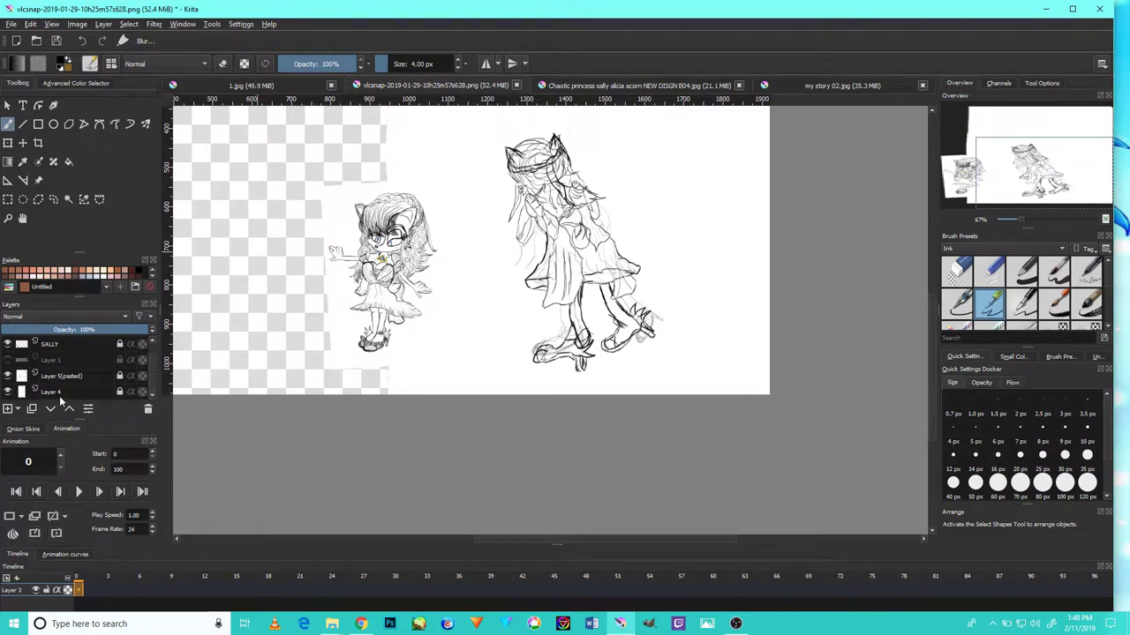
pyautogui.scroll(1, 54, 375)
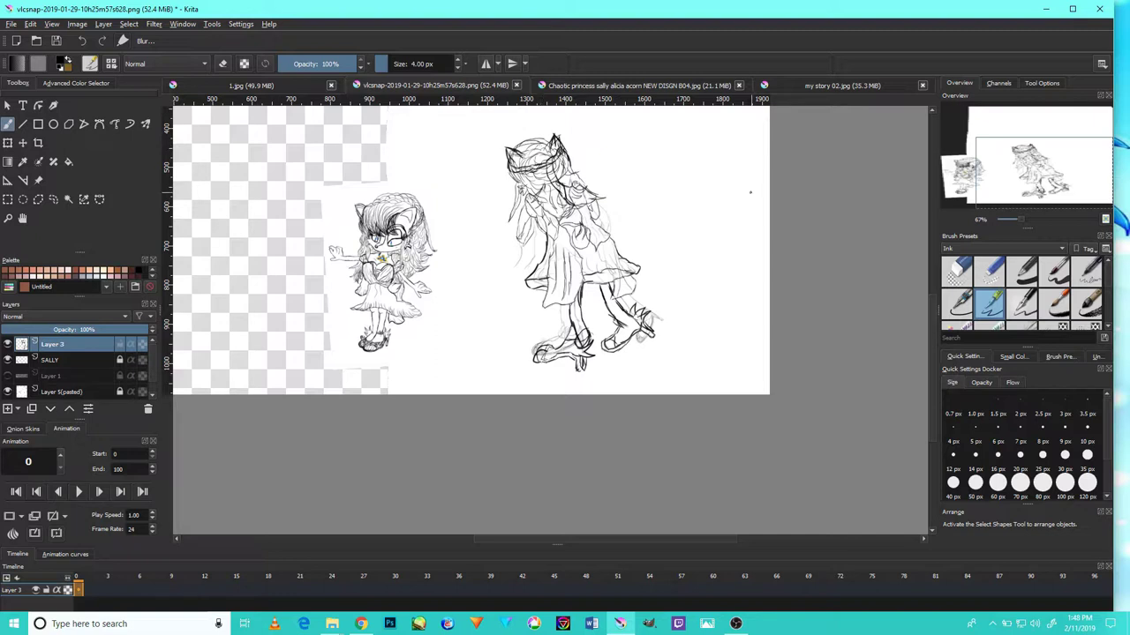
pyautogui.scroll(2, 646, 166)
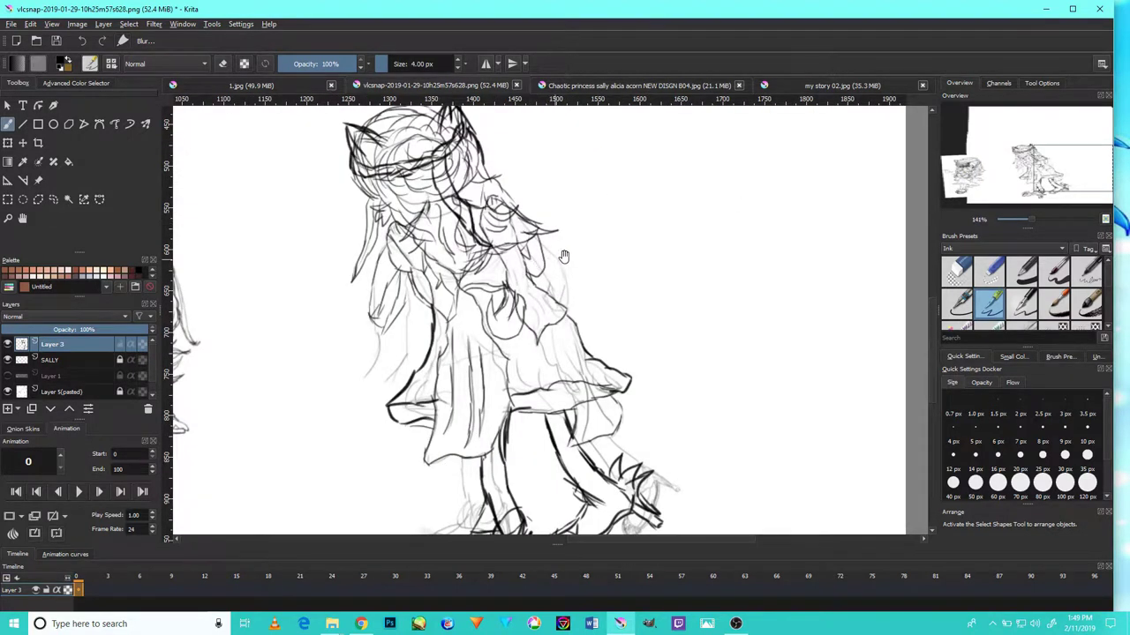
pyautogui.moveTo(558, 257); pyautogui.dragTo(712, 171)
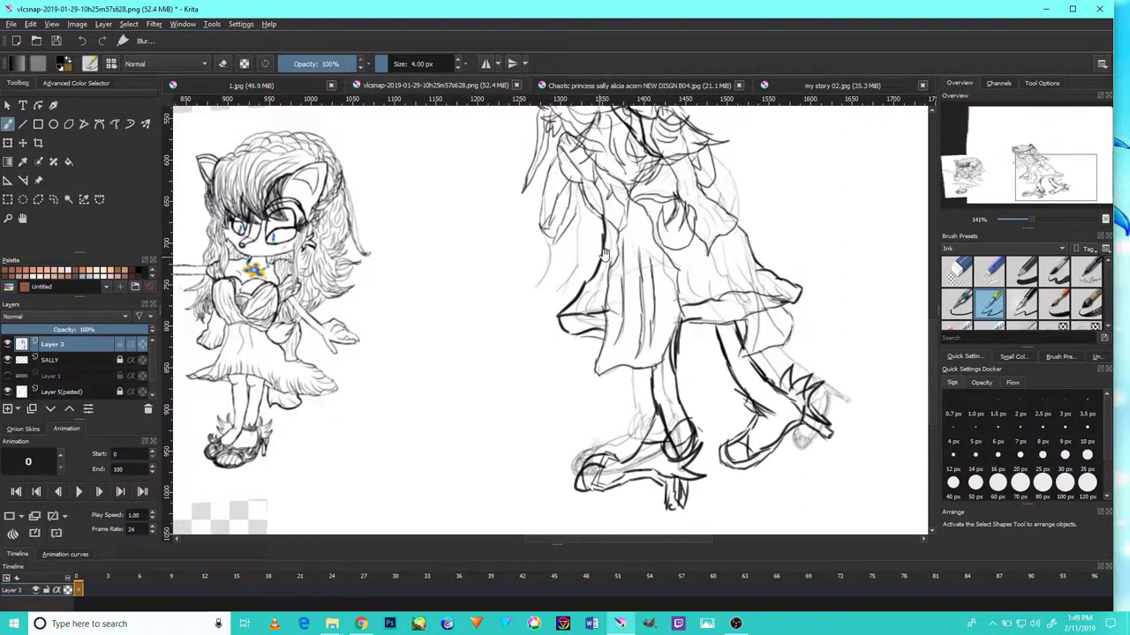
pyautogui.moveTo(603, 254); pyautogui.dragTo(594, 341)
pyautogui.moveTo(679, 265)
pyautogui.mouseDown()
pyautogui.moveTo(718, 319)
pyautogui.moveTo(743, 209)
pyautogui.mouseUp()
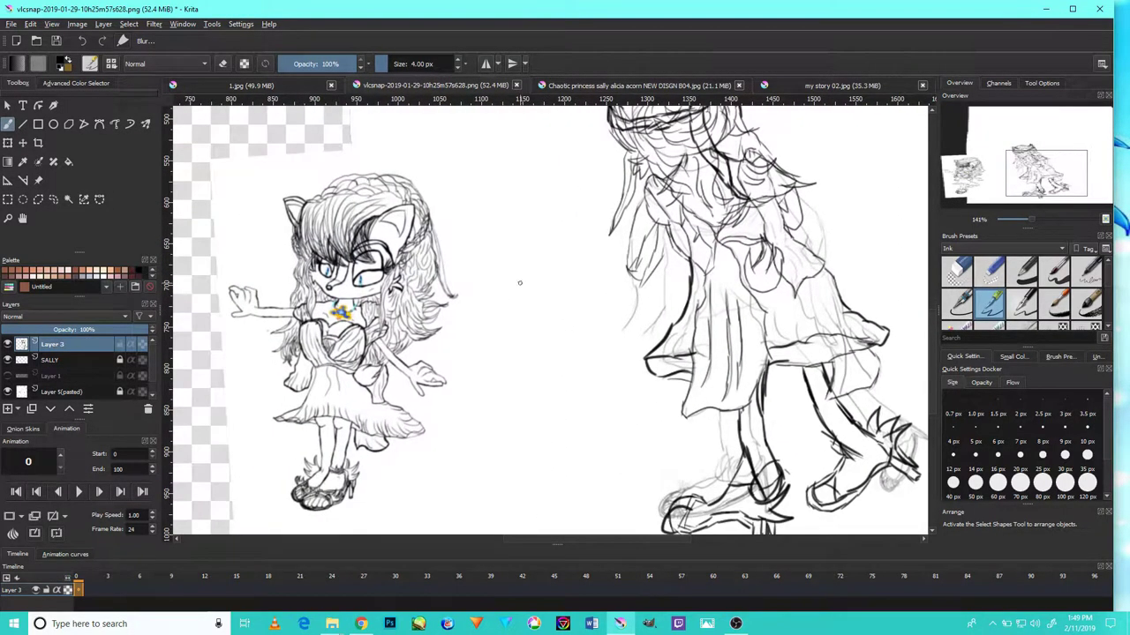
pyautogui.moveTo(481, 321); pyautogui.dragTo(532, 237)
pyautogui.moveTo(466, 373); pyautogui.dragTo(598, 448)
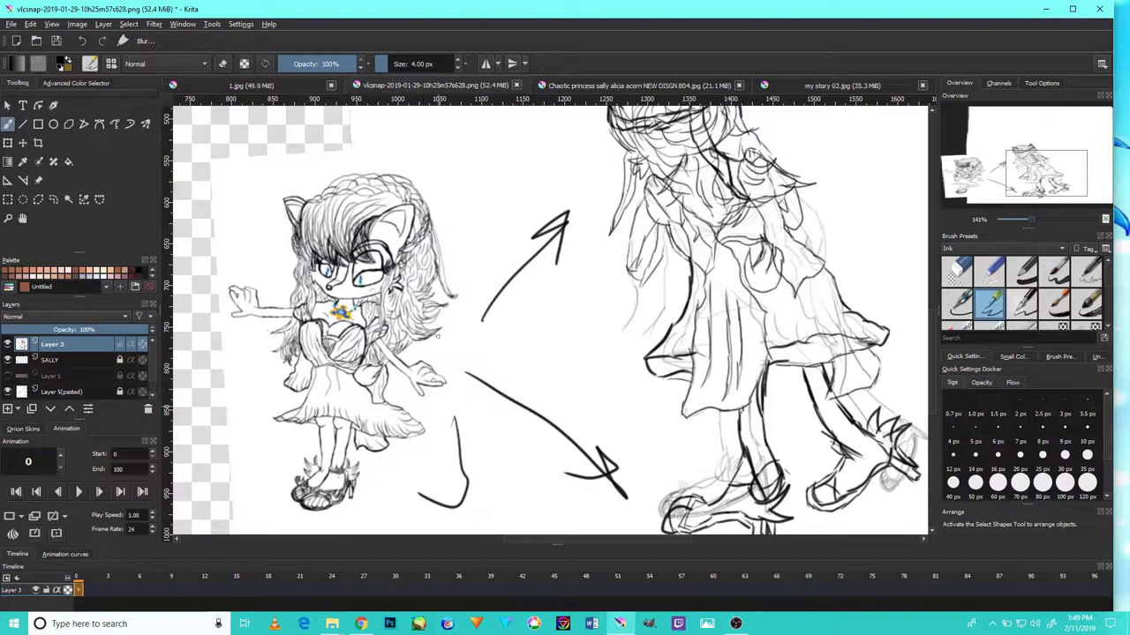
pyautogui.moveTo(473, 238)
pyautogui.mouseDown()
pyautogui.moveTo(486, 170)
pyautogui.moveTo(408, 133)
pyautogui.mouseUp()
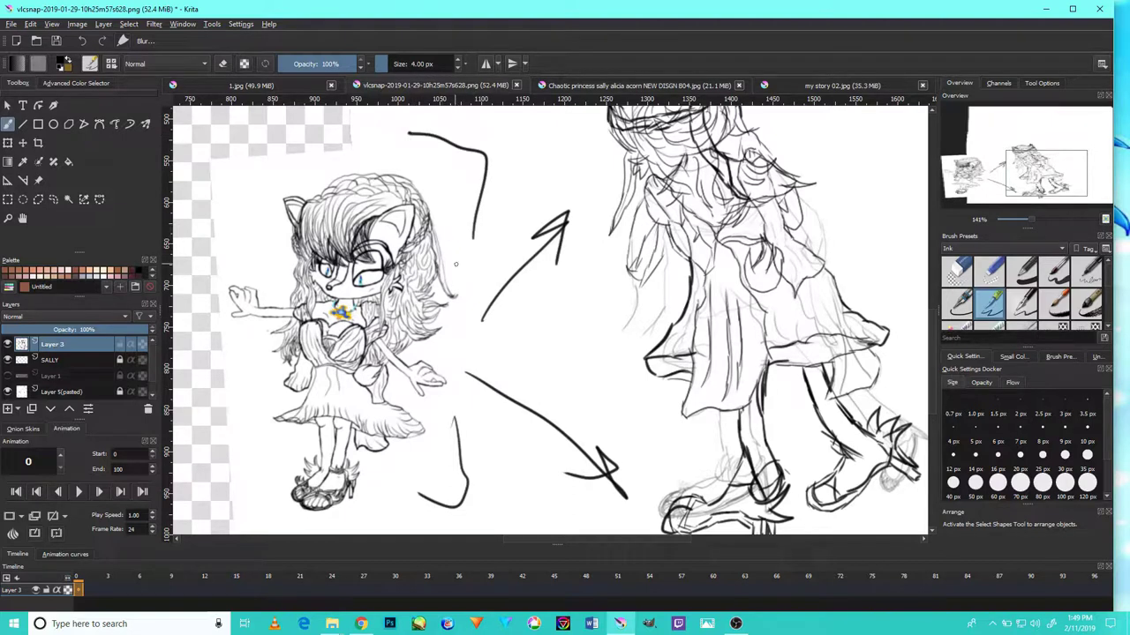
pyautogui.hotkey('ctrl', 'z')
pyautogui.hotkey('ctrl', 'z')
pyautogui.hotkey('ctrl', 'z')
pyautogui.hotkey('ctrl', 'z')
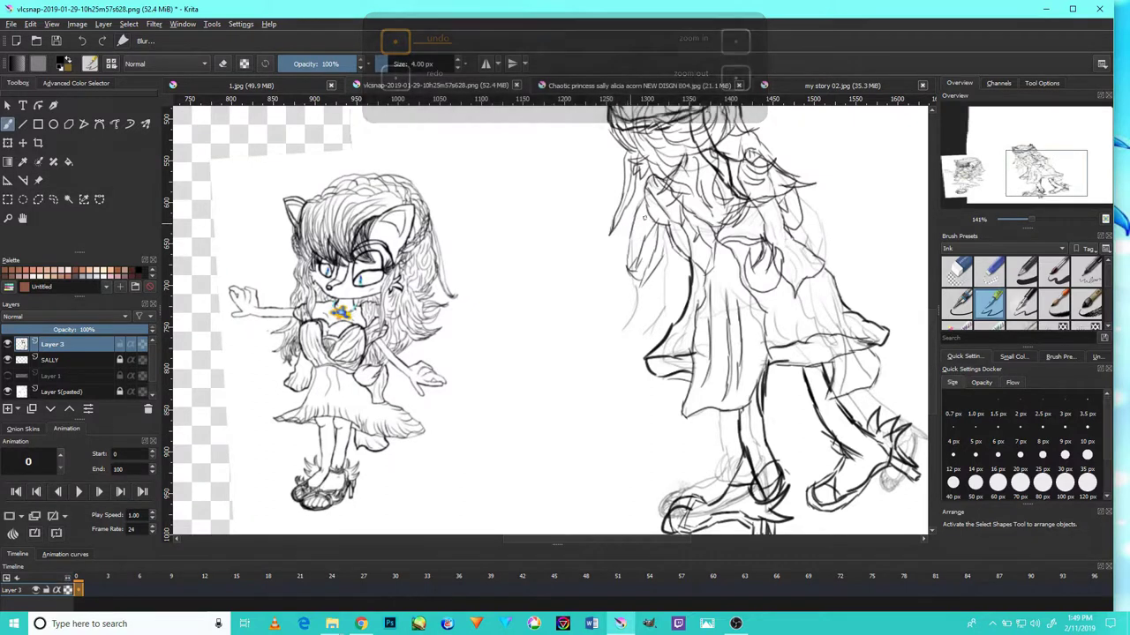
# - Thicken the edges of the long drooping shape hanging in front of the figure's chest with overlapping dark strokes
pyautogui.scroll(3, 608, 236)
pyautogui.moveTo(708, 307); pyautogui.dragTo(669, 360)
pyautogui.moveTo(732, 265); pyautogui.dragTo(686, 341)
pyautogui.moveTo(745, 228); pyautogui.dragTo(717, 311)
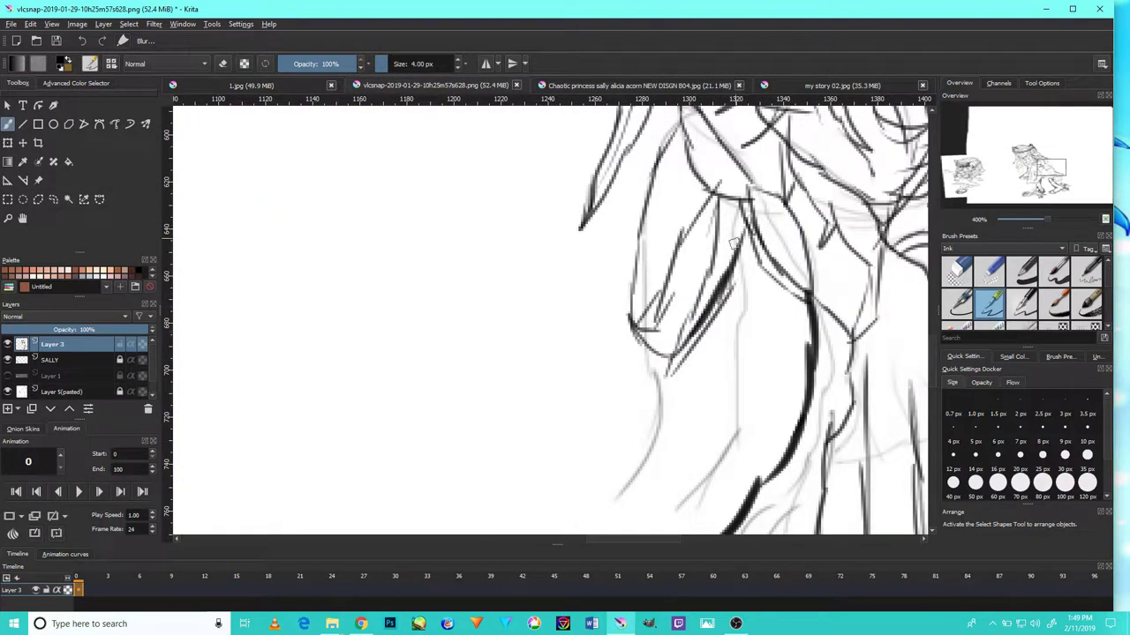
pyautogui.moveTo(628, 332); pyautogui.dragTo(641, 241)
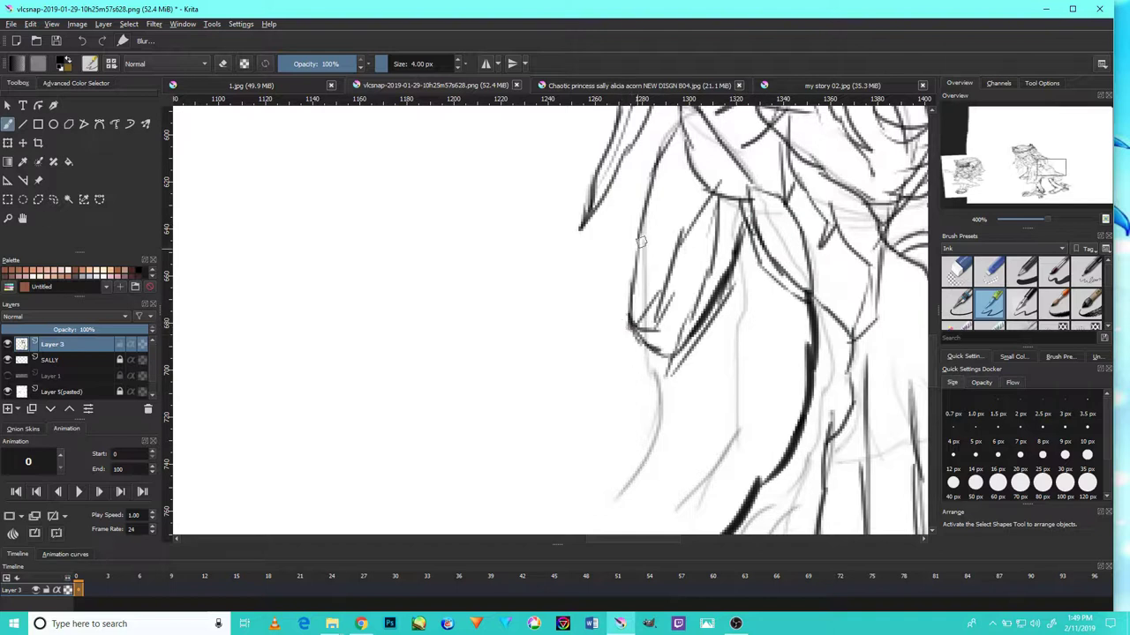
# - Add a rounded curve to the outline of the figure's back shoulder, above the pointed tip
pyautogui.press('1')
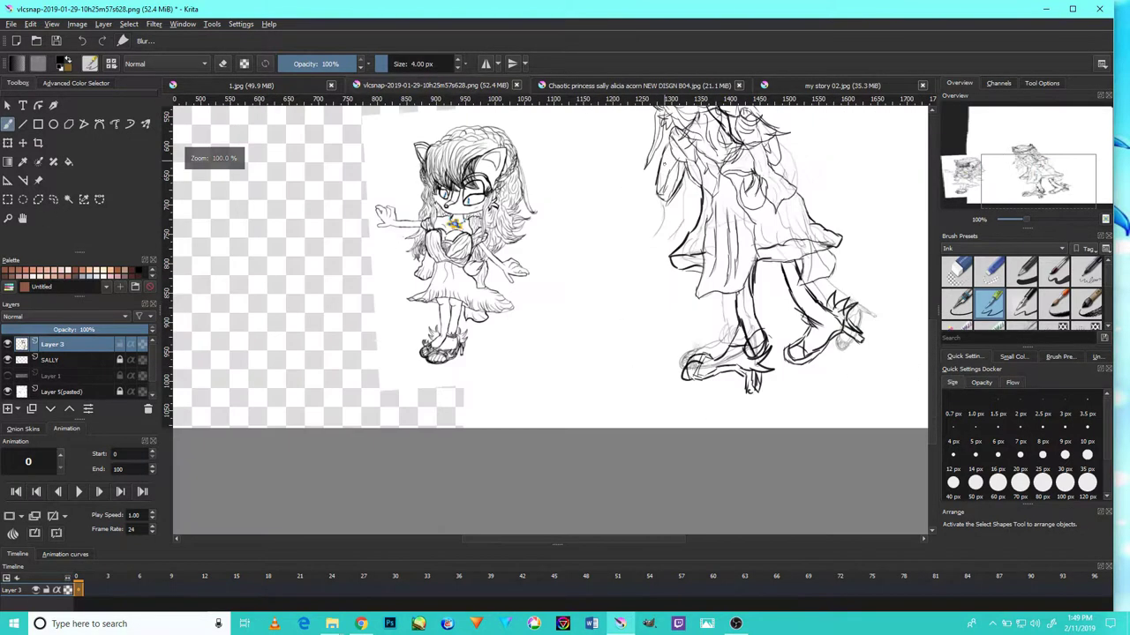
pyautogui.moveTo(786, 128); pyautogui.dragTo(693, 304)
pyautogui.scroll(4, 658, 249)
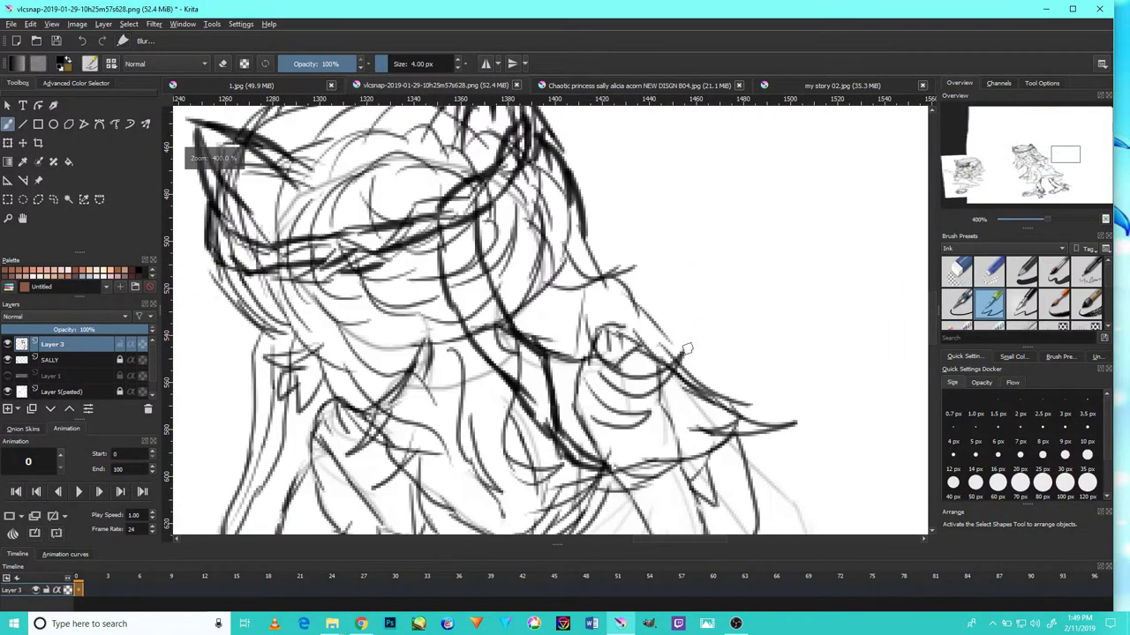
pyautogui.moveTo(684, 318)
pyautogui.mouseDown()
pyautogui.moveTo(633, 311)
pyautogui.moveTo(678, 310)
pyautogui.moveTo(696, 368)
pyautogui.mouseUp()
pyautogui.scroll(-3, 700, 389)
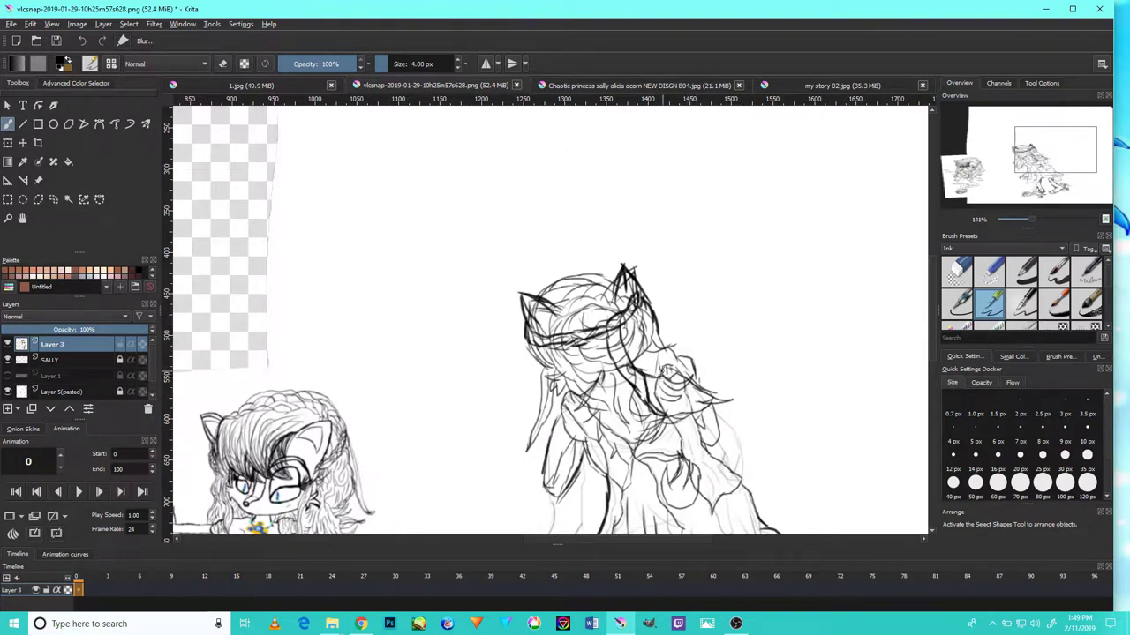
# - Check the dress, legs and both heeled shoes against the chibi reference
pyautogui.scroll(-6, 662, 347)
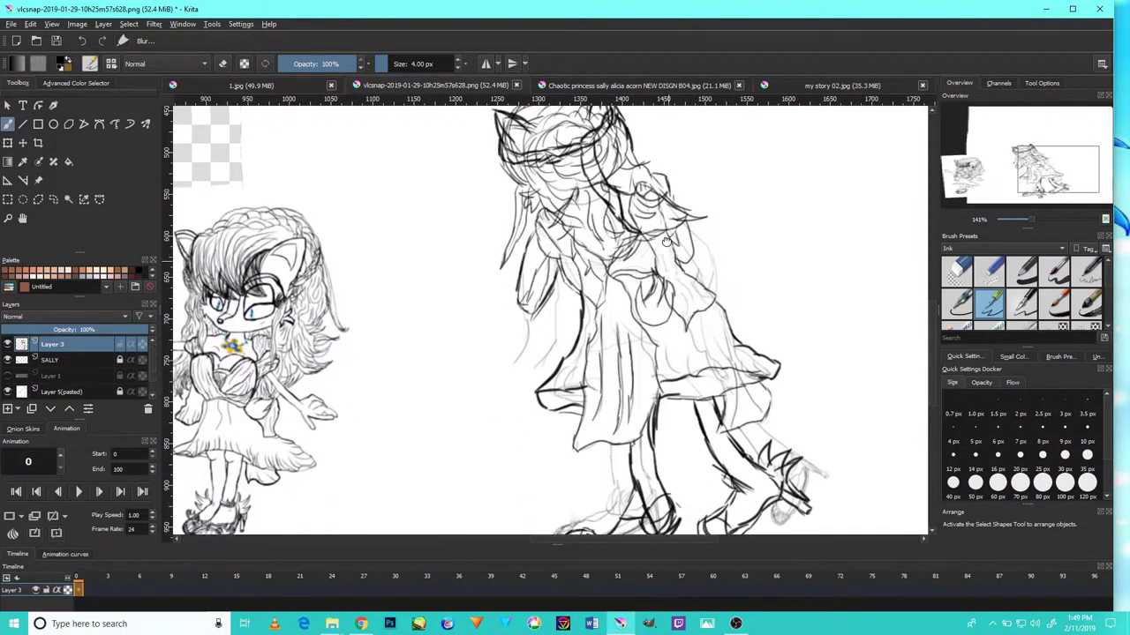
pyautogui.moveTo(666, 237); pyautogui.dragTo(708, 208)
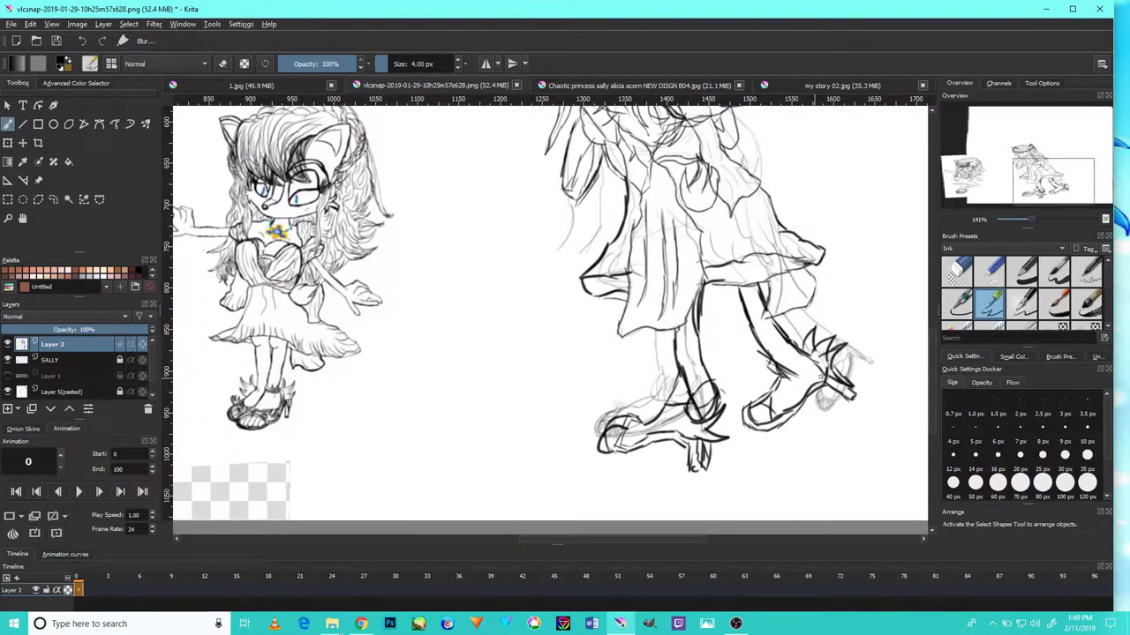
pyautogui.scroll(4, 844, 408)
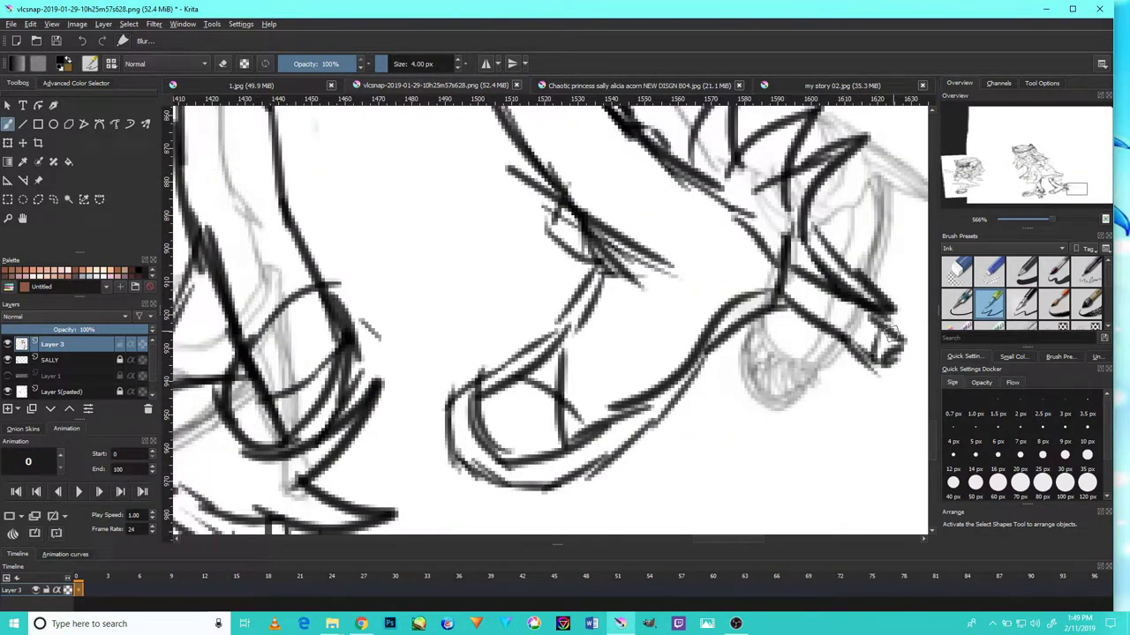
pyautogui.scroll(-4, 884, 350)
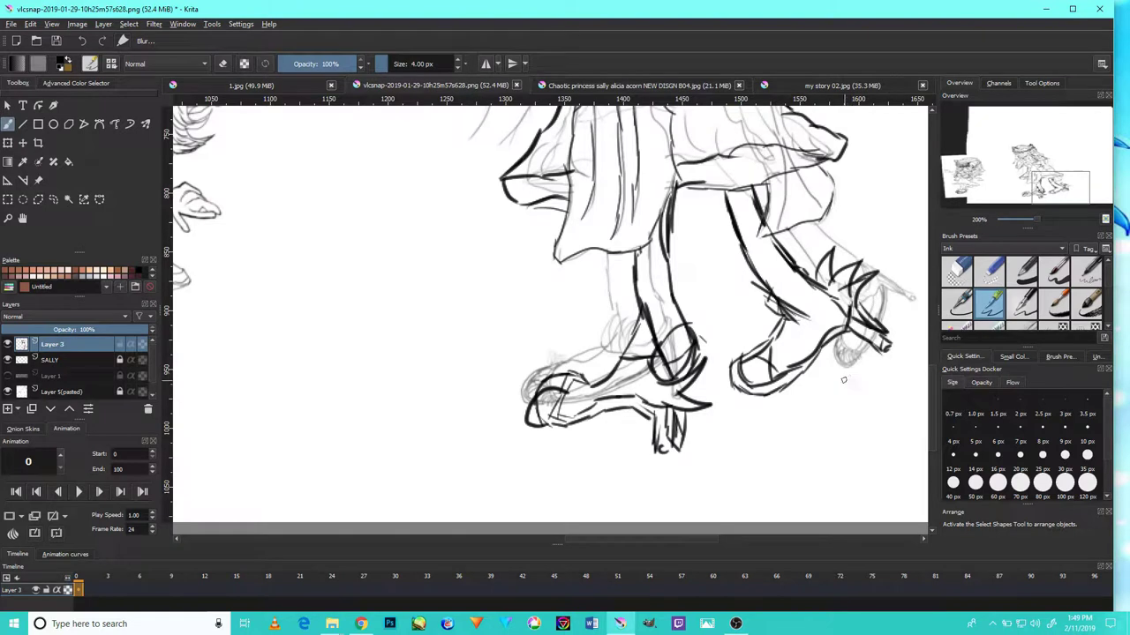
pyautogui.moveTo(689, 365); pyautogui.dragTo(675, 407)
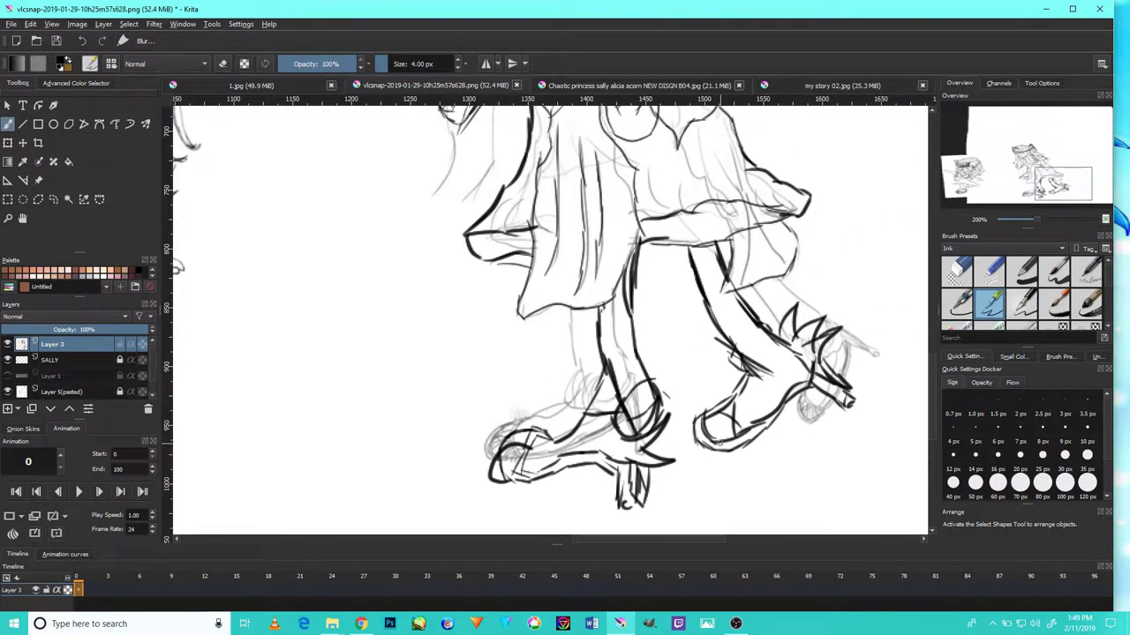
pyautogui.scroll(-3, 704, 421)
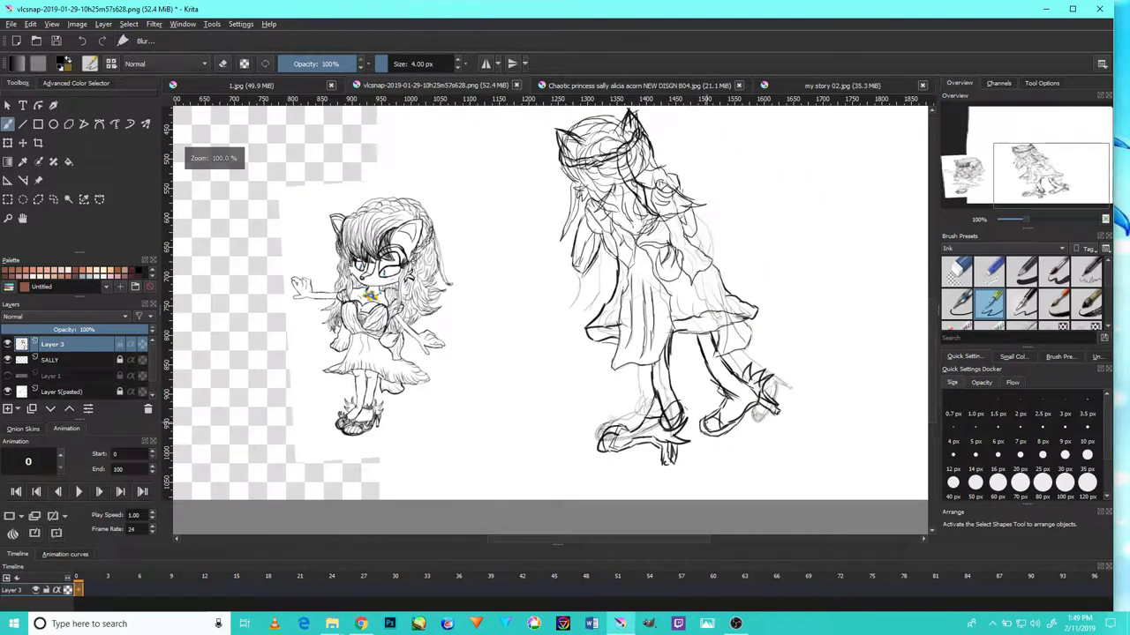
pyautogui.scroll(1, 704, 421)
pyautogui.scroll(3, 701, 426)
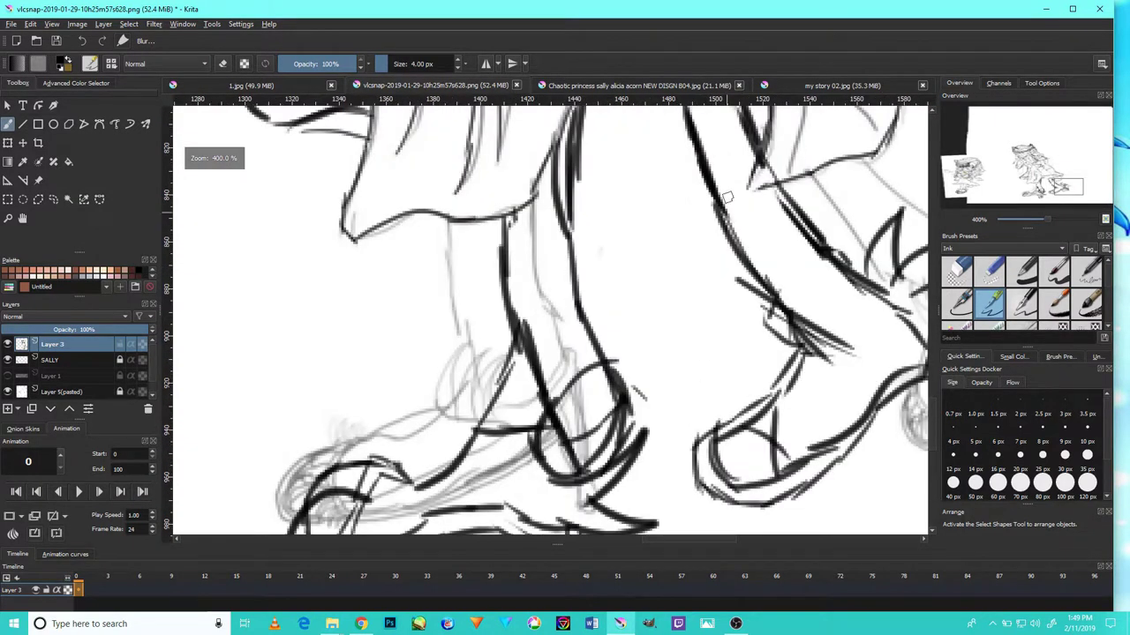
pyautogui.scroll(-5, 726, 201)
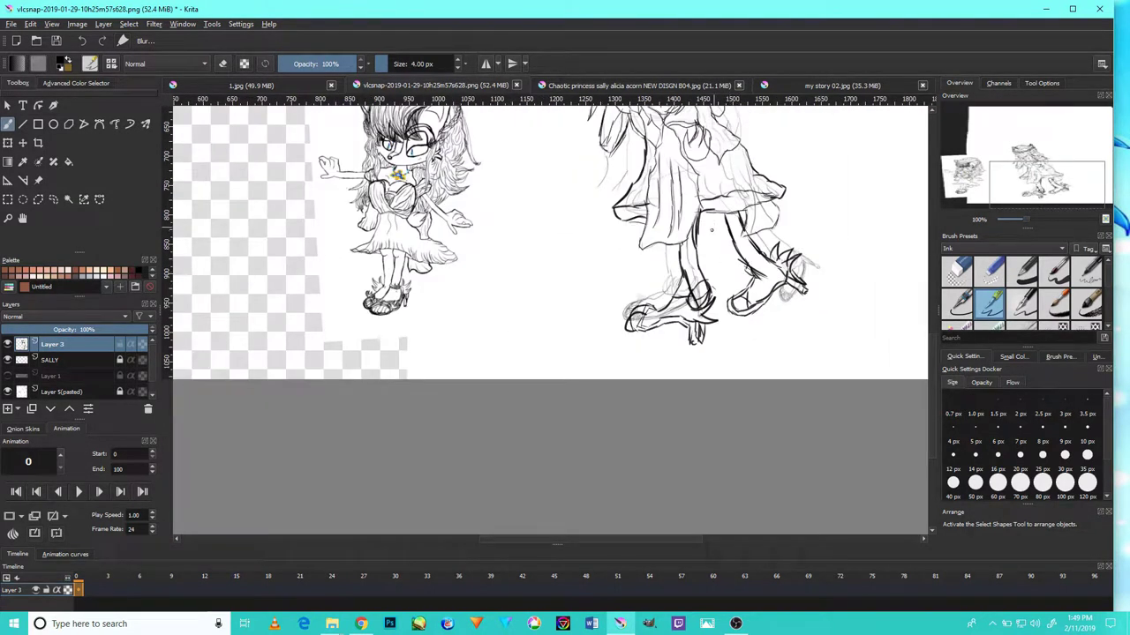
pyautogui.scroll(3, 698, 229)
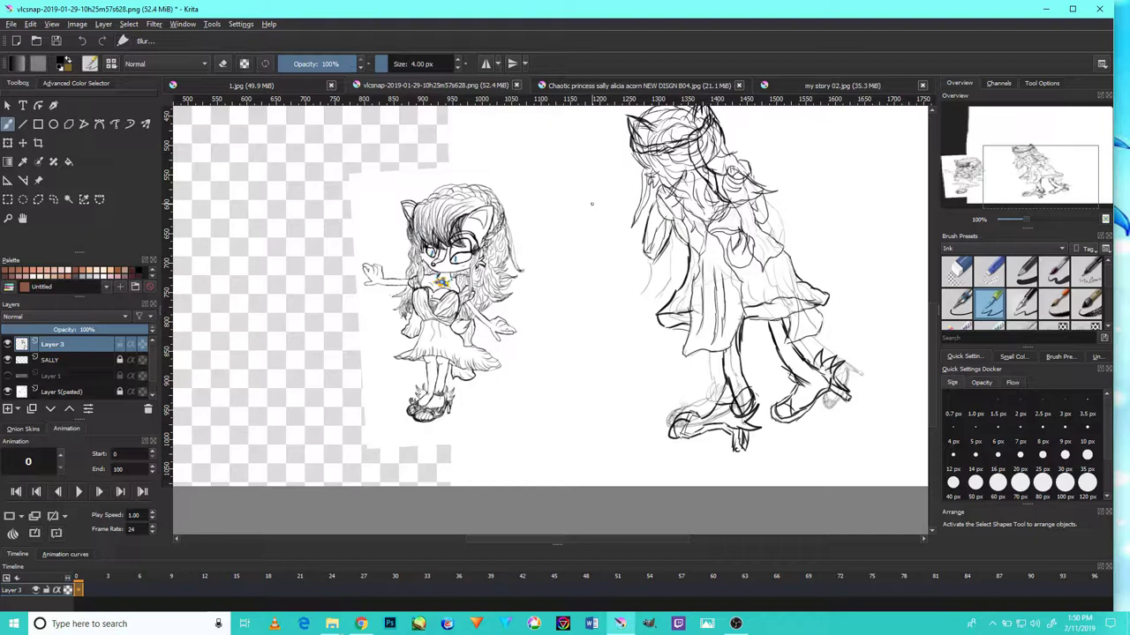
# - Switch to the eraser, reduce its size to 11 px and try erasing lines around the rounded bow at the waist
pyautogui.press('e')
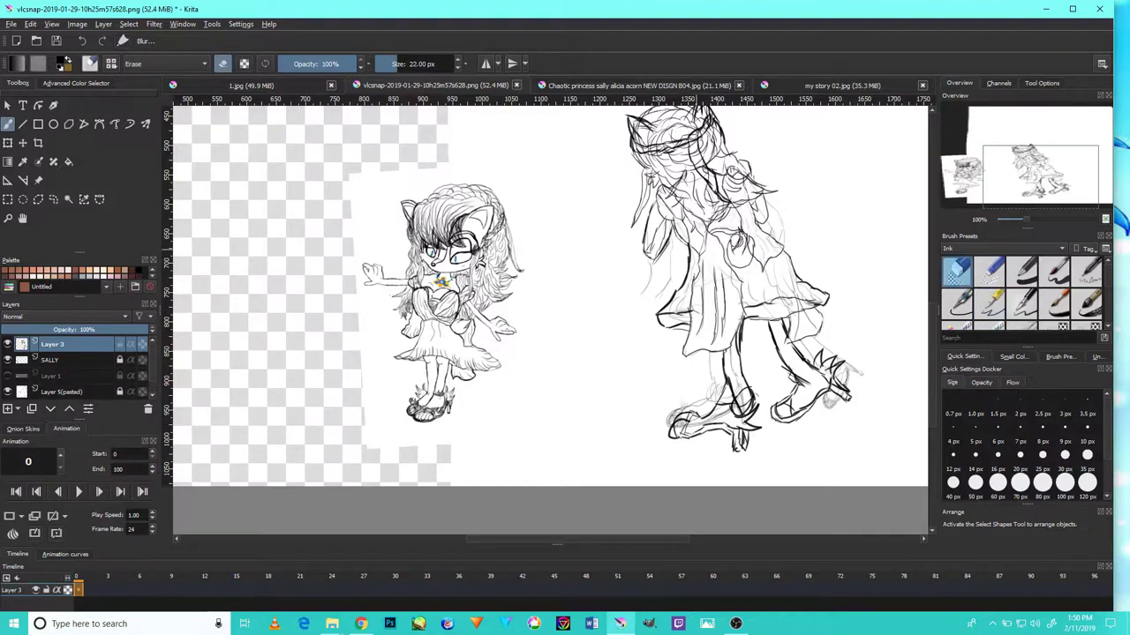
pyautogui.scroll(5, 737, 241)
pyautogui.press('[')
pyautogui.press('[')
pyautogui.press('[')
pyautogui.press('[')
pyautogui.press('[')
pyautogui.moveTo(612, 281)
pyautogui.mouseDown()
pyautogui.moveTo(618, 300)
pyautogui.moveTo(623, 247)
pyautogui.moveTo(605, 287)
pyautogui.mouseUp()
pyautogui.moveTo(595, 228)
pyautogui.mouseDown()
pyautogui.moveTo(574, 345)
pyautogui.moveTo(563, 325)
pyautogui.moveTo(559, 383)
pyautogui.moveTo(572, 335)
pyautogui.moveTo(570, 349)
pyautogui.mouseUp()
pyautogui.press('[')
pyautogui.hotkey('ctrl', 'z')
pyautogui.hotkey('ctrl', 'z')
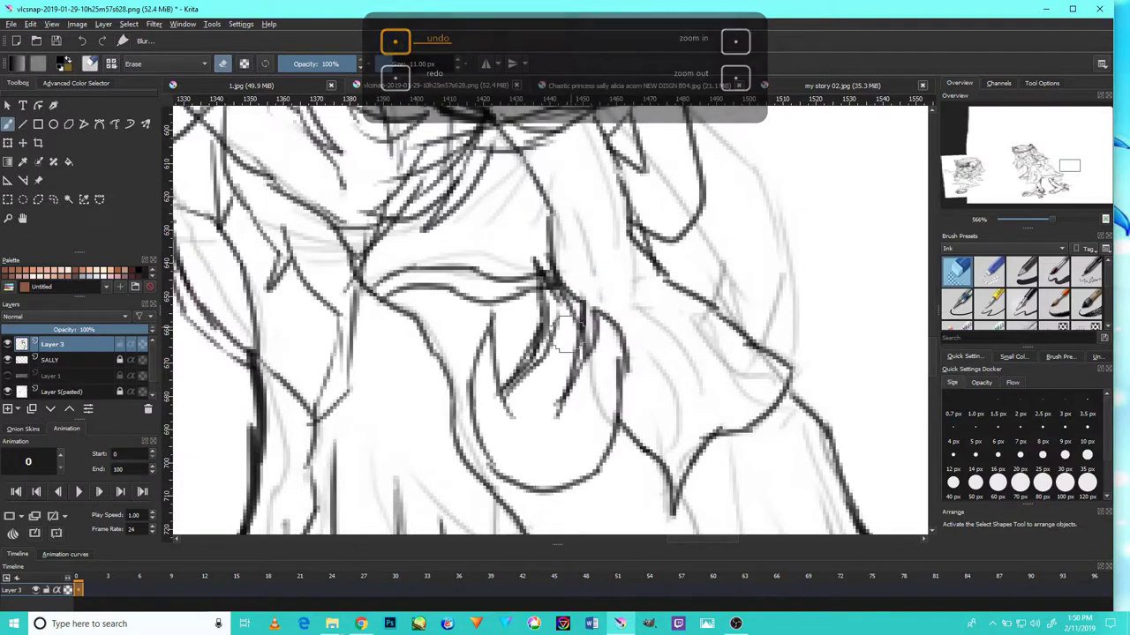
# - Erase the dark diagonal line running across the figure's chest down to the waist knot
pyautogui.press('-')
pyautogui.press('-')
pyautogui.press('-')
pyautogui.press('-')
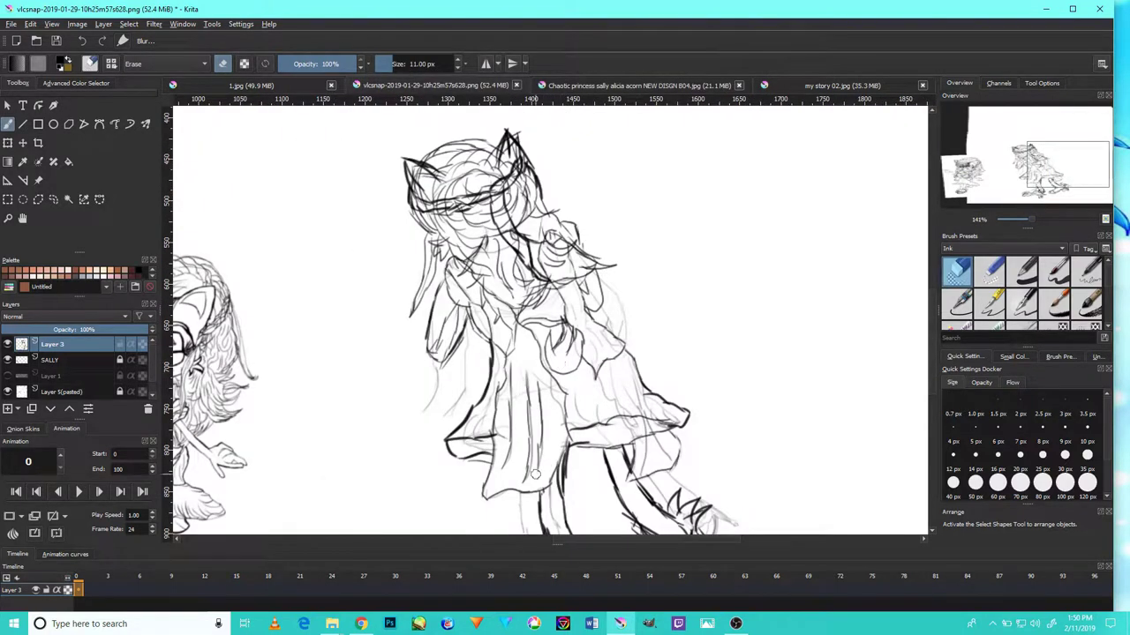
pyautogui.press('+')
pyautogui.press('+')
pyautogui.press('+')
pyautogui.press('+')
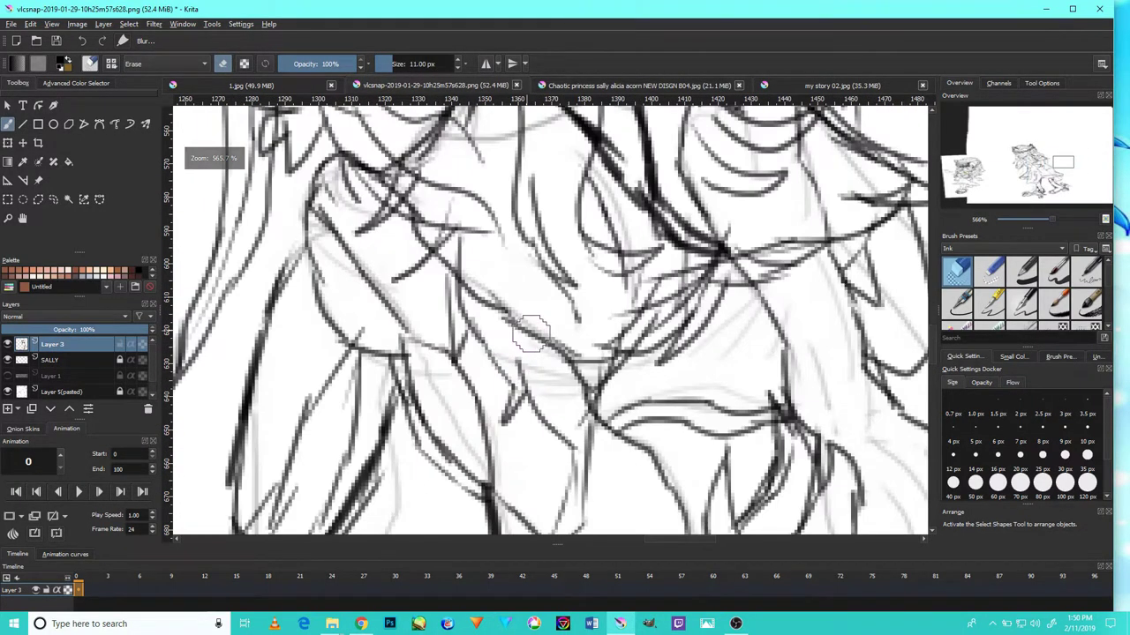
pyautogui.moveTo(512, 320); pyautogui.dragTo(576, 383)
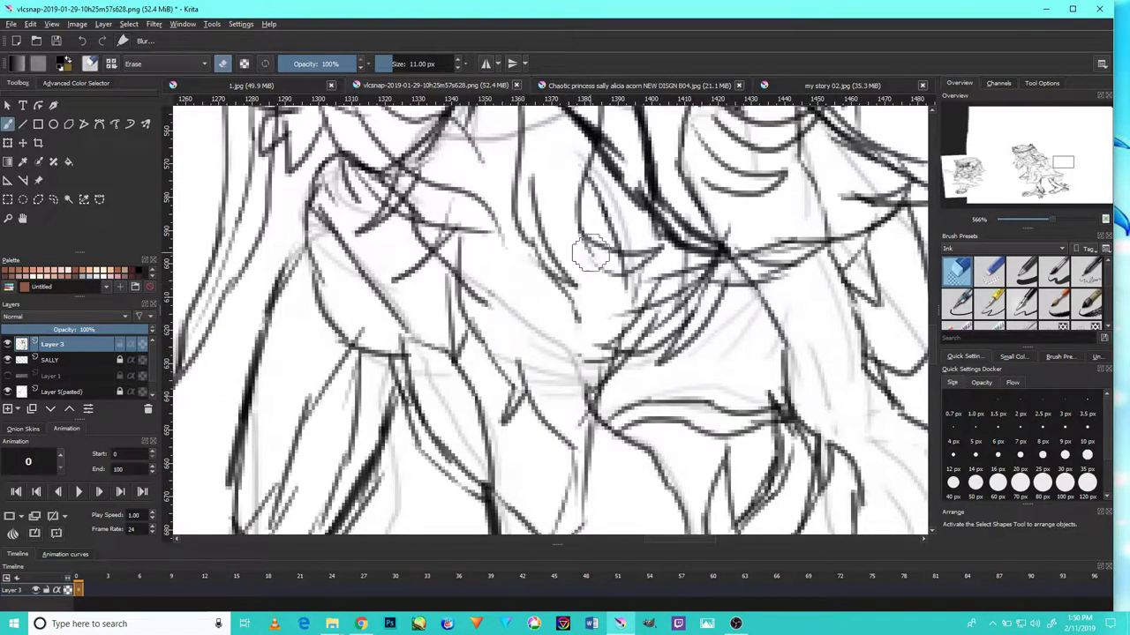
# - Erase parts of the zigzag line beneath the pointed tip of the figure's back shoulder
pyautogui.moveTo(698, 209); pyautogui.dragTo(584, 376)
pyautogui.moveTo(679, 353); pyautogui.dragTo(657, 239)
pyautogui.moveTo(697, 328)
pyautogui.mouseDown()
pyautogui.moveTo(672, 210)
pyautogui.moveTo(679, 172)
pyautogui.mouseUp()
pyautogui.moveTo(720, 217)
pyautogui.mouseDown()
pyautogui.moveTo(686, 165)
pyautogui.moveTo(687, 337)
pyautogui.mouseUp()
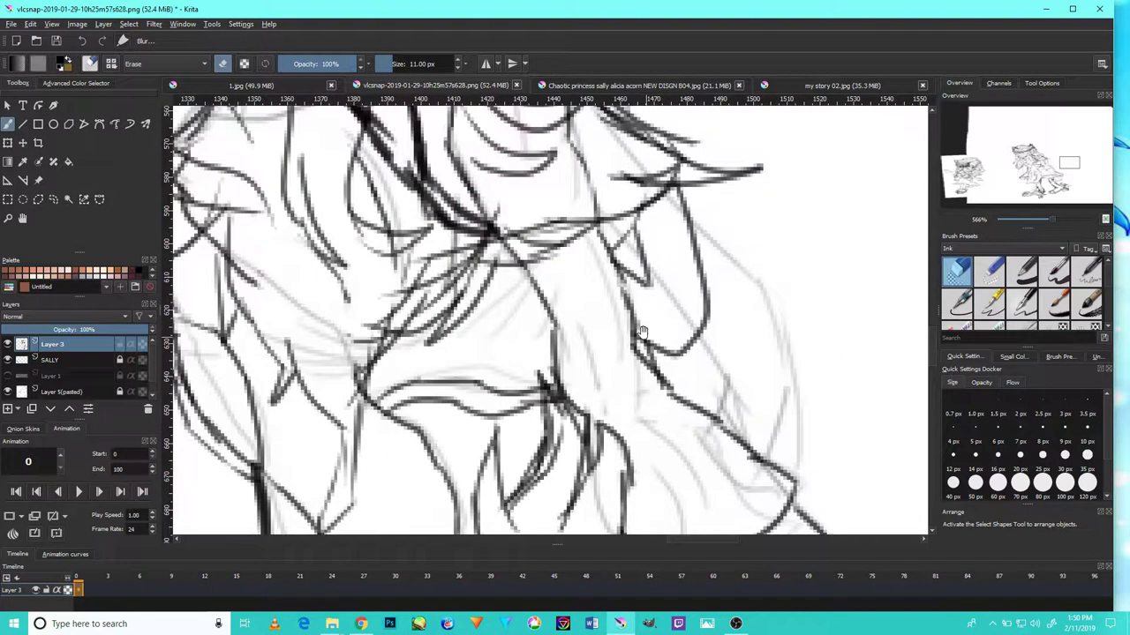
pyautogui.scroll(2, 632, 300)
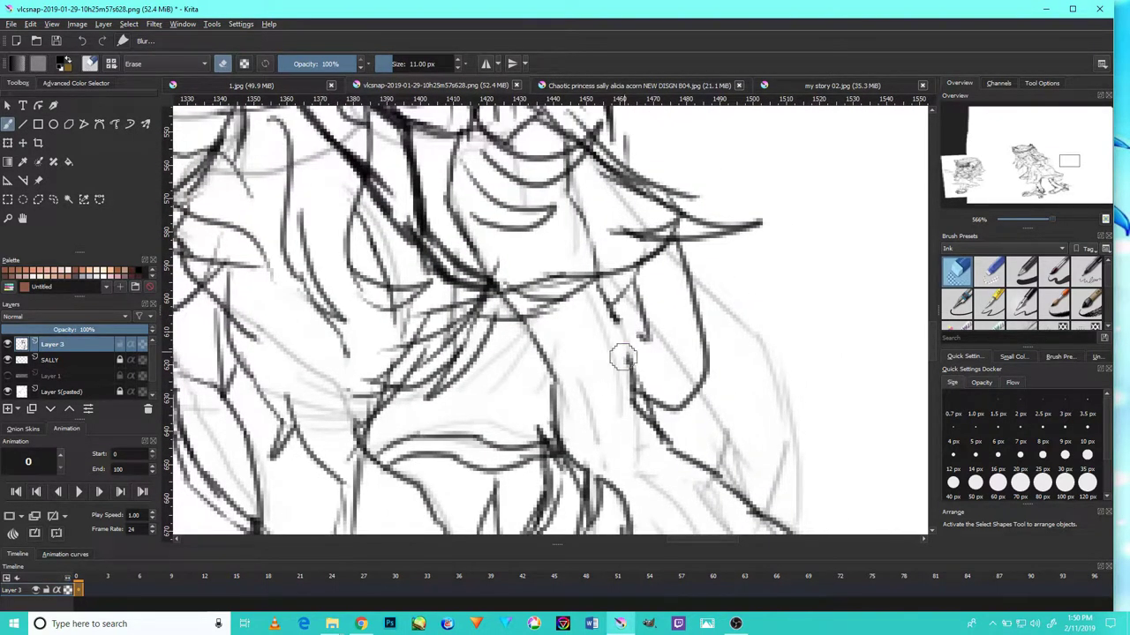
pyautogui.scroll(2, 609, 305)
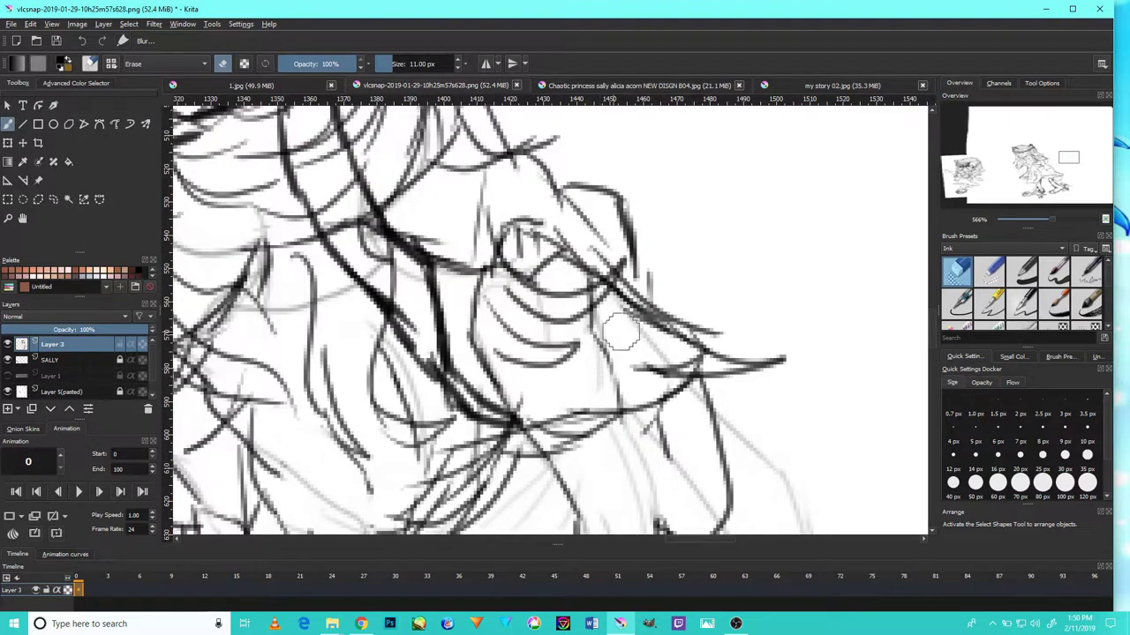
# - Erase the doubled dark stroke inside the rounded bow shape at the waist
pyautogui.moveTo(562, 310)
pyautogui.mouseDown()
pyautogui.moveTo(605, 353)
pyautogui.moveTo(595, 394)
pyautogui.moveTo(454, 327)
pyautogui.moveTo(483, 281)
pyautogui.moveTo(466, 288)
pyautogui.moveTo(578, 169)
pyautogui.moveTo(641, 184)
pyautogui.mouseUp()
pyautogui.moveTo(598, 391); pyautogui.dragTo(640, 226)
pyautogui.moveTo(606, 358); pyautogui.dragTo(525, 344)
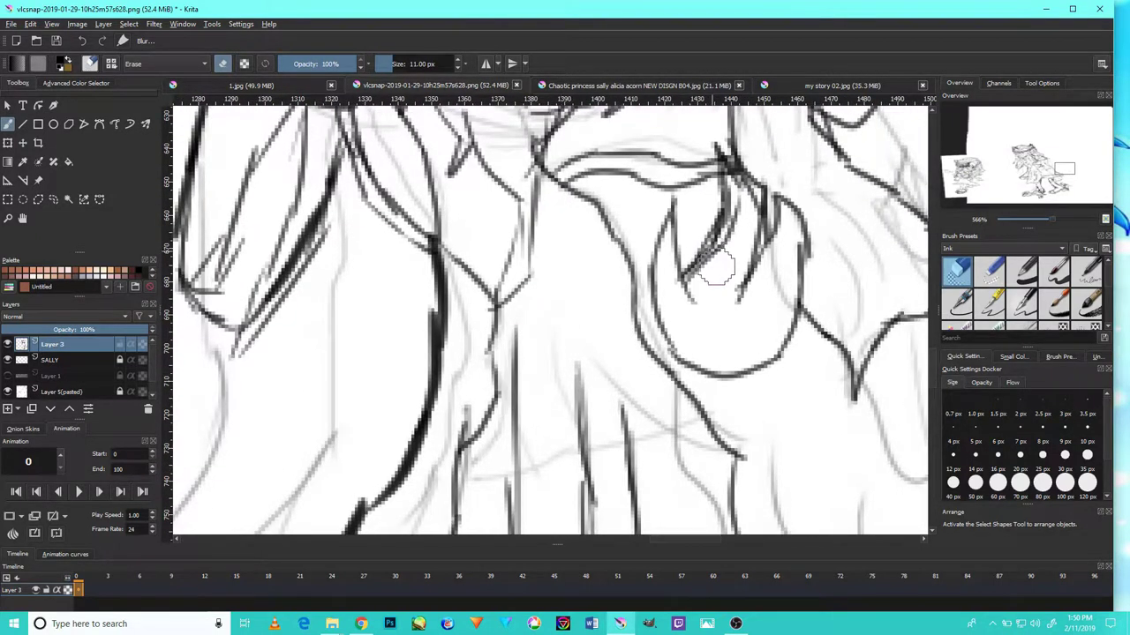
pyautogui.moveTo(732, 218)
pyautogui.mouseDown()
pyautogui.moveTo(708, 279)
pyautogui.moveTo(740, 203)
pyautogui.moveTo(695, 285)
pyautogui.moveTo(719, 250)
pyautogui.moveTo(721, 287)
pyautogui.moveTo(741, 299)
pyautogui.moveTo(732, 269)
pyautogui.mouseUp()
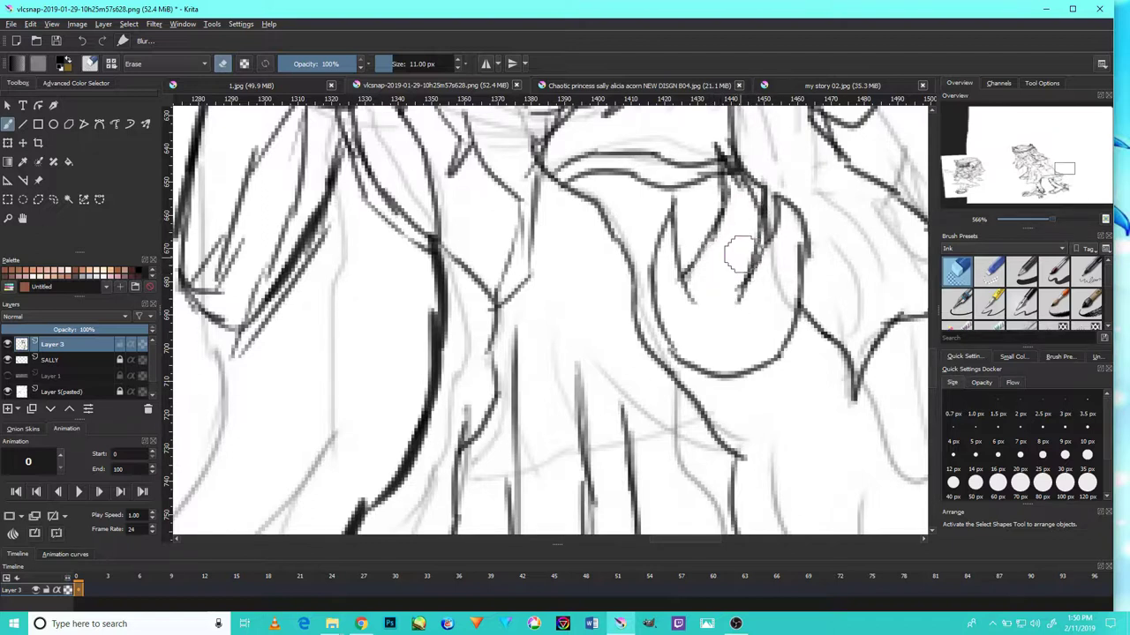
pyautogui.scroll(-7, 716, 311)
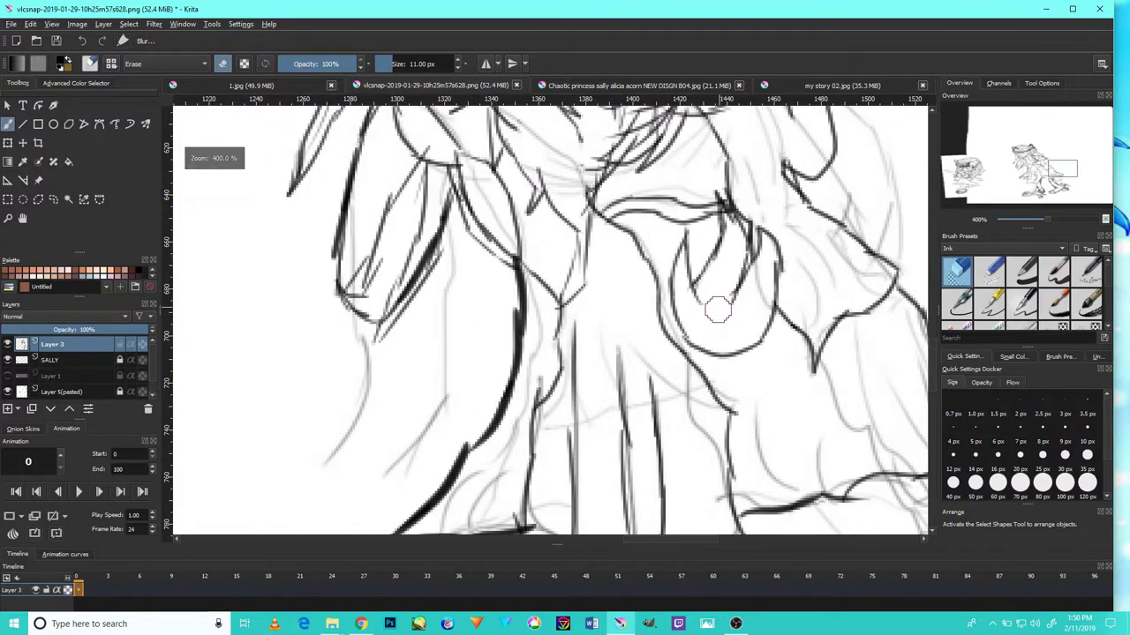
# - Erase the stray tail below the skirt's front hem line and trim the bumps along the dress's thick front edge
pyautogui.scroll(7, 670, 362)
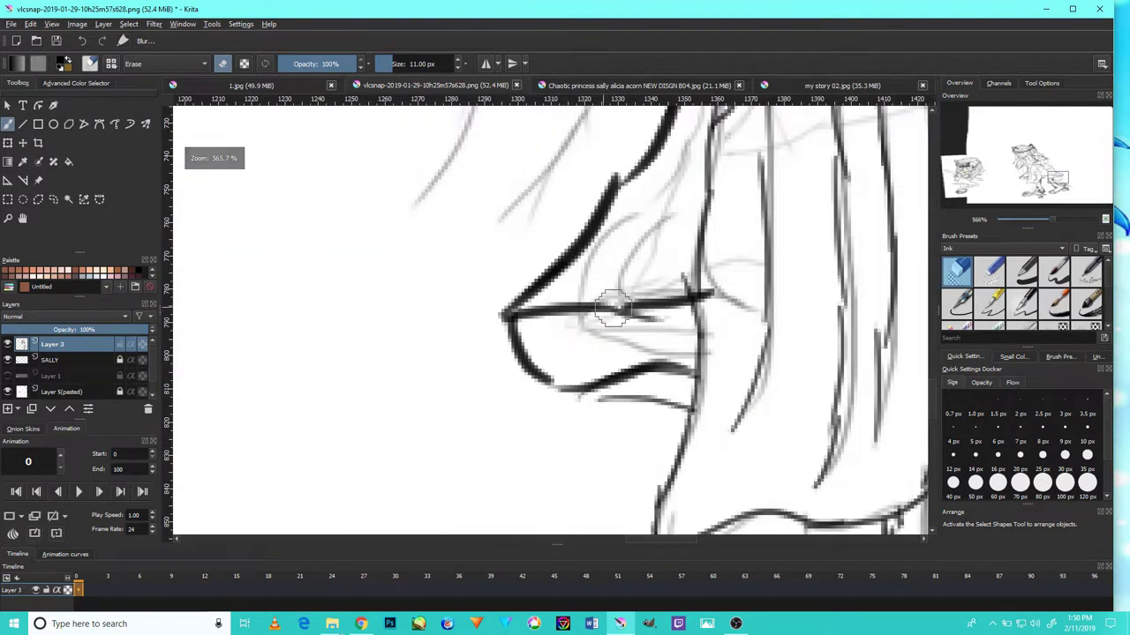
pyautogui.scroll(-5, 650, 323)
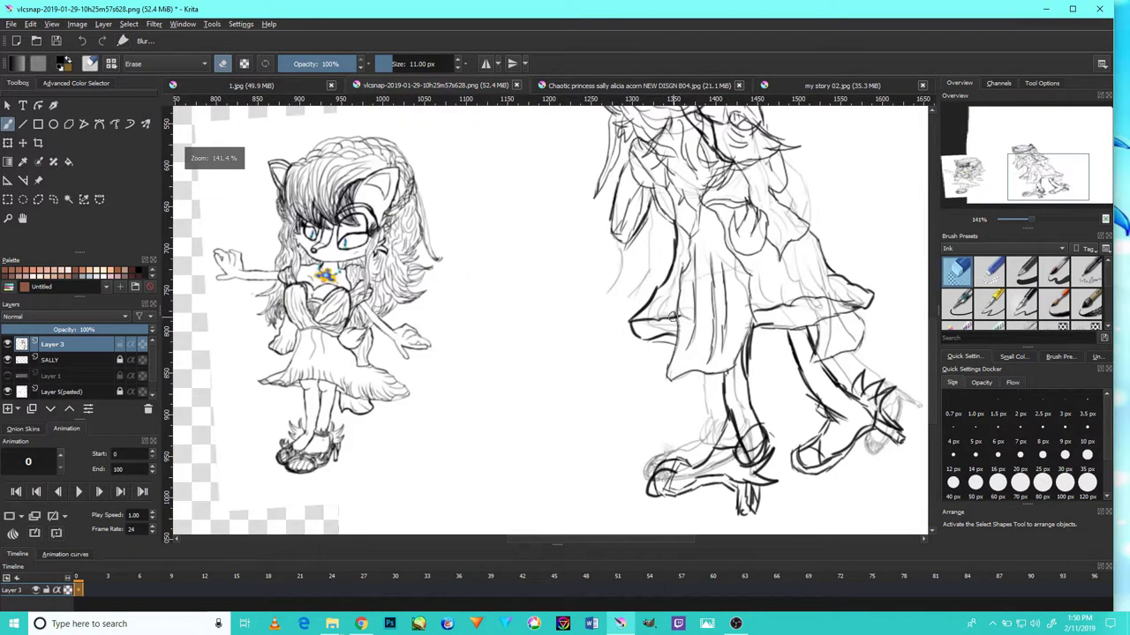
pyautogui.scroll(6, 686, 330)
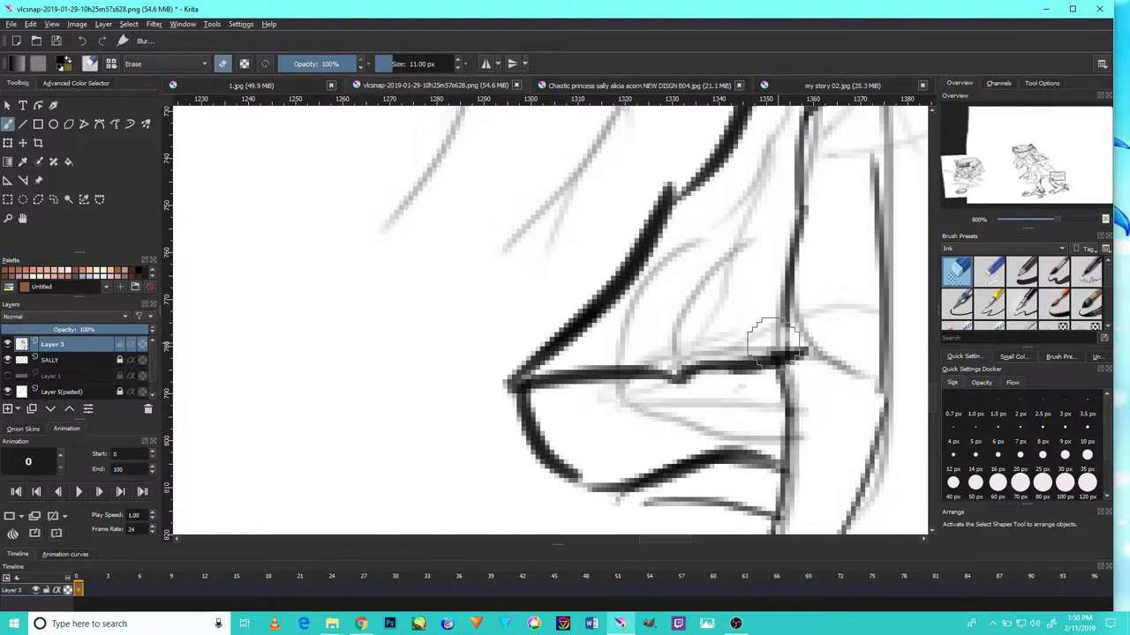
pyautogui.scroll(-3, 743, 322)
pyautogui.scroll(3, 737, 300)
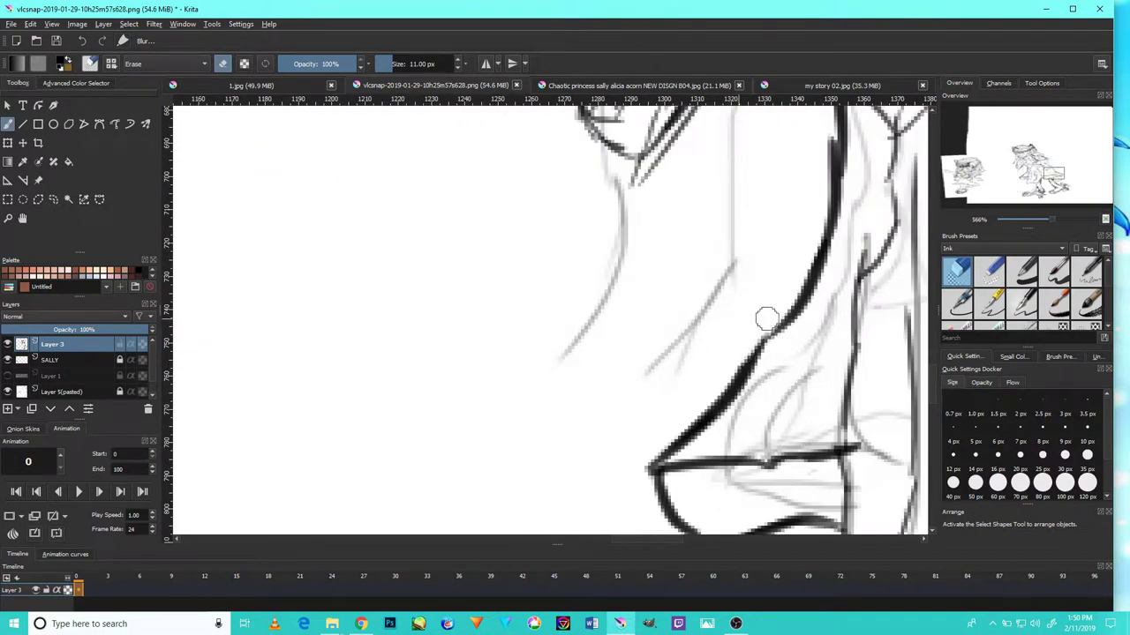
pyautogui.scroll(-3, 760, 316)
pyautogui.scroll(3, 770, 291)
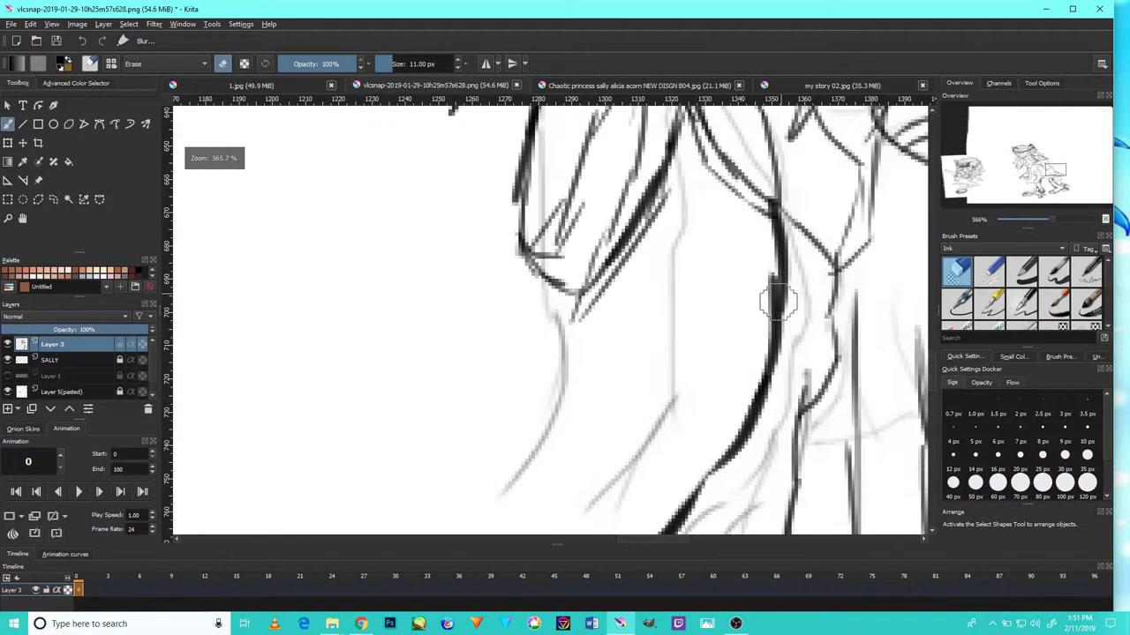
pyautogui.scroll(-3, 759, 273)
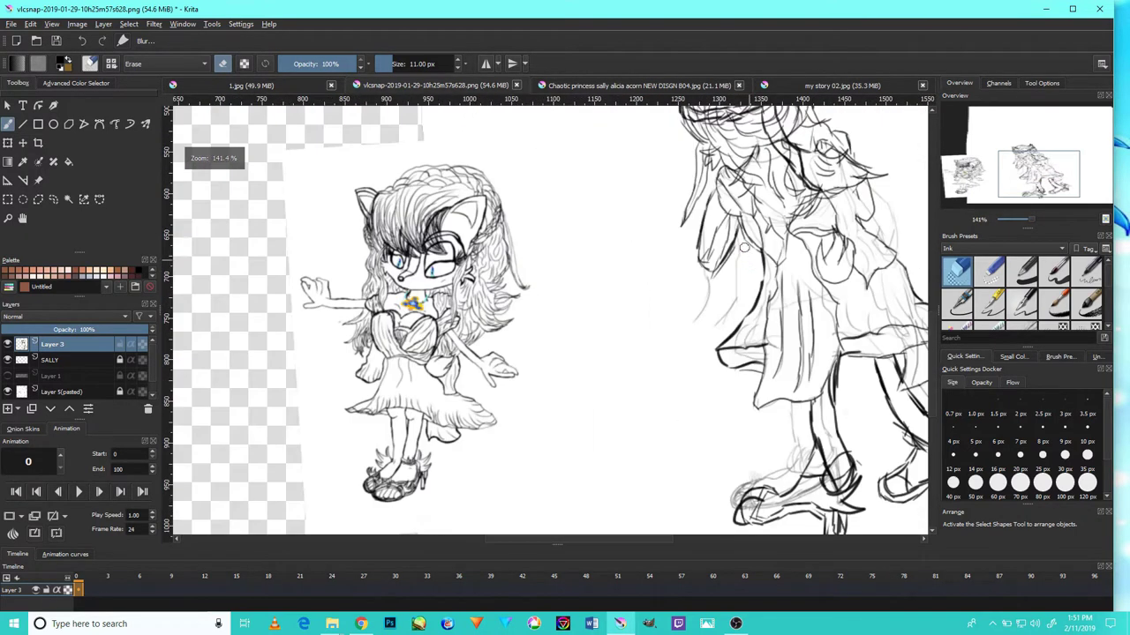
# - Erase the inner sketch lines and doubled strokes of the long drooping shape in front of the chest
pyautogui.scroll(3, 728, 238)
pyautogui.moveTo(752, 343)
pyautogui.mouseDown()
pyautogui.moveTo(764, 291)
pyautogui.moveTo(744, 270)
pyautogui.moveTo(702, 369)
pyautogui.moveTo(700, 421)
pyautogui.moveTo(685, 404)
pyautogui.moveTo(686, 450)
pyautogui.moveTo(695, 386)
pyautogui.moveTo(758, 368)
pyautogui.moveTo(768, 352)
pyautogui.moveTo(706, 442)
pyautogui.moveTo(707, 372)
pyautogui.moveTo(681, 383)
pyautogui.moveTo(682, 443)
pyautogui.moveTo(761, 384)
pyautogui.moveTo(718, 421)
pyautogui.mouseUp()
pyautogui.scroll(-5, 768, 292)
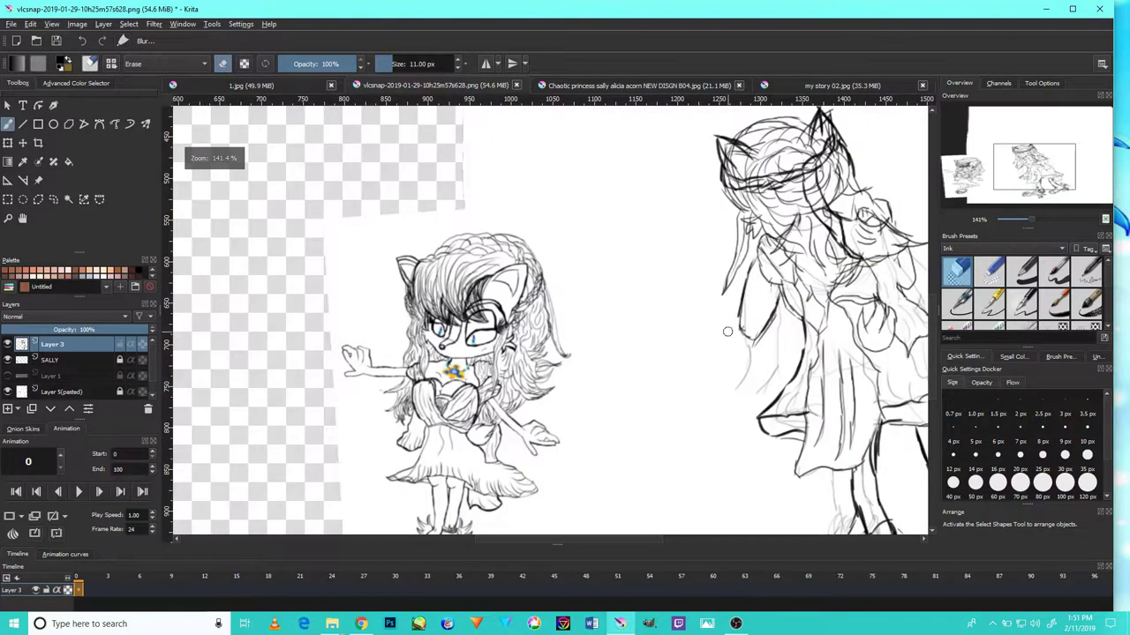
pyautogui.scroll(5, 762, 328)
pyautogui.moveTo(852, 252)
pyautogui.mouseDown()
pyautogui.moveTo(783, 343)
pyautogui.moveTo(849, 243)
pyautogui.moveTo(723, 403)
pyautogui.mouseUp()
pyautogui.scroll(-5, 776, 344)
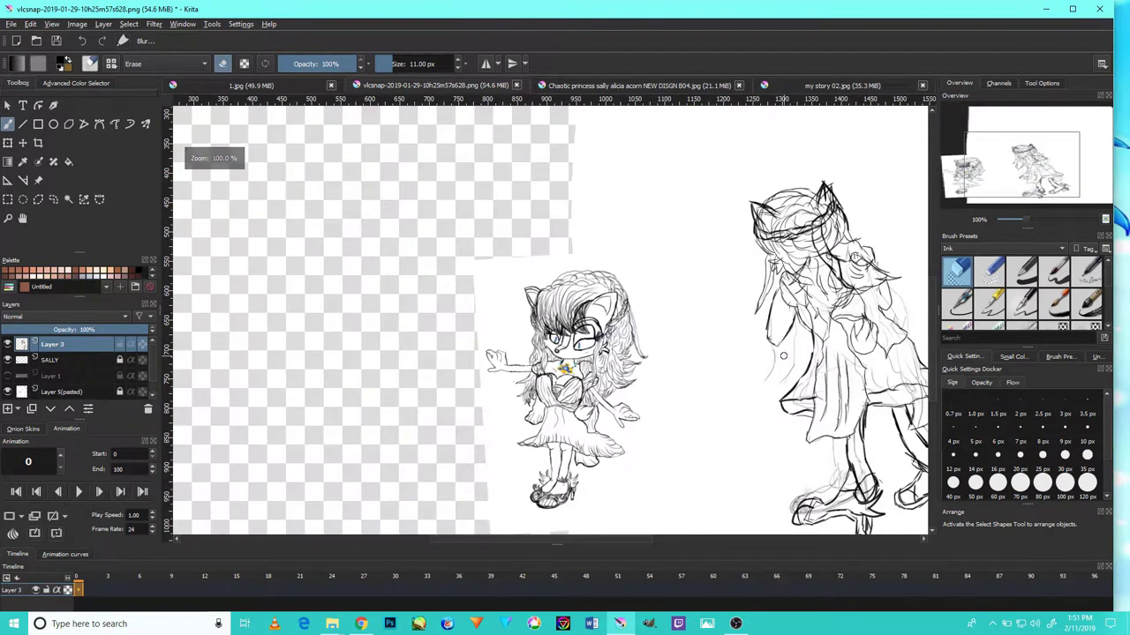
# - Examine the whole standing figure from head to shoes beside the chibi reference for lines that need cleaning
pyautogui.moveTo(851, 256)
pyautogui.mouseDown()
pyautogui.moveTo(779, 280)
pyautogui.moveTo(793, 299)
pyautogui.moveTo(665, 336)
pyautogui.mouseUp()
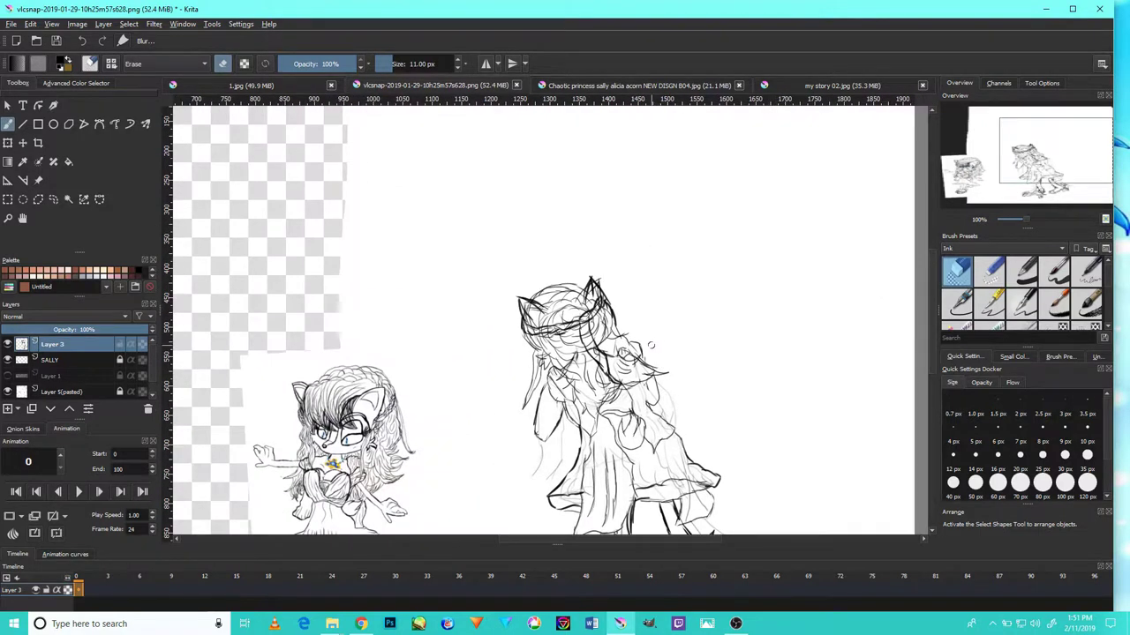
pyautogui.scroll(5, 651, 344)
pyautogui.moveTo(590, 263)
pyautogui.mouseDown()
pyautogui.moveTo(601, 271)
pyautogui.moveTo(548, 266)
pyautogui.moveTo(581, 284)
pyautogui.moveTo(545, 270)
pyautogui.moveTo(587, 284)
pyautogui.mouseUp()
pyautogui.press('1')
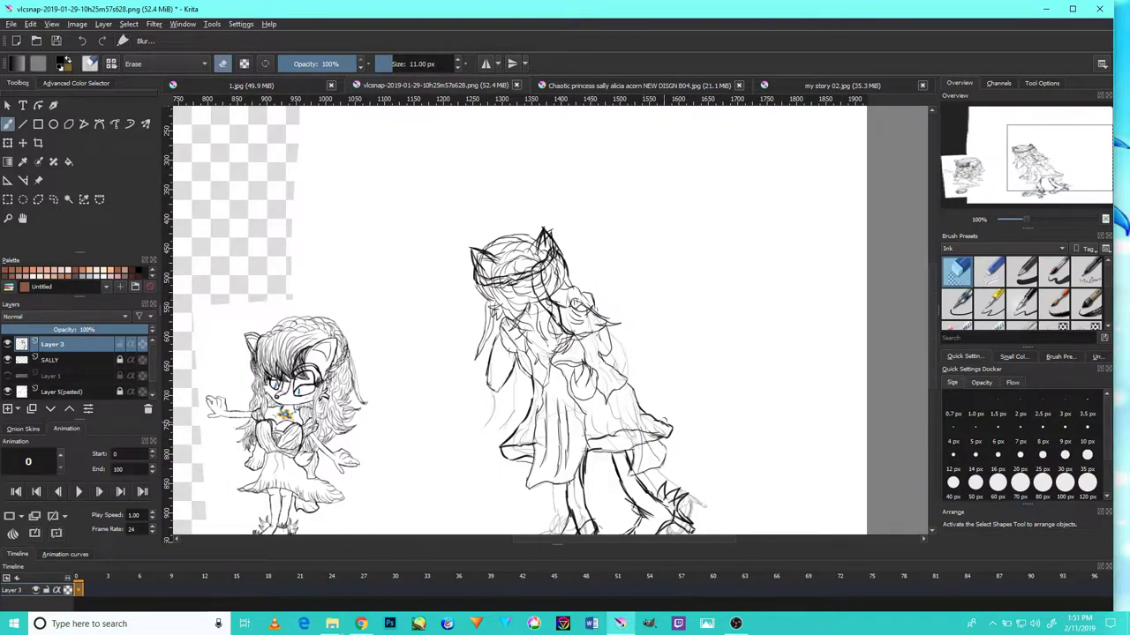
pyautogui.moveTo(632, 339); pyautogui.dragTo(660, 229)
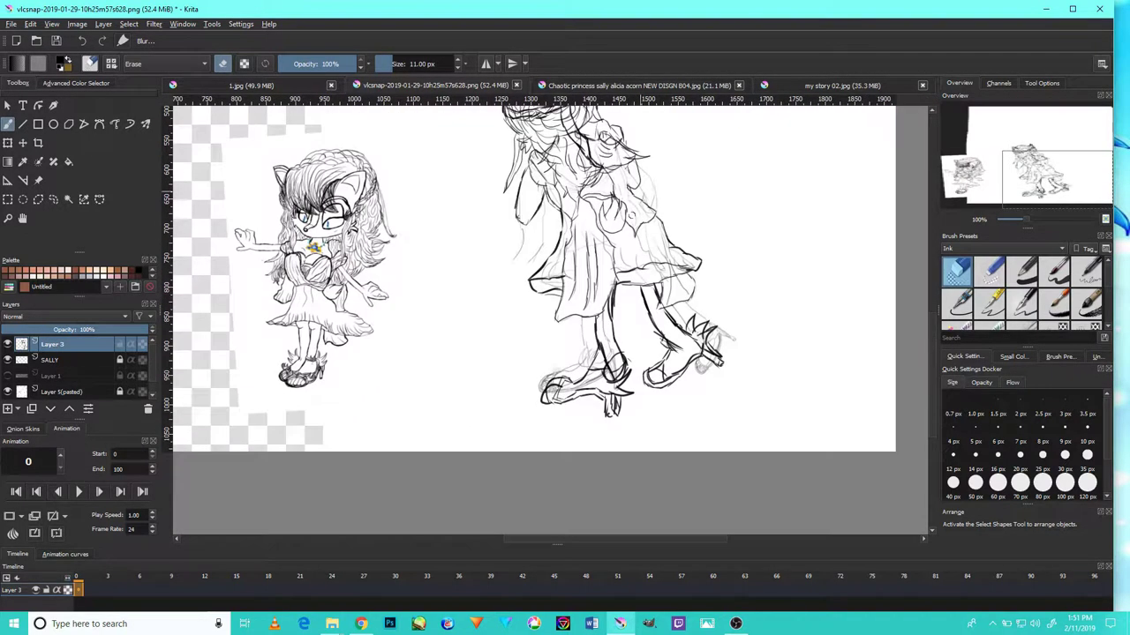
pyautogui.scroll(5, 645, 362)
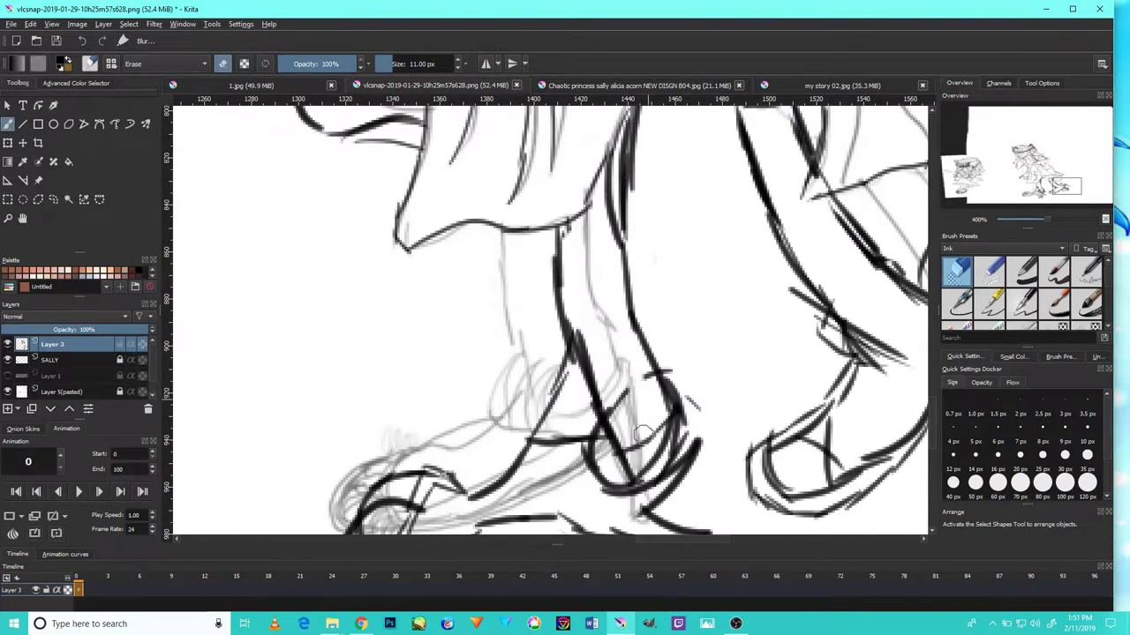
pyautogui.scroll(-5, 651, 412)
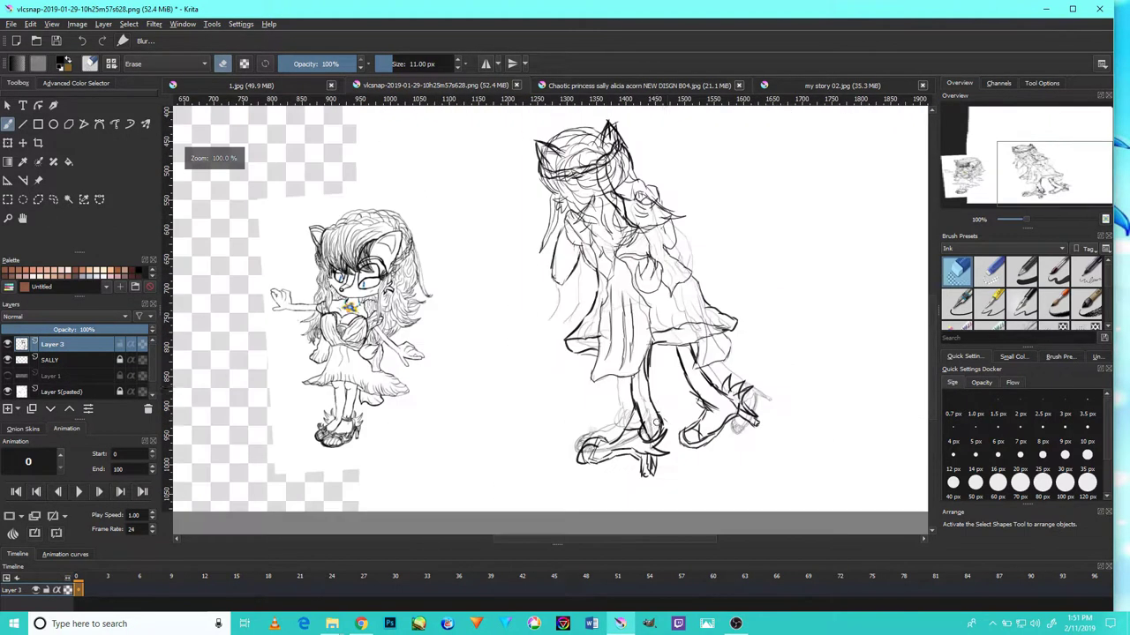
pyautogui.scroll(5, 669, 386)
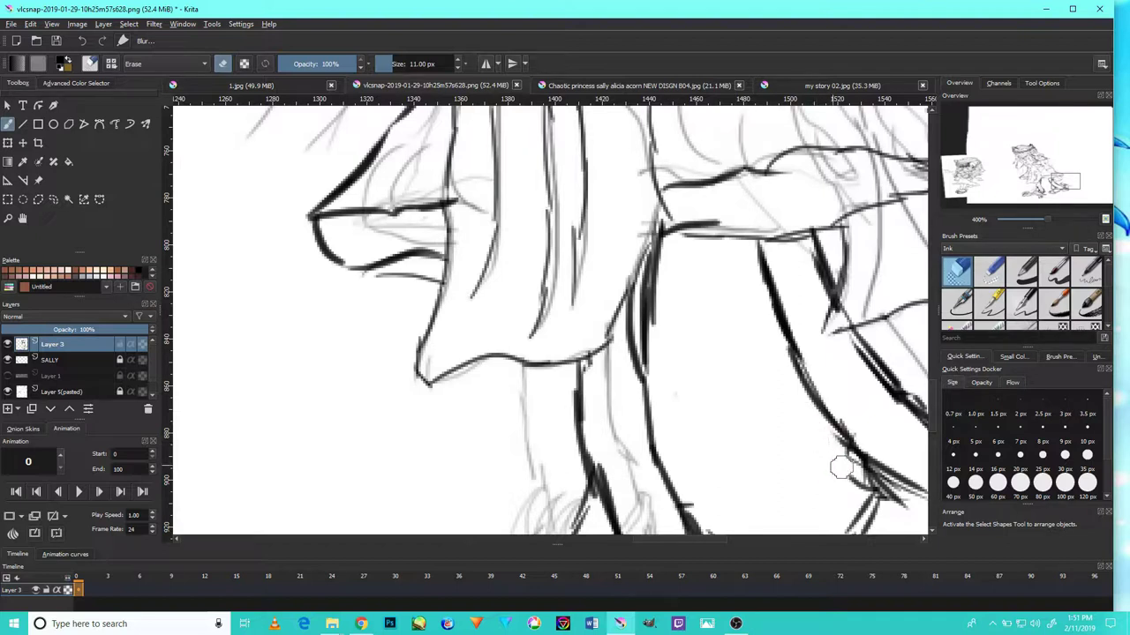
pyautogui.scroll(-6, 821, 430)
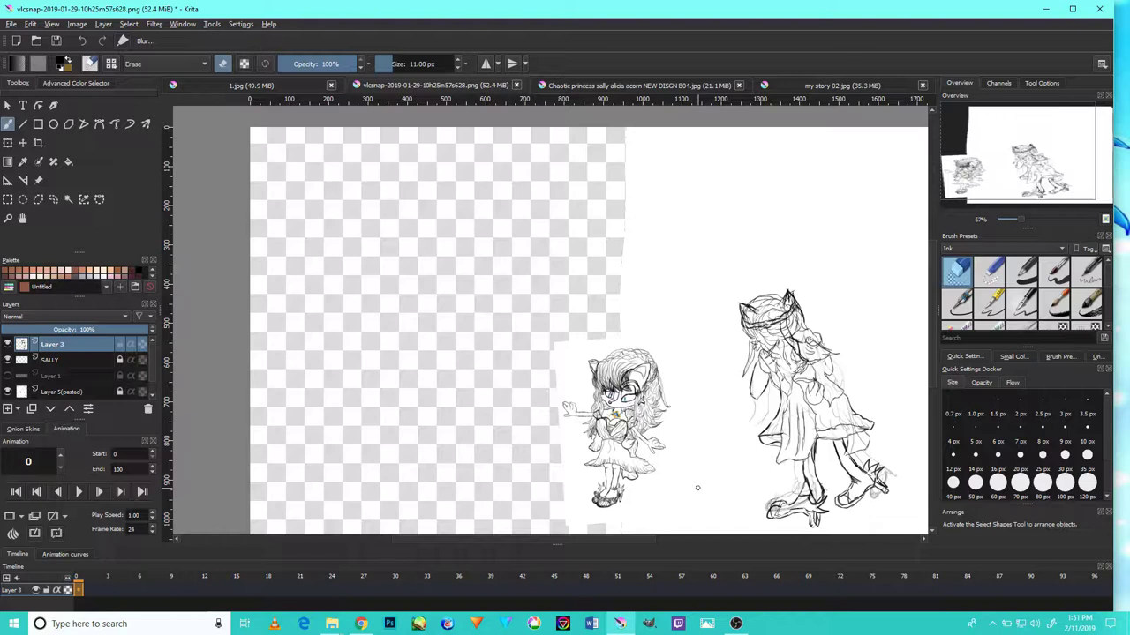
pyautogui.moveTo(722, 334); pyautogui.dragTo(633, 302)
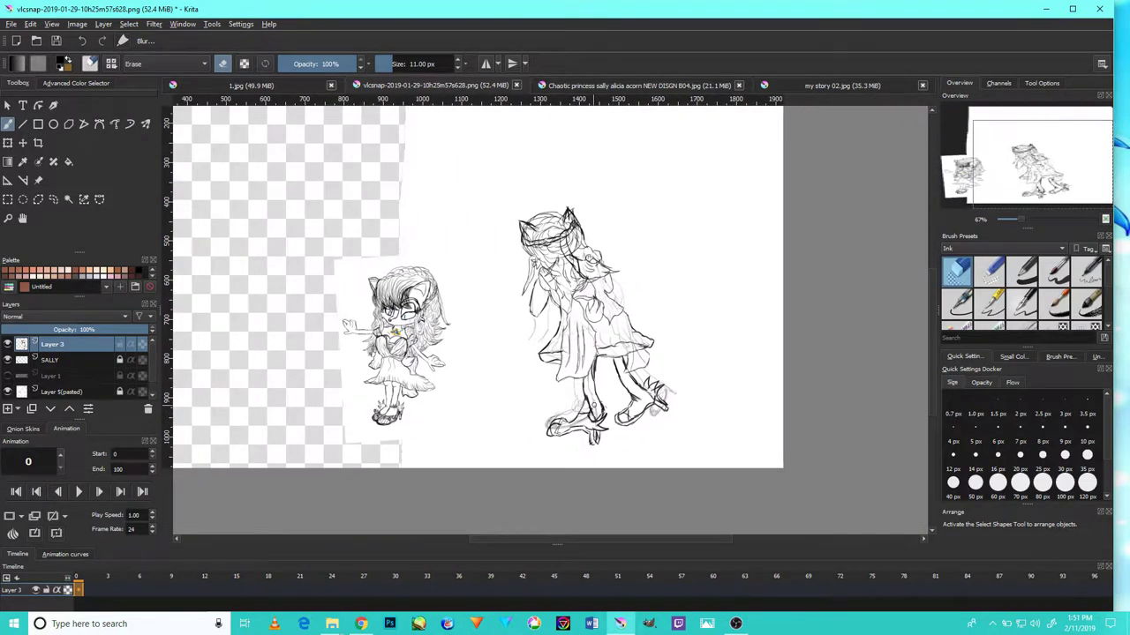
pyautogui.scroll(-2, 656, 397)
# - Erase the overshooting strokes that cross at the ankle of the figure's back leg
pyautogui.scroll(7, 654, 396)
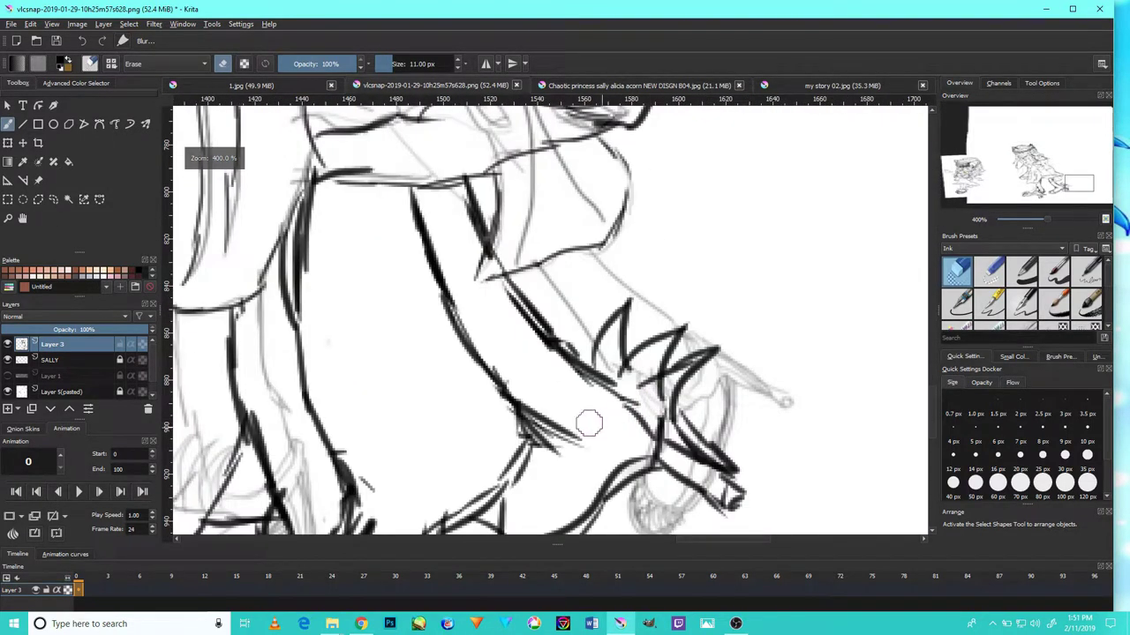
pyautogui.moveTo(581, 442)
pyautogui.mouseDown()
pyautogui.moveTo(565, 402)
pyautogui.moveTo(555, 436)
pyautogui.moveTo(538, 391)
pyautogui.moveTo(567, 463)
pyautogui.mouseUp()
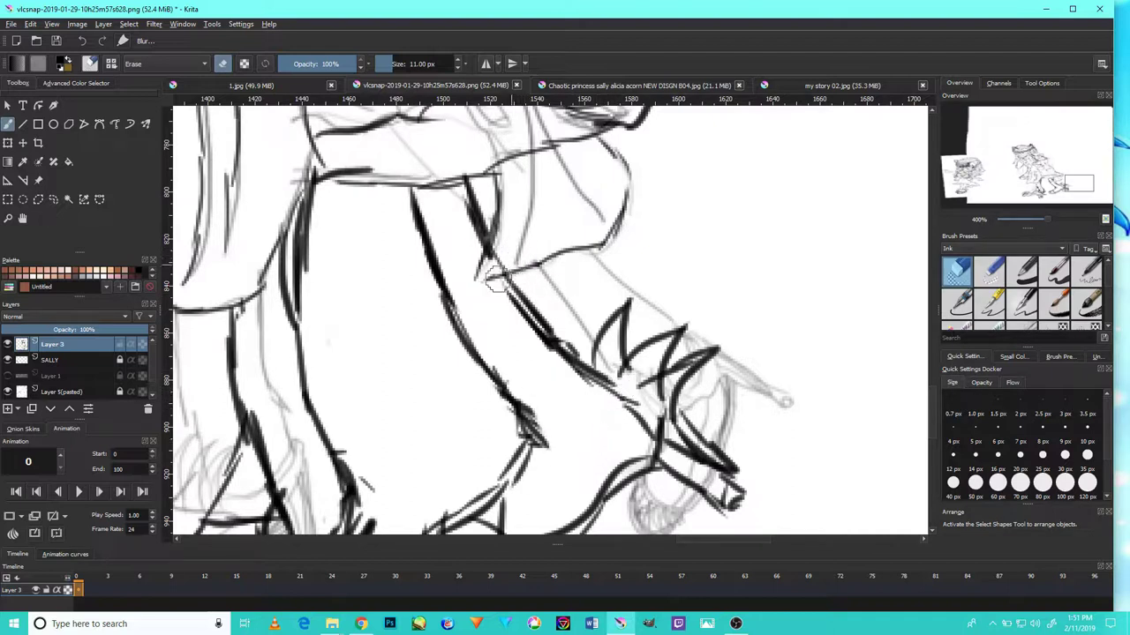
# - Clean up stray lines where the front hem meets the skirt's central hanging panel
pyautogui.moveTo(386, 202); pyautogui.dragTo(538, 327)
pyautogui.moveTo(437, 249); pyautogui.dragTo(689, 158)
pyautogui.moveTo(488, 261); pyautogui.dragTo(515, 395)
pyautogui.moveTo(567, 204); pyautogui.dragTo(672, 124)
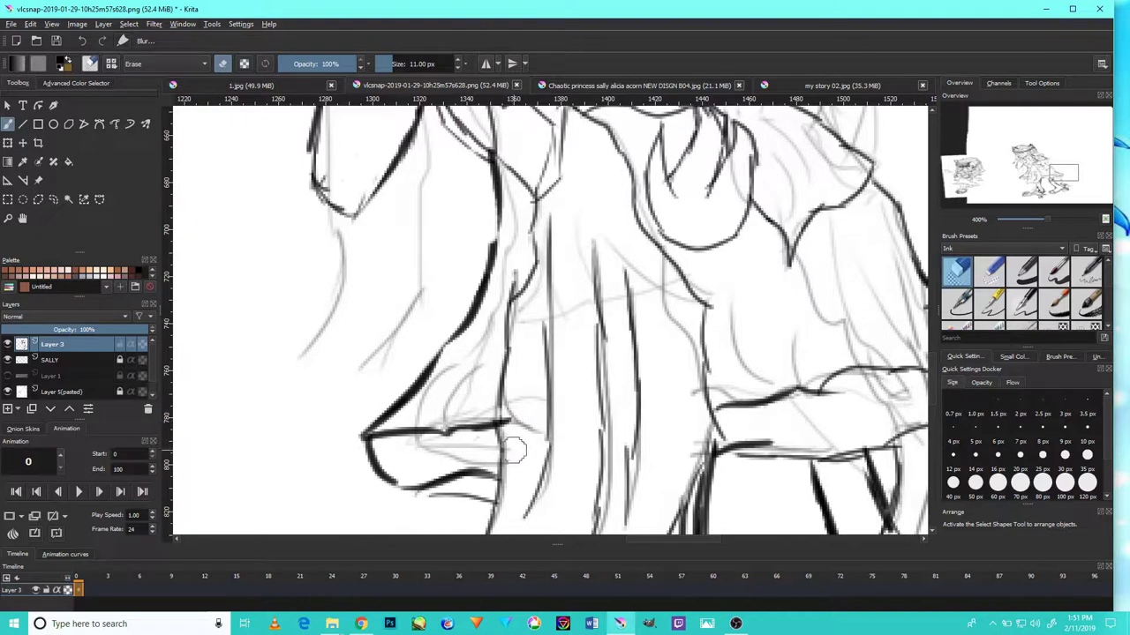
pyautogui.scroll(-3, 520, 465)
pyautogui.scroll(5, 519, 436)
pyautogui.moveTo(539, 500)
pyautogui.mouseDown()
pyautogui.moveTo(506, 494)
pyautogui.moveTo(495, 518)
pyautogui.mouseUp()
pyautogui.scroll(-8, 496, 516)
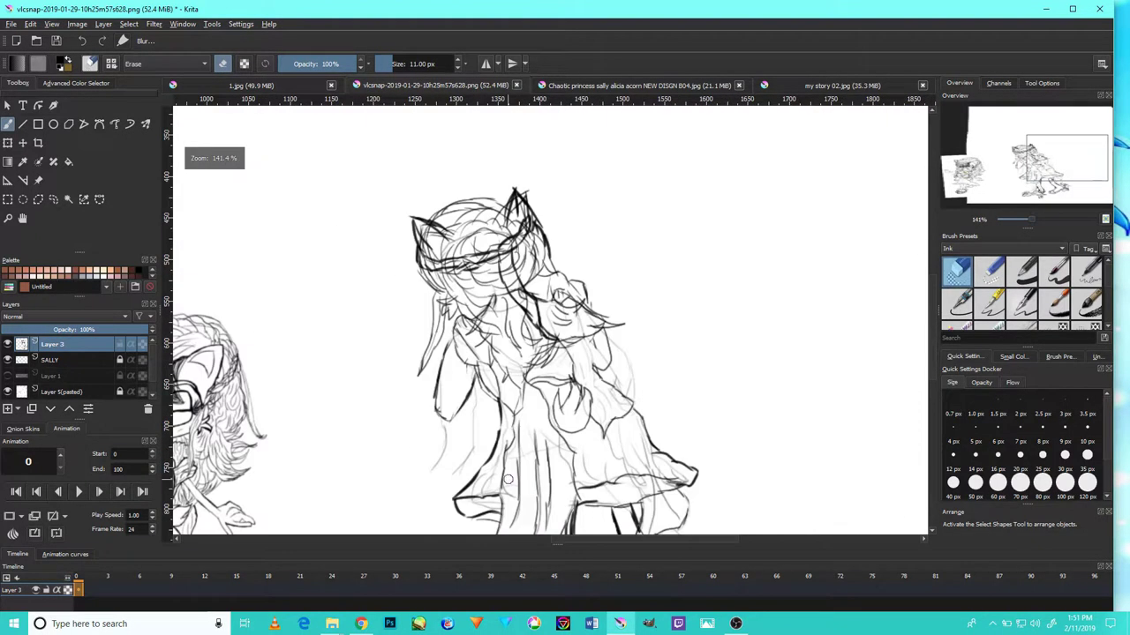
# - Erase the overshooting strokes along the skirt's back hem and where its back edge flares outward
pyautogui.scroll(6, 606, 504)
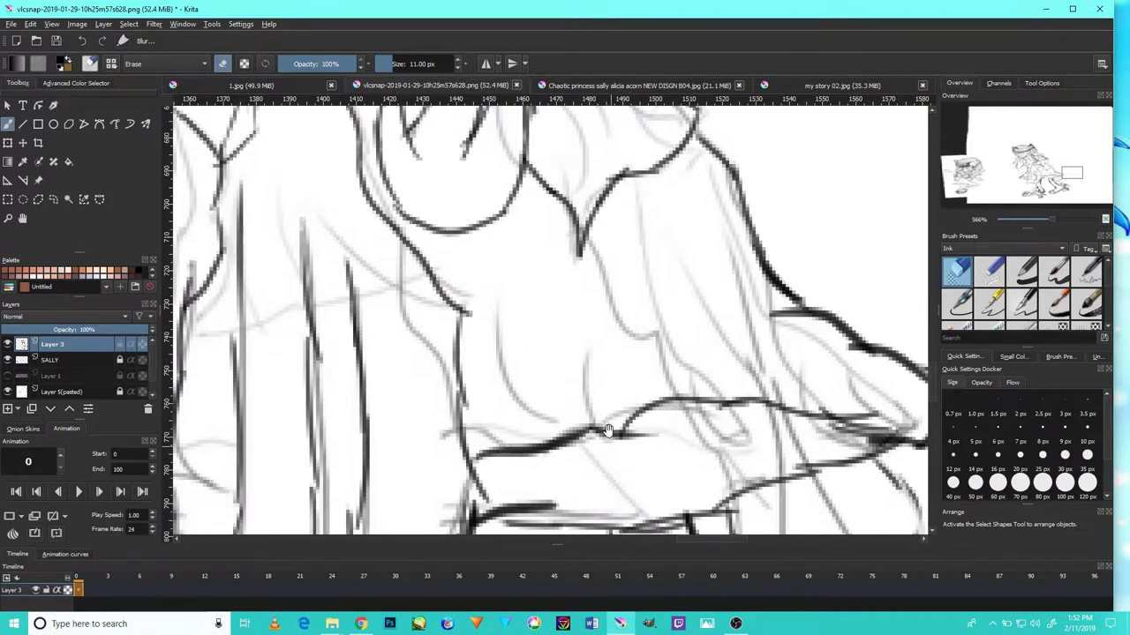
pyautogui.moveTo(609, 432); pyautogui.dragTo(763, 334)
pyautogui.moveTo(690, 422); pyautogui.dragTo(636, 429)
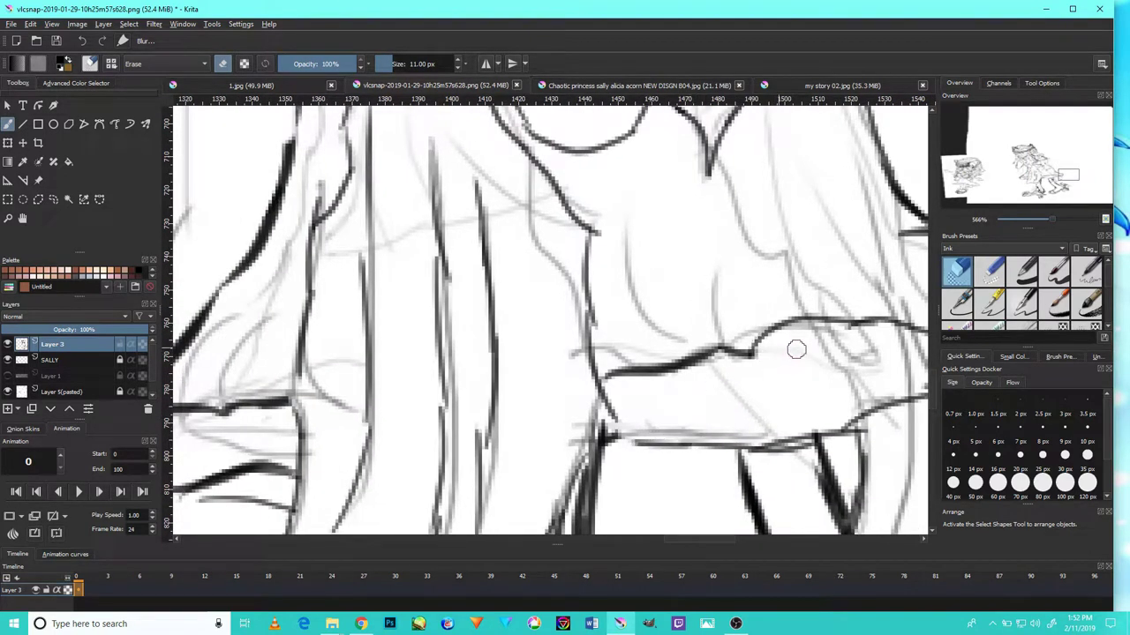
pyautogui.moveTo(789, 273); pyautogui.dragTo(585, 406)
pyautogui.moveTo(675, 370)
pyautogui.mouseDown()
pyautogui.moveTo(735, 371)
pyautogui.moveTo(776, 412)
pyautogui.mouseUp()
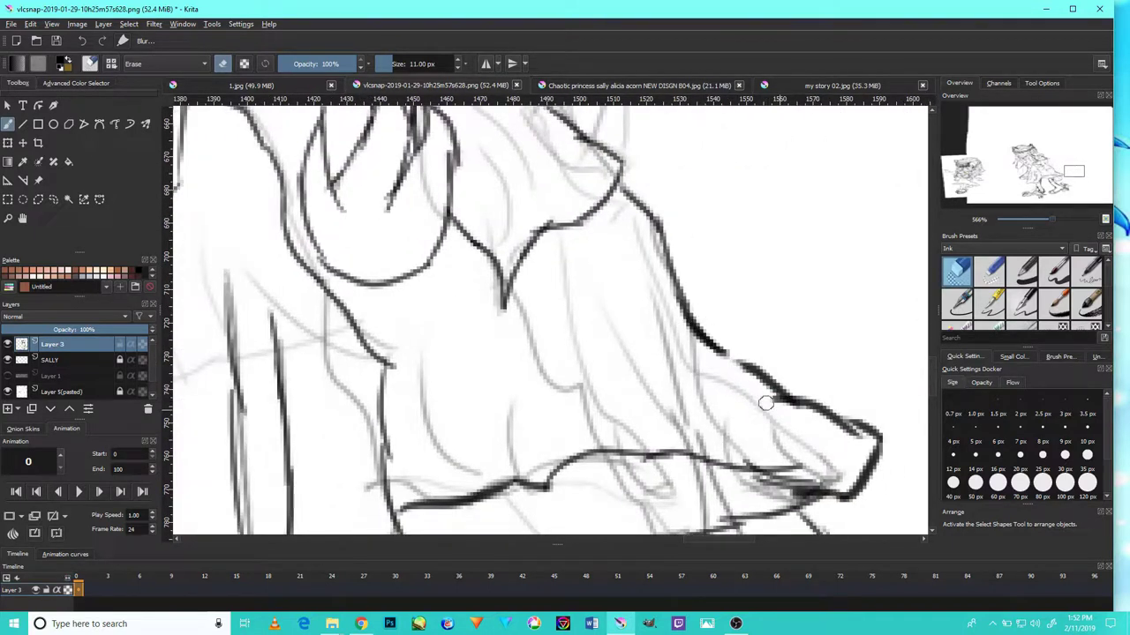
pyautogui.scroll(-4, 749, 396)
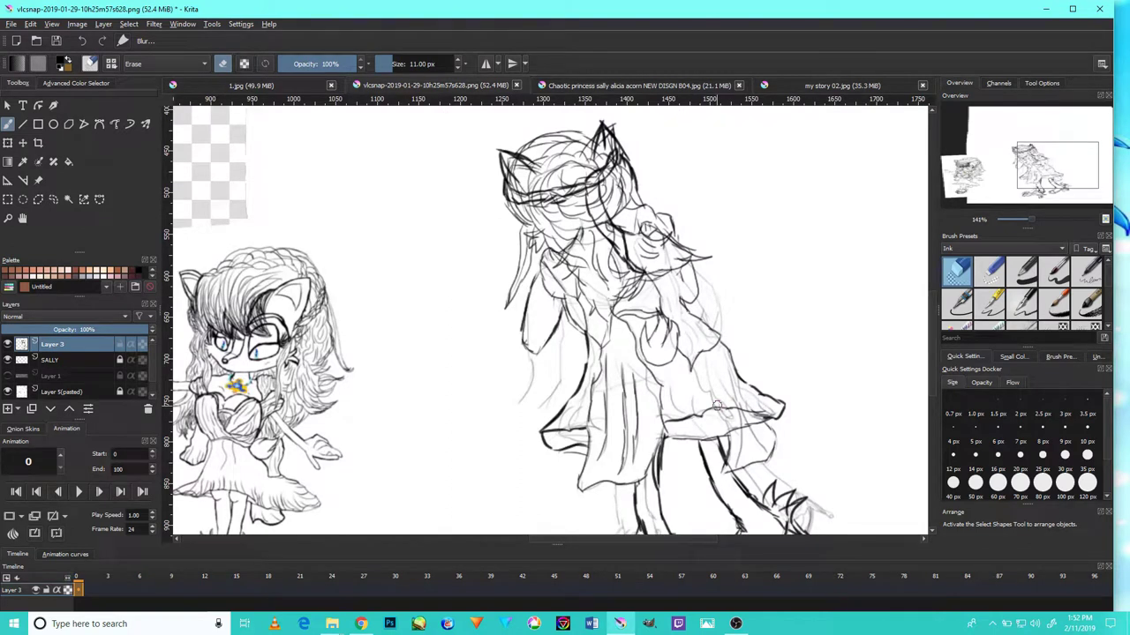
# - Draw short dark fold lines on the back arm's draped, pointed sleeve with the 4 px ink brush
pyautogui.press('/')
pyautogui.scroll(-1, 648, 295)
pyautogui.scroll(5, 692, 336)
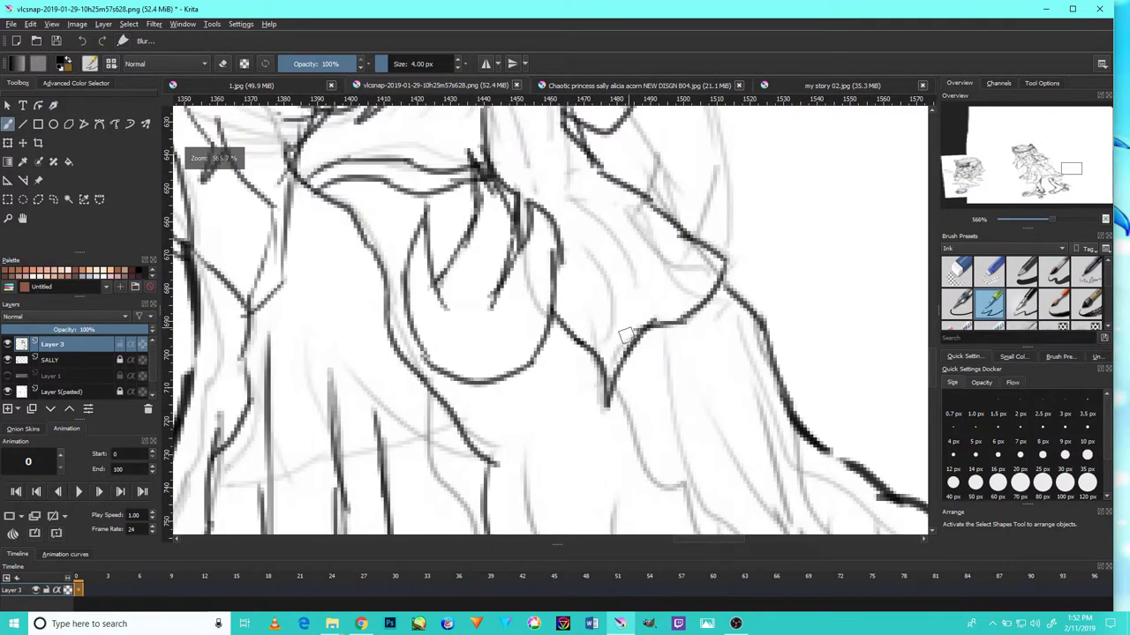
pyautogui.moveTo(623, 334); pyautogui.dragTo(606, 274)
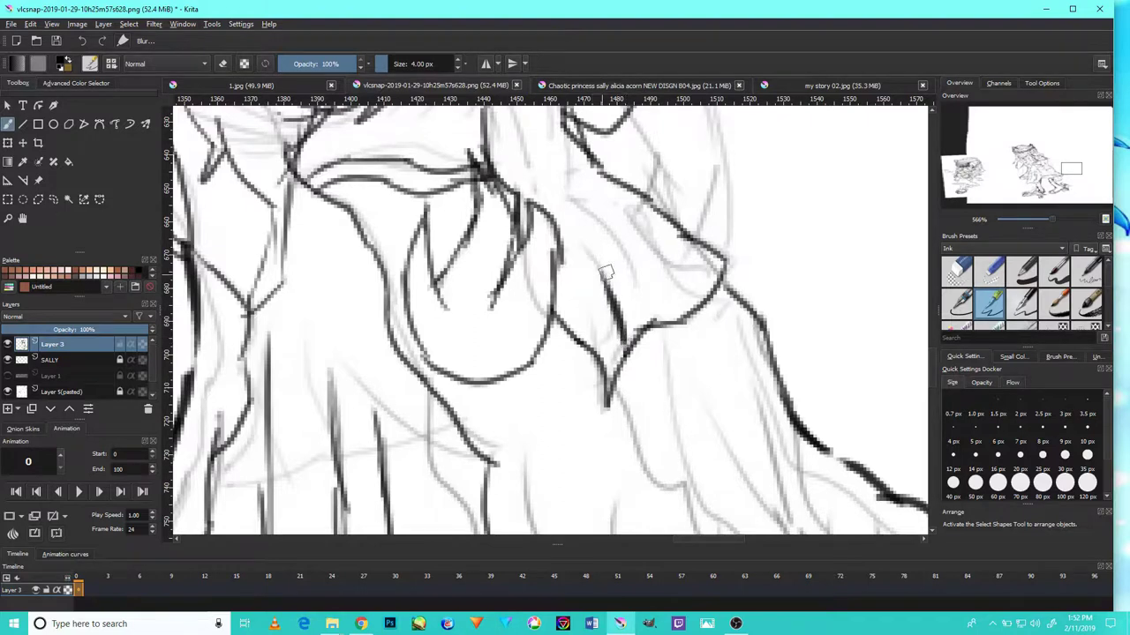
pyautogui.scroll(-5, 599, 219)
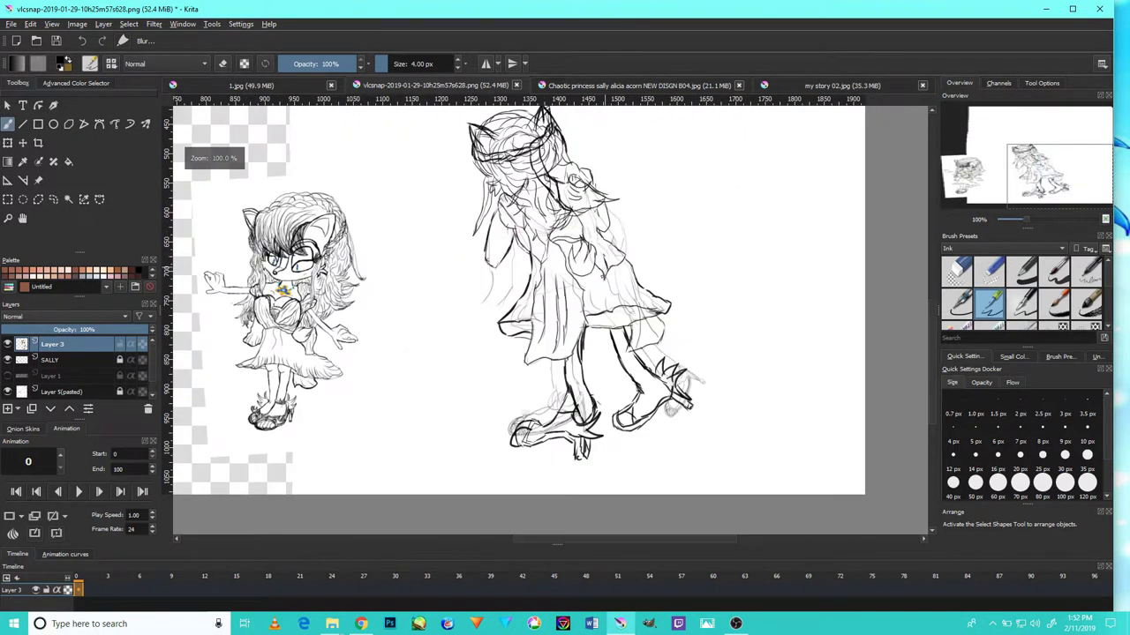
pyautogui.moveTo(622, 207); pyautogui.dragTo(645, 316)
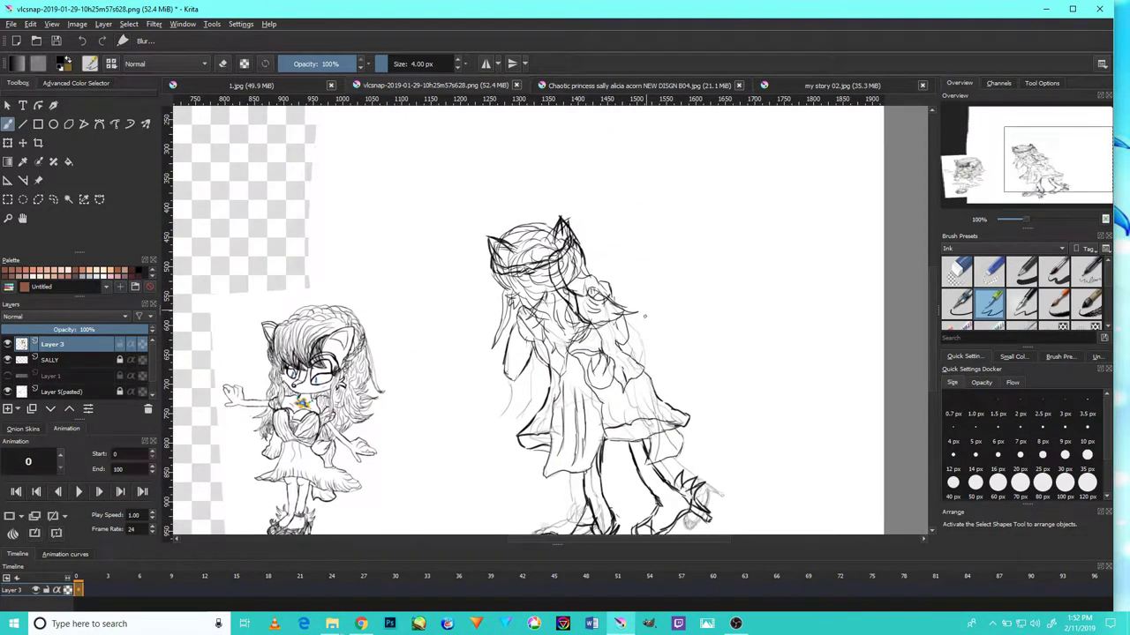
pyautogui.scroll(4, 627, 386)
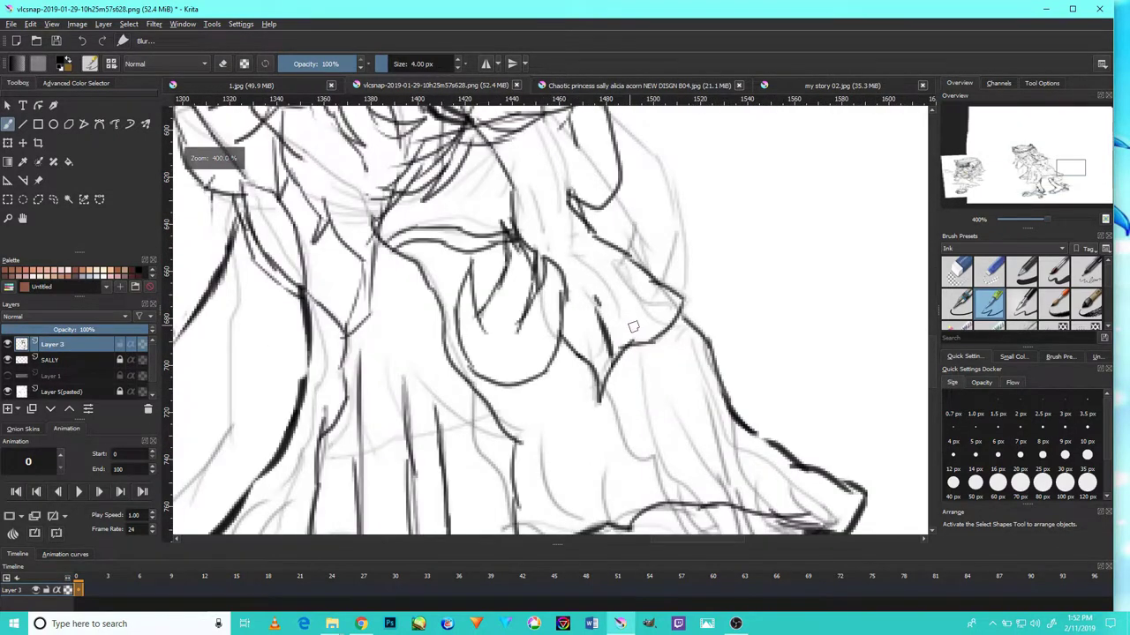
pyautogui.moveTo(642, 340)
pyautogui.mouseDown()
pyautogui.moveTo(595, 313)
pyautogui.moveTo(543, 156)
pyautogui.moveTo(548, 165)
pyautogui.moveTo(558, 152)
pyautogui.moveTo(605, 371)
pyautogui.mouseUp()
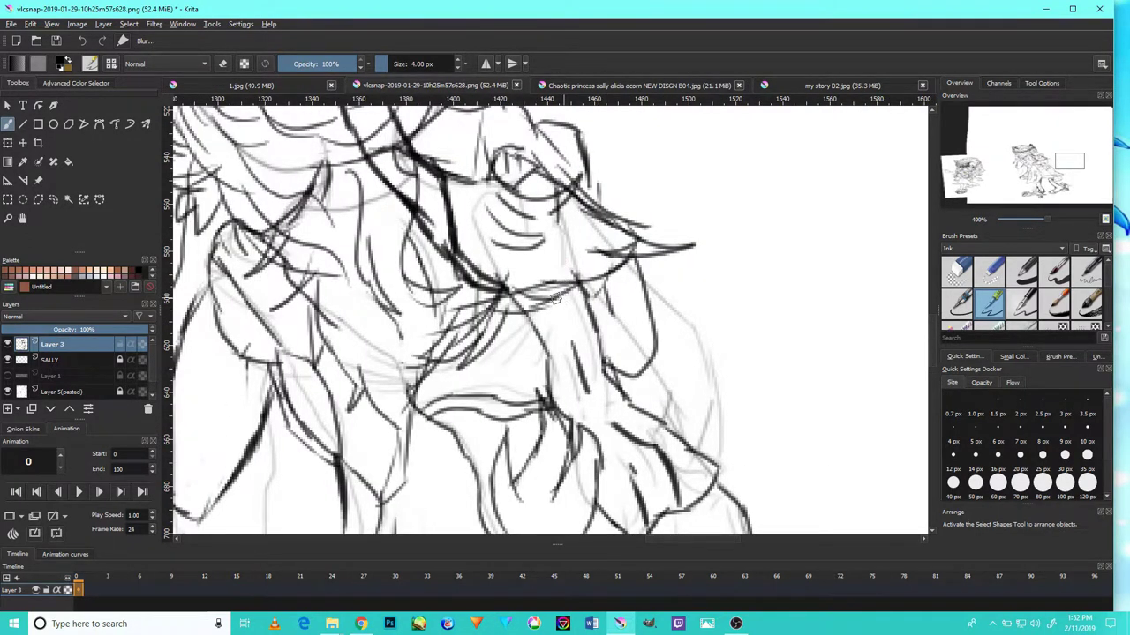
# - Draw a dark line joining the front hanging sleeve's lower edge to the figure's body
pyautogui.scroll(-4, 556, 299)
pyautogui.scroll(4, 488, 340)
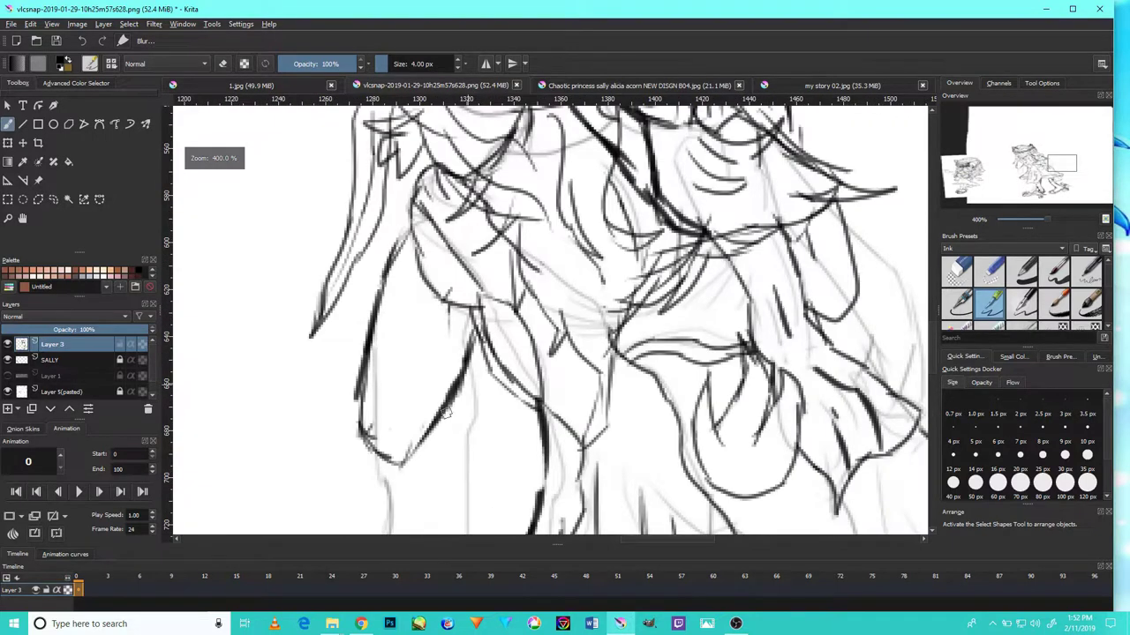
pyautogui.moveTo(433, 436); pyautogui.dragTo(507, 375)
pyautogui.scroll(-5, 463, 355)
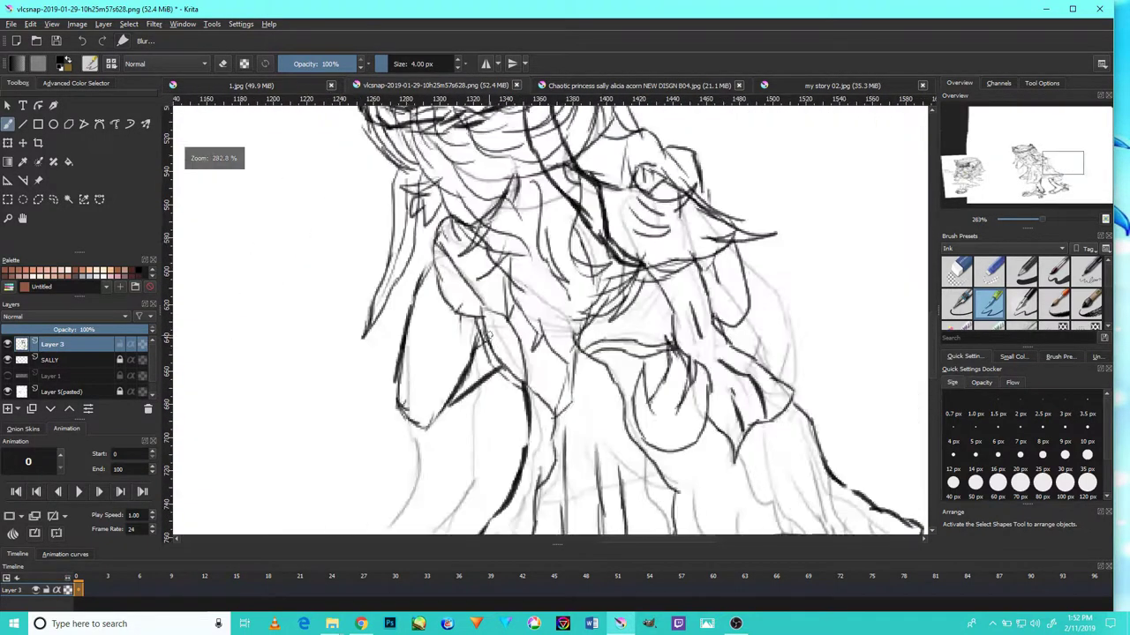
# - Erase the inner strokes of the figure's front ear with the 11 px eraser, leaving a clean outline
pyautogui.scroll(6, 587, 291)
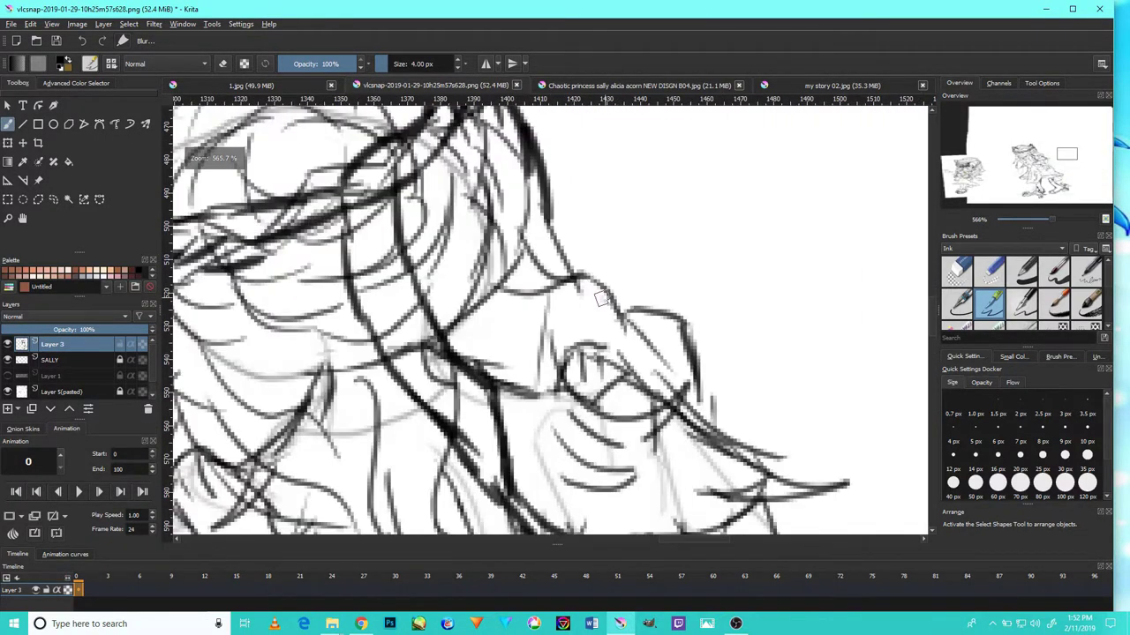
pyautogui.scroll(-3, 587, 291)
pyautogui.scroll(1, 483, 389)
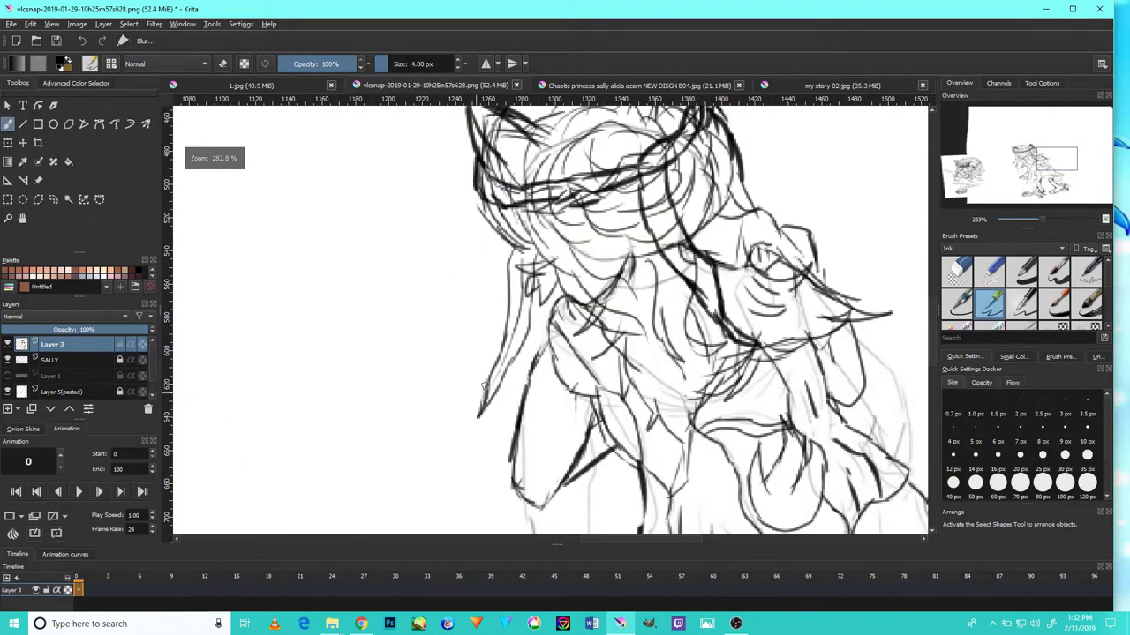
pyautogui.scroll(-1, 486, 387)
pyautogui.moveTo(505, 298)
pyautogui.mouseDown()
pyautogui.moveTo(621, 209)
pyautogui.moveTo(597, 209)
pyautogui.moveTo(583, 283)
pyautogui.moveTo(533, 332)
pyautogui.mouseUp()
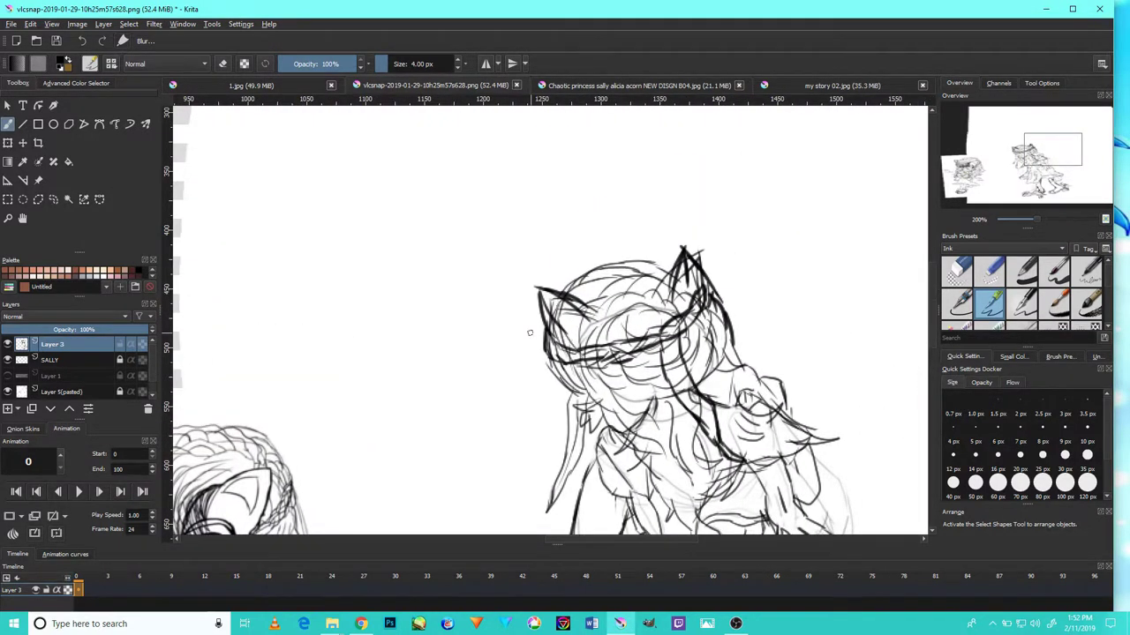
pyautogui.press('e')
pyautogui.scroll(3, 537, 335)
pyautogui.moveTo(550, 353)
pyautogui.mouseDown()
pyautogui.moveTo(519, 301)
pyautogui.moveTo(542, 353)
pyautogui.moveTo(514, 314)
pyautogui.moveTo(527, 327)
pyautogui.moveTo(516, 297)
pyautogui.moveTo(560, 337)
pyautogui.moveTo(534, 299)
pyautogui.moveTo(592, 351)
pyautogui.moveTo(557, 329)
pyautogui.moveTo(556, 392)
pyautogui.moveTo(528, 364)
pyautogui.moveTo(531, 397)
pyautogui.moveTo(507, 348)
pyautogui.moveTo(550, 397)
pyautogui.moveTo(578, 410)
pyautogui.moveTo(560, 392)
pyautogui.moveTo(575, 357)
pyautogui.moveTo(609, 343)
pyautogui.moveTo(609, 329)
pyautogui.moveTo(625, 333)
pyautogui.moveTo(553, 305)
pyautogui.moveTo(537, 367)
pyautogui.moveTo(527, 282)
pyautogui.moveTo(530, 341)
pyautogui.moveTo(565, 378)
pyautogui.moveTo(632, 350)
pyautogui.mouseUp()
pyautogui.scroll(-4, 622, 263)
pyautogui.scroll(4, 605, 290)
pyautogui.scroll(1, 587, 302)
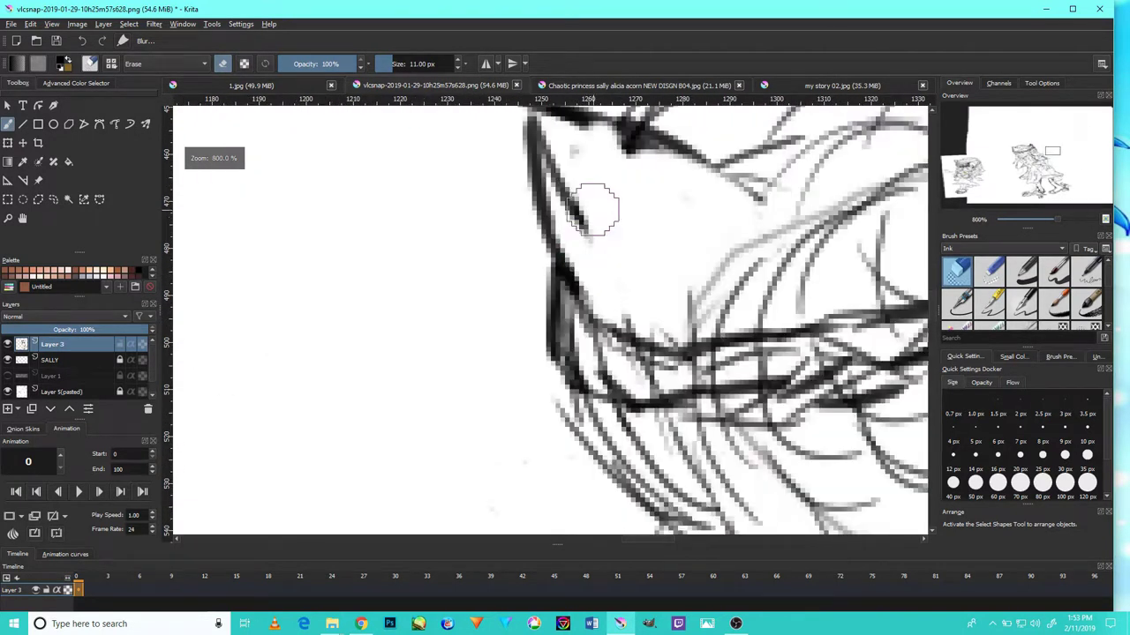
pyautogui.moveTo(611, 221)
pyautogui.mouseDown()
pyautogui.moveTo(631, 331)
pyautogui.moveTo(606, 358)
pyautogui.moveTo(575, 262)
pyautogui.moveTo(661, 290)
pyautogui.moveTo(620, 259)
pyautogui.moveTo(588, 330)
pyautogui.moveTo(575, 259)
pyautogui.mouseUp()
# - Erase the inner and doubled strokes of the figure's back ear and tidy the lines around its tip
pyautogui.scroll(-6, 689, 287)
pyautogui.scroll(5, 722, 286)
pyautogui.moveTo(722, 286)
pyautogui.mouseDown()
pyautogui.moveTo(731, 227)
pyautogui.moveTo(741, 258)
pyautogui.moveTo(739, 224)
pyautogui.moveTo(721, 283)
pyautogui.moveTo(721, 240)
pyautogui.moveTo(694, 312)
pyautogui.moveTo(728, 207)
pyautogui.moveTo(745, 267)
pyautogui.moveTo(790, 279)
pyautogui.moveTo(744, 234)
pyautogui.moveTo(786, 274)
pyautogui.moveTo(817, 191)
pyautogui.moveTo(767, 177)
pyautogui.moveTo(782, 217)
pyautogui.mouseUp()
pyautogui.scroll(-4, 782, 218)
pyautogui.scroll(6, 783, 217)
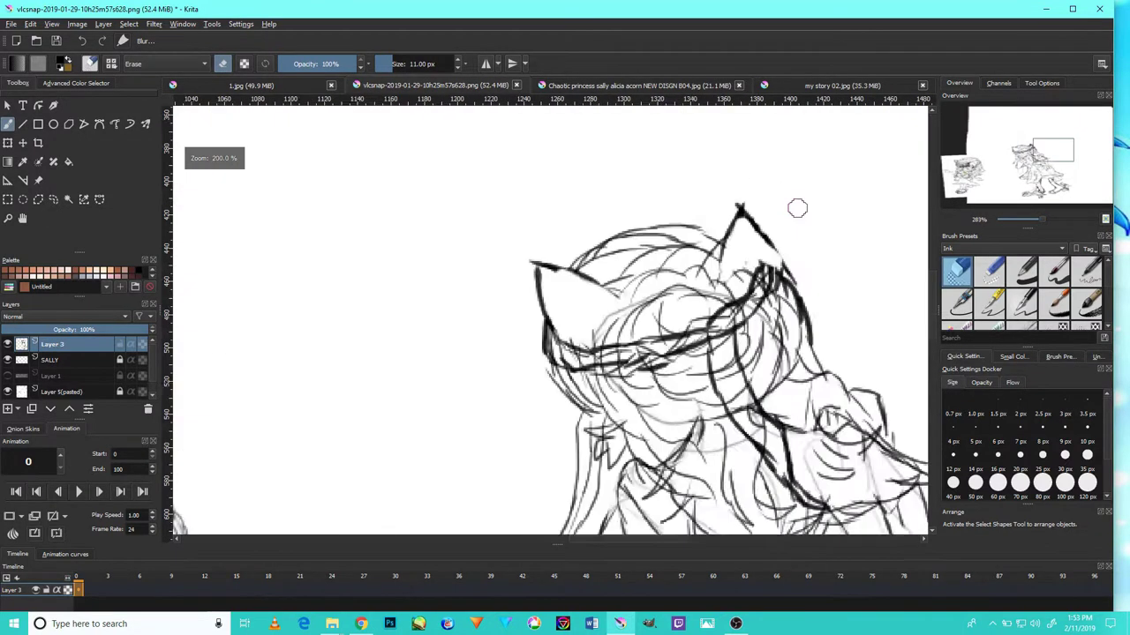
pyautogui.moveTo(543, 326)
pyautogui.mouseDown()
pyautogui.moveTo(569, 323)
pyautogui.moveTo(605, 259)
pyautogui.moveTo(605, 288)
pyautogui.moveTo(597, 285)
pyautogui.moveTo(605, 283)
pyautogui.mouseUp()
pyautogui.scroll(-5, 605, 283)
pyautogui.scroll(3, 627, 229)
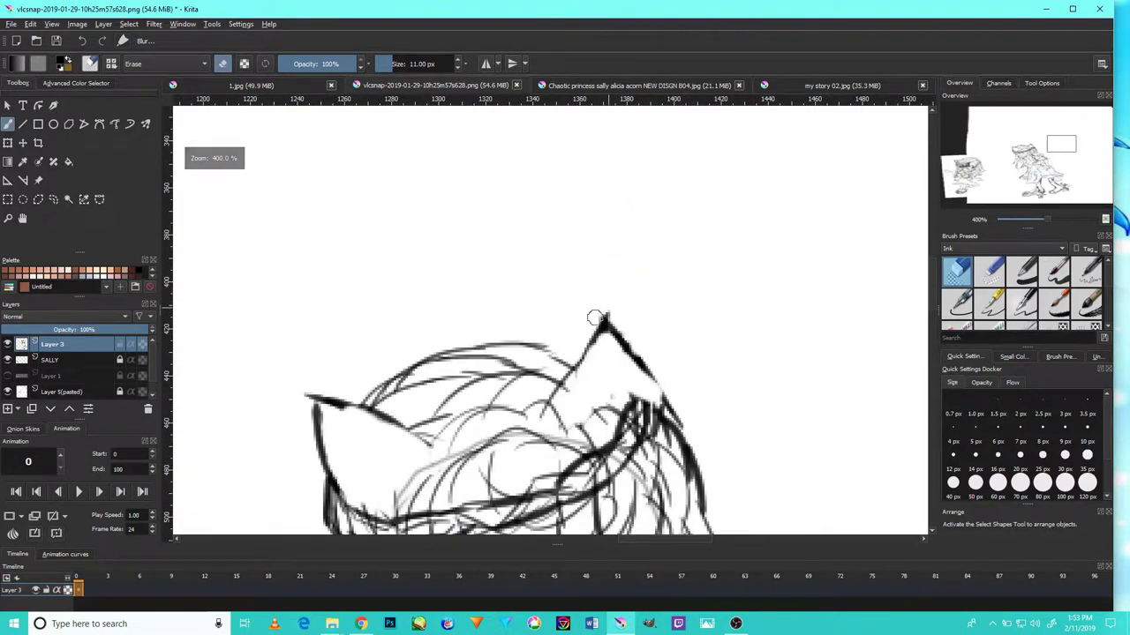
pyautogui.scroll(-2, 679, 342)
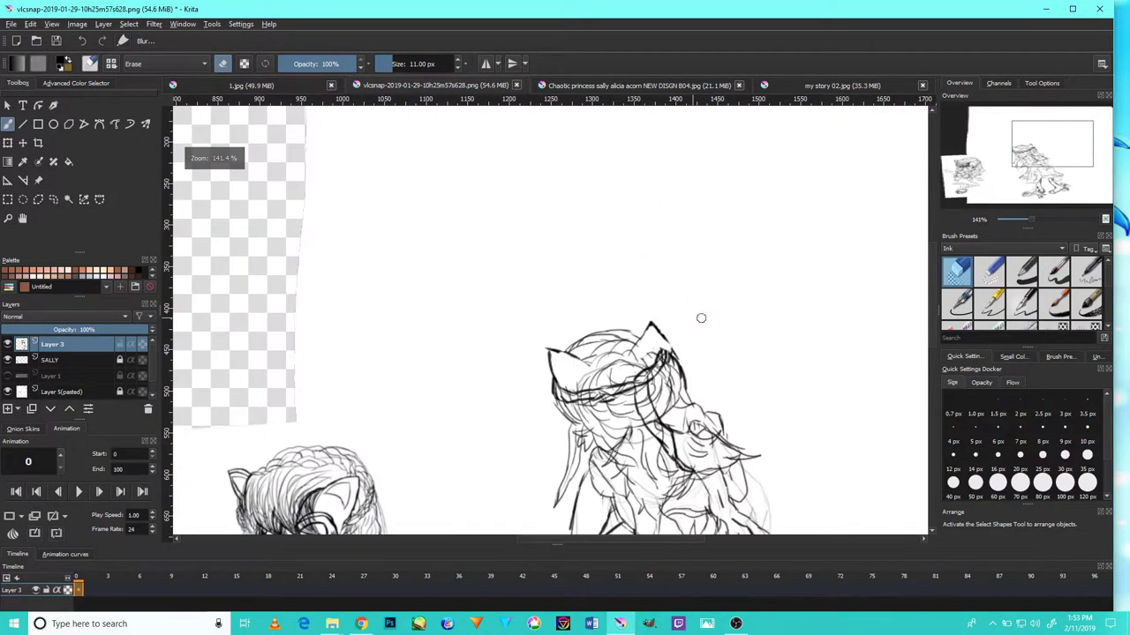
# - Switch from the eraser to the 4 px ink pen and draw a curved ankle strap on the figure's rear leg
pyautogui.moveTo(647, 314)
pyautogui.mouseDown()
pyautogui.moveTo(681, 245)
pyautogui.moveTo(708, 237)
pyautogui.mouseUp()
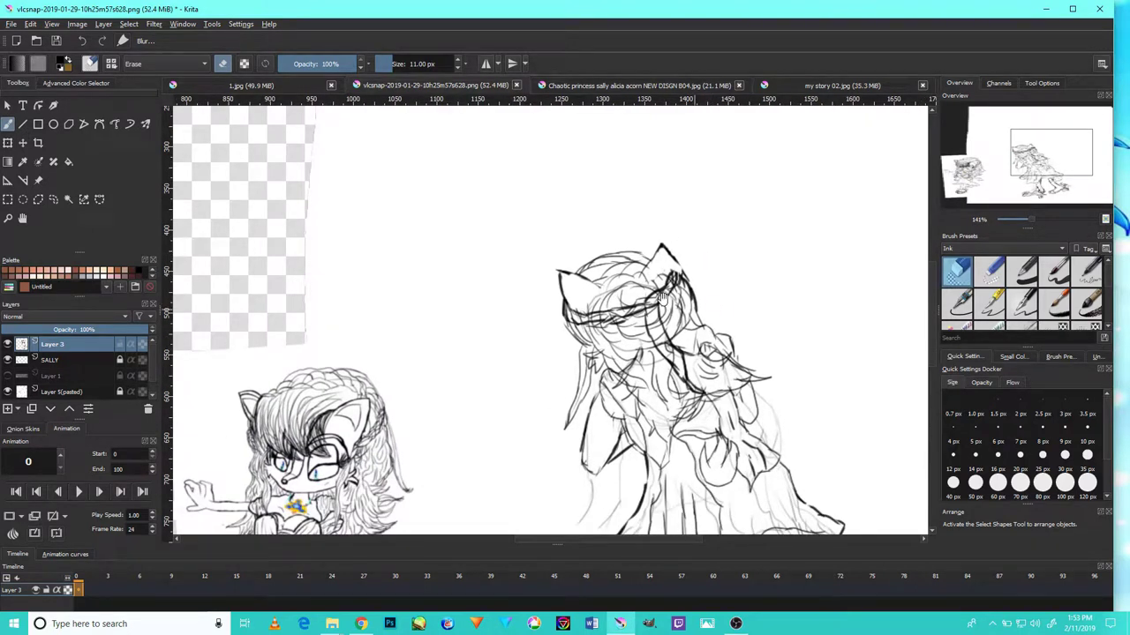
pyautogui.moveTo(703, 285); pyautogui.dragTo(822, 202)
pyautogui.scroll(2, 743, 209)
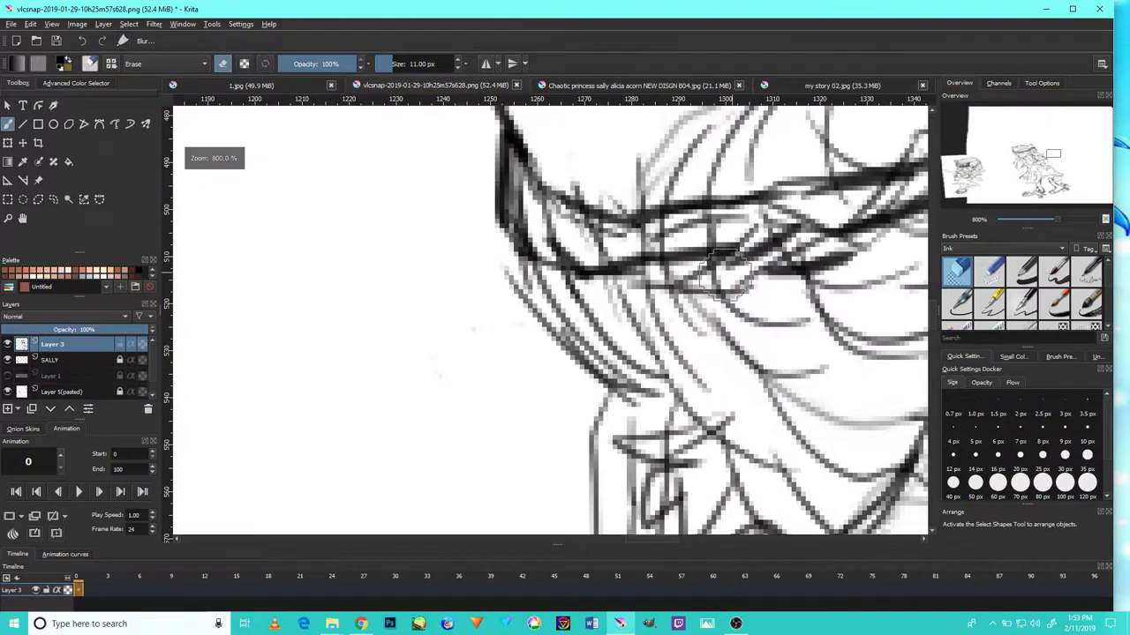
pyautogui.scroll(-2, 667, 351)
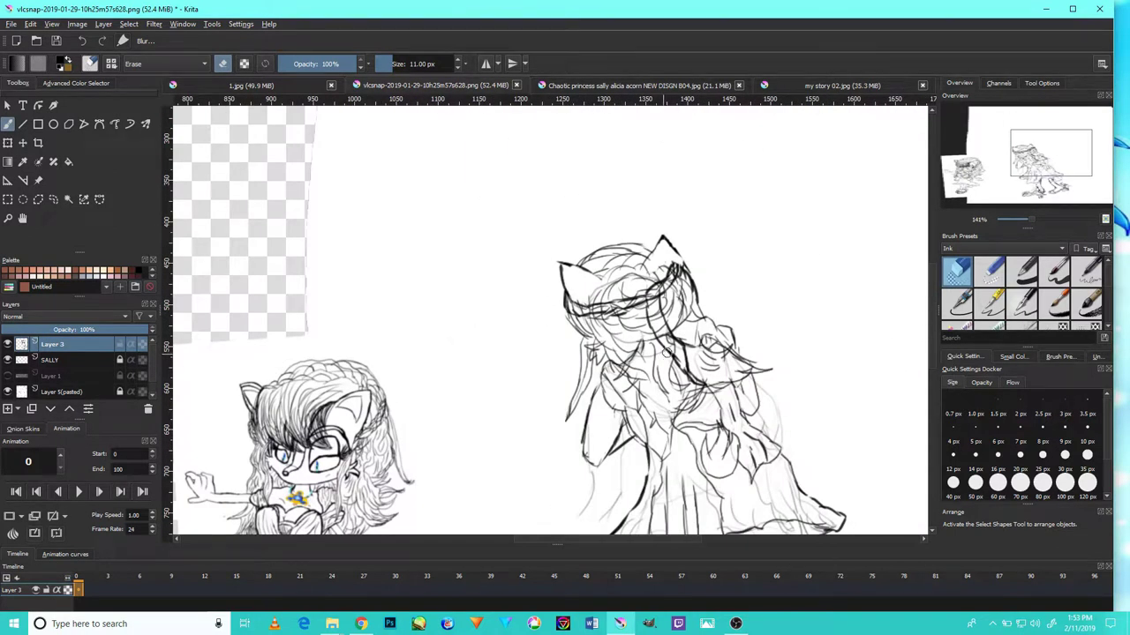
pyautogui.scroll(-5, 675, 323)
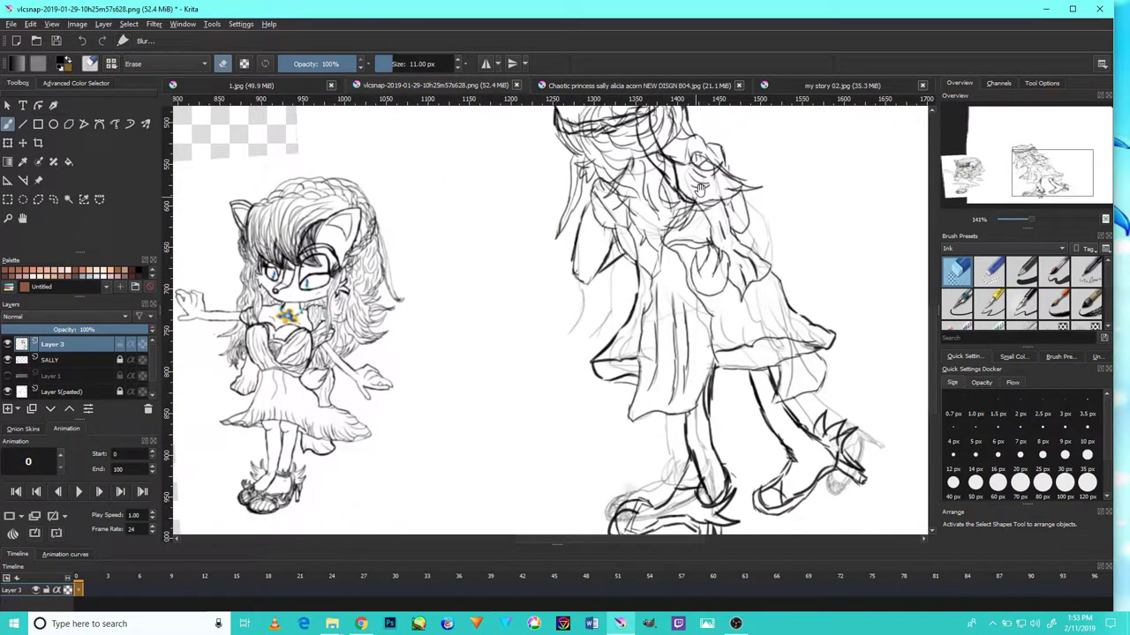
pyautogui.moveTo(718, 311); pyautogui.dragTo(678, 304)
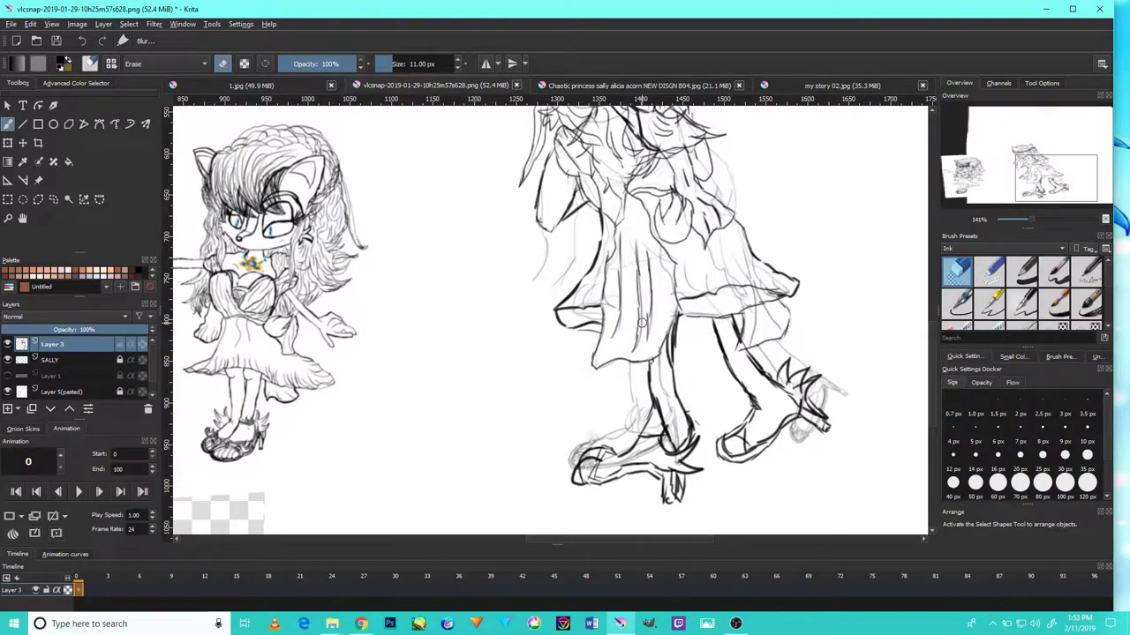
pyautogui.press('/')
pyautogui.scroll(2, 733, 385)
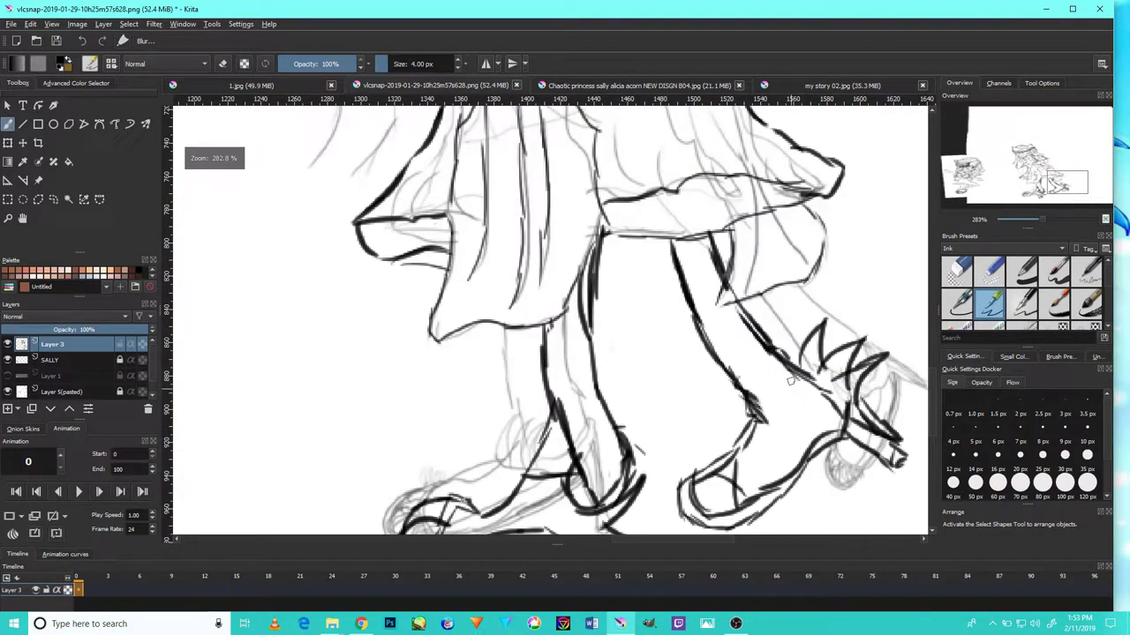
pyautogui.moveTo(787, 374); pyautogui.dragTo(747, 406)
pyautogui.moveTo(798, 375); pyautogui.dragTo(744, 402)
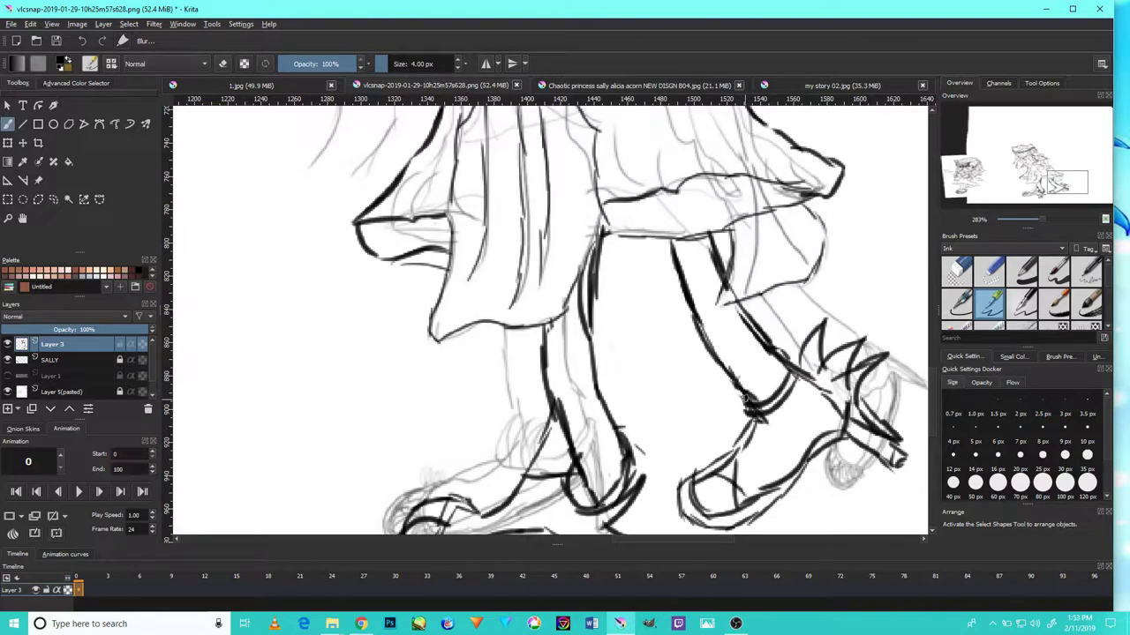
# - Ink short fold strokes above the dress's rear hem and darken the pointed ends and strands hanging over the skirt
pyautogui.moveTo(615, 310); pyautogui.dragTo(639, 398)
pyautogui.moveTo(660, 287)
pyautogui.mouseDown()
pyautogui.moveTo(676, 350)
pyautogui.moveTo(665, 285)
pyautogui.mouseUp()
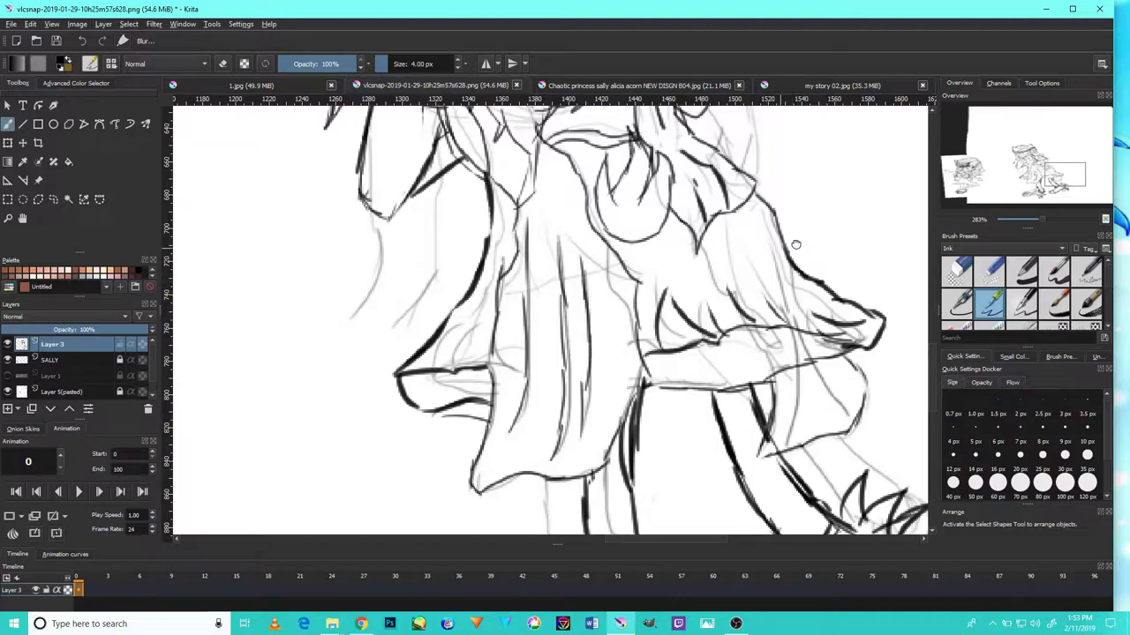
pyautogui.moveTo(794, 242); pyautogui.dragTo(793, 294)
pyautogui.moveTo(773, 242); pyautogui.dragTo(789, 263)
pyautogui.moveTo(747, 242); pyautogui.dragTo(764, 266)
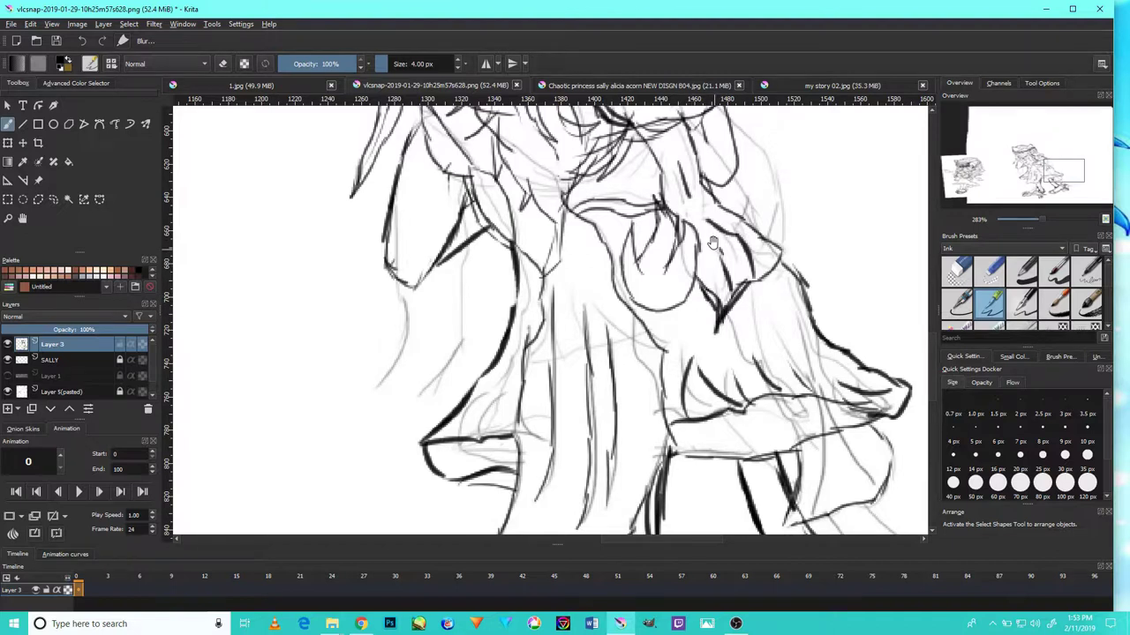
pyautogui.moveTo(713, 218); pyautogui.dragTo(696, 294)
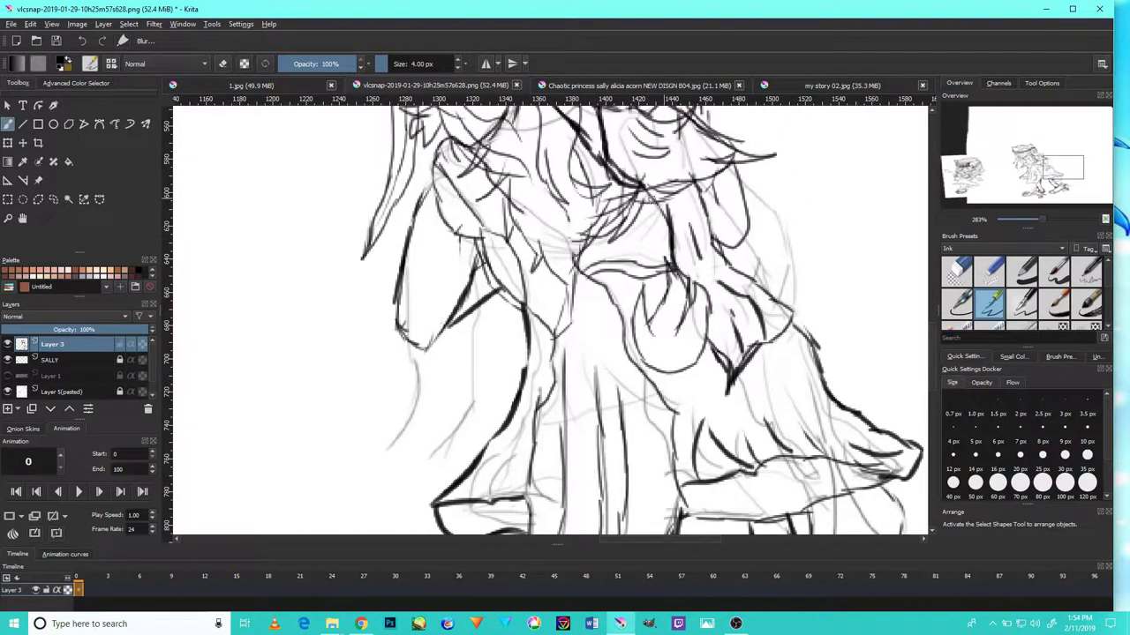
pyautogui.moveTo(744, 241); pyautogui.dragTo(733, 271)
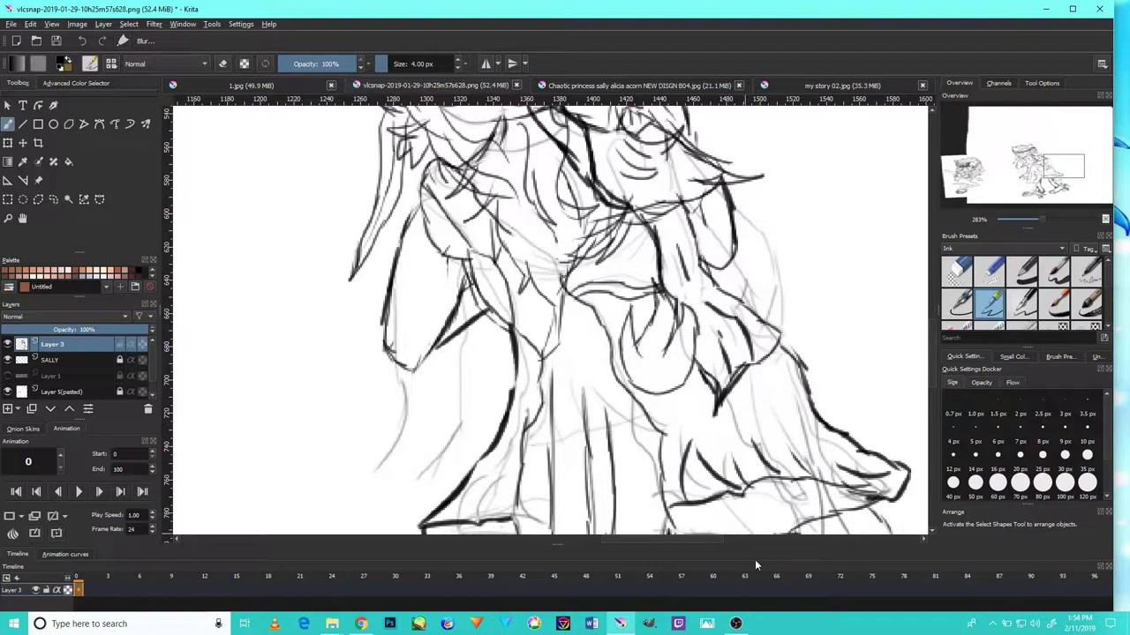
# - Check the recording in OBS, switch back to Krita and show the drawing at 100% zoom
pyautogui.click(736, 623)
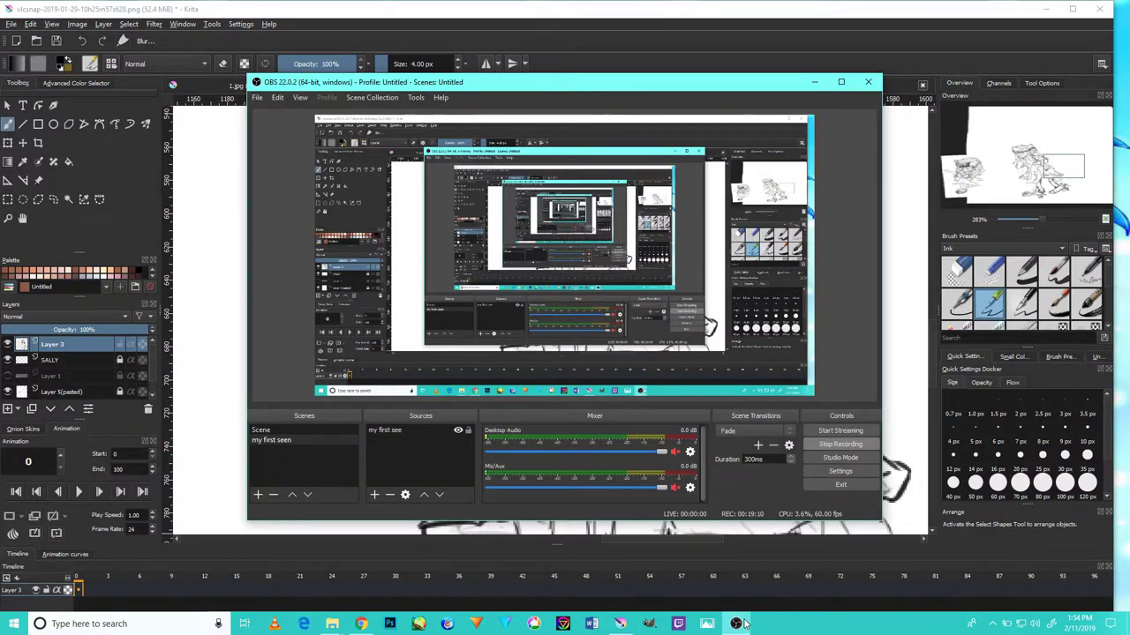
pyautogui.click(738, 624)
pyautogui.press('1')
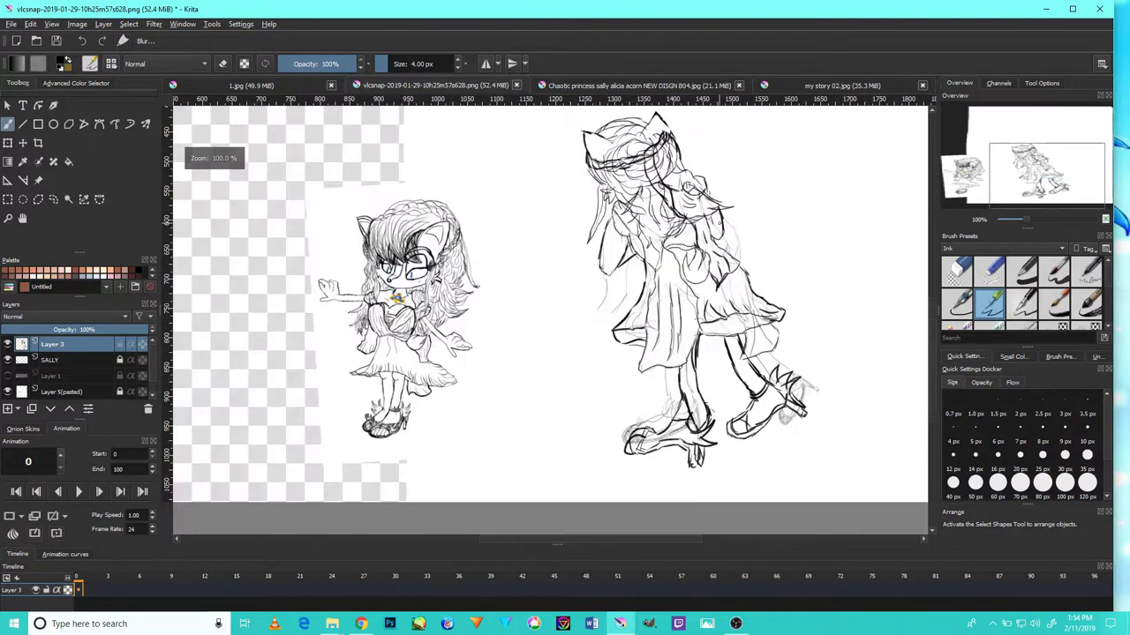
# - Darken the skirt's front edge and close the curved outline of its small front hem flap
pyautogui.scroll(5, 644, 274)
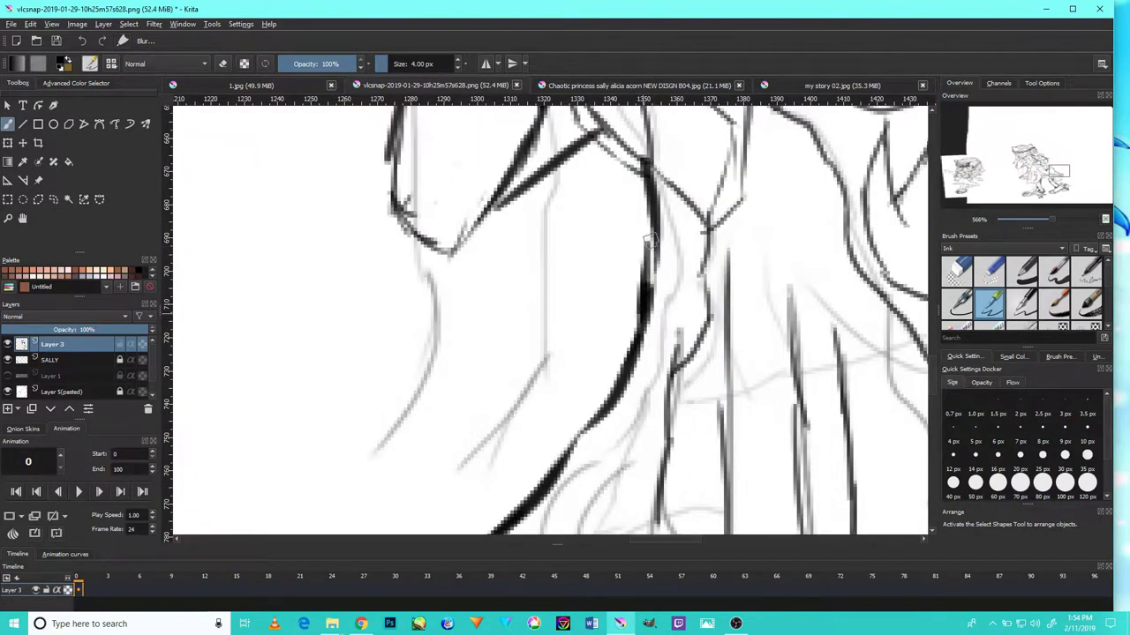
pyautogui.scroll(-4, 639, 309)
pyautogui.scroll(3, 635, 306)
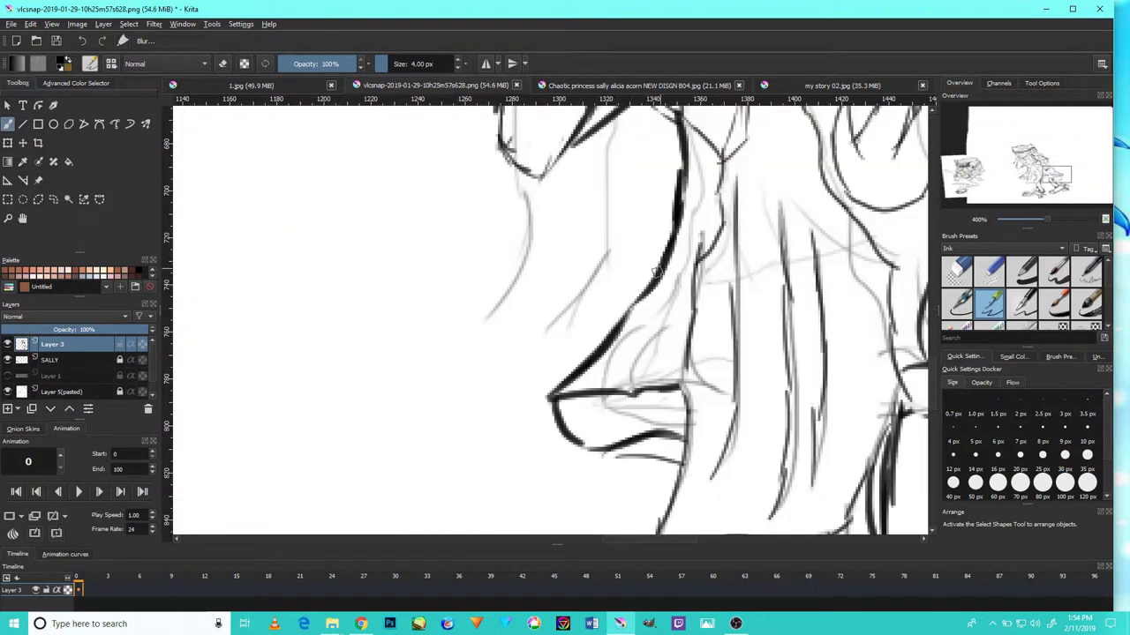
pyautogui.scroll(3, 617, 437)
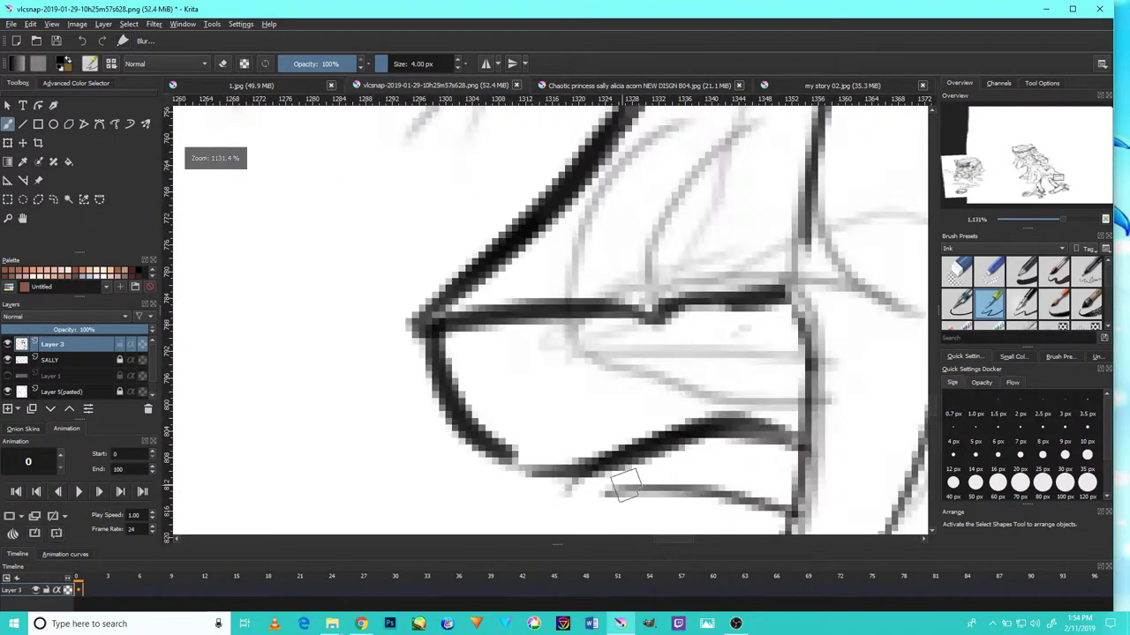
pyautogui.moveTo(536, 487)
pyautogui.mouseDown()
pyautogui.moveTo(462, 431)
pyautogui.moveTo(426, 314)
pyautogui.mouseUp()
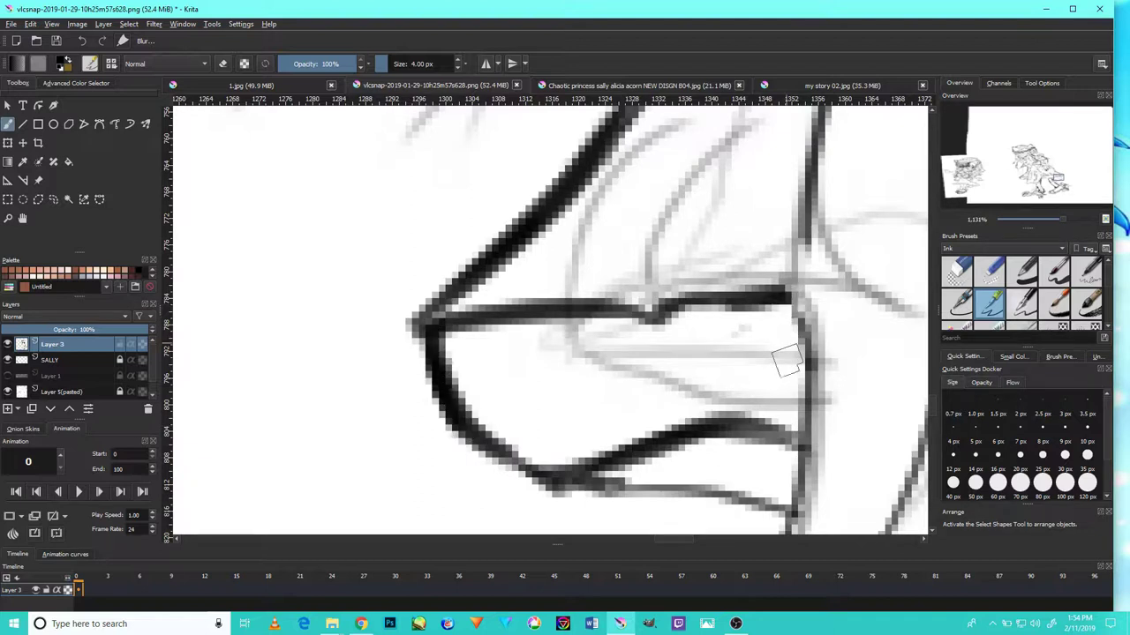
# - Darken the vertical fold line where the front hem flap meets the skirt's central panel
pyautogui.scroll(-6, 782, 361)
pyautogui.scroll(6, 794, 434)
pyautogui.moveTo(794, 434); pyautogui.dragTo(791, 339)
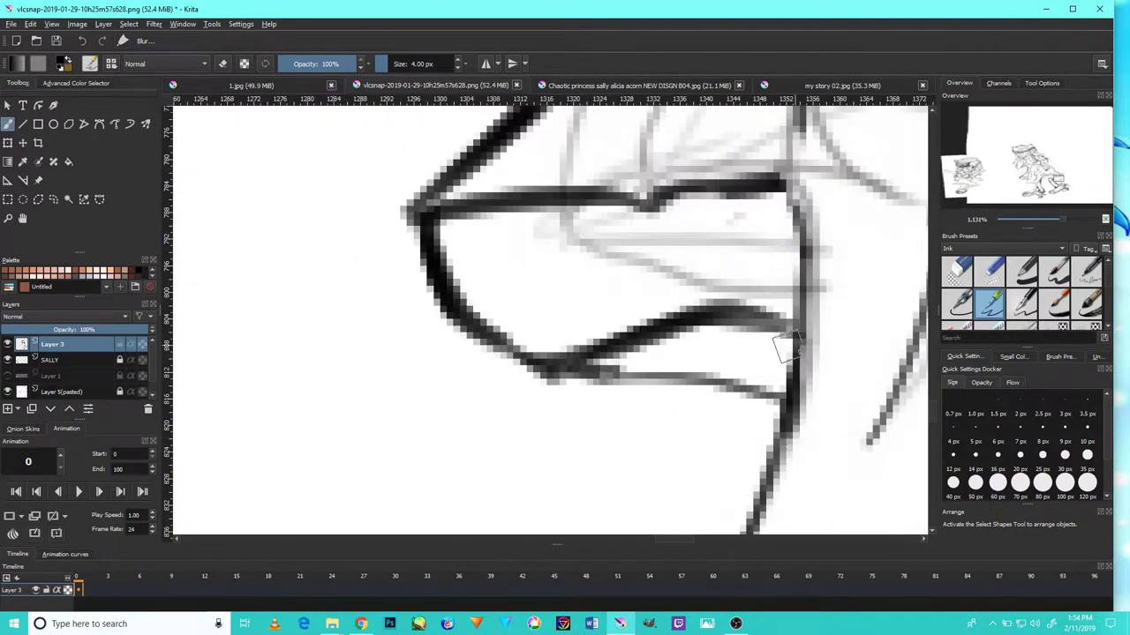
pyautogui.moveTo(808, 233); pyautogui.dragTo(781, 341)
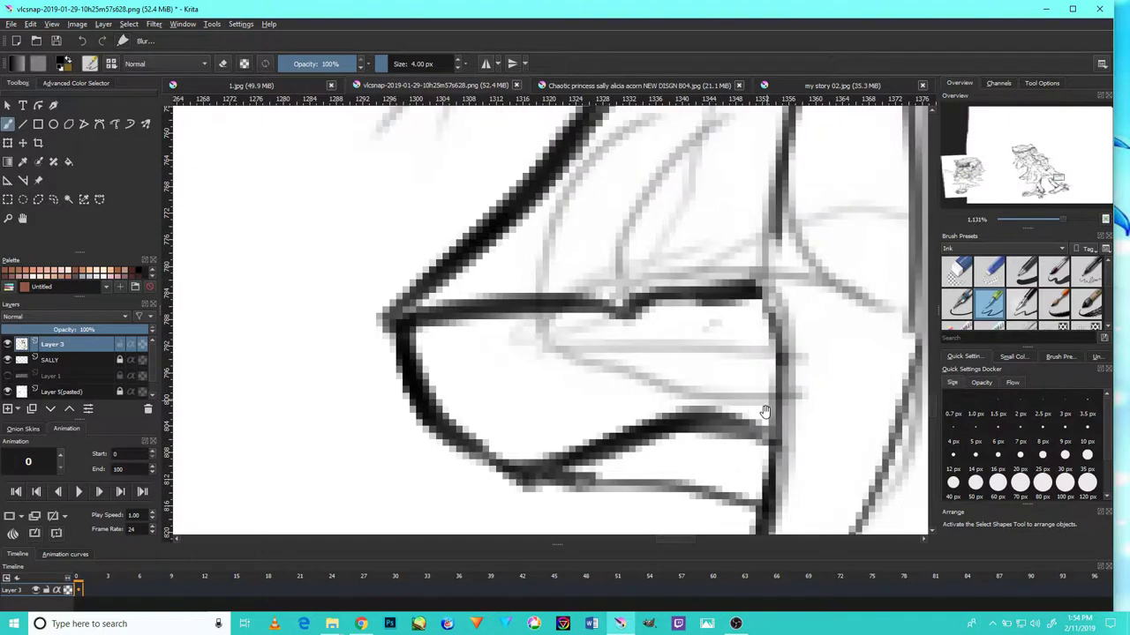
pyautogui.moveTo(761, 484)
pyautogui.mouseDown()
pyautogui.moveTo(759, 331)
pyautogui.moveTo(774, 411)
pyautogui.moveTo(775, 309)
pyautogui.mouseUp()
pyautogui.moveTo(778, 347); pyautogui.dragTo(753, 274)
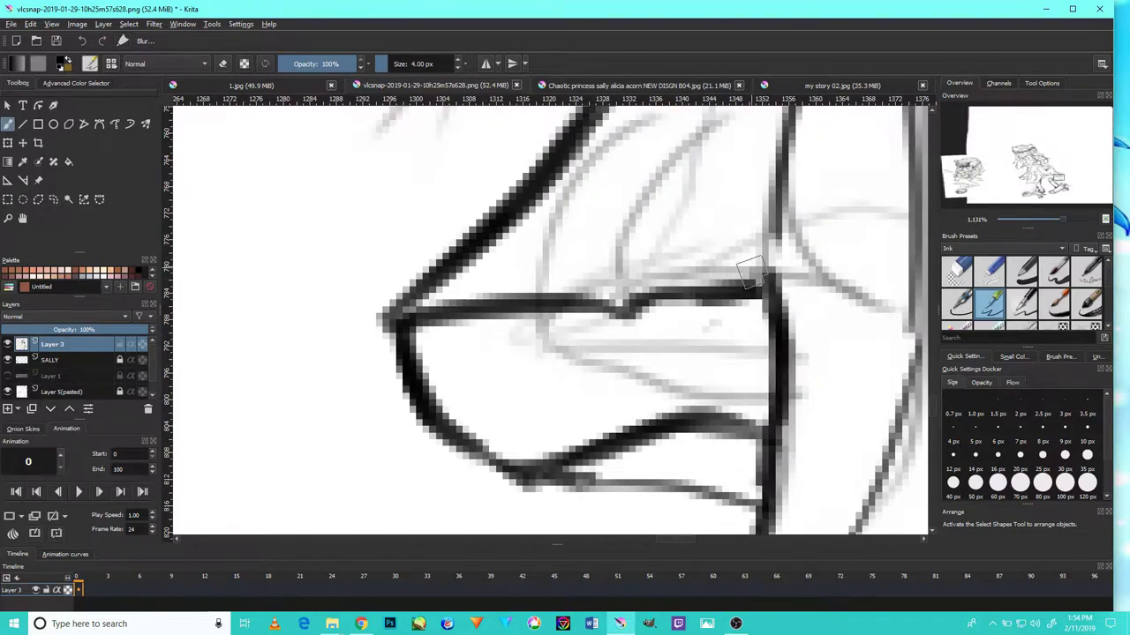
pyautogui.moveTo(771, 315); pyautogui.dragTo(782, 213)
# - Ink the rear foot's shoe outline from the heel along the sole and around the toe up to the ankle
pyautogui.scroll(-15, 764, 349)
pyautogui.scroll(3, 801, 400)
pyautogui.scroll(4, 779, 431)
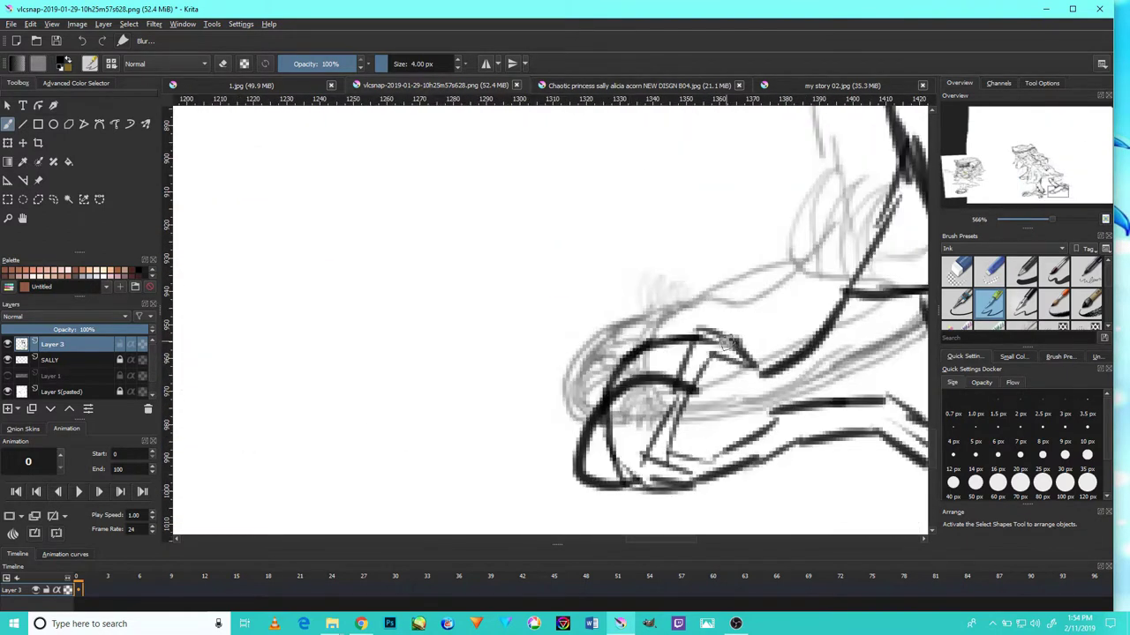
pyautogui.scroll(-12, 786, 353)
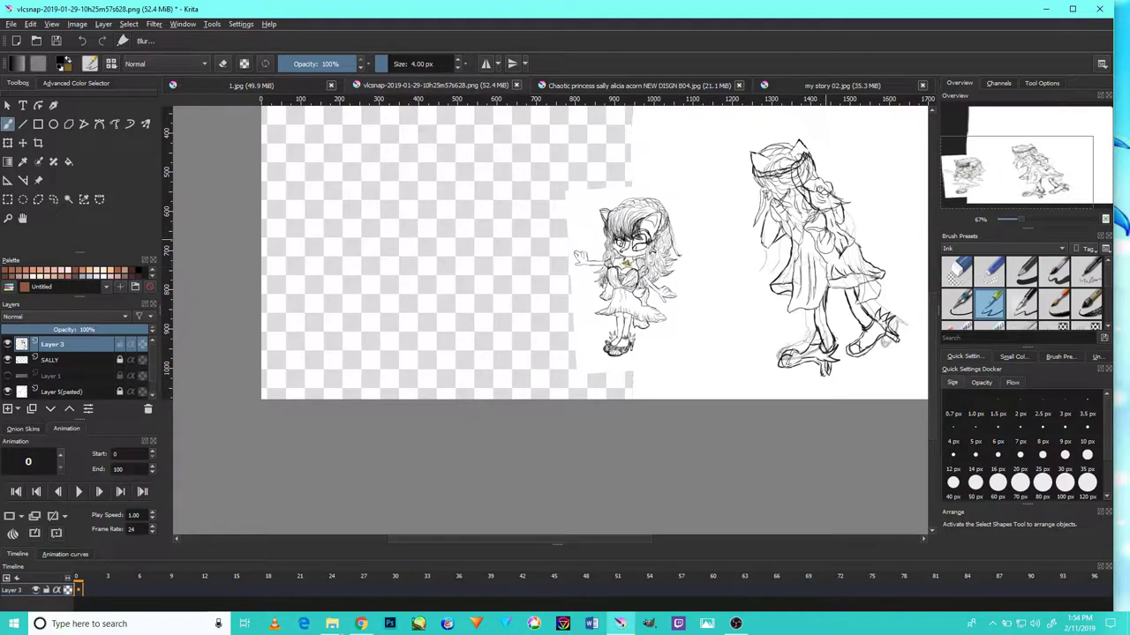
pyautogui.moveTo(821, 222); pyautogui.dragTo(717, 328)
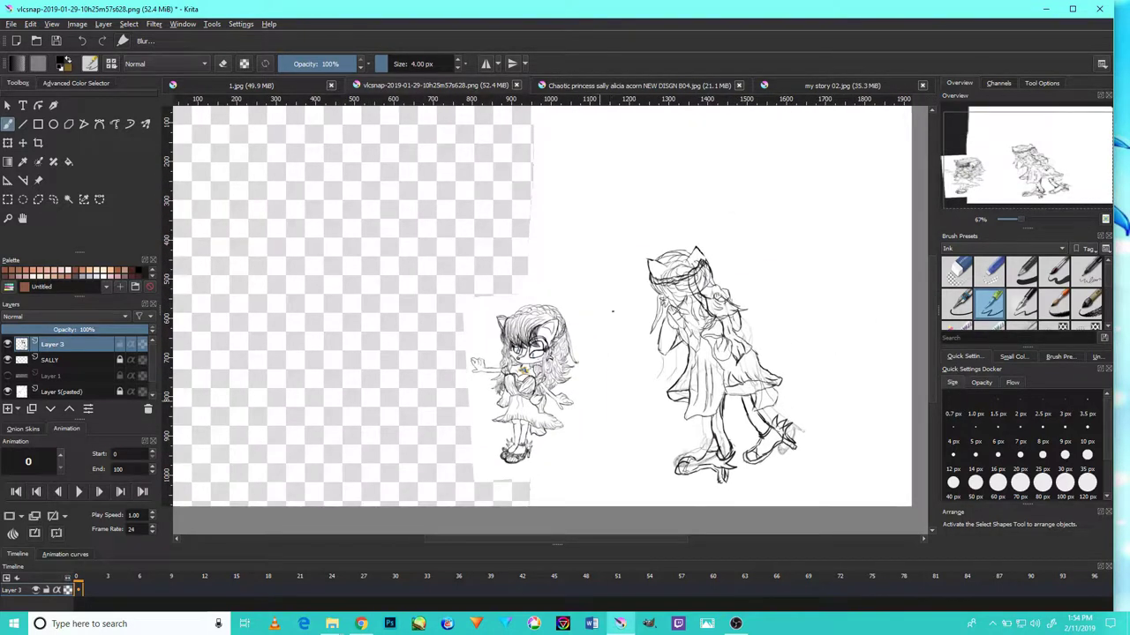
pyautogui.scroll(10, 782, 460)
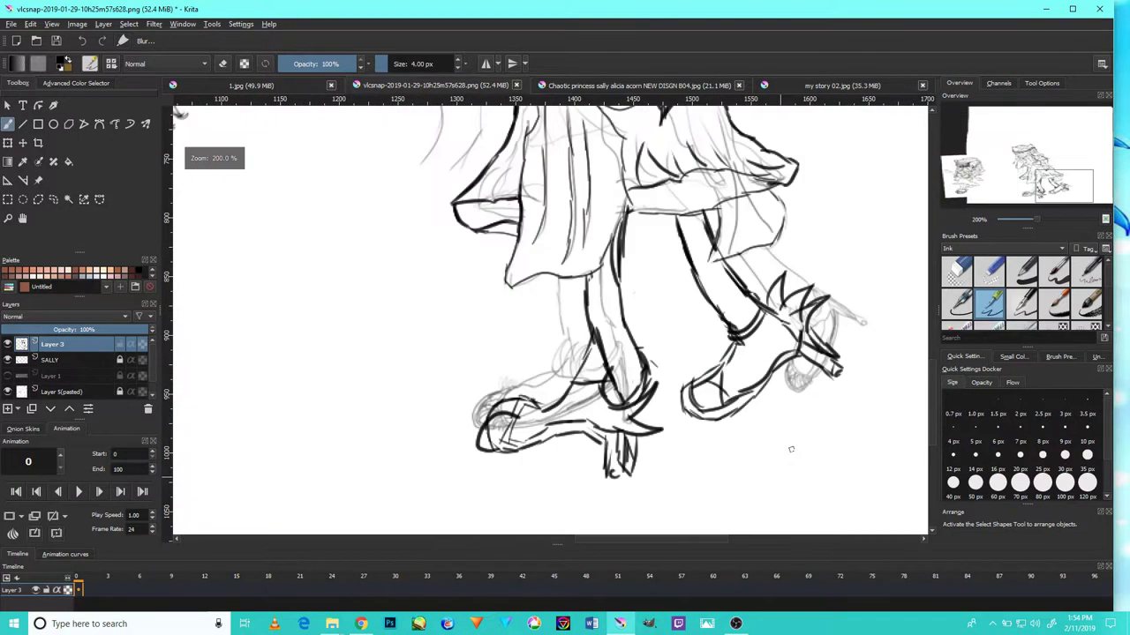
pyautogui.moveTo(791, 331); pyautogui.dragTo(826, 287)
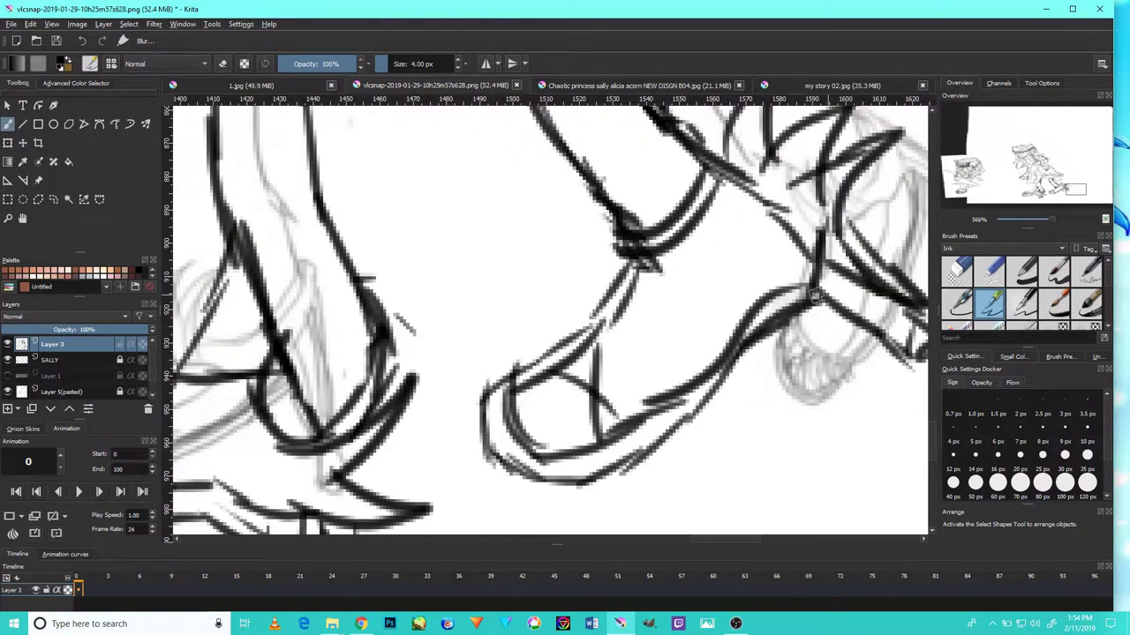
pyautogui.moveTo(736, 361)
pyautogui.mouseDown()
pyautogui.moveTo(652, 422)
pyautogui.moveTo(702, 399)
pyautogui.moveTo(631, 458)
pyautogui.moveTo(655, 438)
pyautogui.moveTo(600, 467)
pyautogui.moveTo(529, 432)
pyautogui.moveTo(585, 474)
pyautogui.moveTo(614, 476)
pyautogui.moveTo(542, 464)
pyautogui.moveTo(584, 475)
pyautogui.moveTo(512, 471)
pyautogui.moveTo(514, 454)
pyautogui.moveTo(530, 474)
pyautogui.moveTo(487, 414)
pyautogui.mouseUp()
pyautogui.moveTo(499, 468); pyautogui.dragTo(494, 388)
pyautogui.moveTo(481, 433)
pyautogui.mouseDown()
pyautogui.moveTo(528, 364)
pyautogui.moveTo(629, 267)
pyautogui.mouseUp()
pyautogui.moveTo(570, 334); pyautogui.dragTo(618, 270)
# - Thicken the front leg's outline from below the skirt hem down towards the calf
pyautogui.scroll(-5, 605, 267)
pyautogui.scroll(3, 606, 266)
pyautogui.scroll(3, 606, 267)
pyautogui.moveTo(381, 484); pyautogui.dragTo(353, 363)
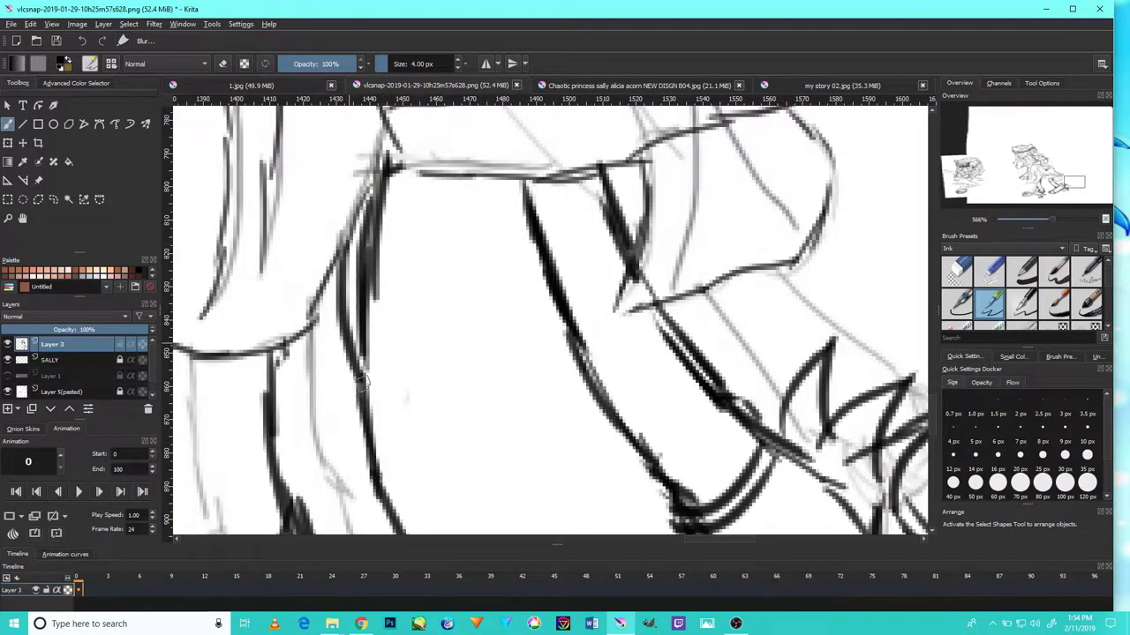
pyautogui.moveTo(383, 449); pyautogui.dragTo(376, 280)
pyautogui.moveTo(382, 416); pyautogui.dragTo(374, 265)
# - Darken the headband's lower edge and thicken its end beneath the front ear
pyautogui.scroll(-6, 397, 240)
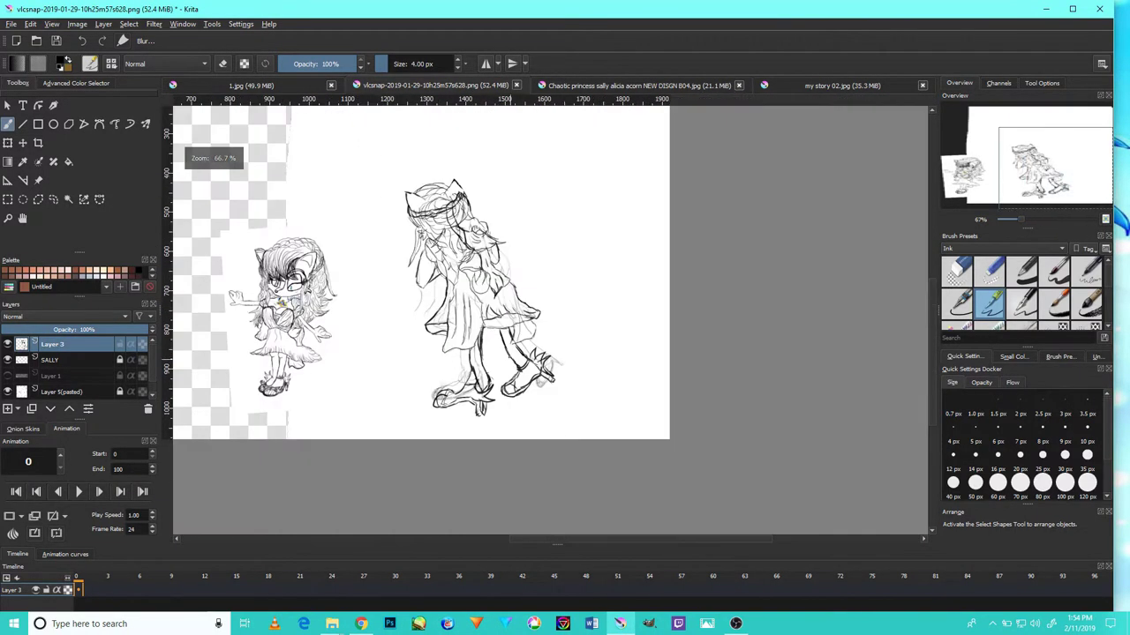
pyautogui.moveTo(512, 249); pyautogui.dragTo(603, 279)
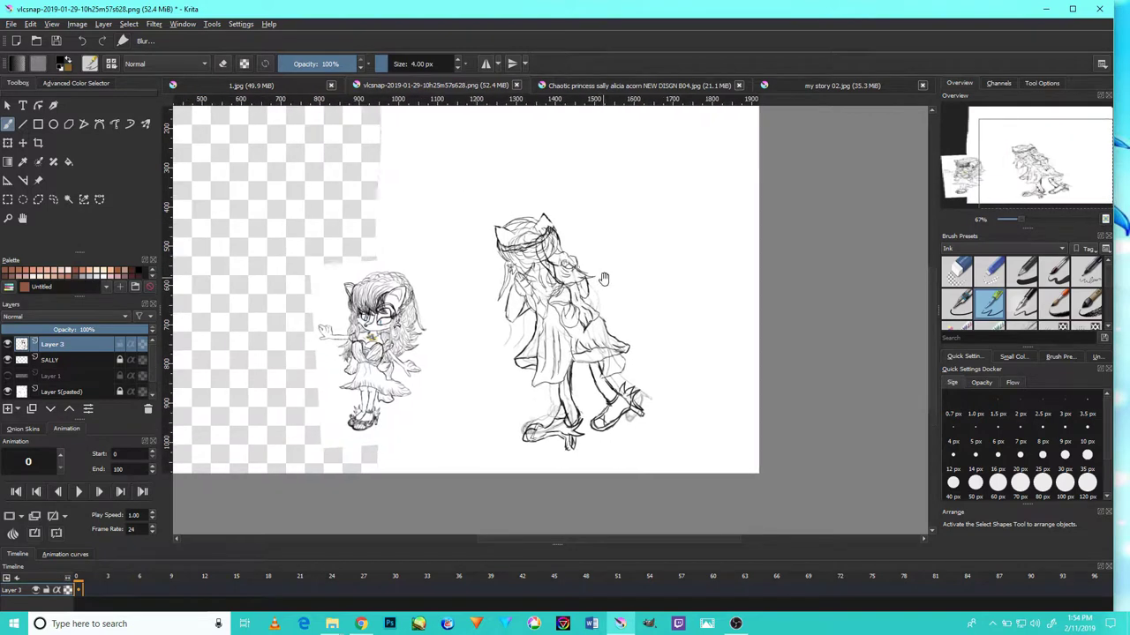
pyautogui.scroll(7, 570, 270)
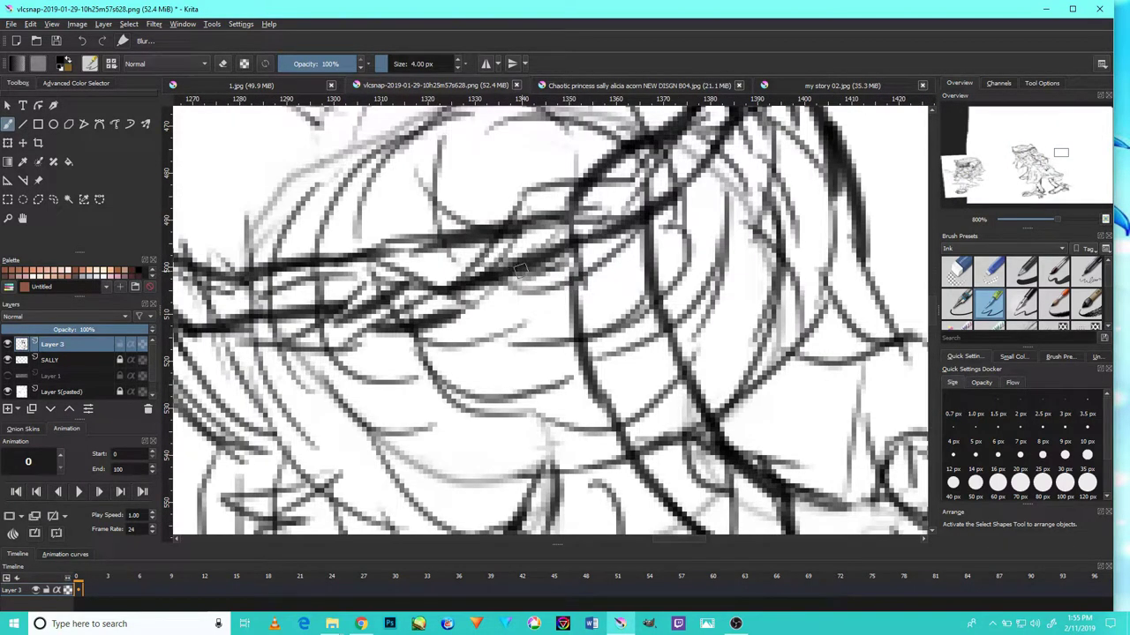
pyautogui.moveTo(418, 305)
pyautogui.mouseDown()
pyautogui.moveTo(618, 265)
pyautogui.moveTo(490, 264)
pyautogui.moveTo(423, 296)
pyautogui.moveTo(323, 250)
pyautogui.moveTo(314, 200)
pyautogui.mouseUp()
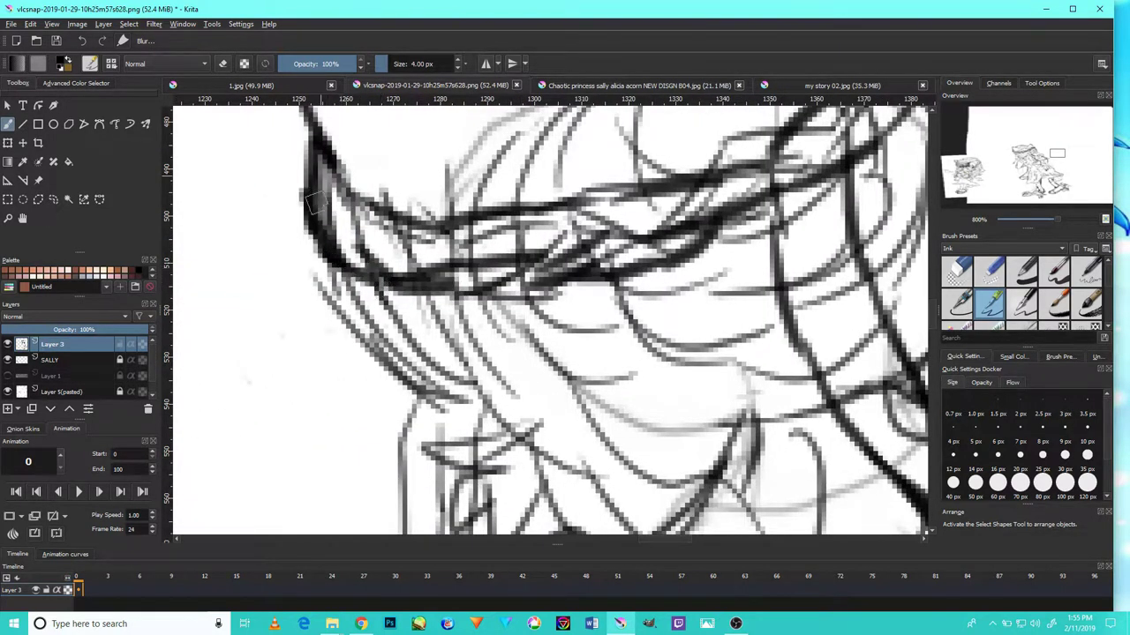
pyautogui.moveTo(331, 258)
pyautogui.mouseDown()
pyautogui.moveTo(295, 192)
pyautogui.moveTo(306, 140)
pyautogui.mouseUp()
pyautogui.moveTo(291, 192); pyautogui.dragTo(309, 121)
# - Thicken the middle of the headband's lower edge and fill in its far end beneath the rear ear
pyautogui.moveTo(691, 168); pyautogui.dragTo(590, 267)
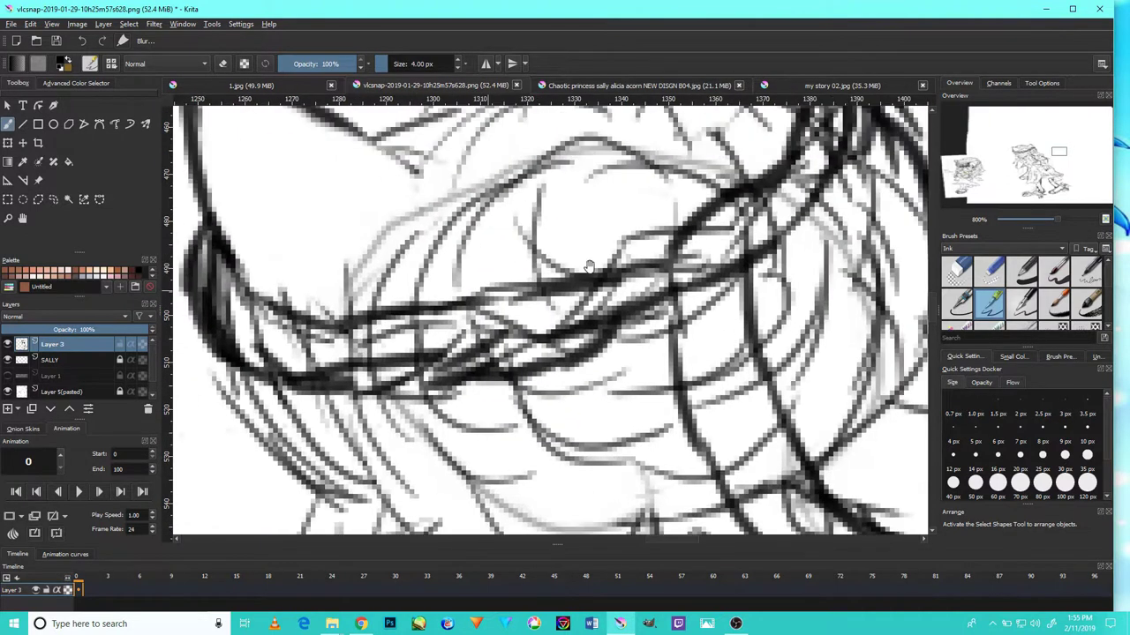
pyautogui.moveTo(601, 327); pyautogui.dragTo(693, 320)
pyautogui.moveTo(753, 268)
pyautogui.mouseDown()
pyautogui.moveTo(743, 310)
pyautogui.moveTo(807, 217)
pyautogui.moveTo(764, 287)
pyautogui.mouseUp()
pyautogui.moveTo(724, 379)
pyautogui.mouseDown()
pyautogui.moveTo(777, 309)
pyautogui.moveTo(808, 210)
pyautogui.moveTo(774, 327)
pyautogui.moveTo(814, 325)
pyautogui.moveTo(818, 301)
pyautogui.mouseUp()
pyautogui.moveTo(781, 362); pyautogui.dragTo(876, 241)
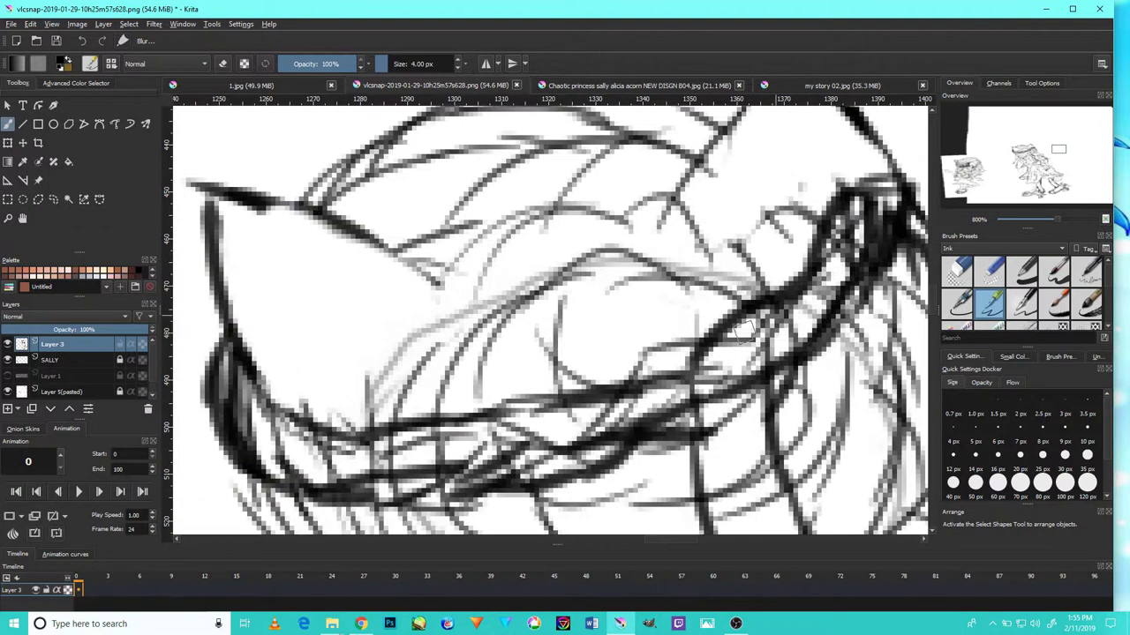
# - Trace thick overlapping strokes along the headband's upper edge from the rear ear to the front ear
pyautogui.moveTo(669, 369)
pyautogui.mouseDown()
pyautogui.moveTo(736, 330)
pyautogui.moveTo(830, 236)
pyautogui.mouseUp()
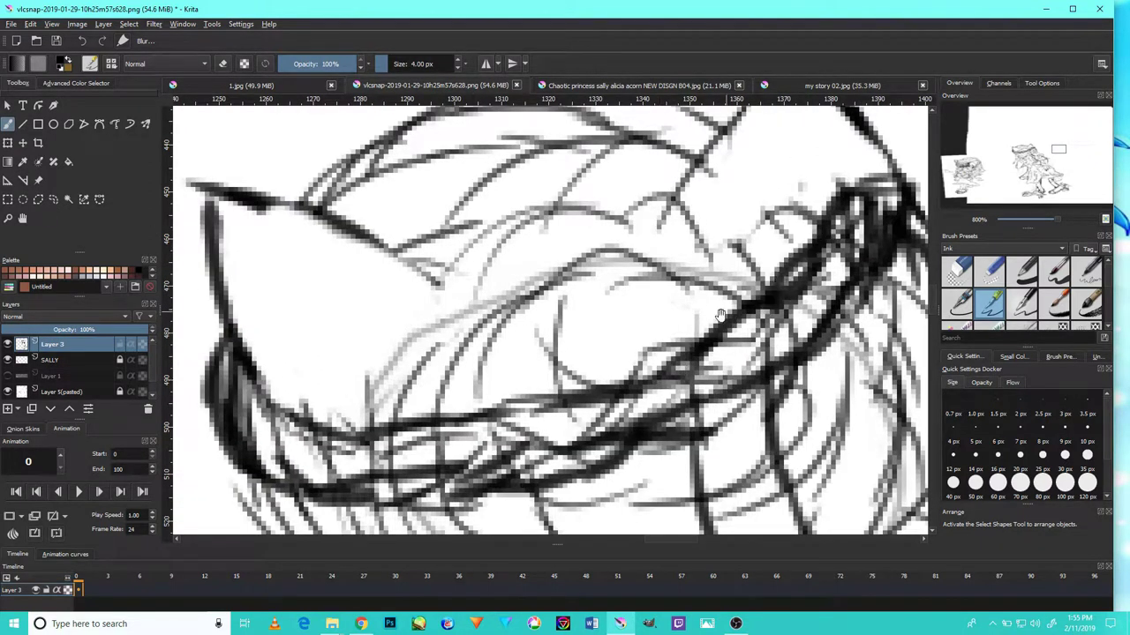
pyautogui.moveTo(732, 310); pyautogui.dragTo(833, 237)
pyautogui.moveTo(676, 318); pyautogui.dragTo(767, 300)
pyautogui.moveTo(546, 344); pyautogui.dragTo(620, 321)
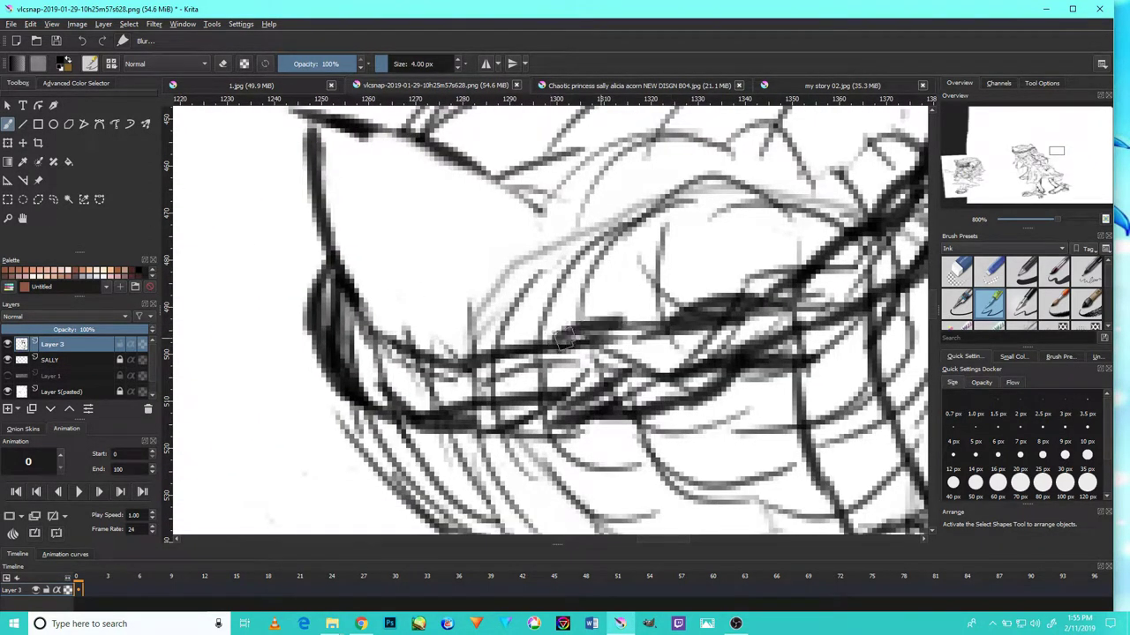
pyautogui.moveTo(446, 350); pyautogui.dragTo(534, 341)
pyautogui.moveTo(393, 336); pyautogui.dragTo(473, 354)
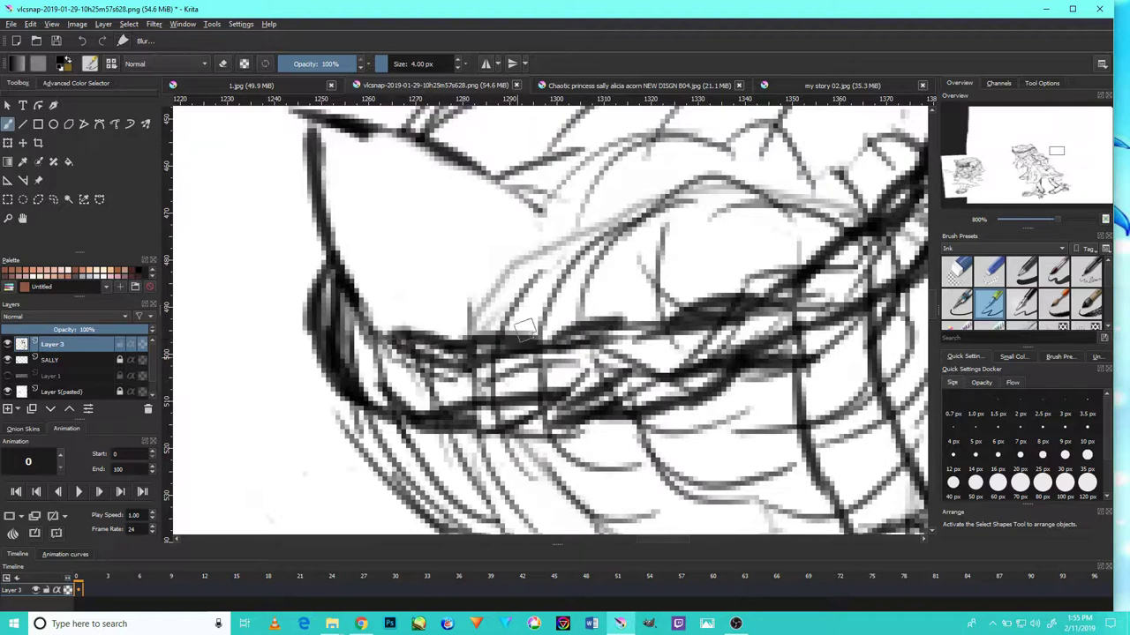
# - Thicken the upper edge of the left cat ear where it meets the hair
pyautogui.moveTo(365, 132); pyautogui.dragTo(500, 173)
pyautogui.scroll(-1, 562, 214)
pyautogui.scroll(-2, 562, 214)
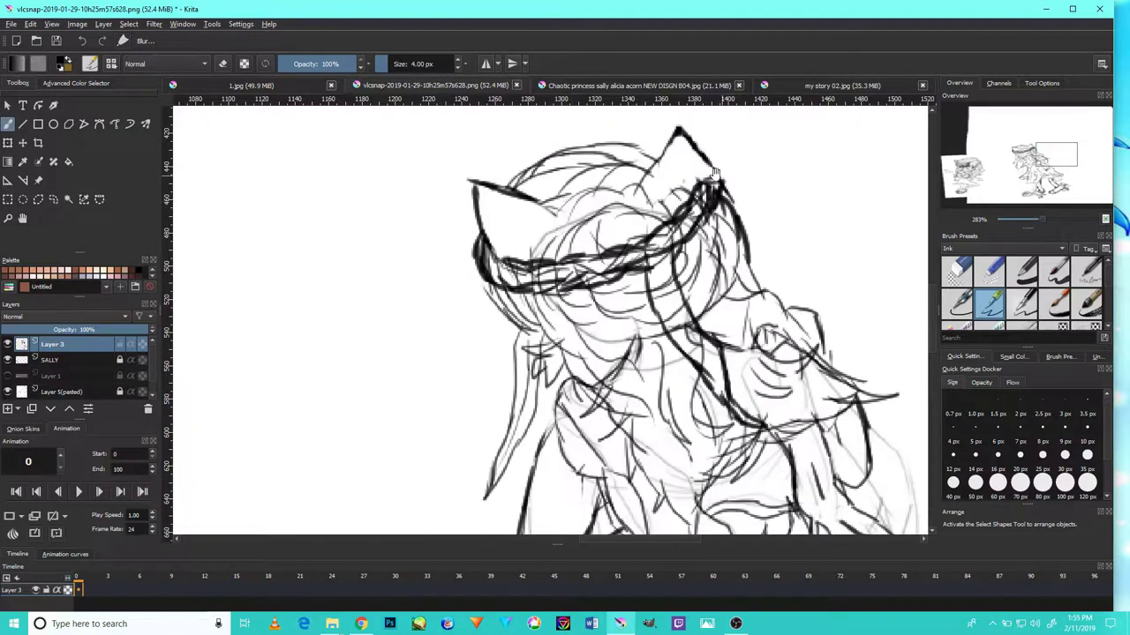
# - Thicken both sides of the right cat ear's outline from its tip down to the headband
pyautogui.moveTo(701, 168); pyautogui.dragTo(731, 315)
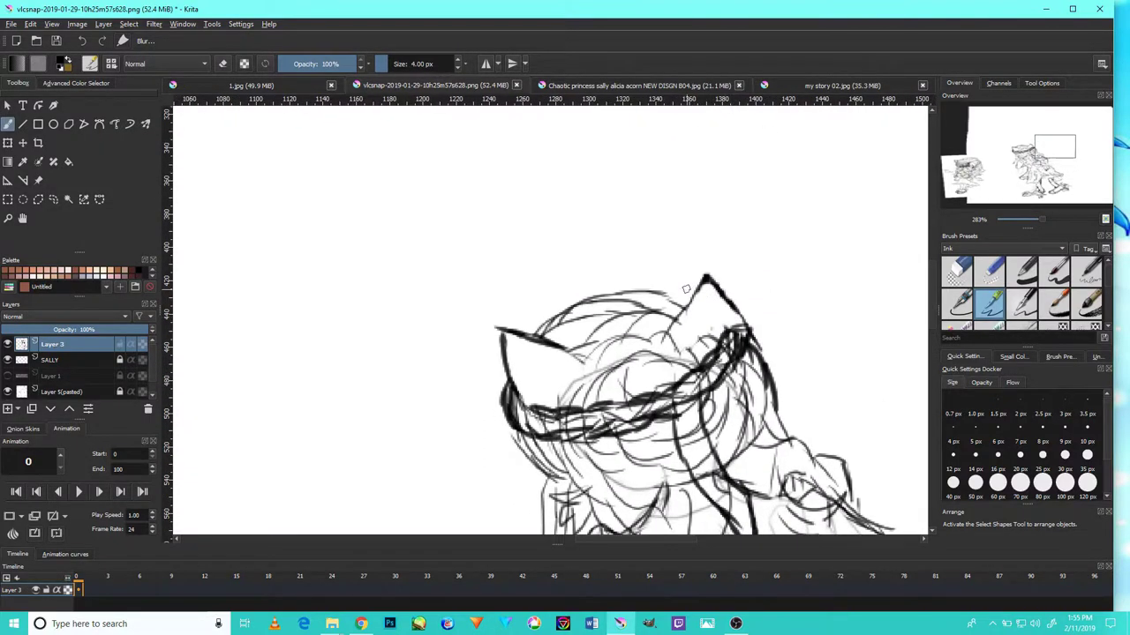
pyautogui.scroll(3, 686, 289)
pyautogui.moveTo(706, 388); pyautogui.dragTo(686, 291)
pyautogui.moveTo(686, 402); pyautogui.dragTo(688, 291)
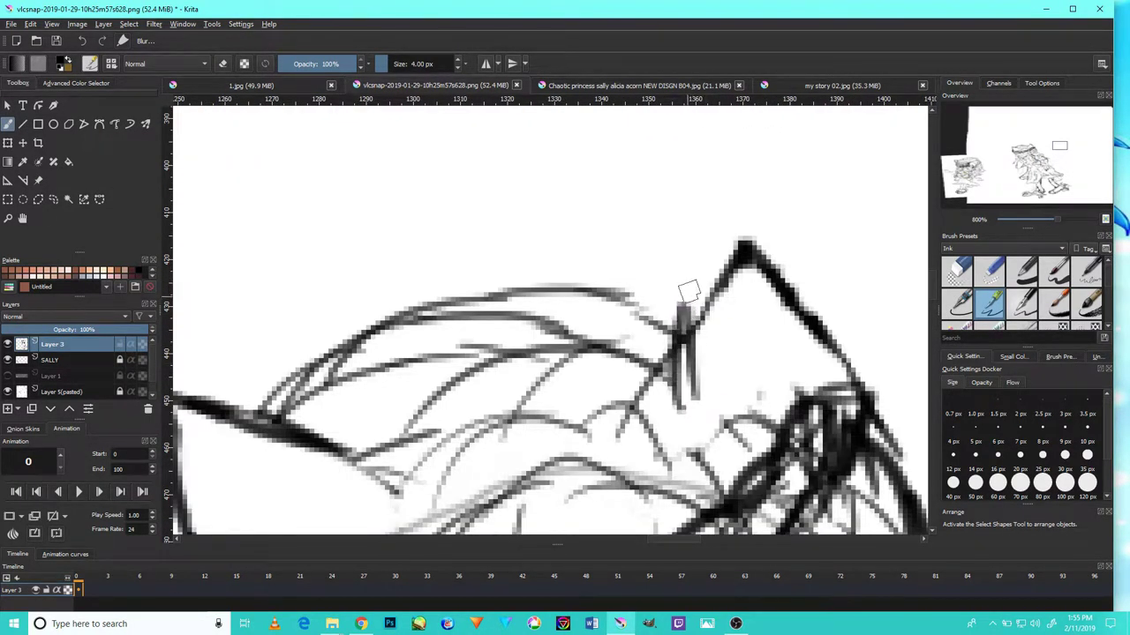
pyautogui.moveTo(670, 379)
pyautogui.mouseDown()
pyautogui.moveTo(714, 252)
pyautogui.moveTo(725, 256)
pyautogui.mouseUp()
pyautogui.moveTo(690, 316)
pyautogui.mouseDown()
pyautogui.moveTo(719, 263)
pyautogui.moveTo(678, 431)
pyautogui.moveTo(660, 455)
pyautogui.mouseUp()
pyautogui.moveTo(649, 361)
pyautogui.mouseDown()
pyautogui.moveTo(746, 234)
pyautogui.moveTo(845, 343)
pyautogui.mouseUp()
pyautogui.moveTo(785, 265); pyautogui.dragTo(855, 370)
pyautogui.moveTo(837, 329); pyautogui.dragTo(868, 424)
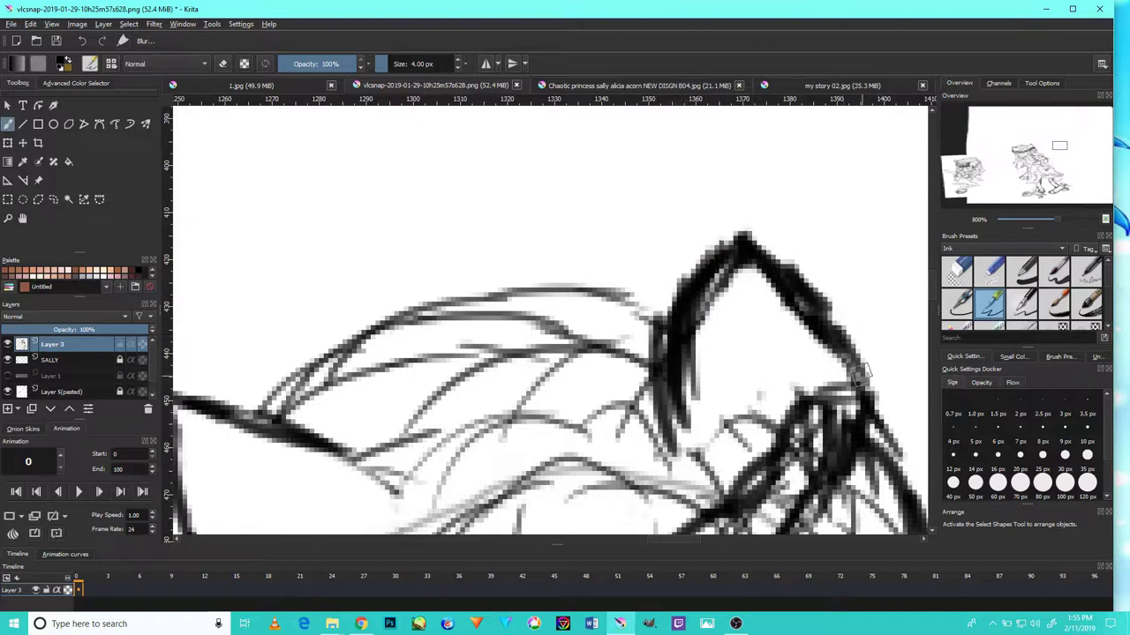
pyautogui.moveTo(861, 370); pyautogui.dragTo(886, 463)
# - Darken the hair's crown outline with long curved strokes running from the left ear to the right ear
pyautogui.scroll(-1, 873, 436)
pyautogui.scroll(-3, 871, 433)
pyautogui.scroll(3, 878, 433)
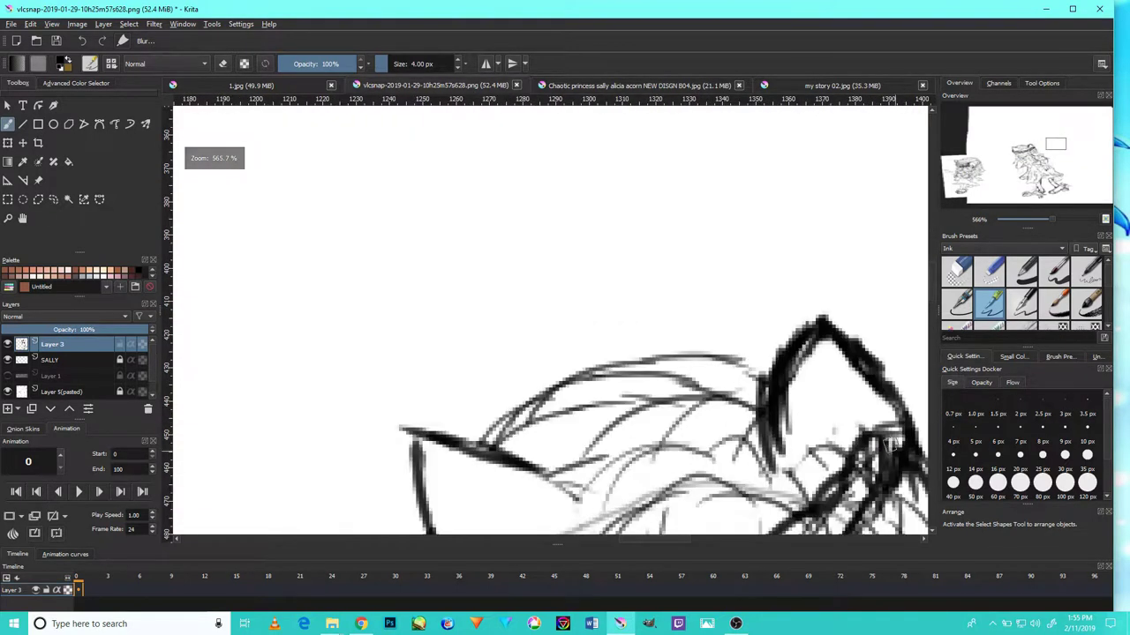
pyautogui.moveTo(740, 365); pyautogui.dragTo(565, 399)
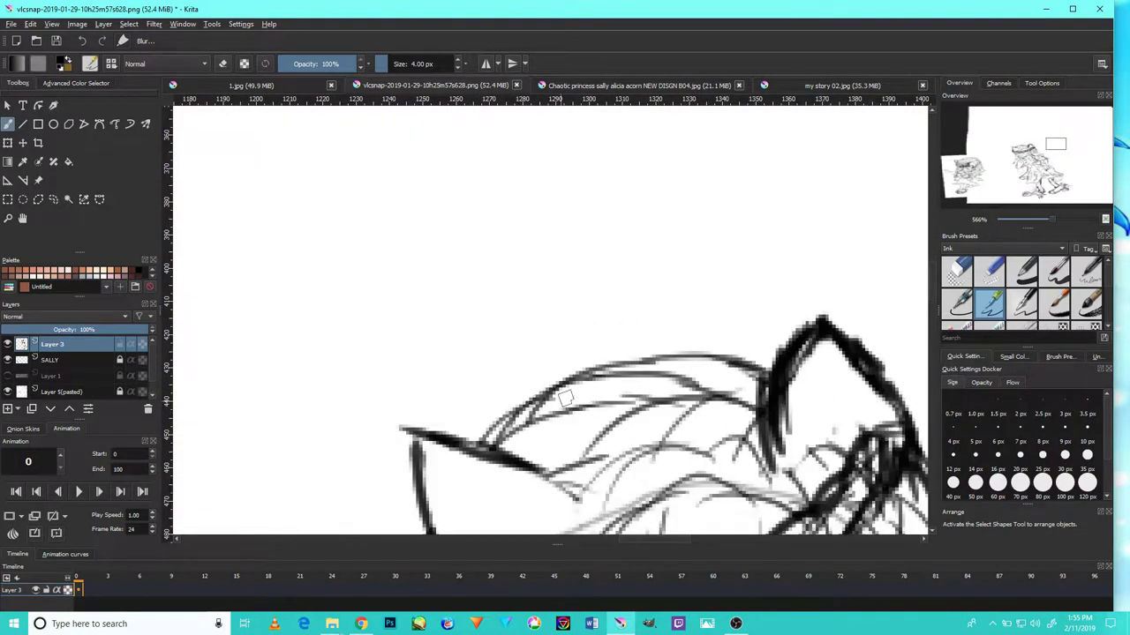
pyautogui.moveTo(491, 449)
pyautogui.mouseDown()
pyautogui.moveTo(508, 415)
pyautogui.moveTo(639, 343)
pyautogui.moveTo(773, 379)
pyautogui.mouseUp()
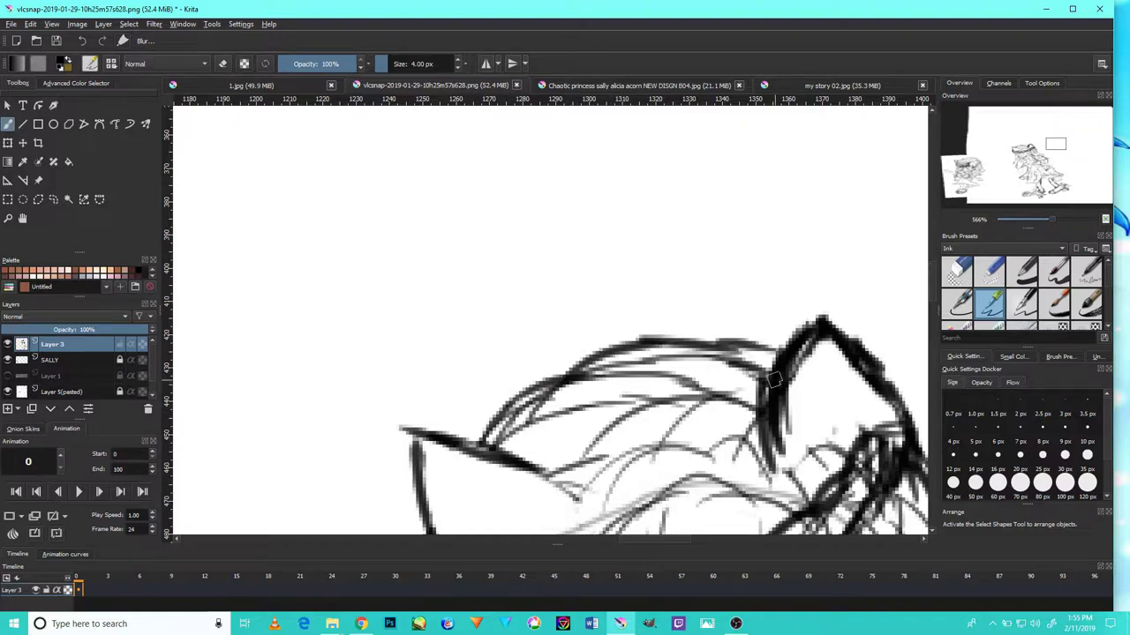
# - Rough in a rounded coil of swirling hair strokes above the headband, between the two ears
pyautogui.moveTo(753, 310); pyautogui.dragTo(732, 268)
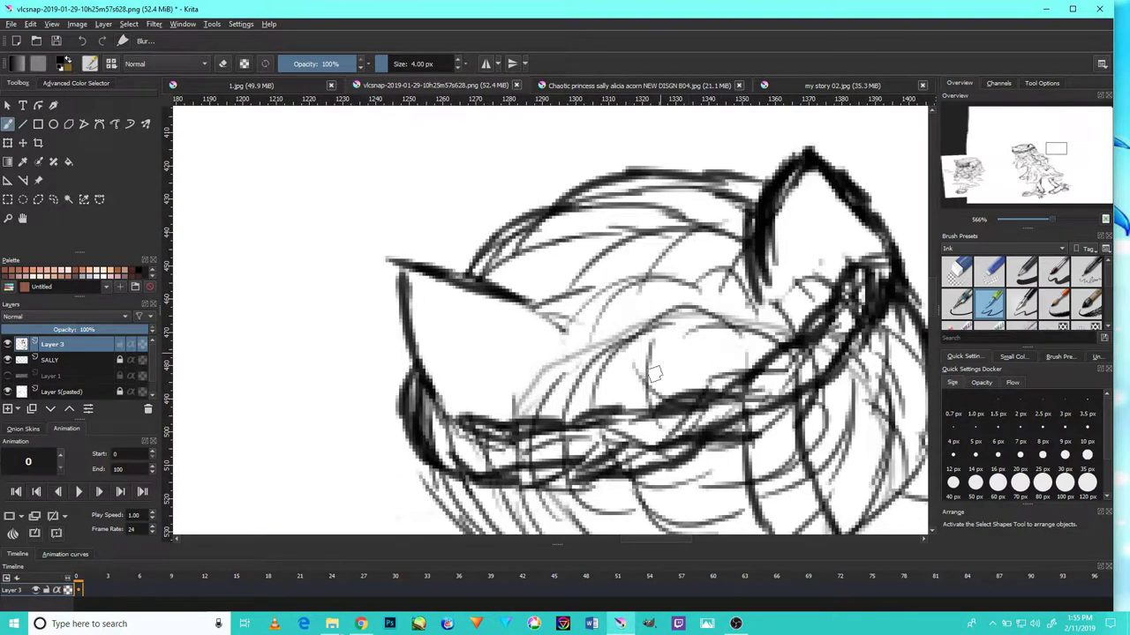
pyautogui.moveTo(622, 382); pyautogui.dragTo(641, 269)
pyautogui.moveTo(752, 312); pyautogui.dragTo(706, 257)
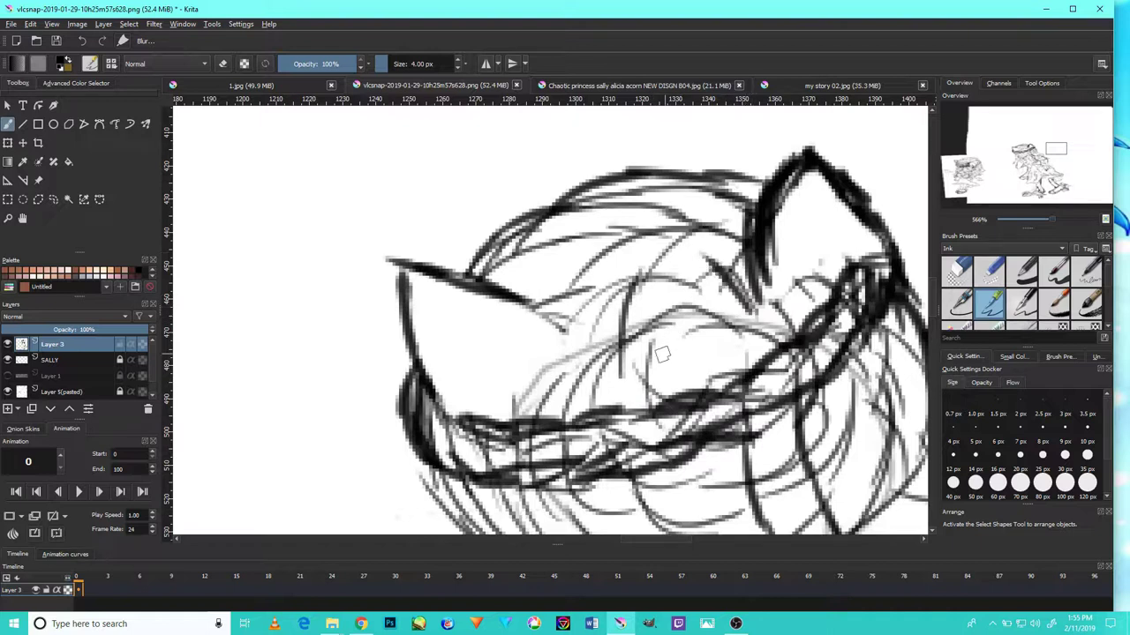
pyautogui.moveTo(662, 355); pyautogui.dragTo(745, 338)
pyautogui.moveTo(678, 330)
pyautogui.mouseDown()
pyautogui.moveTo(710, 291)
pyautogui.moveTo(738, 293)
pyautogui.mouseUp()
pyautogui.moveTo(658, 380)
pyautogui.mouseDown()
pyautogui.moveTo(562, 326)
pyautogui.moveTo(598, 313)
pyautogui.moveTo(659, 256)
pyautogui.moveTo(609, 277)
pyautogui.moveTo(707, 243)
pyautogui.mouseUp()
pyautogui.moveTo(652, 374)
pyautogui.mouseDown()
pyautogui.moveTo(744, 348)
pyautogui.moveTo(780, 293)
pyautogui.mouseUp()
pyautogui.moveTo(742, 346); pyautogui.dragTo(780, 291)
pyautogui.moveTo(611, 389); pyautogui.dragTo(586, 309)
pyautogui.moveTo(593, 420)
pyautogui.mouseDown()
pyautogui.moveTo(601, 279)
pyautogui.moveTo(595, 287)
pyautogui.moveTo(690, 240)
pyautogui.moveTo(775, 264)
pyautogui.mouseUp()
pyautogui.moveTo(711, 339)
pyautogui.mouseDown()
pyautogui.moveTo(628, 405)
pyautogui.moveTo(575, 376)
pyautogui.moveTo(663, 316)
pyautogui.mouseUp()
pyautogui.moveTo(618, 363); pyautogui.dragTo(675, 274)
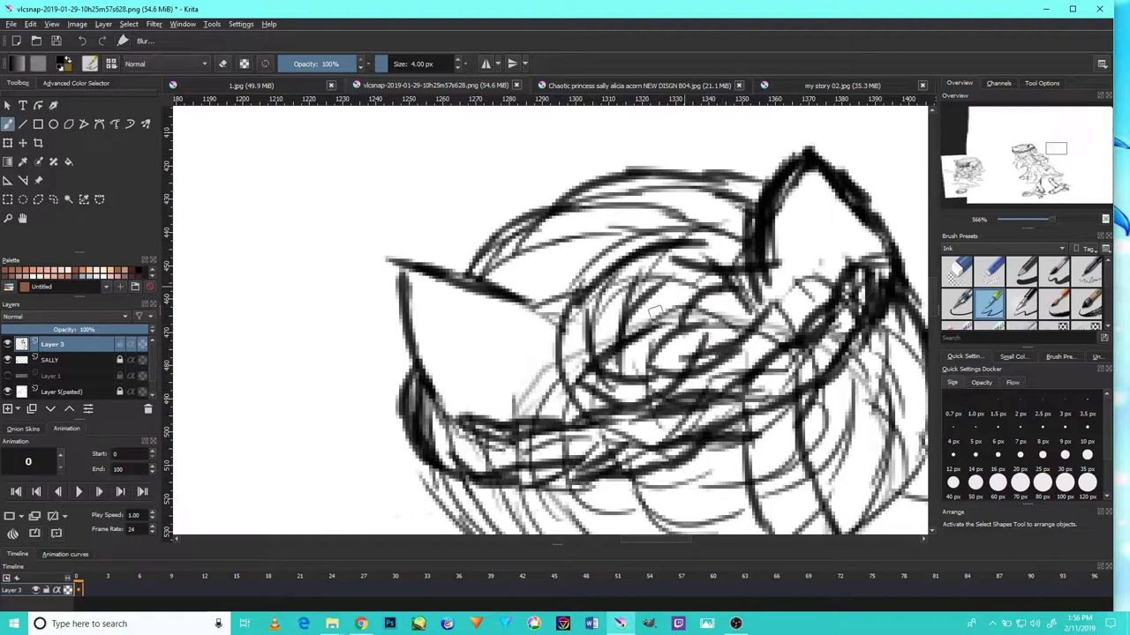
# - Reinforce the hair coil's upper arc and inner curves with thick overlapping strokes
pyautogui.moveTo(632, 344); pyautogui.dragTo(733, 293)
pyautogui.moveTo(644, 270)
pyautogui.mouseDown()
pyautogui.moveTo(753, 266)
pyautogui.moveTo(768, 298)
pyautogui.mouseUp()
pyautogui.moveTo(544, 422)
pyautogui.mouseDown()
pyautogui.moveTo(586, 300)
pyautogui.moveTo(551, 357)
pyautogui.moveTo(692, 248)
pyautogui.mouseUp()
pyautogui.moveTo(618, 262); pyautogui.dragTo(723, 233)
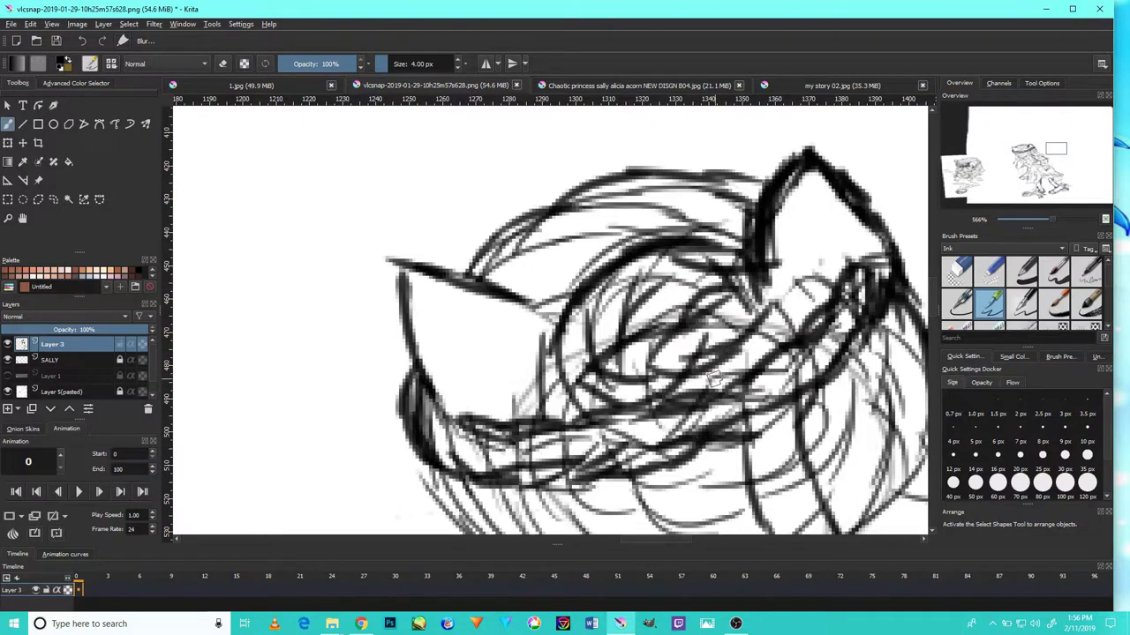
pyautogui.scroll(-5, 714, 378)
pyautogui.scroll(3, 706, 371)
pyautogui.scroll(-1, 709, 363)
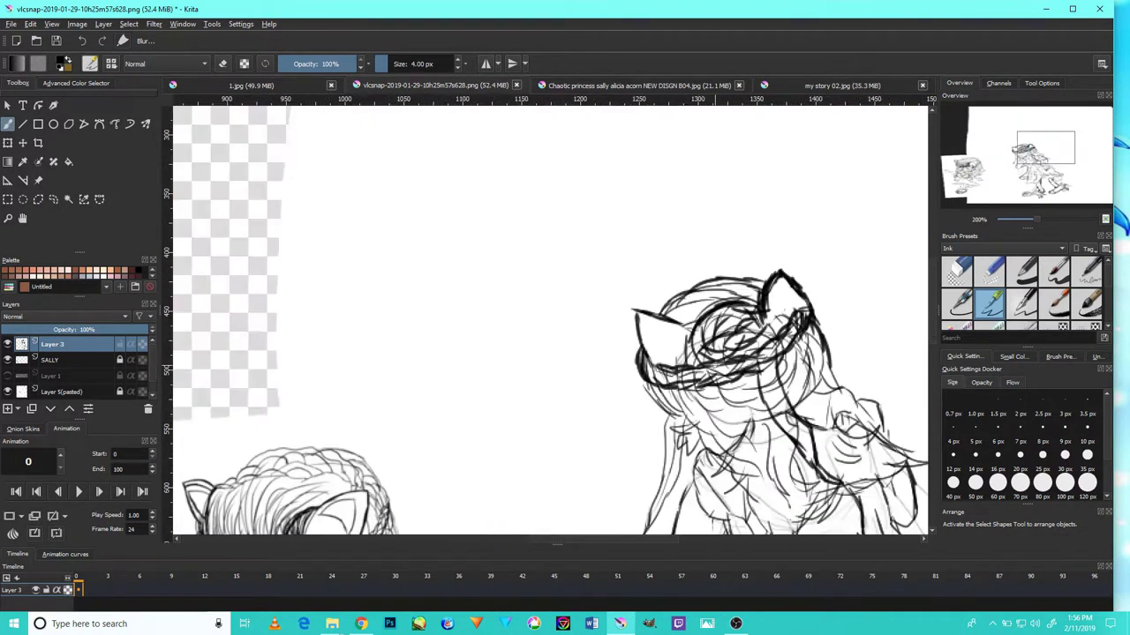
# - Erase the hair lines crossing the long band that hangs below the headband, using an 11 px eraser
pyautogui.moveTo(725, 353)
pyautogui.mouseDown()
pyautogui.moveTo(716, 300)
pyautogui.moveTo(754, 243)
pyautogui.moveTo(678, 273)
pyautogui.mouseUp()
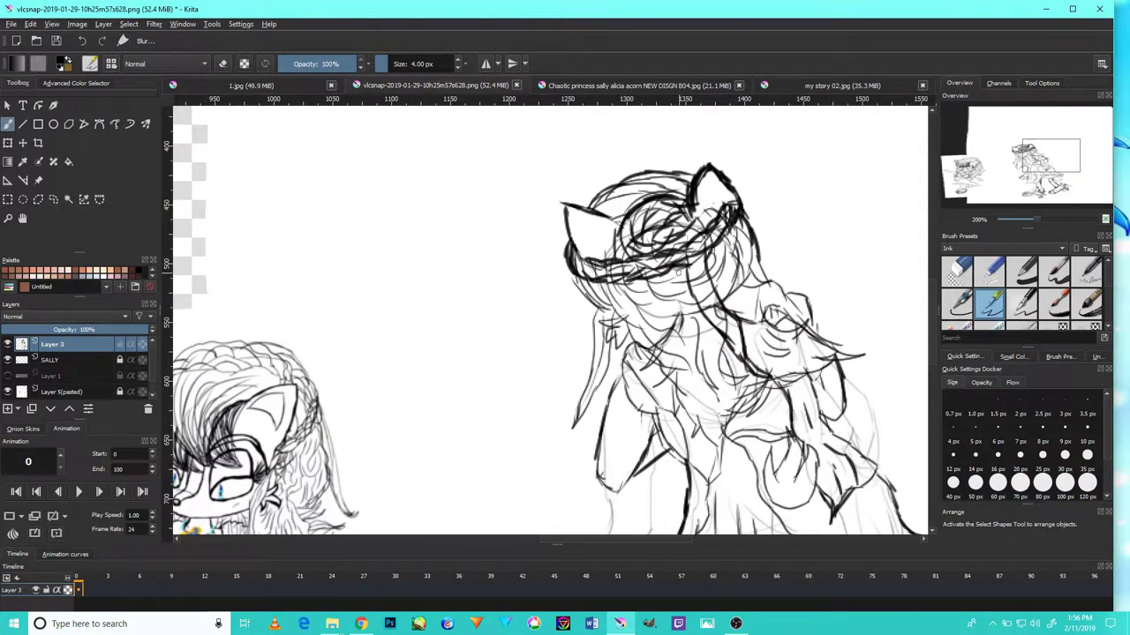
pyautogui.click(956, 270)
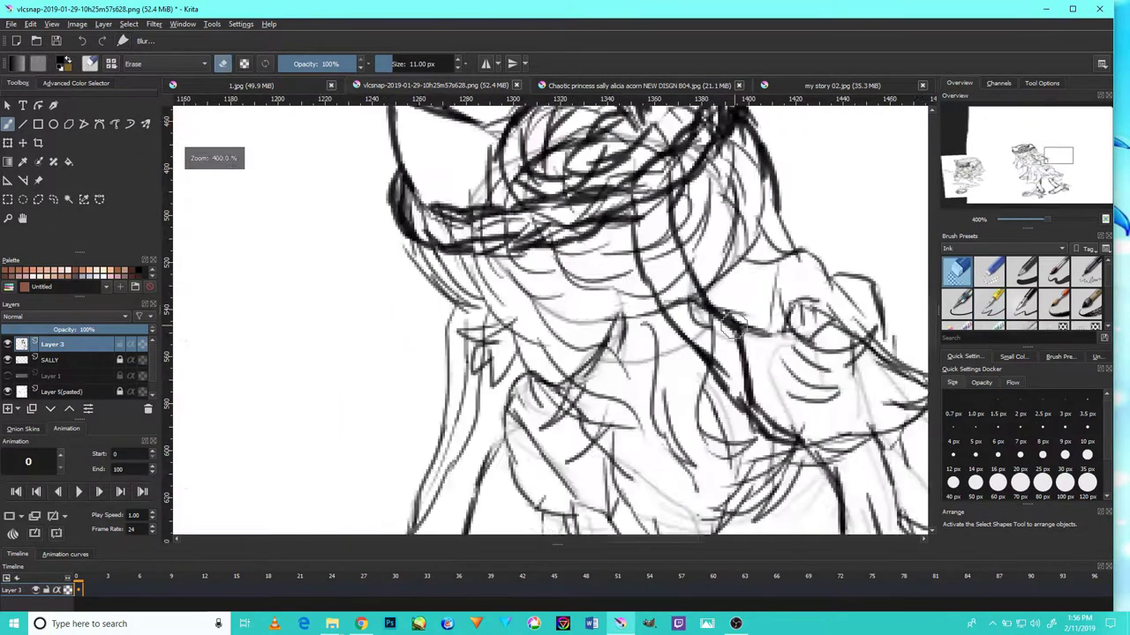
pyautogui.scroll(5, 738, 319)
pyautogui.moveTo(638, 270)
pyautogui.mouseDown()
pyautogui.moveTo(655, 321)
pyautogui.moveTo(608, 247)
pyautogui.moveTo(606, 259)
pyautogui.mouseUp()
pyautogui.moveTo(695, 375); pyautogui.dragTo(731, 416)
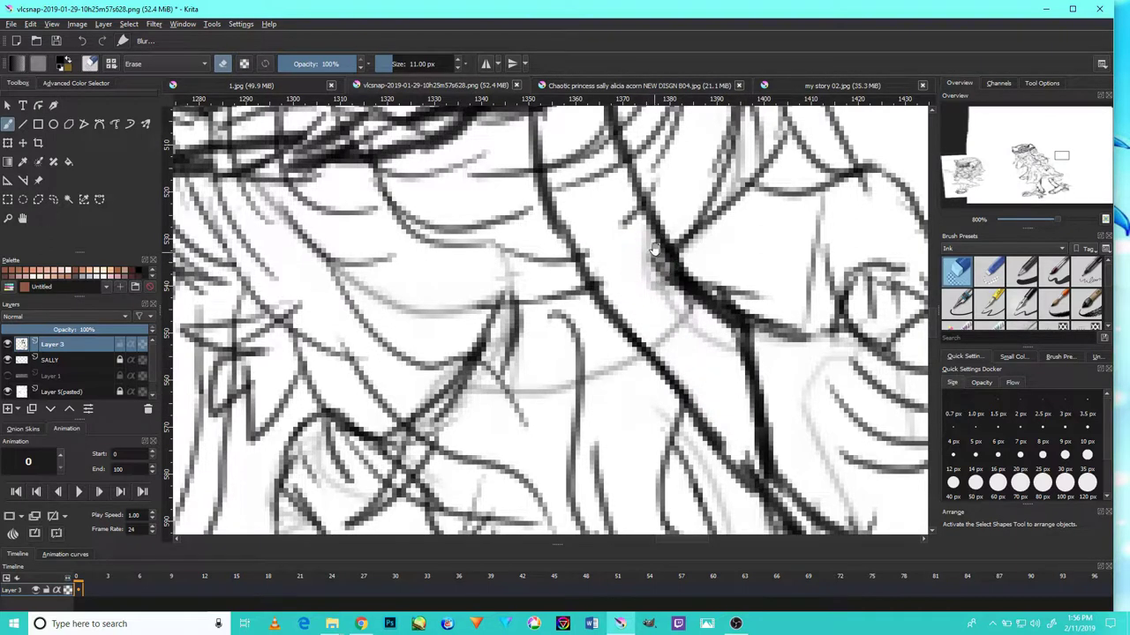
pyautogui.moveTo(655, 251); pyautogui.dragTo(674, 366)
pyautogui.moveTo(668, 424)
pyautogui.mouseDown()
pyautogui.moveTo(623, 277)
pyautogui.moveTo(630, 367)
pyautogui.moveTo(605, 383)
pyautogui.moveTo(588, 205)
pyautogui.moveTo(569, 253)
pyautogui.moveTo(595, 185)
pyautogui.moveTo(593, 287)
pyautogui.moveTo(574, 318)
pyautogui.moveTo(669, 474)
pyautogui.moveTo(614, 311)
pyautogui.moveTo(709, 448)
pyautogui.moveTo(615, 259)
pyautogui.mouseUp()
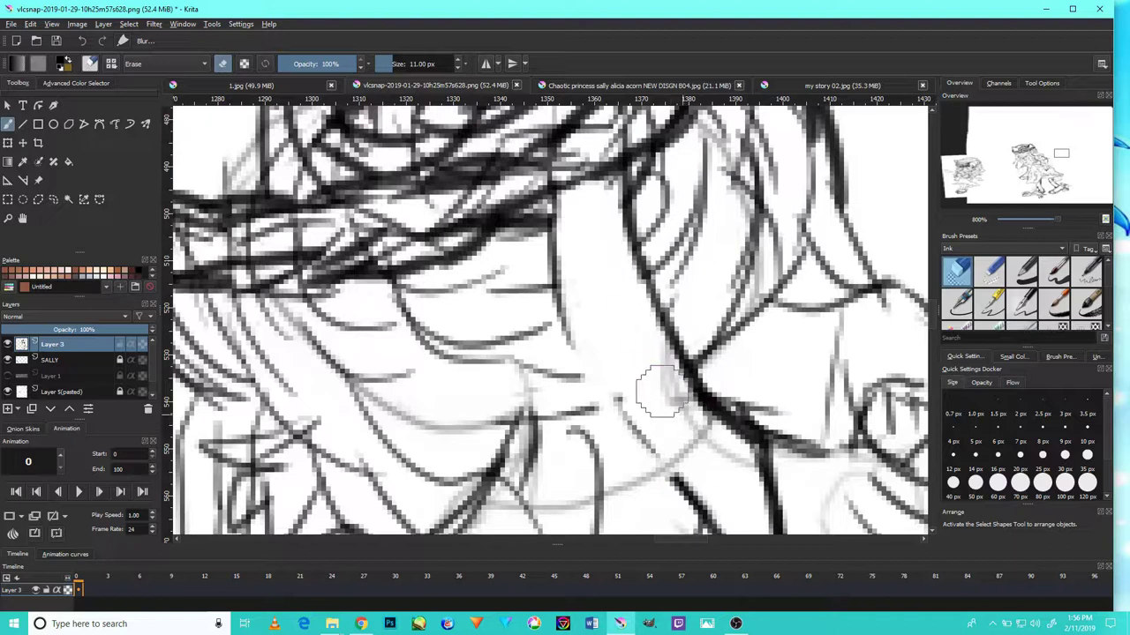
# - Redraw the left edge of the hanging band in dark ink with the 4 px brush
pyautogui.press('e')
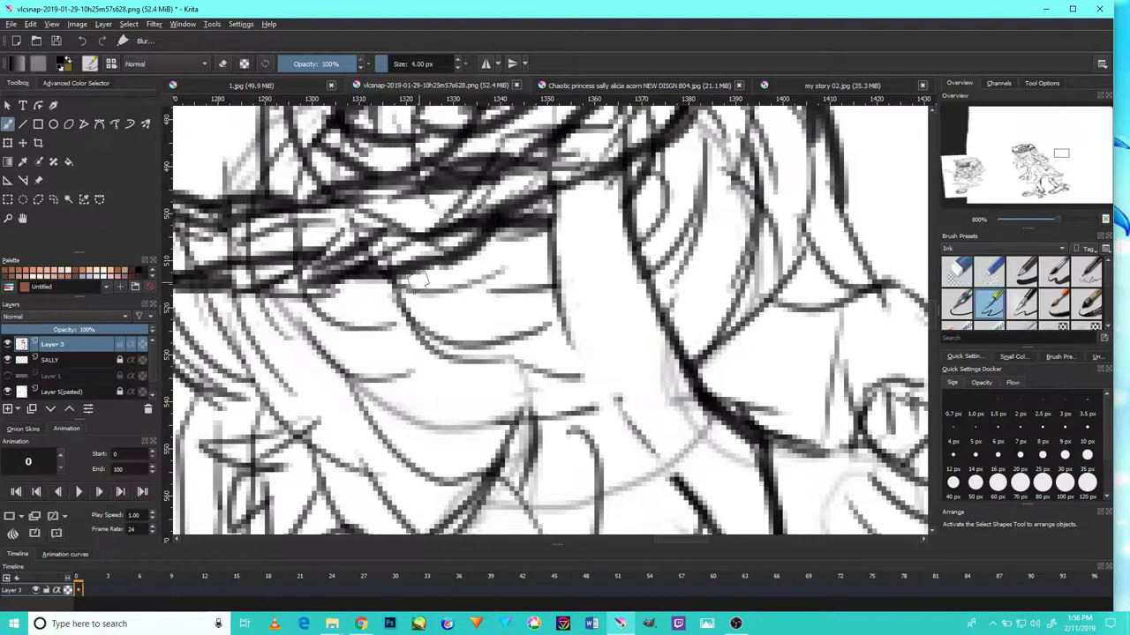
pyautogui.moveTo(559, 300)
pyautogui.mouseDown()
pyautogui.moveTo(570, 354)
pyautogui.moveTo(664, 454)
pyautogui.mouseUp()
pyautogui.moveTo(602, 378); pyautogui.dragTo(624, 412)
pyautogui.moveTo(563, 319); pyautogui.dragTo(604, 400)
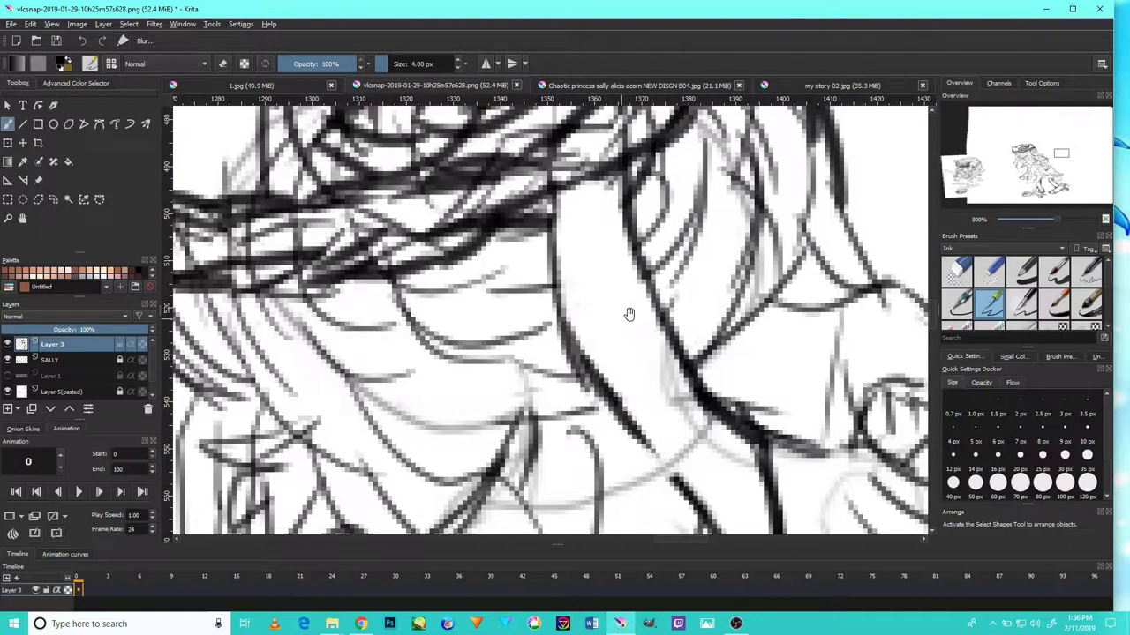
# - Thicken the hanging band's right edge and extend its dark left edge from the headband down to the shoulder
pyautogui.moveTo(625, 320); pyautogui.dragTo(616, 173)
pyautogui.moveTo(638, 286); pyautogui.dragTo(692, 363)
pyautogui.moveTo(756, 394)
pyautogui.mouseDown()
pyautogui.moveTo(719, 350)
pyautogui.moveTo(752, 427)
pyautogui.moveTo(715, 337)
pyautogui.moveTo(824, 388)
pyautogui.moveTo(764, 333)
pyautogui.moveTo(815, 404)
pyautogui.moveTo(751, 394)
pyautogui.moveTo(710, 353)
pyautogui.moveTo(705, 229)
pyautogui.moveTo(738, 415)
pyautogui.moveTo(687, 297)
pyautogui.mouseUp()
pyautogui.moveTo(717, 347)
pyautogui.mouseDown()
pyautogui.moveTo(649, 268)
pyautogui.moveTo(716, 370)
pyautogui.moveTo(645, 239)
pyautogui.moveTo(623, 139)
pyautogui.mouseUp()
pyautogui.moveTo(583, 375); pyautogui.dragTo(560, 203)
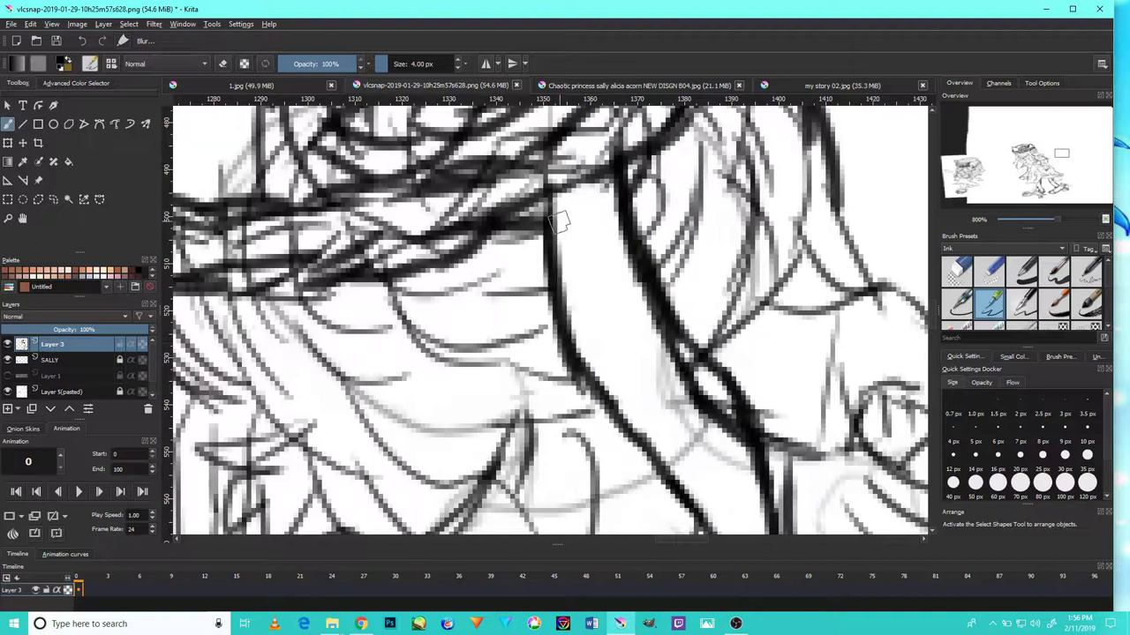
pyautogui.moveTo(552, 337); pyautogui.dragTo(545, 201)
# - Erase the stray lines crossing the spiky tuft beside the left hair strand, using a 3 px eraser
pyautogui.moveTo(558, 298); pyautogui.dragTo(864, 132)
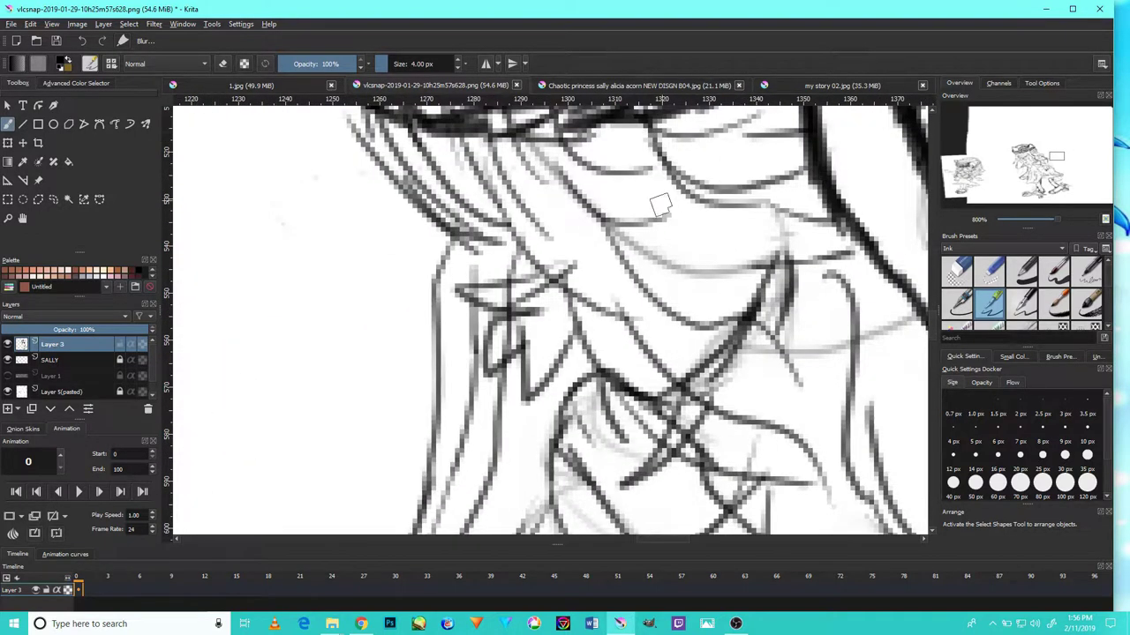
pyautogui.scroll(-6, 670, 264)
pyautogui.scroll(5, 667, 283)
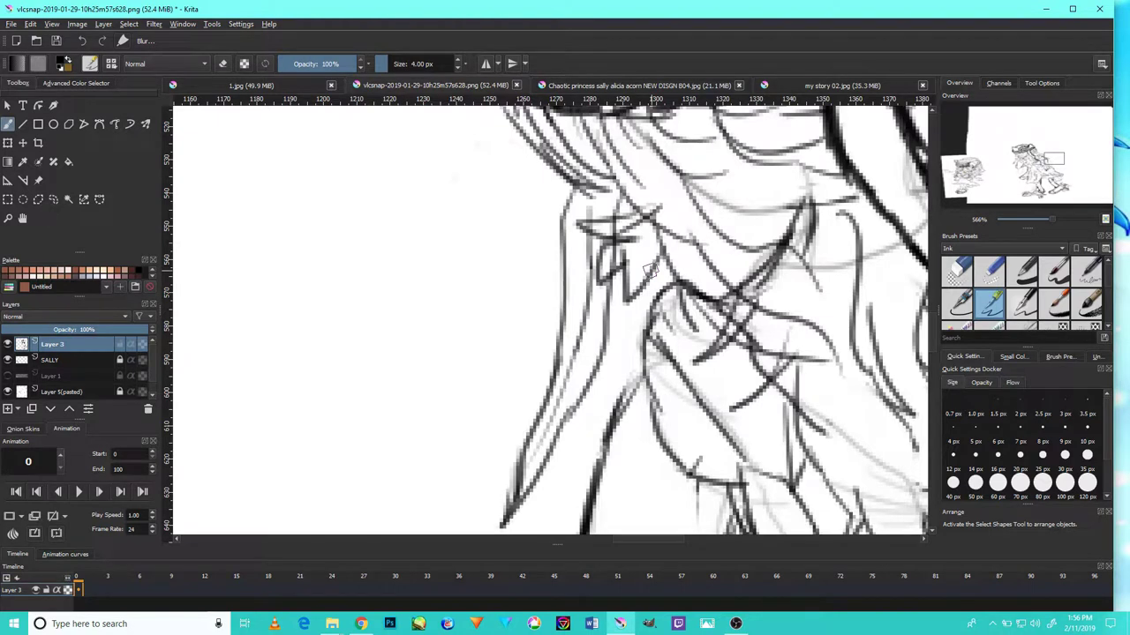
pyautogui.press('/')
pyautogui.press('[')
pyautogui.press('[')
pyautogui.press('[')
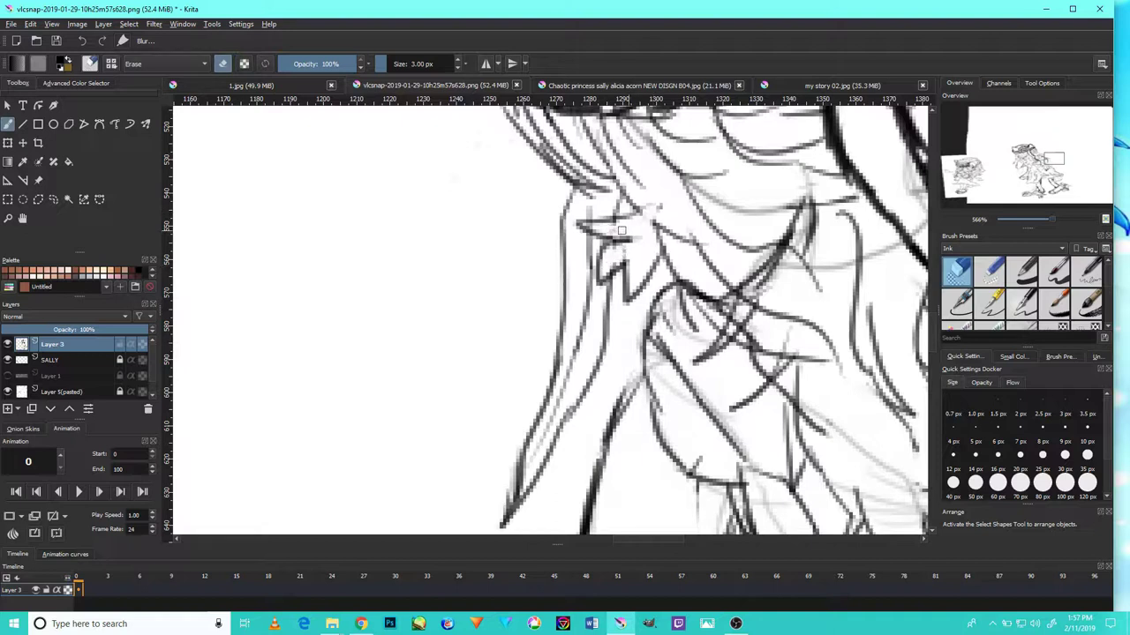
pyautogui.scroll(-3, 687, 233)
pyautogui.scroll(2, 687, 233)
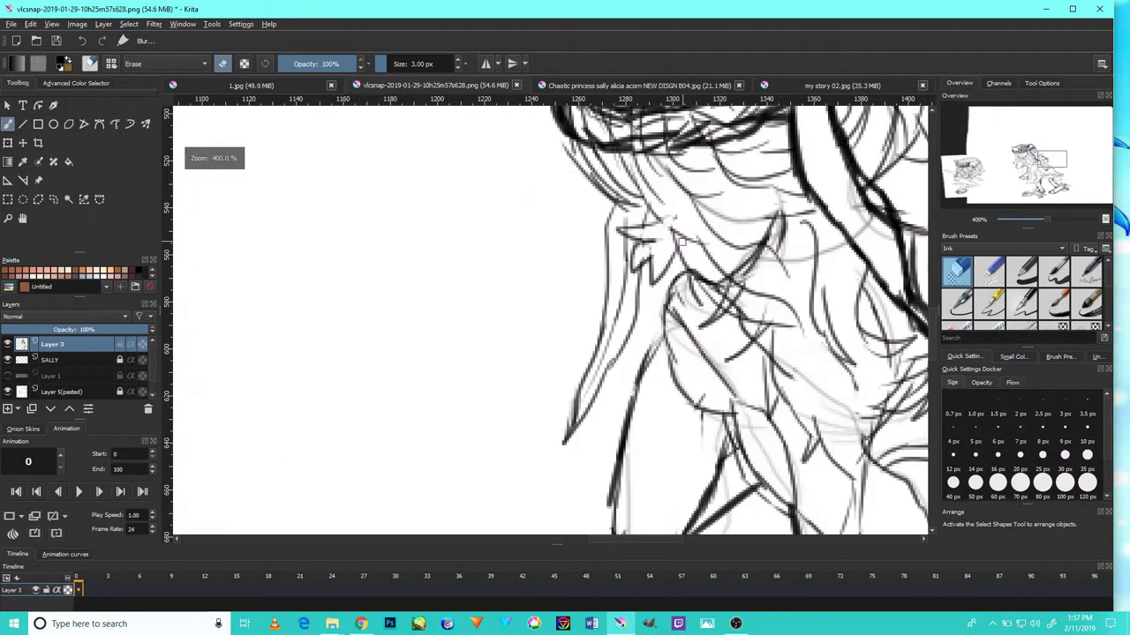
# - Thin the right ear's outline by erasing along its outer sides, and clear the hair stroke ends beside it
pyautogui.scroll(-1, 684, 242)
pyautogui.moveTo(616, 216); pyautogui.dragTo(593, 302)
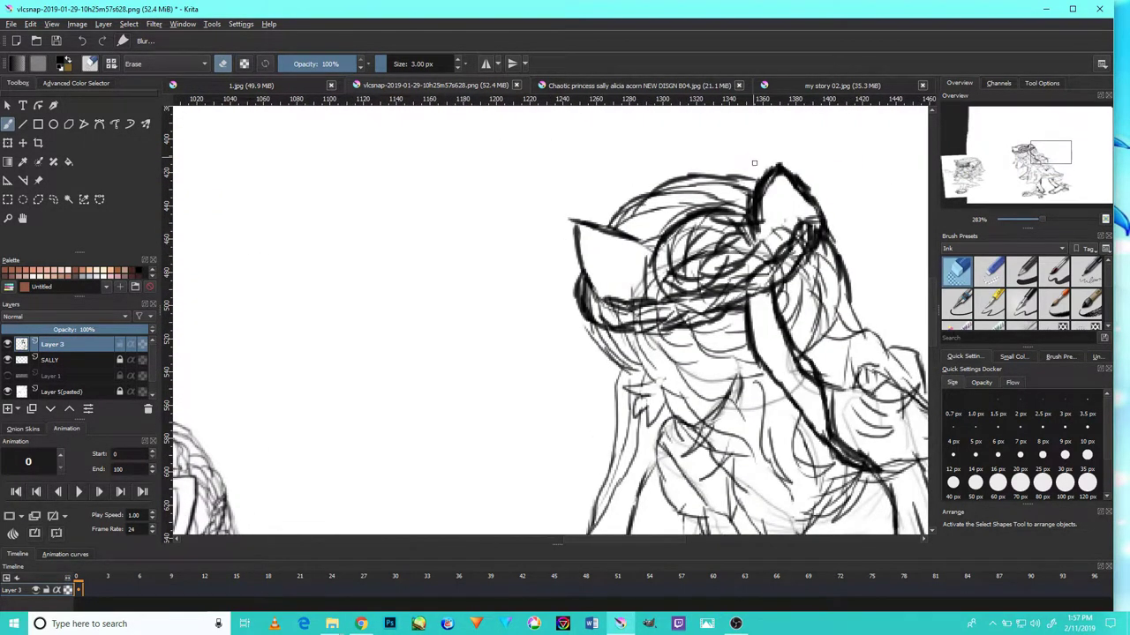
pyautogui.scroll(3, 753, 159)
pyautogui.moveTo(749, 184)
pyautogui.mouseDown()
pyautogui.moveTo(734, 231)
pyautogui.moveTo(775, 141)
pyautogui.moveTo(719, 263)
pyautogui.moveTo(723, 234)
pyautogui.mouseUp()
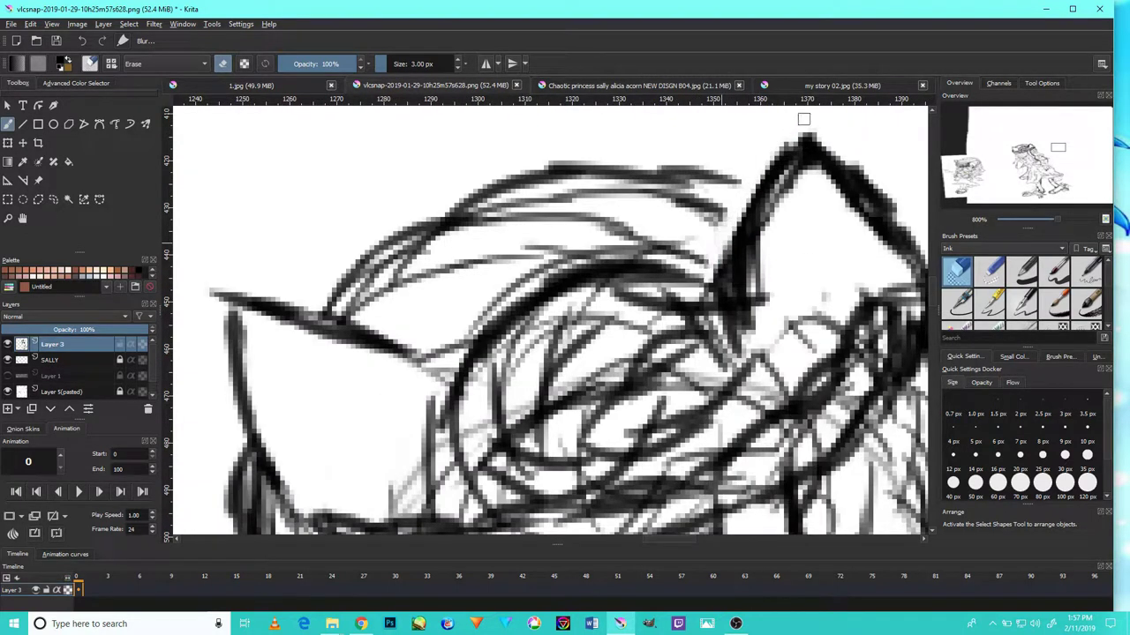
pyautogui.moveTo(802, 121); pyautogui.dragTo(745, 201)
pyautogui.scroll(-5, 732, 212)
pyautogui.scroll(1, 822, 167)
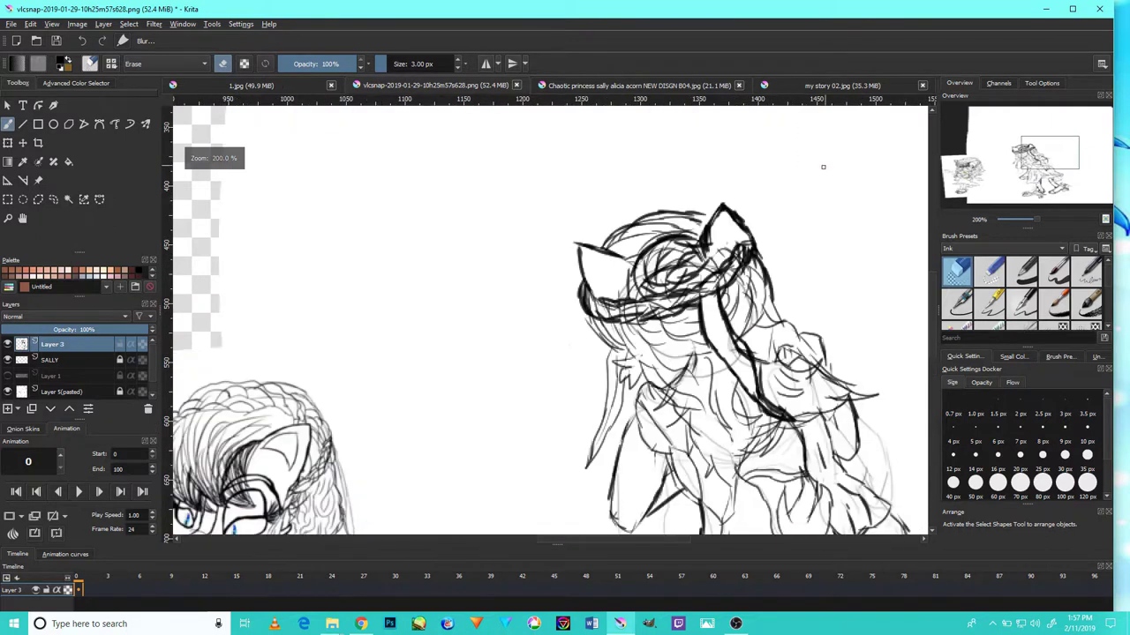
pyautogui.scroll(4, 665, 227)
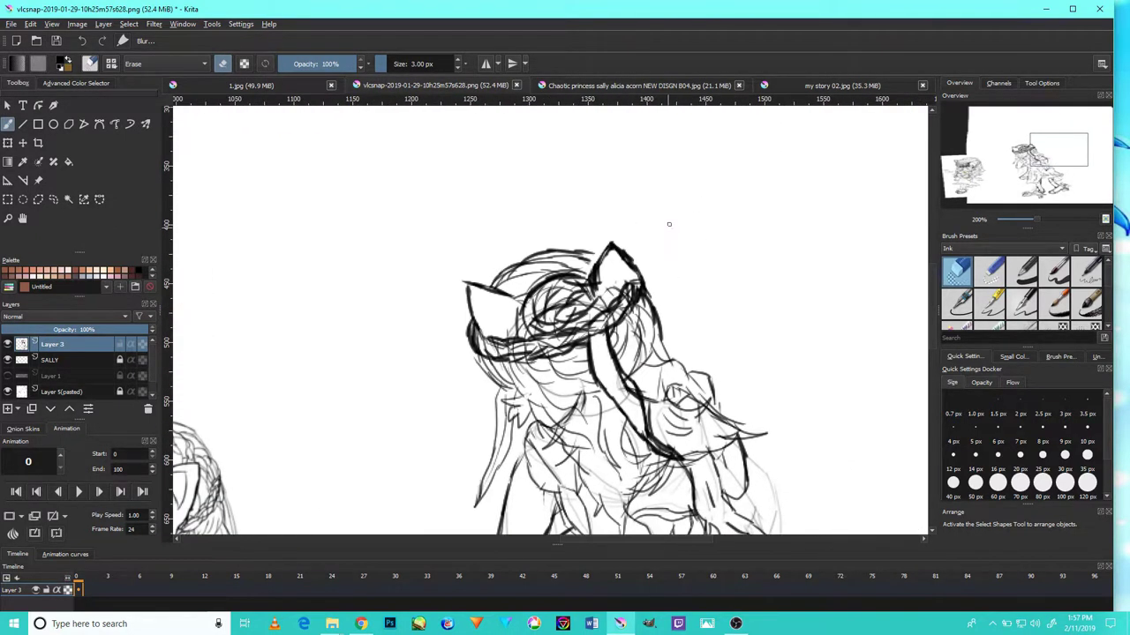
pyautogui.moveTo(642, 282); pyautogui.dragTo(589, 225)
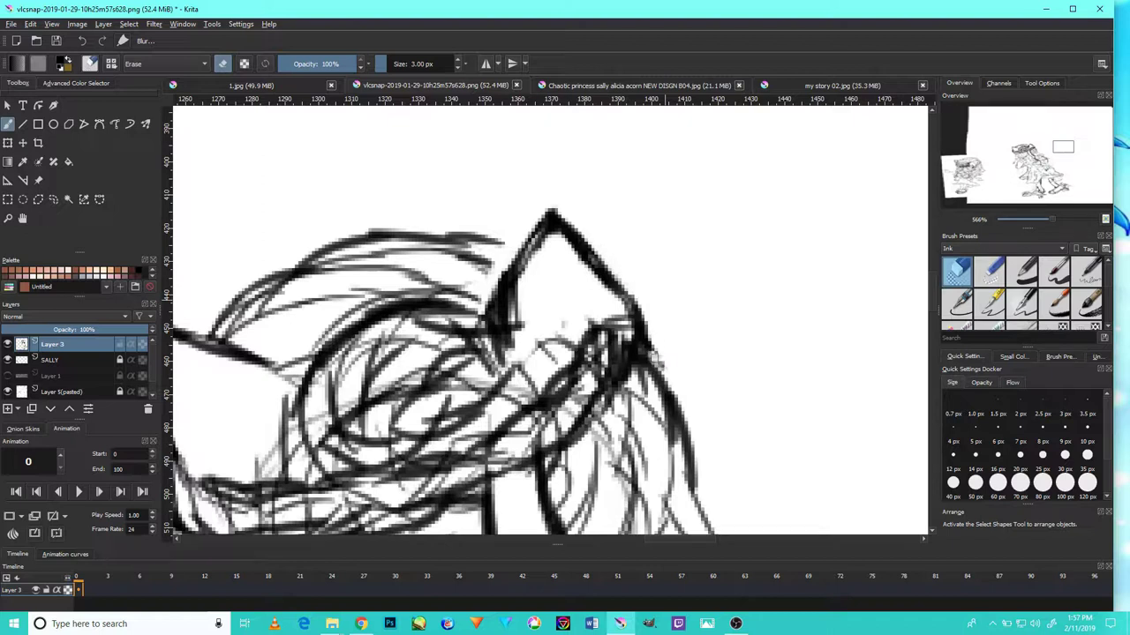
# - Erase the excess ink along the inner sides of the right ear's outline down to its base
pyautogui.scroll(-2, 693, 386)
pyautogui.scroll(2, 618, 353)
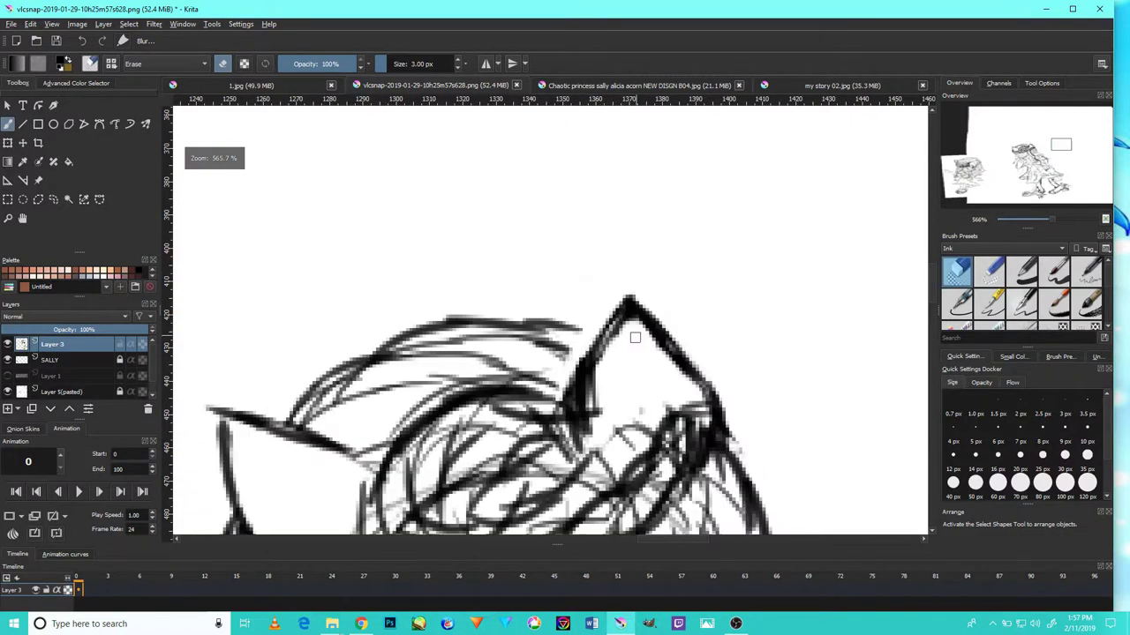
pyautogui.moveTo(609, 348)
pyautogui.mouseDown()
pyautogui.moveTo(583, 442)
pyautogui.moveTo(605, 366)
pyautogui.moveTo(574, 432)
pyautogui.moveTo(582, 414)
pyautogui.mouseUp()
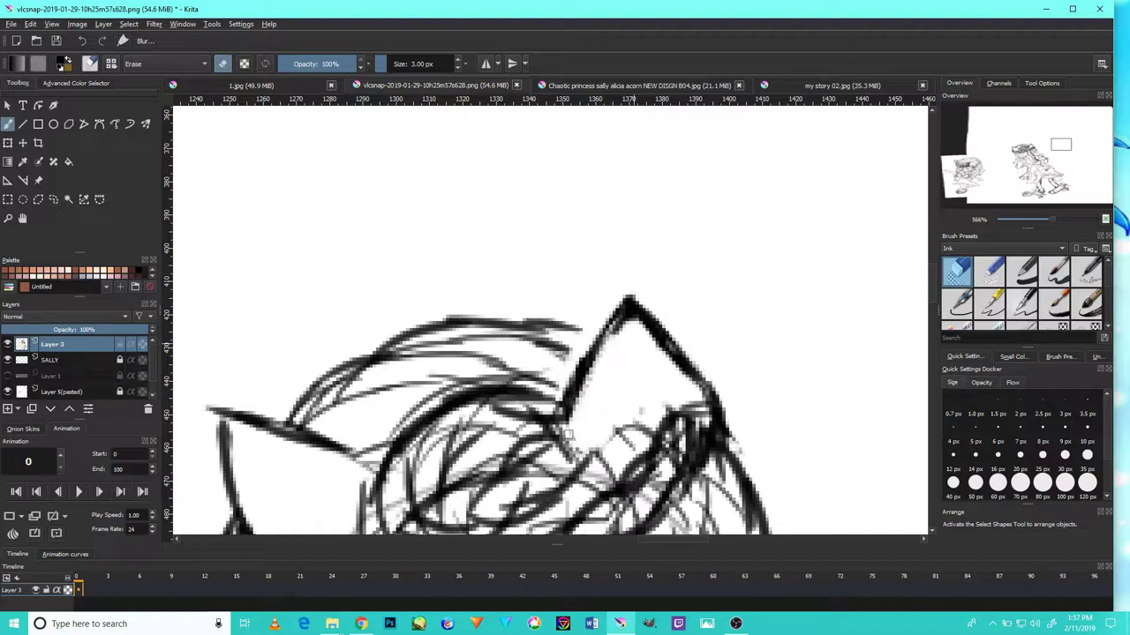
pyautogui.moveTo(659, 378)
pyautogui.mouseDown()
pyautogui.moveTo(680, 355)
pyautogui.moveTo(686, 370)
pyautogui.moveTo(629, 315)
pyautogui.mouseUp()
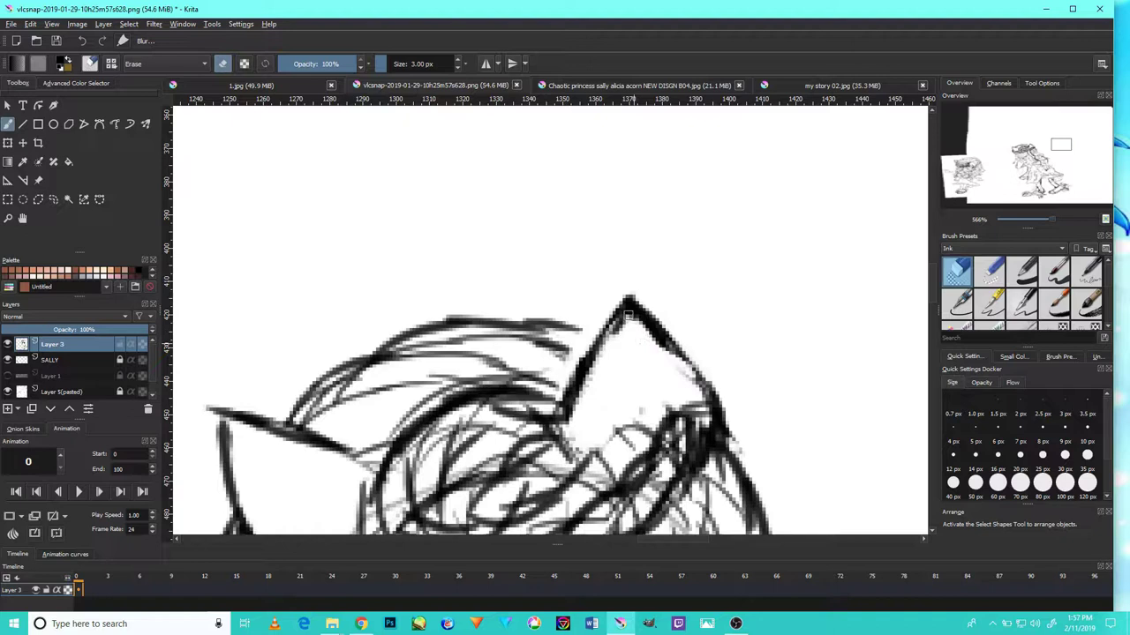
pyautogui.moveTo(658, 350)
pyautogui.mouseDown()
pyautogui.moveTo(644, 328)
pyautogui.moveTo(681, 389)
pyautogui.mouseUp()
pyautogui.scroll(-3, 681, 389)
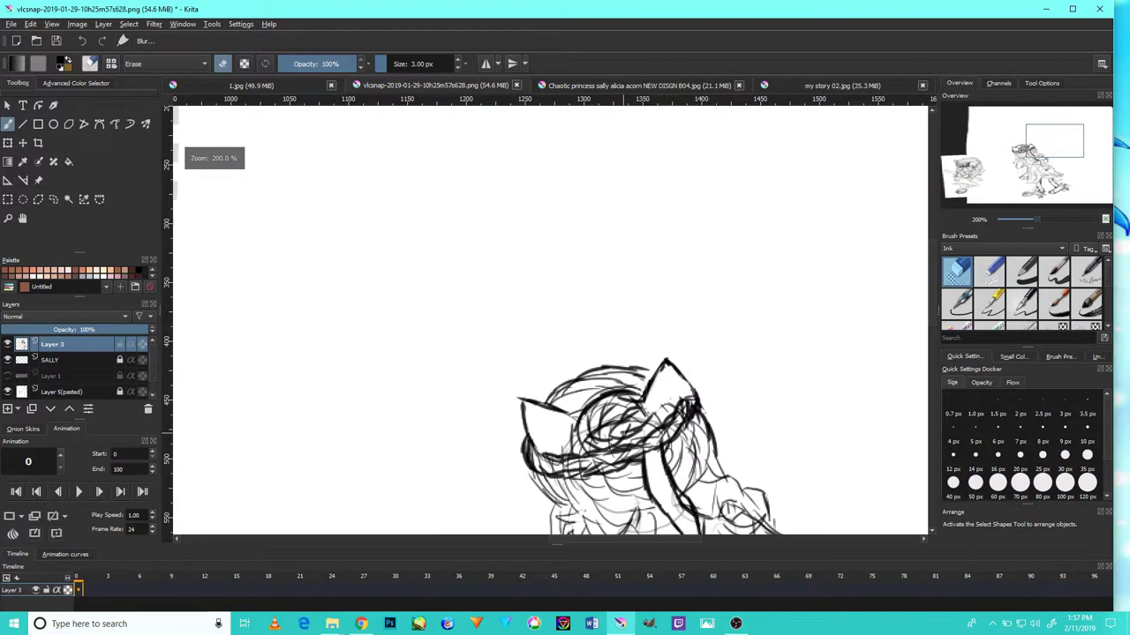
# - Re-ink the right ear's sides with the 4 px brush and extend the crown hair strokes to meet it
pyautogui.press('/')
pyautogui.scroll(3, 583, 339)
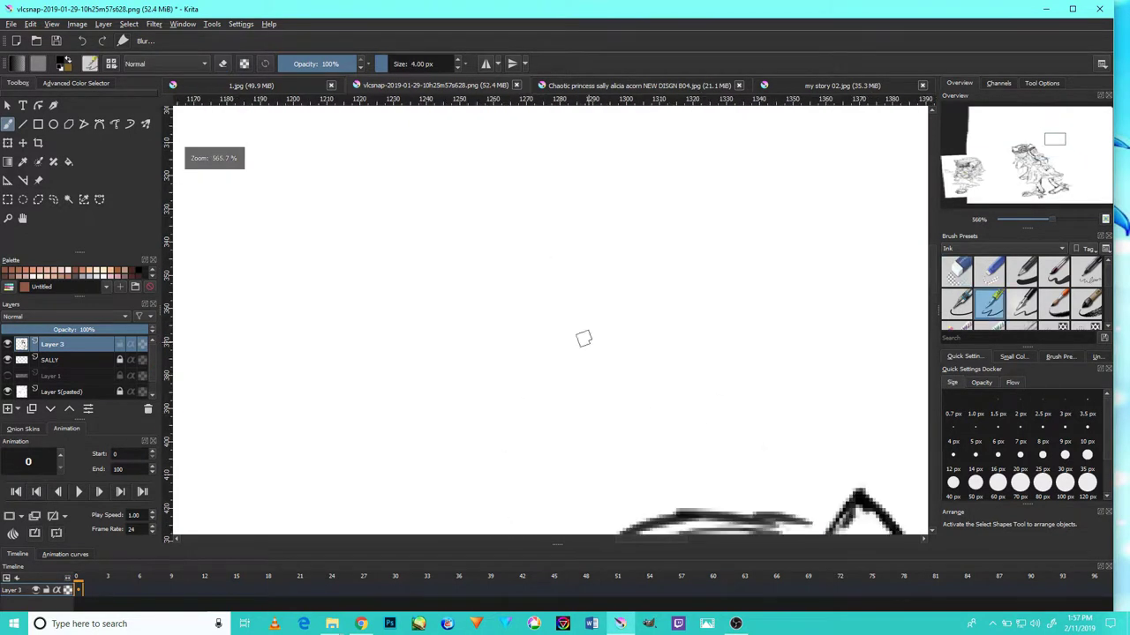
pyautogui.moveTo(733, 349); pyautogui.dragTo(602, 169)
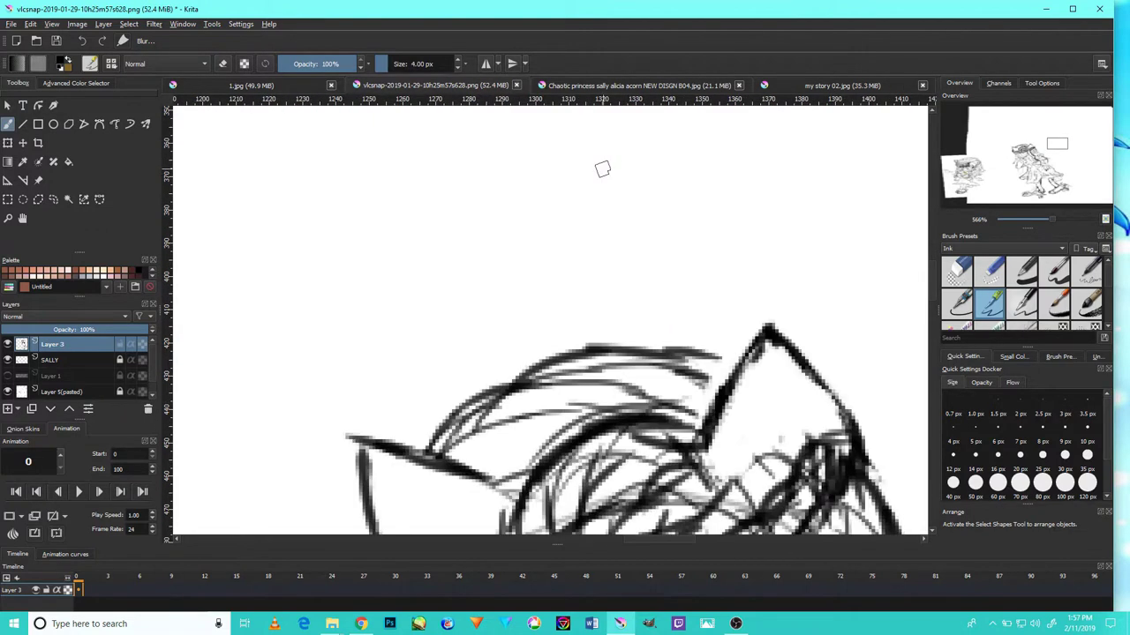
pyautogui.moveTo(705, 378)
pyautogui.mouseDown()
pyautogui.moveTo(747, 362)
pyautogui.moveTo(713, 360)
pyautogui.moveTo(720, 333)
pyautogui.mouseUp()
pyautogui.moveTo(809, 311); pyautogui.dragTo(855, 396)
pyautogui.moveTo(734, 452); pyautogui.dragTo(722, 393)
pyautogui.moveTo(732, 448)
pyautogui.mouseDown()
pyautogui.moveTo(711, 388)
pyautogui.moveTo(772, 328)
pyautogui.mouseUp()
# - Thicken the left ear's outline along its outer side, upper edge and base at the headband
pyautogui.moveTo(450, 448); pyautogui.dragTo(436, 363)
pyautogui.moveTo(444, 419)
pyautogui.mouseDown()
pyautogui.moveTo(426, 321)
pyautogui.moveTo(589, 374)
pyautogui.mouseUp()
pyautogui.moveTo(530, 466); pyautogui.dragTo(505, 443)
pyautogui.moveTo(453, 402); pyautogui.dragTo(482, 430)
pyautogui.moveTo(535, 297); pyautogui.dragTo(579, 320)
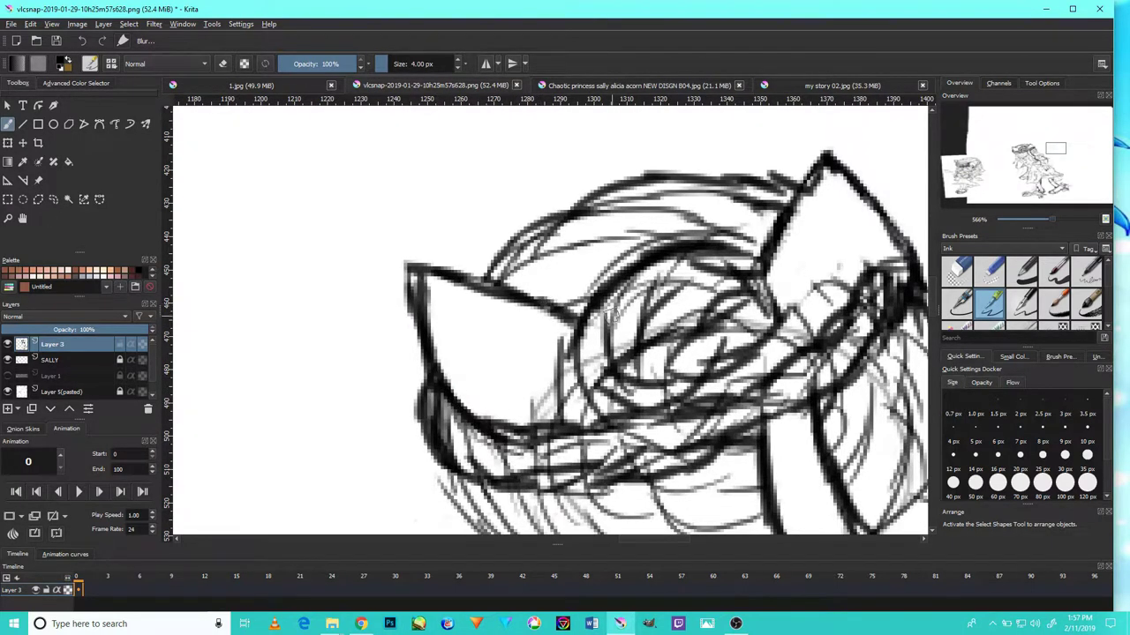
# - Thicken the top outline of the crown hair between the two ears with the 4 px brush
pyautogui.moveTo(479, 269)
pyautogui.mouseDown()
pyautogui.moveTo(510, 233)
pyautogui.moveTo(635, 180)
pyautogui.moveTo(796, 187)
pyautogui.mouseUp()
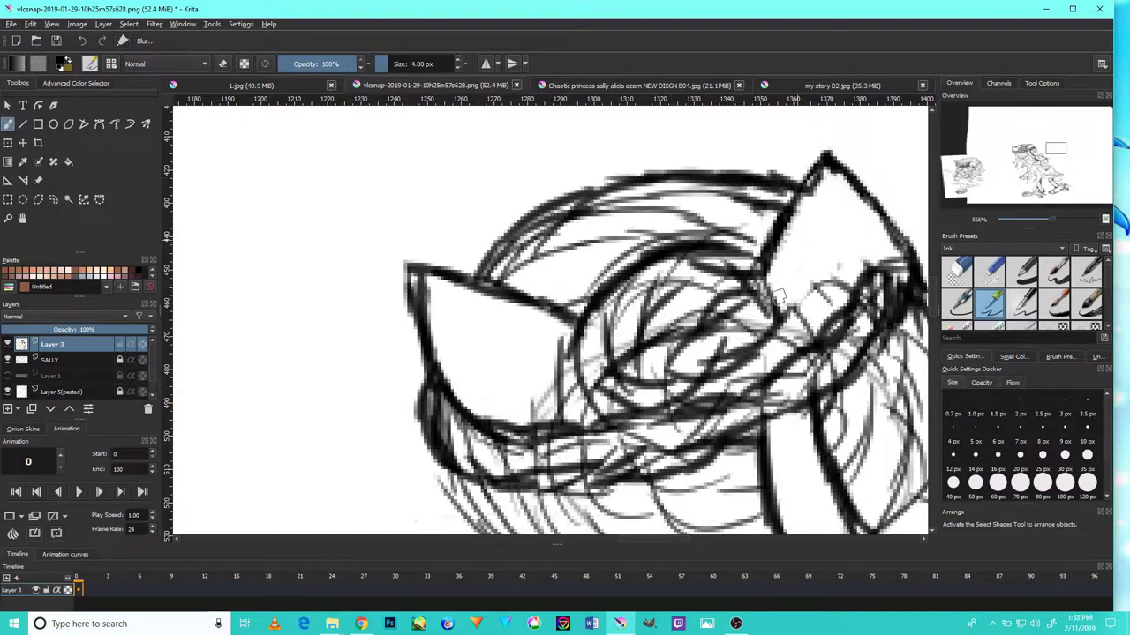
pyautogui.scroll(-3, 736, 418)
pyautogui.scroll(3, 792, 428)
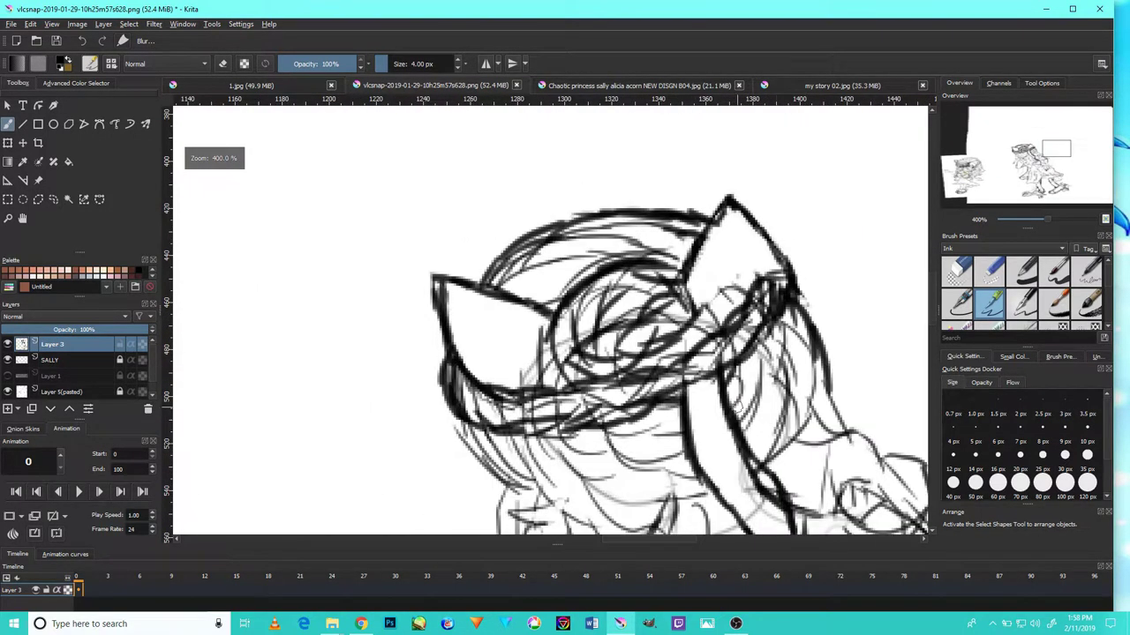
# - Ink lengthwise fold lines inside the upper part of the headband's hanging band
pyautogui.moveTo(690, 376); pyautogui.dragTo(708, 426)
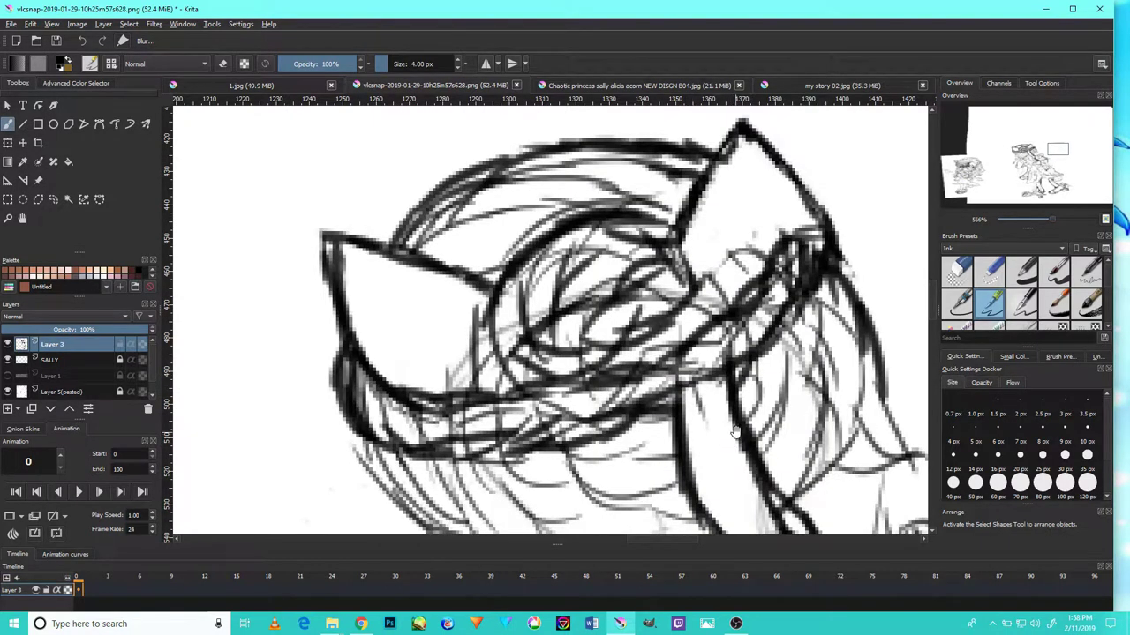
pyautogui.moveTo(756, 516); pyautogui.dragTo(731, 411)
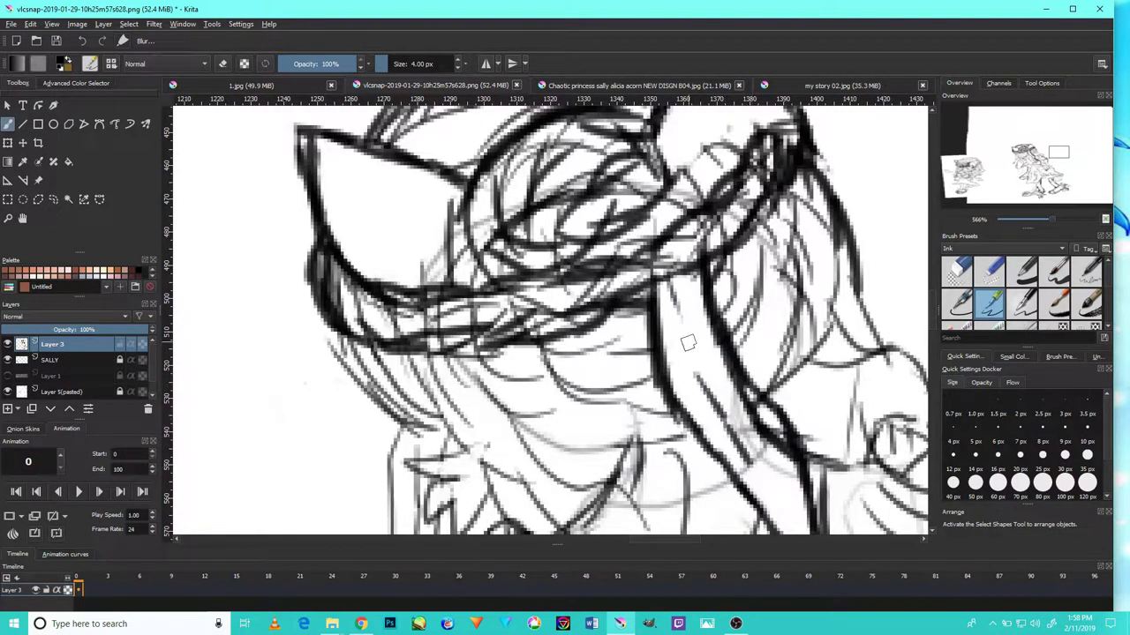
pyautogui.moveTo(674, 303)
pyautogui.mouseDown()
pyautogui.moveTo(749, 382)
pyautogui.moveTo(733, 294)
pyautogui.mouseUp()
pyautogui.moveTo(725, 348); pyautogui.dragTo(799, 459)
# - Ink thick jagged pointed strokes down the chest, just beside the raised arm
pyautogui.scroll(-4, 792, 441)
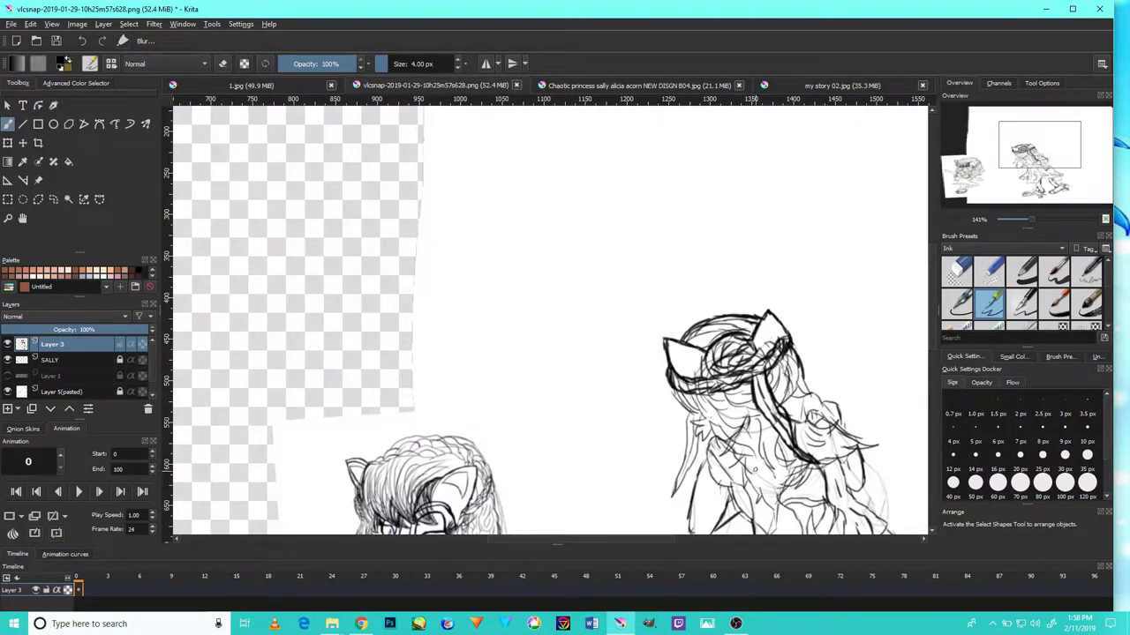
pyautogui.moveTo(755, 423); pyautogui.dragTo(734, 250)
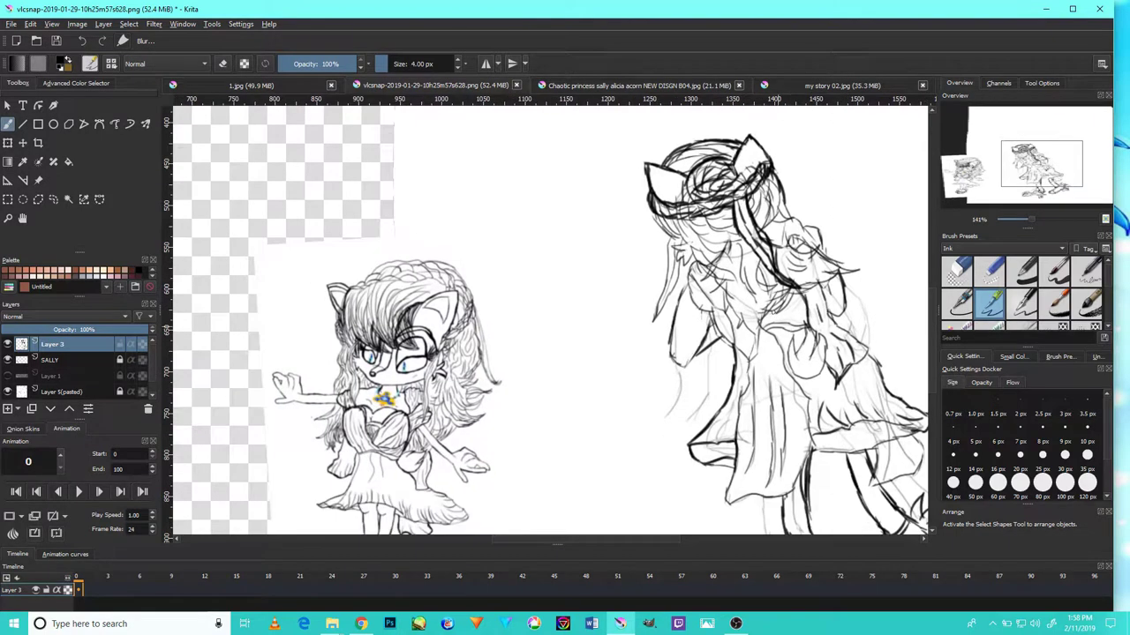
pyautogui.scroll(4, 739, 306)
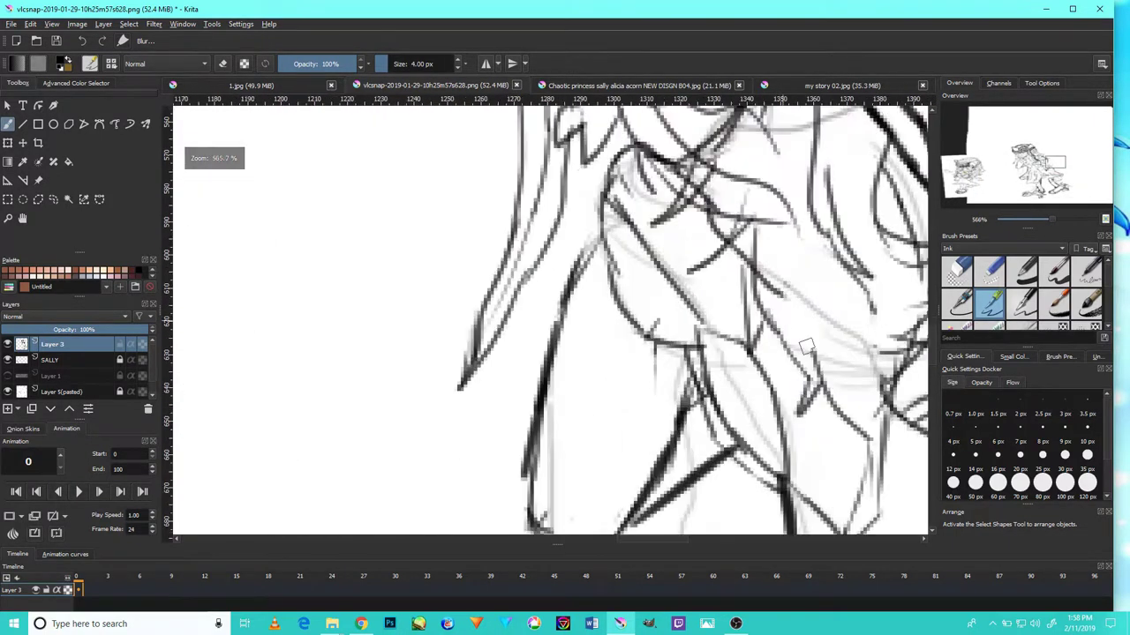
pyautogui.moveTo(823, 371); pyautogui.dragTo(784, 434)
pyautogui.moveTo(799, 353); pyautogui.dragTo(784, 436)
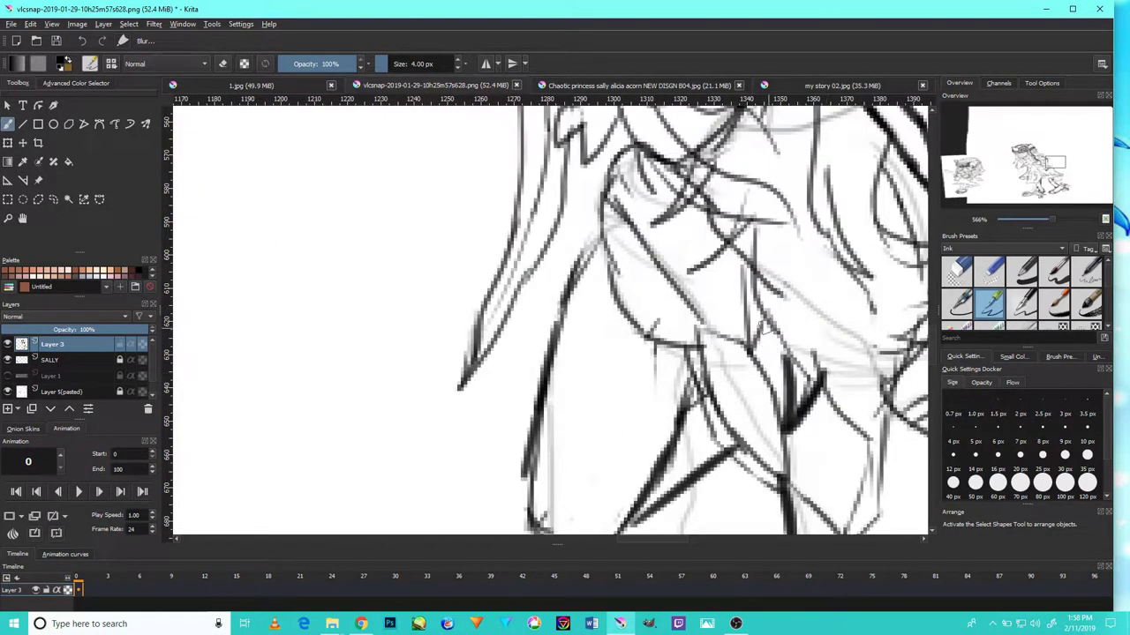
pyautogui.moveTo(755, 293); pyautogui.dragTo(784, 365)
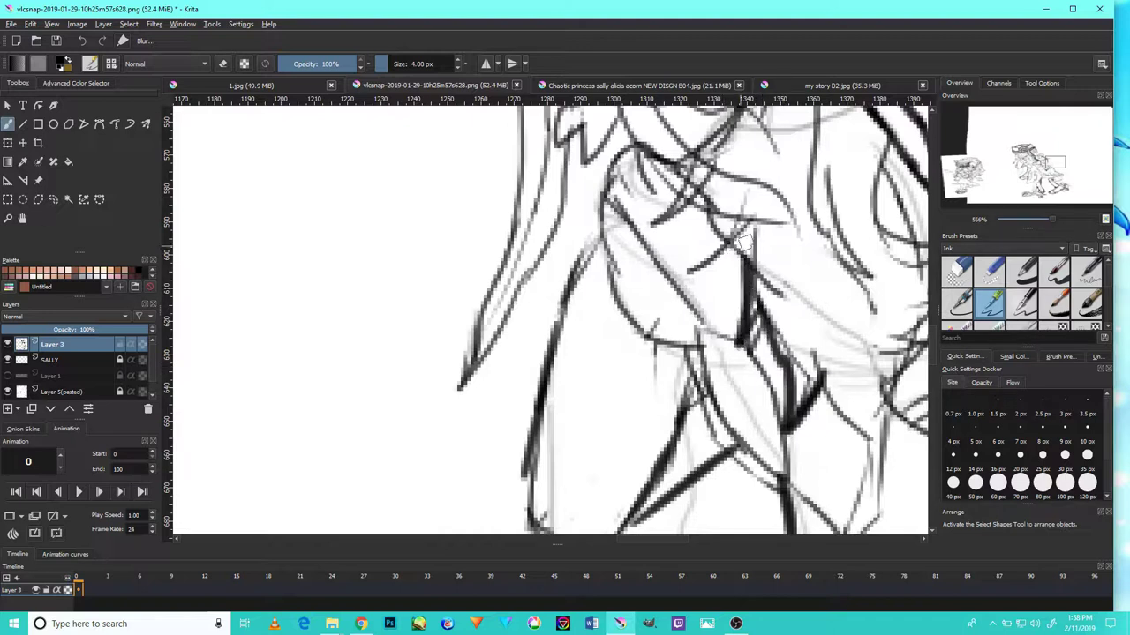
# - Thicken the lower left edge of the head from below the headband down toward the raised arm
pyautogui.scroll(-5, 741, 324)
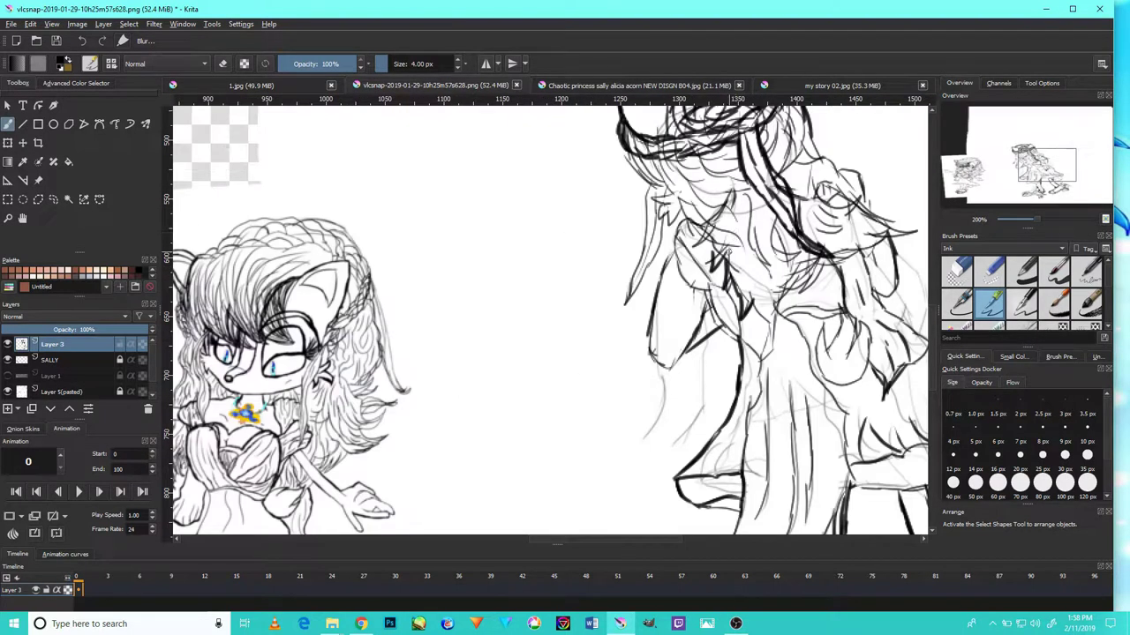
pyautogui.moveTo(738, 217); pyautogui.dragTo(739, 345)
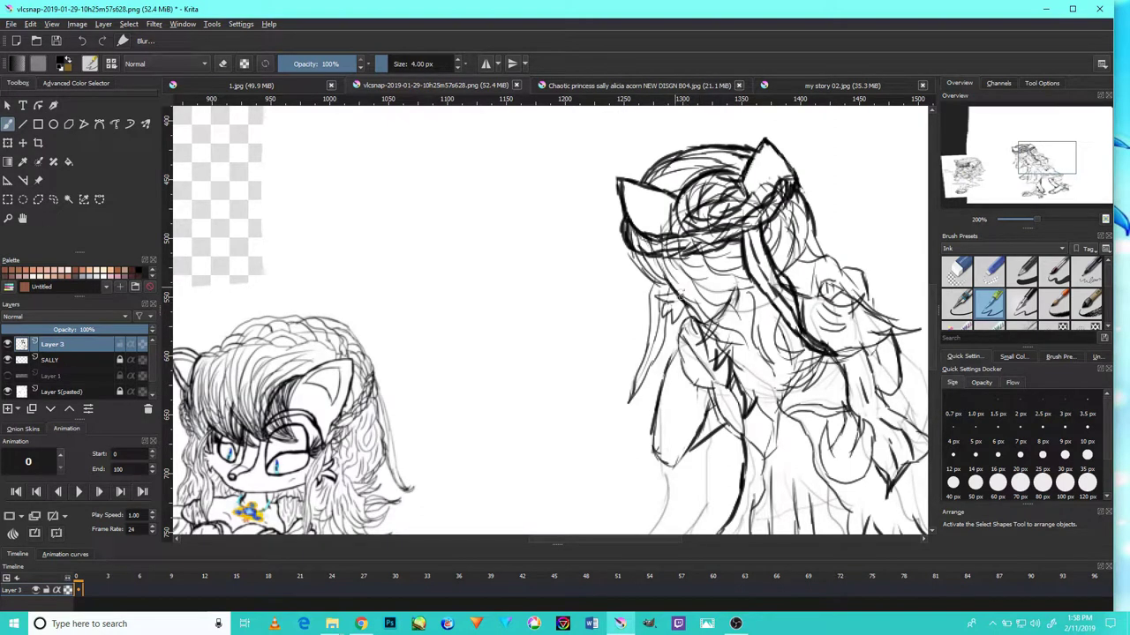
pyautogui.scroll(-4, 694, 258)
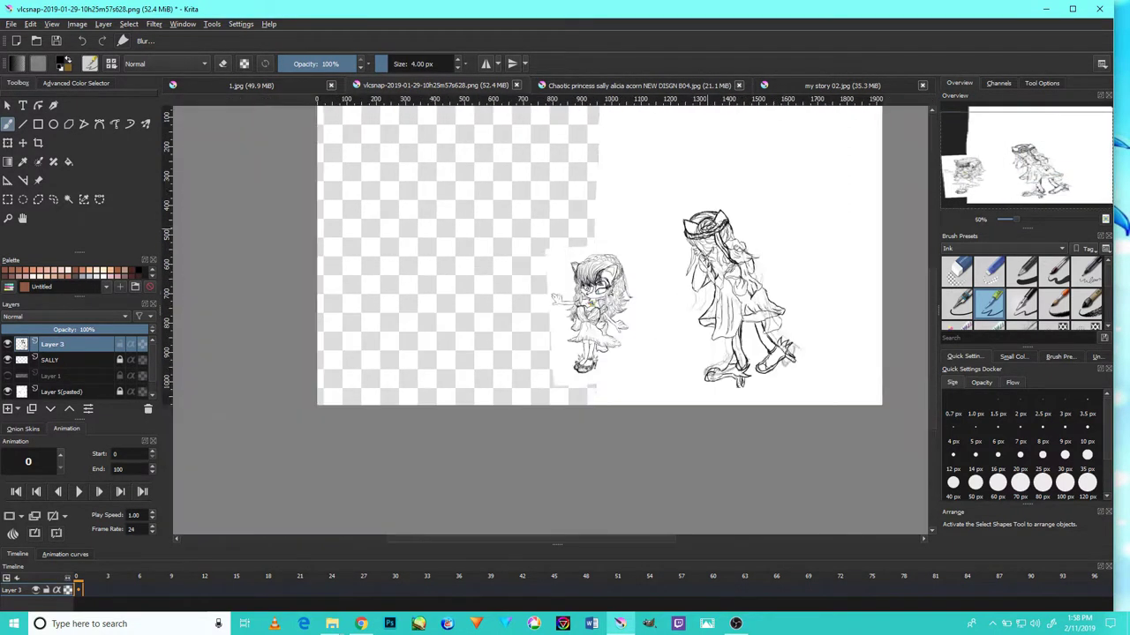
pyautogui.scroll(6, 698, 261)
pyautogui.scroll(2, 709, 265)
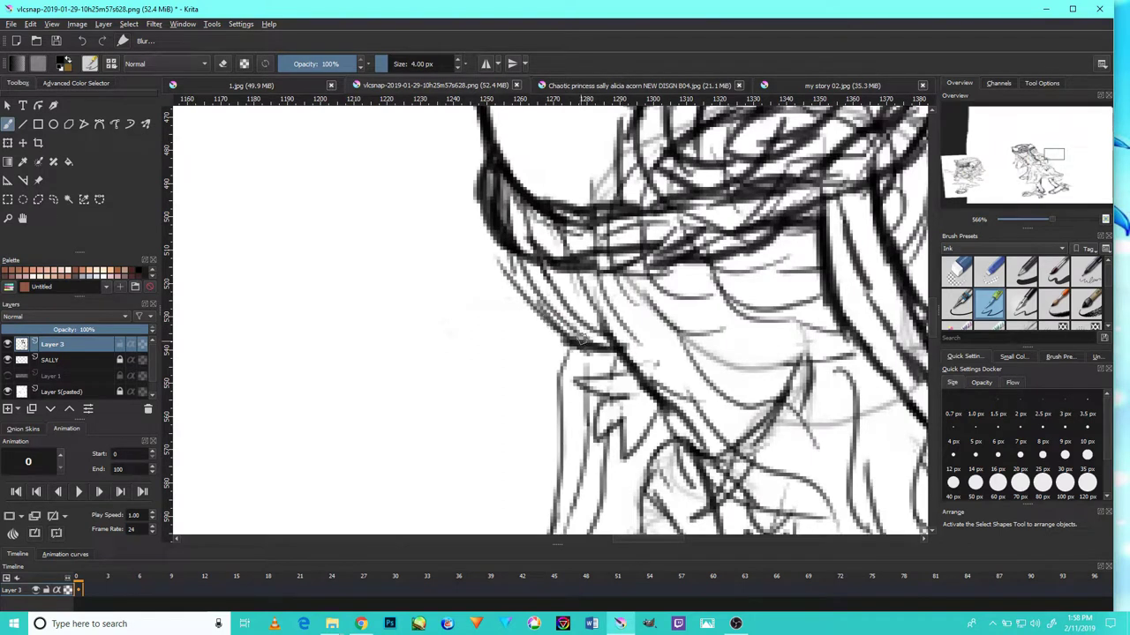
pyautogui.scroll(-3, 578, 249)
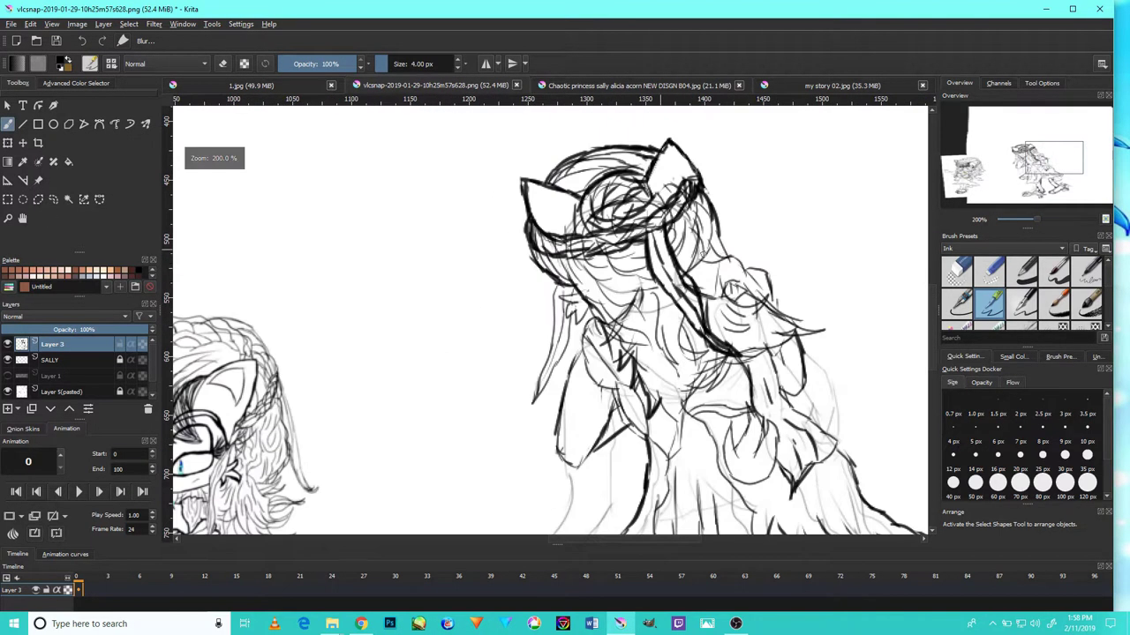
# - Ink short pointed hair tips at the middle of the waistline, above the skirt
pyautogui.scroll(2, 662, 397)
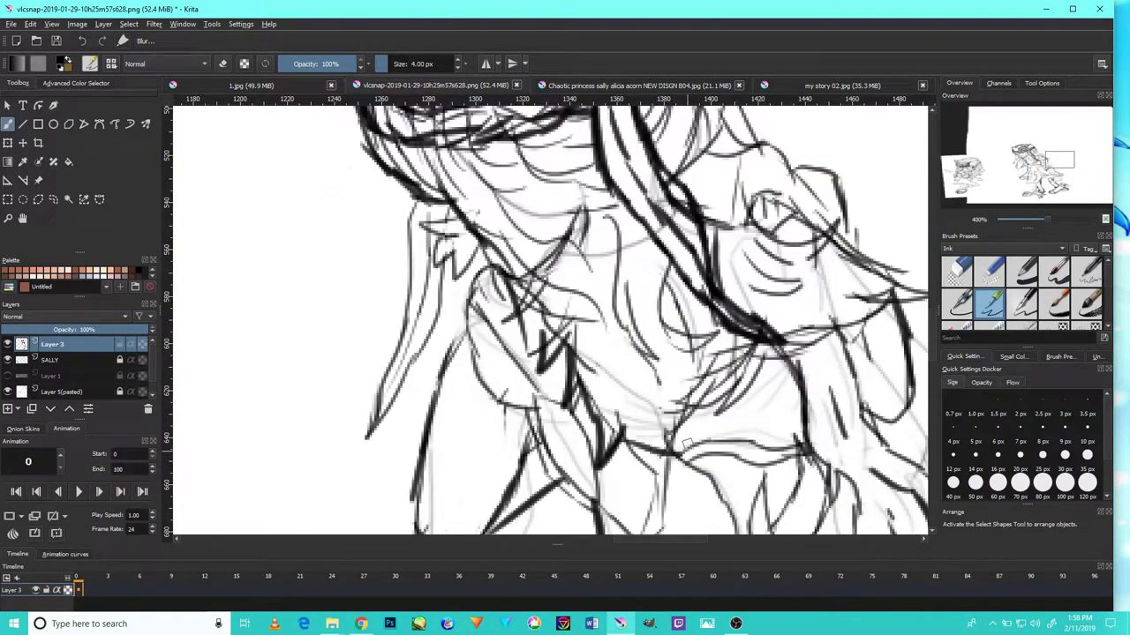
pyautogui.moveTo(656, 423); pyautogui.dragTo(693, 489)
pyautogui.moveTo(680, 450); pyautogui.dragTo(704, 498)
pyautogui.moveTo(681, 425); pyautogui.dragTo(695, 471)
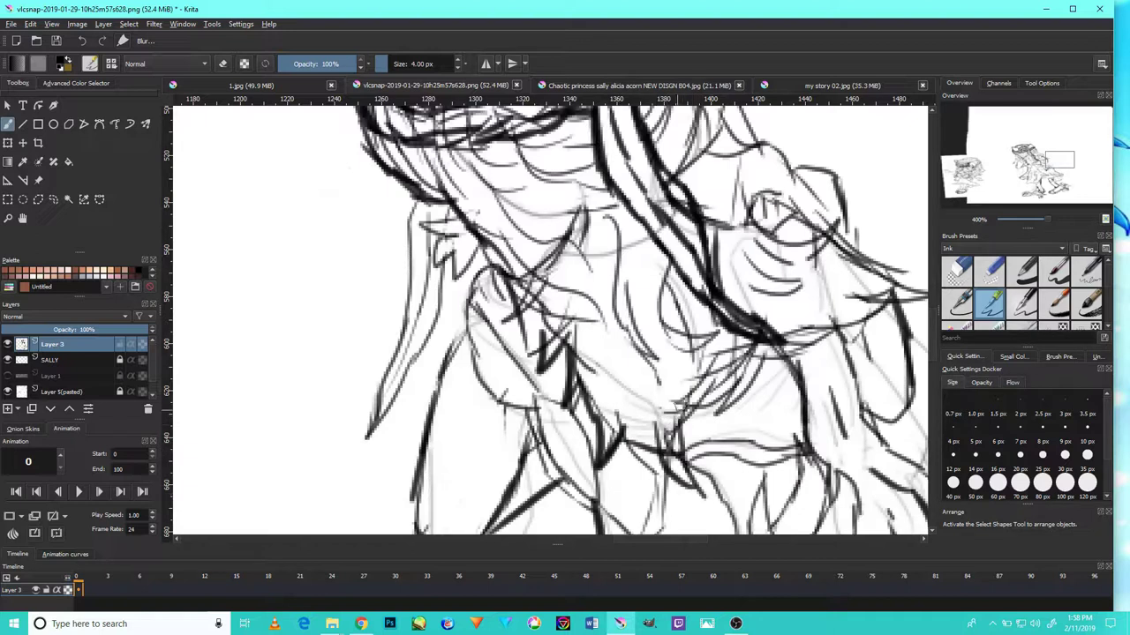
# - Ink jagged hair strands from the waist up to the hanging band's tip, and darken the hair edge beyond it
pyautogui.moveTo(711, 393); pyautogui.dragTo(673, 424)
pyautogui.moveTo(714, 367); pyautogui.dragTo(691, 416)
pyautogui.moveTo(742, 356); pyautogui.dragTo(724, 408)
pyautogui.moveTo(737, 370)
pyautogui.mouseDown()
pyautogui.moveTo(706, 420)
pyautogui.moveTo(785, 389)
pyautogui.mouseUp()
pyautogui.moveTo(740, 372)
pyautogui.mouseDown()
pyautogui.moveTo(785, 389)
pyautogui.moveTo(784, 358)
pyautogui.moveTo(839, 309)
pyautogui.mouseUp()
pyautogui.scroll(-1, 837, 305)
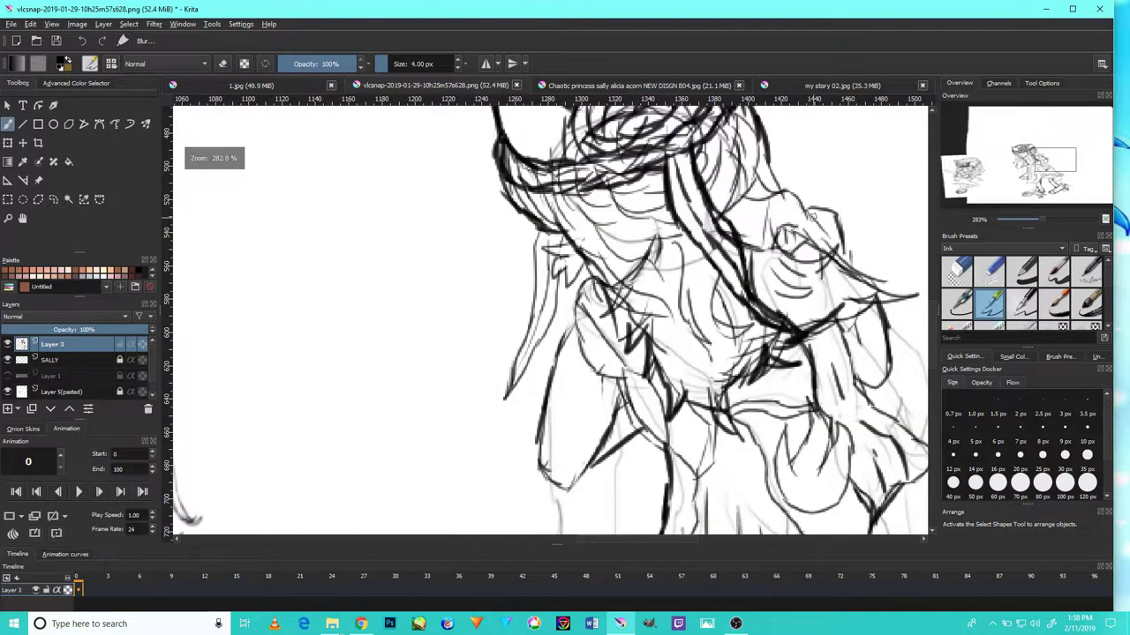
# - Ink spiky hair tufts down the outer right edge of the long hair, starting below the right ear
pyautogui.moveTo(819, 189)
pyautogui.mouseDown()
pyautogui.moveTo(684, 215)
pyautogui.moveTo(708, 225)
pyautogui.moveTo(667, 247)
pyautogui.moveTo(745, 274)
pyautogui.moveTo(760, 336)
pyautogui.mouseUp()
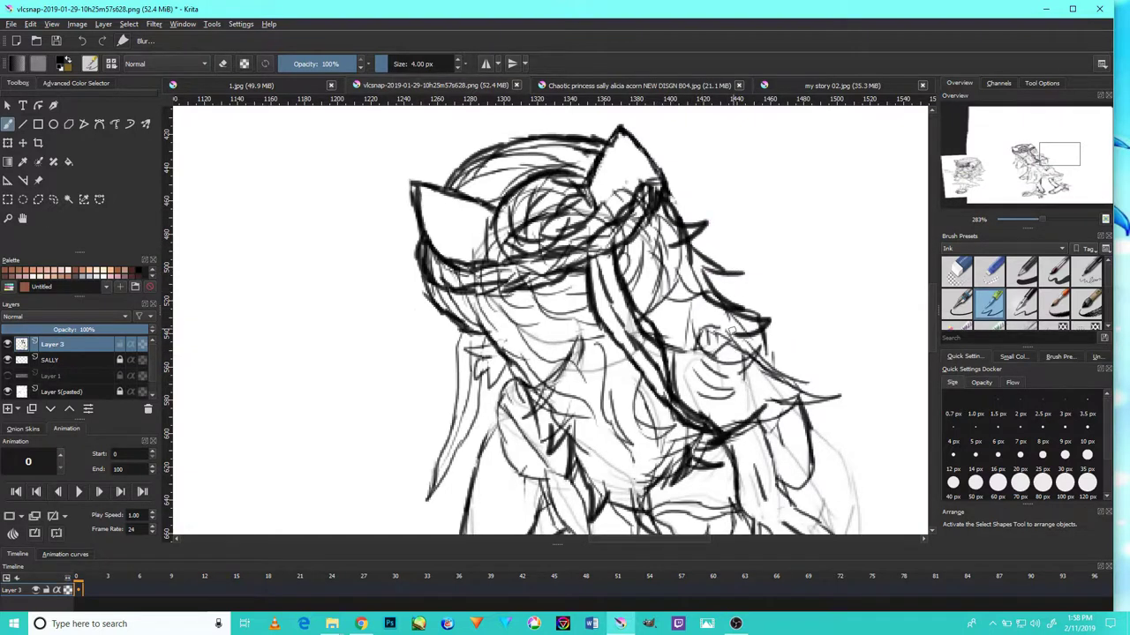
pyautogui.press('1')
pyautogui.scroll(5, 801, 383)
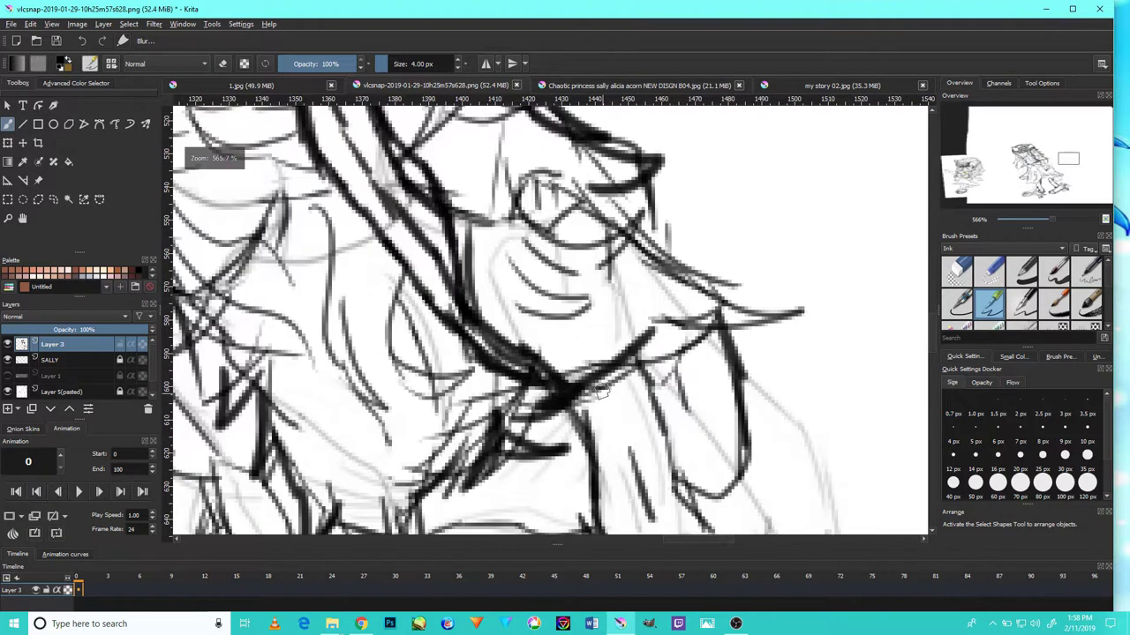
pyautogui.scroll(-3, 666, 337)
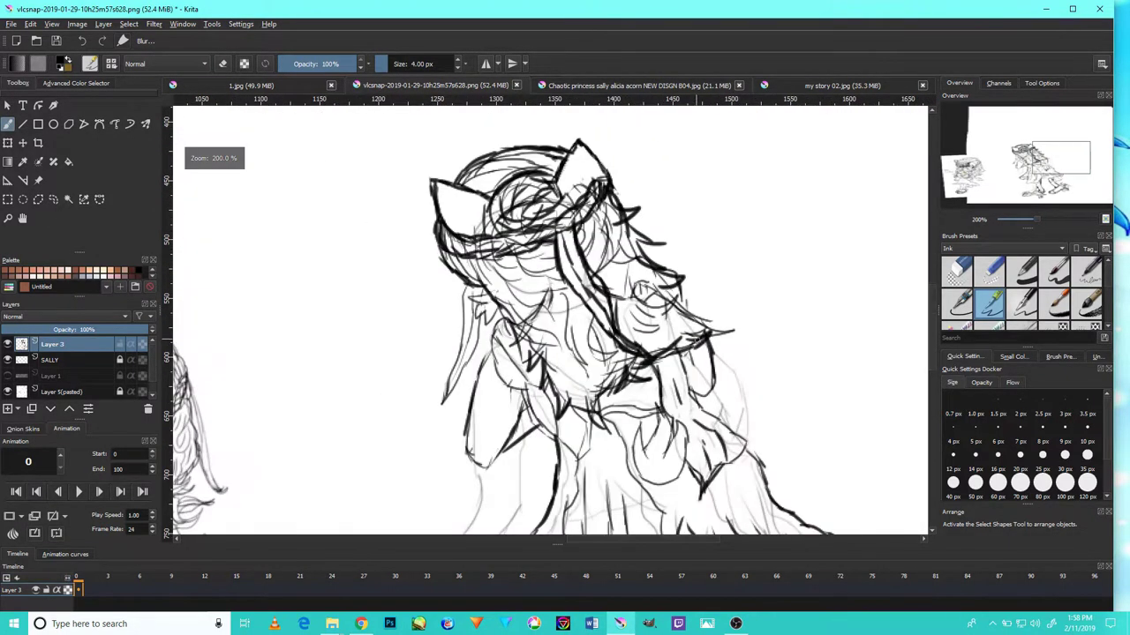
# - Thicken the hair's lowest right point and add small spiky tufts along the edge just above it
pyautogui.scroll(3, 717, 321)
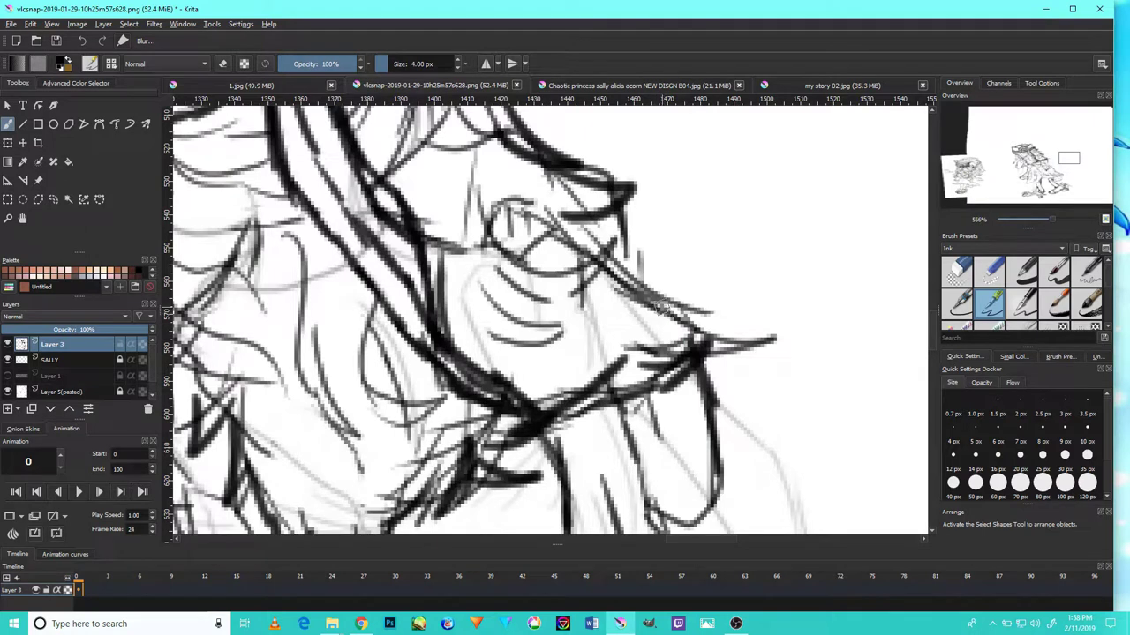
pyautogui.moveTo(660, 296)
pyautogui.mouseDown()
pyautogui.moveTo(649, 313)
pyautogui.moveTo(785, 349)
pyautogui.moveTo(679, 397)
pyautogui.mouseUp()
pyautogui.scroll(-4, 697, 353)
pyautogui.scroll(2, 699, 352)
pyautogui.scroll(3, 699, 352)
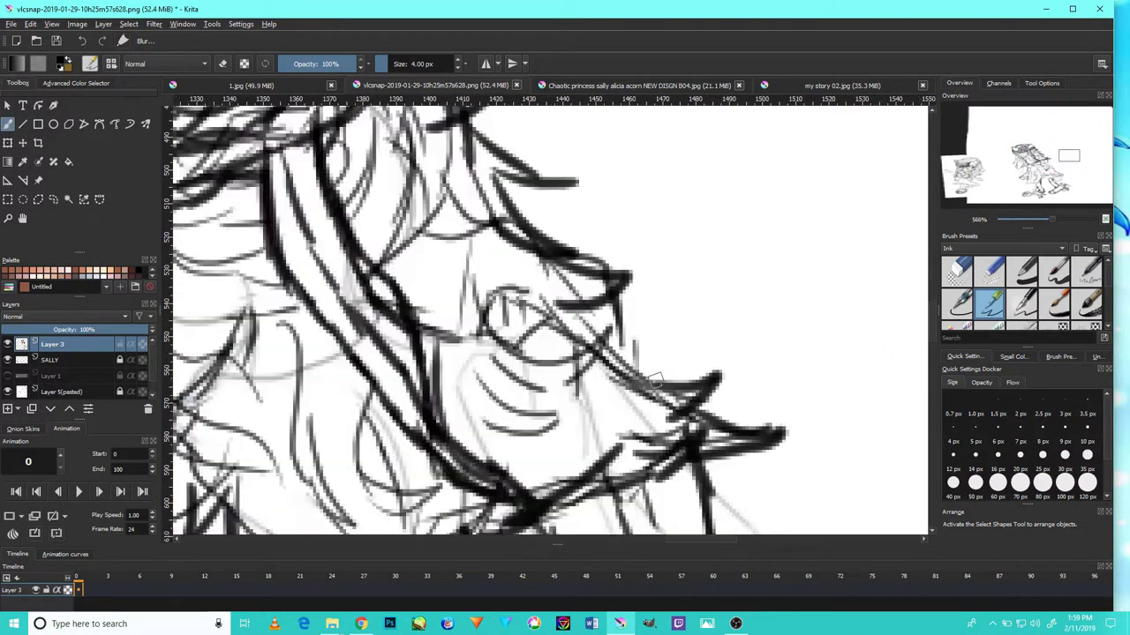
pyautogui.moveTo(634, 388)
pyautogui.mouseDown()
pyautogui.moveTo(641, 308)
pyautogui.moveTo(632, 329)
pyautogui.moveTo(612, 314)
pyautogui.moveTo(644, 347)
pyautogui.moveTo(657, 385)
pyautogui.mouseUp()
pyautogui.scroll(-3, 659, 383)
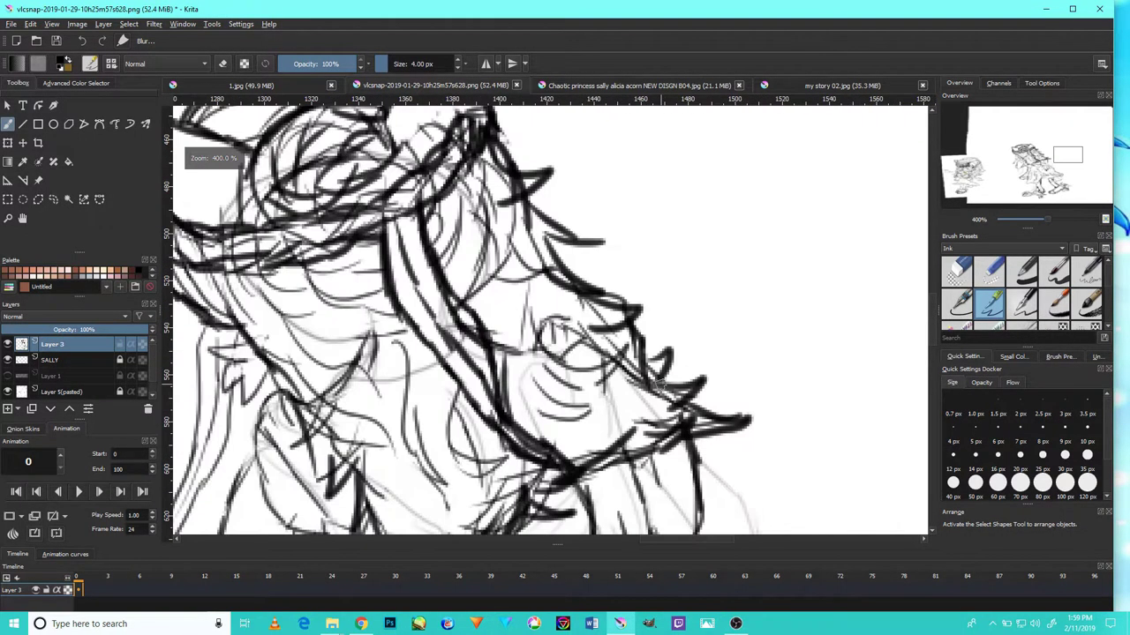
# - Ink curved hair strands between the left ear and the bun, and over the top of the bun
pyautogui.scroll(-2, 662, 377)
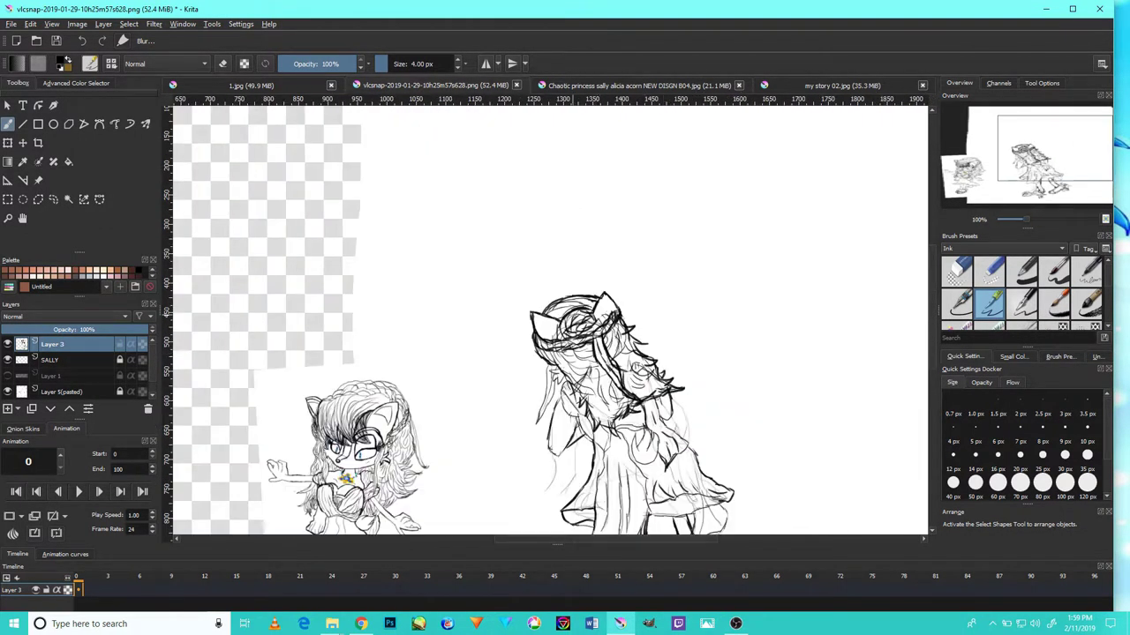
pyautogui.moveTo(583, 311); pyautogui.dragTo(604, 288)
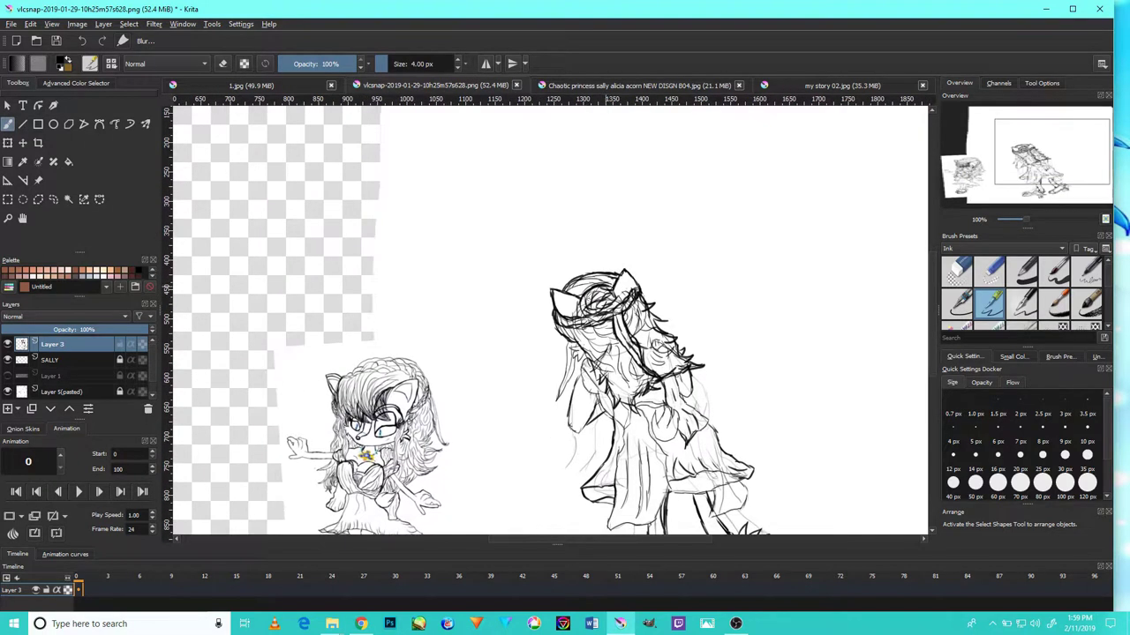
pyautogui.scroll(5, 566, 322)
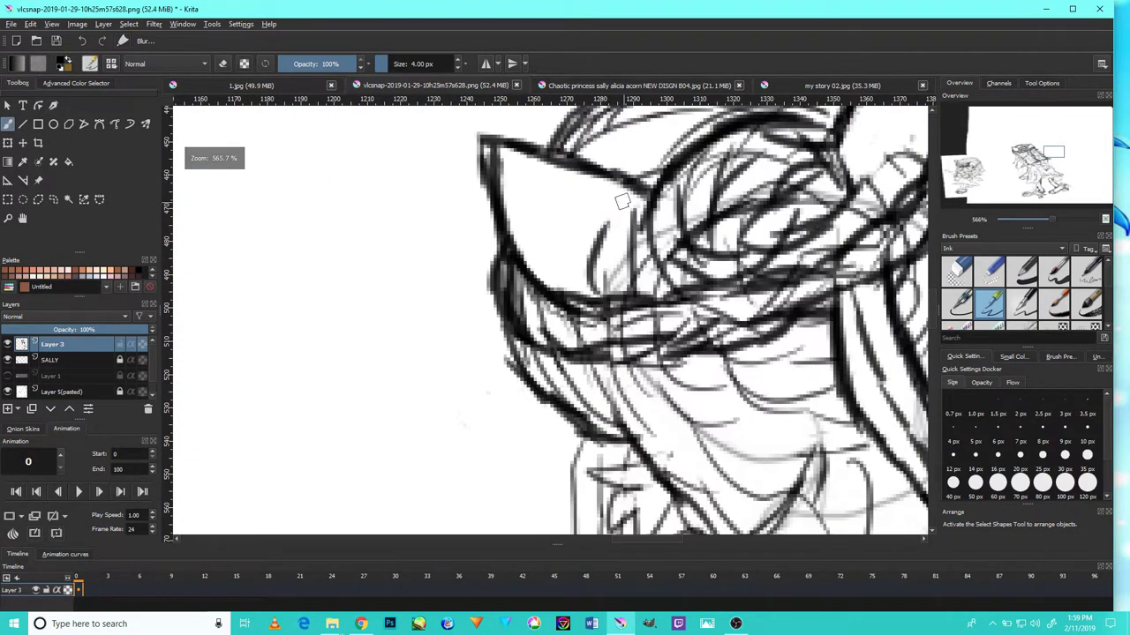
pyautogui.moveTo(603, 228); pyautogui.dragTo(646, 202)
pyautogui.moveTo(696, 168)
pyautogui.mouseDown()
pyautogui.moveTo(666, 279)
pyautogui.moveTo(694, 235)
pyautogui.mouseUp()
pyautogui.moveTo(547, 406)
pyautogui.mouseDown()
pyautogui.moveTo(569, 314)
pyautogui.moveTo(673, 228)
pyautogui.moveTo(701, 212)
pyautogui.moveTo(812, 234)
pyautogui.mouseUp()
pyautogui.moveTo(834, 271); pyautogui.dragTo(749, 279)
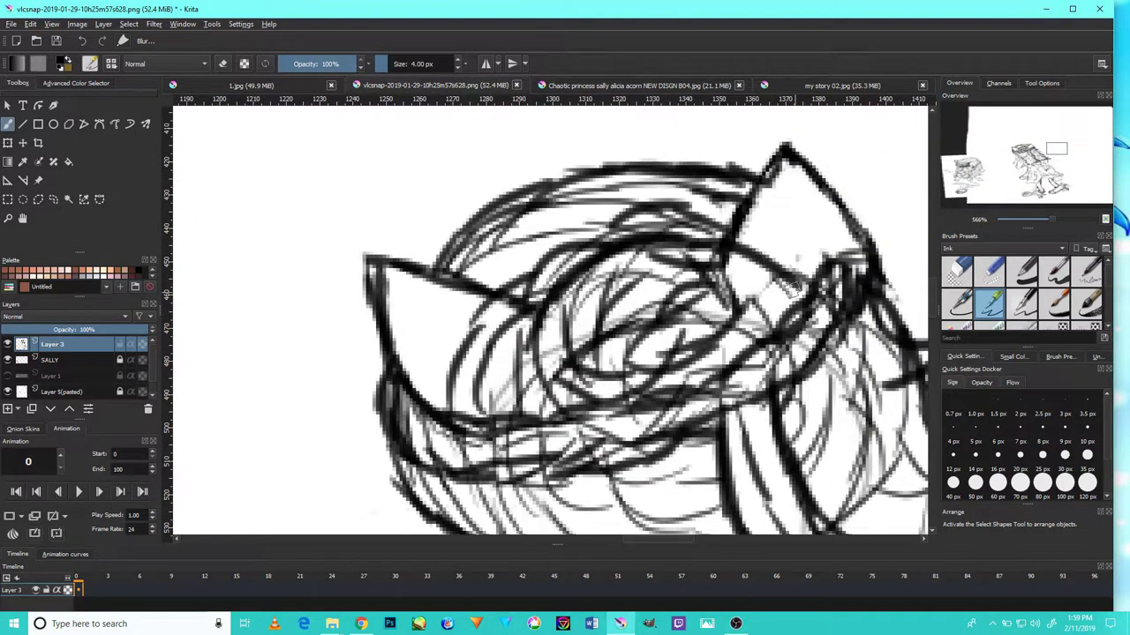
# - Darken the line across the right ear's base and its junction with the hair around the bun
pyautogui.moveTo(735, 240); pyautogui.dragTo(838, 265)
pyautogui.moveTo(690, 208)
pyautogui.mouseDown()
pyautogui.moveTo(741, 249)
pyautogui.moveTo(849, 281)
pyautogui.mouseUp()
pyautogui.moveTo(700, 371); pyautogui.dragTo(719, 308)
pyautogui.moveTo(567, 399); pyautogui.dragTo(581, 346)
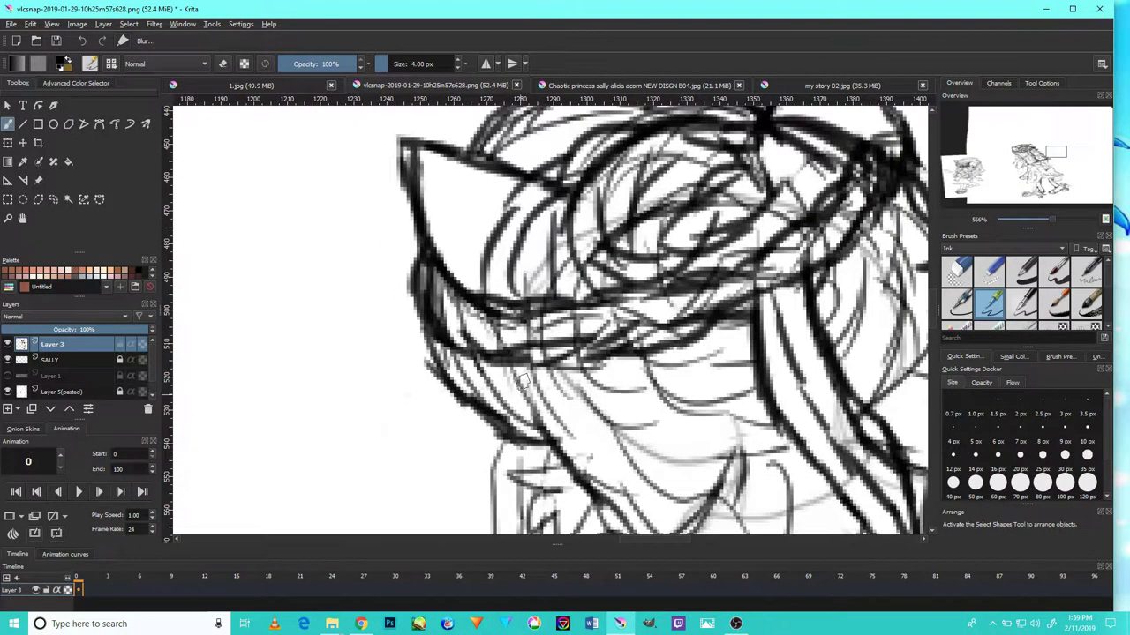
# - Ink long curved hair strands below the headband, from the head's left edge toward the hanging band
pyautogui.moveTo(521, 376)
pyautogui.mouseDown()
pyautogui.moveTo(579, 393)
pyautogui.moveTo(662, 364)
pyautogui.moveTo(705, 363)
pyautogui.moveTo(741, 342)
pyautogui.moveTo(731, 313)
pyautogui.mouseUp()
pyautogui.moveTo(527, 330)
pyautogui.mouseDown()
pyautogui.moveTo(578, 337)
pyautogui.moveTo(549, 348)
pyautogui.moveTo(590, 375)
pyautogui.moveTo(672, 322)
pyautogui.moveTo(631, 361)
pyautogui.moveTo(712, 331)
pyautogui.mouseUp()
pyautogui.moveTo(570, 382)
pyautogui.mouseDown()
pyautogui.moveTo(692, 378)
pyautogui.moveTo(764, 311)
pyautogui.mouseUp()
pyautogui.moveTo(744, 347)
pyautogui.mouseDown()
pyautogui.moveTo(762, 300)
pyautogui.moveTo(652, 408)
pyautogui.mouseUp()
# - Ink curved hair strands to the right of the hanging band, and finish the lowest strand beneath the headband
pyautogui.moveTo(722, 408); pyautogui.dragTo(798, 283)
pyautogui.moveTo(805, 353); pyautogui.dragTo(830, 256)
pyautogui.moveTo(764, 409)
pyautogui.mouseDown()
pyautogui.moveTo(821, 313)
pyautogui.moveTo(789, 369)
pyautogui.mouseUp()
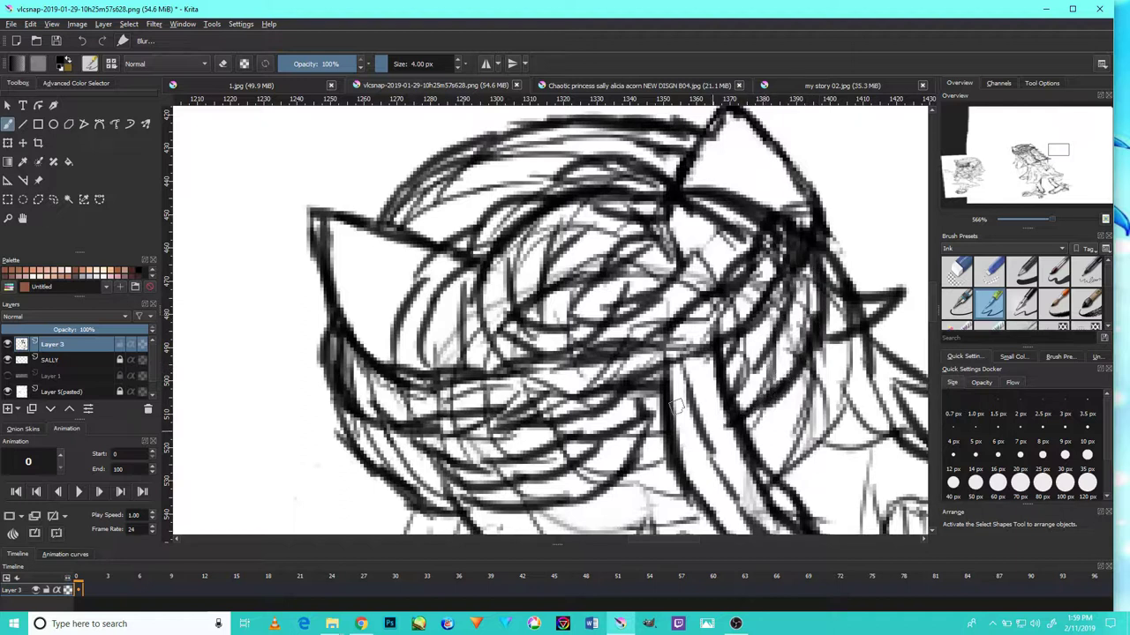
pyautogui.moveTo(591, 486); pyautogui.dragTo(660, 463)
pyautogui.scroll(-5, 693, 467)
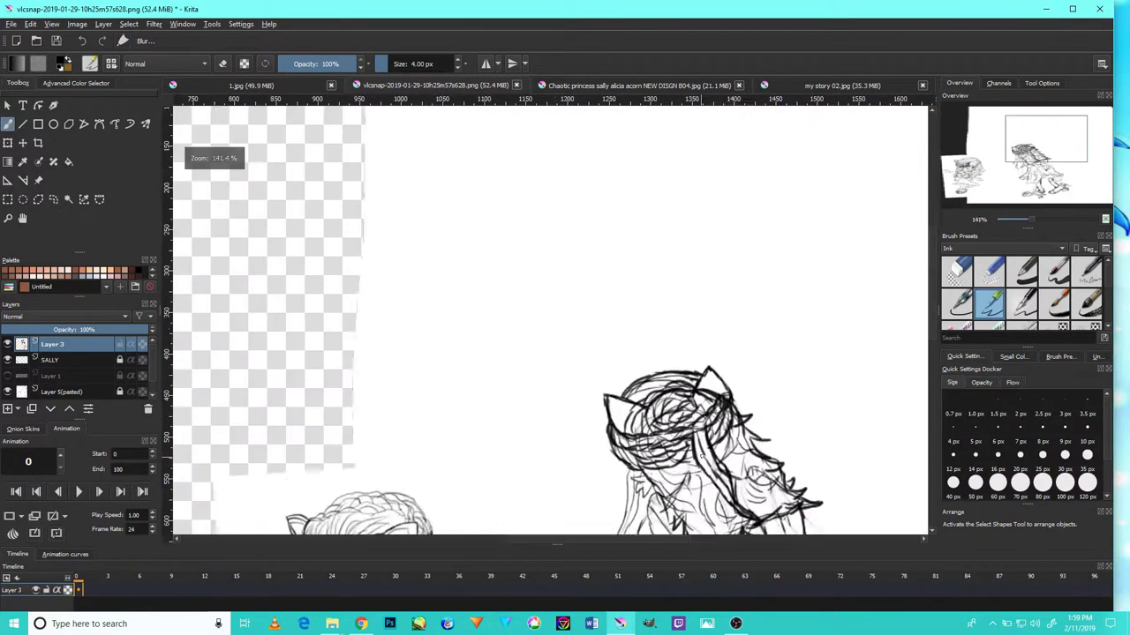
# - Thicken both sides of the right ear up to its tip and draw a smaller inner ear outline
pyautogui.scroll(4, 698, 477)
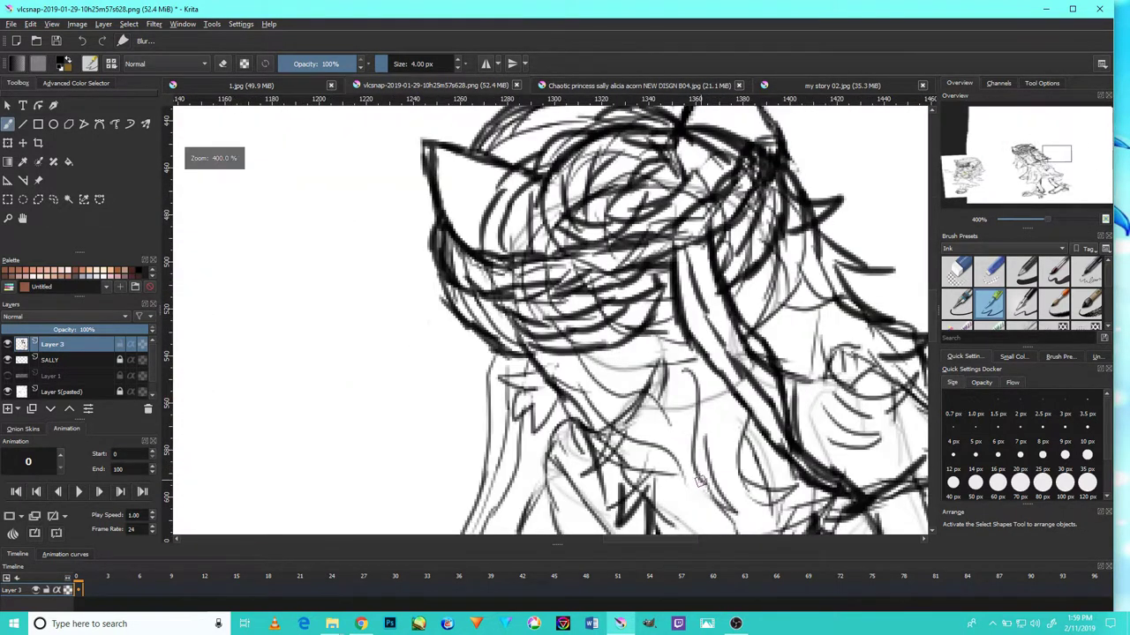
pyautogui.moveTo(649, 383); pyautogui.dragTo(634, 465)
pyautogui.moveTo(681, 266); pyautogui.dragTo(656, 313)
pyautogui.moveTo(623, 277); pyautogui.dragTo(678, 211)
pyautogui.moveTo(722, 294); pyautogui.dragTo(692, 224)
pyautogui.moveTo(716, 282); pyautogui.dragTo(687, 203)
pyautogui.moveTo(637, 237); pyautogui.dragTo(678, 189)
pyautogui.moveTo(717, 280); pyautogui.dragTo(688, 214)
pyautogui.moveTo(703, 252); pyautogui.dragTo(680, 191)
pyautogui.moveTo(699, 230); pyautogui.dragTo(670, 191)
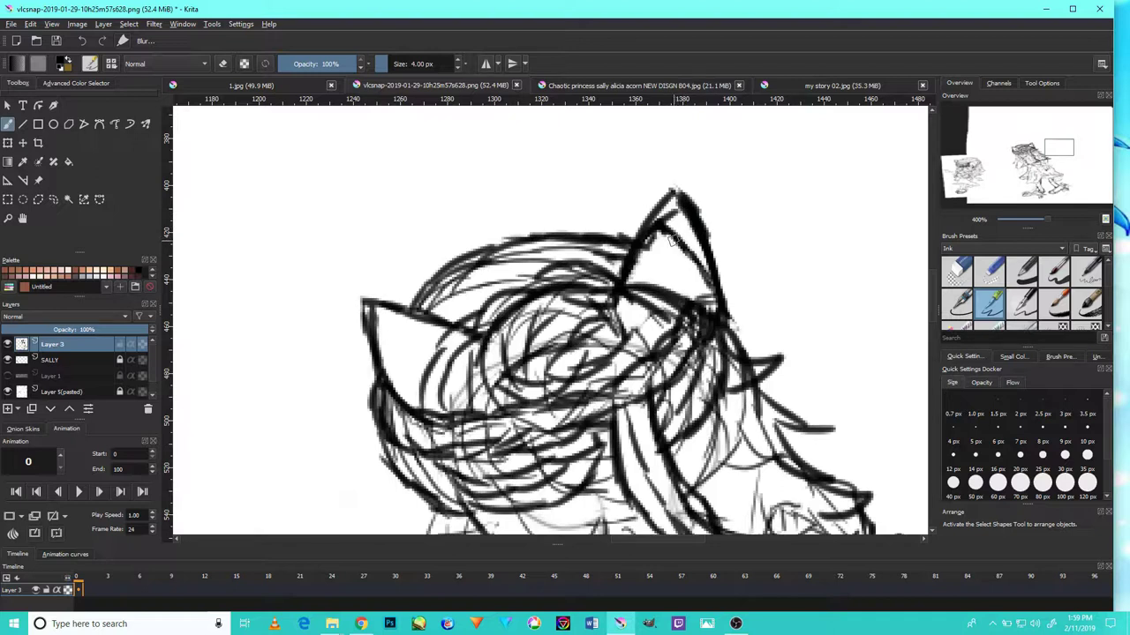
# - Erase the inner left line of the right ear with the 3 px eraser and thin its outline near the tip
pyautogui.press('e')
pyautogui.scroll(3, 579, 209)
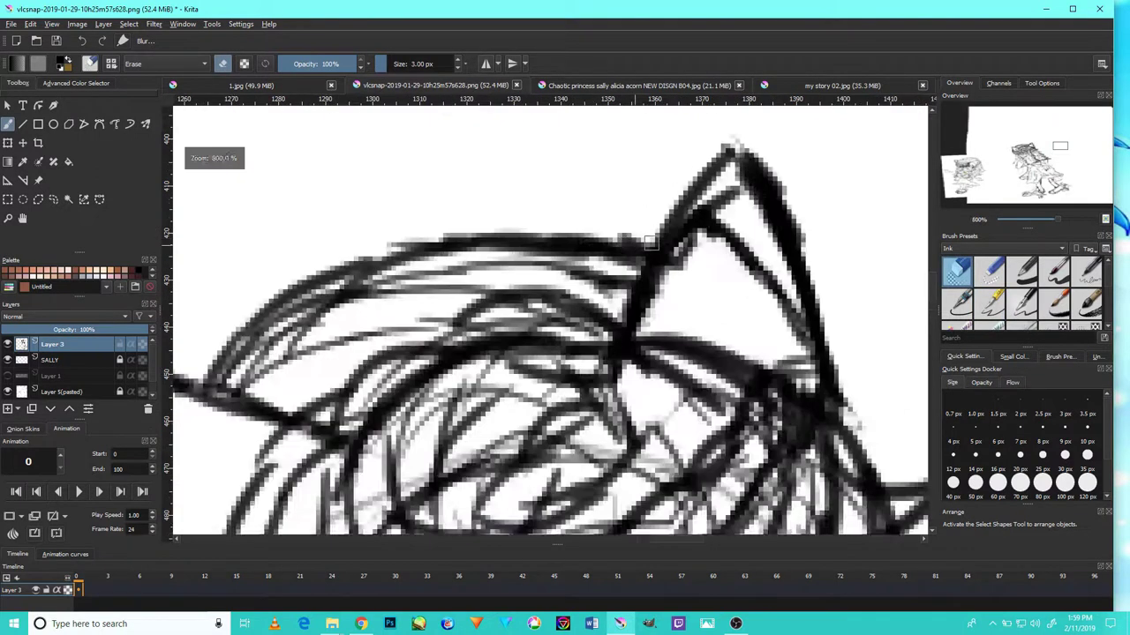
pyautogui.moveTo(700, 257)
pyautogui.mouseDown()
pyautogui.moveTo(740, 196)
pyautogui.moveTo(684, 293)
pyautogui.moveTo(732, 186)
pyautogui.moveTo(678, 285)
pyautogui.moveTo(724, 189)
pyautogui.moveTo(735, 216)
pyautogui.moveTo(758, 183)
pyautogui.mouseUp()
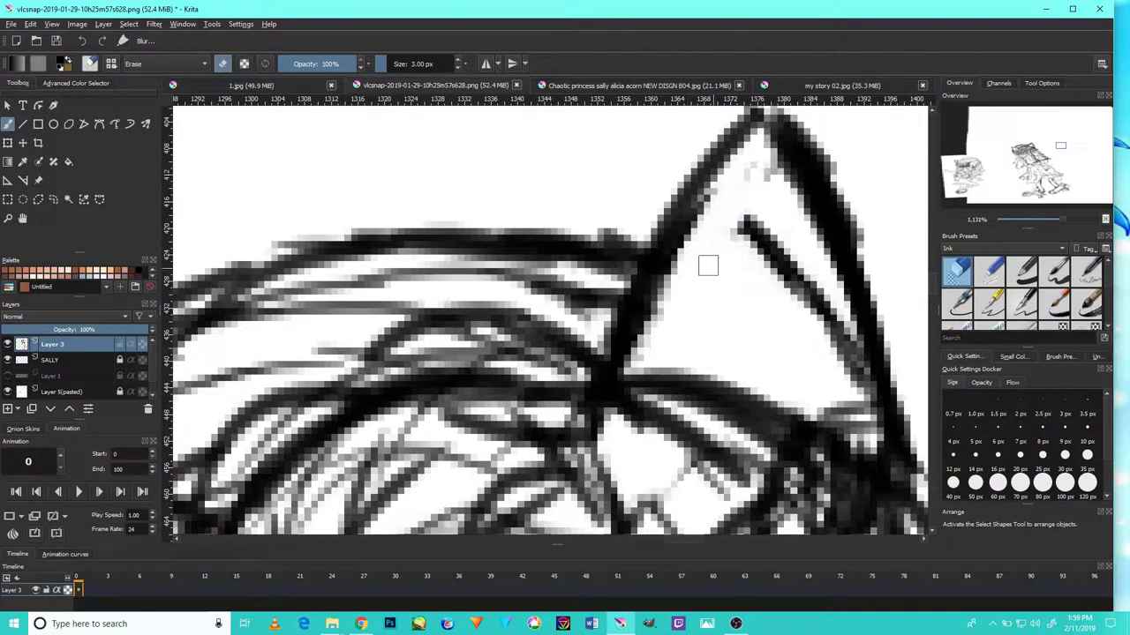
pyautogui.scroll(-4, 756, 295)
pyautogui.scroll(2, 776, 271)
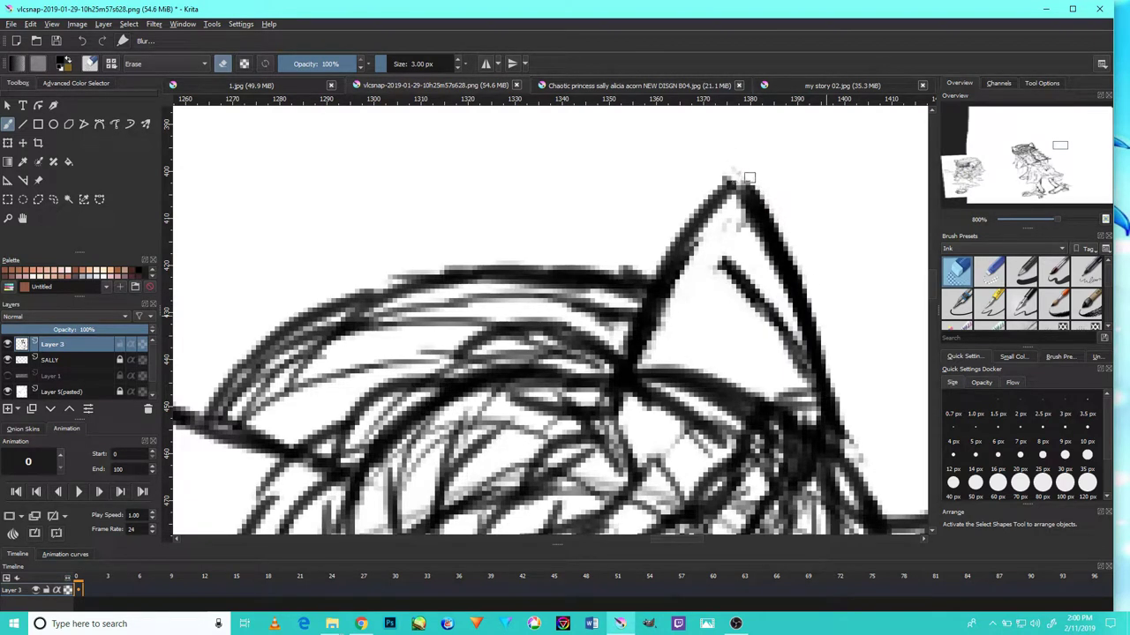
# - Erase the remaining inner line of the right ear and the stray marks along its base
pyautogui.moveTo(783, 352)
pyautogui.mouseDown()
pyautogui.moveTo(723, 265)
pyautogui.moveTo(803, 389)
pyautogui.moveTo(762, 286)
pyautogui.moveTo(782, 371)
pyautogui.moveTo(764, 365)
pyautogui.moveTo(743, 287)
pyautogui.mouseUp()
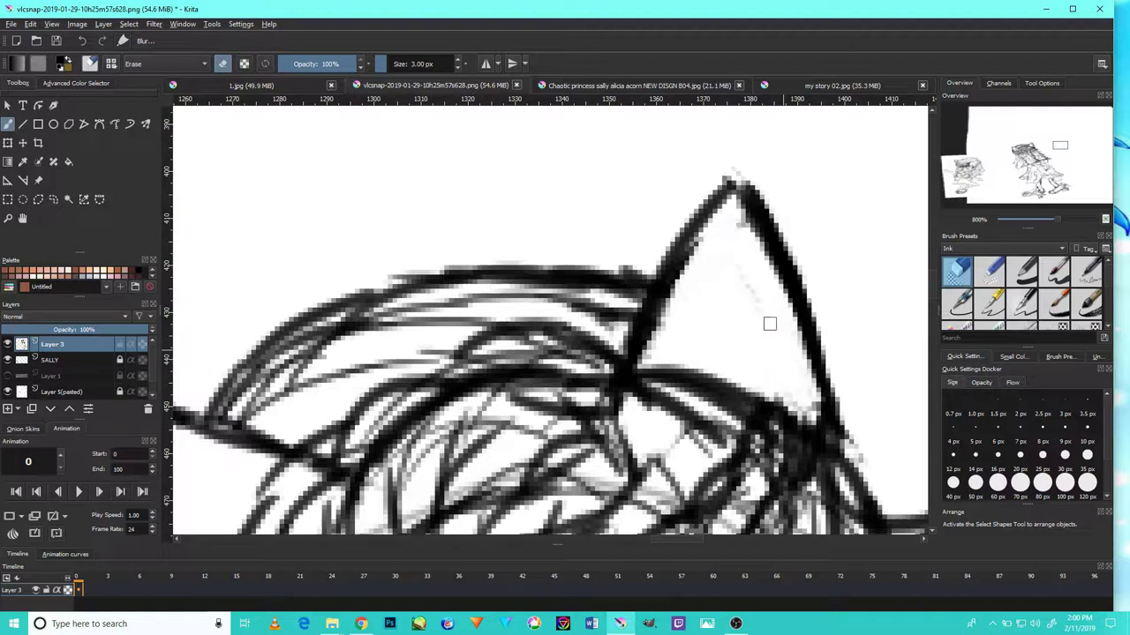
pyautogui.moveTo(793, 382)
pyautogui.mouseDown()
pyautogui.moveTo(822, 430)
pyautogui.moveTo(777, 364)
pyautogui.mouseUp()
pyautogui.scroll(-2, 855, 450)
pyautogui.scroll(3, 864, 457)
pyautogui.scroll(-1, 816, 401)
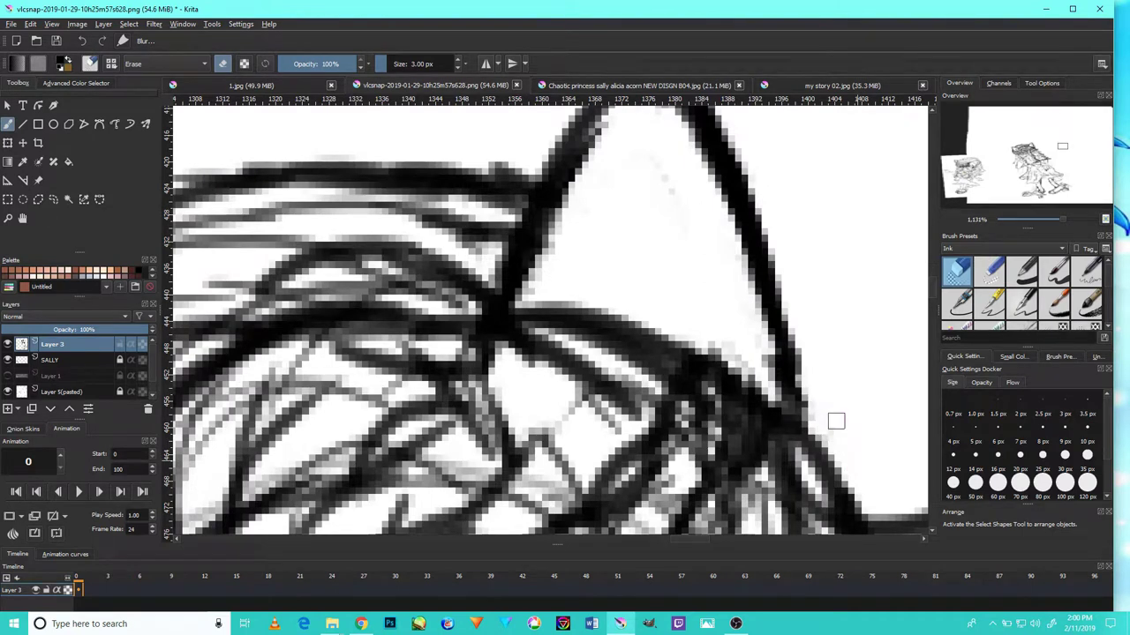
pyautogui.scroll(-4, 849, 453)
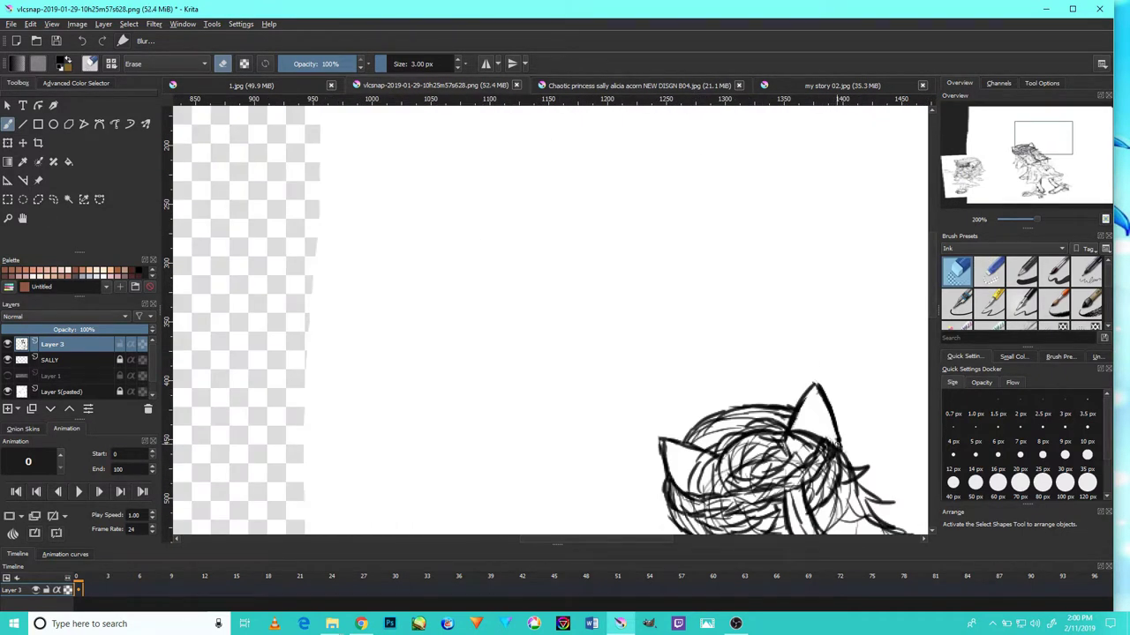
# - Switch from the eraser to the 4 px ink brush and ink hair strands across the face and shoulder, in front of the hanging band
pyautogui.moveTo(766, 322); pyautogui.dragTo(701, 93)
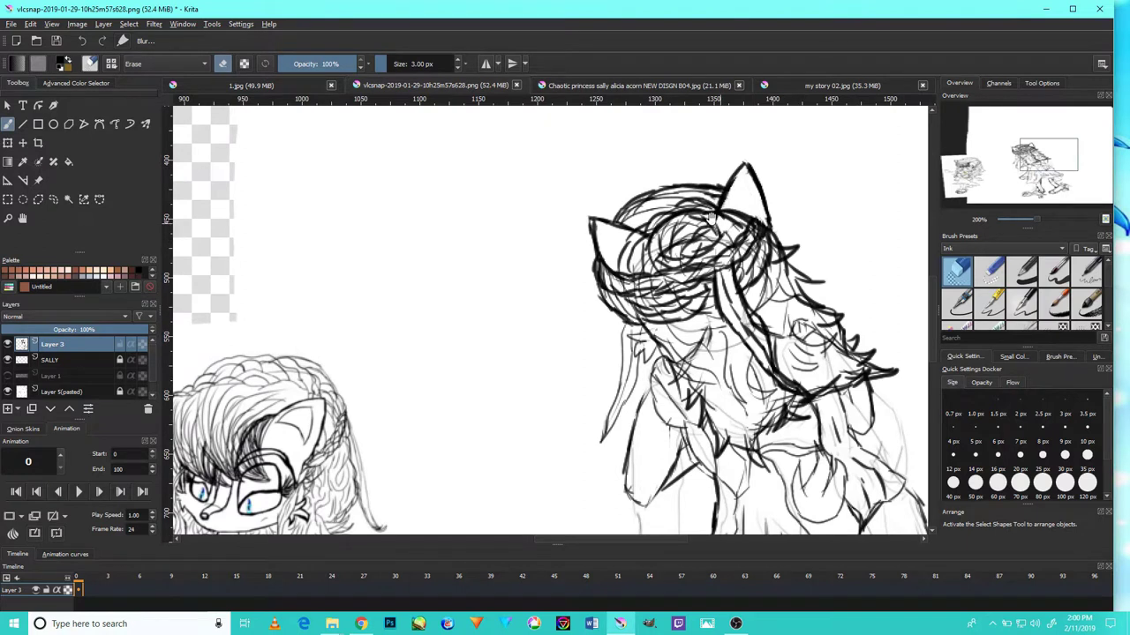
pyautogui.moveTo(648, 281); pyautogui.dragTo(580, 181)
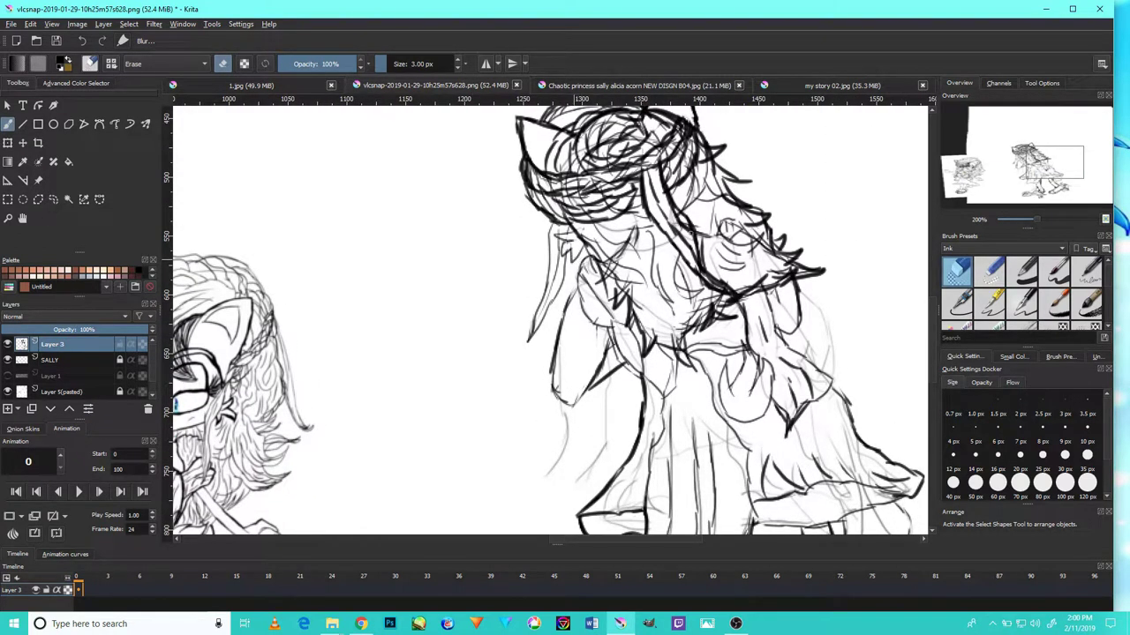
pyautogui.press('/')
pyautogui.scroll(4, 679, 342)
pyautogui.moveTo(590, 358)
pyautogui.mouseDown()
pyautogui.moveTo(647, 435)
pyautogui.moveTo(626, 438)
pyautogui.moveTo(663, 431)
pyautogui.moveTo(623, 363)
pyautogui.mouseUp()
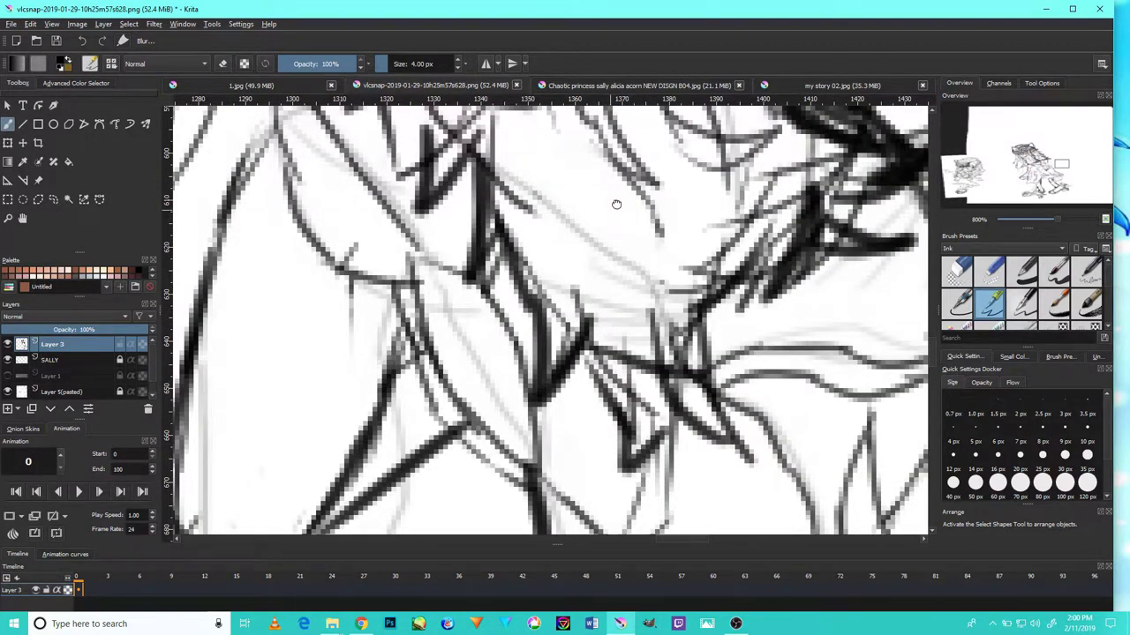
pyautogui.moveTo(616, 202); pyautogui.dragTo(642, 305)
pyautogui.moveTo(695, 461)
pyautogui.mouseDown()
pyautogui.moveTo(620, 282)
pyautogui.moveTo(668, 373)
pyautogui.mouseUp()
pyautogui.moveTo(658, 447); pyautogui.dragTo(619, 295)
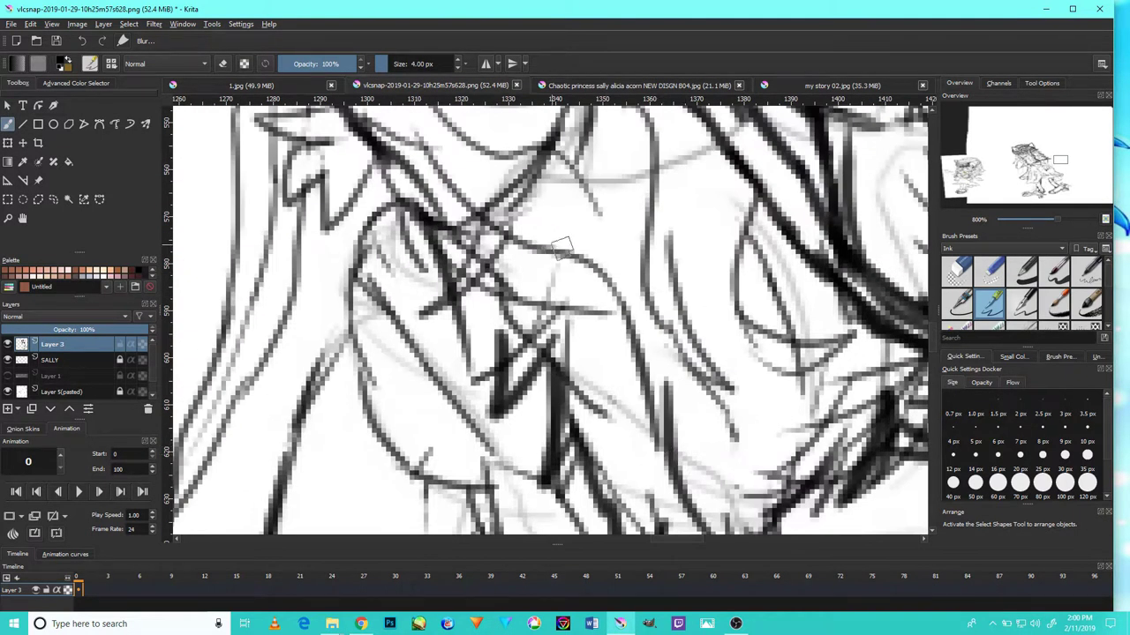
pyautogui.moveTo(608, 225); pyautogui.dragTo(653, 338)
pyautogui.moveTo(704, 415); pyautogui.dragTo(592, 333)
pyautogui.moveTo(641, 259); pyautogui.dragTo(677, 351)
pyautogui.moveTo(726, 458); pyautogui.dragTo(625, 391)
pyautogui.moveTo(711, 344); pyautogui.dragTo(532, 335)
pyautogui.moveTo(831, 349); pyautogui.dragTo(819, 339)
# - Ink additional hair strands behind the hanging band, between the band and the spiky back edge of the hair
pyautogui.scroll(-2, 819, 339)
pyautogui.hscroll(2, 819, 362)
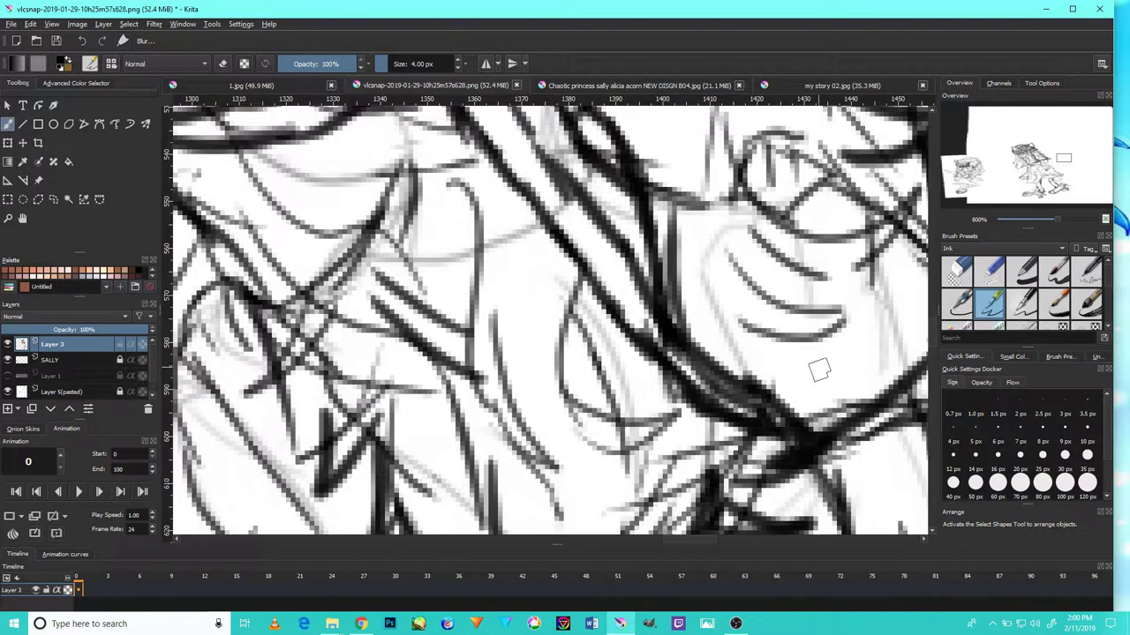
pyautogui.hscroll(3, 873, 402)
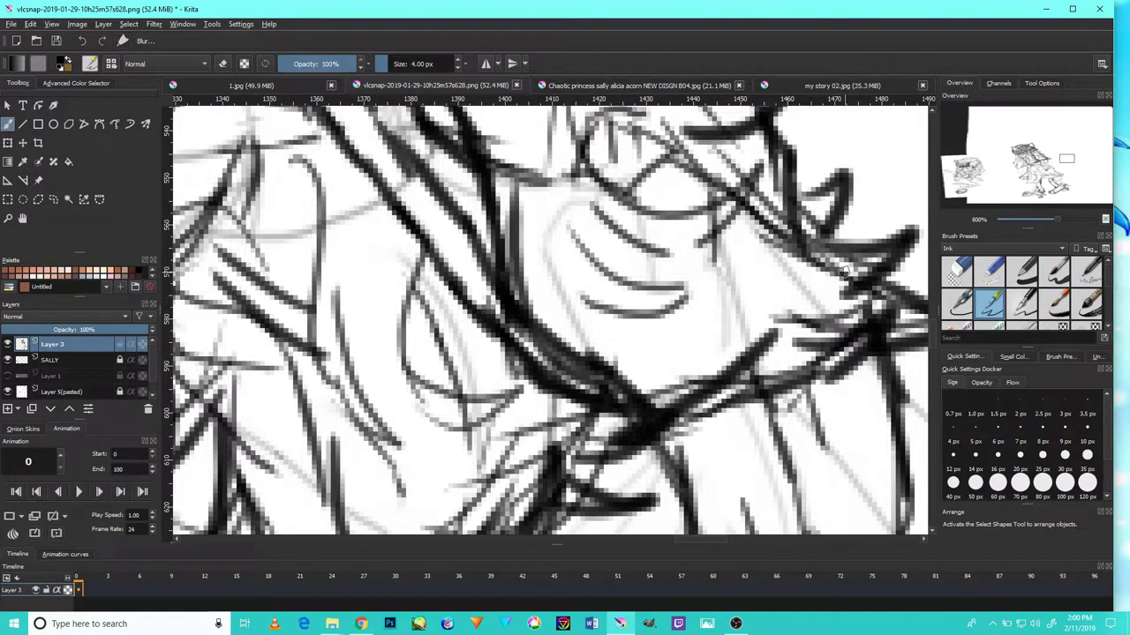
pyautogui.scroll(1, 782, 297)
pyautogui.hscroll(-1, 759, 370)
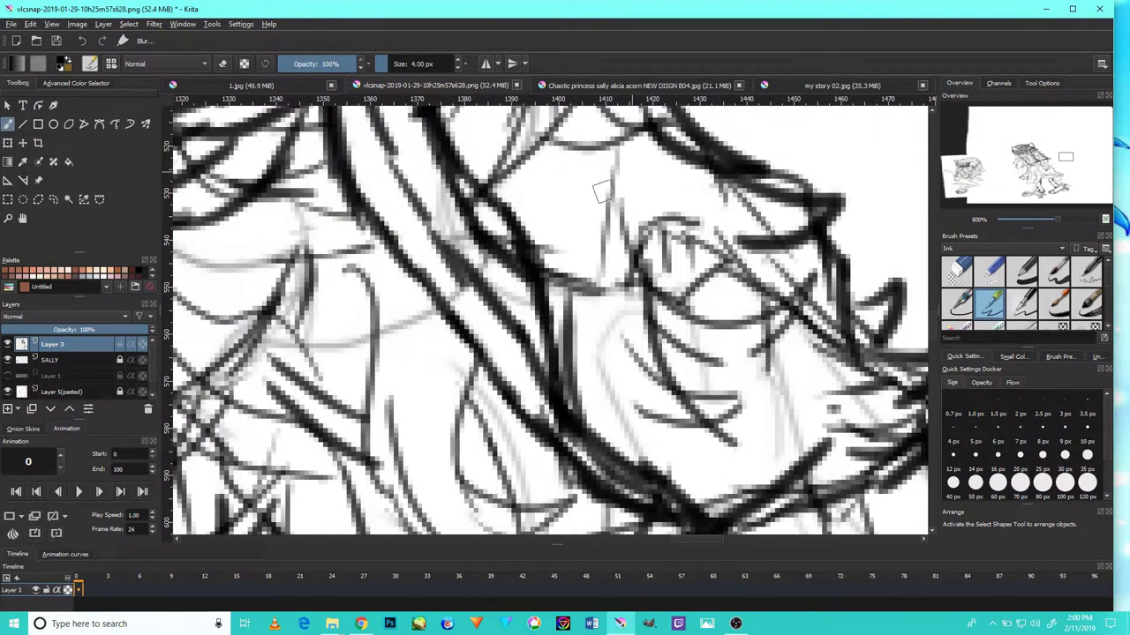
pyautogui.scroll(1, 716, 276)
pyautogui.hscroll(-1, 717, 276)
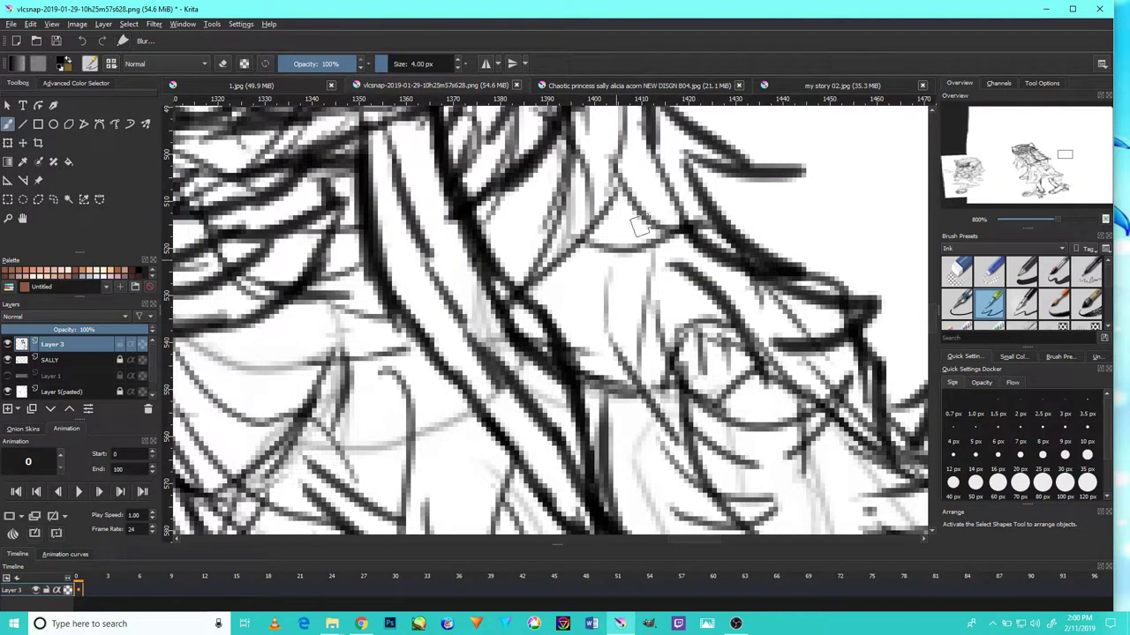
pyautogui.scroll(-8, 667, 375)
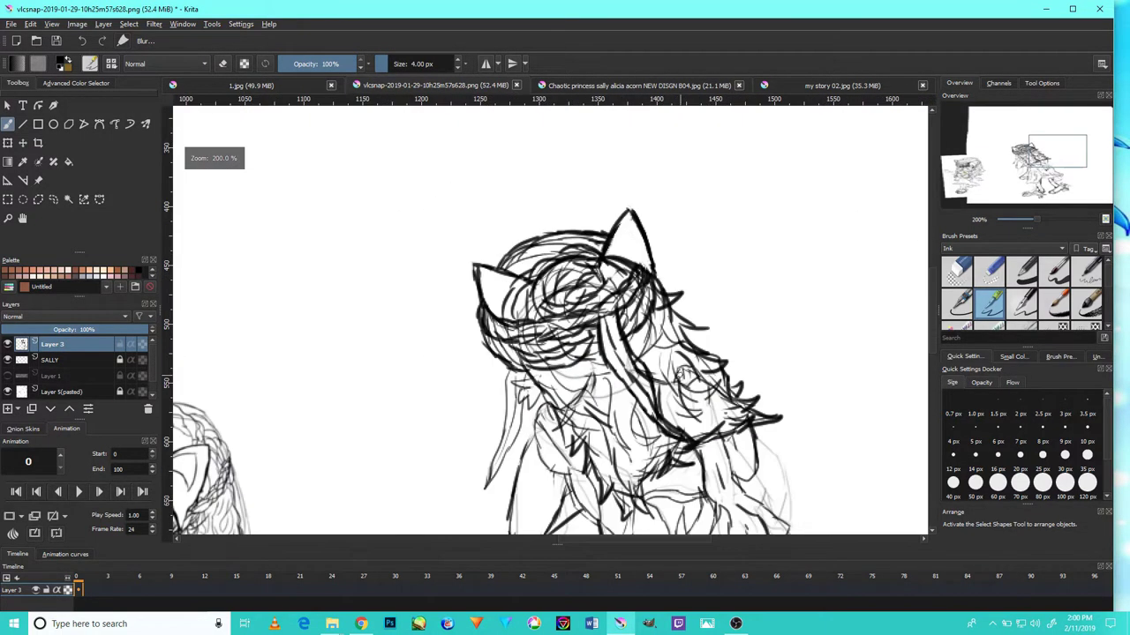
# - Ink the elbow outline of the bent arm and touch up the line beneath the hair tips at the back
pyautogui.scroll(8, 569, 422)
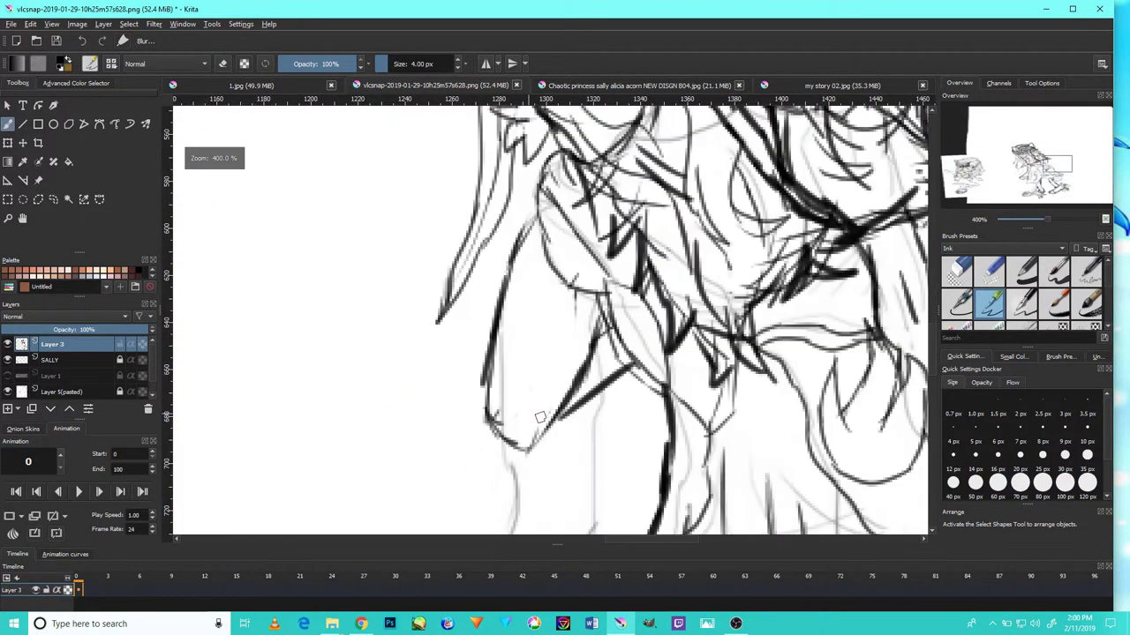
pyautogui.moveTo(538, 408)
pyautogui.mouseDown()
pyautogui.moveTo(503, 460)
pyautogui.moveTo(480, 461)
pyautogui.mouseUp()
pyautogui.moveTo(384, 318); pyautogui.dragTo(401, 436)
pyautogui.moveTo(371, 287); pyautogui.dragTo(397, 401)
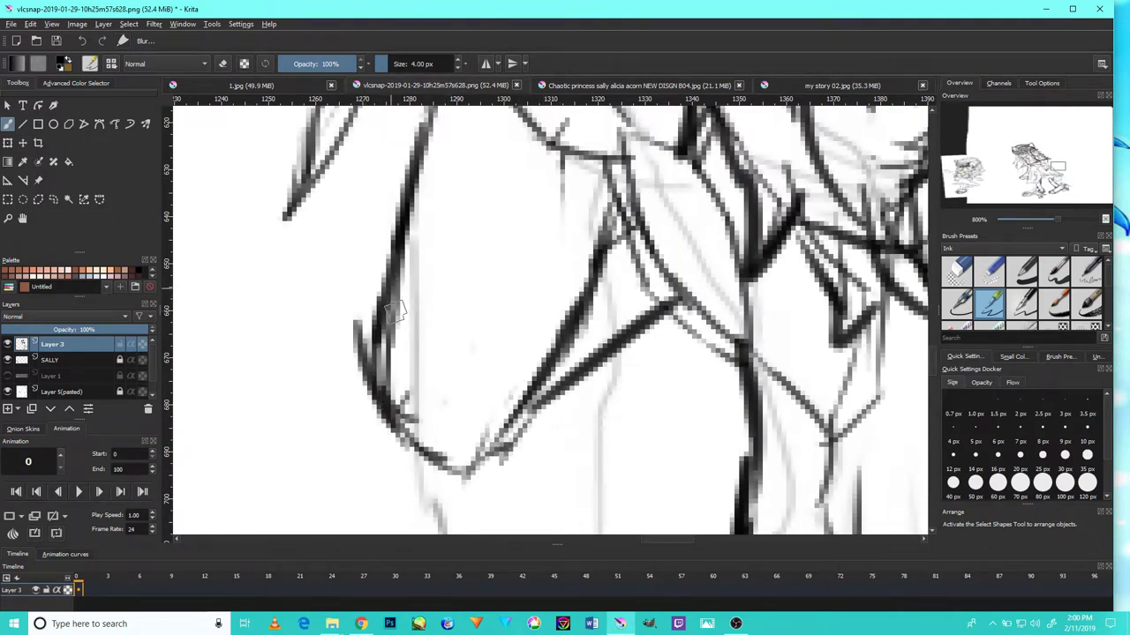
pyautogui.scroll(-3, 429, 319)
pyautogui.scroll(4, 430, 319)
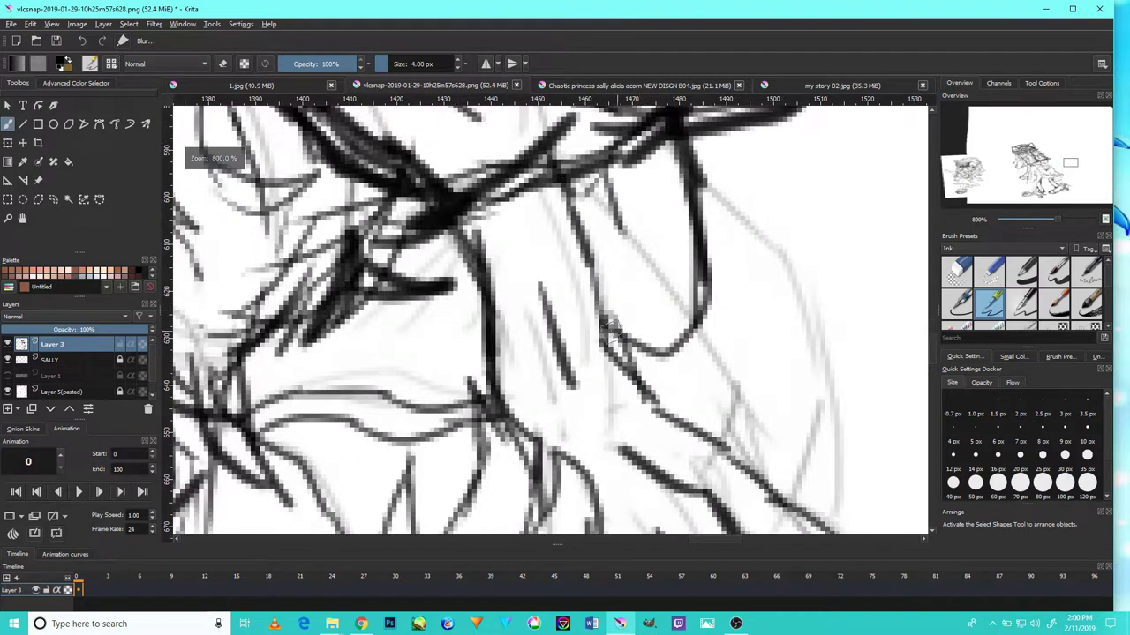
pyautogui.moveTo(567, 180); pyautogui.dragTo(602, 192)
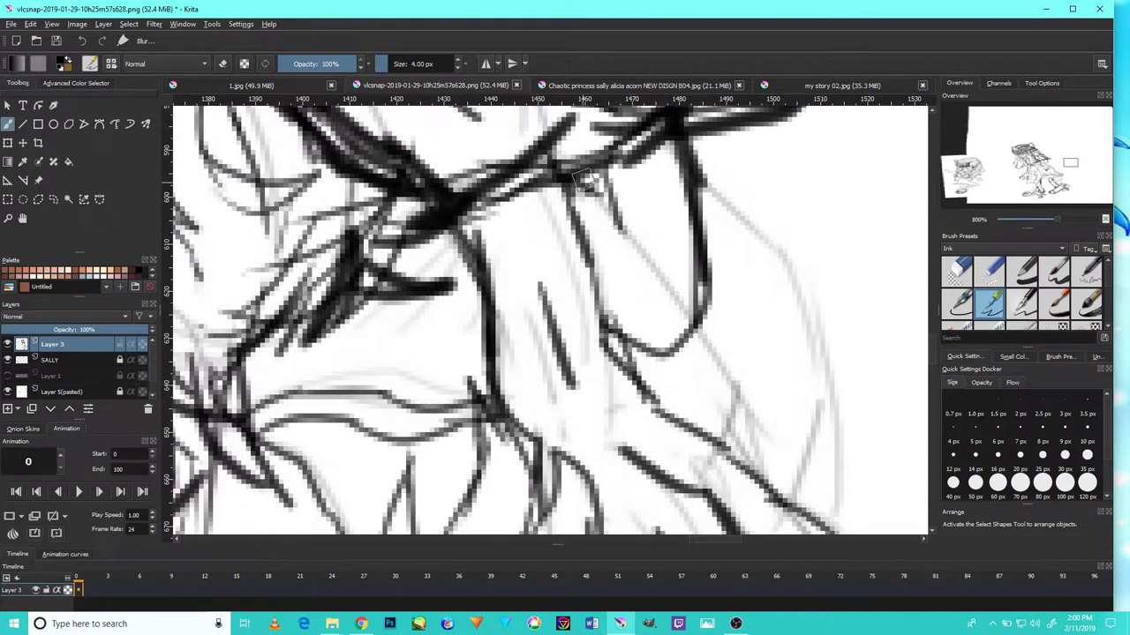
pyautogui.scroll(-8, 584, 181)
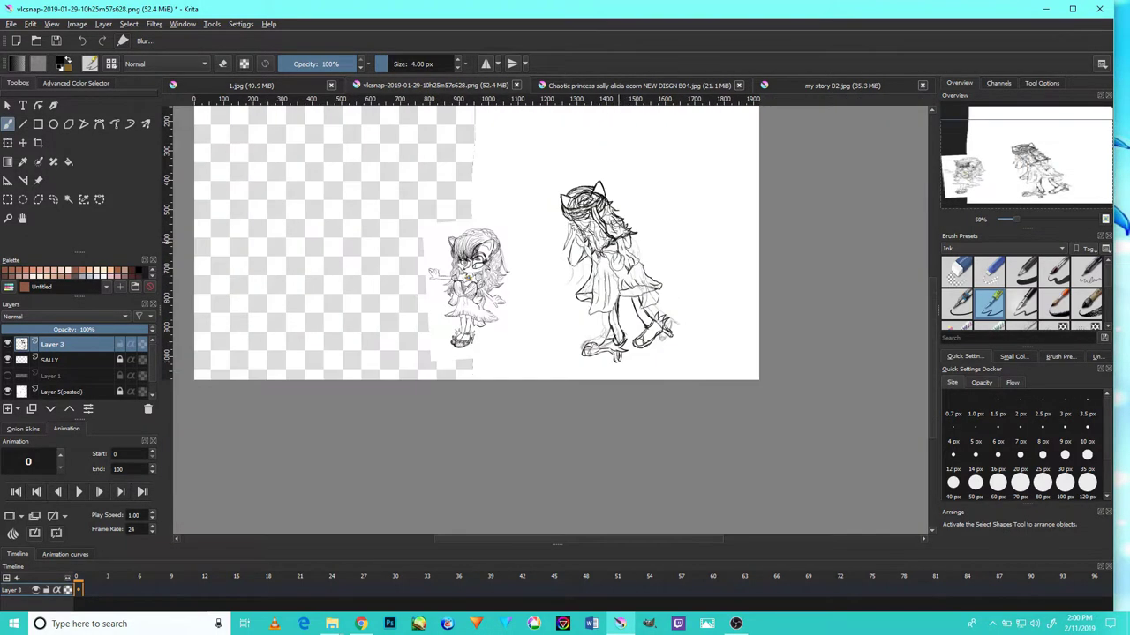
# - Ink the pointed front corner of the dress's front panel and the start of its wavy hem
pyautogui.scroll(6, 591, 287)
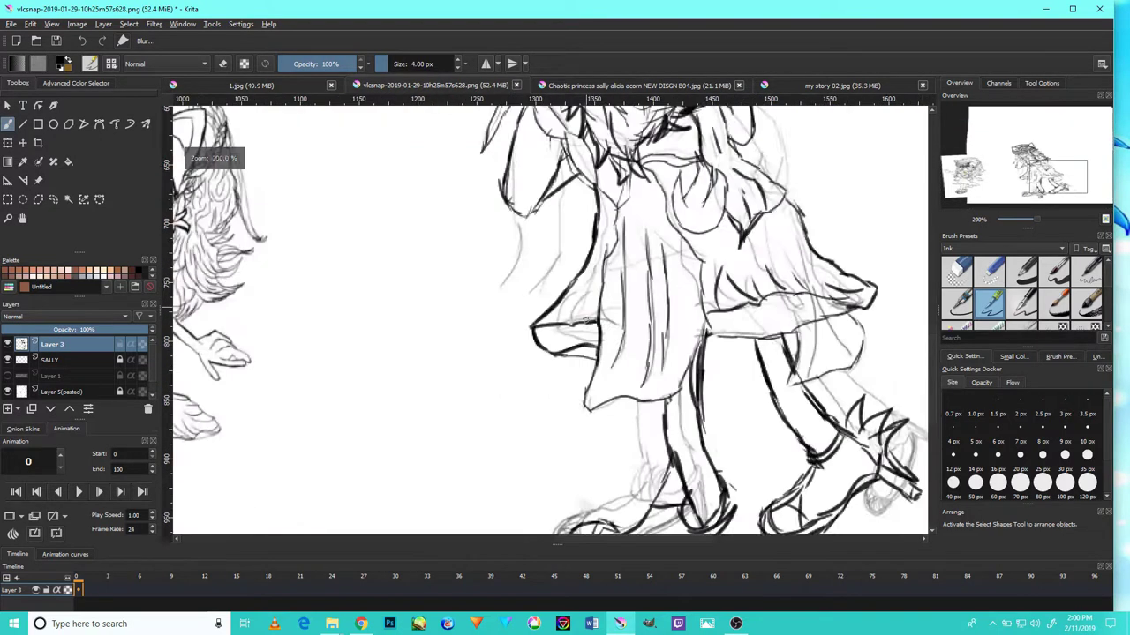
pyautogui.moveTo(534, 363)
pyautogui.mouseDown()
pyautogui.moveTo(596, 375)
pyautogui.moveTo(596, 361)
pyautogui.mouseUp()
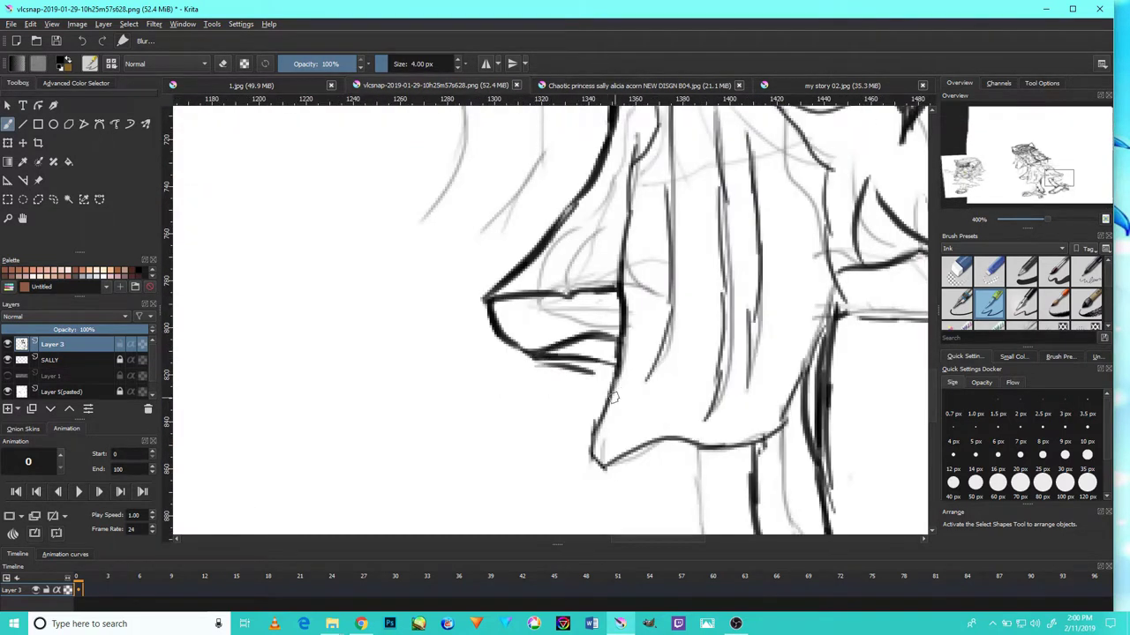
pyautogui.scroll(2, 598, 392)
pyautogui.scroll(-4, 601, 388)
pyautogui.scroll(3, 607, 417)
pyautogui.moveTo(599, 418); pyautogui.dragTo(621, 436)
pyautogui.moveTo(615, 438); pyautogui.dragTo(667, 403)
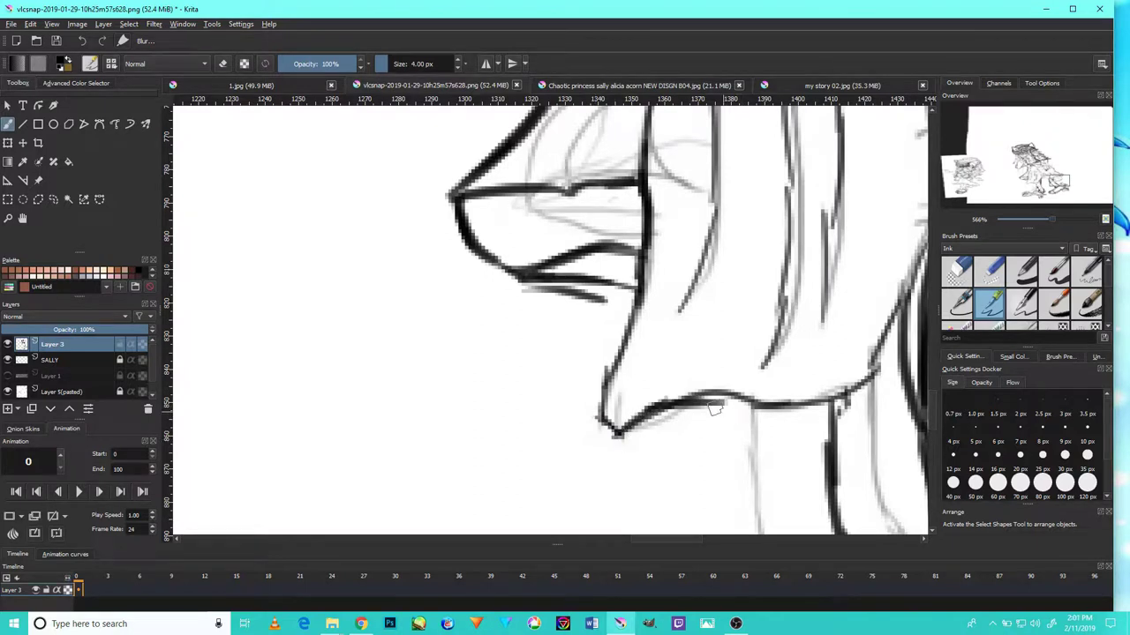
pyautogui.scroll(4, 805, 371)
pyautogui.scroll(-7, 806, 360)
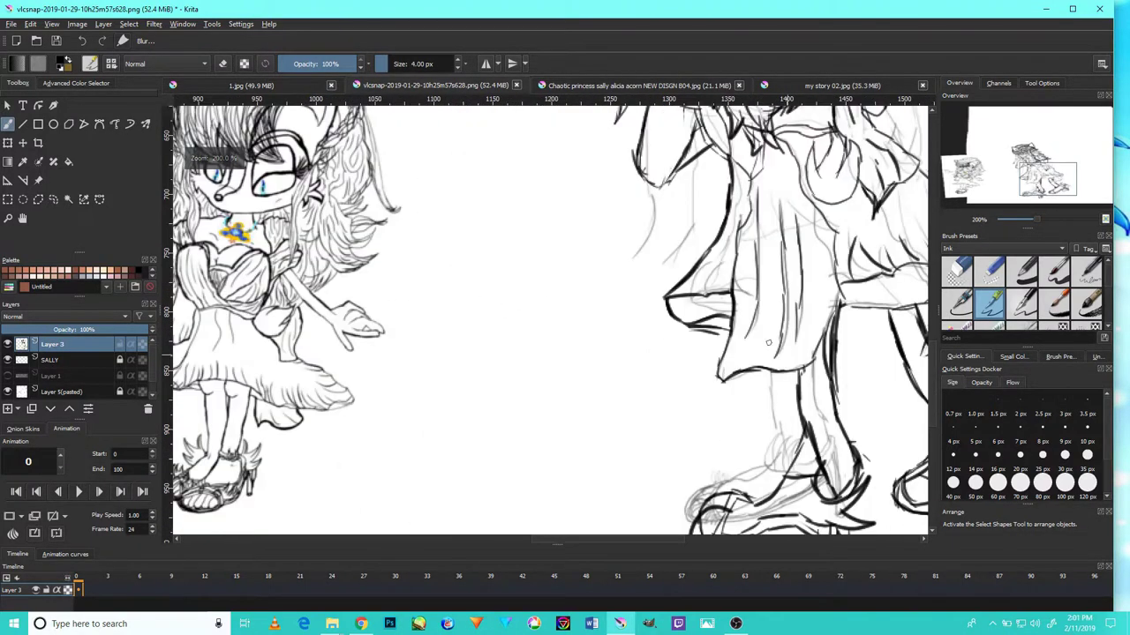
# - Ink the rear end of the front panel's hem and continue up the panel's back edge toward the waist
pyautogui.moveTo(770, 238); pyautogui.dragTo(649, 322)
pyautogui.moveTo(746, 181); pyautogui.dragTo(790, 236)
pyautogui.moveTo(765, 309); pyautogui.dragTo(817, 225)
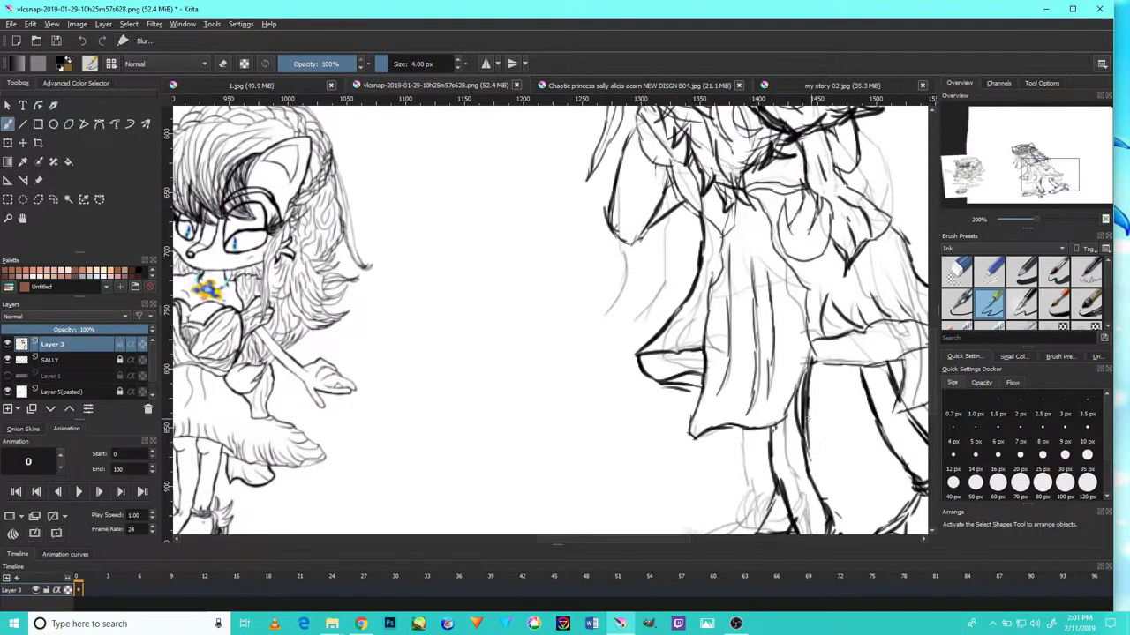
pyautogui.scroll(4, 782, 429)
pyautogui.moveTo(750, 403)
pyautogui.mouseDown()
pyautogui.moveTo(794, 374)
pyautogui.moveTo(821, 304)
pyautogui.mouseUp()
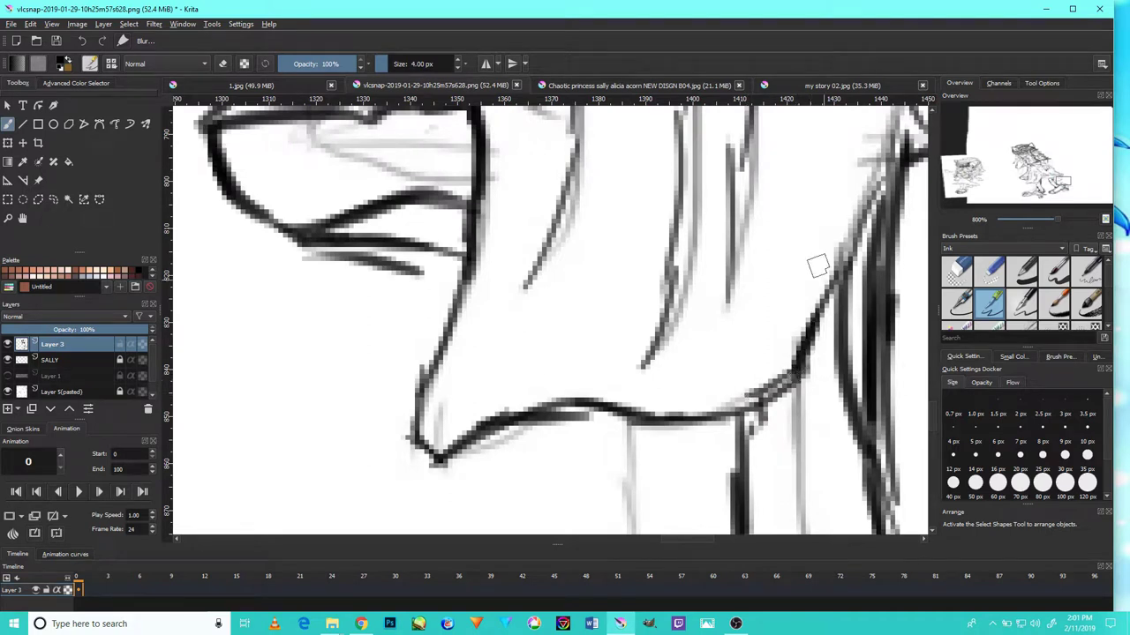
pyautogui.moveTo(834, 251)
pyautogui.mouseDown()
pyautogui.moveTo(770, 386)
pyautogui.moveTo(793, 324)
pyautogui.moveTo(799, 355)
pyautogui.mouseUp()
pyautogui.moveTo(748, 459); pyautogui.dragTo(803, 344)
pyautogui.moveTo(803, 305)
pyautogui.mouseDown()
pyautogui.moveTo(773, 436)
pyautogui.moveTo(760, 275)
pyautogui.mouseUp()
pyautogui.moveTo(766, 339); pyautogui.dragTo(759, 249)
pyautogui.moveTo(762, 202); pyautogui.dragTo(766, 337)
pyautogui.moveTo(759, 397)
pyautogui.mouseDown()
pyautogui.moveTo(750, 318)
pyautogui.moveTo(753, 363)
pyautogui.moveTo(783, 422)
pyautogui.mouseUp()
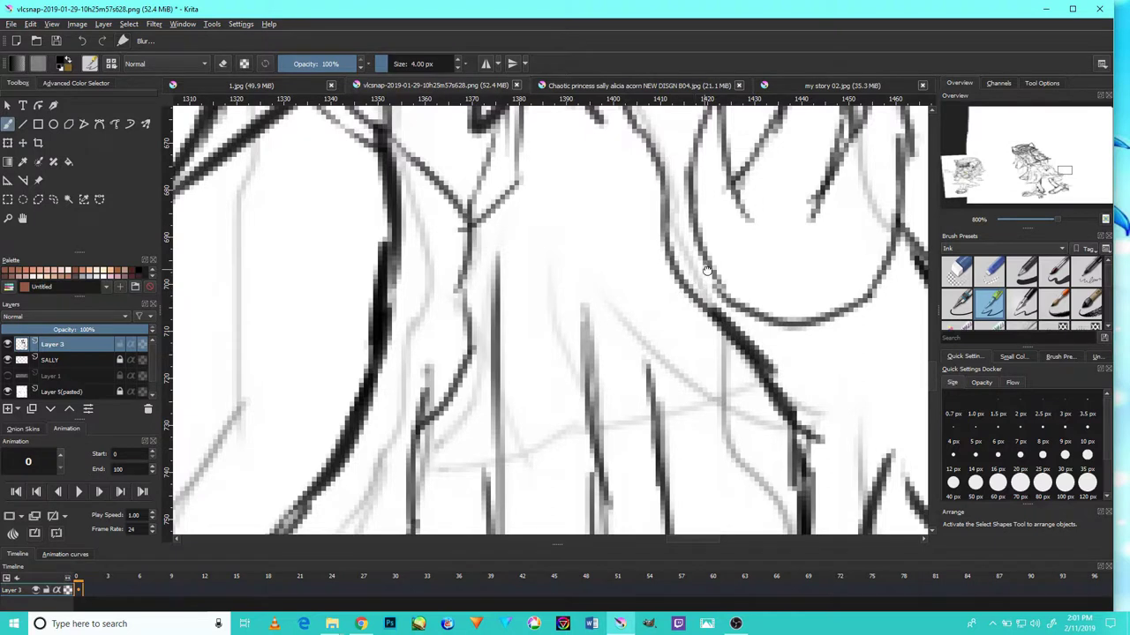
# - Thicken the front panel's back edge up to the waist and both curved lines of the waist band
pyautogui.moveTo(707, 271); pyautogui.dragTo(741, 355)
pyautogui.moveTo(751, 401); pyautogui.dragTo(694, 321)
pyautogui.moveTo(727, 378); pyautogui.dragTo(701, 302)
pyautogui.moveTo(713, 348)
pyautogui.mouseDown()
pyautogui.moveTo(734, 387)
pyautogui.moveTo(712, 265)
pyautogui.mouseUp()
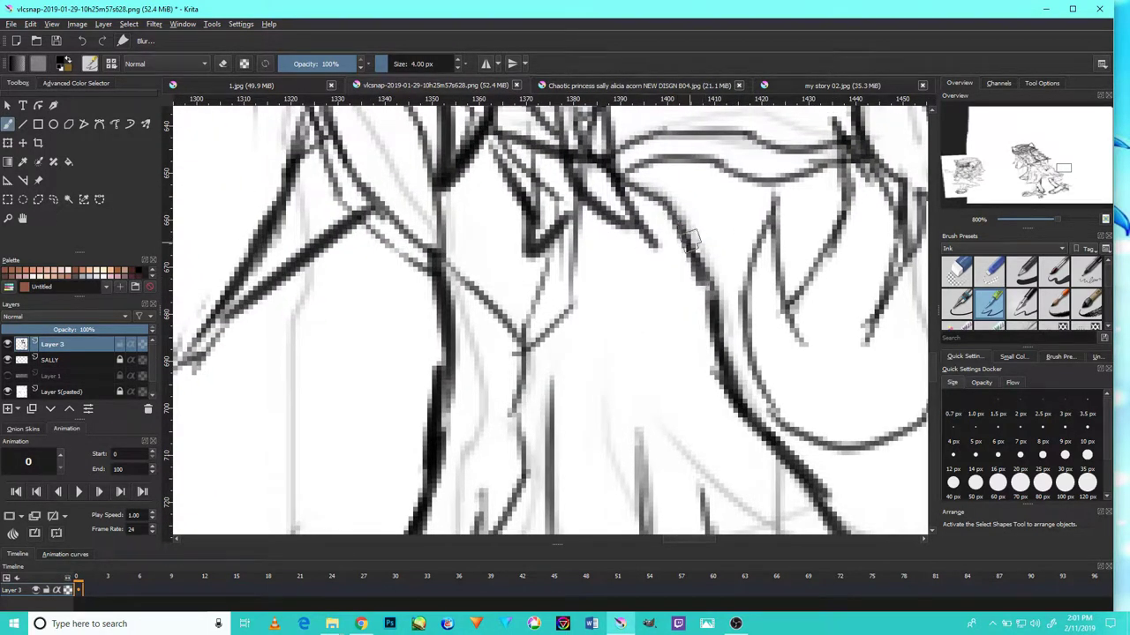
pyautogui.moveTo(641, 187)
pyautogui.mouseDown()
pyautogui.moveTo(632, 308)
pyautogui.moveTo(840, 288)
pyautogui.mouseUp()
pyautogui.moveTo(621, 265); pyautogui.dragTo(856, 256)
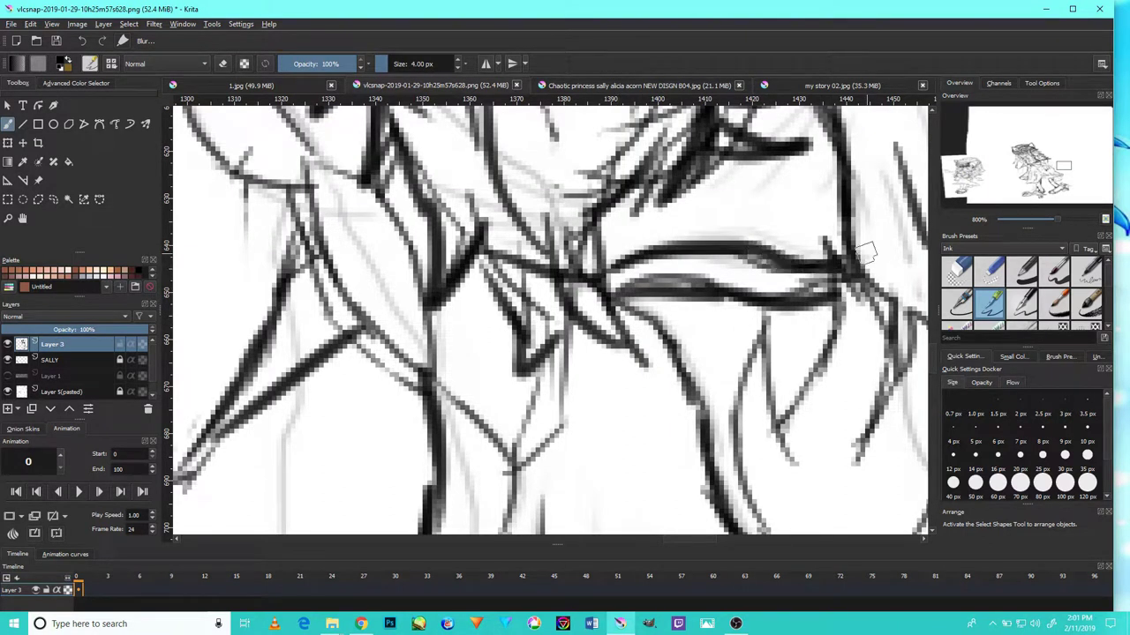
pyautogui.scroll(-6, 801, 323)
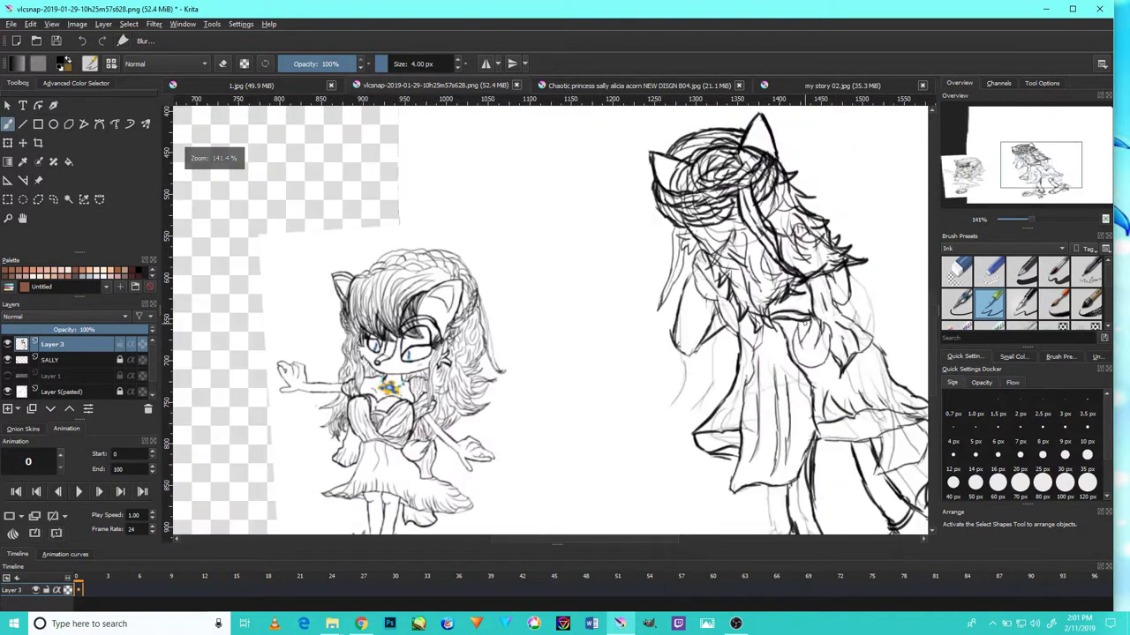
# - Thicken the outer edge of the bent arm from the hand down to the elbow
pyautogui.scroll(4, 802, 331)
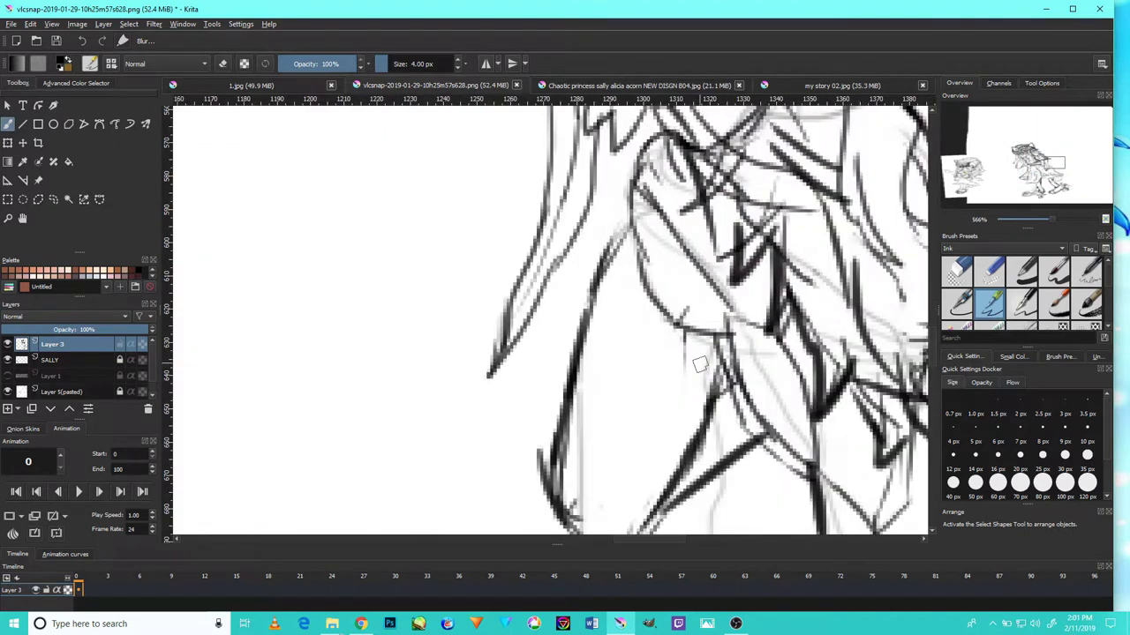
pyautogui.moveTo(626, 224)
pyautogui.mouseDown()
pyautogui.moveTo(570, 323)
pyautogui.moveTo(547, 429)
pyautogui.mouseUp()
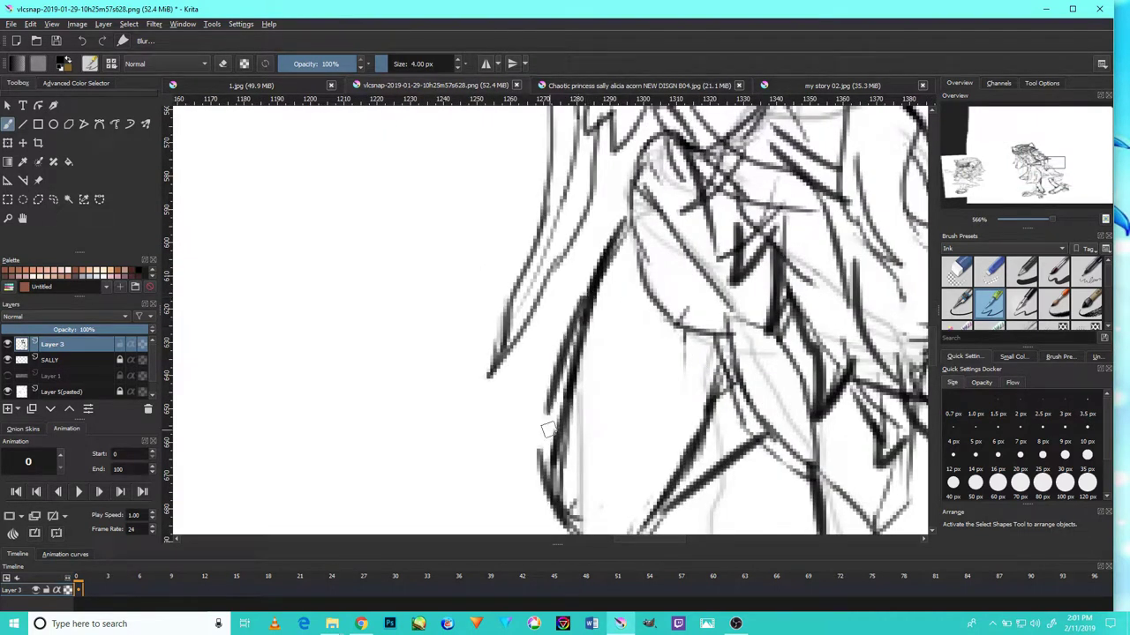
pyautogui.moveTo(579, 310); pyautogui.dragTo(552, 460)
pyautogui.moveTo(557, 383); pyautogui.dragTo(547, 469)
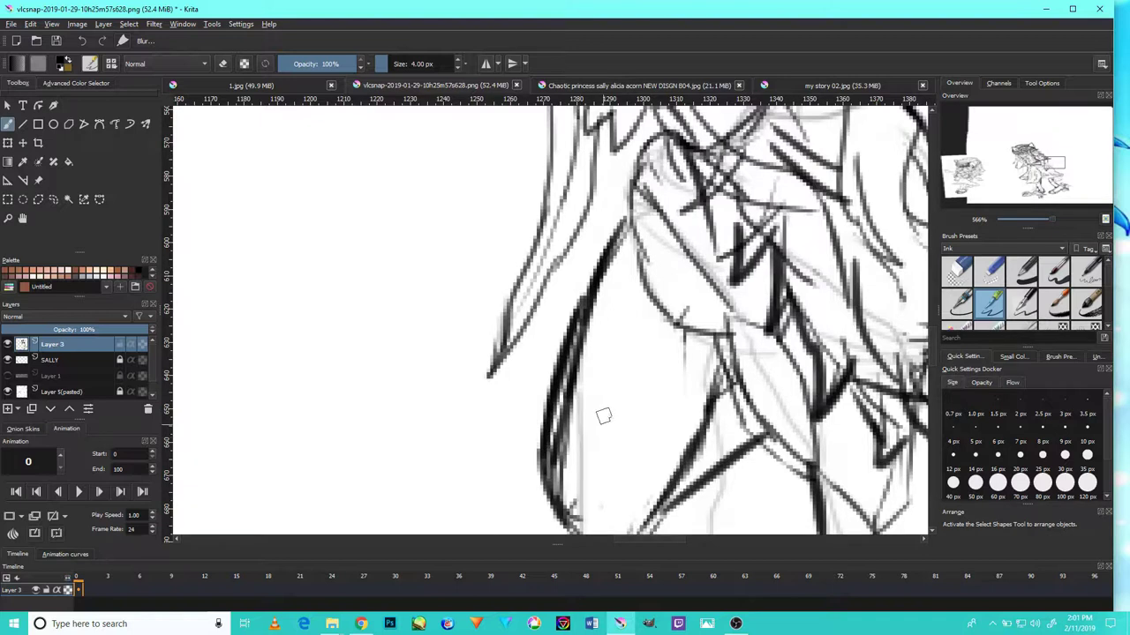
# - Ink the long hair lock hanging in front of the face, from its pointed tip up to the headband
pyautogui.moveTo(591, 389); pyautogui.dragTo(624, 322)
pyautogui.moveTo(526, 287); pyautogui.dragTo(532, 382)
pyautogui.moveTo(538, 263); pyautogui.dragTo(526, 339)
pyautogui.moveTo(536, 351)
pyautogui.mouseDown()
pyautogui.moveTo(562, 235)
pyautogui.moveTo(578, 229)
pyautogui.moveTo(547, 341)
pyautogui.moveTo(582, 258)
pyautogui.moveTo(575, 267)
pyautogui.mouseUp()
pyautogui.moveTo(561, 309)
pyautogui.mouseDown()
pyautogui.moveTo(595, 245)
pyautogui.moveTo(584, 208)
pyautogui.mouseUp()
pyautogui.moveTo(497, 365)
pyautogui.mouseDown()
pyautogui.moveTo(504, 416)
pyautogui.moveTo(546, 328)
pyautogui.moveTo(515, 393)
pyautogui.moveTo(540, 287)
pyautogui.mouseUp()
pyautogui.moveTo(535, 362)
pyautogui.mouseDown()
pyautogui.moveTo(534, 215)
pyautogui.moveTo(552, 295)
pyautogui.moveTo(558, 196)
pyautogui.mouseUp()
pyautogui.moveTo(537, 242); pyautogui.dragTo(558, 178)
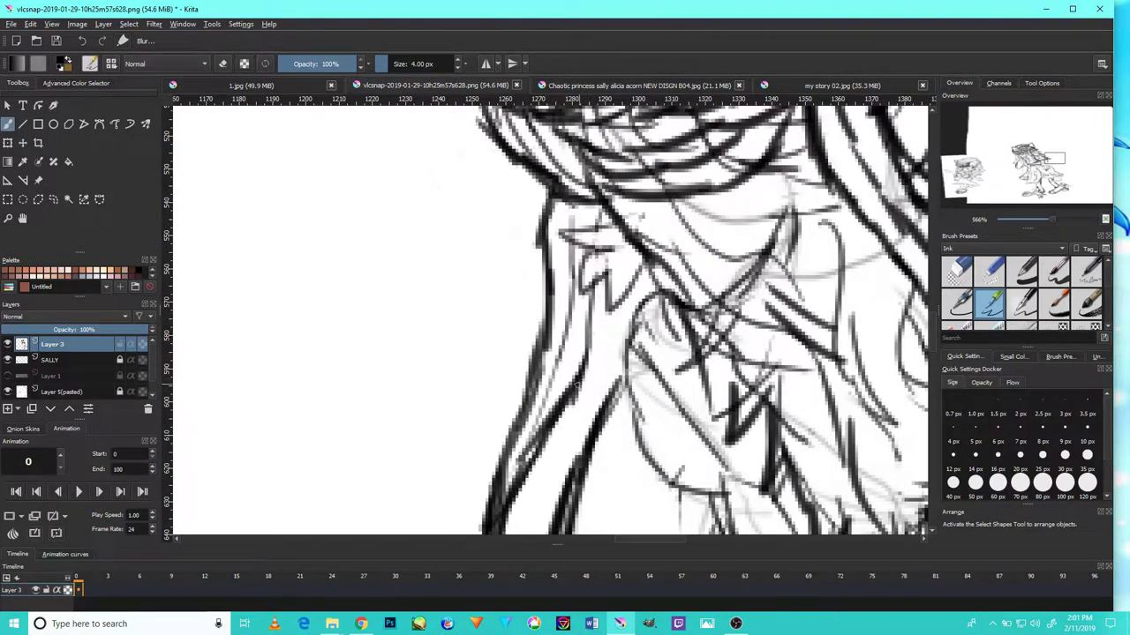
pyautogui.moveTo(582, 382); pyautogui.dragTo(575, 305)
pyautogui.moveTo(593, 344); pyautogui.dragTo(587, 279)
pyautogui.scroll(-4, 587, 291)
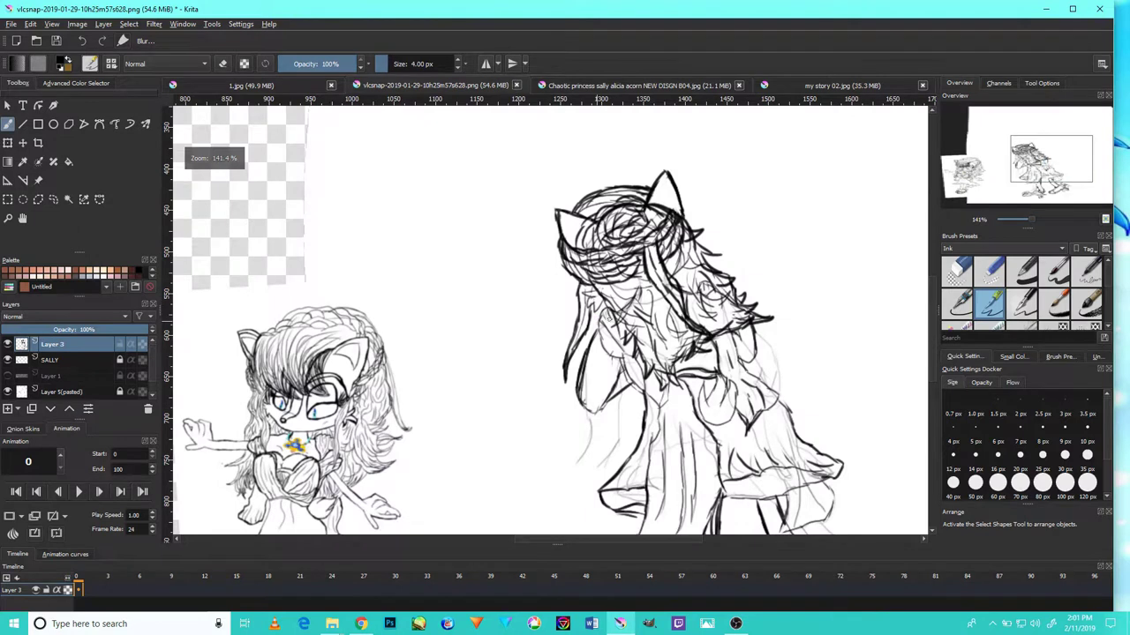
pyautogui.scroll(4, 680, 318)
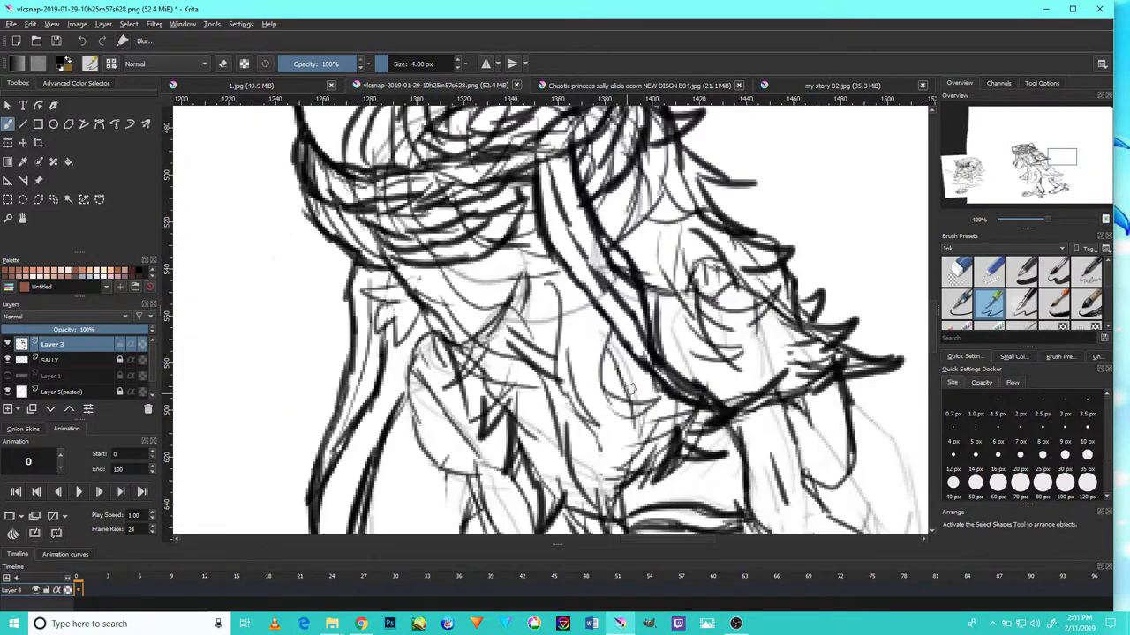
pyautogui.scroll(-4, 605, 402)
pyautogui.moveTo(611, 394); pyautogui.dragTo(667, 209)
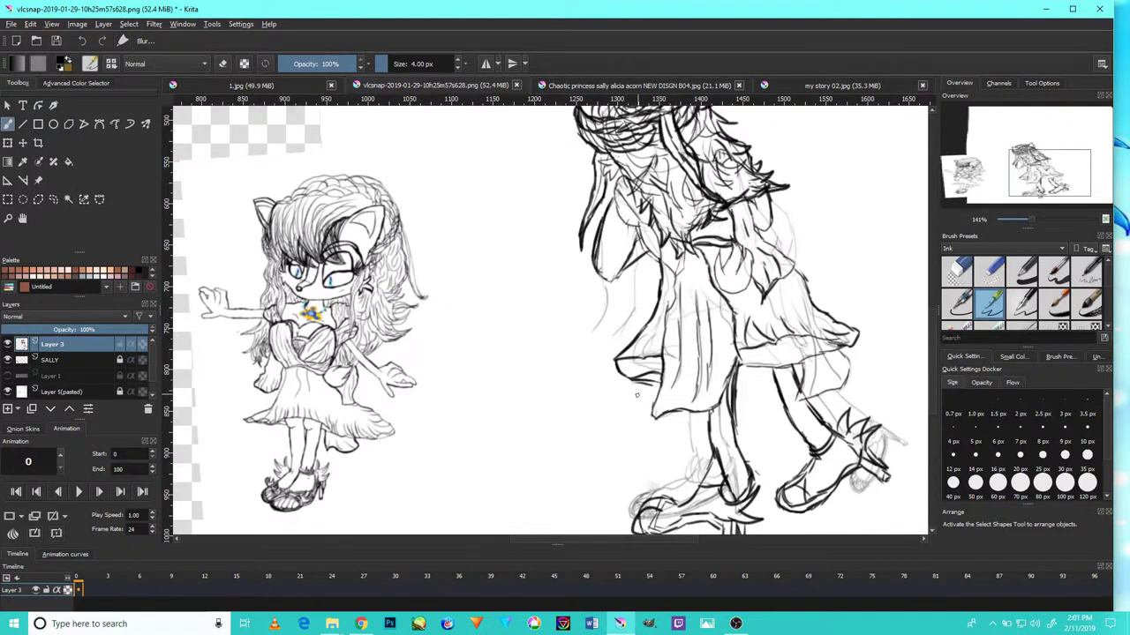
pyautogui.scroll(6, 636, 395)
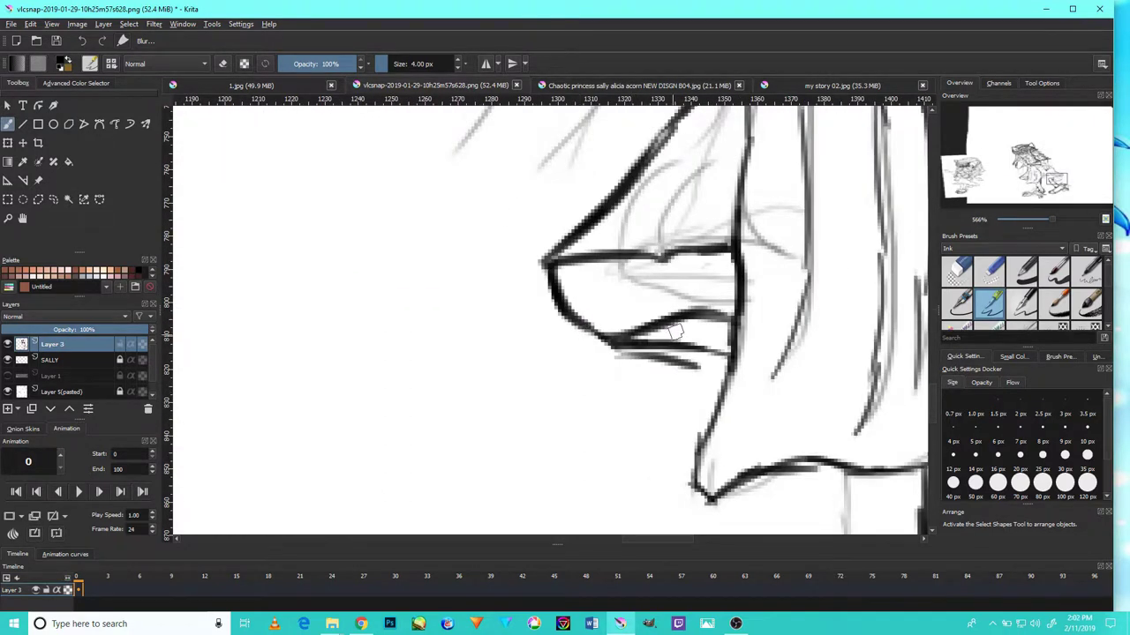
# - Ink two short slanted fold lines above the hem of the flared front skirt piece
pyautogui.scroll(-4, 675, 332)
pyautogui.scroll(4, 681, 291)
pyautogui.moveTo(656, 360); pyautogui.dragTo(694, 291)
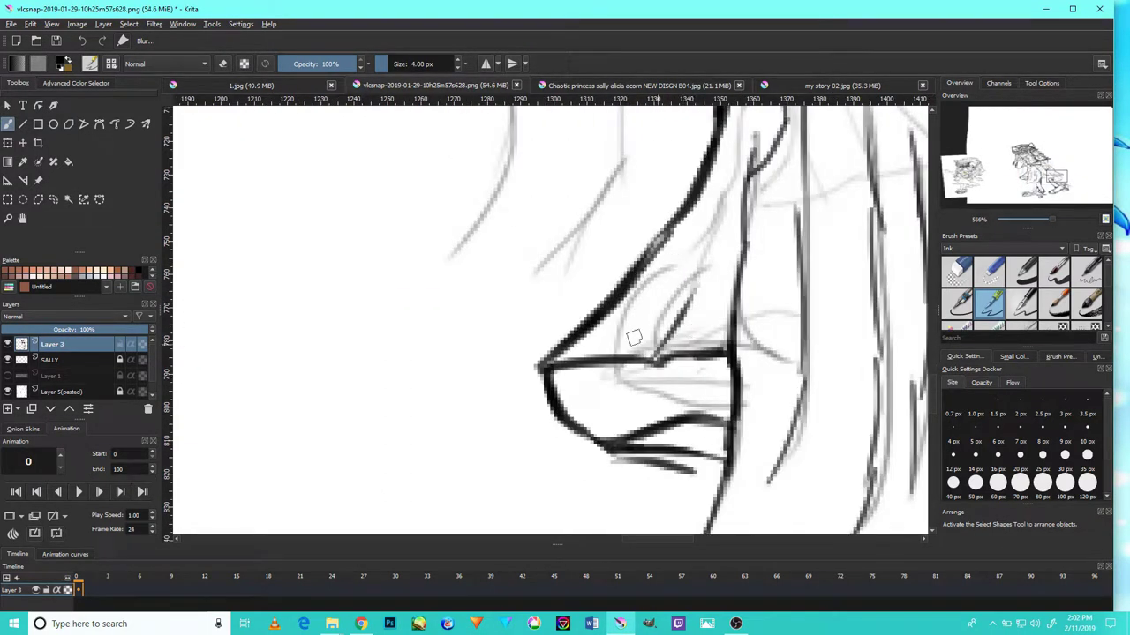
pyautogui.moveTo(571, 356); pyautogui.dragTo(658, 284)
pyautogui.scroll(-6, 704, 346)
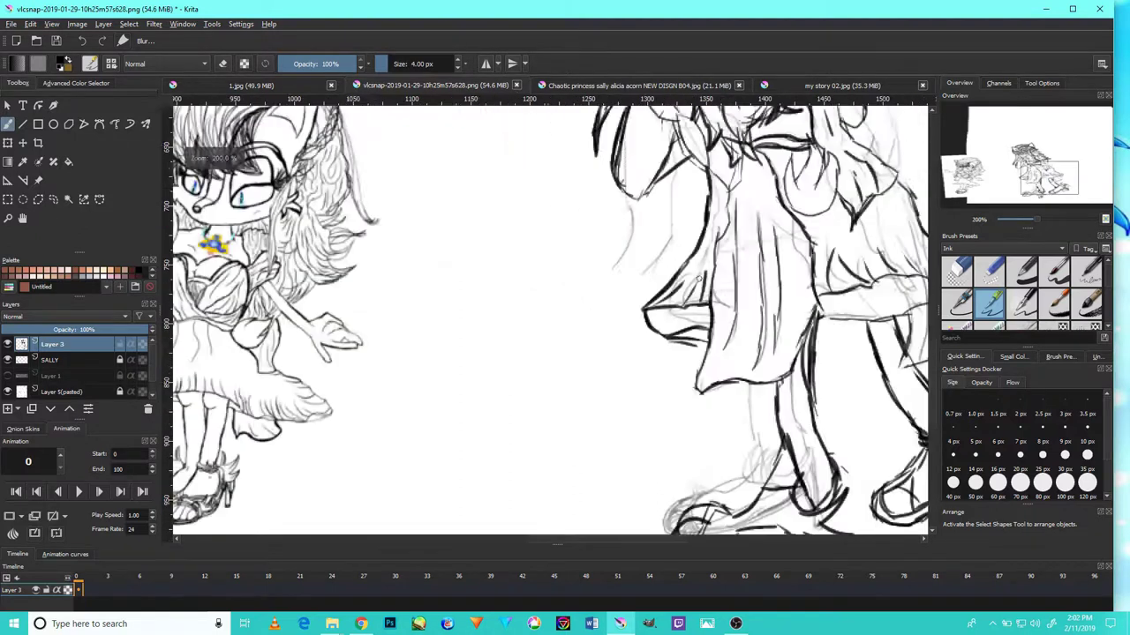
# - Ink fold lines on the back skirt near its pointed rear corner
pyautogui.moveTo(807, 257); pyautogui.dragTo(676, 334)
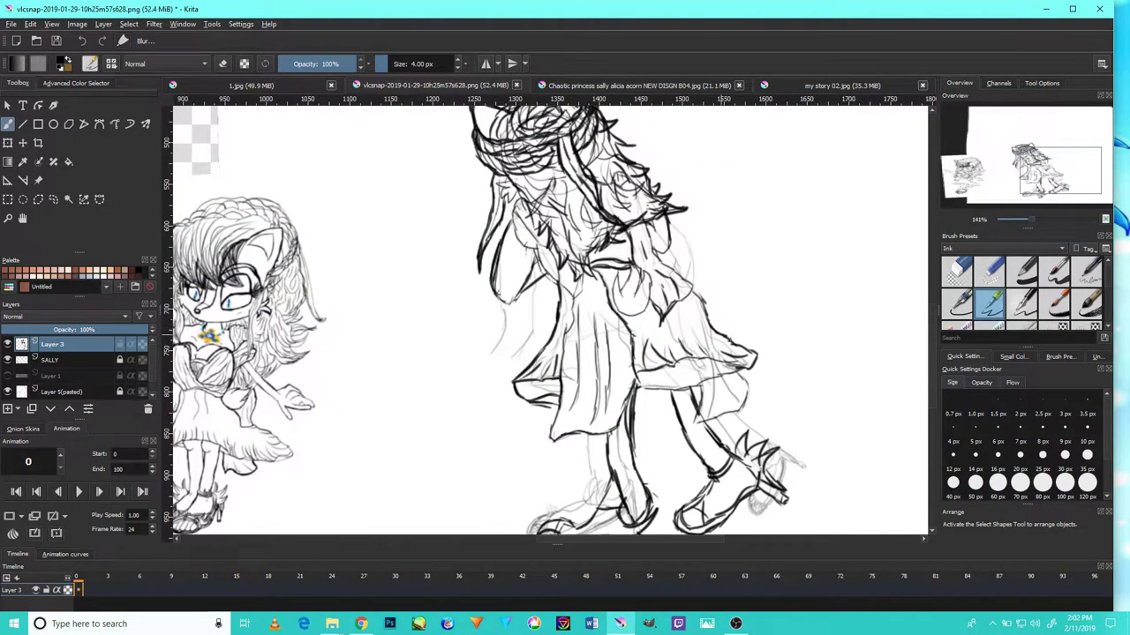
pyautogui.scroll(8, 723, 373)
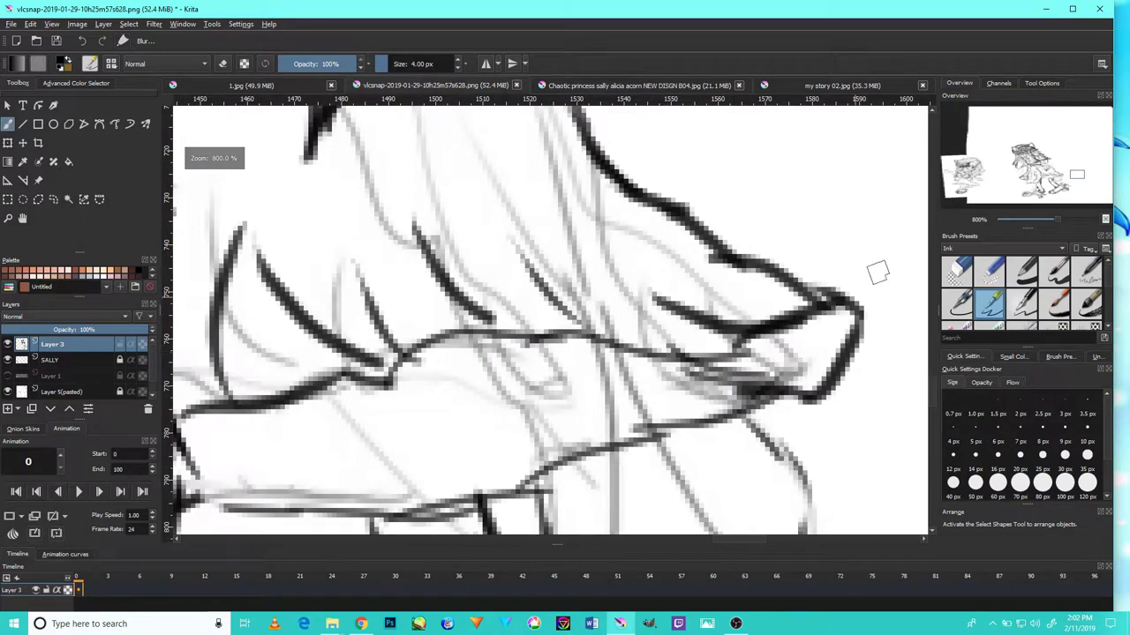
pyautogui.moveTo(743, 341)
pyautogui.mouseDown()
pyautogui.moveTo(717, 339)
pyautogui.moveTo(572, 224)
pyautogui.mouseUp()
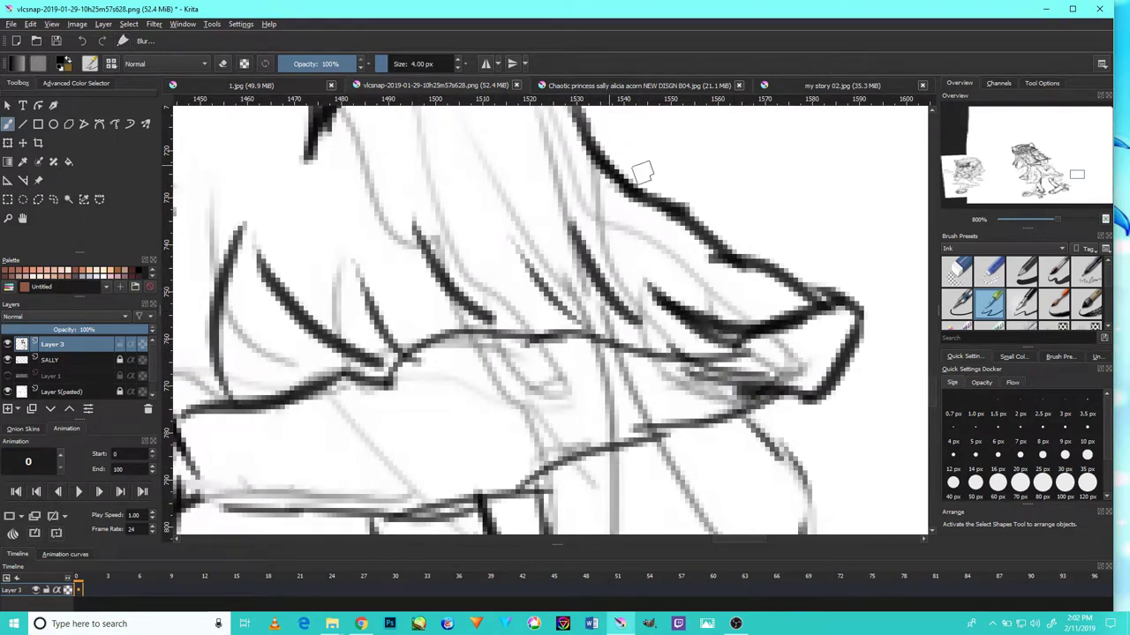
pyautogui.moveTo(763, 281); pyautogui.dragTo(681, 250)
# - Retrace the upper hem line of the back skirt from the front panel's edge to the rear corner
pyautogui.scroll(-4, 648, 261)
pyautogui.scroll(2, 616, 281)
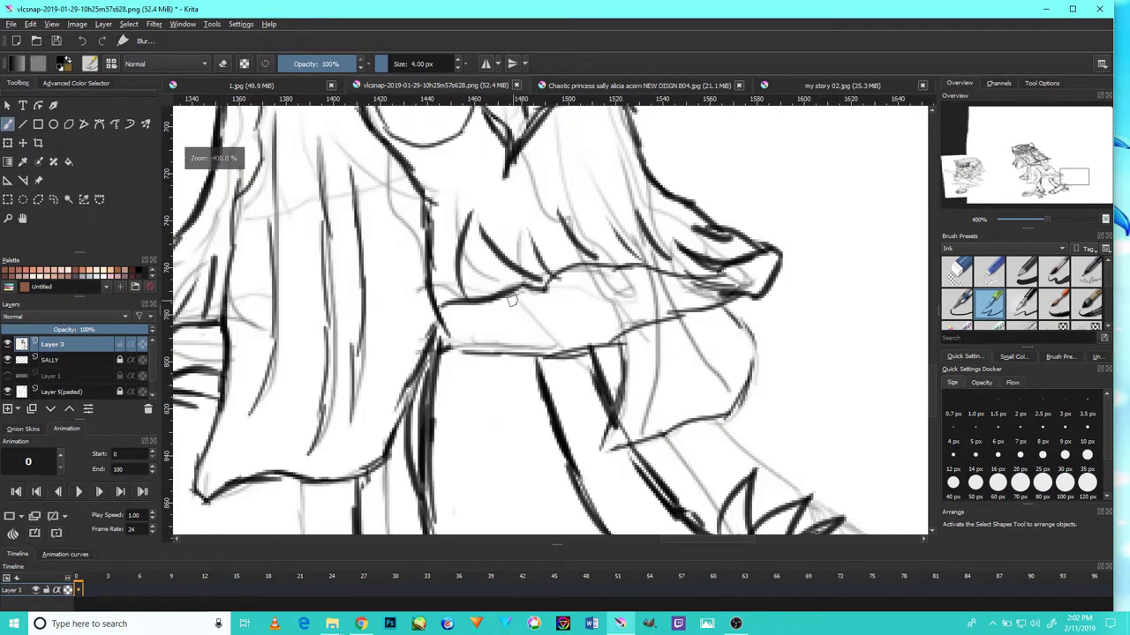
pyautogui.moveTo(444, 309)
pyautogui.mouseDown()
pyautogui.moveTo(565, 275)
pyautogui.moveTo(530, 294)
pyautogui.moveTo(579, 259)
pyautogui.moveTo(564, 264)
pyautogui.moveTo(683, 263)
pyautogui.moveTo(591, 268)
pyautogui.moveTo(766, 284)
pyautogui.mouseUp()
pyautogui.scroll(-3, 785, 259)
pyautogui.scroll(1, 691, 263)
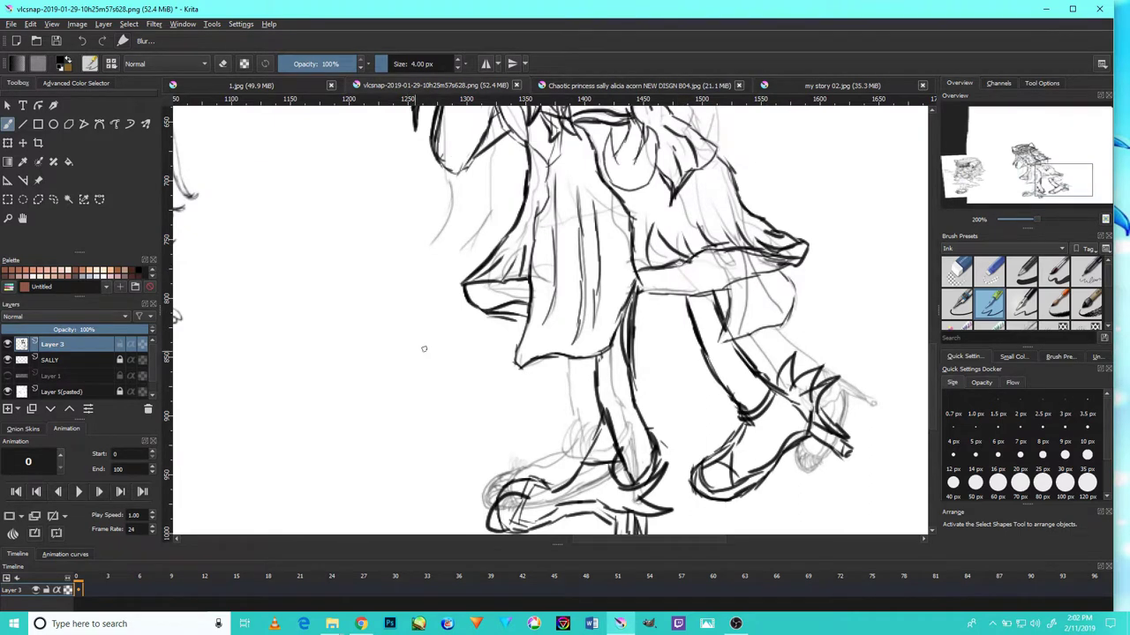
pyautogui.scroll(-2, 412, 352)
pyautogui.scroll(5, 525, 324)
pyautogui.moveTo(526, 325)
pyautogui.mouseDown()
pyautogui.moveTo(703, 309)
pyautogui.moveTo(757, 281)
pyautogui.mouseUp()
# - Extend both outlines of the rear leg upward through the hem band to the back skirt
pyautogui.moveTo(663, 351); pyautogui.dragTo(641, 255)
pyautogui.moveTo(654, 304); pyautogui.dragTo(641, 228)
pyautogui.moveTo(752, 369); pyautogui.dragTo(713, 253)
pyautogui.moveTo(748, 328); pyautogui.dragTo(712, 197)
pyautogui.moveTo(734, 281); pyautogui.dragTo(722, 208)
# - Ink the front edge and a straight, raised lower hem on the underskirt piece behind the rear leg
pyautogui.scroll(-4, 713, 231)
pyautogui.scroll(4, 753, 229)
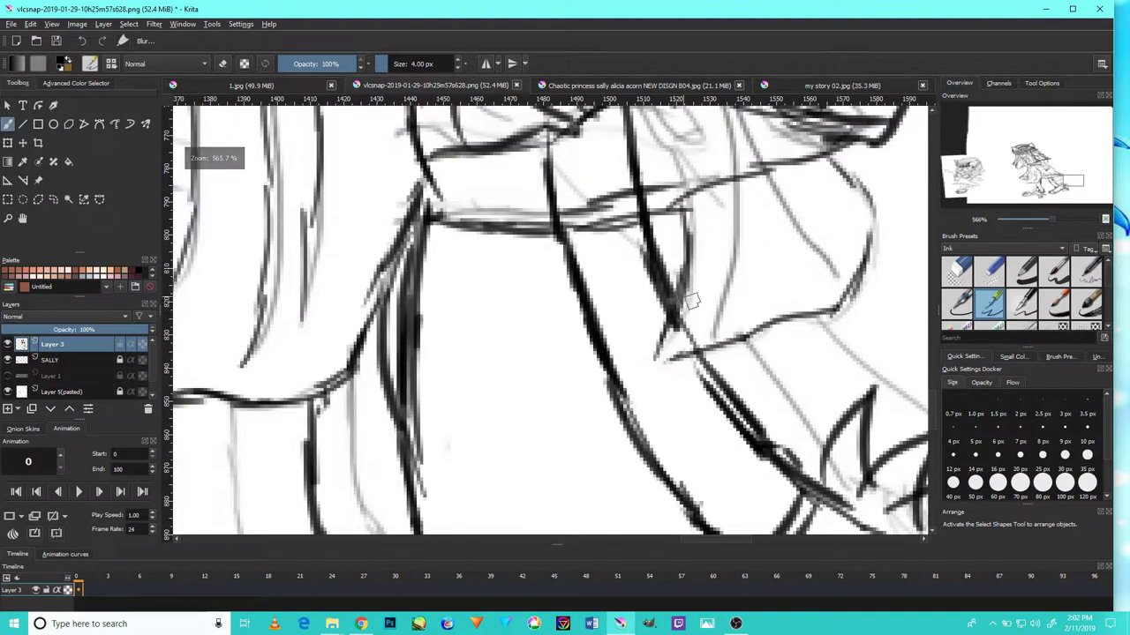
pyautogui.moveTo(682, 204)
pyautogui.mouseDown()
pyautogui.moveTo(687, 258)
pyautogui.moveTo(711, 274)
pyautogui.moveTo(828, 272)
pyautogui.moveTo(791, 267)
pyautogui.moveTo(903, 244)
pyautogui.moveTo(864, 261)
pyautogui.moveTo(848, 202)
pyautogui.moveTo(861, 238)
pyautogui.moveTo(819, 166)
pyautogui.moveTo(843, 192)
pyautogui.moveTo(704, 232)
pyautogui.moveTo(671, 265)
pyautogui.moveTo(672, 226)
pyautogui.moveTo(693, 210)
pyautogui.moveTo(675, 288)
pyautogui.mouseUp()
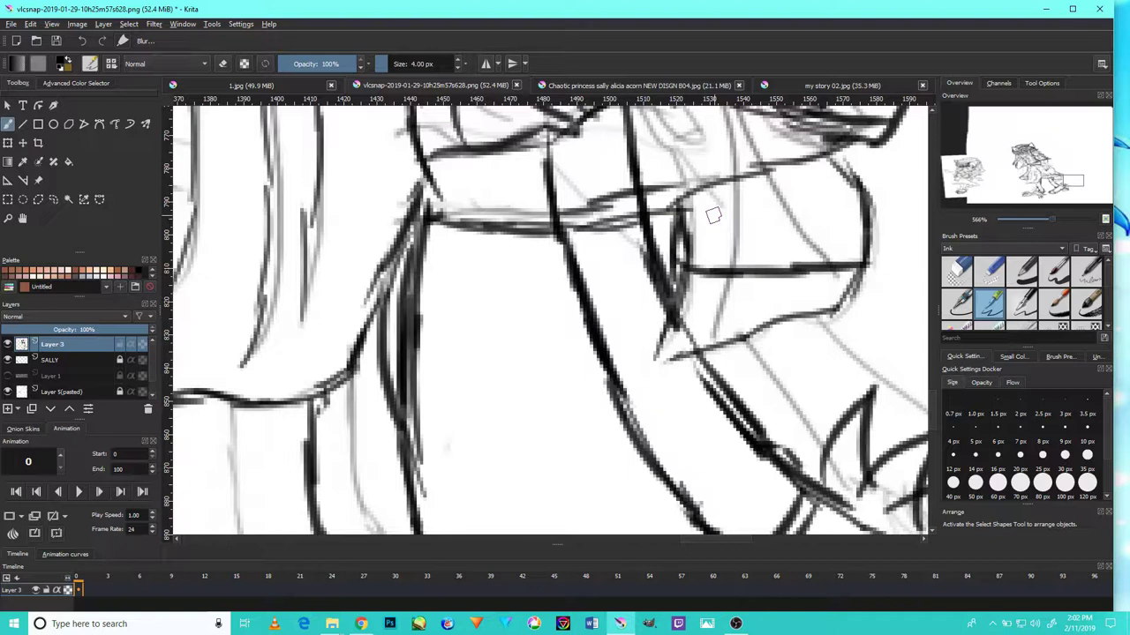
# - Erase the underskirt's old curved lower edge with a 13 px eraser, keeping the straight hem above it
pyautogui.press('e')
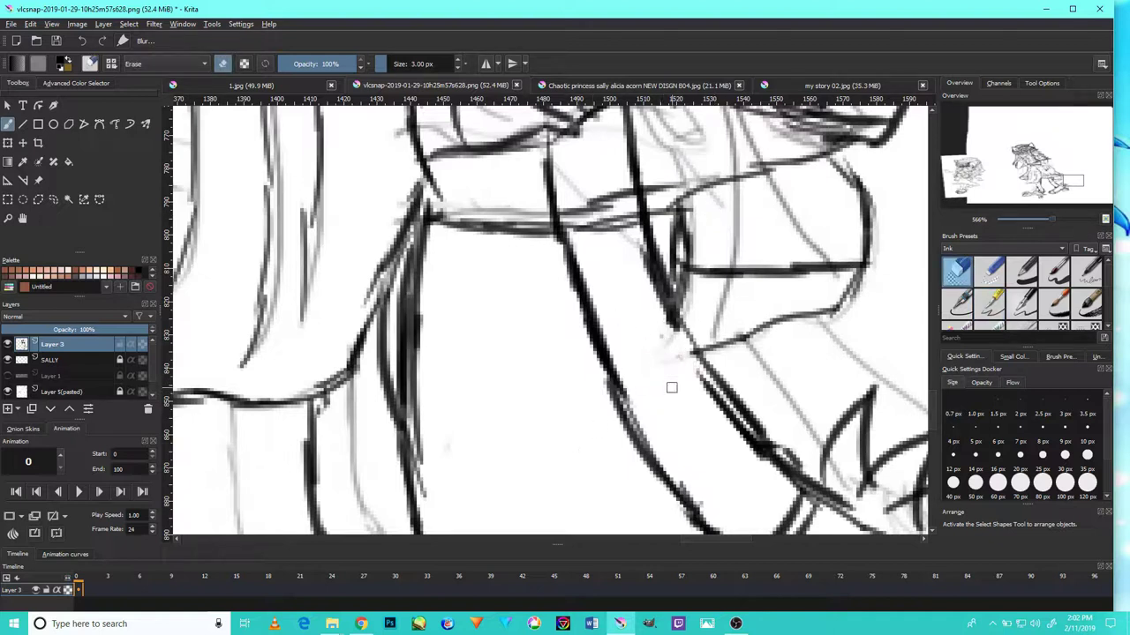
pyautogui.keyDown('shift'); pyautogui.moveTo(671, 376); pyautogui.dragTo(716, 376); pyautogui.keyUp('shift')
pyautogui.moveTo(635, 323)
pyautogui.mouseDown()
pyautogui.moveTo(673, 353)
pyautogui.moveTo(694, 351)
pyautogui.mouseUp()
pyautogui.moveTo(863, 327)
pyautogui.mouseDown()
pyautogui.moveTo(821, 296)
pyautogui.moveTo(711, 333)
pyautogui.moveTo(674, 282)
pyautogui.mouseUp()
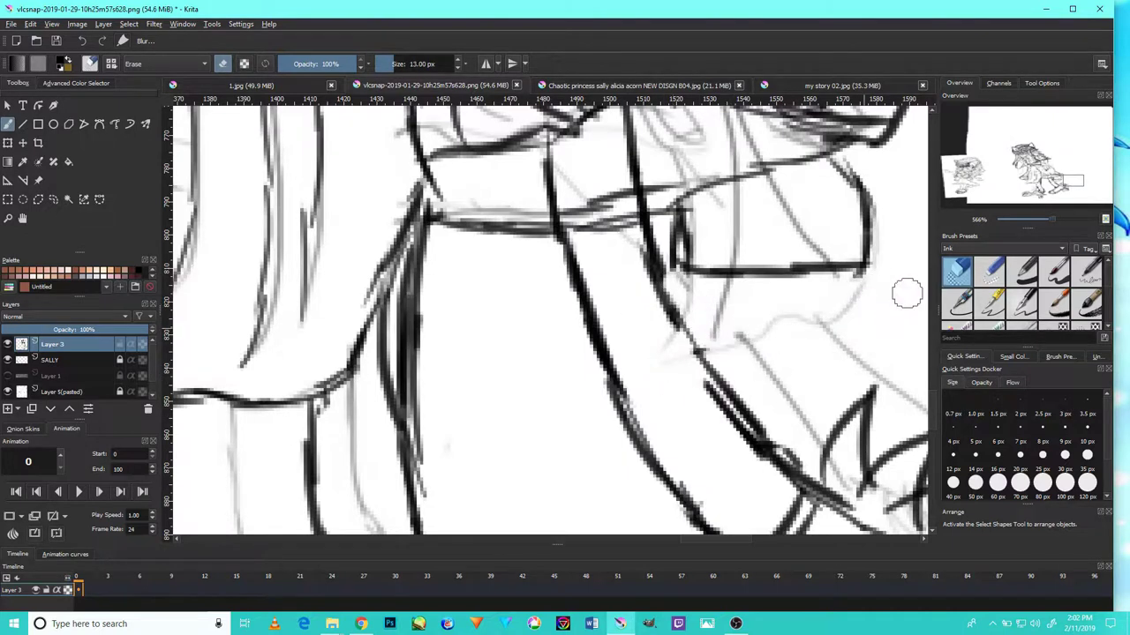
# - Erase the underskirt's front edge, the band line crossing it and the surplus double line along the rear leg
pyautogui.moveTo(721, 210)
pyautogui.mouseDown()
pyautogui.moveTo(756, 154)
pyautogui.moveTo(699, 194)
pyautogui.moveTo(678, 183)
pyautogui.moveTo(673, 217)
pyautogui.moveTo(676, 150)
pyautogui.moveTo(738, 189)
pyautogui.moveTo(818, 171)
pyautogui.moveTo(774, 152)
pyautogui.moveTo(692, 168)
pyautogui.moveTo(663, 191)
pyautogui.moveTo(680, 236)
pyautogui.mouseUp()
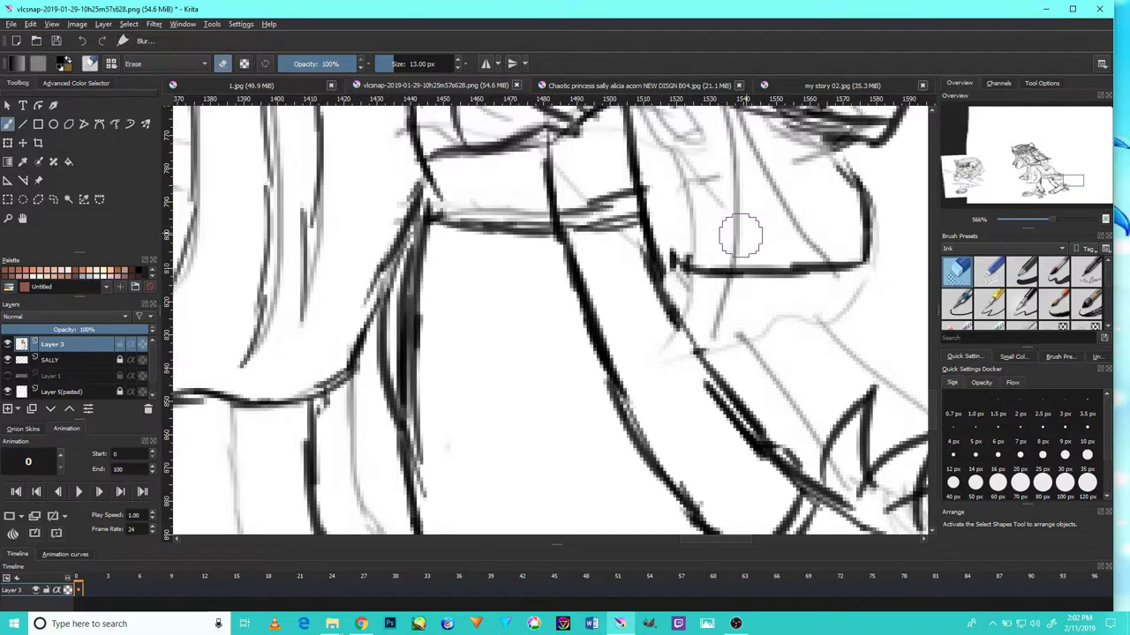
pyautogui.scroll(-6, 735, 236)
pyautogui.scroll(5, 734, 238)
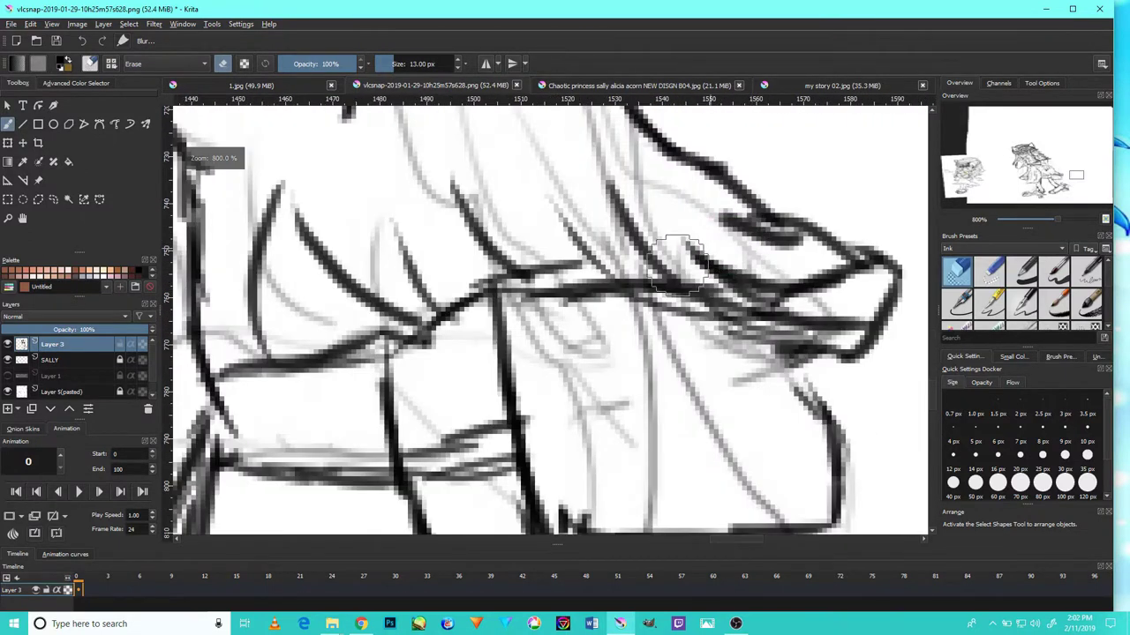
pyautogui.scroll(-1, 658, 276)
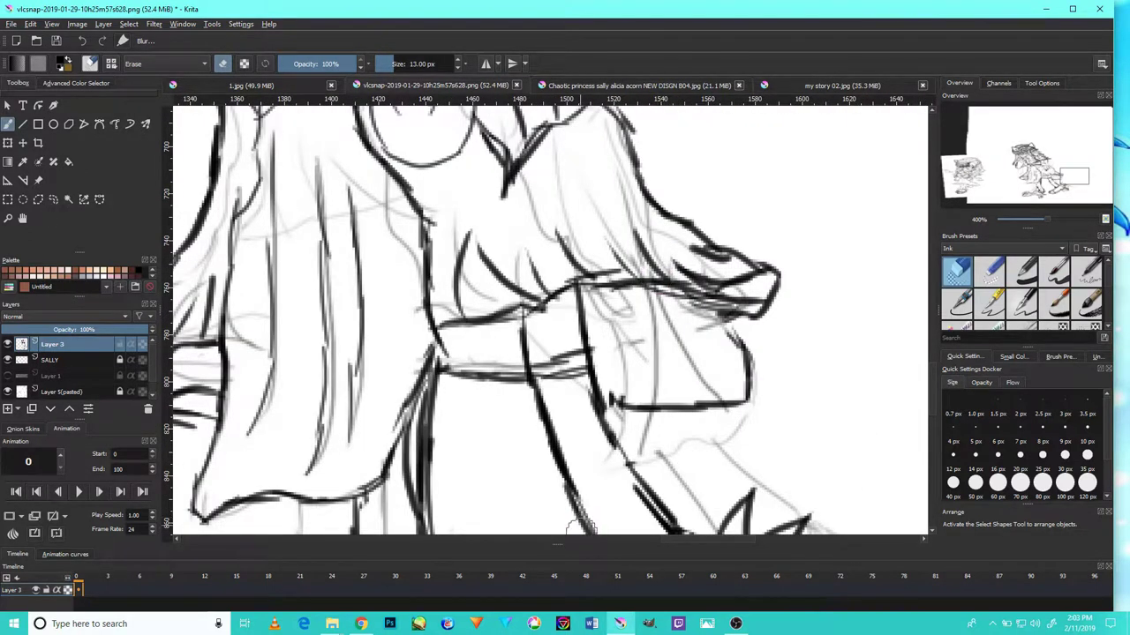
pyautogui.scroll(-5, 593, 496)
pyautogui.scroll(6, 609, 475)
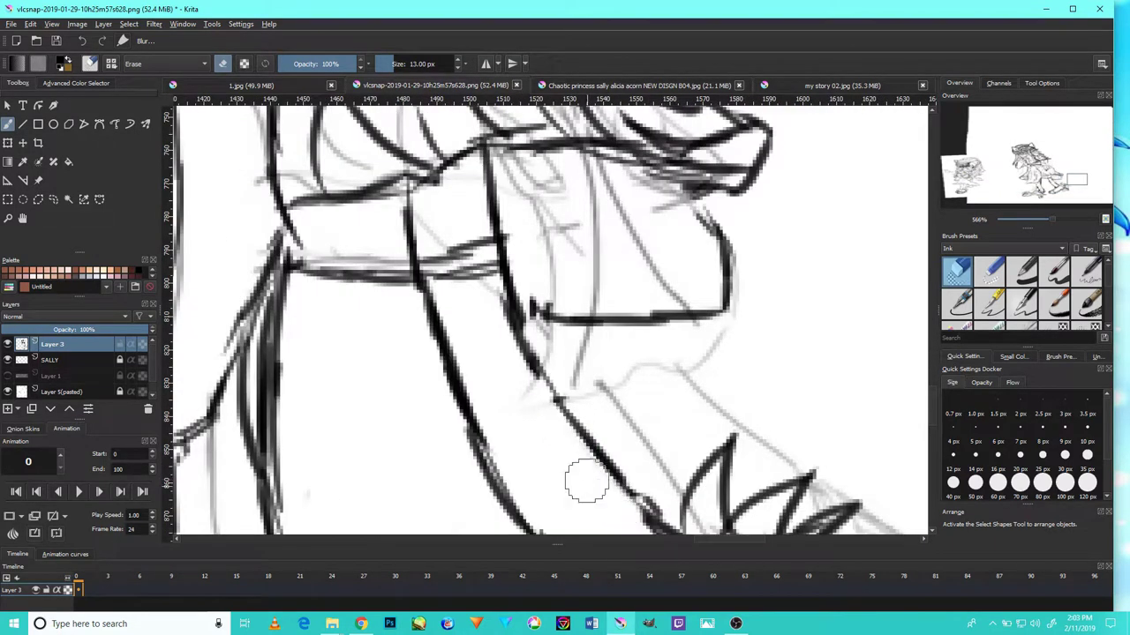
pyautogui.scroll(-2, 609, 290)
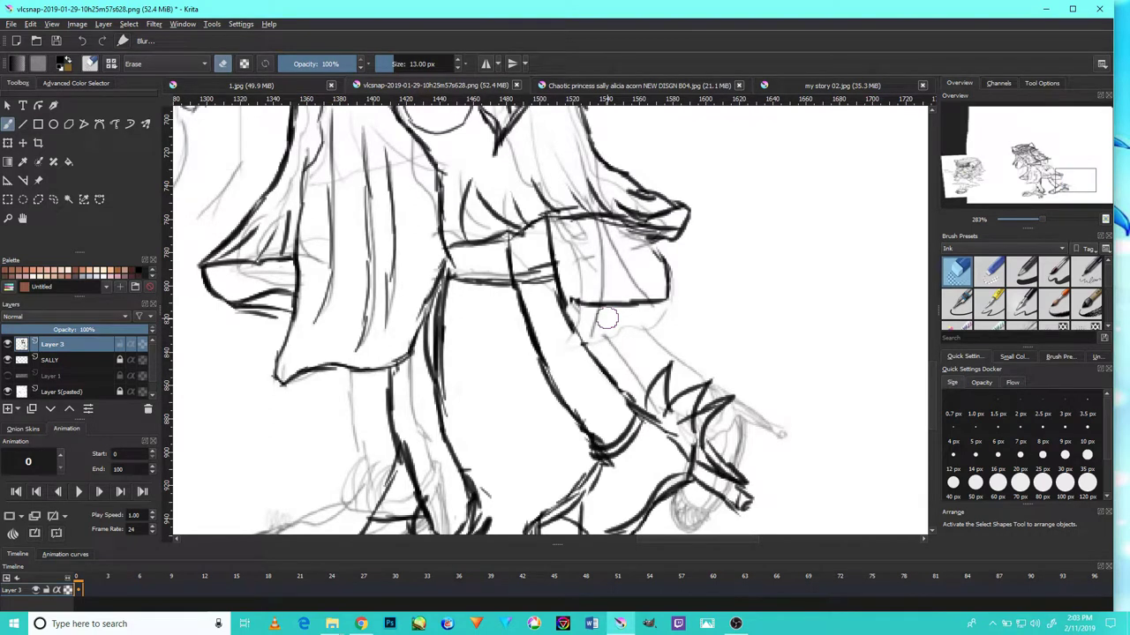
# - Ink two curved fold lines and a new angled front edge on the underskirt with the 4 px ink brush
pyautogui.press('/')
pyautogui.scroll(3, 608, 318)
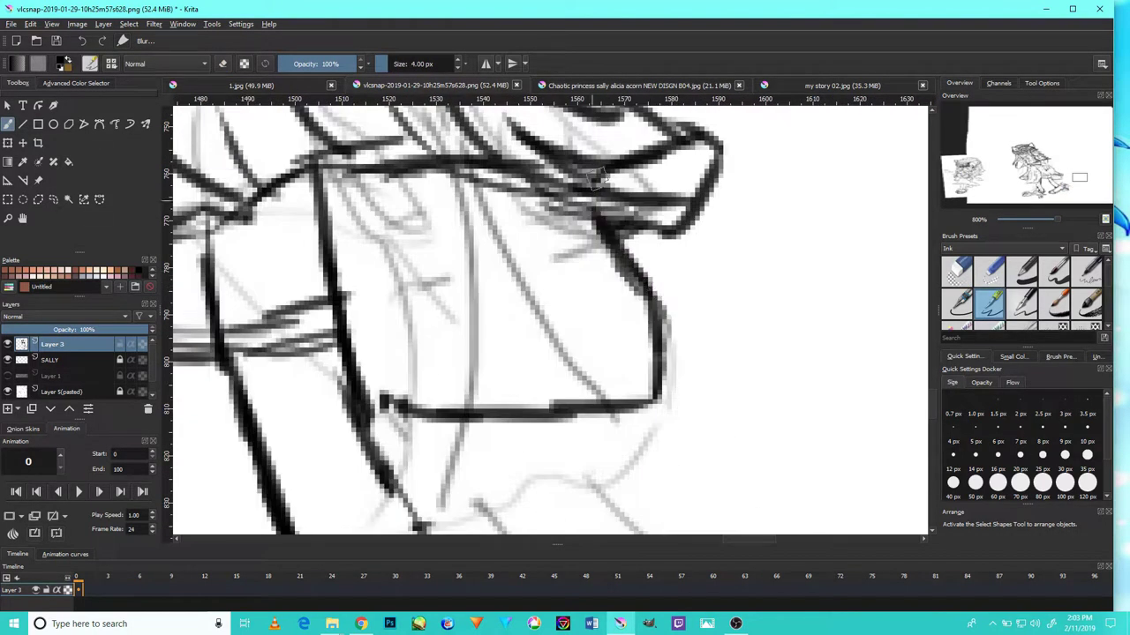
pyautogui.moveTo(591, 391); pyautogui.dragTo(515, 293)
pyautogui.moveTo(516, 400); pyautogui.dragTo(460, 265)
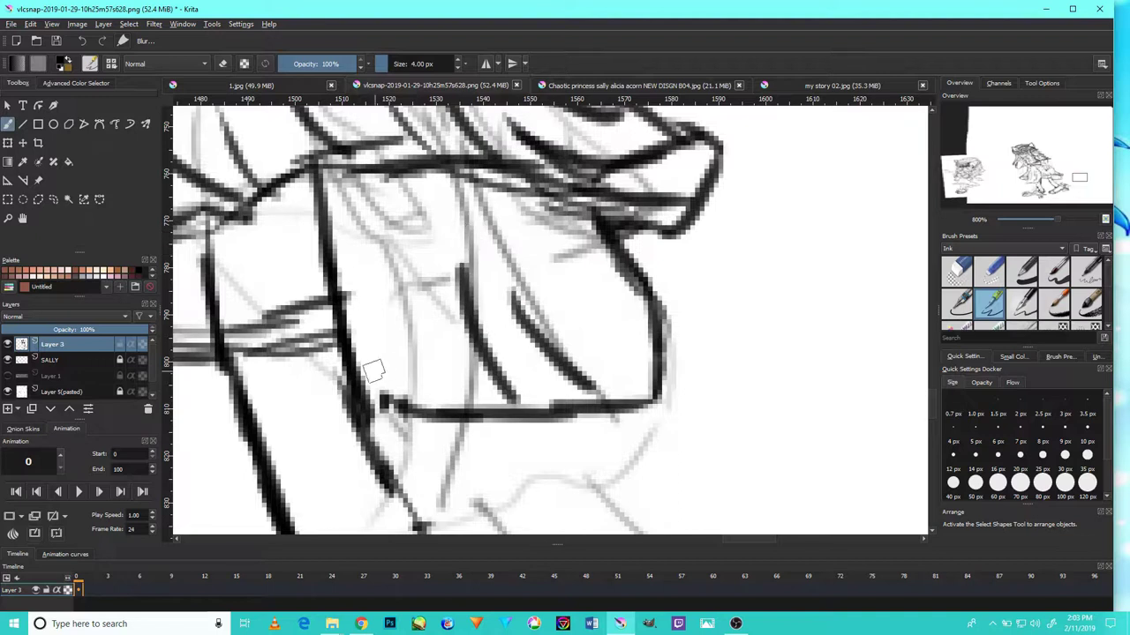
pyautogui.moveTo(396, 407)
pyautogui.mouseDown()
pyautogui.moveTo(355, 368)
pyautogui.moveTo(374, 282)
pyautogui.moveTo(385, 287)
pyautogui.moveTo(409, 237)
pyautogui.mouseUp()
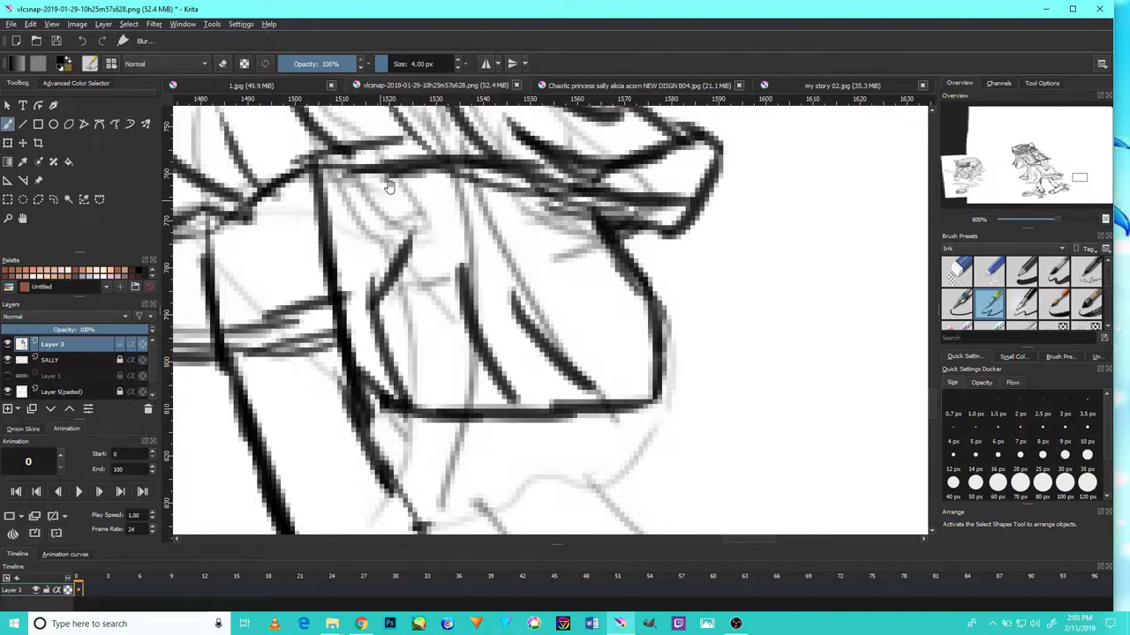
# - Thicken the back skirt's hem toward the rear corner and ink longer fold lines above it
pyautogui.moveTo(390, 187); pyautogui.dragTo(444, 324)
pyautogui.moveTo(371, 301); pyautogui.dragTo(516, 284)
pyautogui.moveTo(695, 286); pyautogui.dragTo(526, 234)
pyautogui.moveTo(438, 179); pyautogui.dragTo(500, 283)
pyautogui.moveTo(499, 392); pyautogui.dragTo(431, 204)
pyautogui.moveTo(408, 419); pyautogui.dragTo(351, 254)
pyautogui.moveTo(394, 338); pyautogui.dragTo(568, 164)
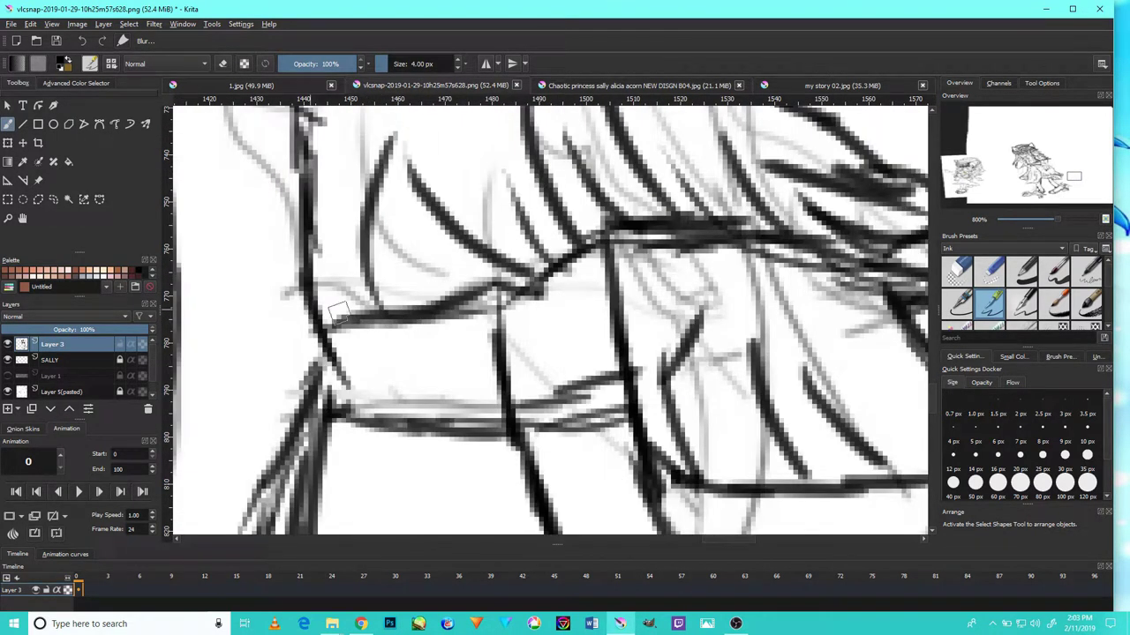
# - Thicken the front half of the back skirt's upper hem line, starting at the front panel
pyautogui.moveTo(337, 314); pyautogui.dragTo(564, 245)
pyautogui.moveTo(460, 288); pyautogui.dragTo(617, 221)
pyautogui.moveTo(625, 167); pyautogui.dragTo(618, 329)
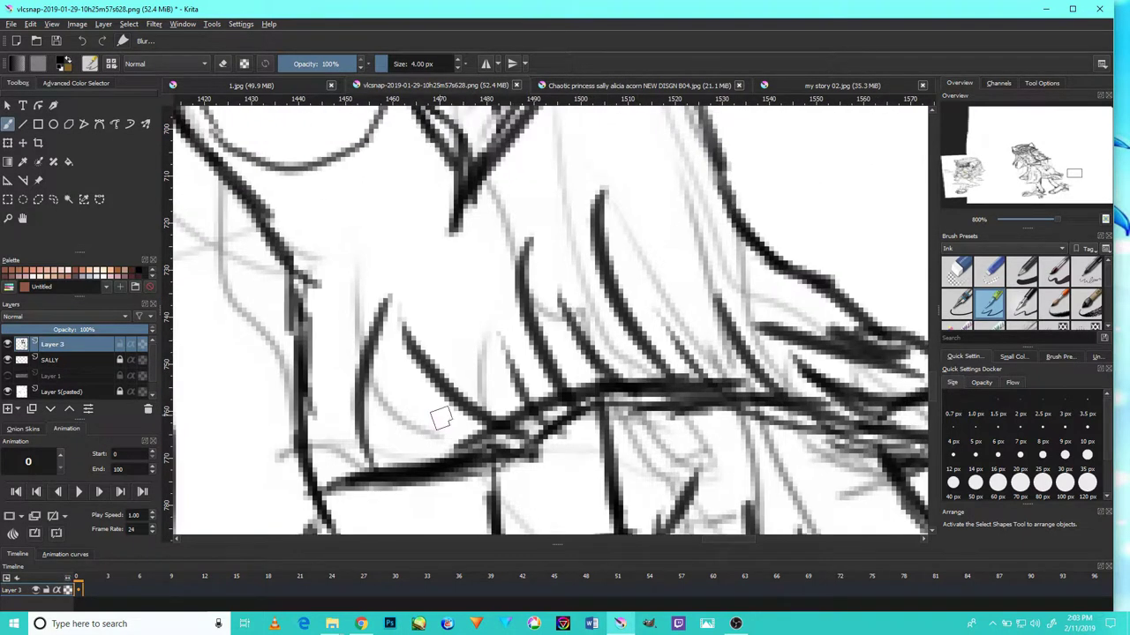
# - Ink more fold strokes on the back skirt between its hem and the pointed overlay
pyautogui.moveTo(438, 425); pyautogui.dragTo(403, 274)
pyautogui.moveTo(528, 393); pyautogui.dragTo(433, 282)
pyautogui.moveTo(520, 225); pyautogui.dragTo(554, 386)
pyautogui.moveTo(731, 454)
pyautogui.mouseDown()
pyautogui.moveTo(695, 298)
pyautogui.moveTo(715, 423)
pyautogui.mouseUp()
pyautogui.moveTo(746, 378); pyautogui.dragTo(678, 309)
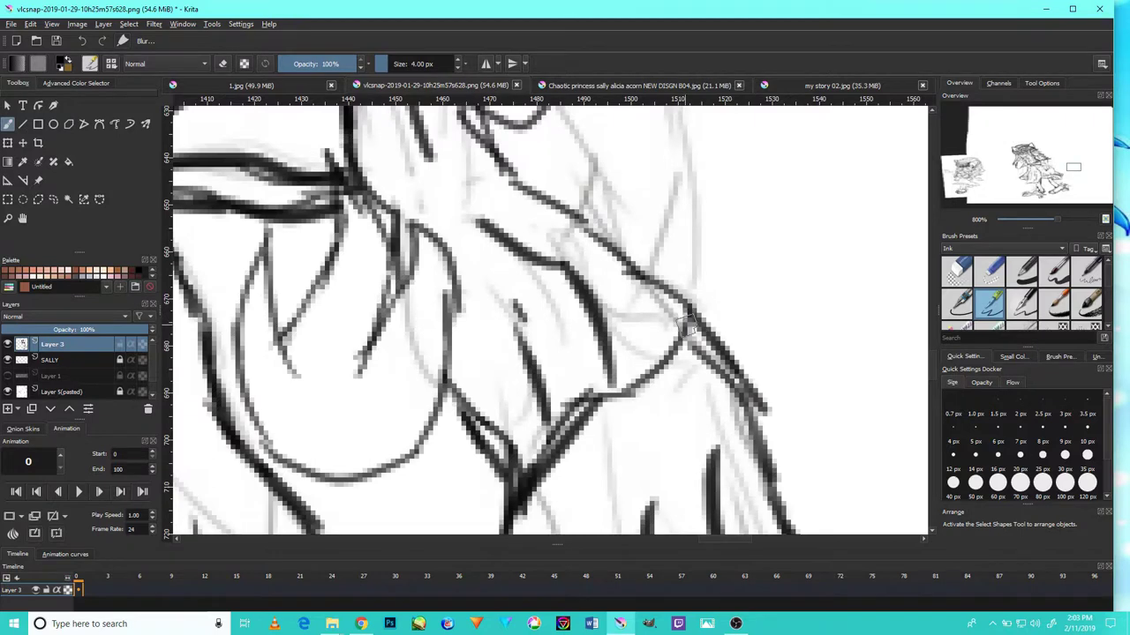
# - Thicken the sloping back outline of the dress down to the rear corner of the pointed overlay
pyautogui.scroll(-5, 693, 329)
pyautogui.scroll(5, 684, 370)
pyautogui.scroll(1, 680, 371)
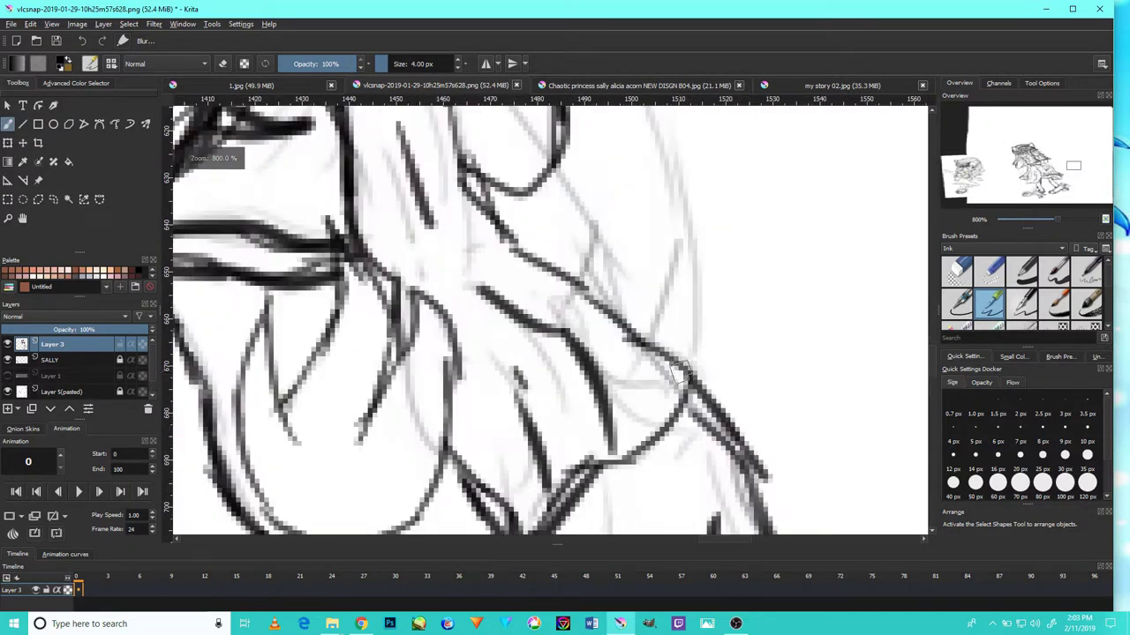
pyautogui.scroll(-5, 629, 329)
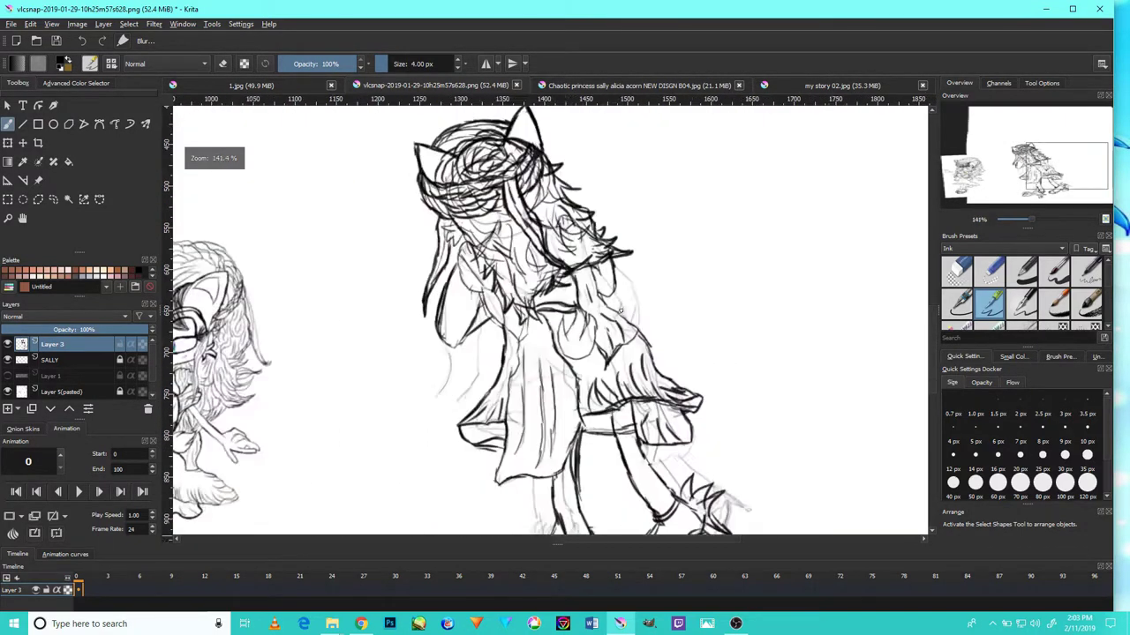
pyautogui.scroll(4, 643, 358)
pyautogui.scroll(2, 643, 358)
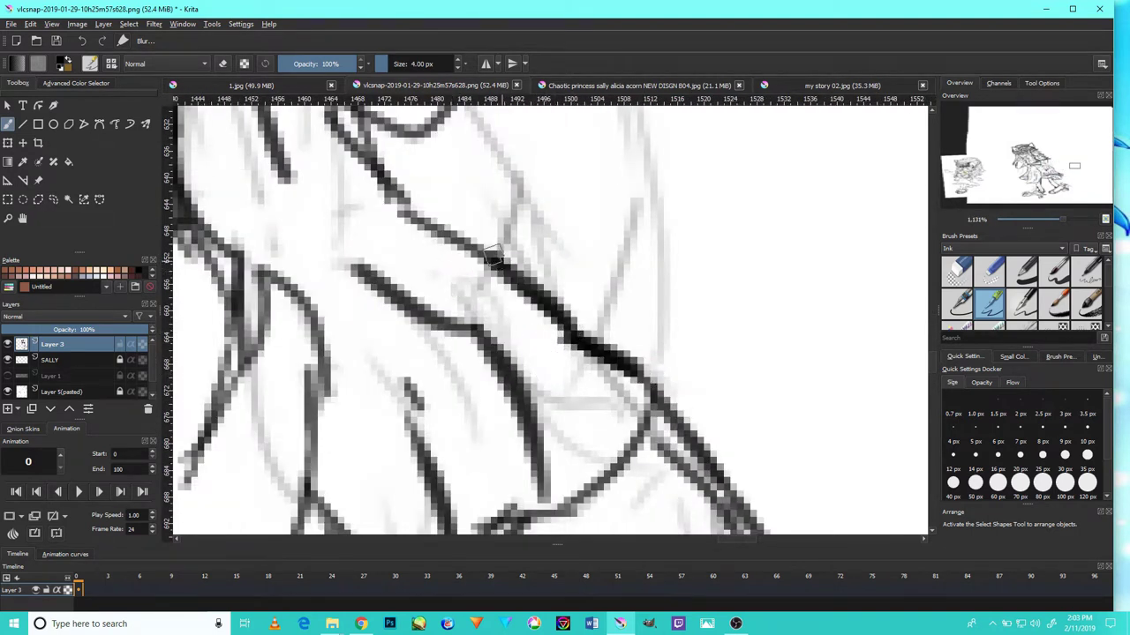
pyautogui.scroll(-3, 455, 267)
pyautogui.scroll(2, 474, 228)
# - Thicken the overlay's lower edge and its V-shaped point
pyautogui.moveTo(477, 231)
pyautogui.mouseDown()
pyautogui.moveTo(470, 276)
pyautogui.moveTo(426, 315)
pyautogui.moveTo(470, 289)
pyautogui.moveTo(374, 317)
pyautogui.moveTo(402, 324)
pyautogui.moveTo(331, 419)
pyautogui.moveTo(340, 402)
pyautogui.moveTo(304, 479)
pyautogui.mouseUp()
pyautogui.moveTo(305, 479); pyautogui.dragTo(284, 354)
pyautogui.scroll(-6, 299, 378)
pyautogui.scroll(3, 326, 382)
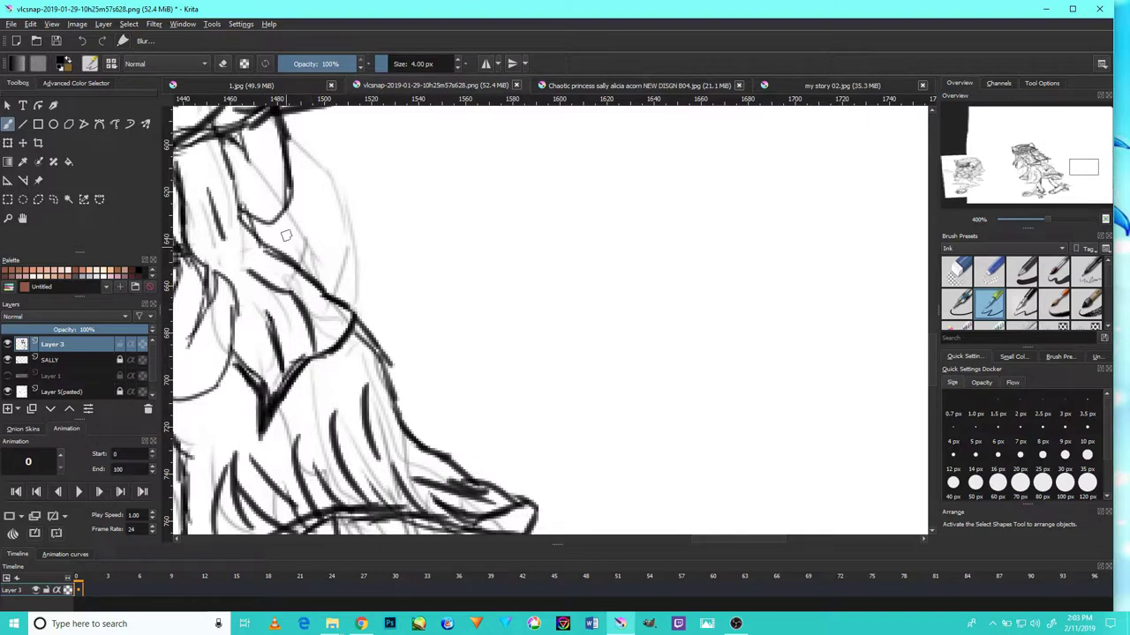
# - Thicken the front side of the rounded shape hanging below the waist band, up to its top
pyautogui.moveTo(310, 180); pyautogui.dragTo(398, 288)
pyautogui.moveTo(324, 386); pyautogui.dragTo(379, 247)
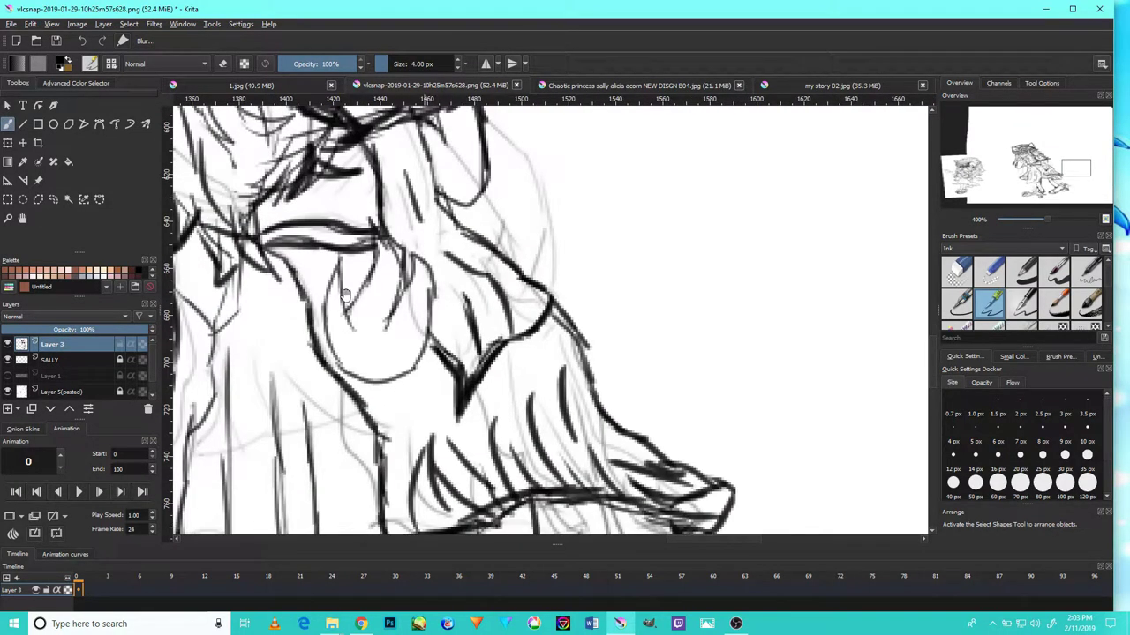
pyautogui.moveTo(343, 306); pyautogui.dragTo(440, 342)
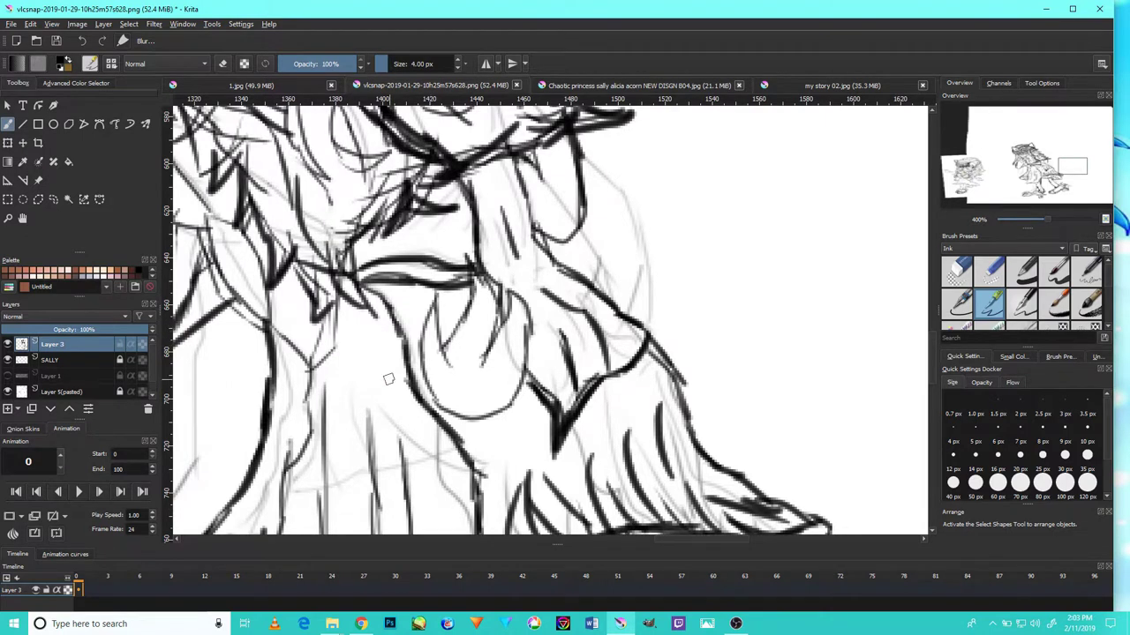
pyautogui.scroll(4, 391, 361)
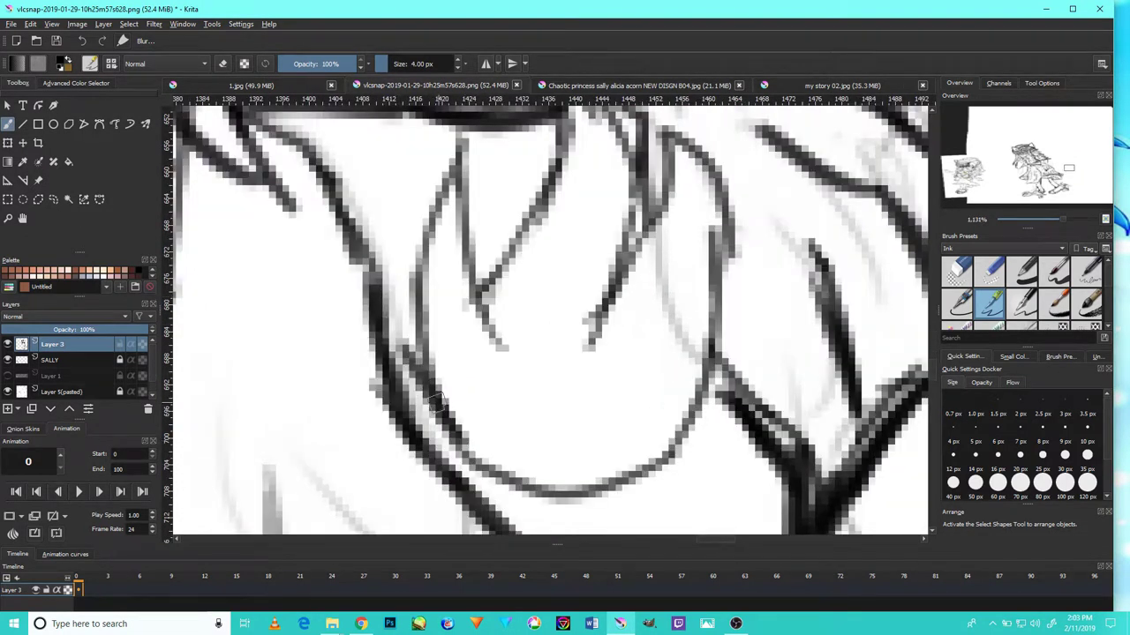
pyautogui.moveTo(432, 397); pyautogui.dragTo(404, 269)
pyautogui.moveTo(419, 340); pyautogui.dragTo(432, 220)
pyautogui.moveTo(418, 272); pyautogui.dragTo(448, 162)
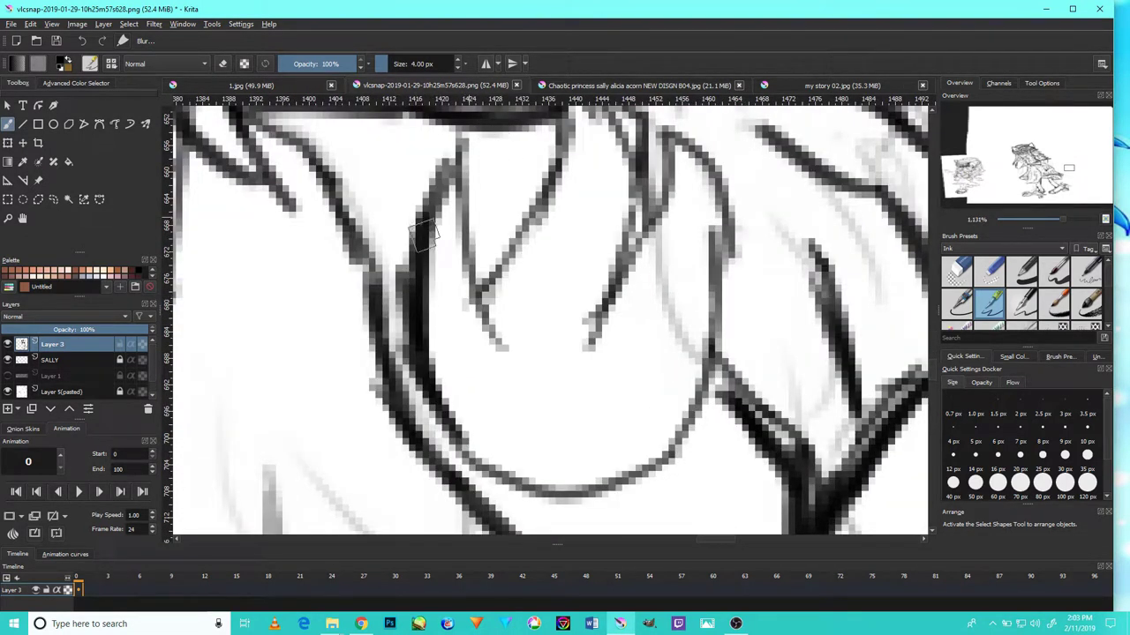
pyautogui.moveTo(423, 236); pyautogui.dragTo(453, 161)
# - Thicken the pointed inner lines inside the rounded shape below the waist band
pyautogui.moveTo(493, 291); pyautogui.dragTo(467, 155)
pyautogui.moveTo(445, 213); pyautogui.dragTo(481, 137)
pyautogui.moveTo(490, 205); pyautogui.dragTo(521, 340)
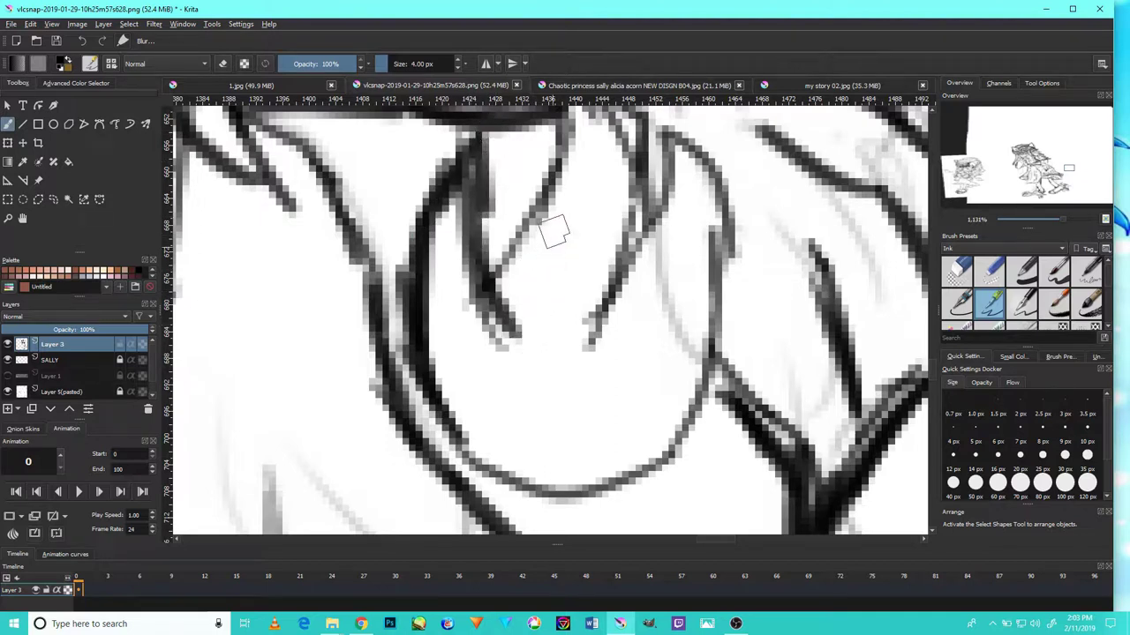
pyautogui.moveTo(512, 212); pyautogui.dragTo(534, 321)
pyautogui.moveTo(507, 363)
pyautogui.mouseDown()
pyautogui.moveTo(568, 306)
pyautogui.moveTo(578, 231)
pyautogui.mouseUp()
pyautogui.moveTo(561, 287)
pyautogui.mouseDown()
pyautogui.moveTo(574, 148)
pyautogui.moveTo(660, 237)
pyautogui.moveTo(662, 324)
pyautogui.moveTo(625, 381)
pyautogui.moveTo(671, 304)
pyautogui.moveTo(697, 176)
pyautogui.moveTo(736, 300)
pyautogui.moveTo(741, 361)
pyautogui.moveTo(761, 226)
pyautogui.moveTo(737, 362)
pyautogui.mouseUp()
# - Thicken the rear side and the bottom curve of the rounded shape to close its outline
pyautogui.moveTo(755, 291)
pyautogui.mouseDown()
pyautogui.moveTo(746, 415)
pyautogui.moveTo(560, 481)
pyautogui.mouseUp()
pyautogui.moveTo(693, 479); pyautogui.dragTo(512, 459)
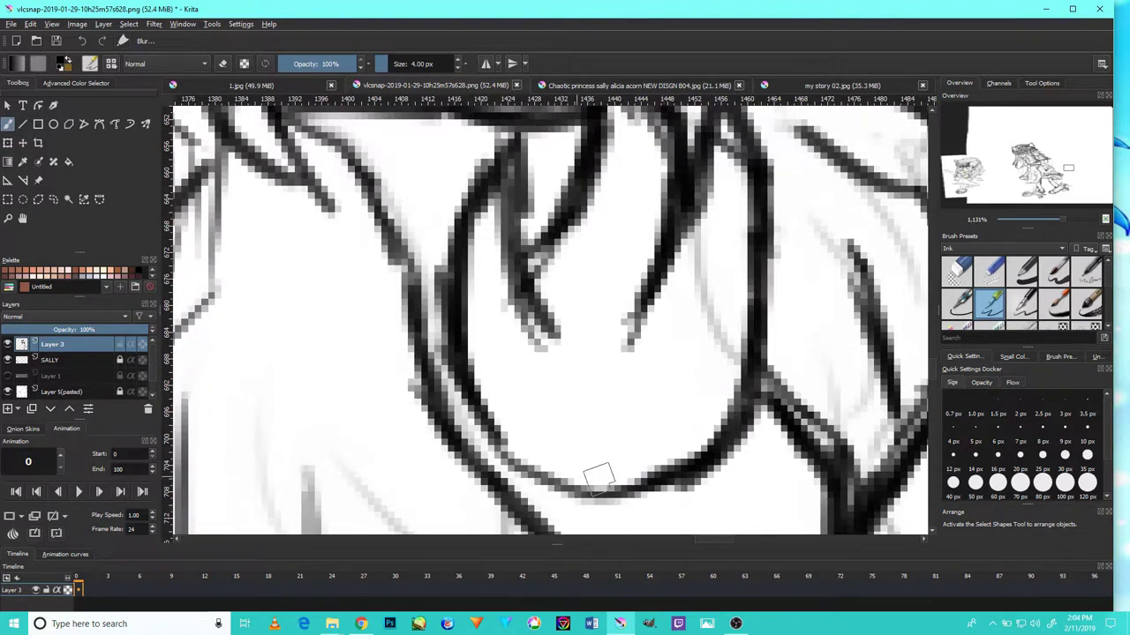
pyautogui.moveTo(640, 487); pyautogui.dragTo(512, 436)
pyautogui.moveTo(604, 490)
pyautogui.mouseDown()
pyautogui.moveTo(490, 441)
pyautogui.moveTo(564, 483)
pyautogui.moveTo(683, 467)
pyautogui.mouseUp()
# - Extend and darken the tips of the two inner lines within the rounded shape
pyautogui.moveTo(533, 305); pyautogui.dragTo(551, 369)
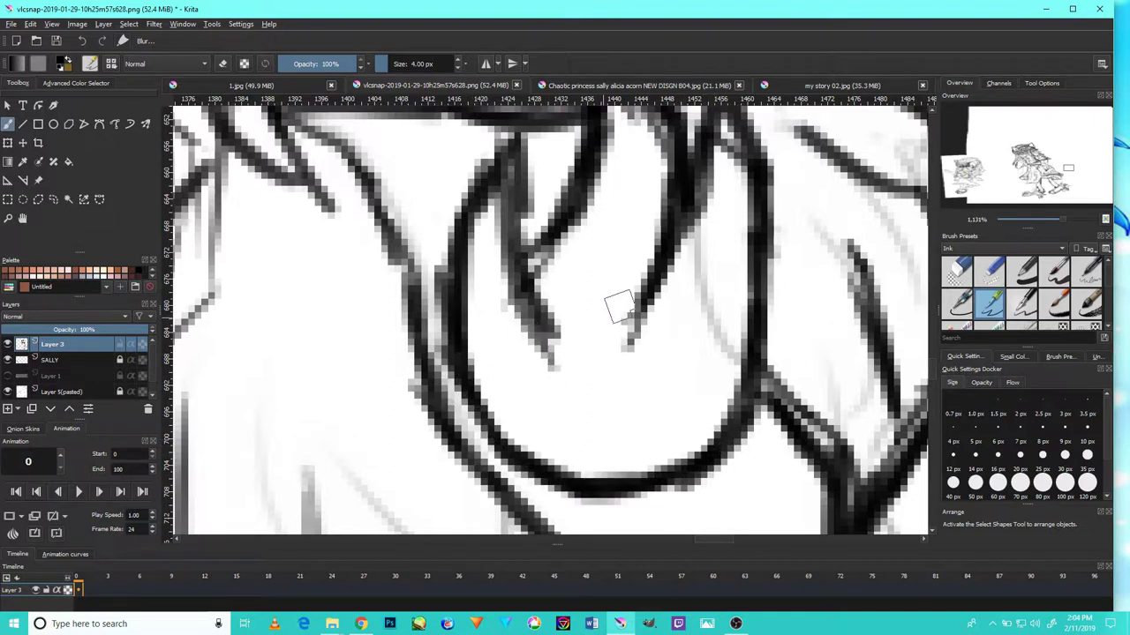
pyautogui.moveTo(643, 295); pyautogui.dragTo(629, 353)
pyautogui.moveTo(530, 291); pyautogui.dragTo(590, 236)
pyautogui.scroll(-7, 590, 237)
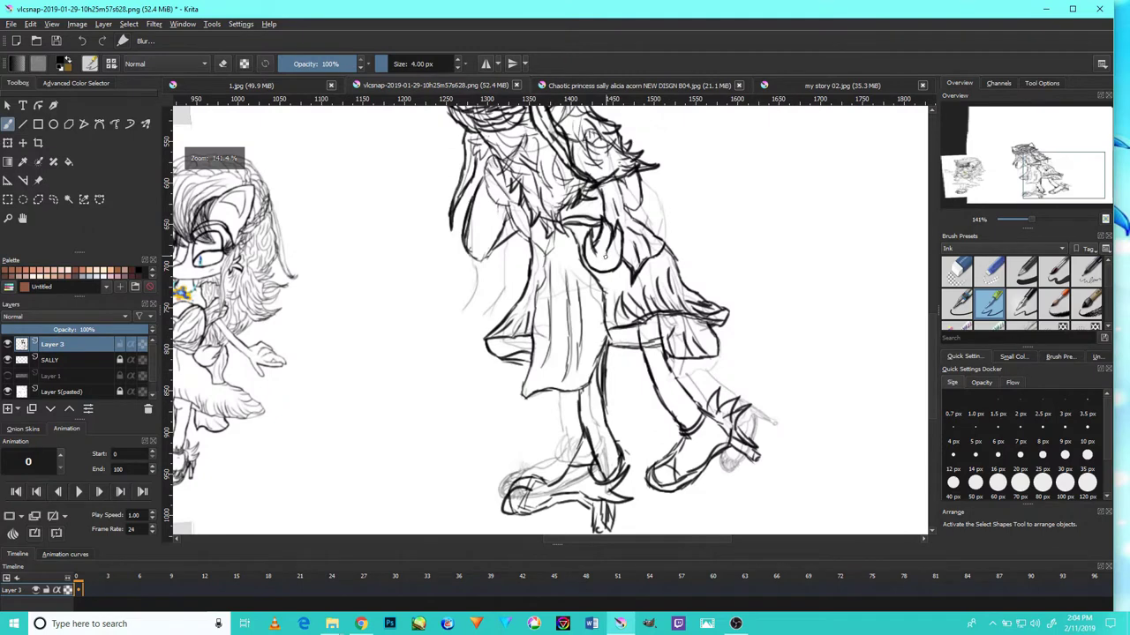
pyautogui.scroll(3, 555, 284)
pyautogui.scroll(-4, 470, 446)
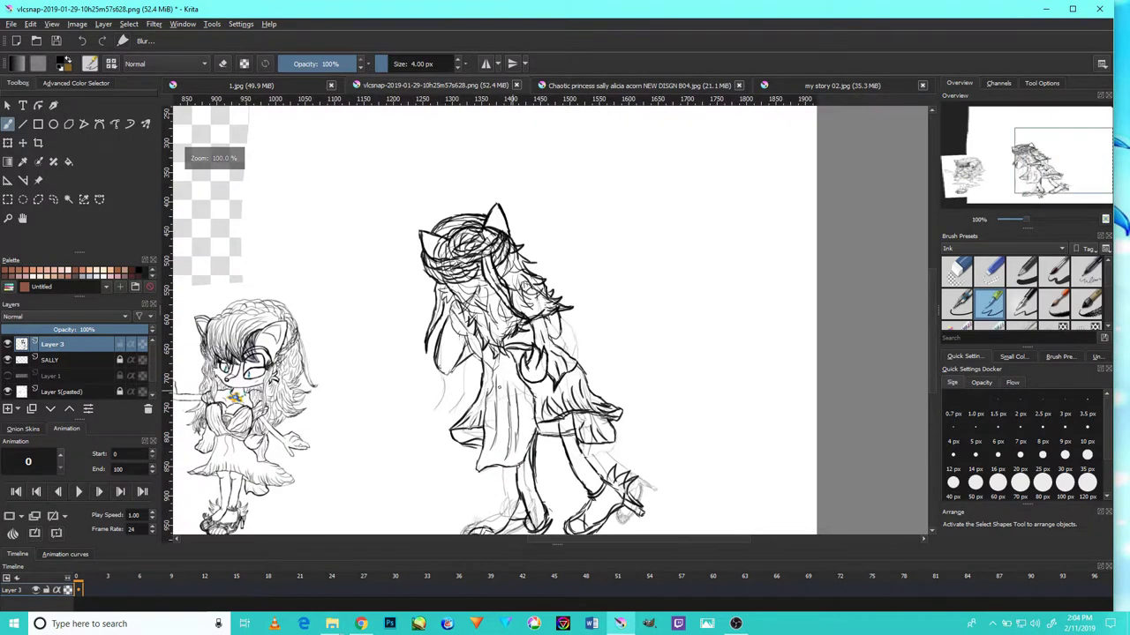
# - Darken the lower tip of the bent arm, closing its outline at the elbow
pyautogui.scroll(6, 454, 353)
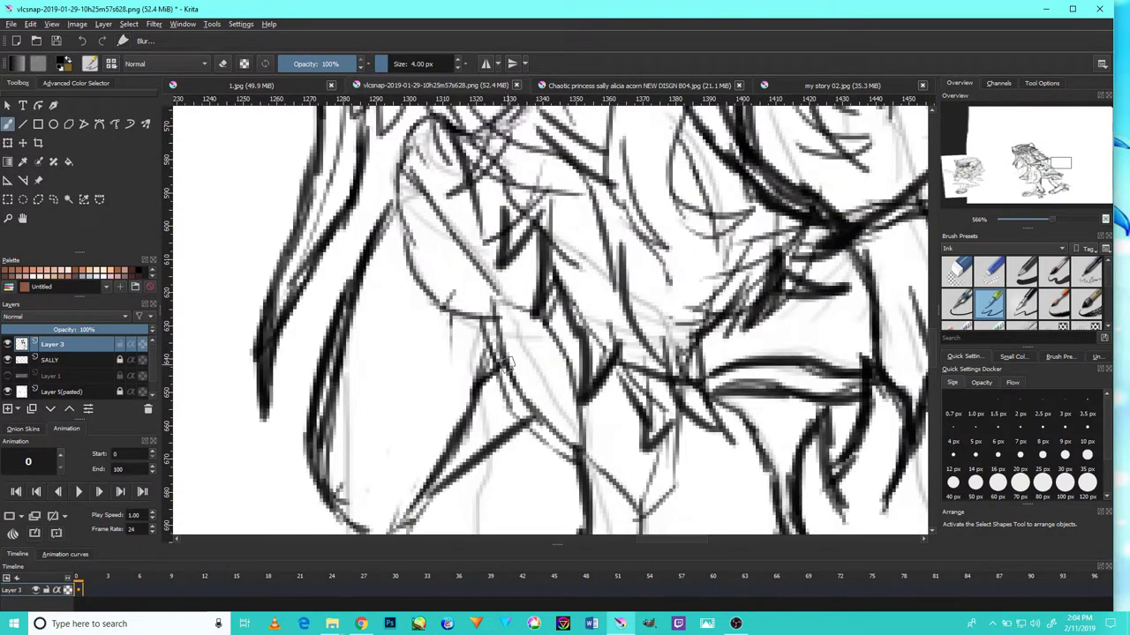
pyautogui.press('-')
pyautogui.press('-')
pyautogui.press('-')
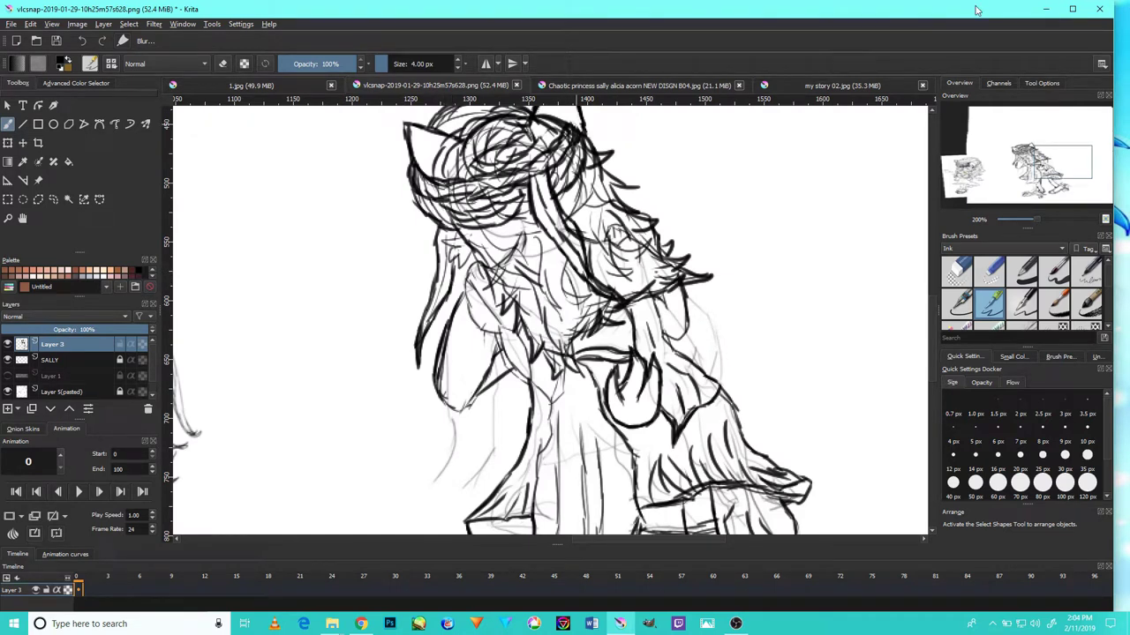
pyautogui.moveTo(523, 317); pyautogui.dragTo(652, 160)
pyautogui.moveTo(666, 270); pyautogui.dragTo(701, 160)
pyautogui.moveTo(633, 198); pyautogui.dragTo(615, 297)
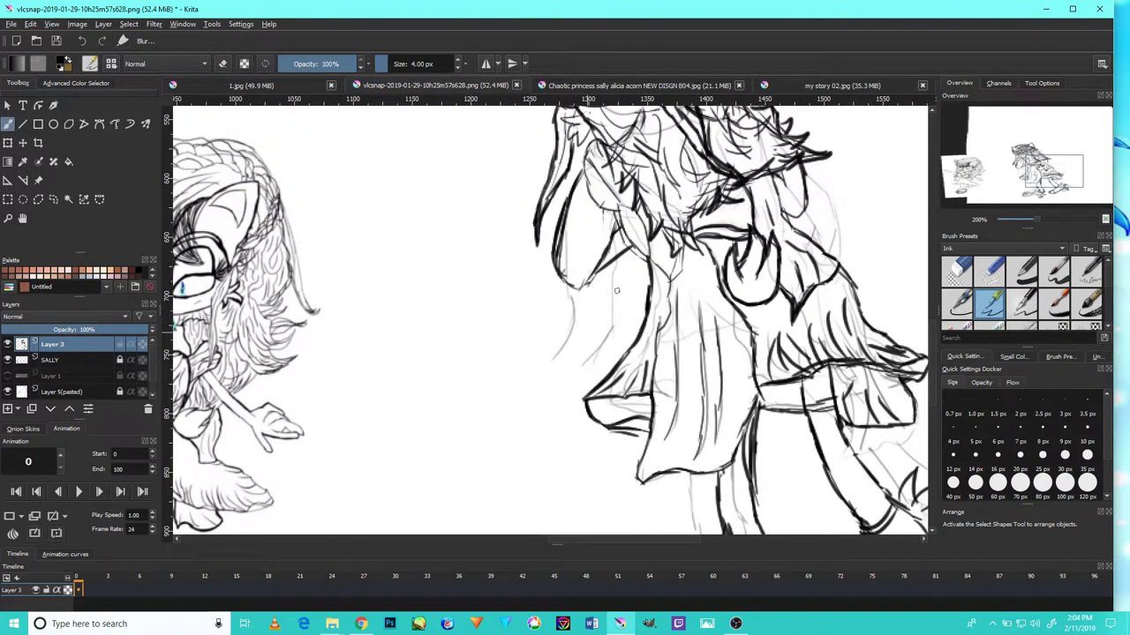
pyautogui.scroll(2, 589, 272)
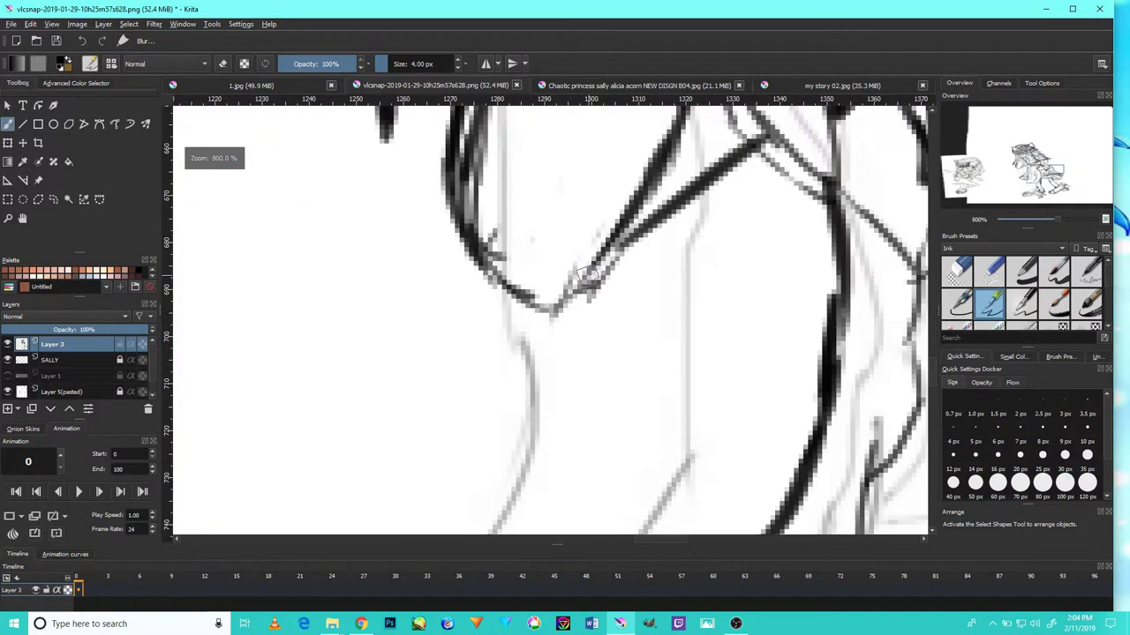
pyautogui.moveTo(615, 257); pyautogui.dragTo(514, 315)
pyautogui.scroll(-4, 534, 265)
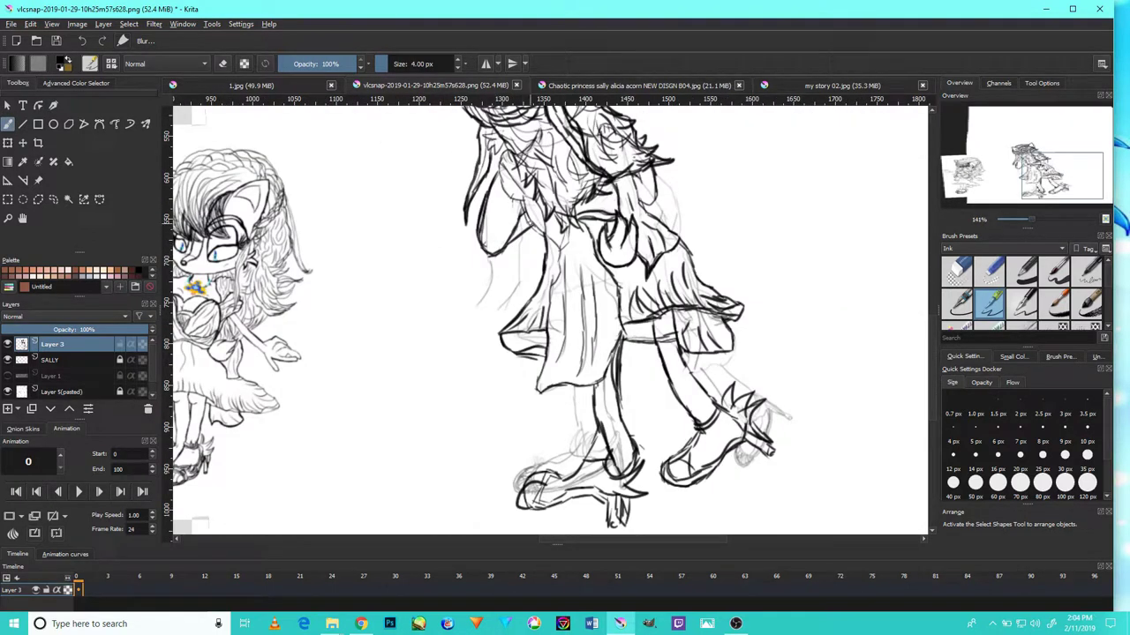
# - Darken the jagged tuft lines at the top of the bent arm, just below the braided hair
pyautogui.moveTo(523, 177); pyautogui.dragTo(587, 293)
pyautogui.scroll(7, 560, 355)
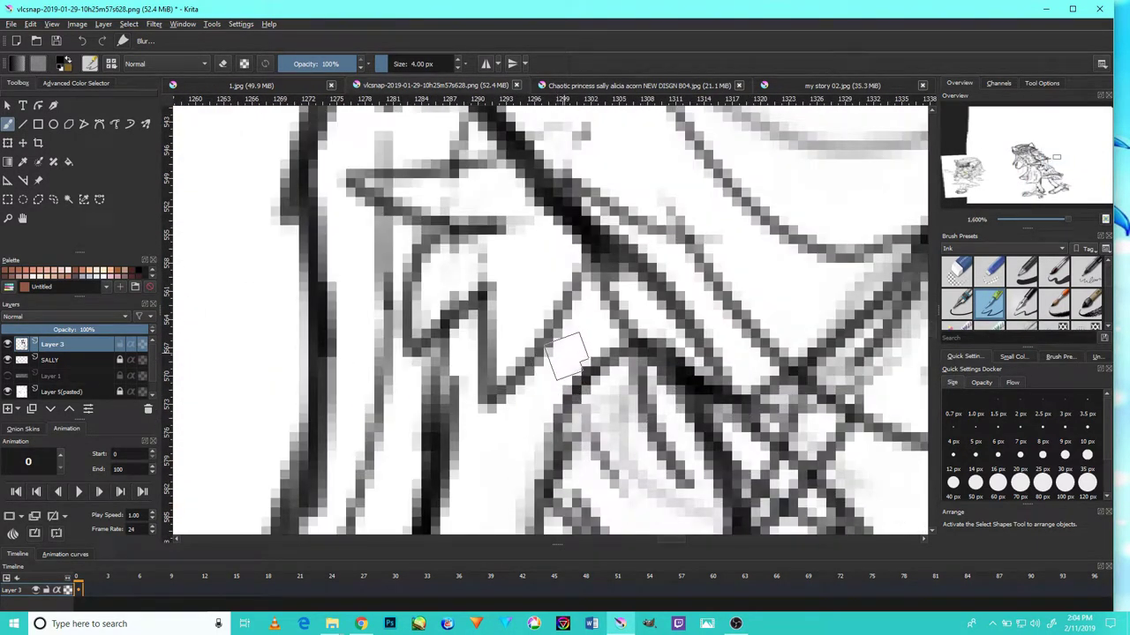
pyautogui.scroll(-3, 575, 340)
pyautogui.scroll(-3, 575, 340)
pyautogui.scroll(4, 576, 344)
pyautogui.moveTo(559, 390)
pyautogui.mouseDown()
pyautogui.moveTo(582, 316)
pyautogui.moveTo(640, 258)
pyautogui.mouseUp()
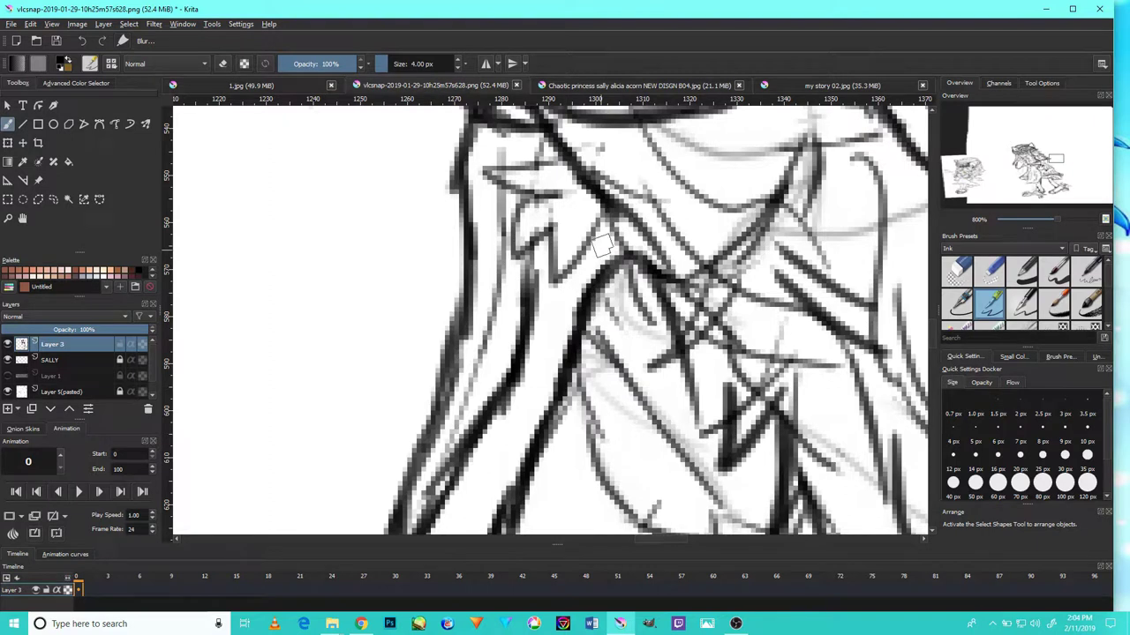
pyautogui.moveTo(594, 221)
pyautogui.mouseDown()
pyautogui.moveTo(562, 322)
pyautogui.moveTo(554, 225)
pyautogui.moveTo(524, 278)
pyautogui.moveTo(517, 221)
pyautogui.moveTo(542, 192)
pyautogui.moveTo(469, 165)
pyautogui.moveTo(567, 159)
pyautogui.moveTo(479, 166)
pyautogui.moveTo(477, 192)
pyautogui.mouseUp()
pyautogui.scroll(-2, 528, 221)
pyautogui.scroll(1, 535, 227)
pyautogui.scroll(-1, 535, 228)
pyautogui.moveTo(527, 242); pyautogui.dragTo(529, 192)
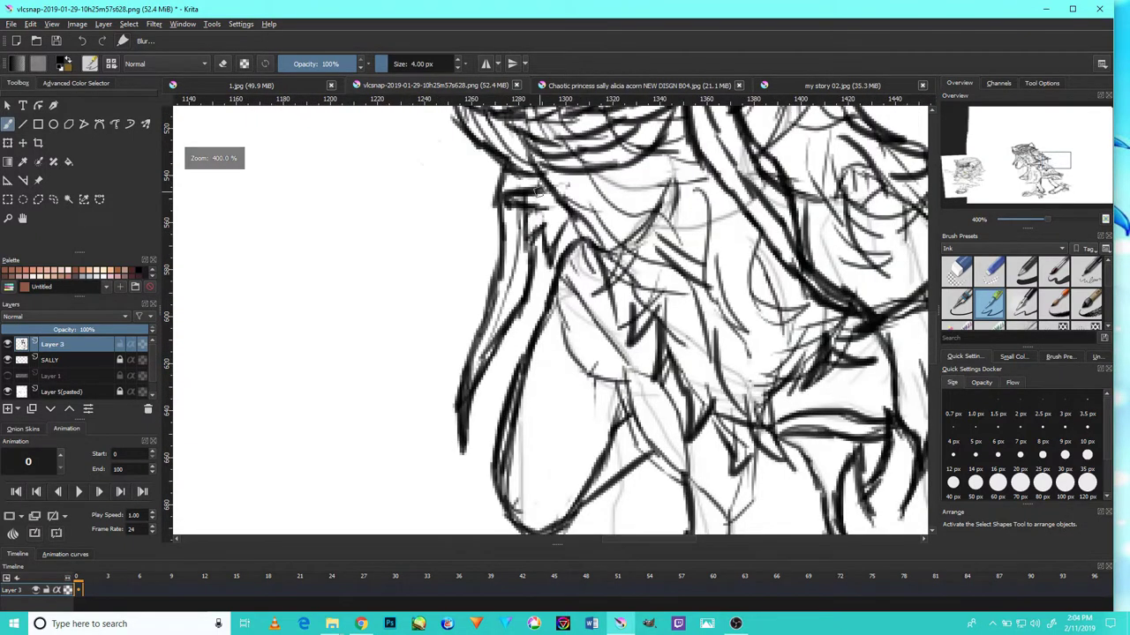
# - Thicken the angular outline between the bent arm and the hair, from the dress front up to the raised arm
pyautogui.press('-')
pyautogui.press('-')
pyautogui.press('-')
pyautogui.press('+')
pyautogui.press('+')
pyautogui.press('+')
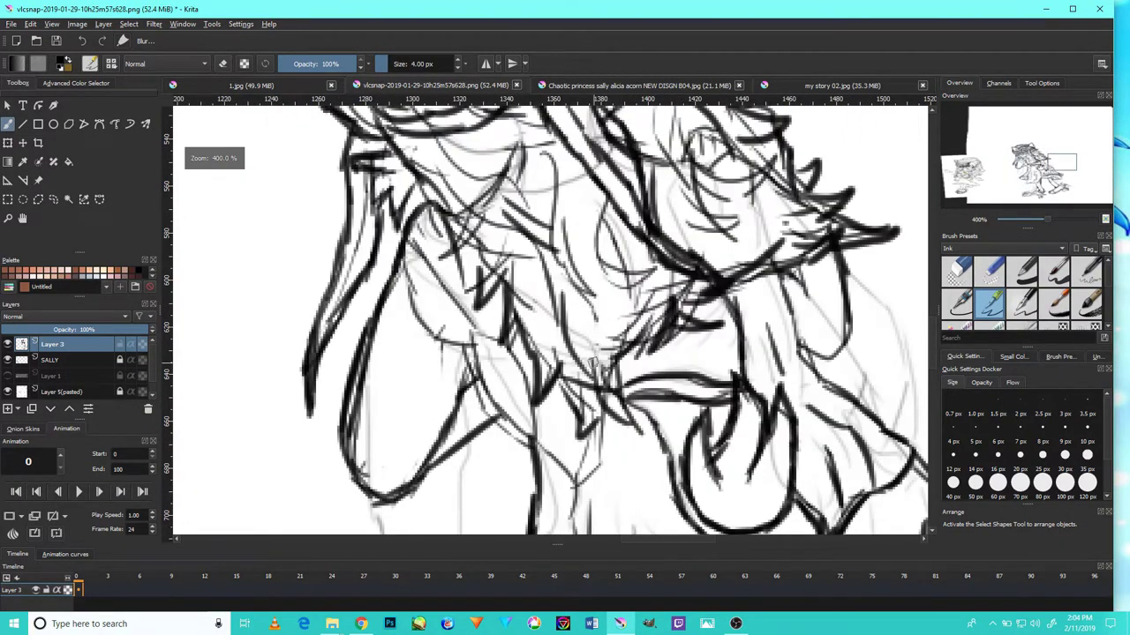
pyautogui.press('+')
pyautogui.press('+')
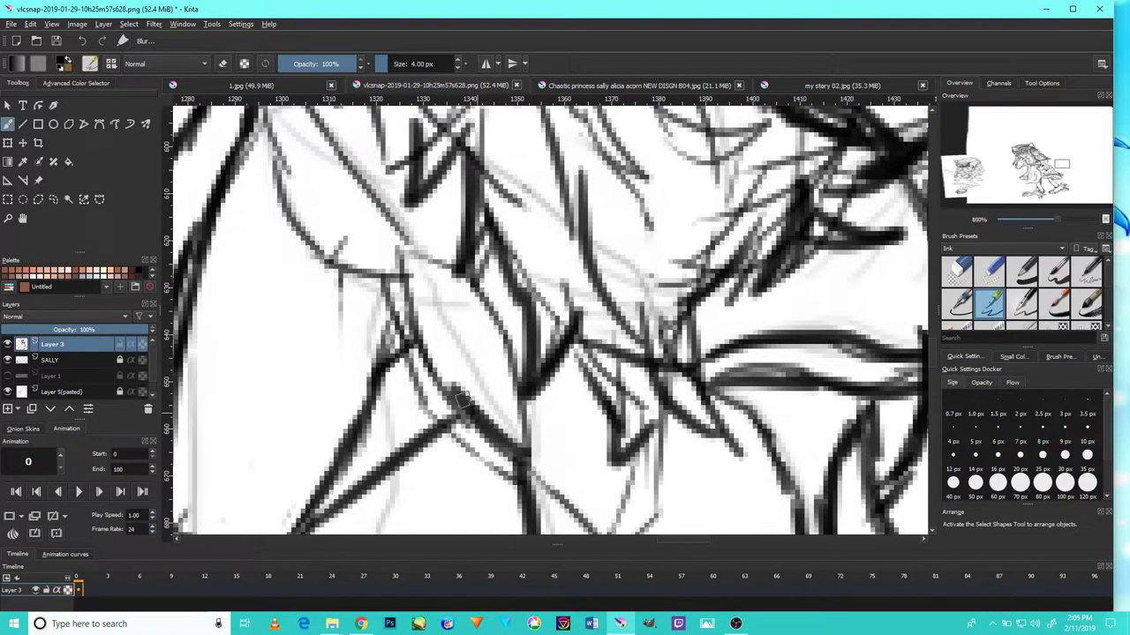
pyautogui.moveTo(477, 415); pyautogui.dragTo(415, 292)
pyautogui.moveTo(428, 346)
pyautogui.mouseDown()
pyautogui.moveTo(407, 259)
pyautogui.moveTo(400, 267)
pyautogui.moveTo(314, 231)
pyautogui.moveTo(371, 280)
pyautogui.moveTo(301, 200)
pyautogui.mouseUp()
pyautogui.moveTo(339, 267); pyautogui.dragTo(273, 177)
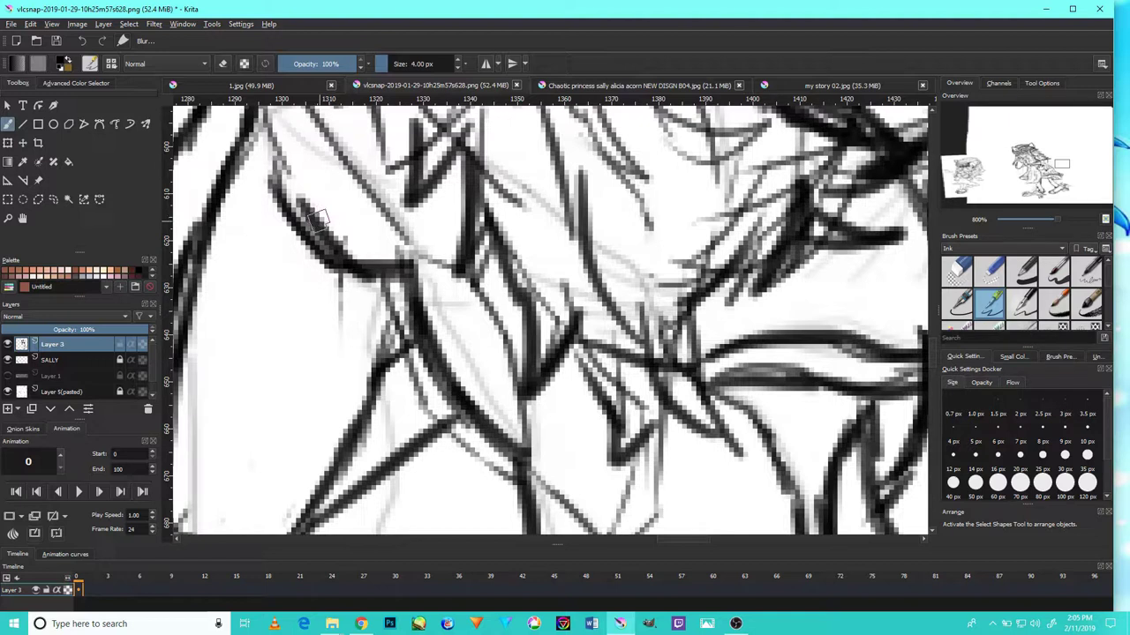
pyautogui.moveTo(323, 206)
pyautogui.mouseDown()
pyautogui.moveTo(382, 315)
pyautogui.moveTo(346, 214)
pyautogui.mouseUp()
pyautogui.moveTo(366, 282)
pyautogui.mouseDown()
pyautogui.moveTo(357, 184)
pyautogui.moveTo(429, 210)
pyautogui.mouseUp()
pyautogui.scroll(-8, 607, 350)
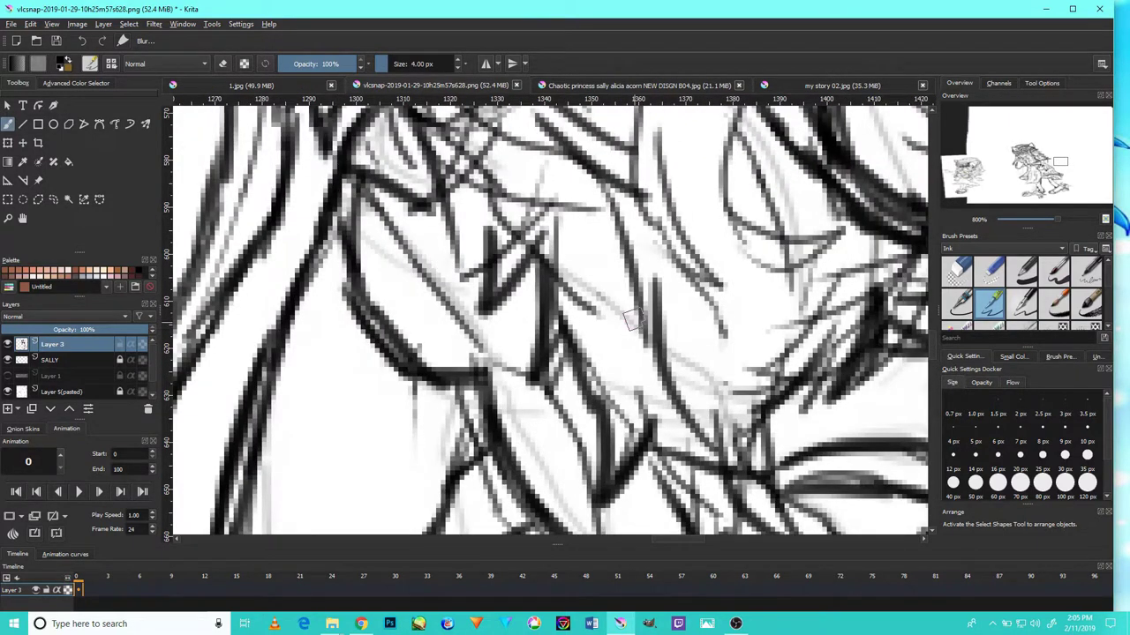
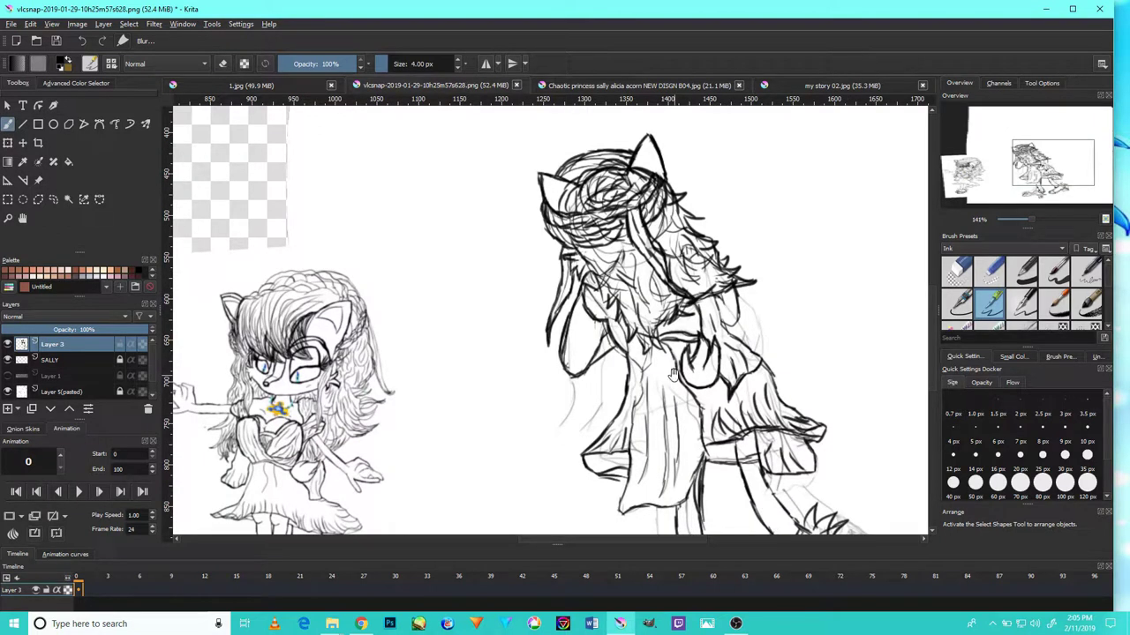
# - Check which layer holds the rough sketch and hide the Layer 5(pasted) layer
pyautogui.moveTo(756, 338); pyautogui.dragTo(693, 148)
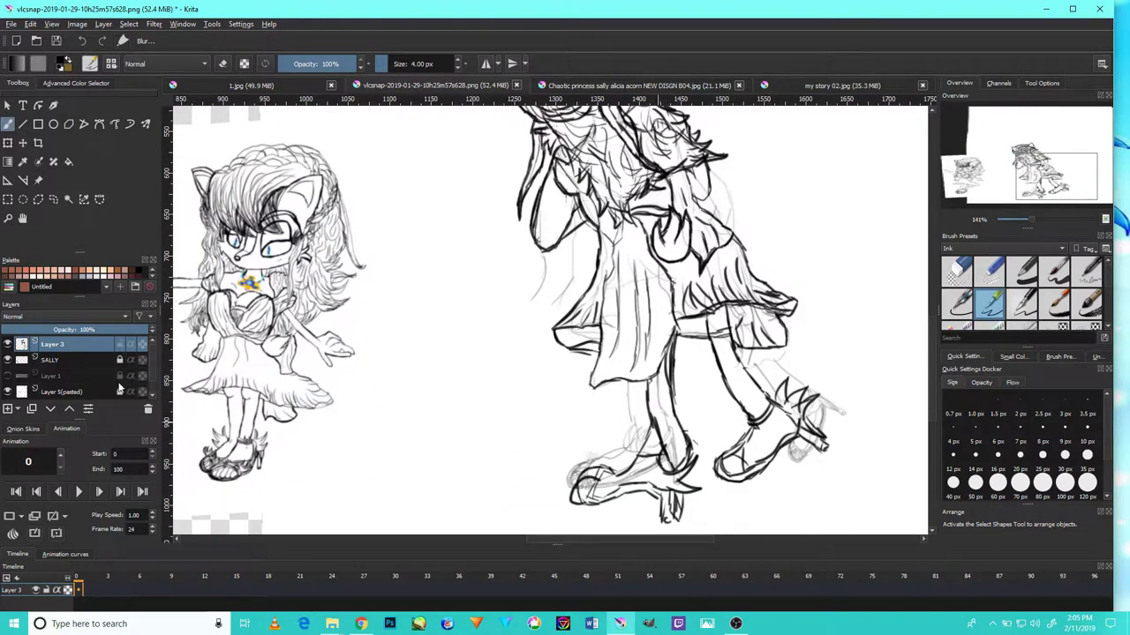
pyautogui.click(8, 381)
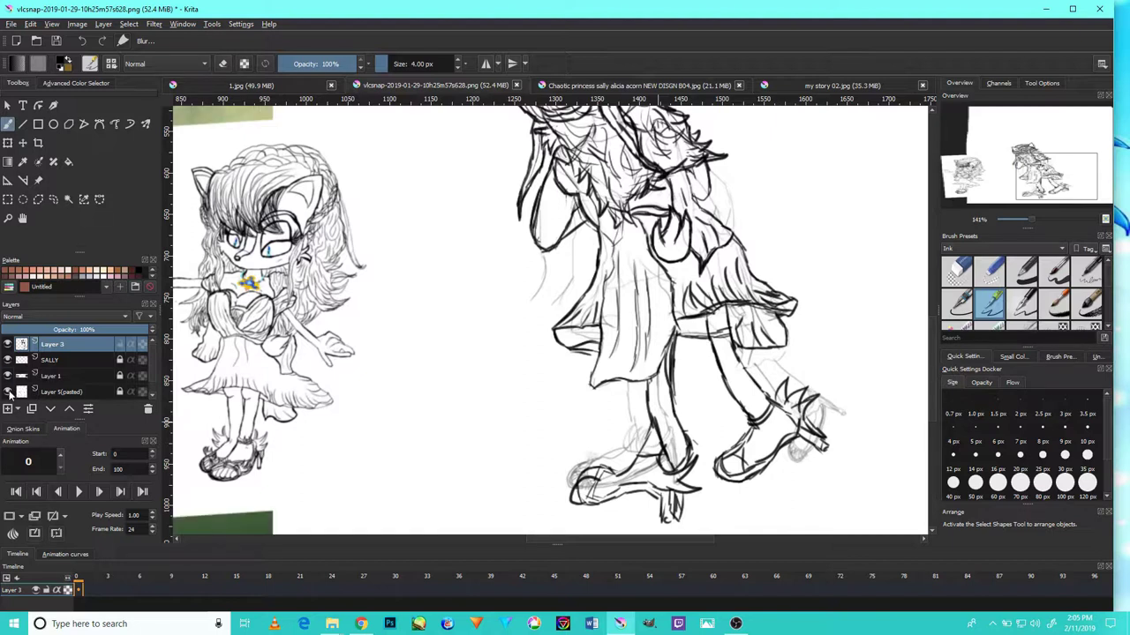
pyautogui.click(8, 392)
pyautogui.click(8, 377)
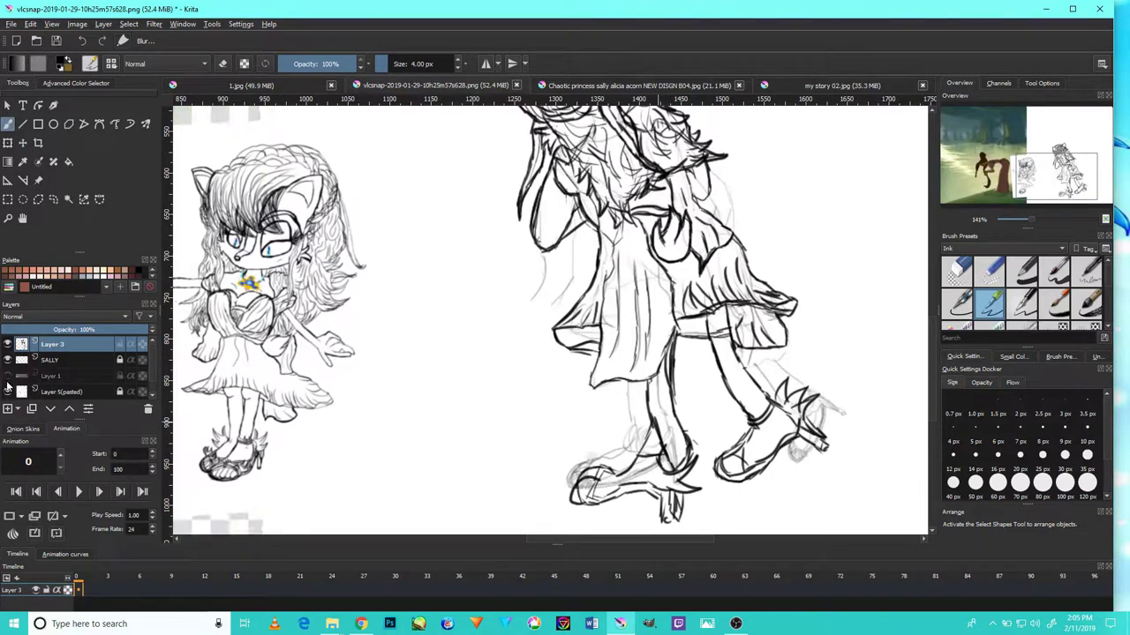
pyautogui.click(8, 361)
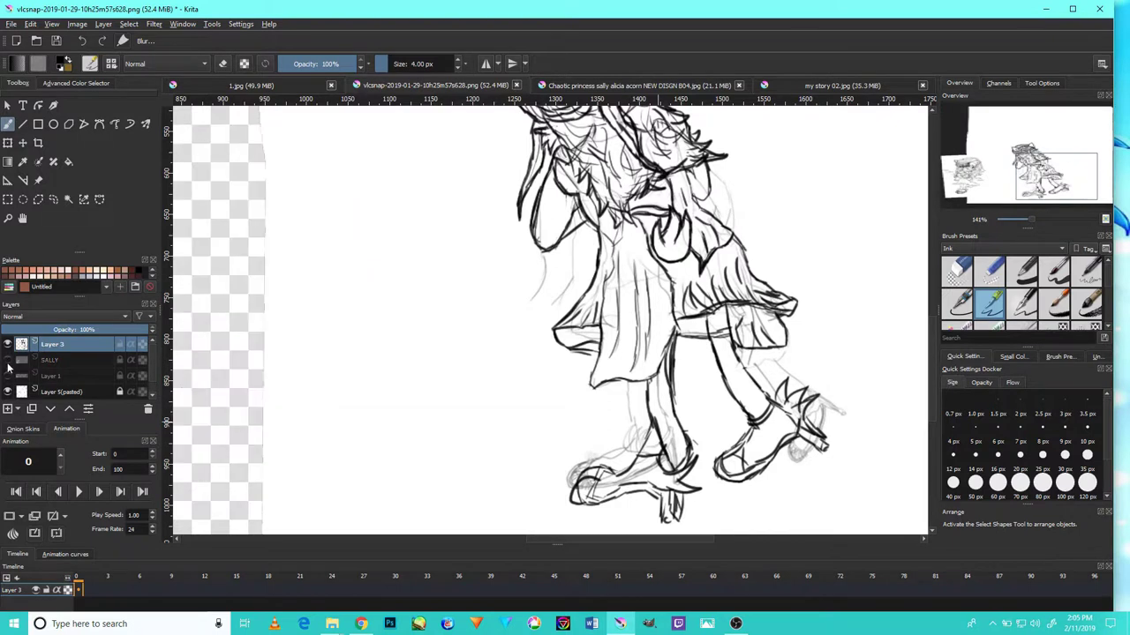
pyautogui.click(8, 361)
pyautogui.scroll(-1, 16, 379)
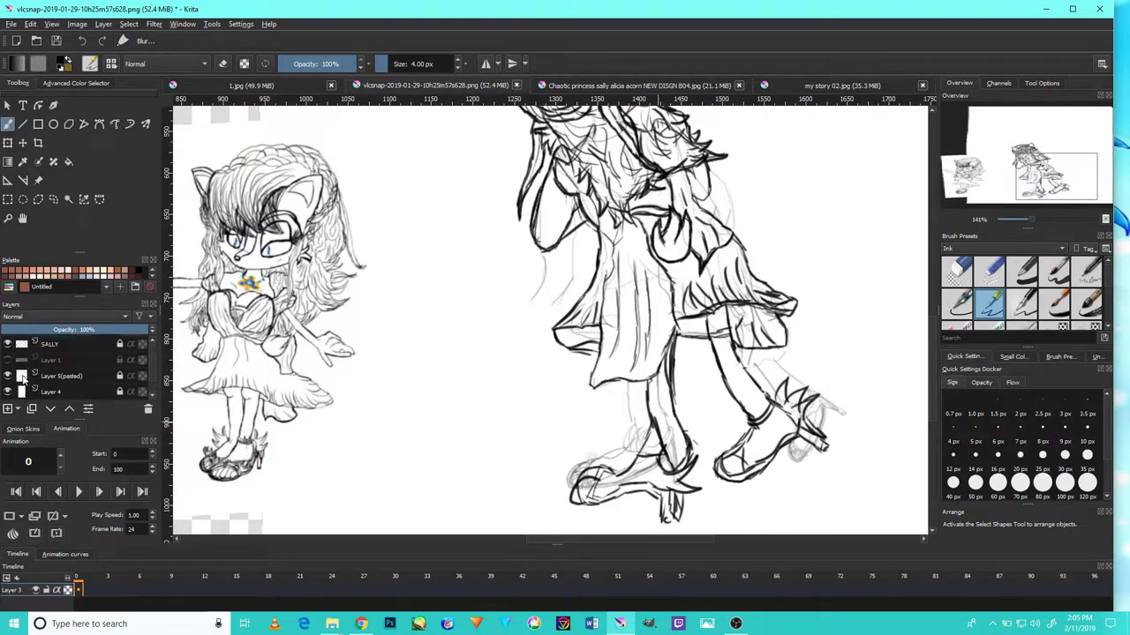
pyautogui.click(8, 392)
pyautogui.click(8, 392)
pyautogui.click(8, 377)
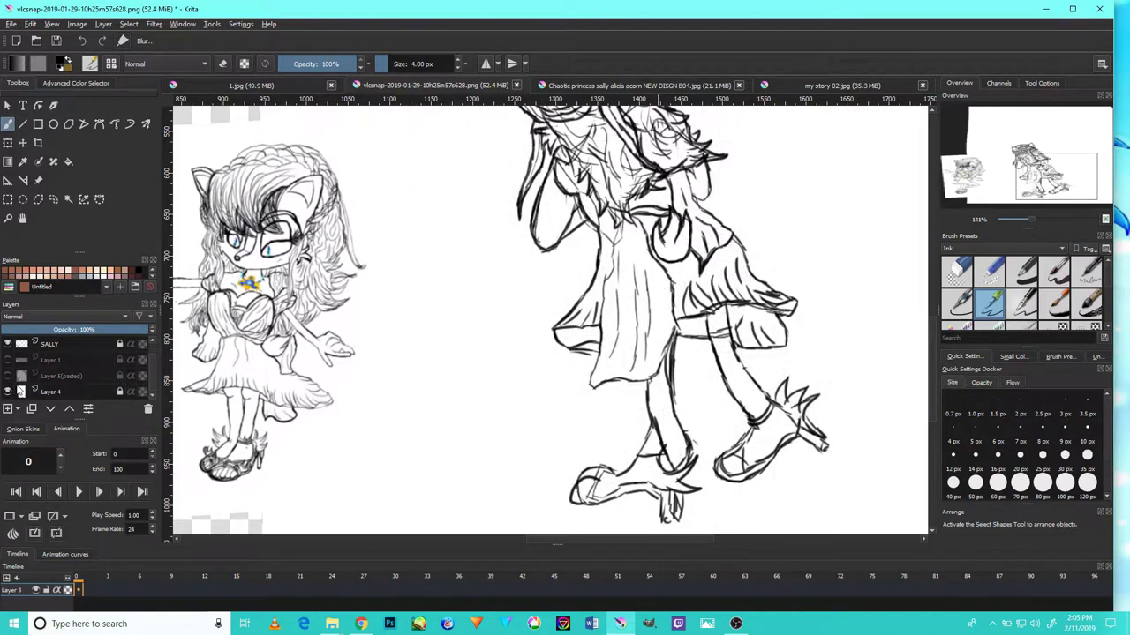
# - Darken the rear leg's back edge and add curved hem lines between the legs and beneath the rear skirt flap
pyautogui.scroll(-2, 683, 250)
pyautogui.scroll(4, 707, 357)
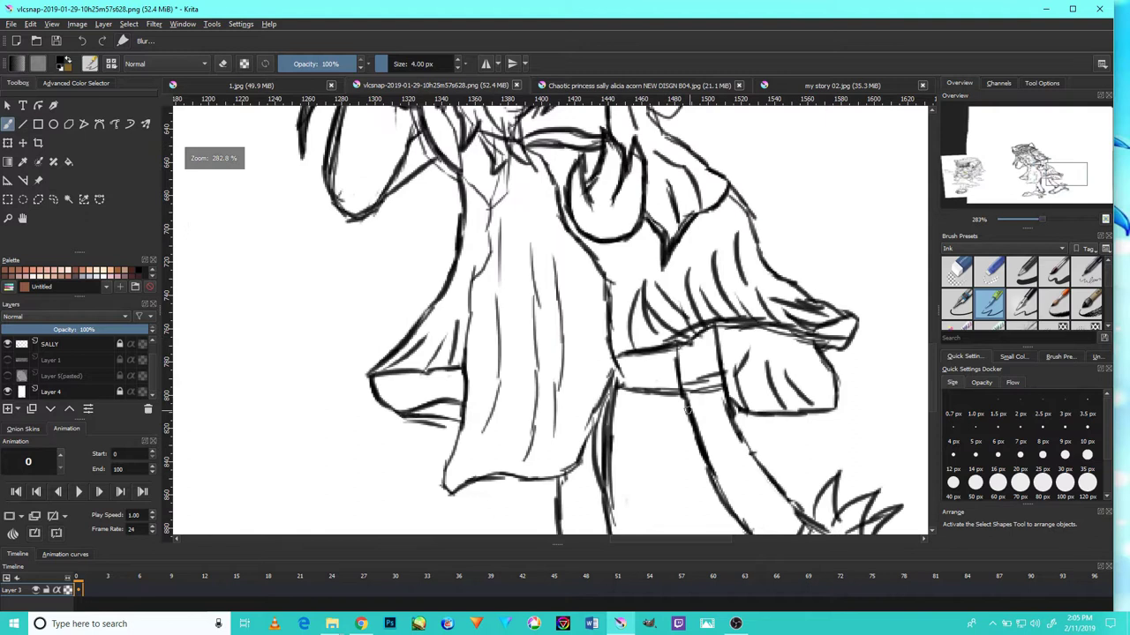
pyautogui.scroll(2, 679, 408)
pyautogui.moveTo(820, 497)
pyautogui.mouseDown()
pyautogui.moveTo(776, 429)
pyautogui.moveTo(813, 489)
pyautogui.moveTo(777, 375)
pyautogui.mouseUp()
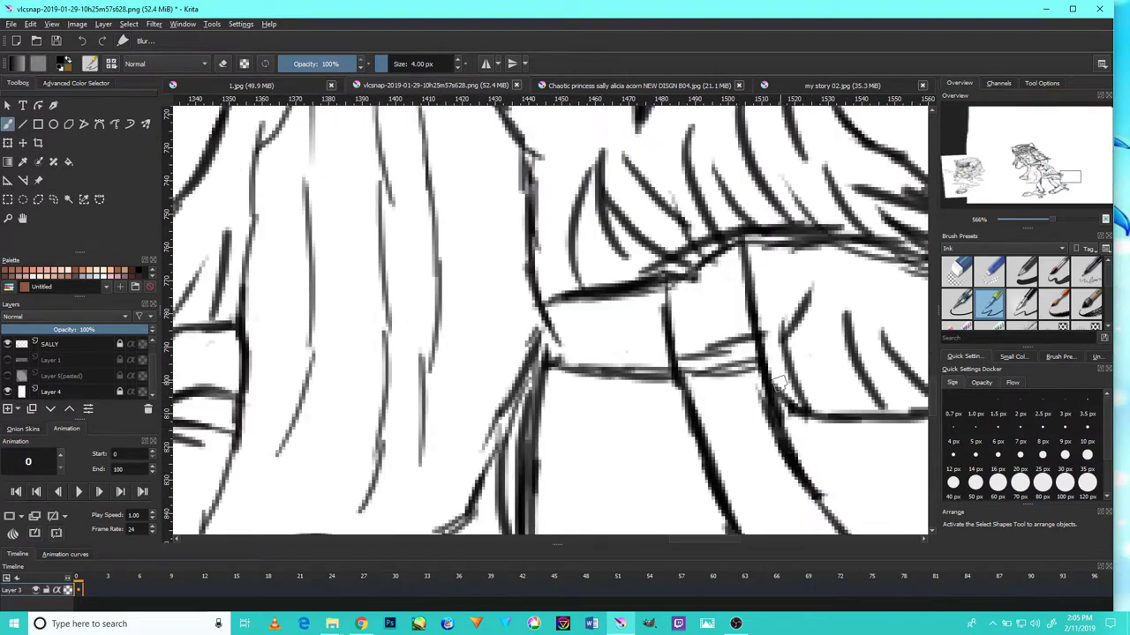
pyautogui.scroll(-2, 776, 412)
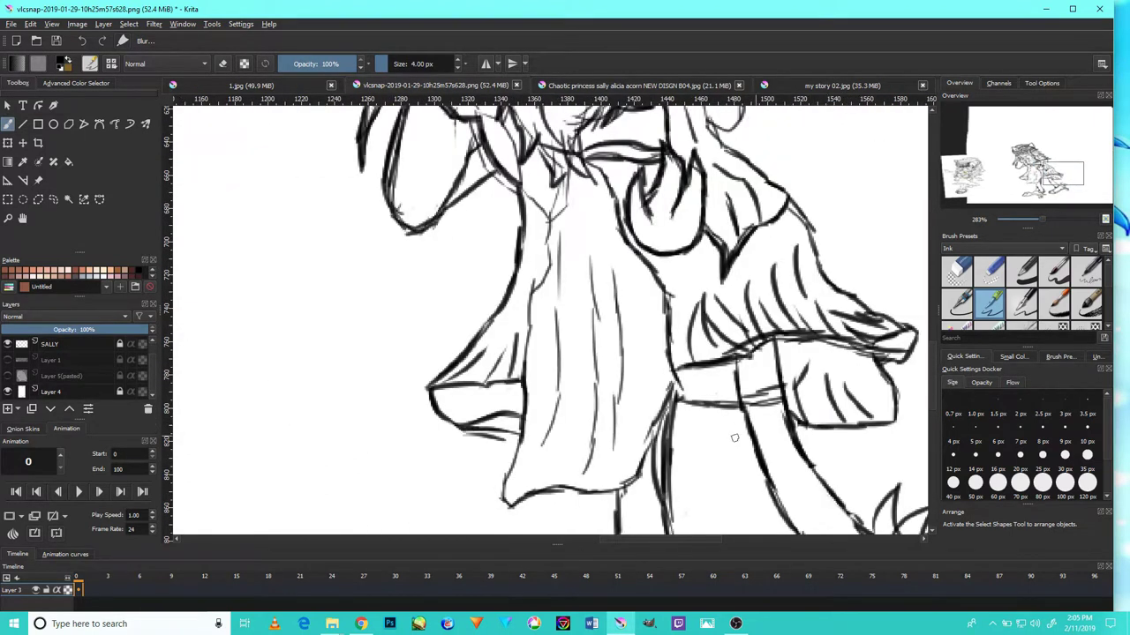
pyautogui.moveTo(673, 414)
pyautogui.mouseDown()
pyautogui.moveTo(748, 434)
pyautogui.moveTo(881, 426)
pyautogui.mouseUp()
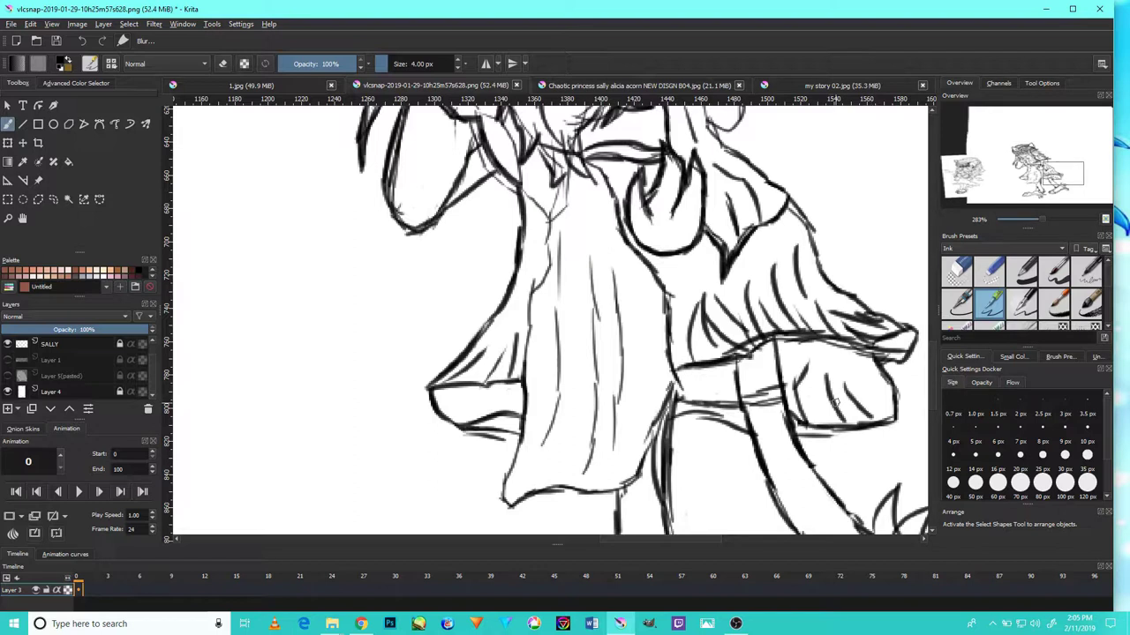
# - Erase the underskirt hem lines that cross the top of the rear leg
pyautogui.press('/')
pyautogui.scroll(3, 825, 461)
pyautogui.moveTo(685, 300)
pyautogui.mouseDown()
pyautogui.moveTo(672, 263)
pyautogui.moveTo(669, 335)
pyautogui.moveTo(648, 229)
pyautogui.moveTo(640, 298)
pyautogui.moveTo(616, 249)
pyautogui.moveTo(617, 300)
pyautogui.moveTo(594, 243)
pyautogui.moveTo(700, 305)
pyautogui.moveTo(695, 256)
pyautogui.moveTo(673, 333)
pyautogui.mouseUp()
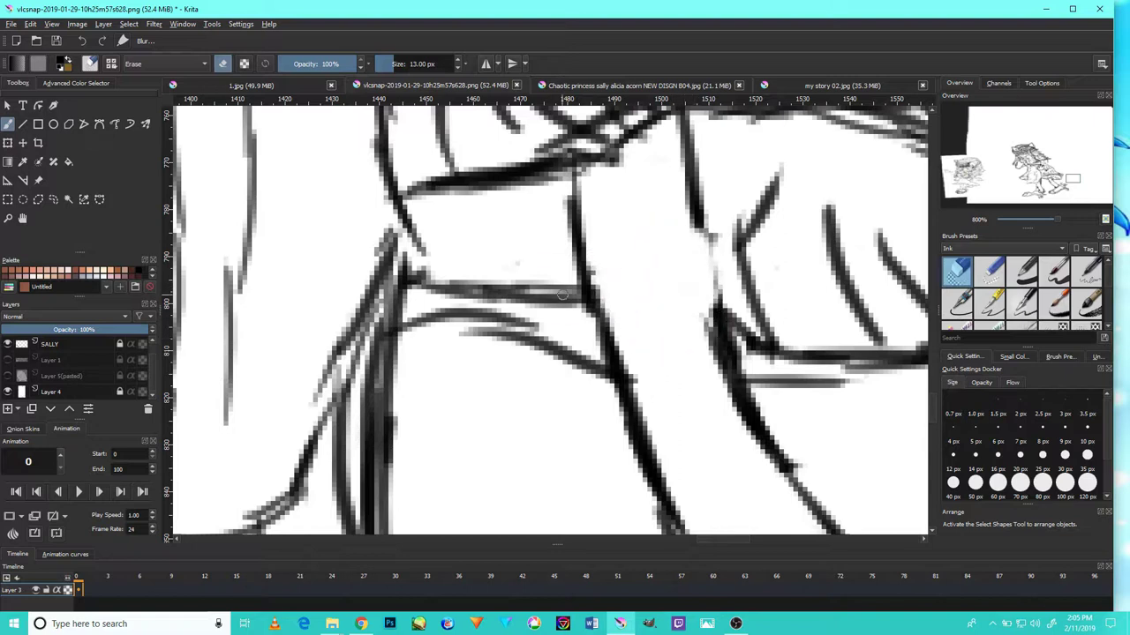
pyautogui.scroll(-4, 528, 279)
pyautogui.scroll(1, 521, 289)
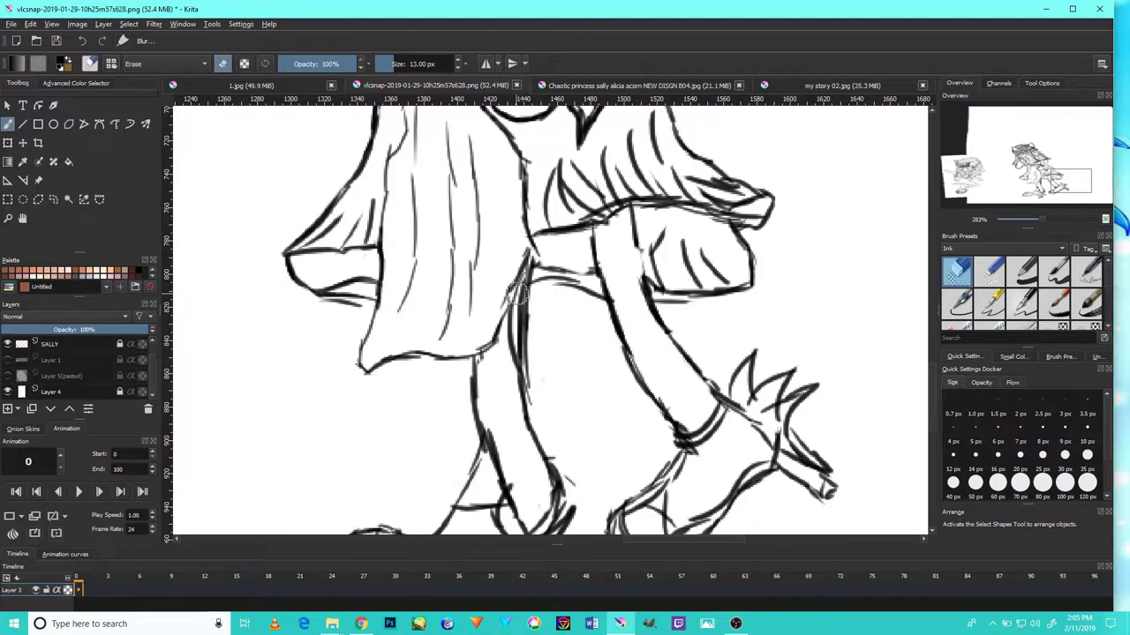
# - Switch back to the ink brush and thicken the rear edge of the dress's long front panel
pyautogui.press('/')
pyautogui.scroll(4, 476, 212)
pyautogui.scroll(-1, 618, 309)
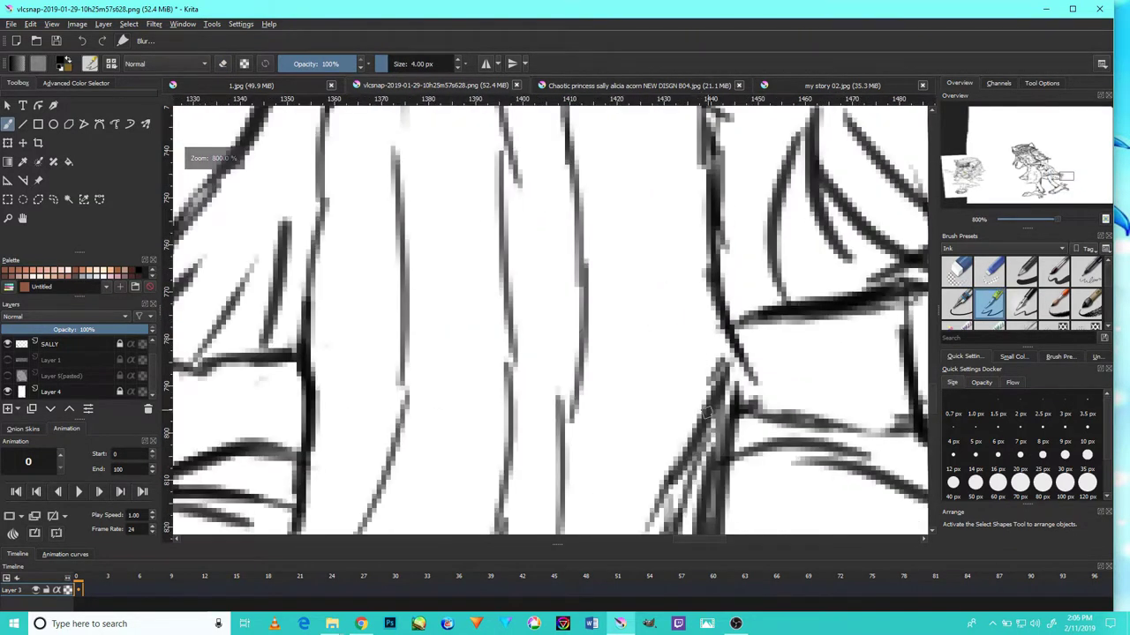
pyautogui.moveTo(710, 406); pyautogui.dragTo(712, 313)
pyautogui.moveTo(716, 355); pyautogui.dragTo(711, 270)
pyautogui.moveTo(722, 325); pyautogui.dragTo(711, 231)
pyautogui.scroll(-4, 704, 259)
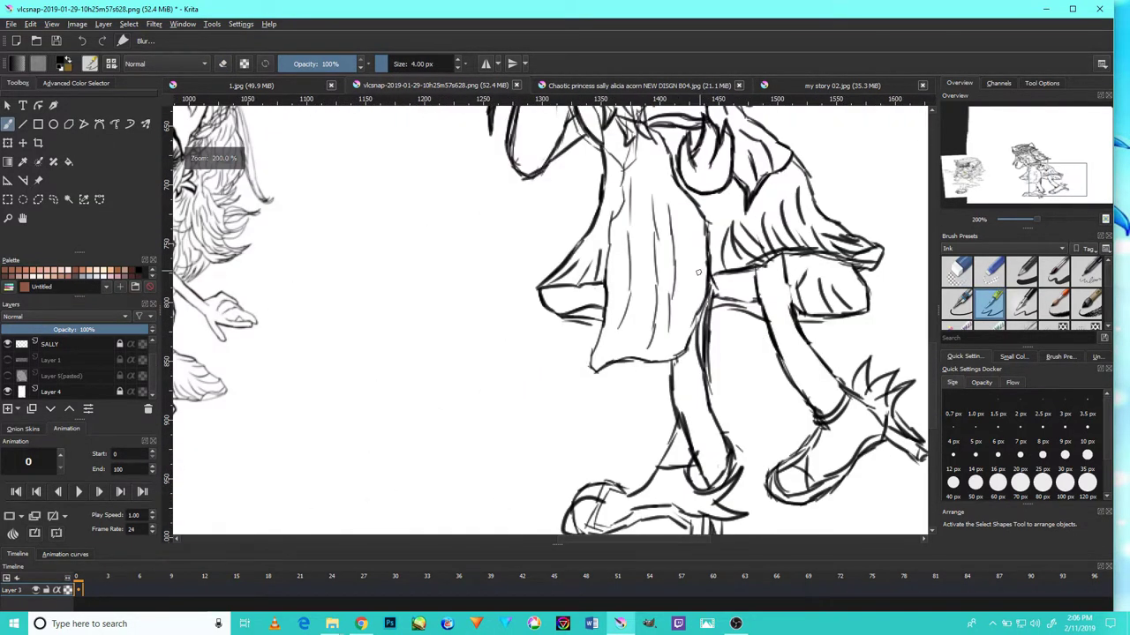
# - Thicken the front panel's bottom hem, its pointed front corner and the curve rising to its rear edge
pyautogui.scroll(3, 674, 372)
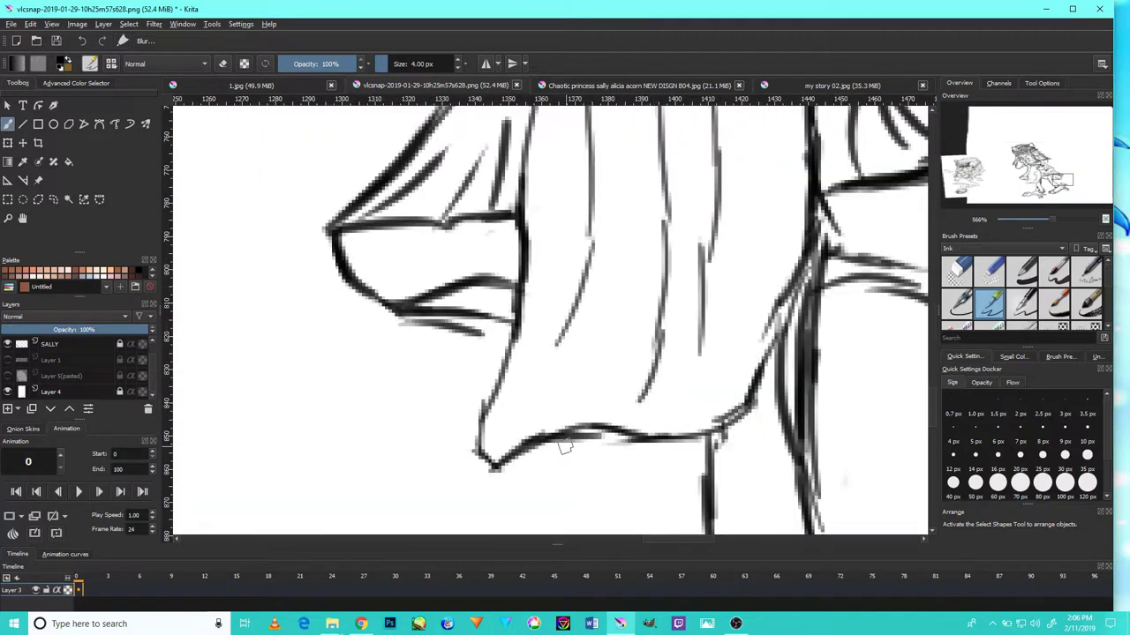
pyautogui.moveTo(629, 443)
pyautogui.mouseDown()
pyautogui.moveTo(567, 448)
pyautogui.moveTo(479, 482)
pyautogui.moveTo(509, 381)
pyautogui.mouseUp()
pyautogui.moveTo(489, 424)
pyautogui.mouseDown()
pyautogui.moveTo(514, 317)
pyautogui.moveTo(464, 474)
pyautogui.moveTo(726, 431)
pyautogui.moveTo(777, 296)
pyautogui.mouseUp()
pyautogui.moveTo(764, 355); pyautogui.dragTo(810, 231)
pyautogui.scroll(-5, 733, 292)
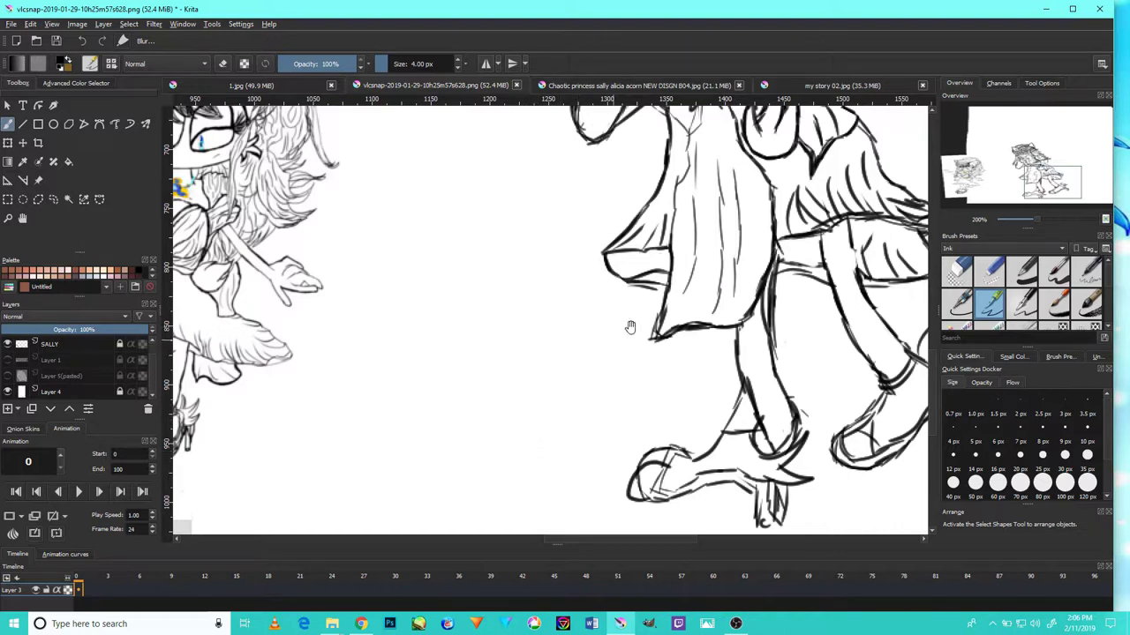
# - Thicken the middle stretch of the front panel's front edge, up to its outward bend
pyautogui.moveTo(630, 327); pyautogui.dragTo(660, 504)
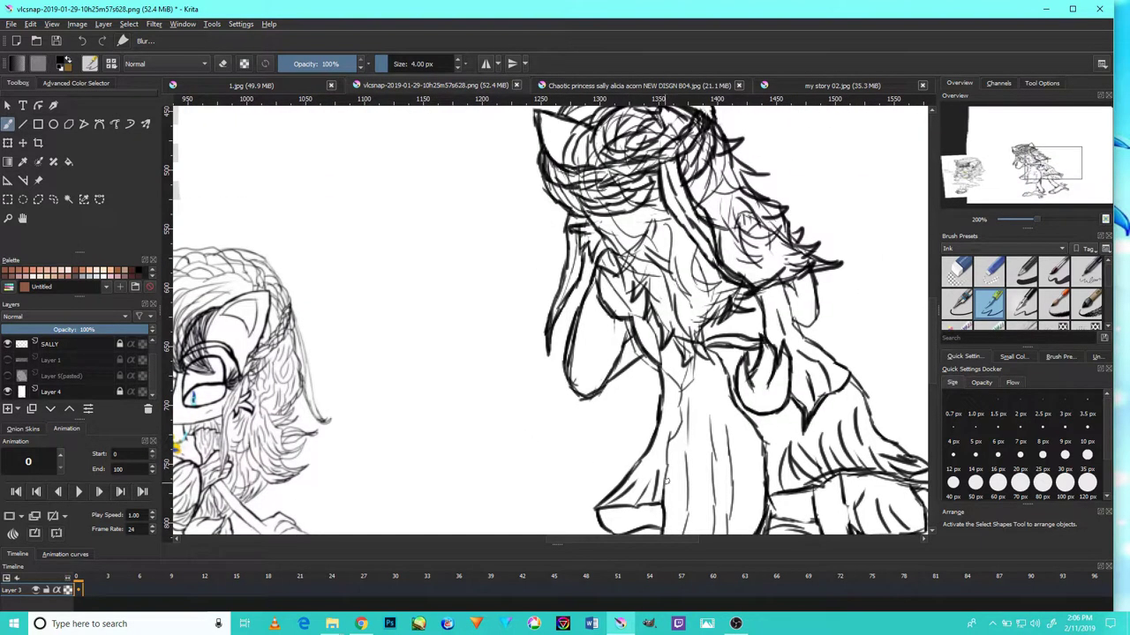
pyautogui.scroll(-1, 662, 465)
pyautogui.scroll(4, 671, 473)
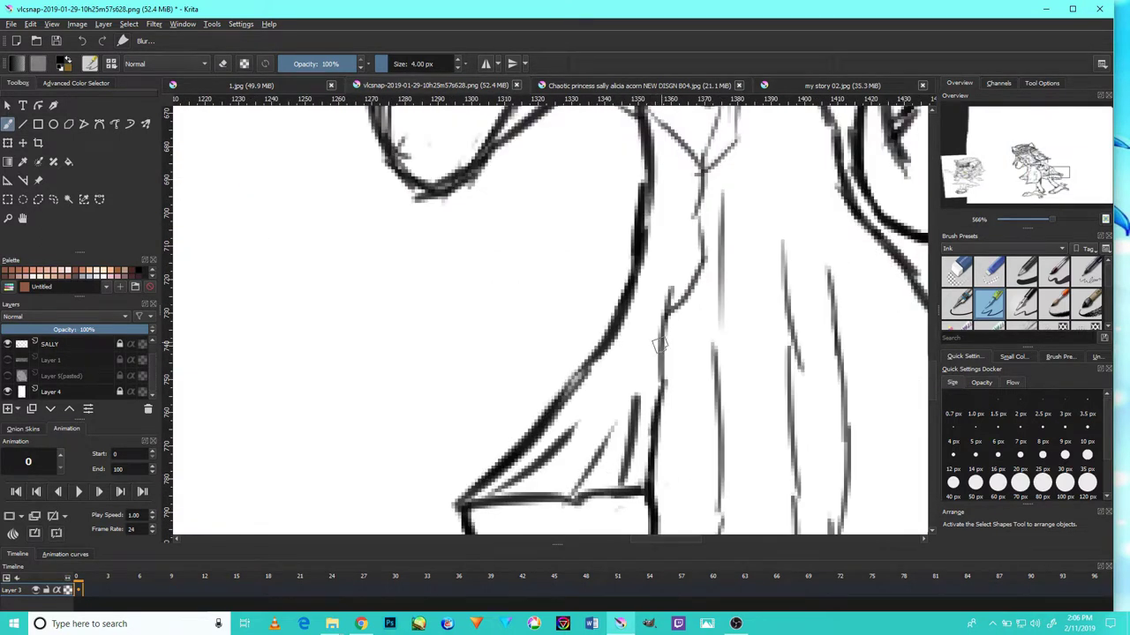
pyautogui.moveTo(658, 406)
pyautogui.mouseDown()
pyautogui.moveTo(687, 299)
pyautogui.moveTo(672, 342)
pyautogui.moveTo(672, 301)
pyautogui.moveTo(699, 267)
pyautogui.mouseUp()
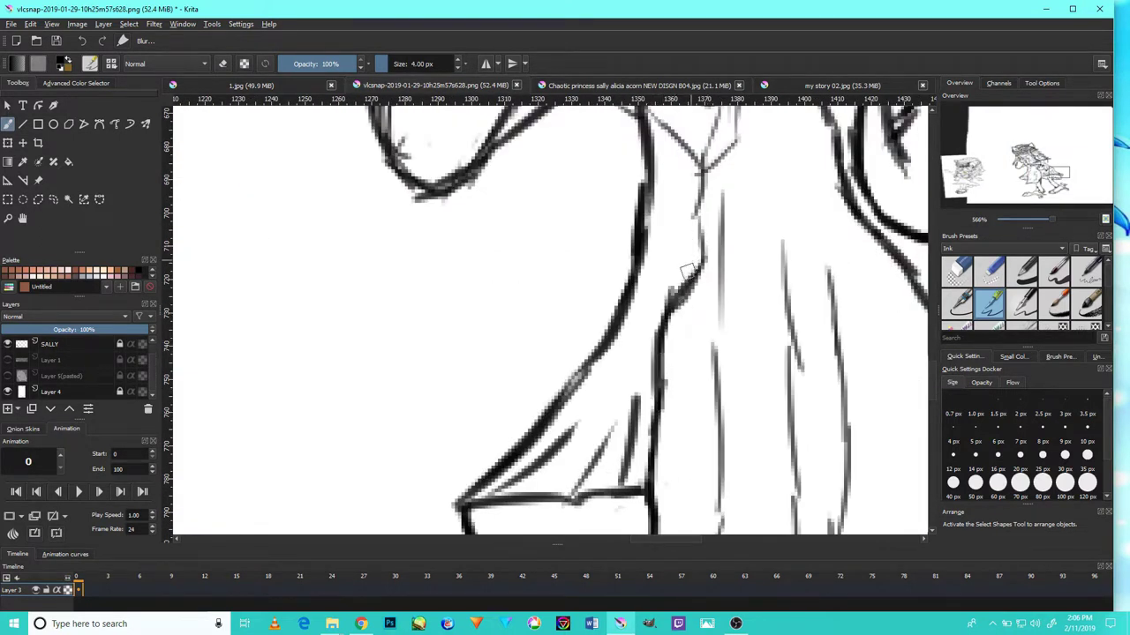
pyautogui.scroll(-4, 688, 263)
# - Thicken the upper stretch of the front panel's front edge, from the outward bend up to the V point at the waist
pyautogui.scroll(4, 670, 265)
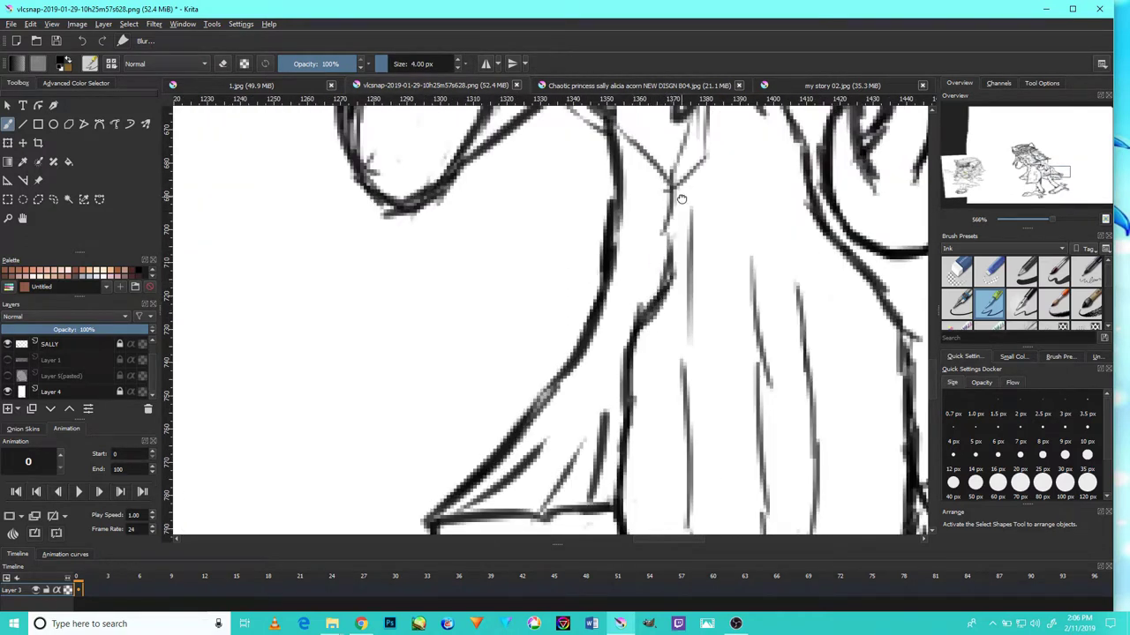
pyautogui.moveTo(681, 198); pyautogui.dragTo(673, 311)
pyautogui.moveTo(664, 386)
pyautogui.mouseDown()
pyautogui.moveTo(658, 324)
pyautogui.moveTo(677, 286)
pyautogui.mouseUp()
pyautogui.moveTo(663, 326); pyautogui.dragTo(679, 244)
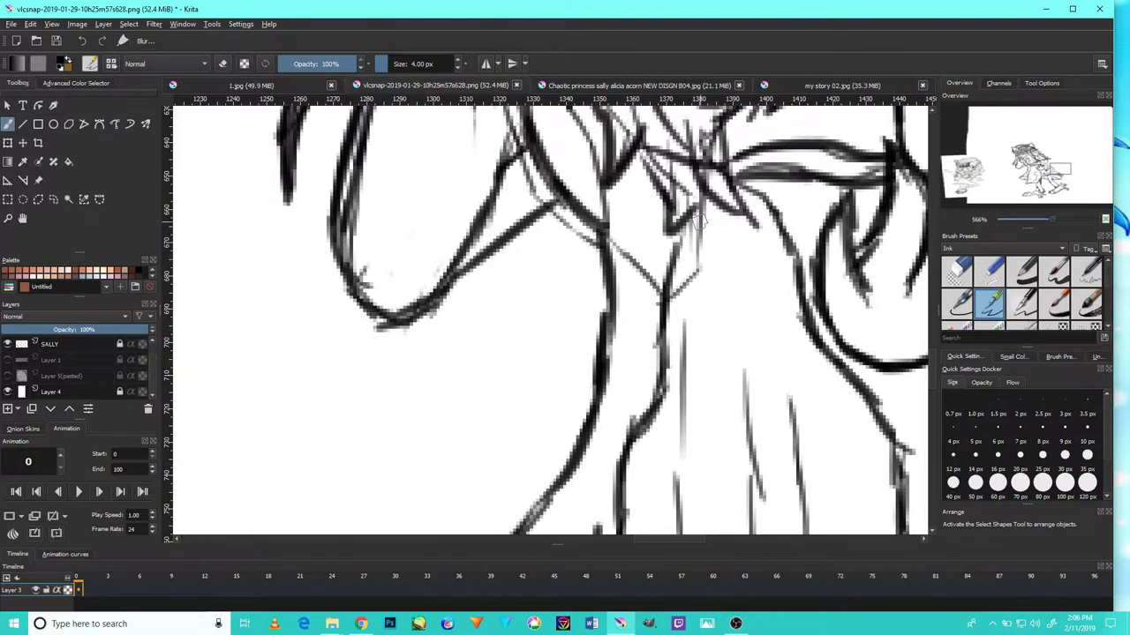
# - Thicken both sides of the waist's V point and the curved front edge of the bodice beside the bent arm
pyautogui.scroll(3, 695, 202)
pyautogui.moveTo(618, 346); pyautogui.dragTo(650, 380)
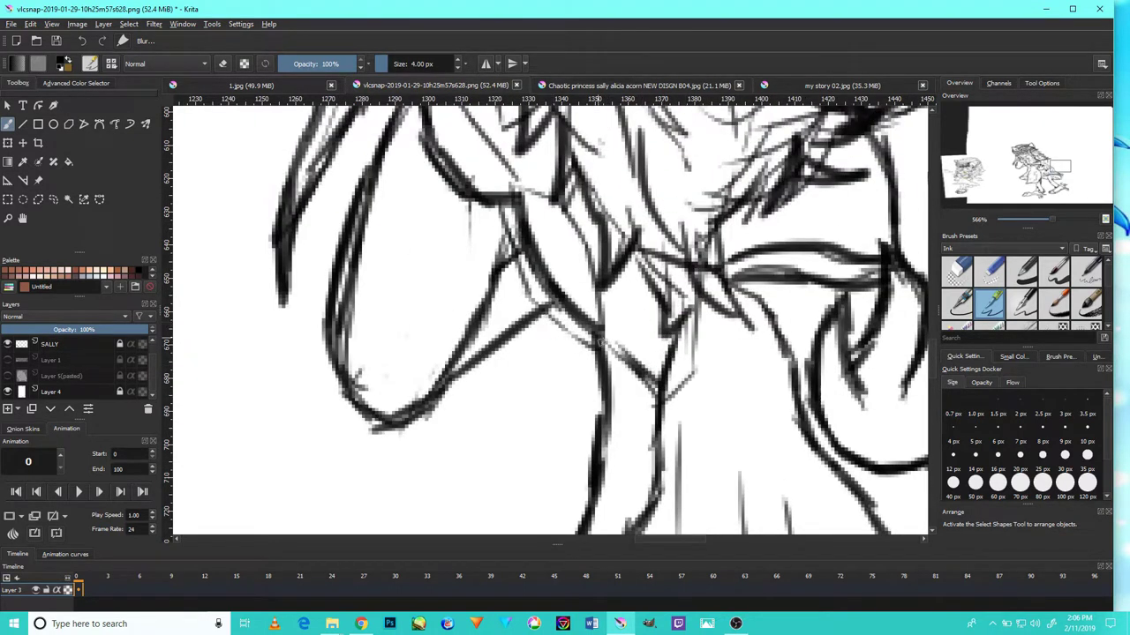
pyautogui.moveTo(597, 339)
pyautogui.mouseDown()
pyautogui.moveTo(557, 324)
pyautogui.moveTo(509, 265)
pyautogui.mouseUp()
pyautogui.moveTo(558, 313); pyautogui.dragTo(502, 173)
pyautogui.moveTo(538, 290); pyautogui.dragTo(519, 258)
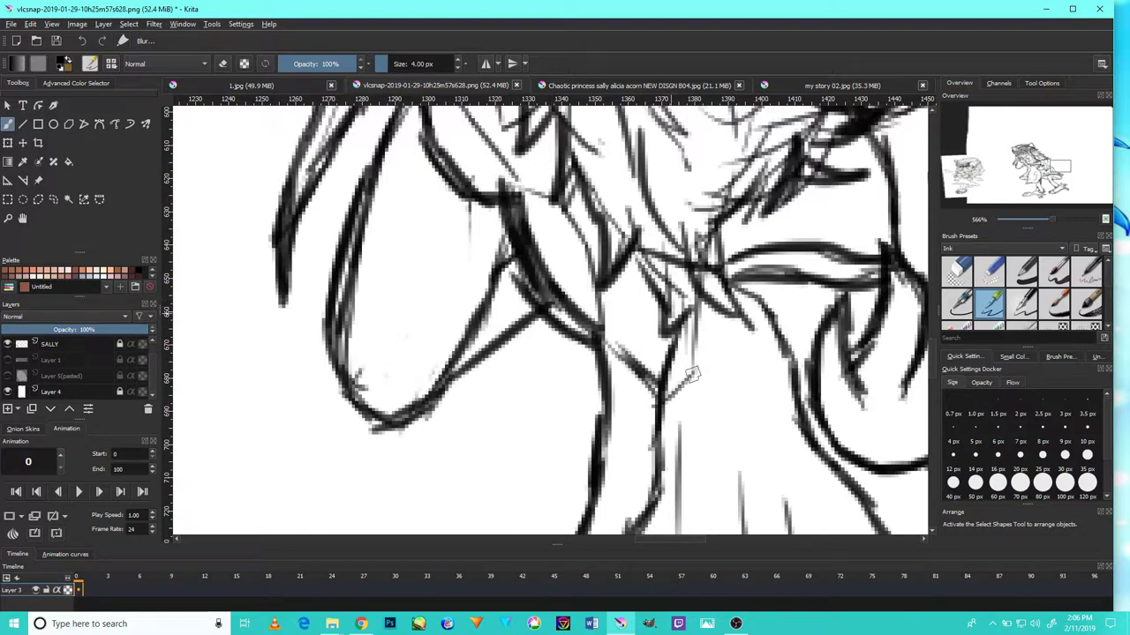
pyautogui.moveTo(668, 399)
pyautogui.mouseDown()
pyautogui.moveTo(686, 367)
pyautogui.moveTo(695, 286)
pyautogui.mouseUp()
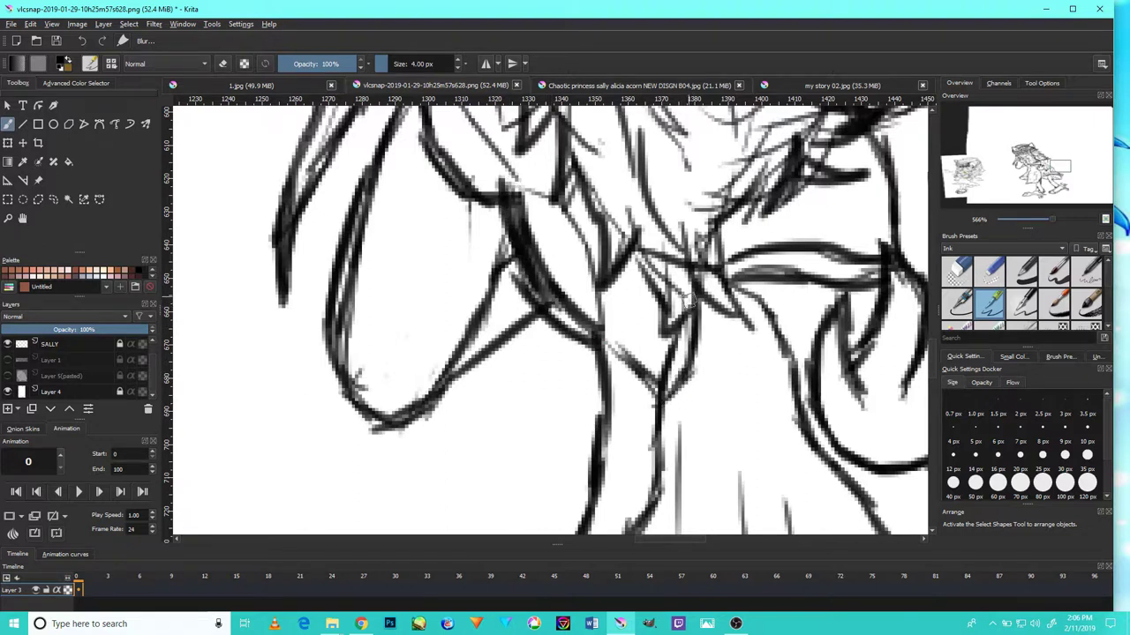
# - Thicken the outline of the narrow rounded shape hanging below the hair's rear tip, including its front edge
pyautogui.scroll(-5, 740, 327)
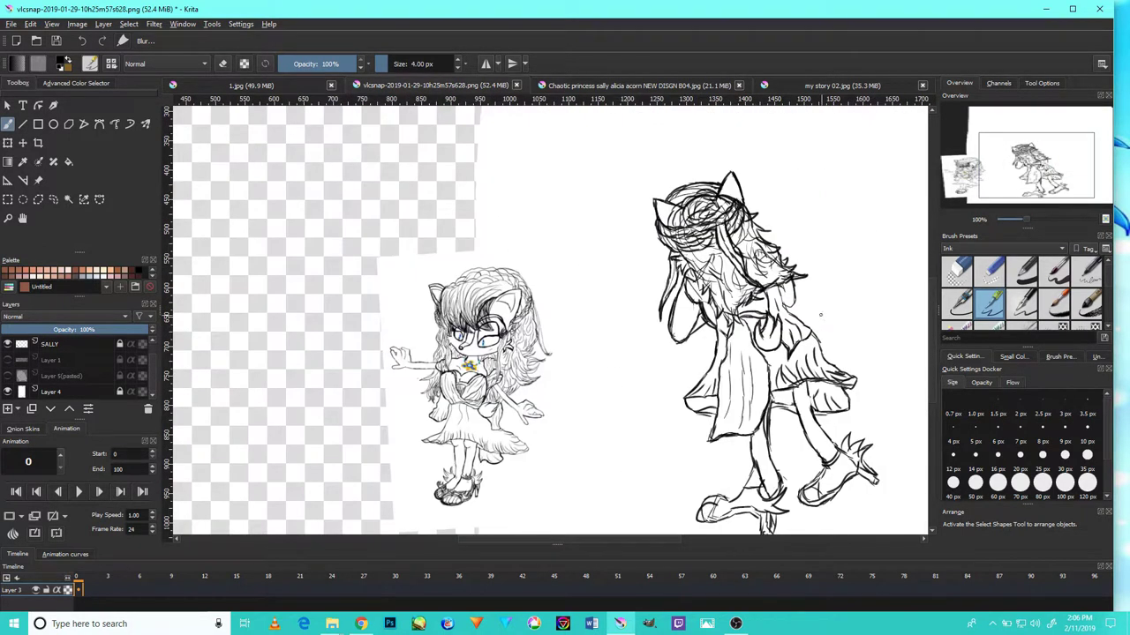
pyautogui.scroll(-2, 819, 315)
pyautogui.scroll(5, 806, 277)
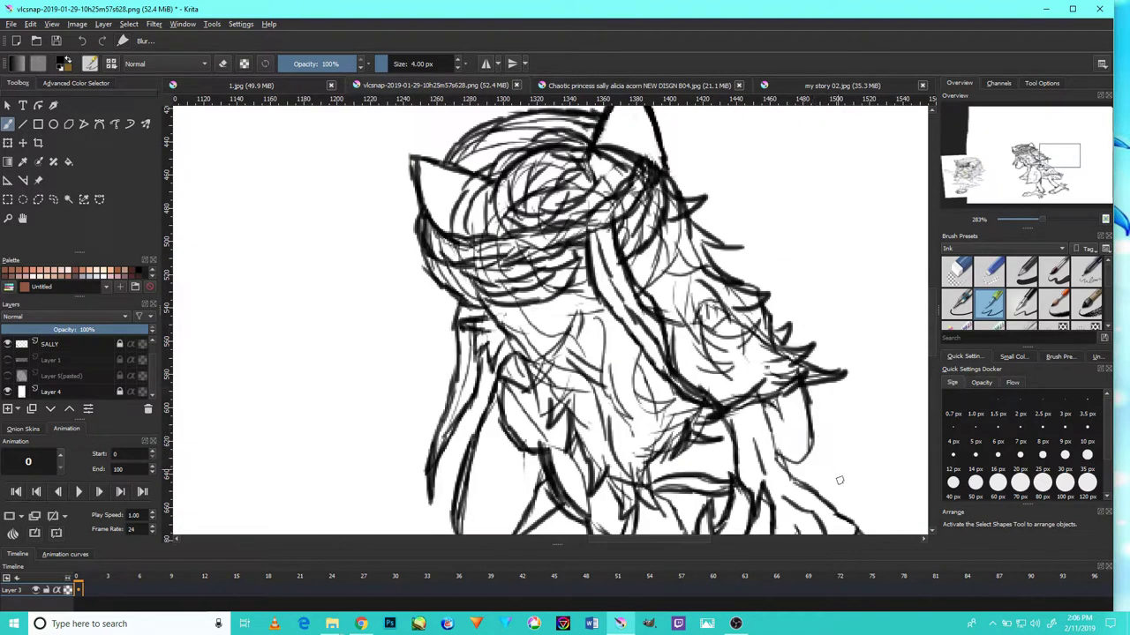
pyautogui.moveTo(778, 464)
pyautogui.mouseDown()
pyautogui.moveTo(829, 448)
pyautogui.moveTo(815, 461)
pyautogui.moveTo(806, 365)
pyautogui.mouseUp()
pyautogui.moveTo(772, 460); pyautogui.dragTo(762, 408)
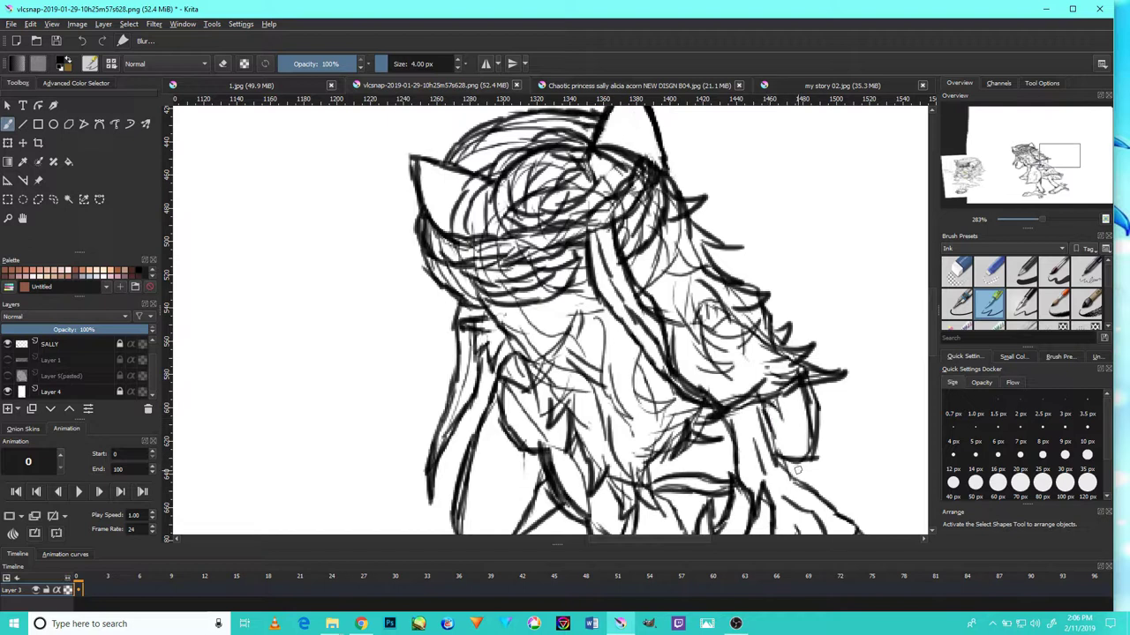
pyautogui.scroll(-3, 801, 451)
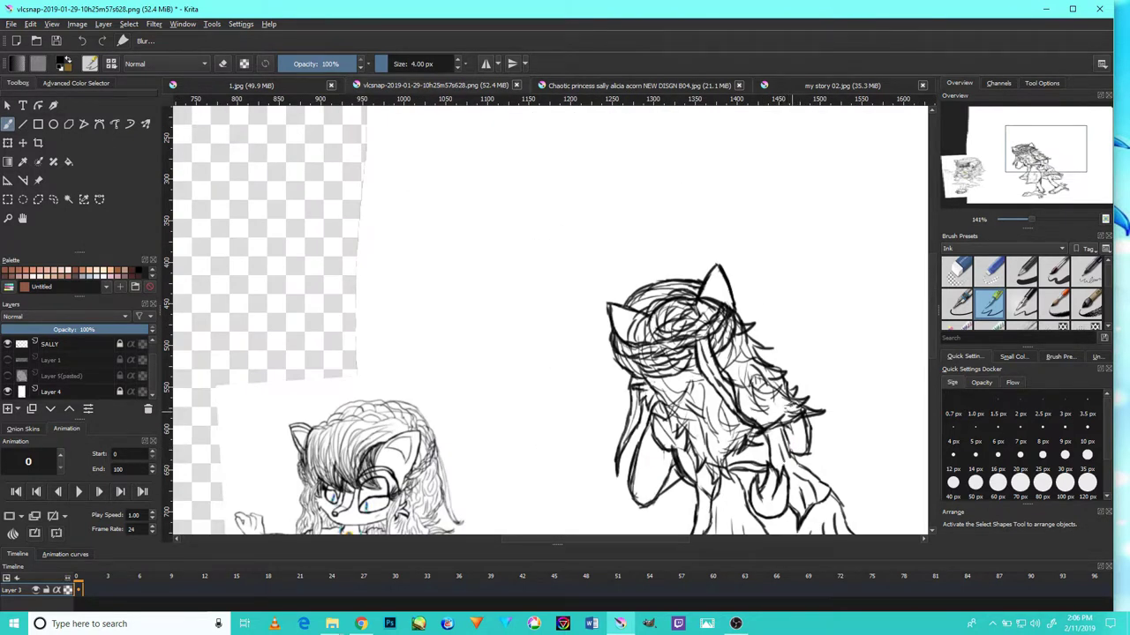
pyautogui.moveTo(783, 399); pyautogui.dragTo(741, 309)
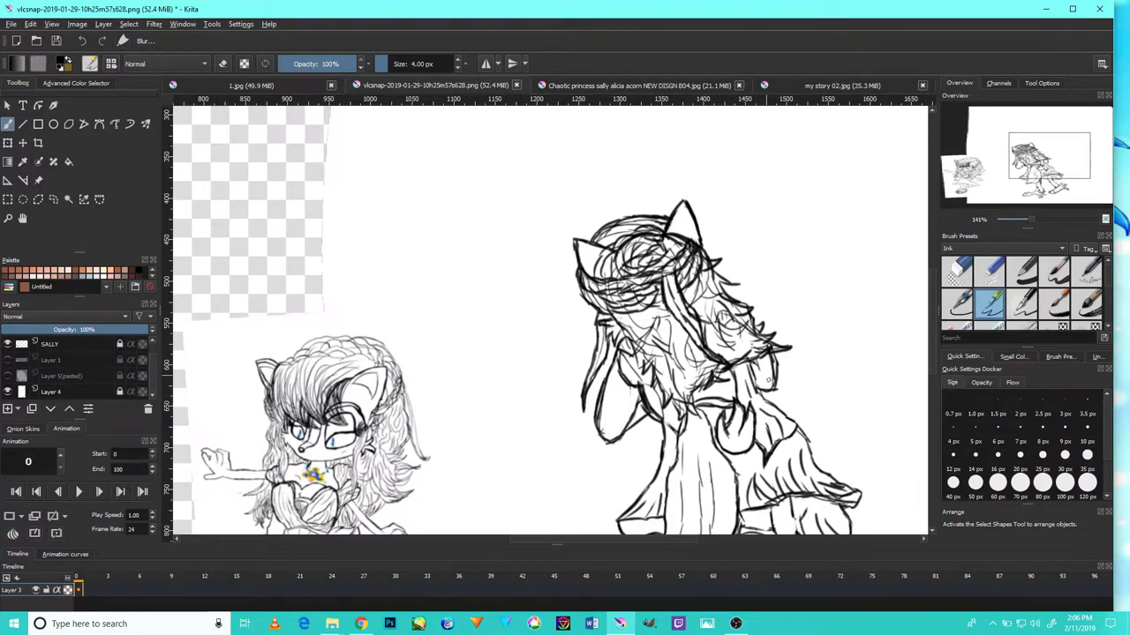
pyautogui.scroll(5, 768, 381)
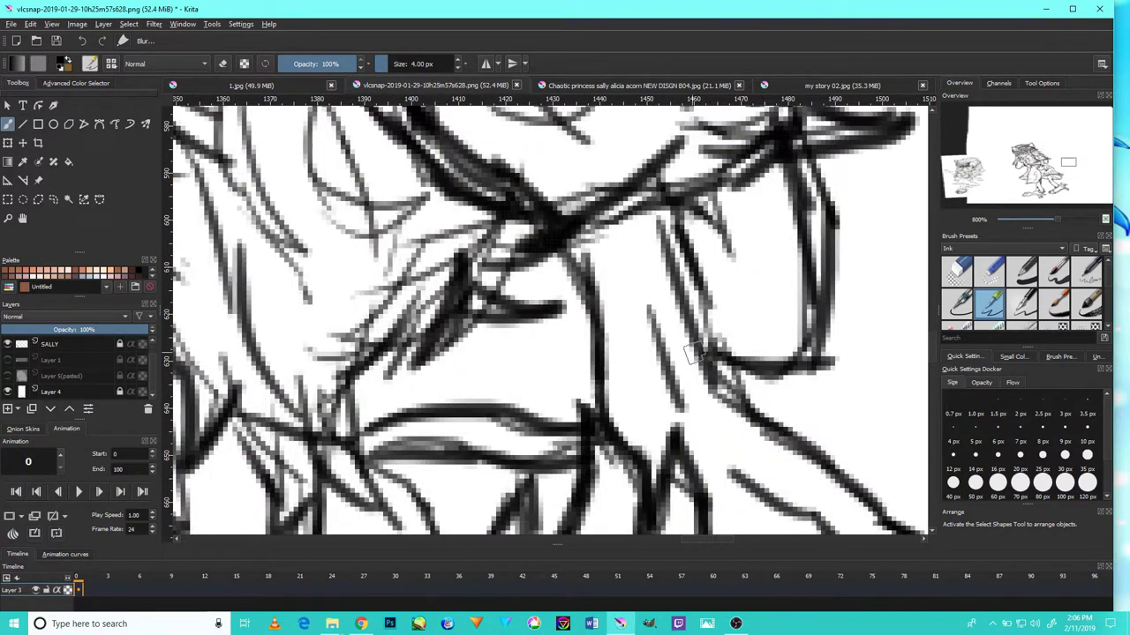
pyautogui.moveTo(702, 358); pyautogui.dragTo(689, 197)
pyautogui.moveTo(698, 311); pyautogui.dragTo(677, 180)
# - Thicken the bodice's sloping rear edge and ink a small pointed tip at the rear corner of its hem
pyautogui.scroll(-4, 759, 371)
pyautogui.scroll(2, 817, 490)
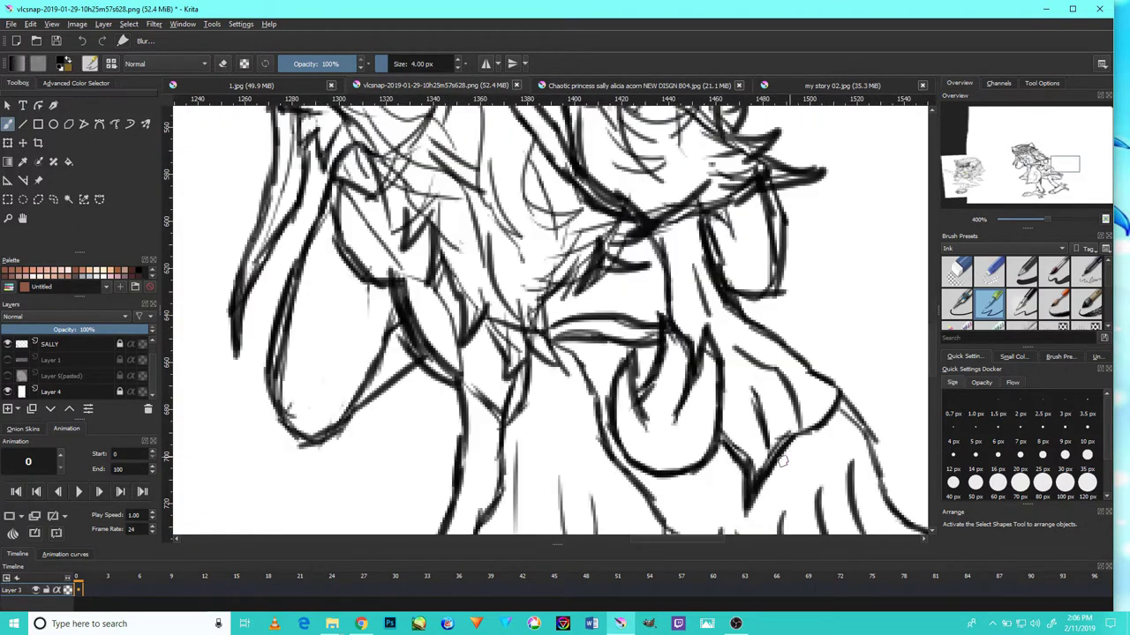
pyautogui.scroll(2, 792, 446)
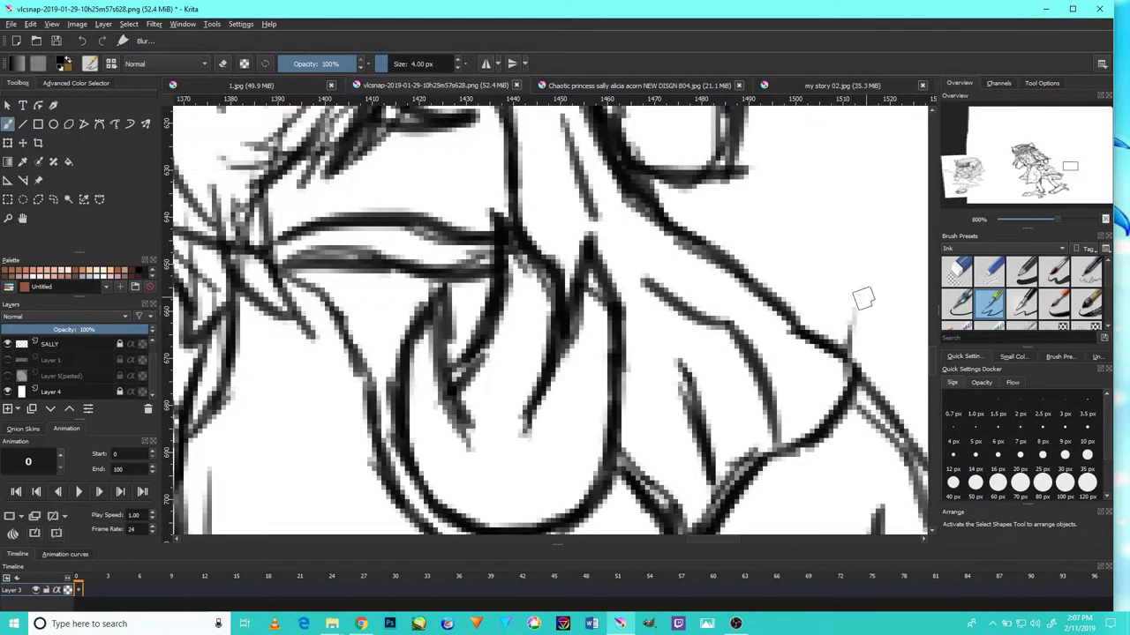
pyautogui.moveTo(799, 316); pyautogui.dragTo(829, 319)
pyautogui.moveTo(850, 382); pyautogui.dragTo(868, 313)
pyautogui.moveTo(800, 316)
pyautogui.mouseDown()
pyautogui.moveTo(869, 313)
pyautogui.moveTo(748, 257)
pyautogui.moveTo(664, 198)
pyautogui.moveTo(653, 176)
pyautogui.mouseUp()
pyautogui.moveTo(858, 395); pyautogui.dragTo(875, 306)
pyautogui.moveTo(805, 295); pyautogui.dragTo(872, 301)
# - Thicken the front and rear outlines of the rear leg's upper part, from the underskirt hem up to the overskirt
pyautogui.scroll(-4, 900, 295)
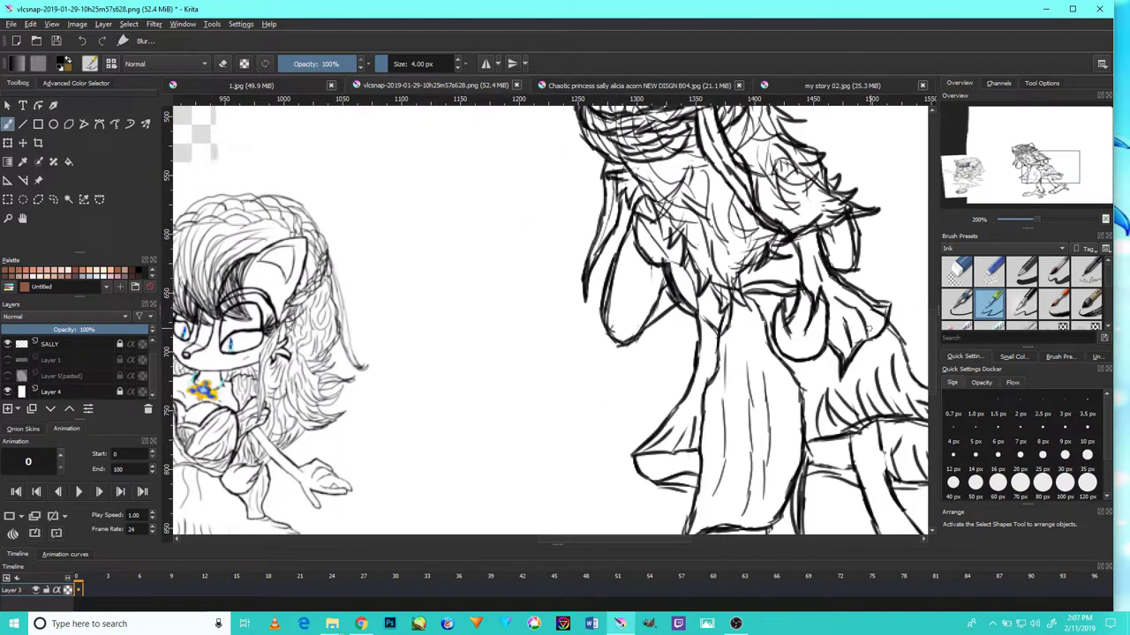
pyautogui.moveTo(794, 143); pyautogui.dragTo(749, 253)
pyautogui.moveTo(798, 209); pyautogui.dragTo(763, 181)
pyautogui.moveTo(804, 321); pyautogui.dragTo(760, 191)
pyautogui.scroll(5, 708, 279)
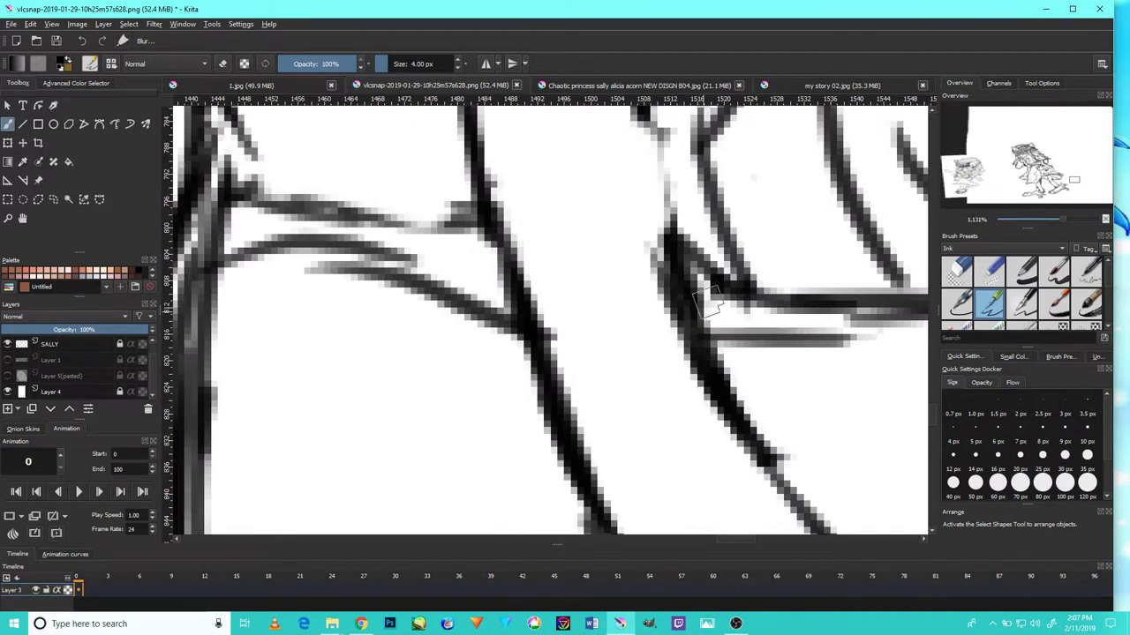
pyautogui.moveTo(639, 164)
pyautogui.mouseDown()
pyautogui.moveTo(673, 334)
pyautogui.moveTo(666, 213)
pyautogui.mouseUp()
pyautogui.moveTo(678, 263); pyautogui.dragTo(698, 323)
pyautogui.moveTo(512, 255); pyautogui.dragTo(529, 371)
pyautogui.moveTo(505, 203)
pyautogui.mouseDown()
pyautogui.moveTo(524, 358)
pyautogui.moveTo(516, 327)
pyautogui.mouseUp()
pyautogui.moveTo(697, 362); pyautogui.dragTo(676, 277)
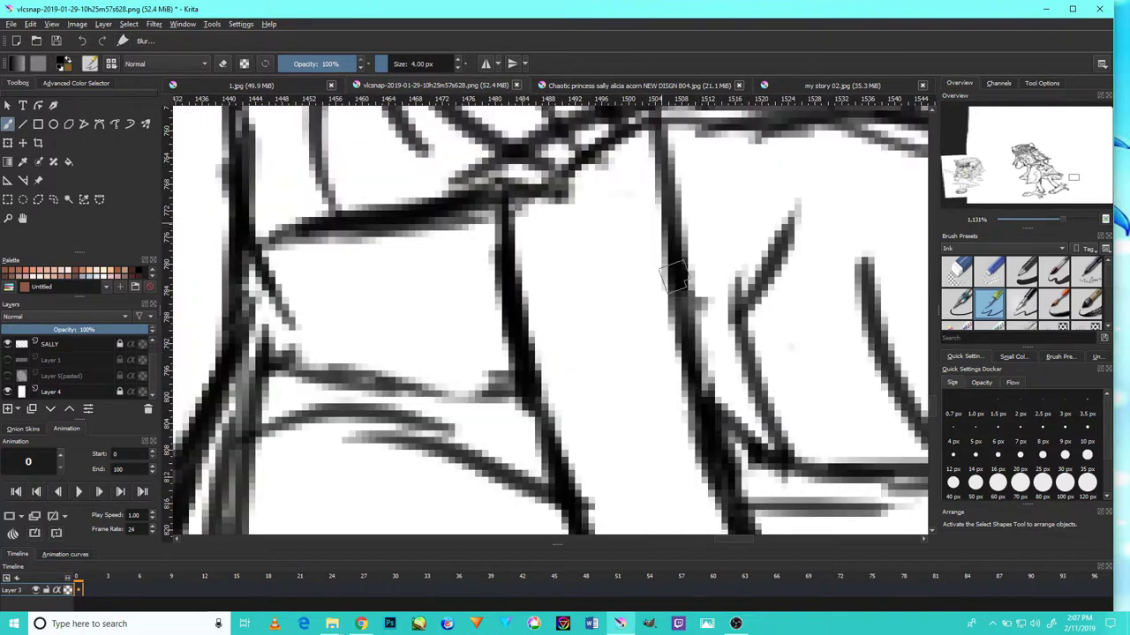
pyautogui.moveTo(689, 325); pyautogui.dragTo(656, 192)
# - Darken the underskirt's hem lines between the front panel and the rear leg
pyautogui.scroll(-6, 725, 289)
pyautogui.scroll(-1, 762, 342)
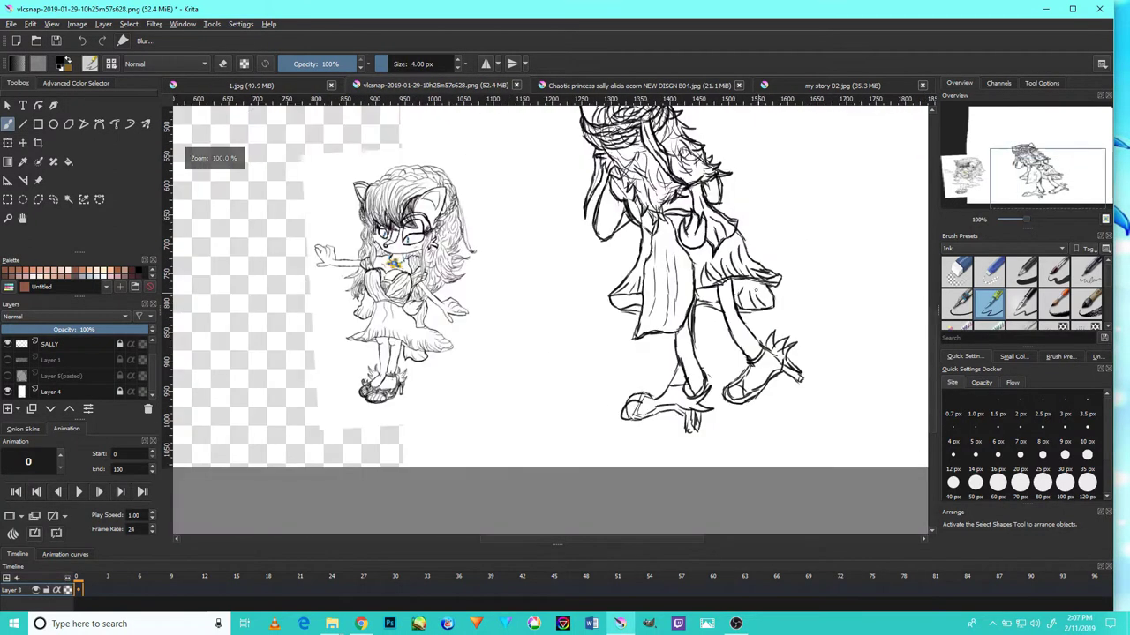
pyautogui.scroll(4, 770, 302)
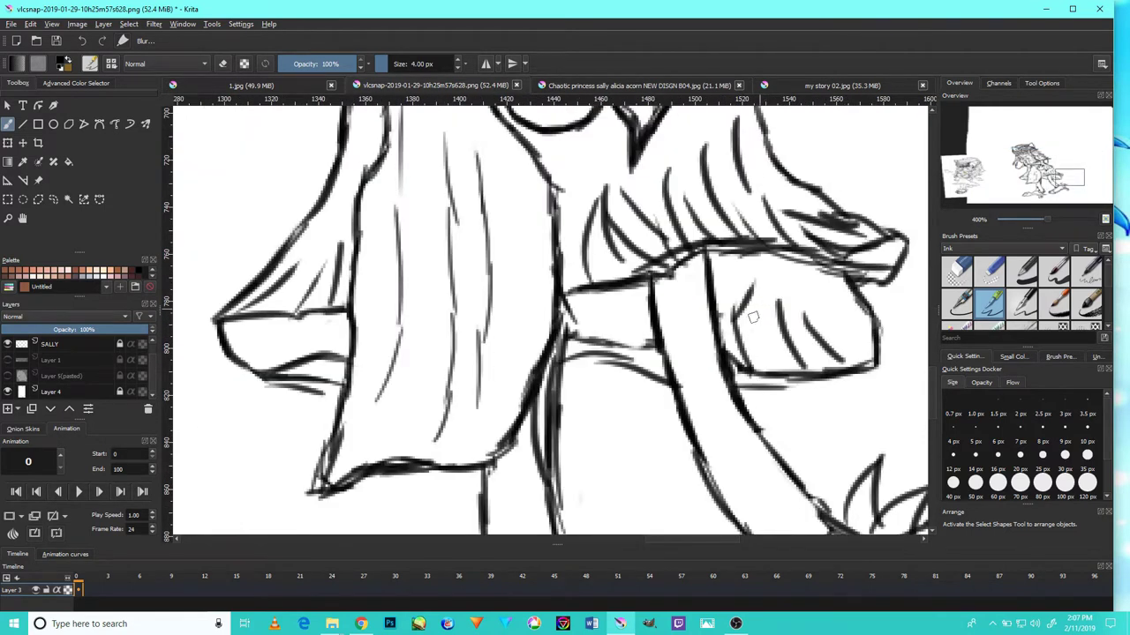
pyautogui.scroll(2, 750, 315)
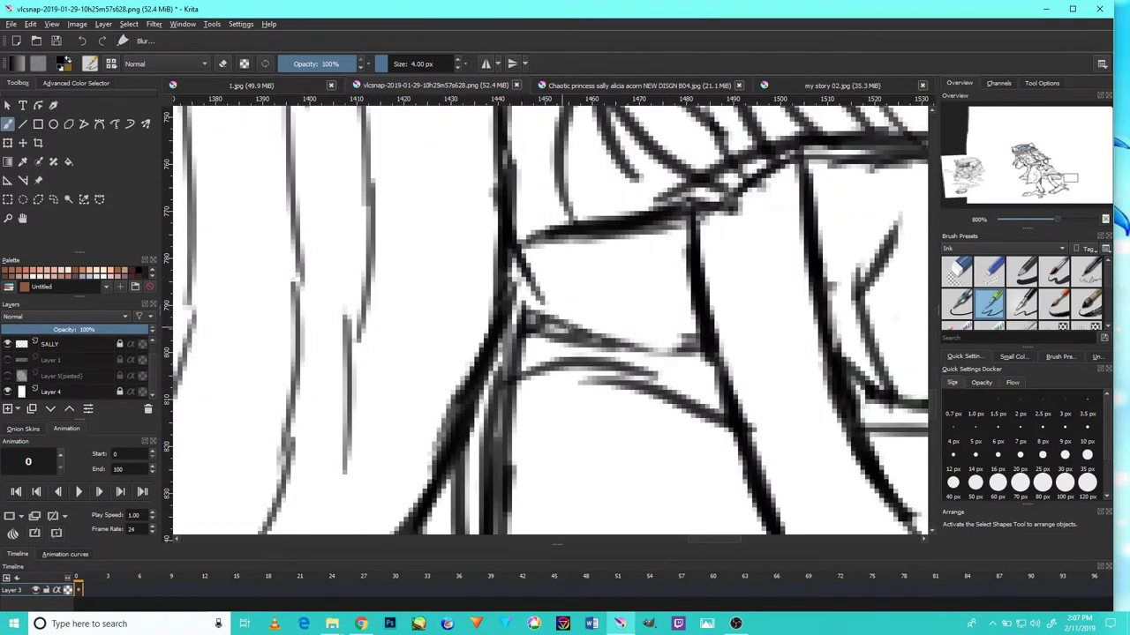
pyautogui.moveTo(568, 327); pyautogui.dragTo(701, 340)
pyautogui.moveTo(622, 377)
pyautogui.mouseDown()
pyautogui.moveTo(550, 370)
pyautogui.moveTo(508, 388)
pyautogui.mouseUp()
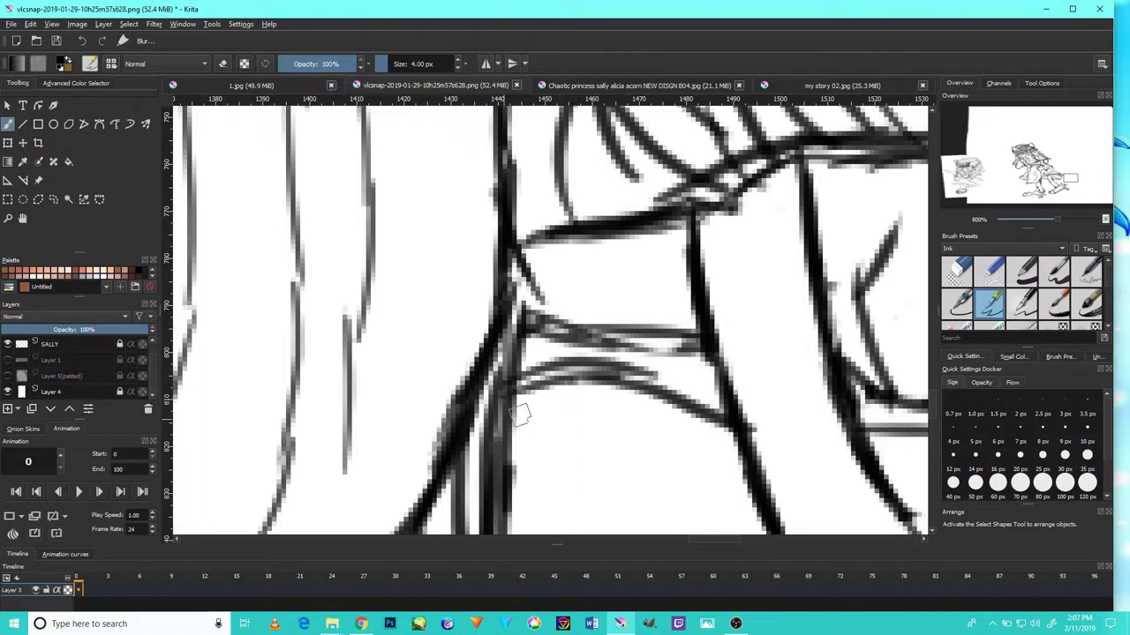
# - Thicken both outlines of the rear leg below the skirt, building up its front edge toward the ankle
pyautogui.scroll(-3, 764, 351)
pyautogui.scroll(2, 764, 351)
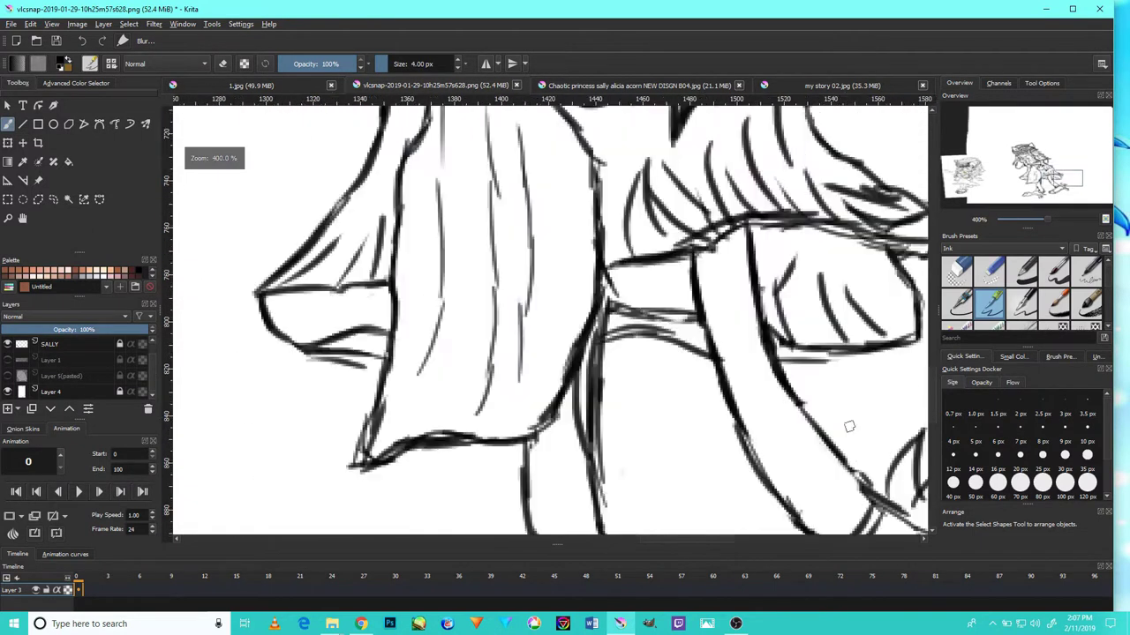
pyautogui.moveTo(830, 432); pyautogui.dragTo(780, 371)
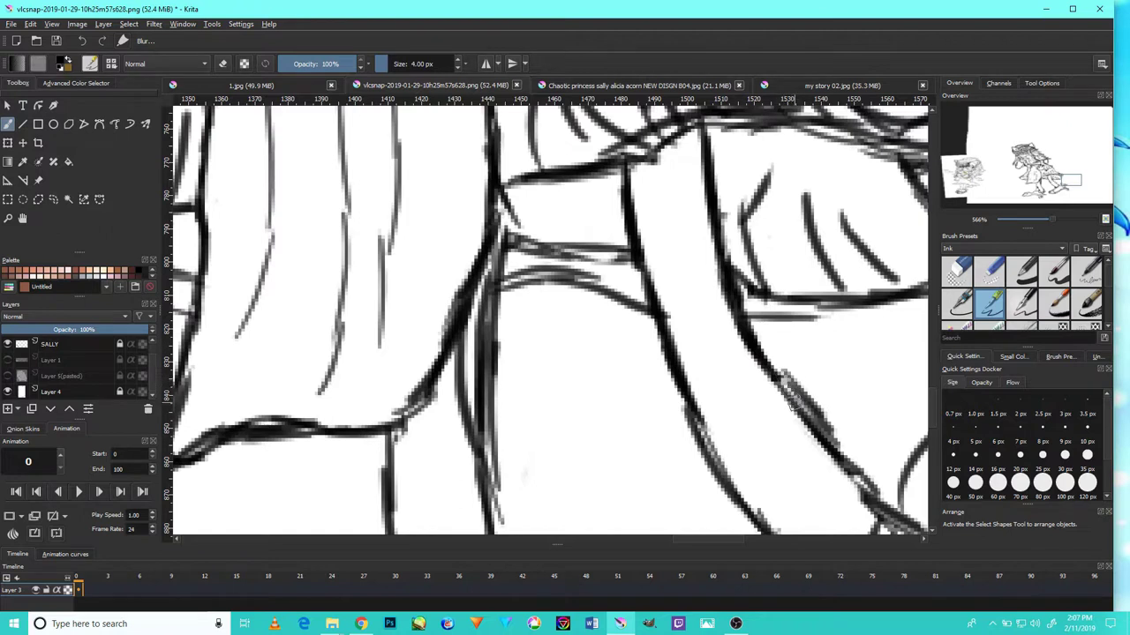
pyautogui.moveTo(770, 521); pyautogui.dragTo(690, 433)
pyautogui.moveTo(738, 486)
pyautogui.mouseDown()
pyautogui.moveTo(661, 391)
pyautogui.moveTo(661, 370)
pyautogui.mouseUp()
pyautogui.moveTo(714, 451)
pyautogui.mouseDown()
pyautogui.moveTo(658, 359)
pyautogui.moveTo(669, 336)
pyautogui.mouseUp()
pyautogui.moveTo(702, 428); pyautogui.dragTo(651, 314)
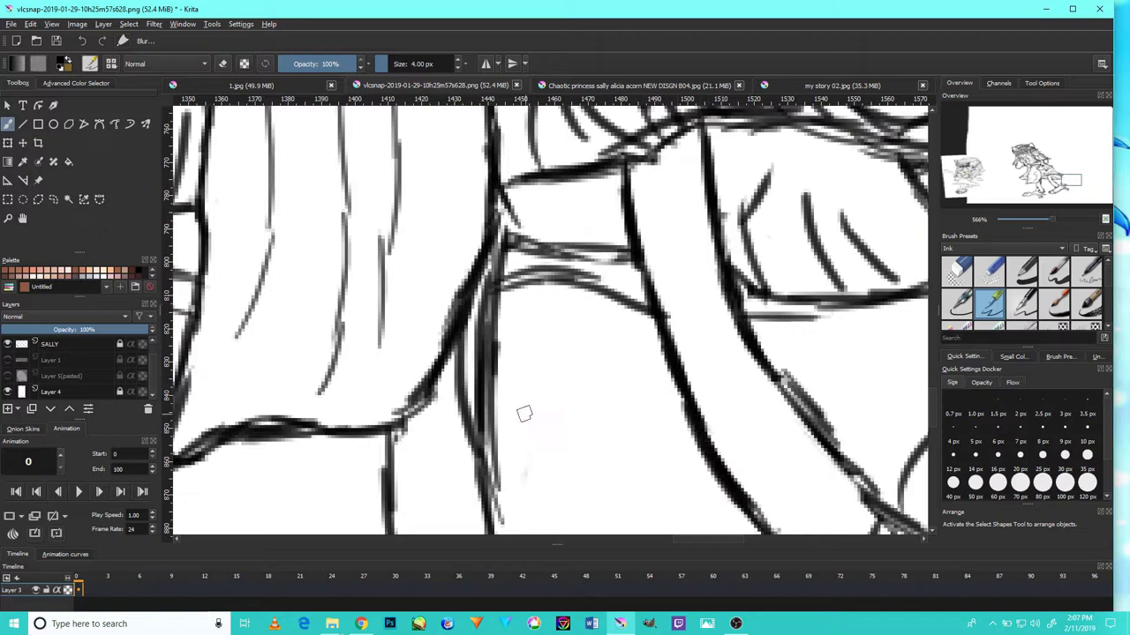
# - Thicken the rear outline of the front leg's calf down to the ankle
pyautogui.scroll(-3, 558, 395)
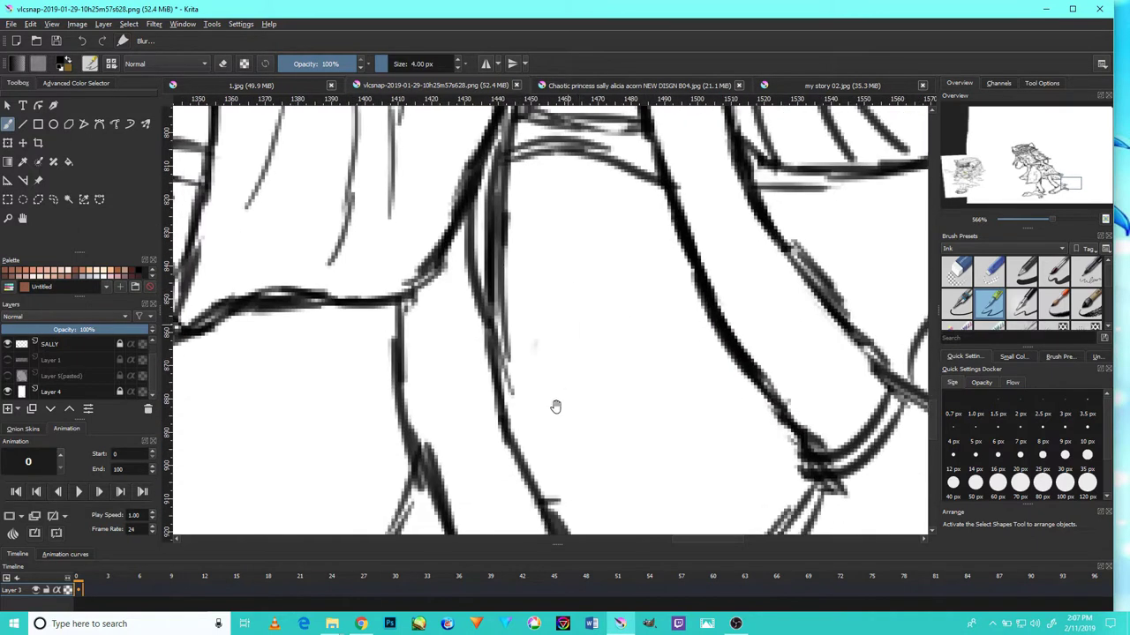
pyautogui.moveTo(549, 500); pyautogui.dragTo(505, 418)
pyautogui.moveTo(544, 477); pyautogui.dragTo(506, 340)
pyautogui.moveTo(541, 456)
pyautogui.mouseDown()
pyautogui.moveTo(496, 305)
pyautogui.moveTo(558, 328)
pyautogui.mouseUp()
pyautogui.moveTo(578, 456)
pyautogui.mouseDown()
pyautogui.moveTo(556, 360)
pyautogui.moveTo(559, 385)
pyautogui.mouseUp()
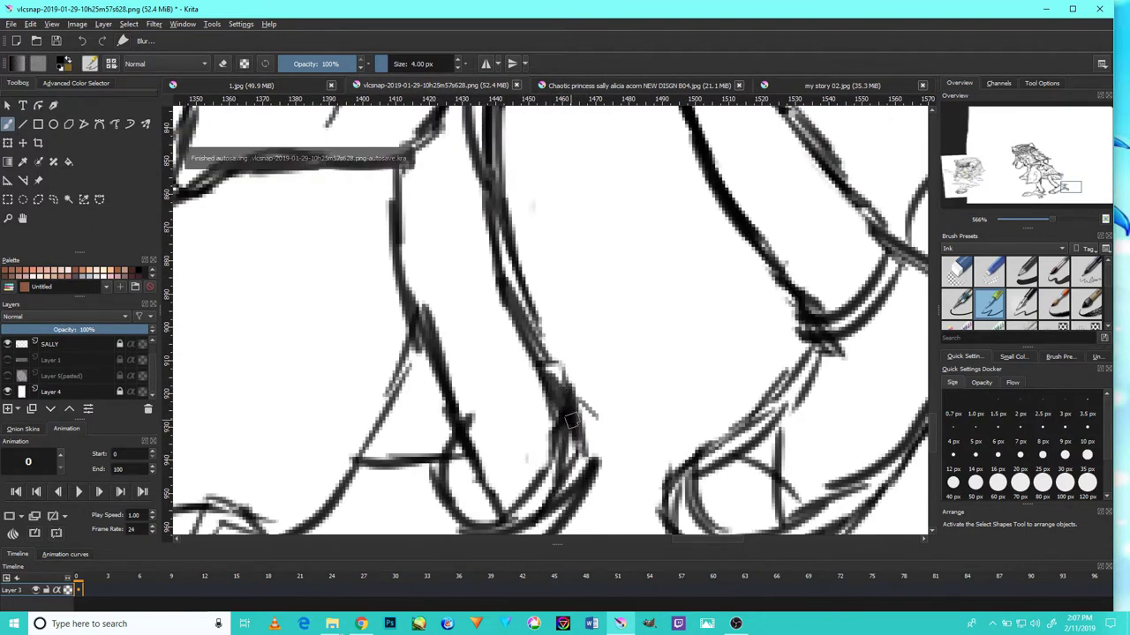
# - Thicken the rear shoe's back line at the base of its spikes, where the heel begins
pyautogui.scroll(-4, 587, 439)
pyautogui.scroll(3, 585, 439)
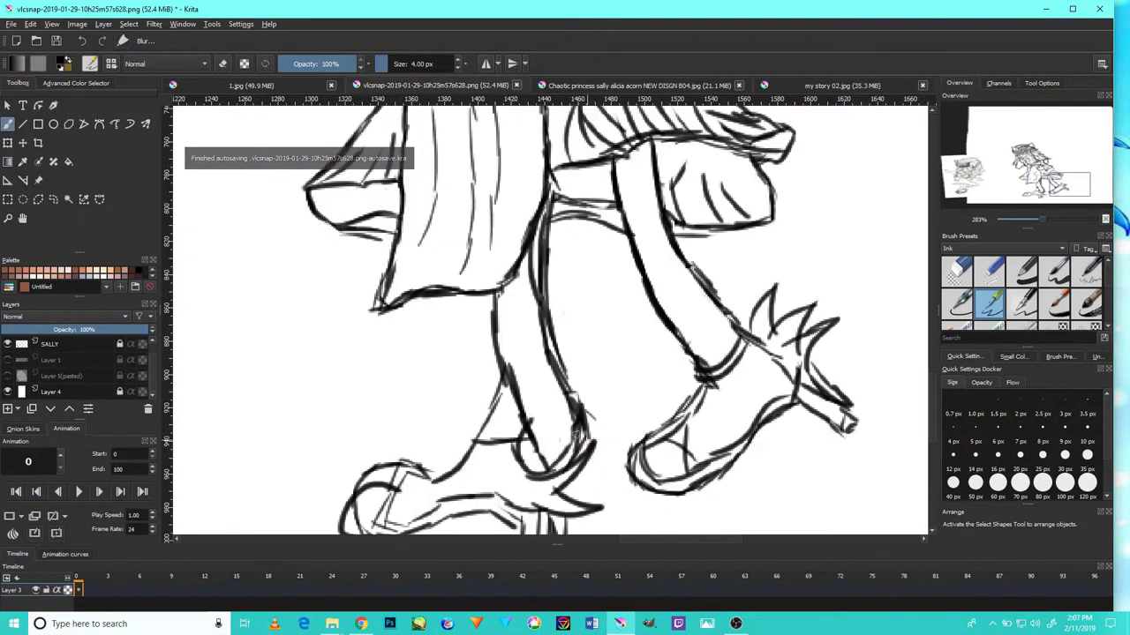
pyautogui.scroll(-3, 566, 436)
pyautogui.scroll(6, 776, 362)
pyautogui.moveTo(796, 408)
pyautogui.mouseDown()
pyautogui.moveTo(710, 325)
pyautogui.moveTo(766, 362)
pyautogui.moveTo(813, 337)
pyautogui.mouseUp()
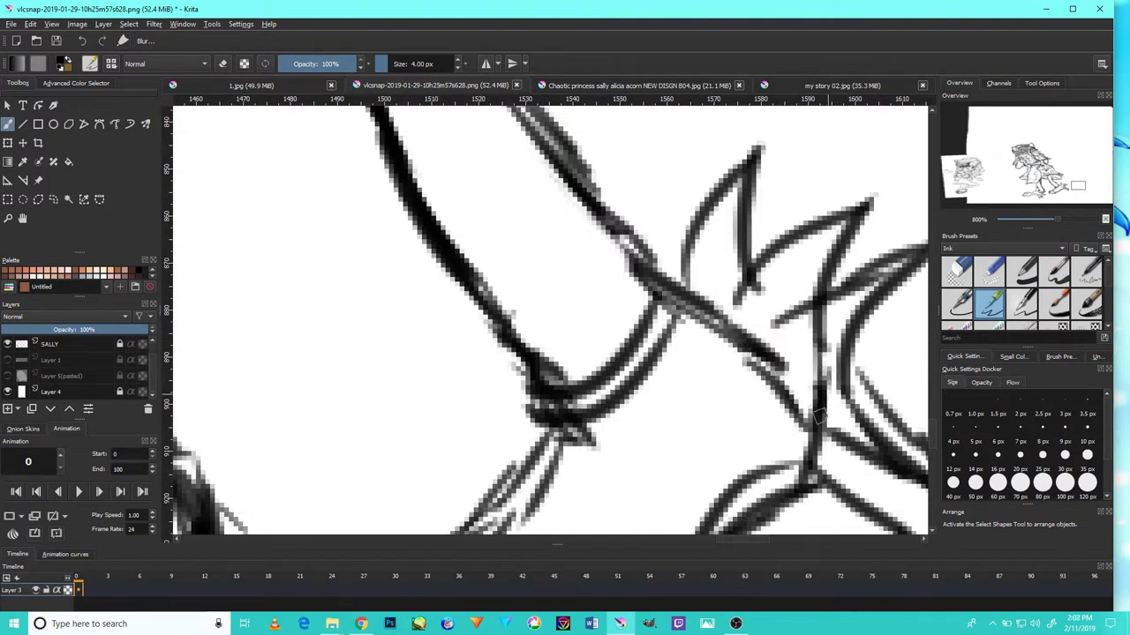
pyautogui.moveTo(822, 418); pyautogui.dragTo(812, 323)
pyautogui.moveTo(861, 421); pyautogui.dragTo(830, 328)
# - Thicken the pointed spikes at the back of the front shoe and the rear curve of its ankle opening
pyautogui.scroll(-4, 794, 300)
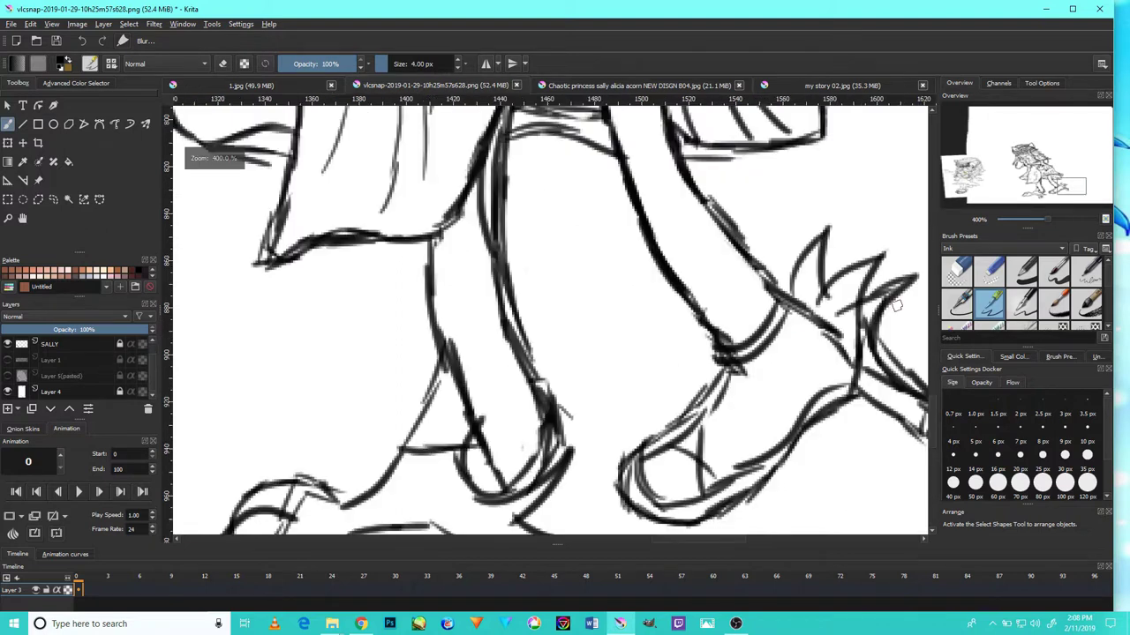
pyautogui.scroll(4, 757, 287)
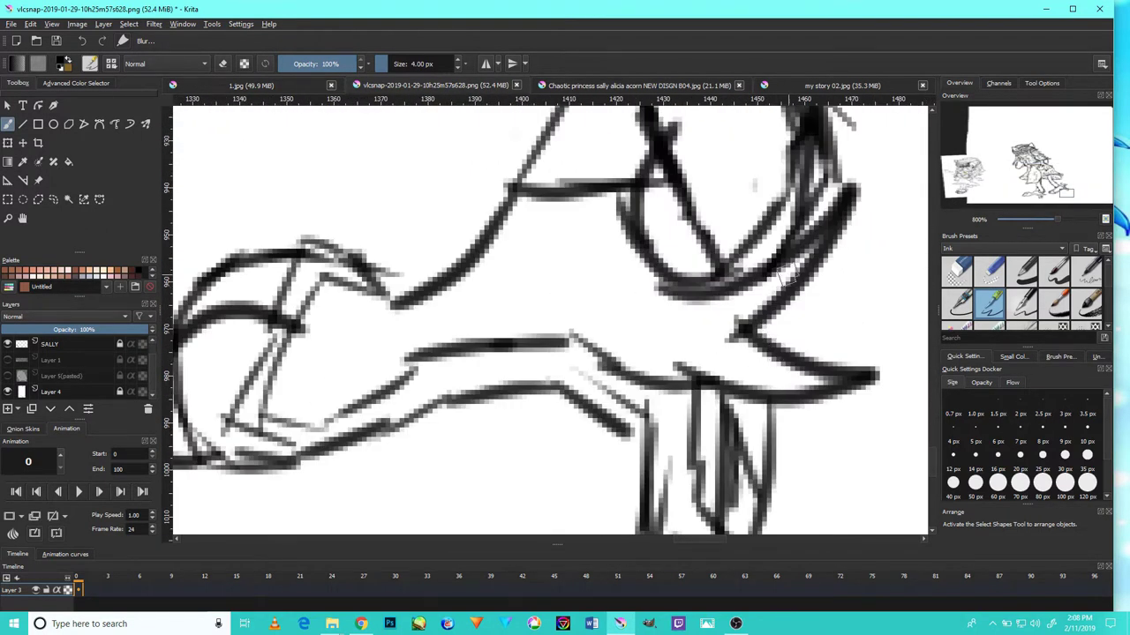
pyautogui.moveTo(789, 267); pyautogui.dragTo(715, 328)
pyautogui.moveTo(849, 369); pyautogui.dragTo(743, 364)
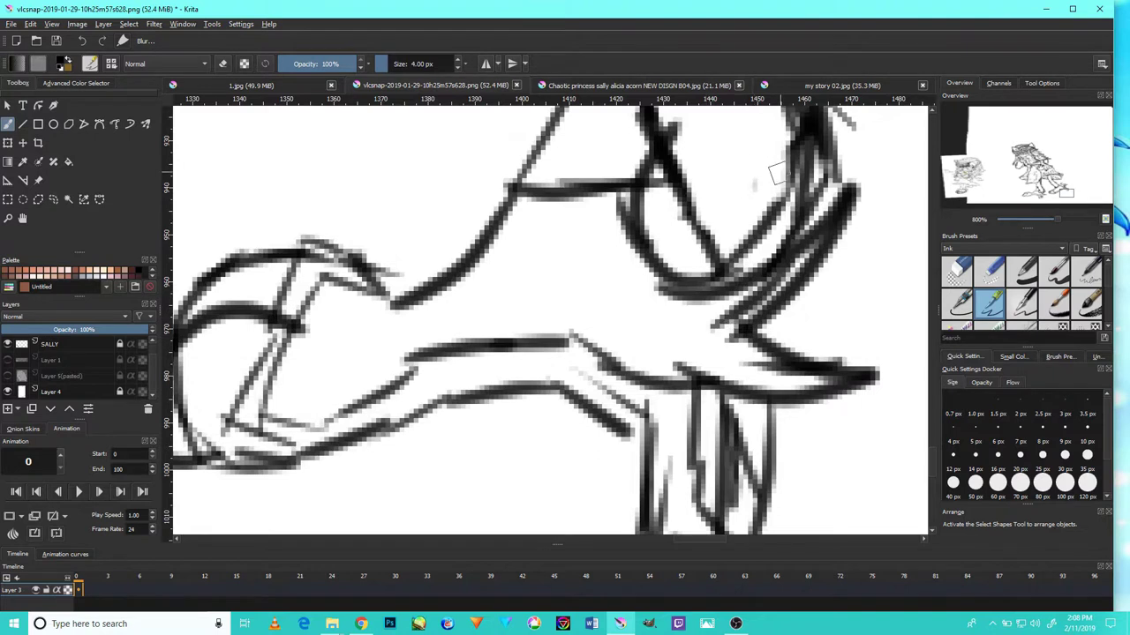
pyautogui.moveTo(790, 174); pyautogui.dragTo(725, 265)
# - Switch to the eraser and remove the front leg's ankle end and the shoe's ankle opening
pyautogui.scroll(-4, 725, 256)
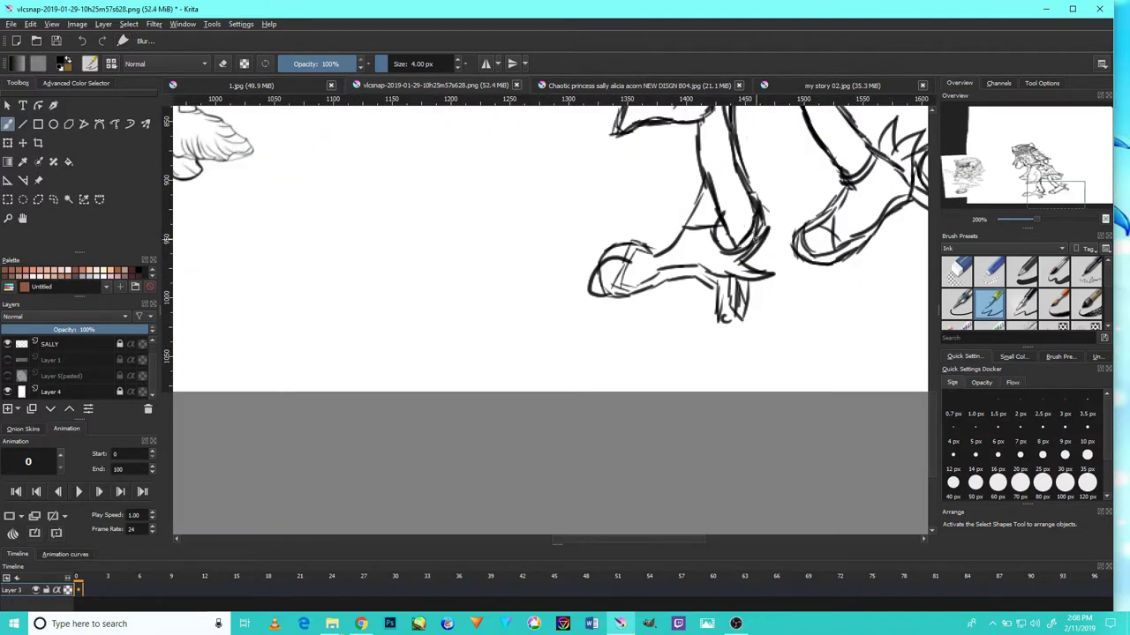
pyautogui.press('/')
pyautogui.scroll(2, 706, 165)
pyautogui.moveTo(766, 270)
pyautogui.mouseDown()
pyautogui.moveTo(726, 267)
pyautogui.moveTo(751, 280)
pyautogui.moveTo(752, 328)
pyautogui.moveTo(723, 260)
pyautogui.moveTo(726, 282)
pyautogui.moveTo(757, 294)
pyautogui.moveTo(798, 251)
pyautogui.moveTo(807, 267)
pyautogui.moveTo(825, 242)
pyautogui.moveTo(826, 260)
pyautogui.mouseUp()
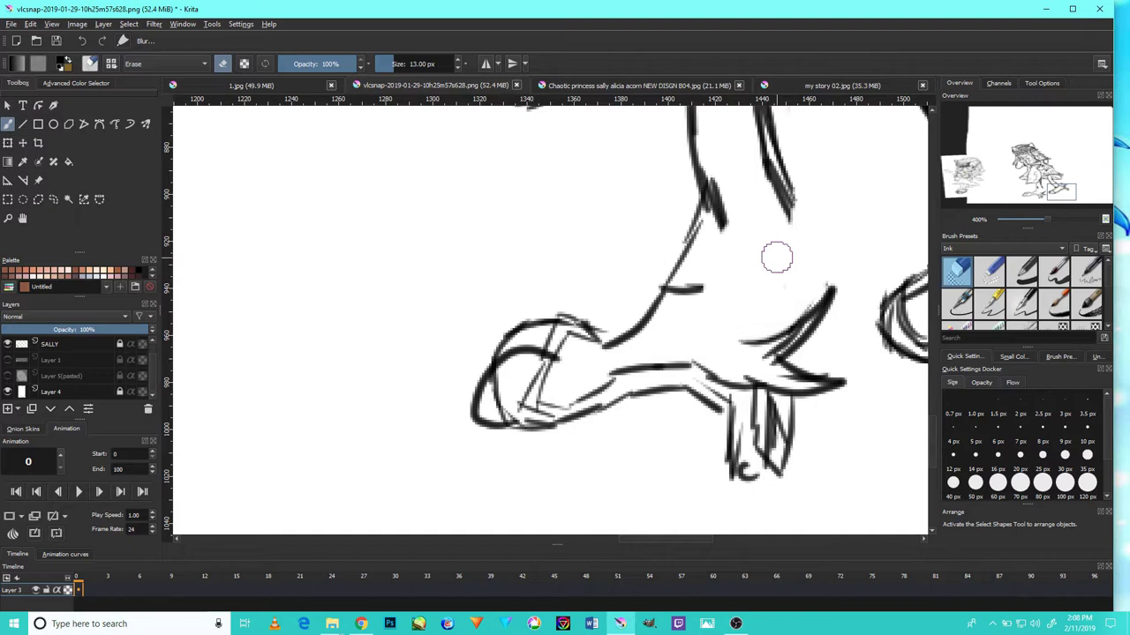
# - Return to the ink pen and draw a new upward-pointing spike above the existing one at the front shoe's heel
pyautogui.click(991, 300)
pyautogui.moveTo(777, 293); pyautogui.dragTo(832, 212)
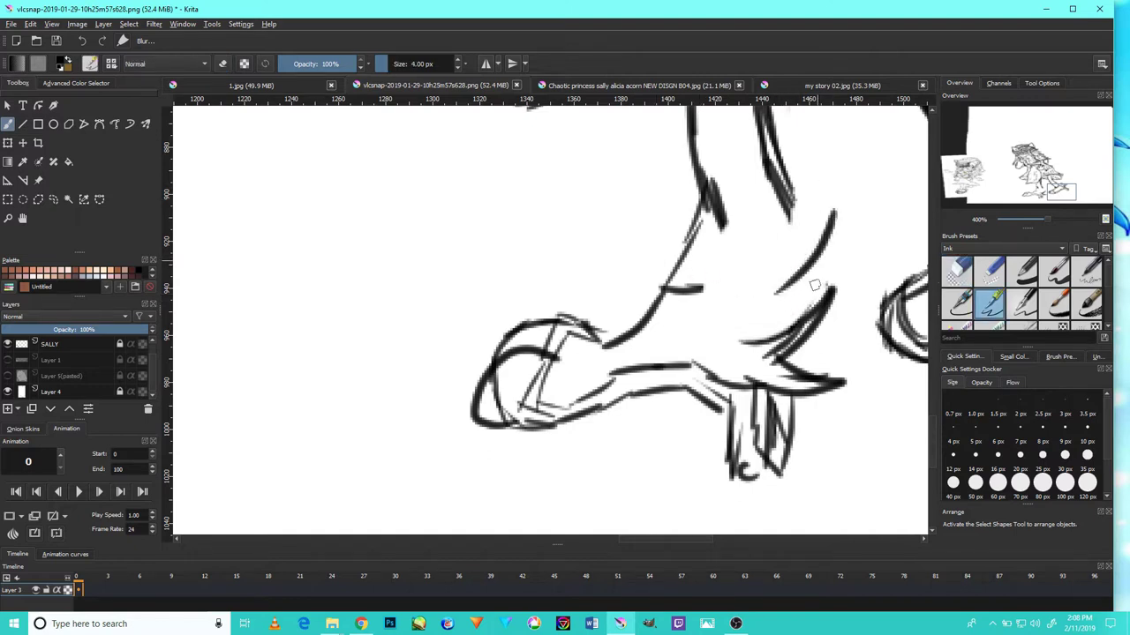
pyautogui.moveTo(805, 311)
pyautogui.mouseDown()
pyautogui.moveTo(837, 219)
pyautogui.moveTo(778, 293)
pyautogui.mouseUp()
pyautogui.rightClick(835, 230)
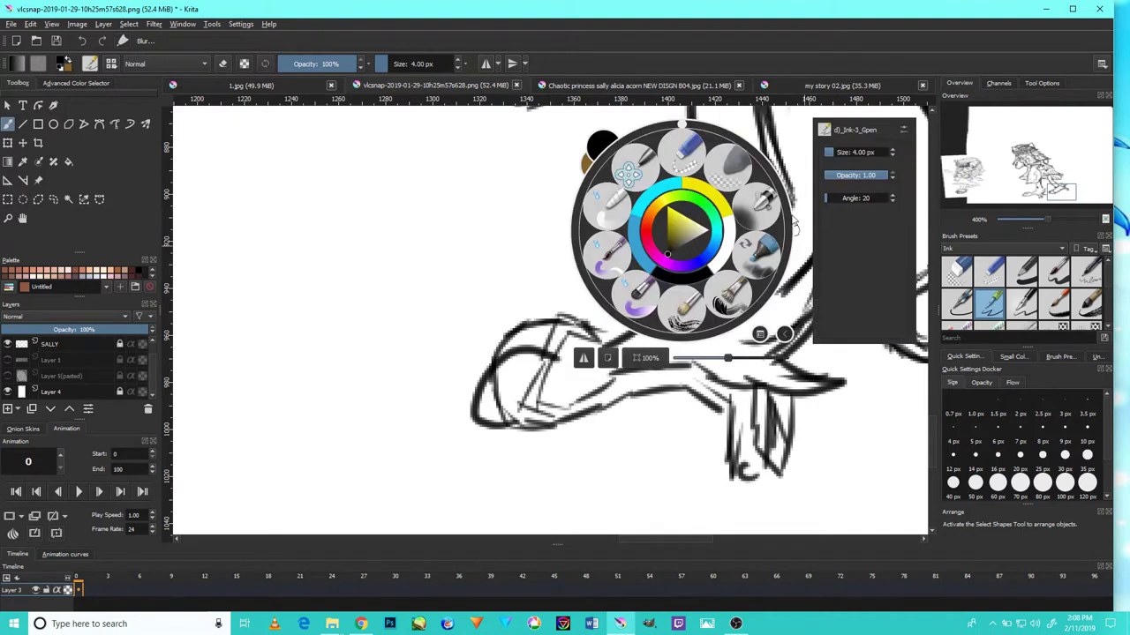
pyautogui.rightClick(790, 301)
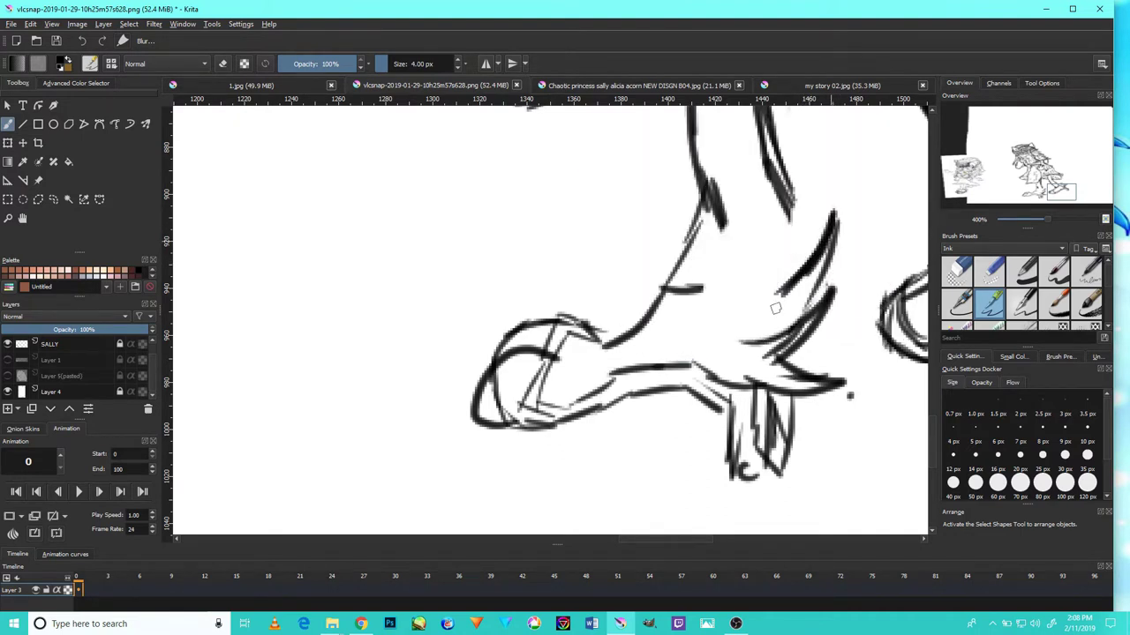
# - Draw the front shoe's curved ankle opening, with a line down the back and a short edge at the front of the ankle
pyautogui.moveTo(810, 250); pyautogui.dragTo(758, 213)
pyautogui.moveTo(818, 247); pyautogui.dragTo(761, 166)
pyautogui.moveTo(684, 234)
pyautogui.mouseDown()
pyautogui.moveTo(739, 269)
pyautogui.moveTo(799, 274)
pyautogui.moveTo(727, 295)
pyautogui.moveTo(671, 278)
pyautogui.moveTo(705, 209)
pyautogui.mouseUp()
pyautogui.moveTo(691, 268)
pyautogui.mouseDown()
pyautogui.moveTo(724, 285)
pyautogui.moveTo(805, 255)
pyautogui.mouseUp()
pyautogui.scroll(-2, 782, 261)
pyautogui.scroll(4, 693, 339)
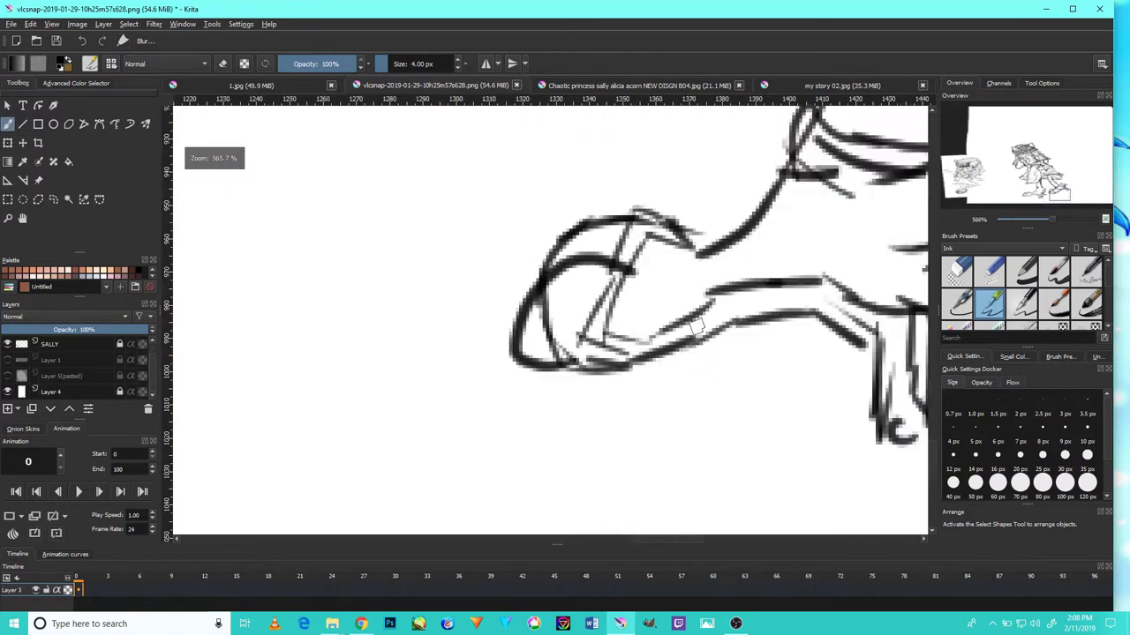
# - Thicken the front shoe's rounded toe outline and add a second line along its instep up to the ankle
pyautogui.moveTo(622, 388); pyautogui.dragTo(529, 391)
pyautogui.moveTo(587, 369)
pyautogui.mouseDown()
pyautogui.moveTo(503, 389)
pyautogui.moveTo(481, 226)
pyautogui.mouseUp()
pyautogui.moveTo(461, 263)
pyautogui.mouseDown()
pyautogui.moveTo(580, 206)
pyautogui.moveTo(563, 174)
pyautogui.moveTo(709, 224)
pyautogui.mouseUp()
pyautogui.scroll(-2, 738, 214)
pyautogui.scroll(2, 725, 212)
pyautogui.scroll(-4, 719, 212)
pyautogui.scroll(4, 707, 226)
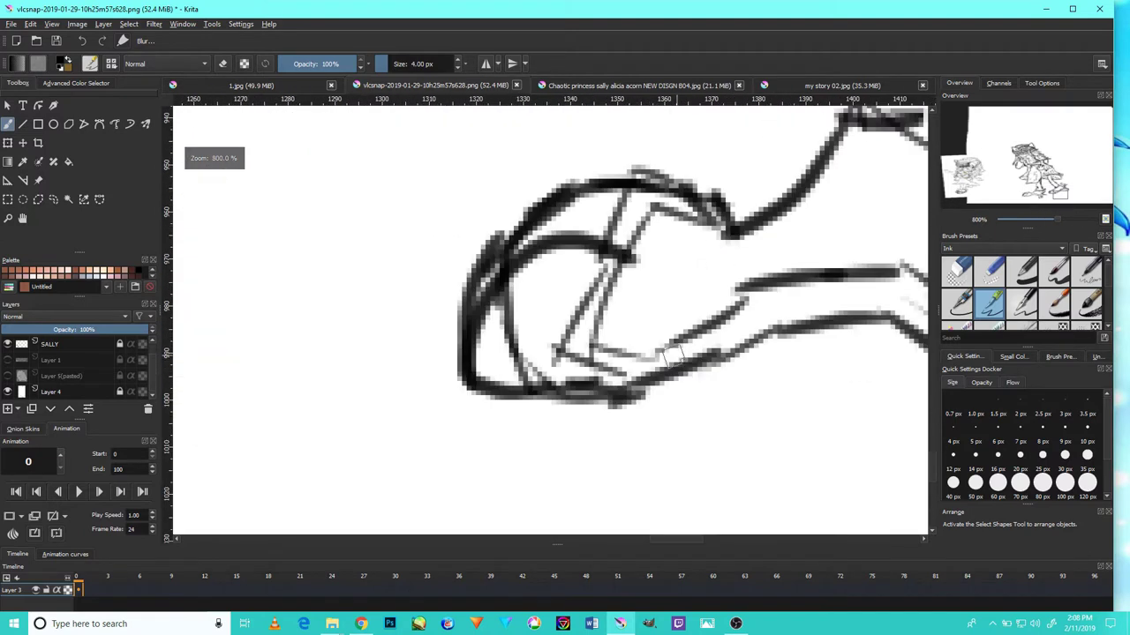
pyautogui.moveTo(717, 196)
pyautogui.mouseDown()
pyautogui.moveTo(823, 159)
pyautogui.moveTo(777, 173)
pyautogui.moveTo(846, 116)
pyautogui.mouseUp()
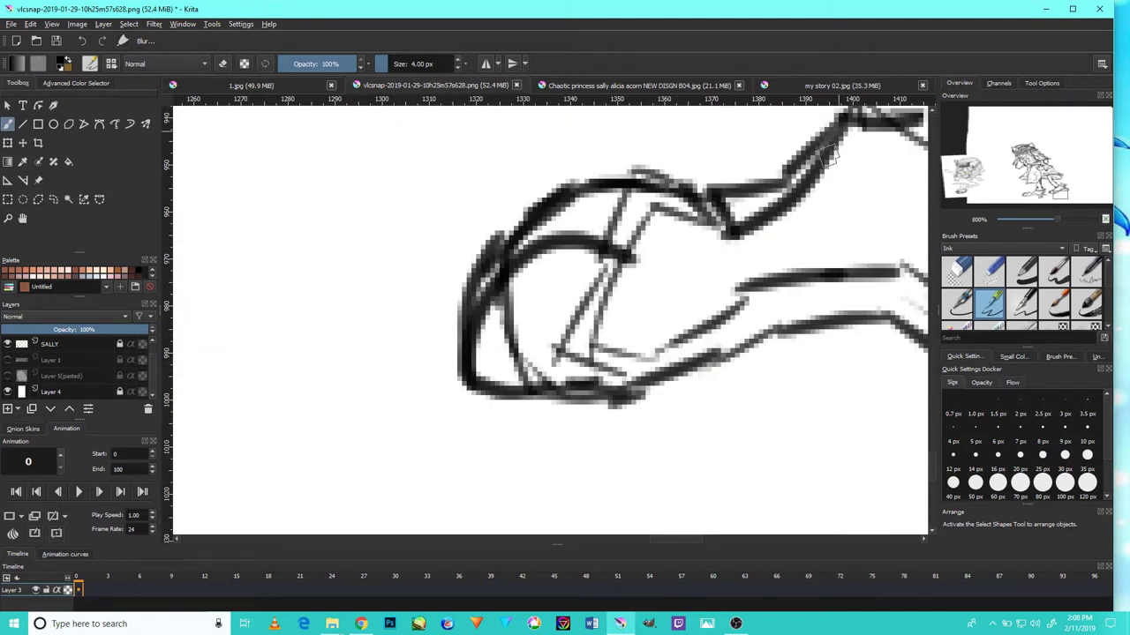
pyautogui.scroll(-2, 827, 161)
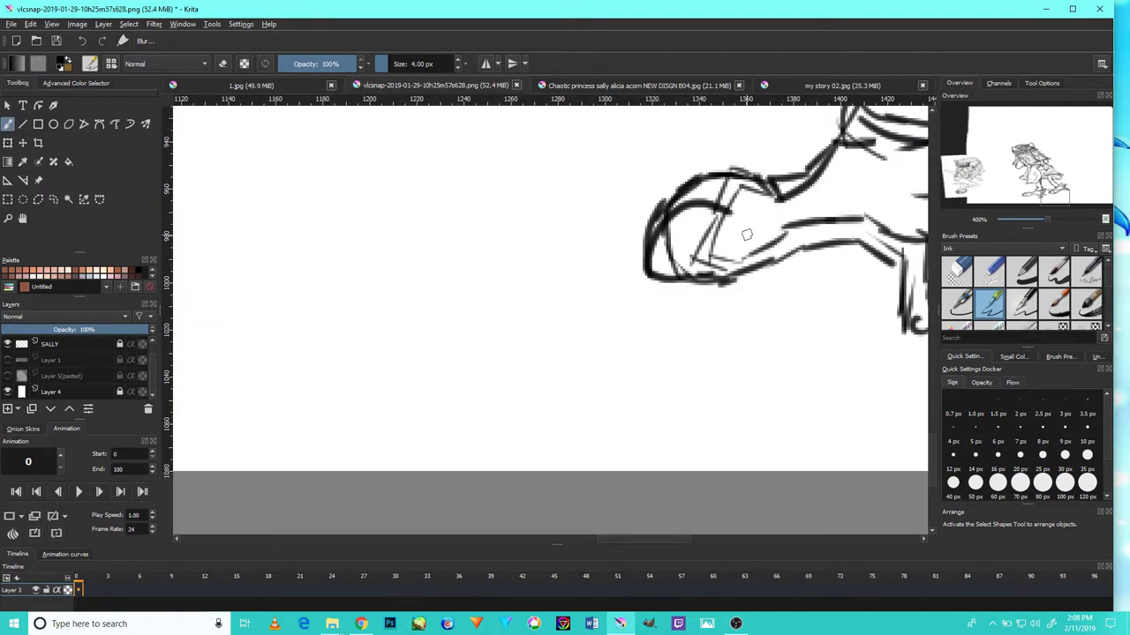
# - Reinforce the front shoe's heel and its tip, and add outer contour lines along the sole and around the toe
pyautogui.moveTo(730, 246); pyautogui.dragTo(583, 339)
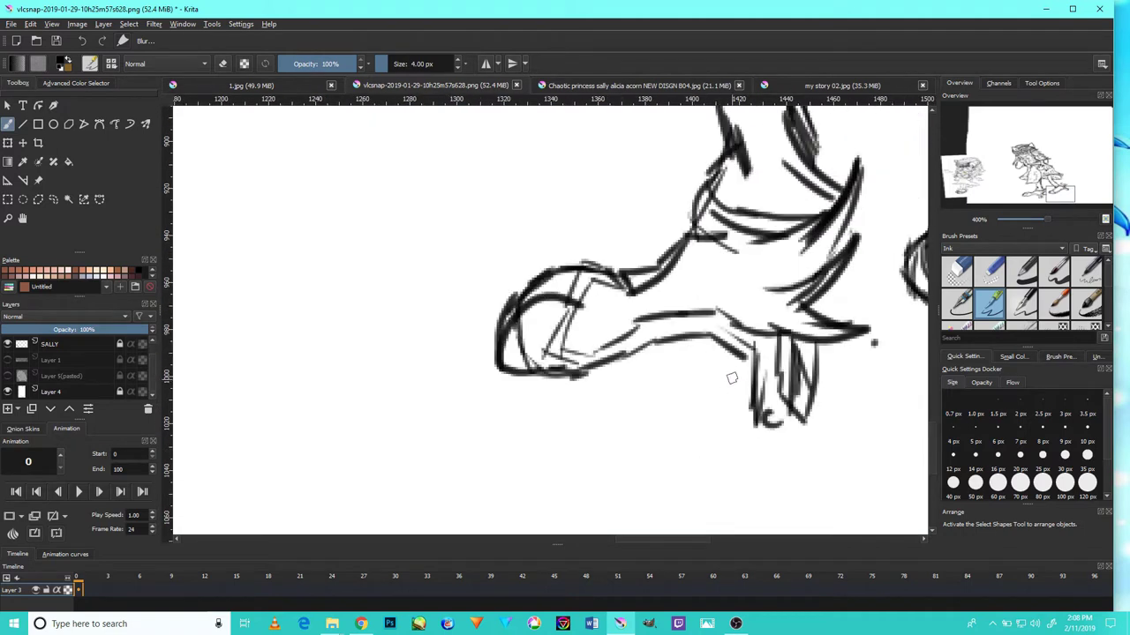
pyautogui.moveTo(738, 342); pyautogui.dragTo(757, 360)
pyautogui.moveTo(788, 413)
pyautogui.mouseDown()
pyautogui.moveTo(788, 446)
pyautogui.moveTo(768, 461)
pyautogui.moveTo(759, 399)
pyautogui.moveTo(732, 368)
pyautogui.moveTo(560, 382)
pyautogui.moveTo(528, 362)
pyautogui.moveTo(503, 364)
pyautogui.moveTo(492, 288)
pyautogui.mouseUp()
pyautogui.moveTo(487, 336)
pyautogui.mouseDown()
pyautogui.moveTo(570, 282)
pyautogui.moveTo(620, 273)
pyautogui.mouseUp()
pyautogui.moveTo(761, 268); pyautogui.dragTo(659, 328)
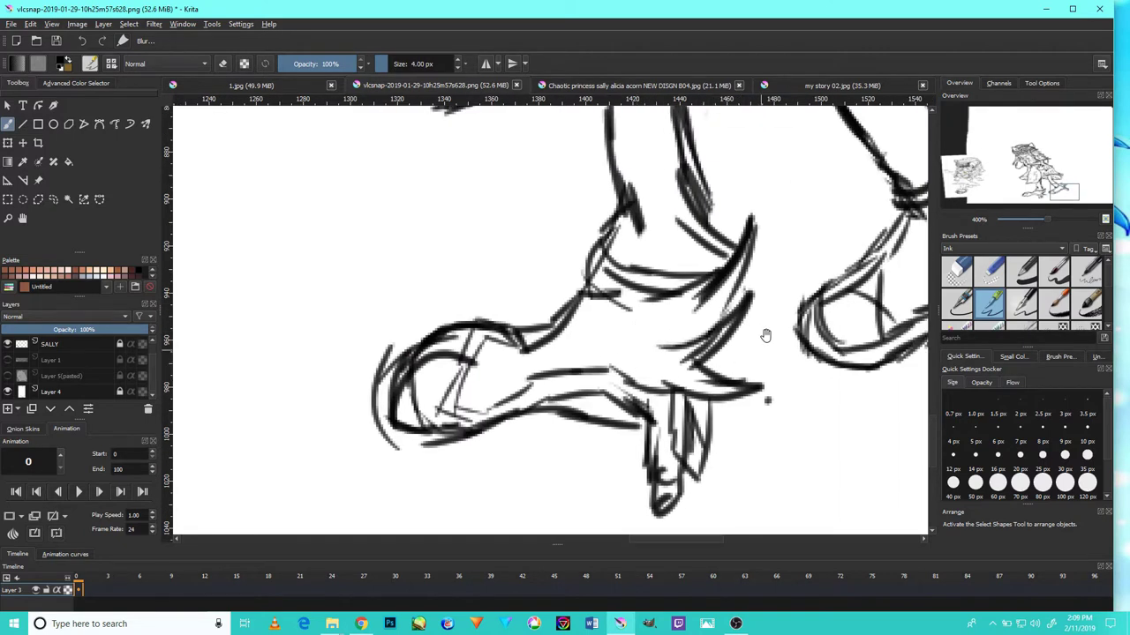
# - Extend and close the rear shoe's heel tip, and add an outer contour around its toe and sole
pyautogui.moveTo(767, 336); pyautogui.dragTo(586, 402)
pyautogui.moveTo(880, 315); pyautogui.dragTo(771, 332)
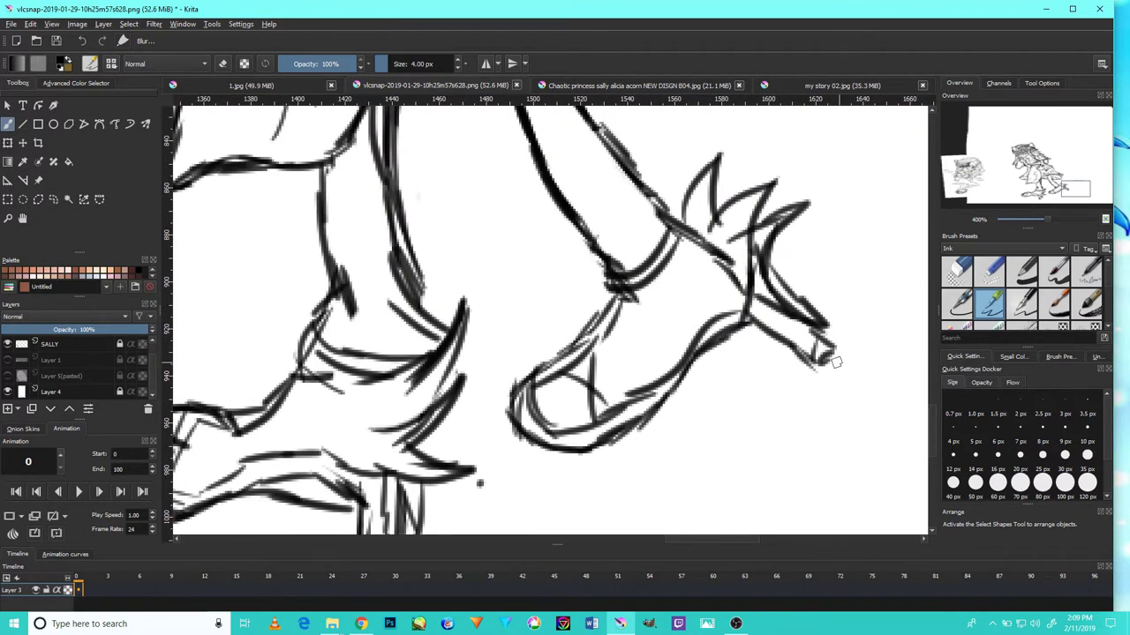
pyautogui.moveTo(831, 363)
pyautogui.mouseDown()
pyautogui.moveTo(844, 348)
pyautogui.moveTo(796, 350)
pyautogui.moveTo(787, 326)
pyautogui.mouseUp()
pyautogui.moveTo(814, 362)
pyautogui.mouseDown()
pyautogui.moveTo(775, 341)
pyautogui.moveTo(725, 351)
pyautogui.moveTo(662, 409)
pyautogui.moveTo(611, 429)
pyautogui.moveTo(570, 464)
pyautogui.moveTo(533, 448)
pyautogui.moveTo(500, 399)
pyautogui.moveTo(600, 333)
pyautogui.mouseUp()
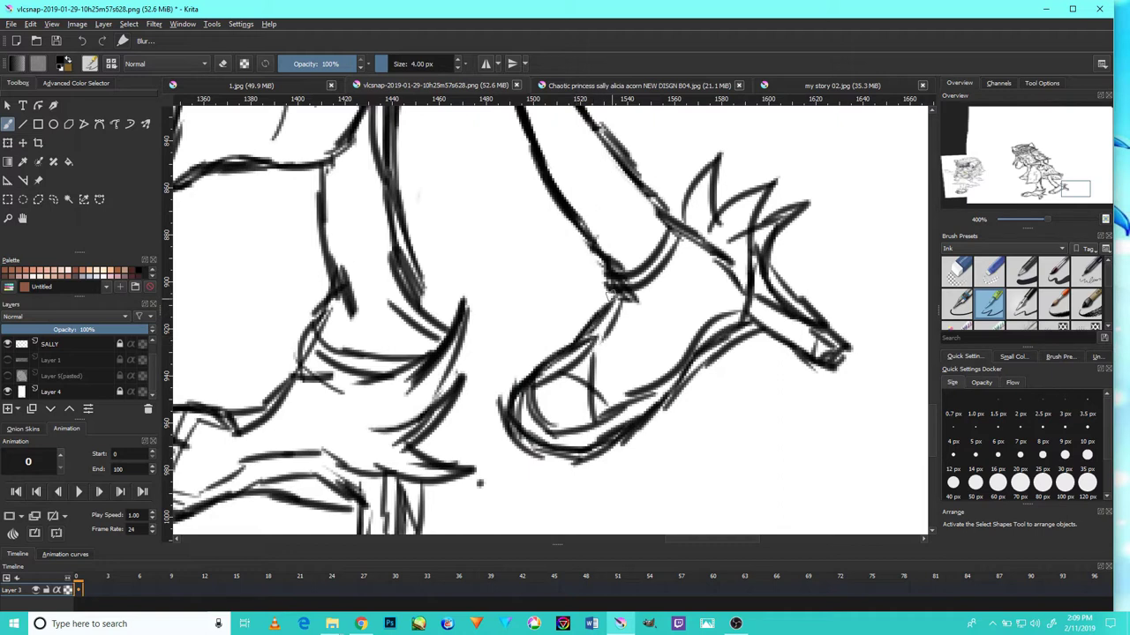
# - Handwrite "Awesome" in the blank area beside the walking girl
pyautogui.scroll(-4, 695, 299)
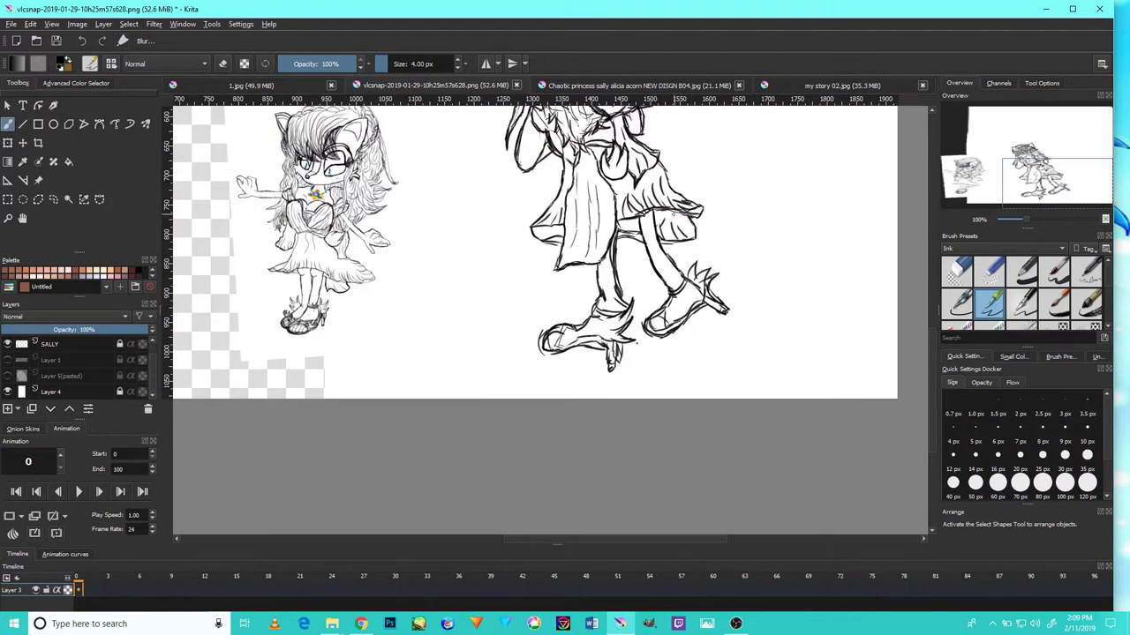
pyautogui.moveTo(699, 177); pyautogui.dragTo(659, 284)
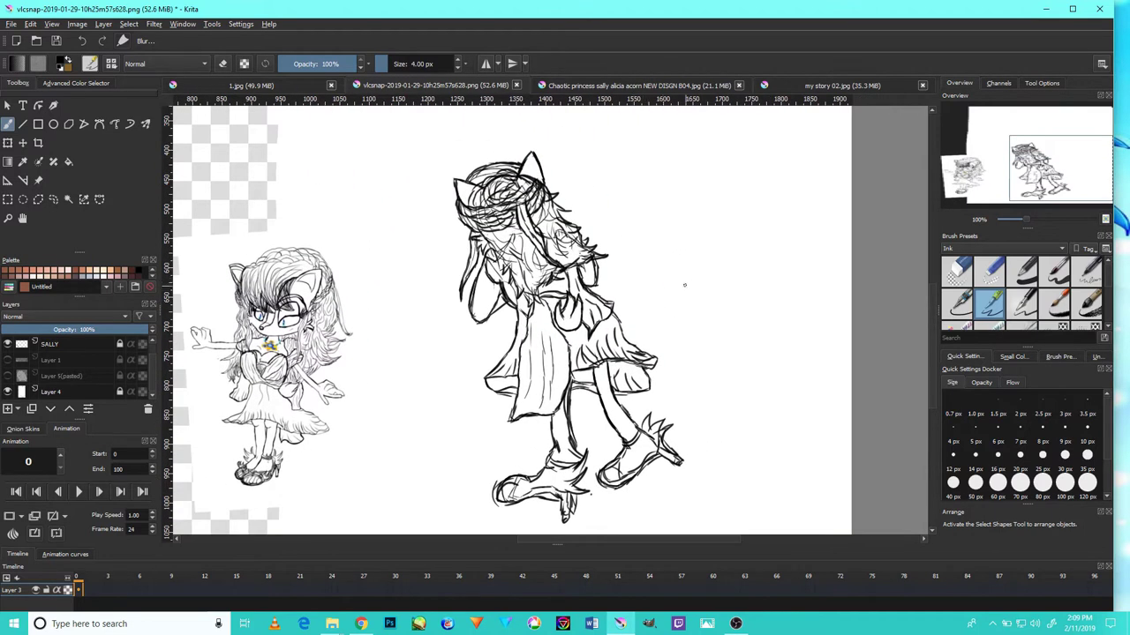
pyautogui.scroll(3, 685, 285)
pyautogui.moveTo(651, 342)
pyautogui.mouseDown()
pyautogui.moveTo(696, 219)
pyautogui.moveTo(701, 327)
pyautogui.mouseUp()
pyautogui.moveTo(650, 272)
pyautogui.mouseDown()
pyautogui.moveTo(707, 328)
pyautogui.moveTo(733, 327)
pyautogui.moveTo(768, 275)
pyautogui.moveTo(758, 302)
pyautogui.moveTo(820, 326)
pyautogui.moveTo(792, 263)
pyautogui.mouseUp()
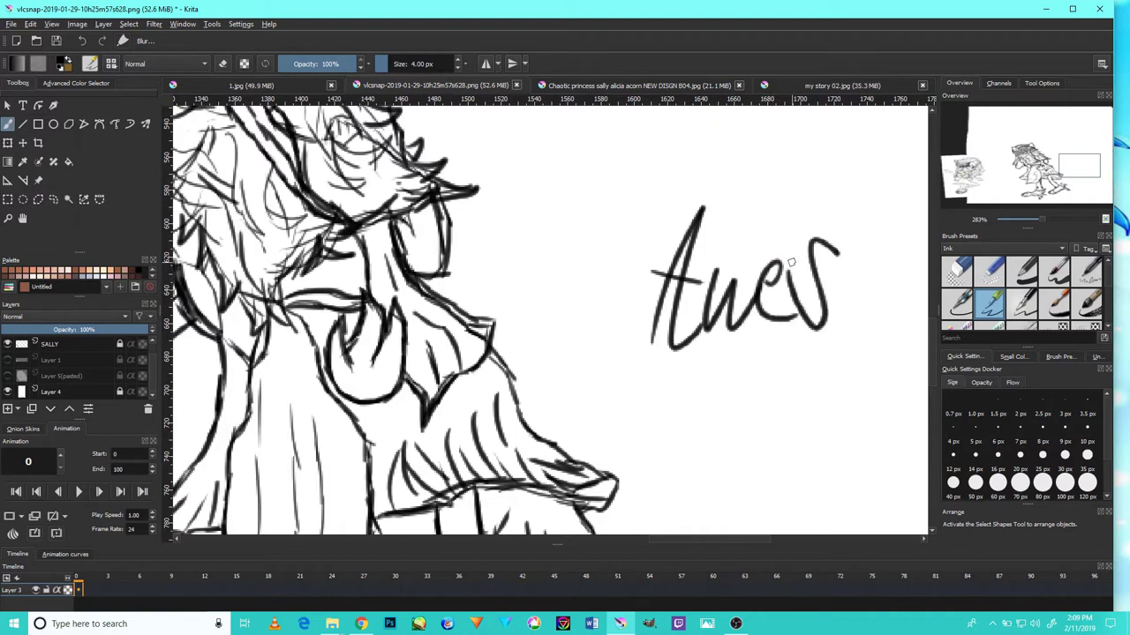
pyautogui.moveTo(796, 303); pyautogui.dragTo(670, 290)
pyautogui.moveTo(736, 254)
pyautogui.mouseDown()
pyautogui.moveTo(742, 234)
pyautogui.moveTo(752, 250)
pyautogui.mouseUp()
pyautogui.moveTo(748, 311)
pyautogui.mouseDown()
pyautogui.moveTo(762, 268)
pyautogui.moveTo(860, 293)
pyautogui.mouseUp()
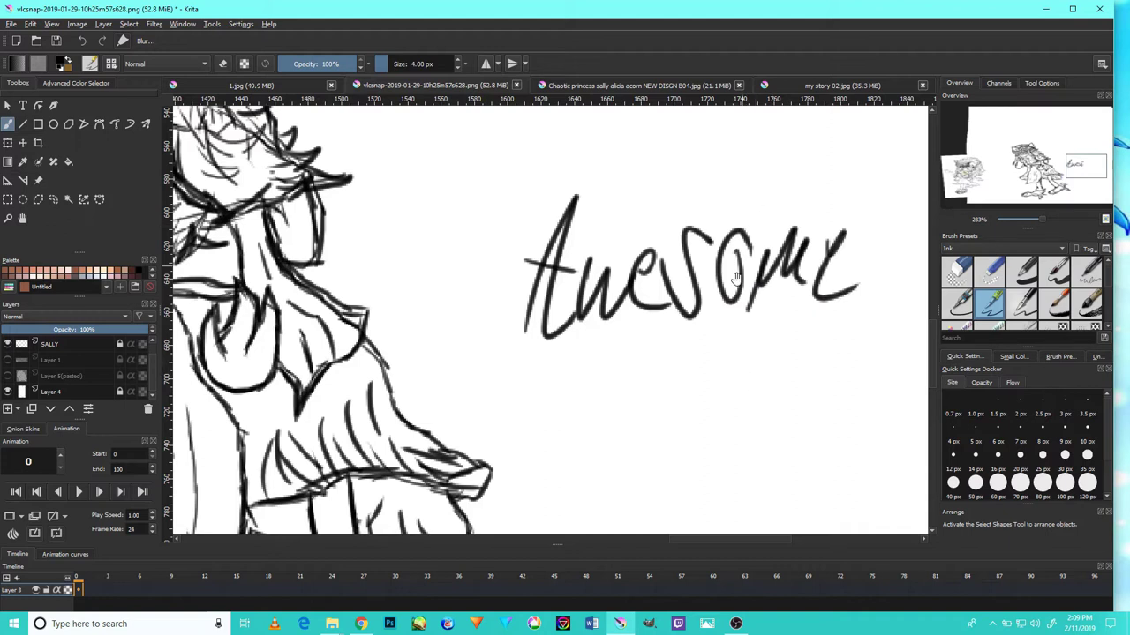
# - Handwrite "Sally" and "Acorn" on separate lines beneath "Awesome"
pyautogui.moveTo(671, 420); pyautogui.dragTo(676, 308)
pyautogui.moveTo(630, 275); pyautogui.dragTo(680, 361)
pyautogui.moveTo(670, 284)
pyautogui.mouseDown()
pyautogui.moveTo(694, 366)
pyautogui.moveTo(757, 273)
pyautogui.moveTo(813, 258)
pyautogui.mouseUp()
pyautogui.moveTo(752, 342); pyautogui.dragTo(867, 309)
pyautogui.moveTo(747, 403); pyautogui.dragTo(762, 266)
pyautogui.moveTo(683, 408)
pyautogui.mouseDown()
pyautogui.moveTo(760, 354)
pyautogui.moveTo(745, 344)
pyautogui.moveTo(775, 362)
pyautogui.mouseUp()
pyautogui.moveTo(796, 323); pyautogui.dragTo(803, 327)
pyautogui.moveTo(817, 376)
pyautogui.mouseDown()
pyautogui.moveTo(847, 314)
pyautogui.moveTo(870, 300)
pyautogui.moveTo(900, 372)
pyautogui.mouseUp()
# - Draw a large smiley face below the lettering and scribble loose loops over and below the rear shoe
pyautogui.scroll(-4, 777, 408)
pyautogui.moveTo(790, 402)
pyautogui.mouseDown()
pyautogui.moveTo(787, 439)
pyautogui.moveTo(842, 401)
pyautogui.mouseUp()
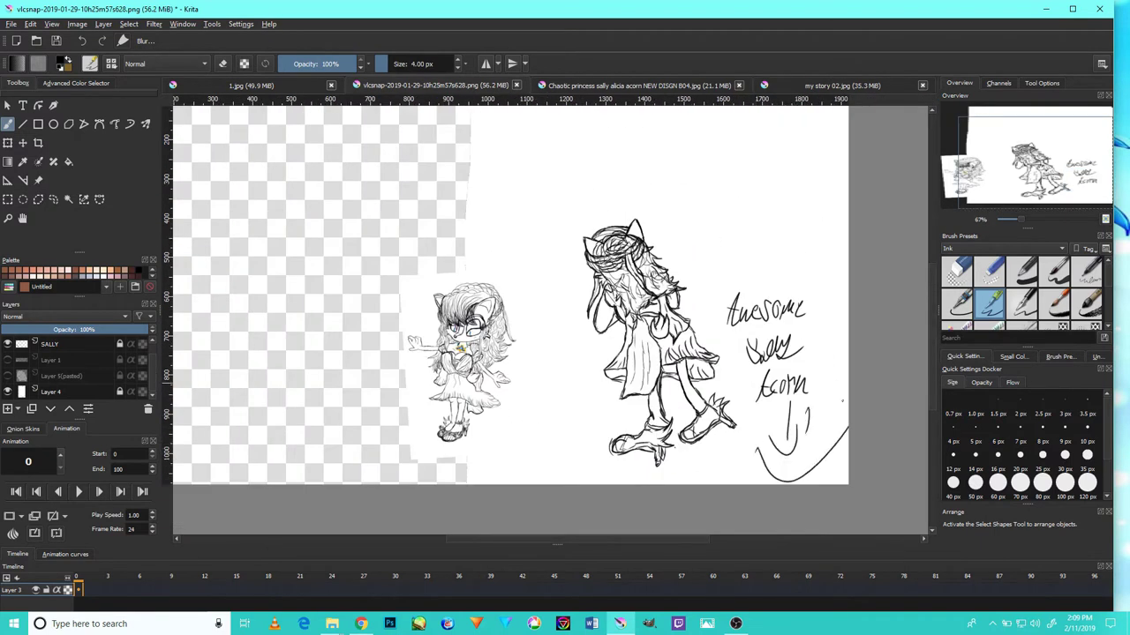
pyautogui.moveTo(699, 424)
pyautogui.mouseDown()
pyautogui.moveTo(693, 482)
pyautogui.moveTo(715, 460)
pyautogui.moveTo(731, 484)
pyautogui.mouseUp()
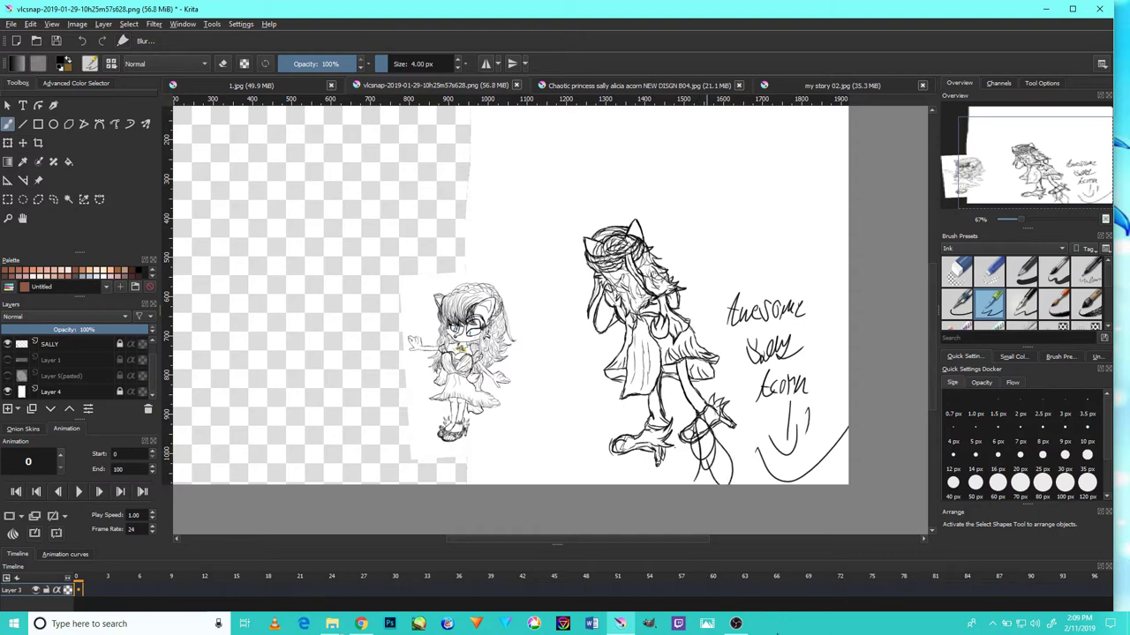
# - Switch to OBS and stop the screen recording
pyautogui.click(738, 625)
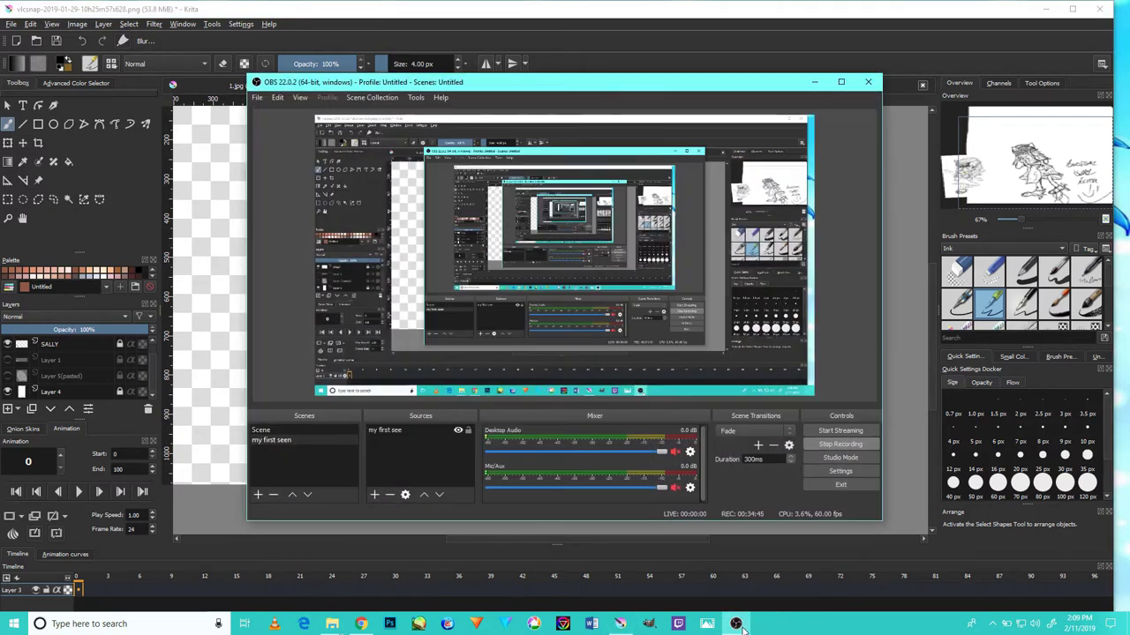
pyautogui.click(845, 444)
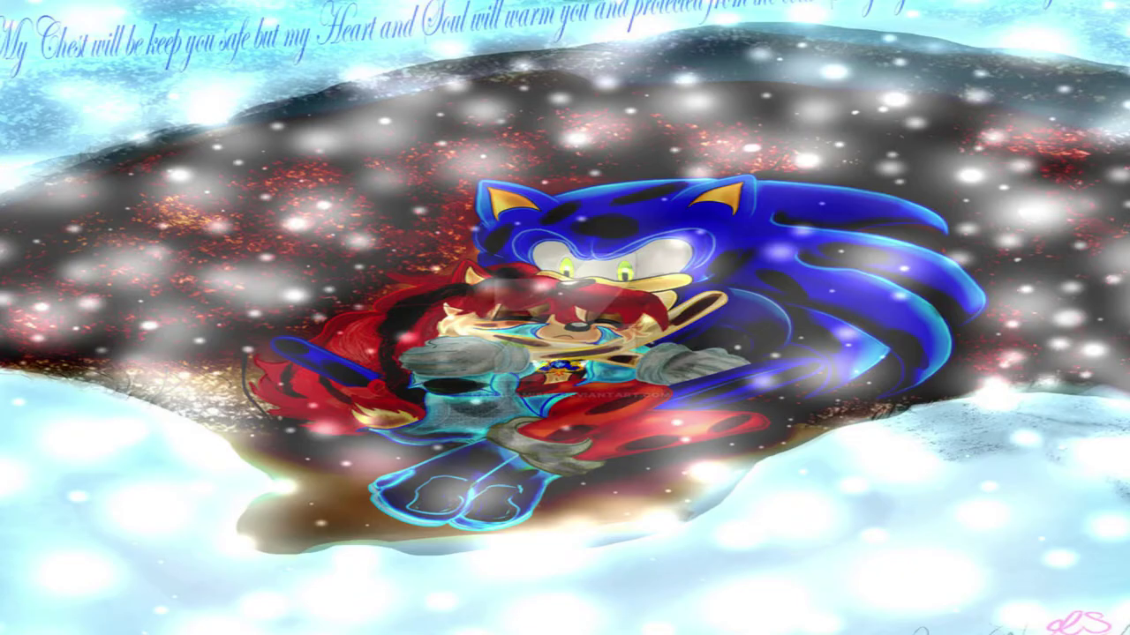